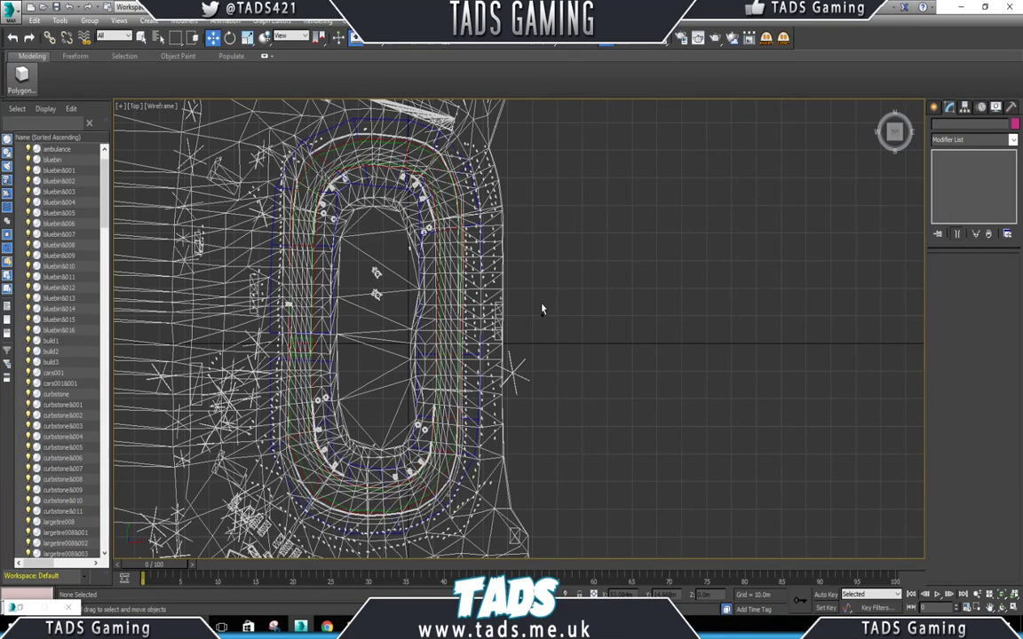
{"action": "scroll", "coordinate": [614, 309], "scroll_direction": "down", "scroll_amount": 5}
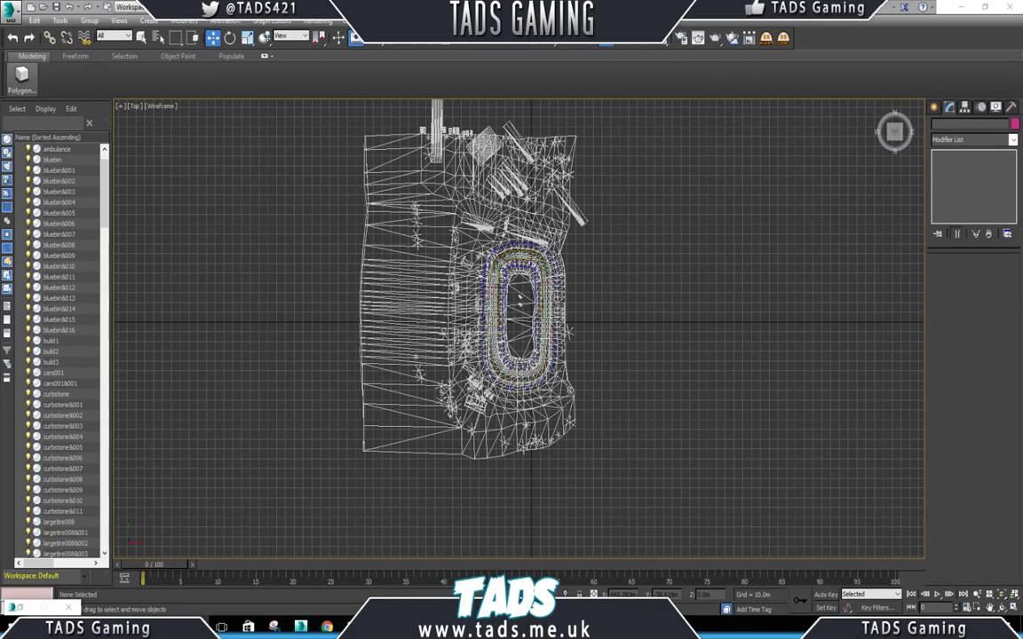
{"action": "left_click_drag", "start_coordinate": [1021, 110], "coordinate": [723, 90]}
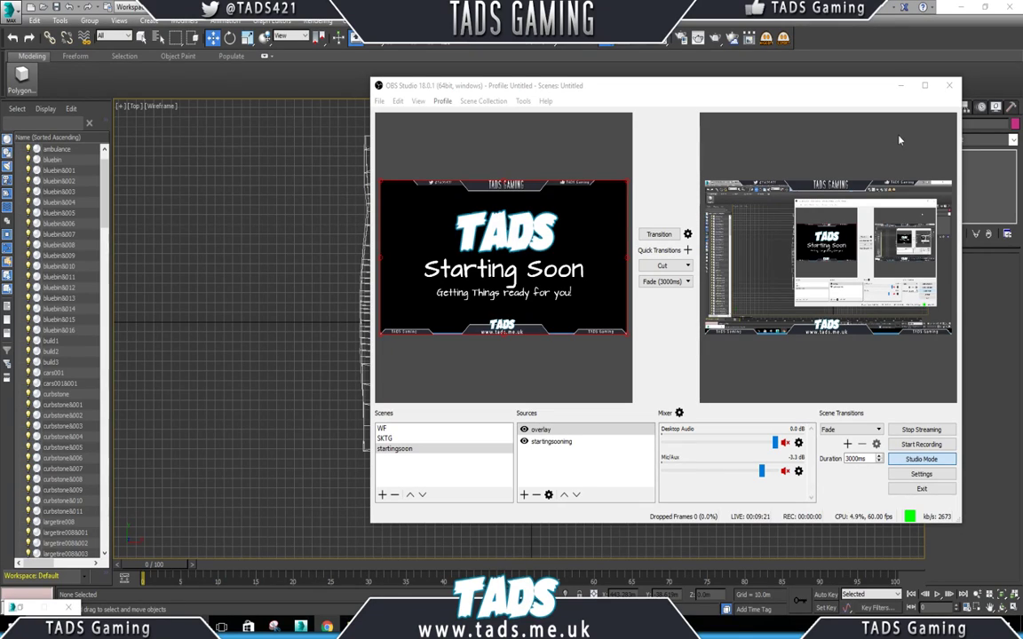
{"action": "left_click_drag", "start_coordinate": [713, 95], "coordinate": [1021, 92]}
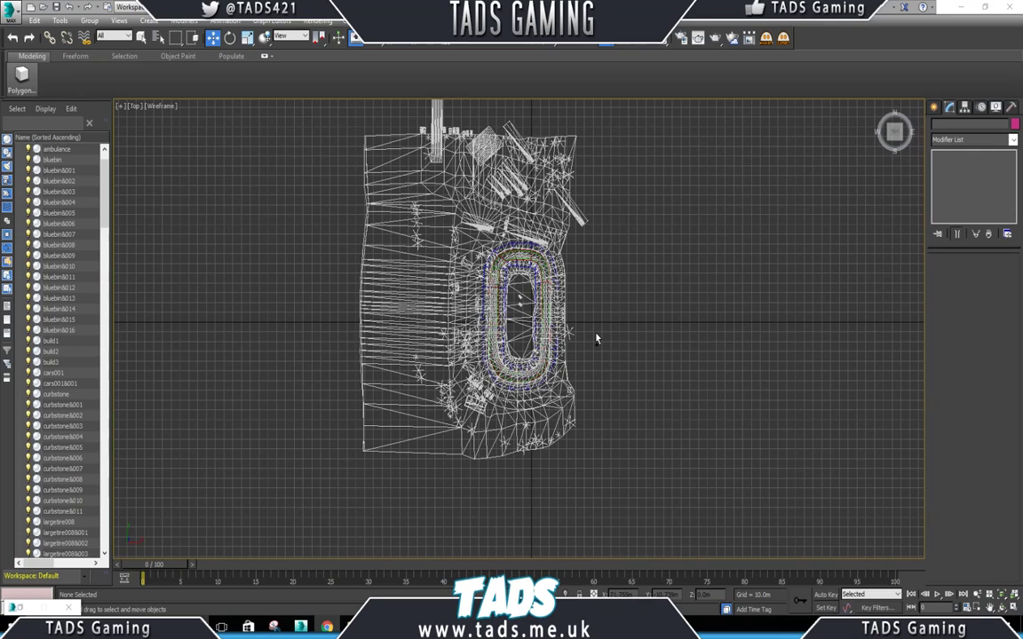
Try moving all scene objects along the X axis away from the grid origin, undo the move, and clear the selection.
{"action": "key", "text": "ctrl+a"}
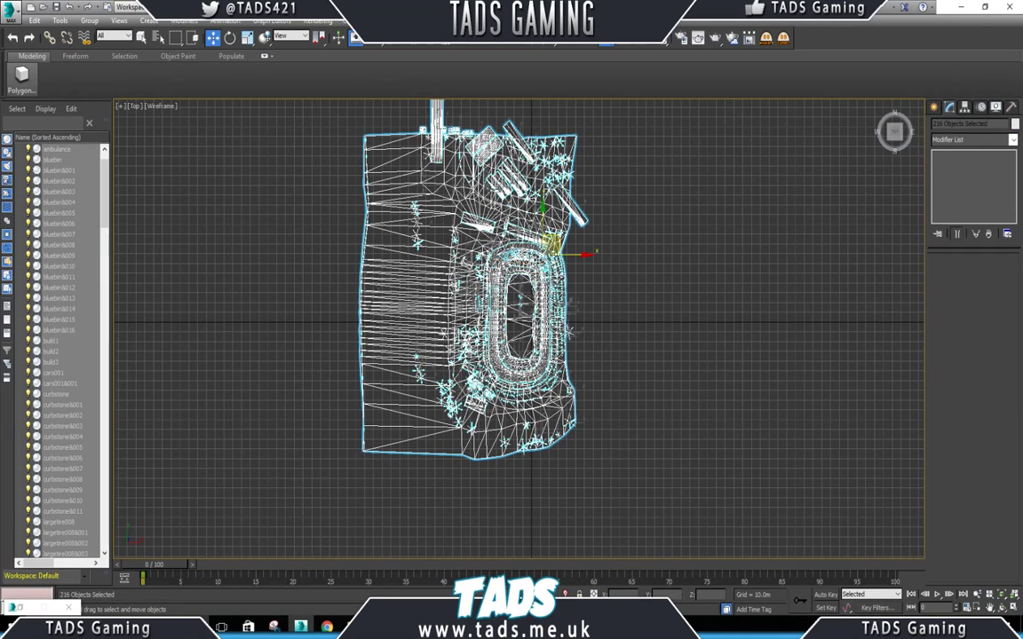
{"action": "left_click_drag", "start_coordinate": [571, 255], "coordinate": [416, 255]}
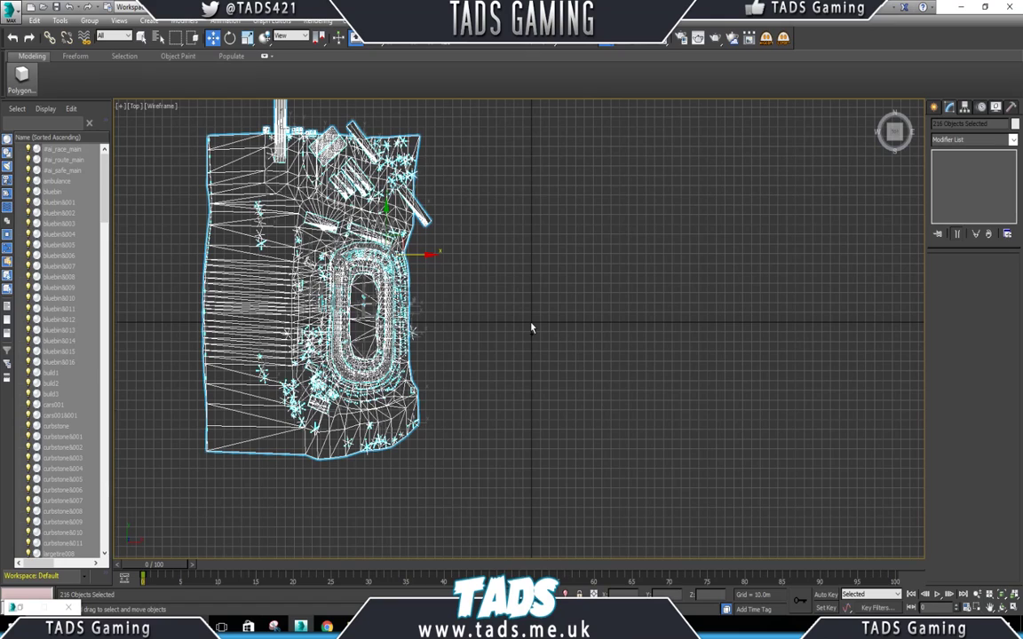
{"action": "scroll", "coordinate": [531, 328], "scroll_direction": "up", "scroll_amount": 8}
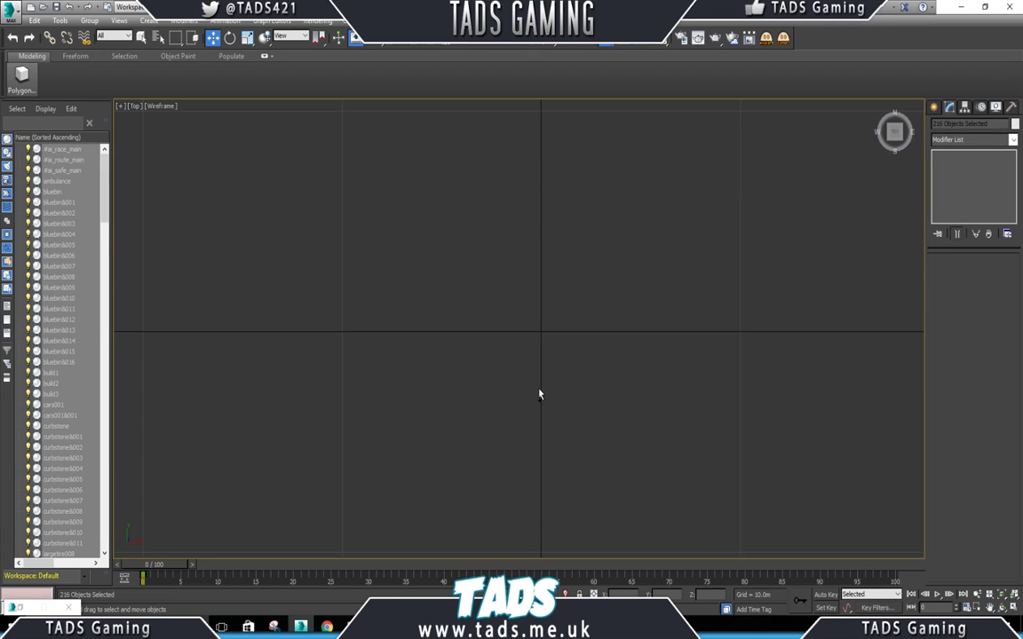
{"action": "scroll", "coordinate": [524, 380], "scroll_direction": "down", "scroll_amount": 8}
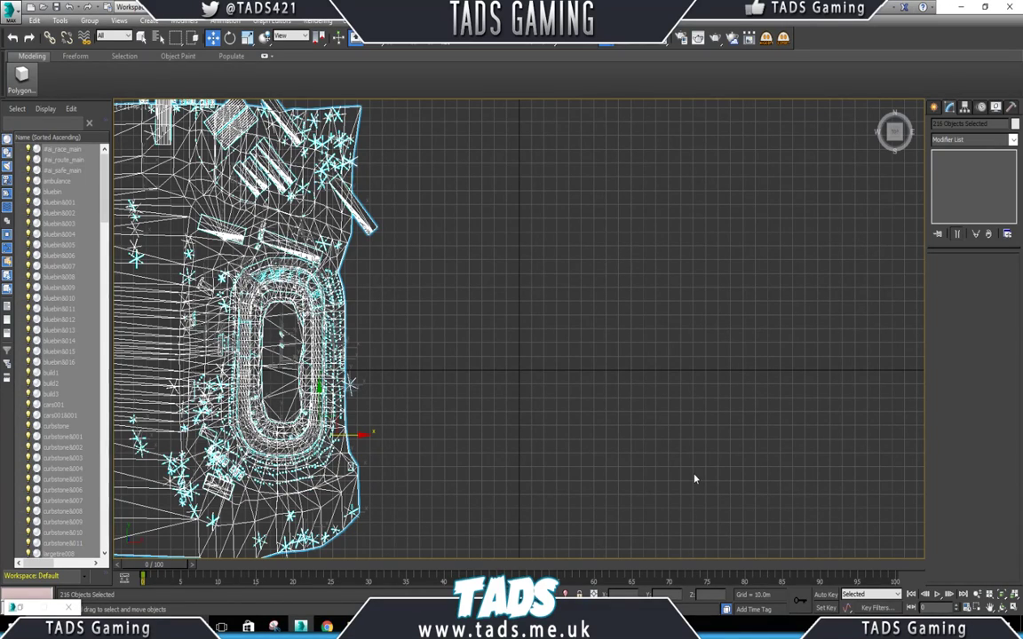
{"action": "key", "text": "z"}
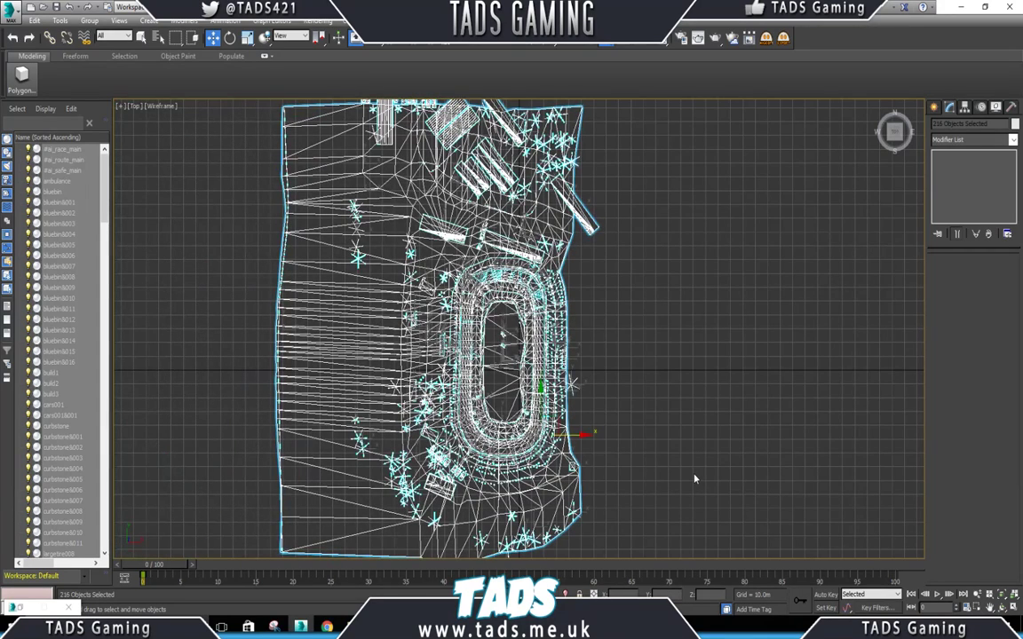
{"action": "left_click", "coordinate": [735, 376]}
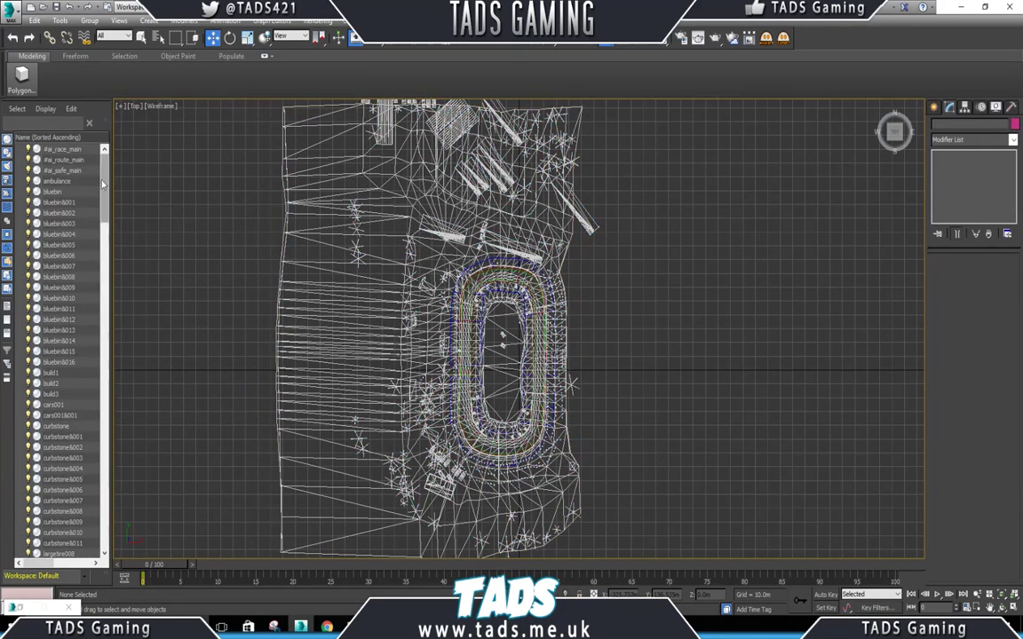
Inspect the oval track up close, show the scene in the four-viewport layout, and make the Top viewport active.
{"action": "scroll", "coordinate": [457, 342], "scroll_direction": "up", "scroll_amount": 8}
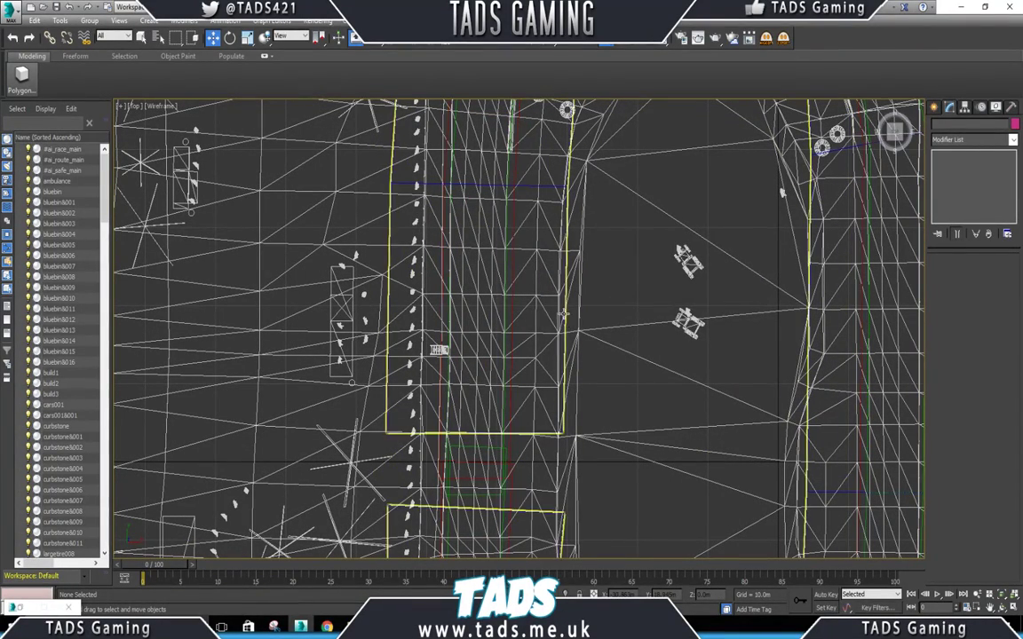
{"action": "scroll", "coordinate": [475, 309], "scroll_direction": "down", "scroll_amount": 5}
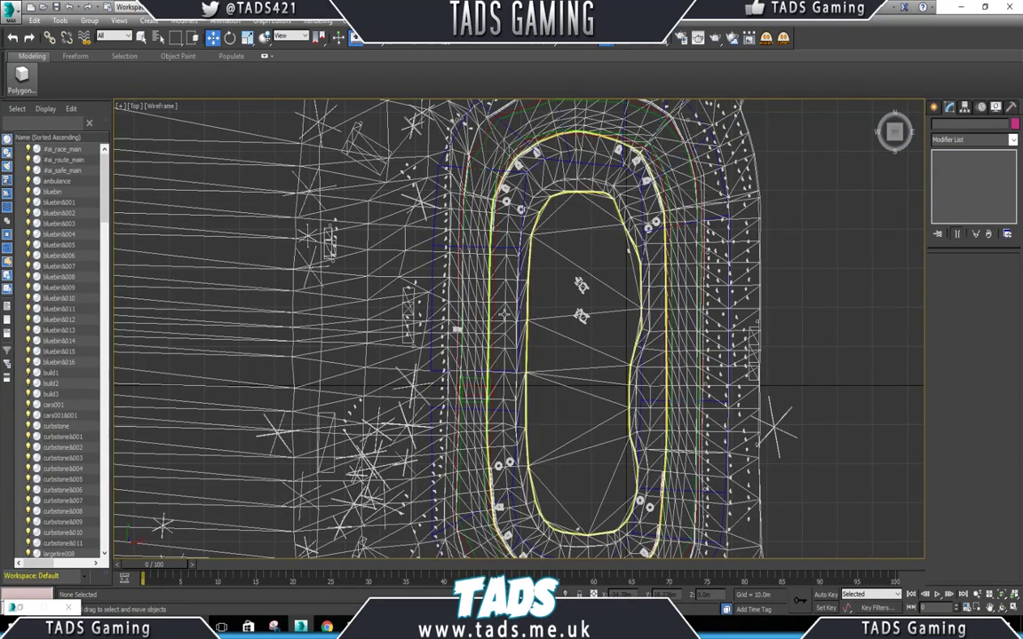
{"action": "scroll", "coordinate": [522, 300], "scroll_direction": "down", "scroll_amount": 4}
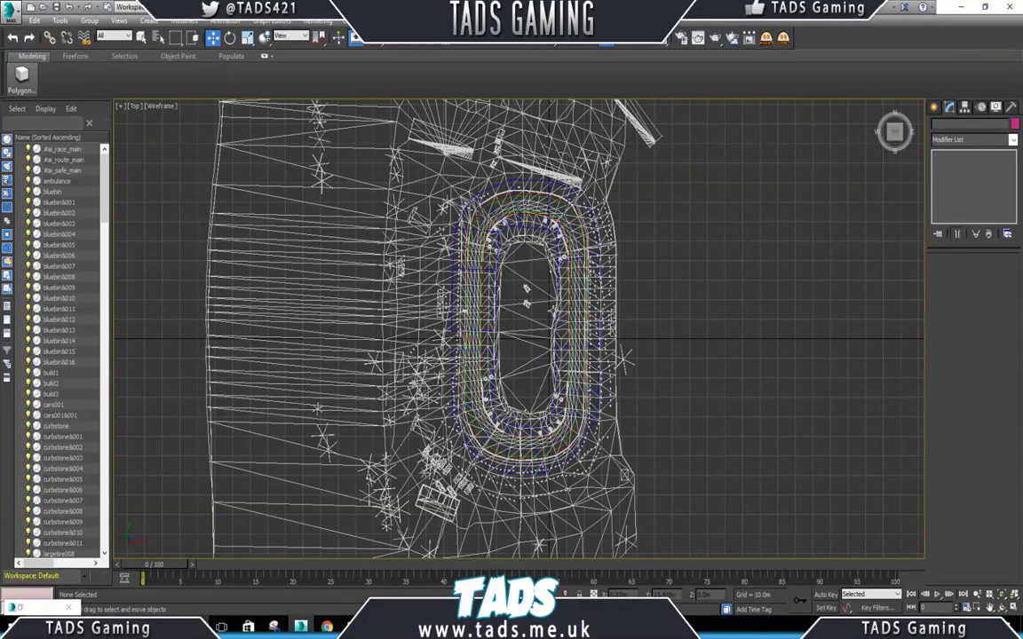
{"action": "left_click", "coordinate": [1013, 608]}
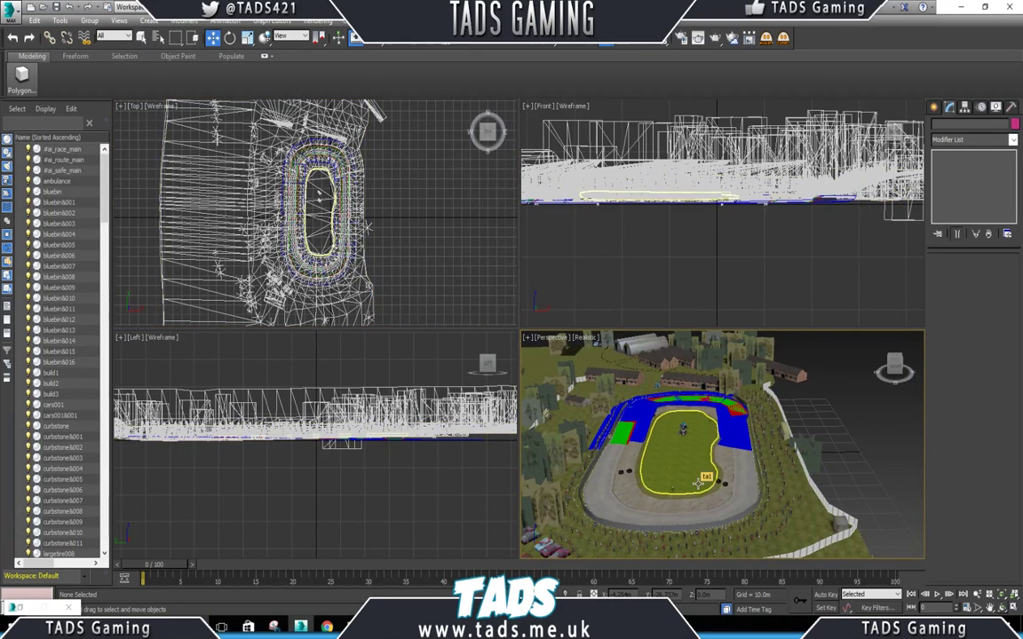
{"action": "left_click", "coordinate": [421, 212]}
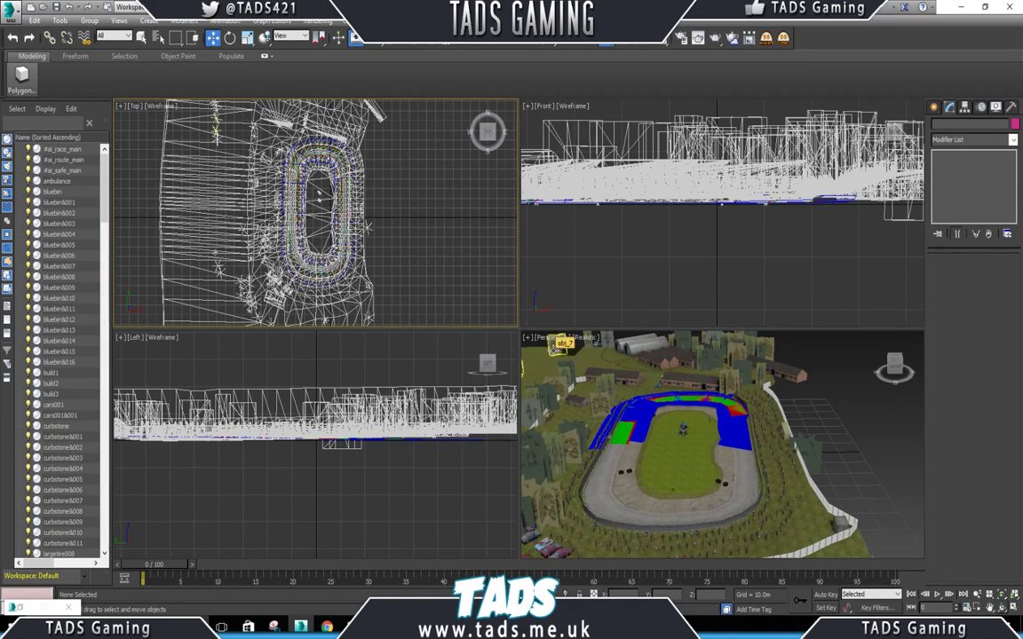
Switch to File Explorer and open the track_modding document from the Bugbear Entertainment tools folder.
{"action": "right_click", "coordinate": [300, 627]}
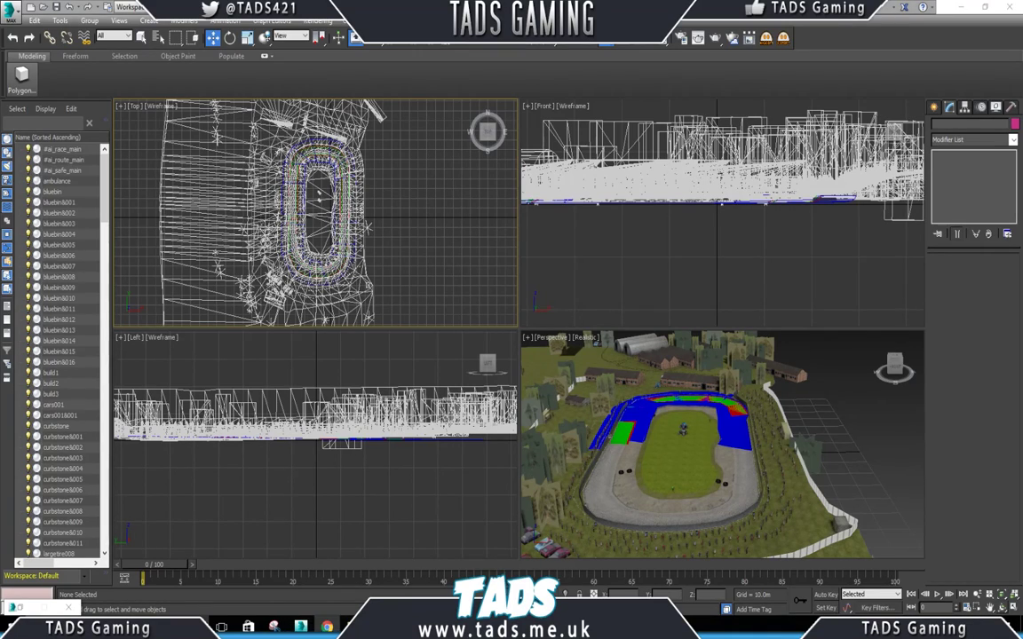
{"action": "key", "text": "alt+Tab"}
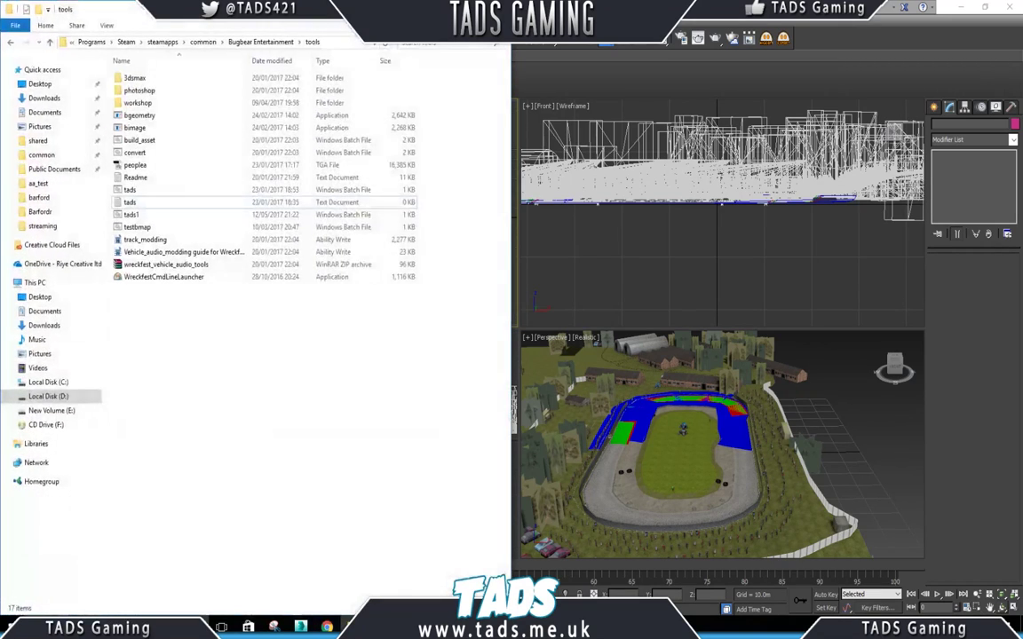
{"action": "left_click", "coordinate": [152, 241]}
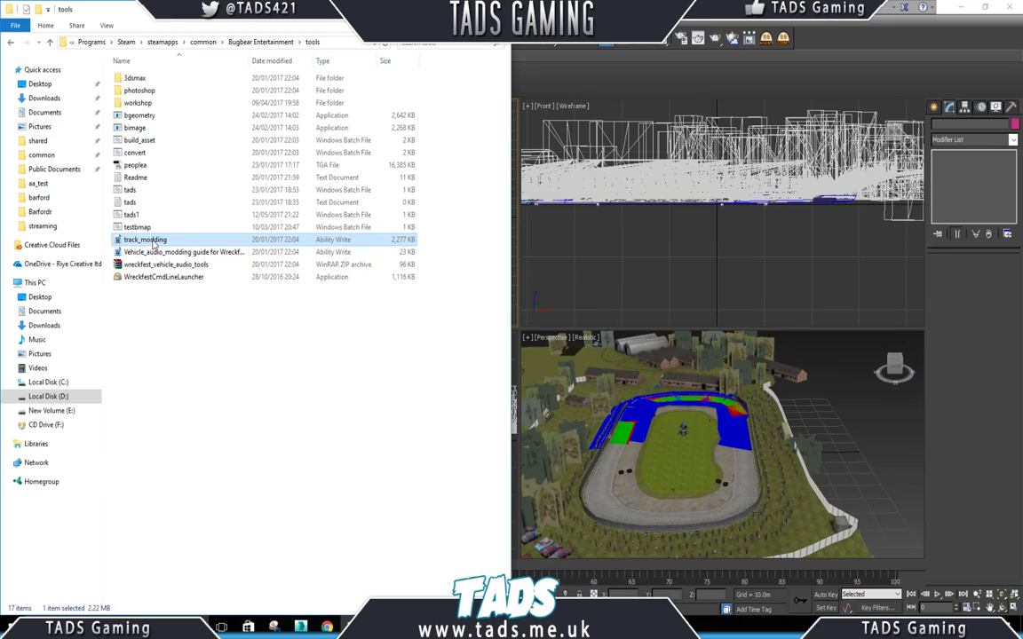
{"action": "left_click", "coordinate": [153, 243]}
{"action": "left_click", "coordinate": [153, 254]}
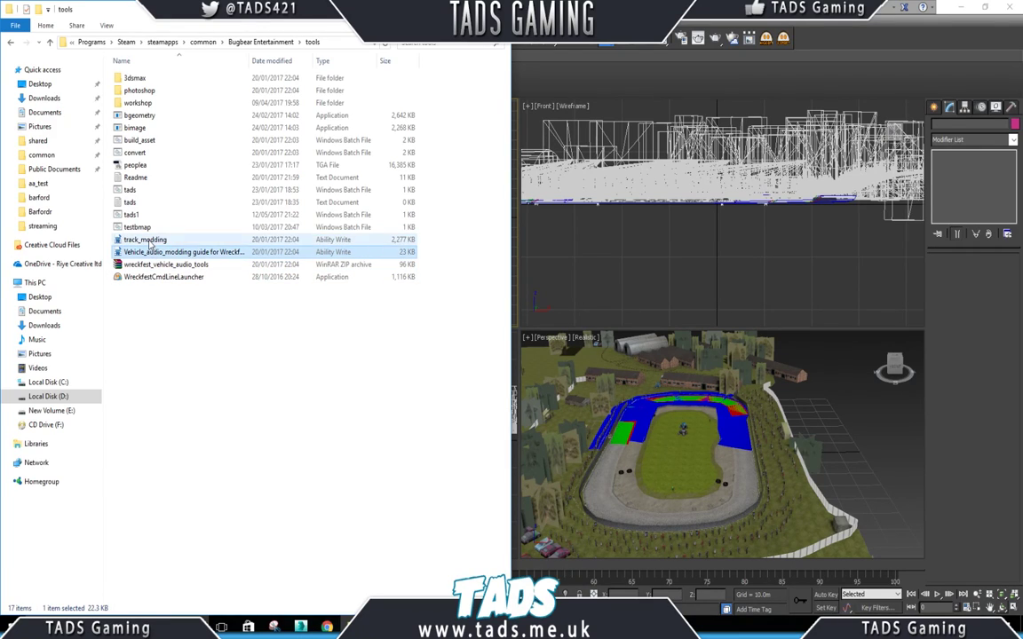
{"action": "double_click", "coordinate": [150, 243]}
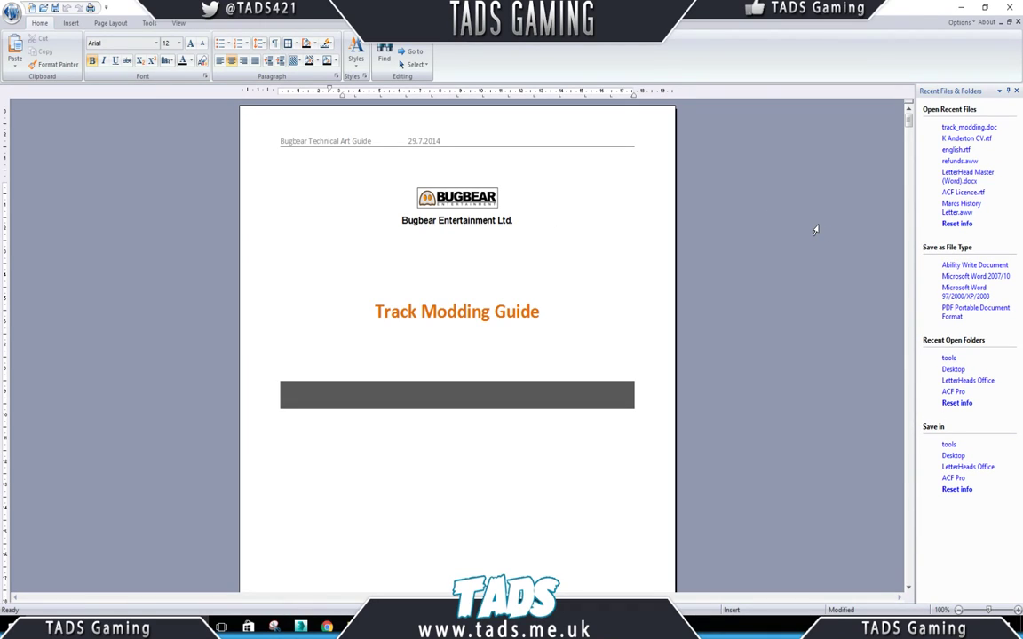
Look through the Track Modding Guide and close the document.
{"action": "left_click", "coordinate": [851, 211]}
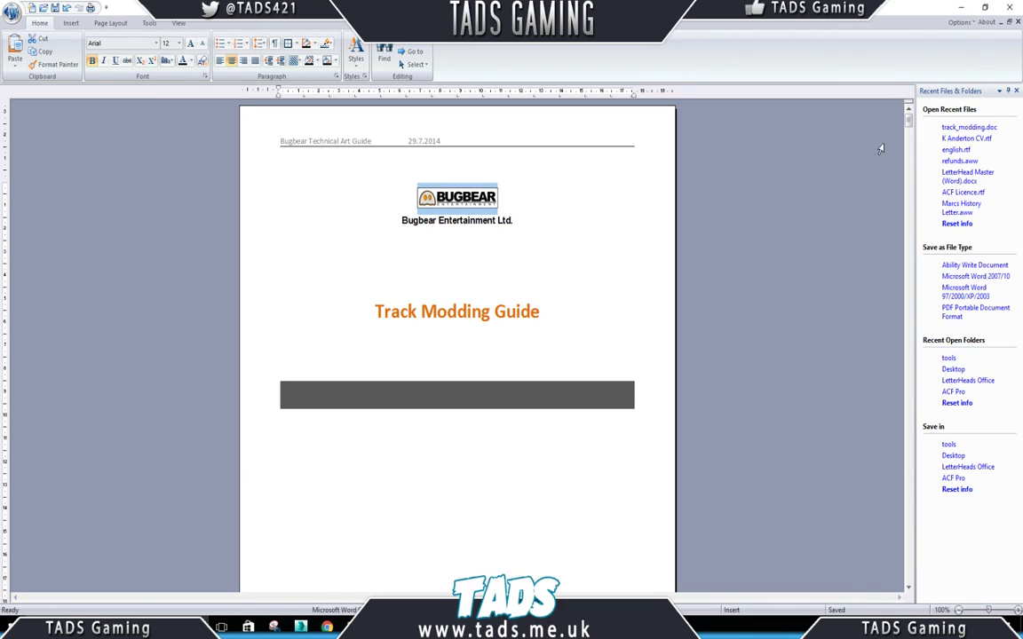
{"action": "left_click_drag", "start_coordinate": [908, 121], "coordinate": [861, 274]}
{"action": "left_click", "coordinate": [1017, 9]}
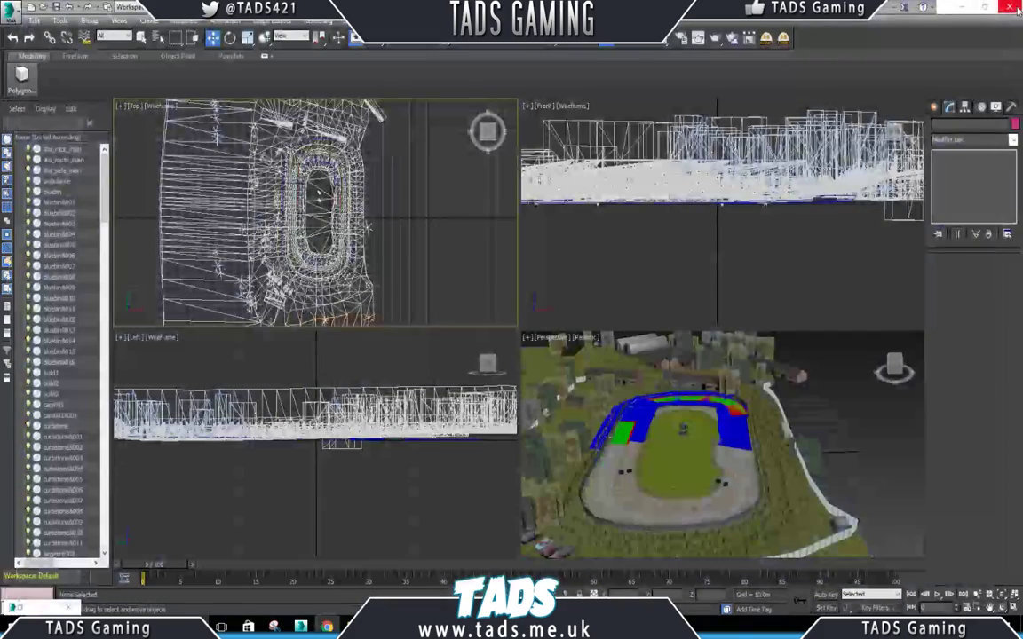
Open a new File Explorer window and browse to the common\Bugbear Entertainment\mods\example\data\track folder.
{"action": "right_click", "coordinate": [353, 626]}
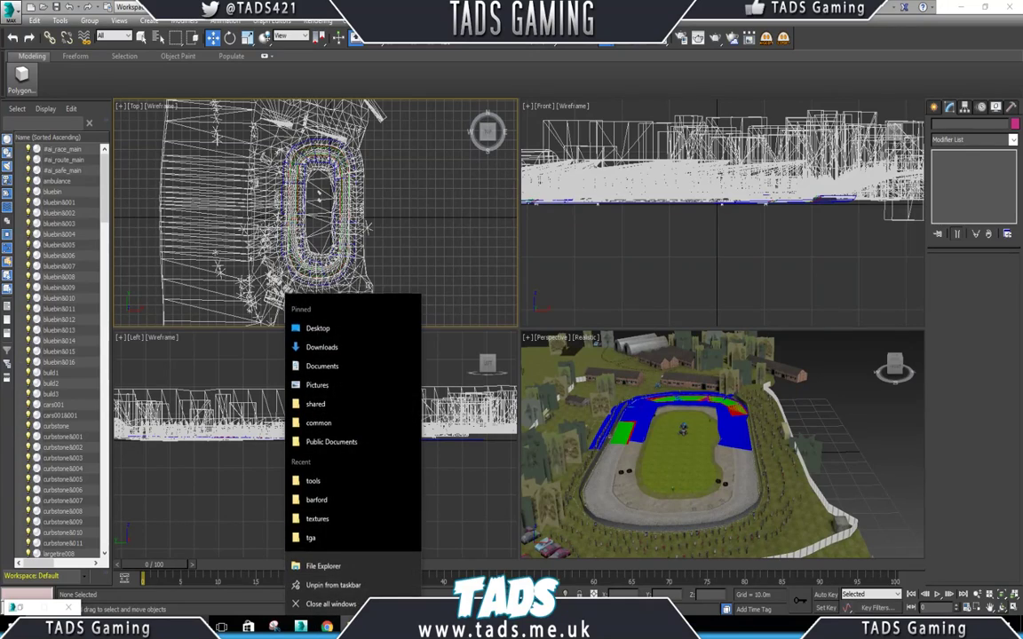
{"action": "left_click", "coordinate": [323, 566]}
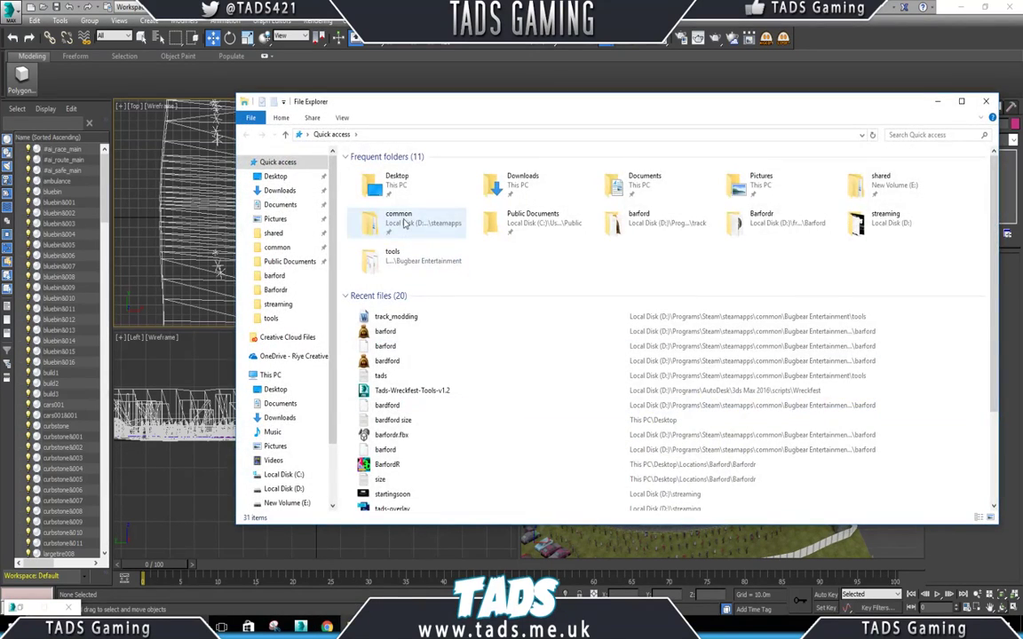
{"action": "double_click", "coordinate": [404, 223]}
{"action": "double_click", "coordinate": [396, 234]}
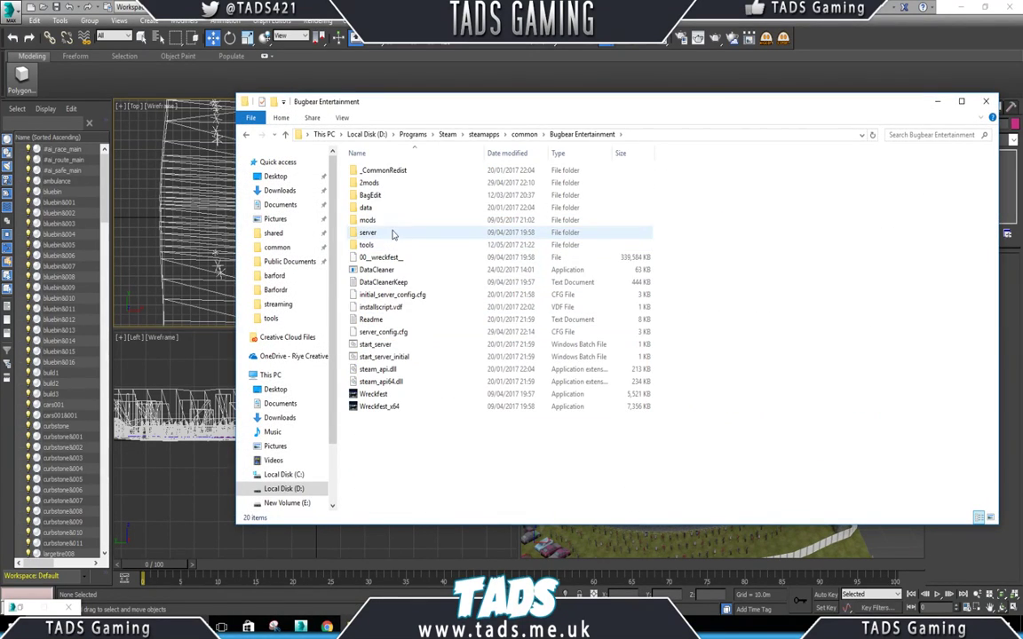
{"action": "double_click", "coordinate": [368, 219]}
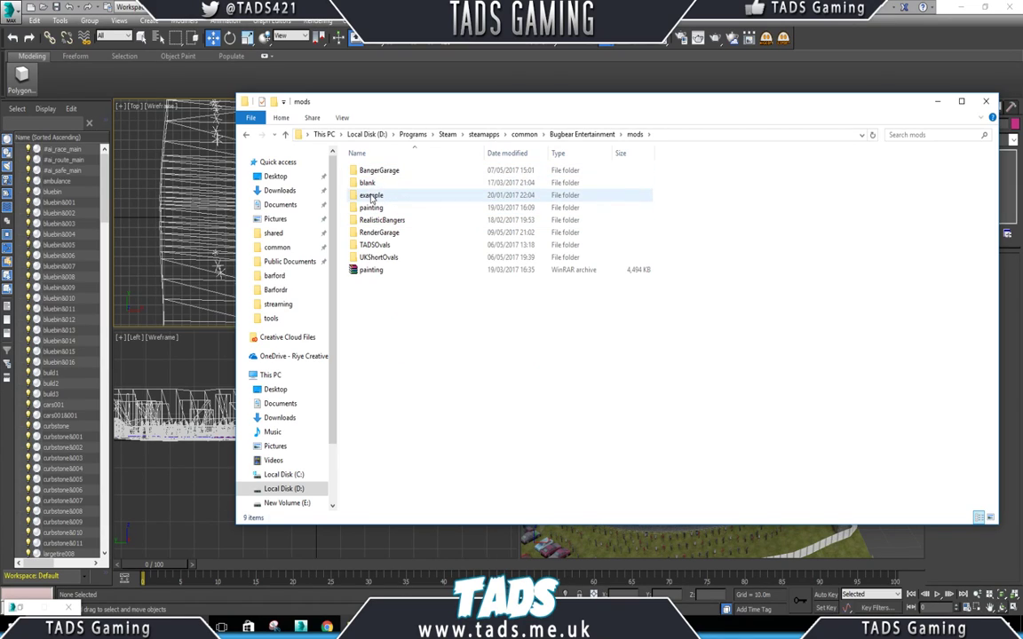
{"action": "double_click", "coordinate": [371, 196]}
{"action": "double_click", "coordinate": [365, 171]}
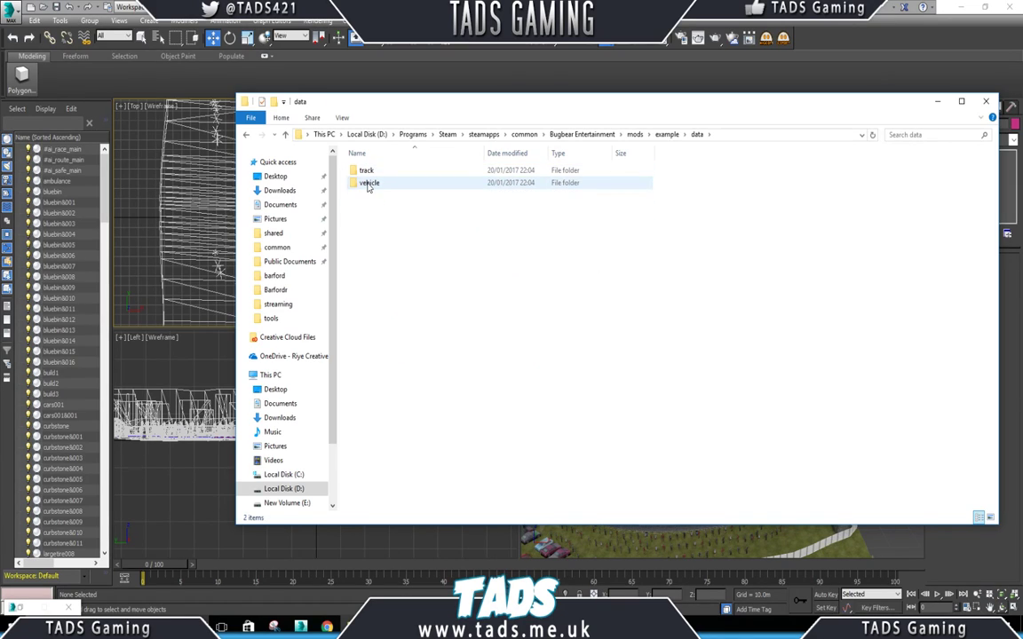
{"action": "double_click", "coordinate": [365, 170]}
Open the example scene from the simpletrack folder in 3ds Max, adopting the file's Gamma and LUT settings.
{"action": "left_click", "coordinate": [373, 189]}
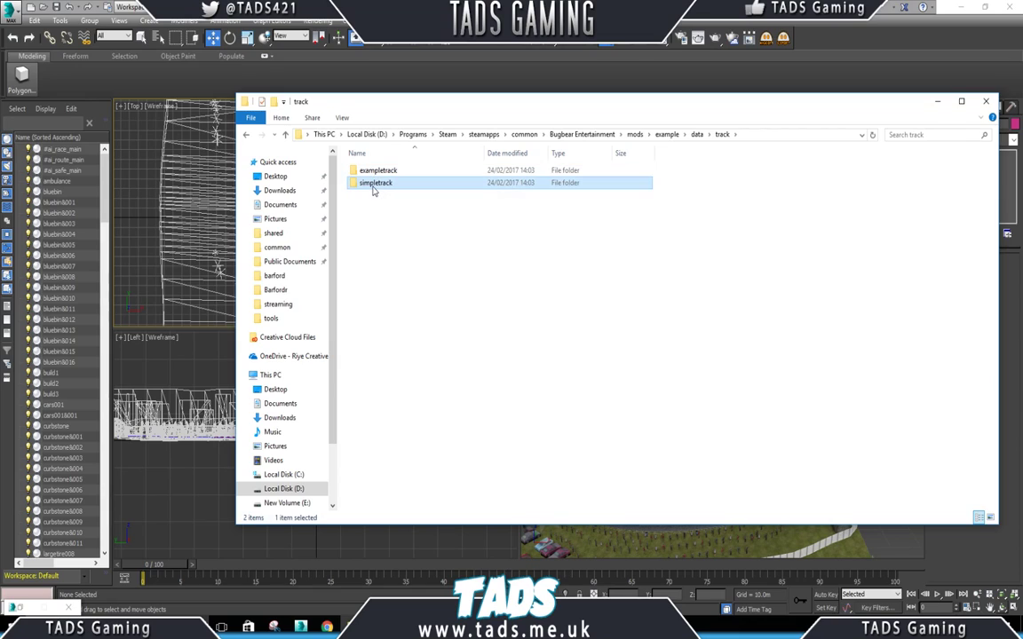
{"action": "double_click", "coordinate": [373, 189]}
{"action": "double_click", "coordinate": [378, 218]}
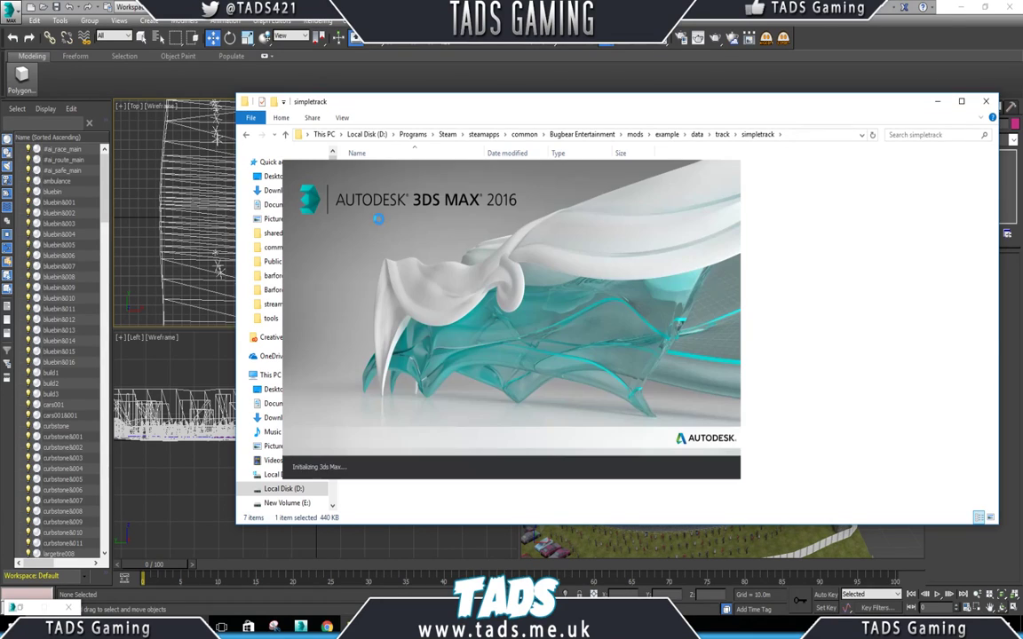
{"action": "left_click", "coordinate": [939, 103]}
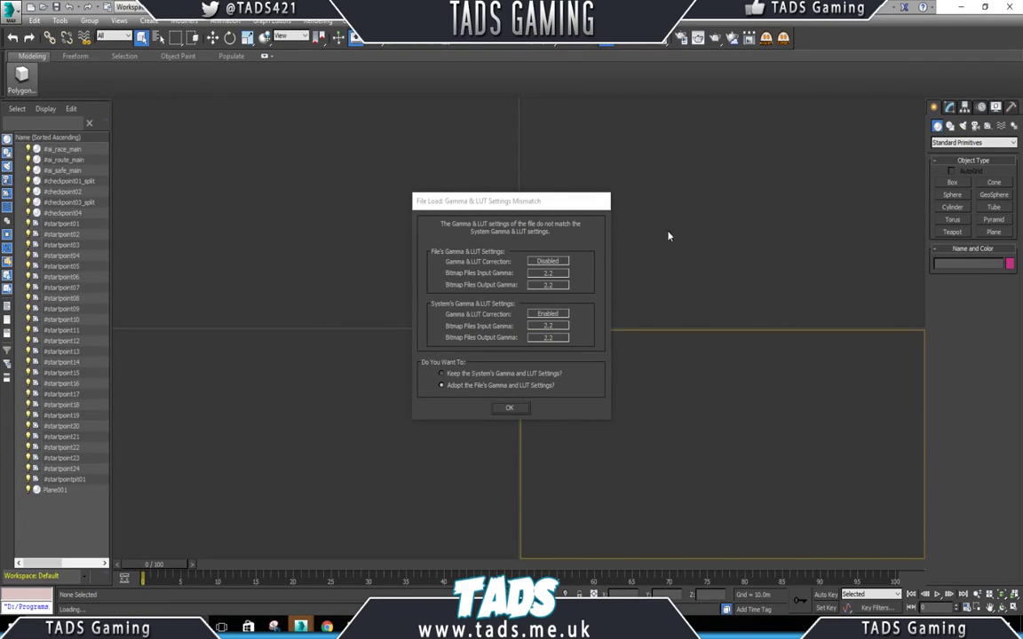
{"action": "left_click", "coordinate": [511, 406]}
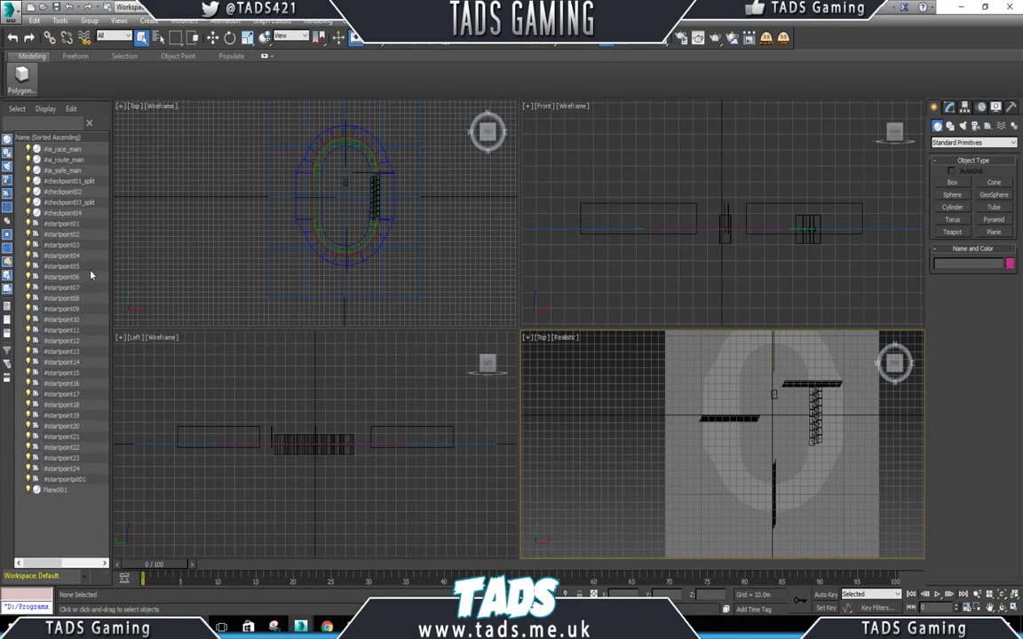
Select the helpers #startpoint01 through #startpoint24 in the example scene, and switch back to the detailed oval track scene.
{"action": "left_click", "coordinate": [70, 225]}
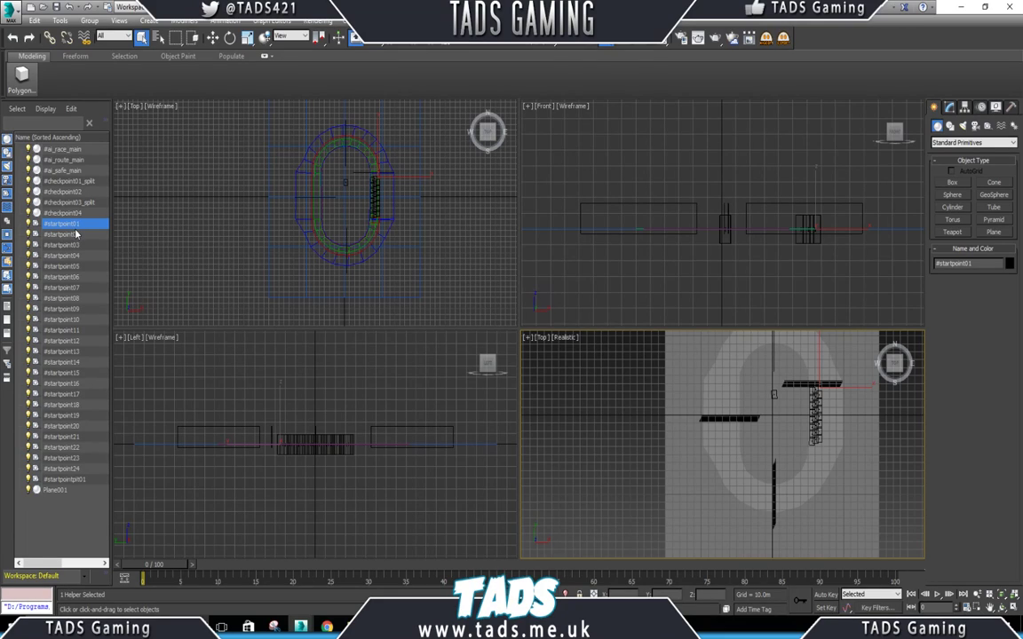
{"action": "left_click", "coordinate": [67, 468], "text": "shift"}
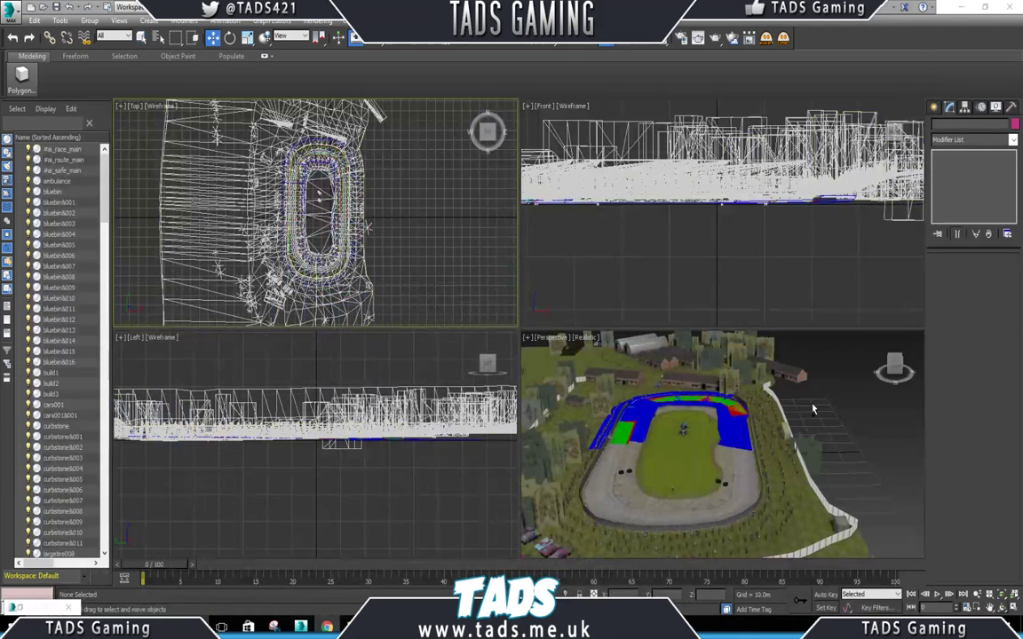
{"action": "left_click", "coordinate": [425, 235]}
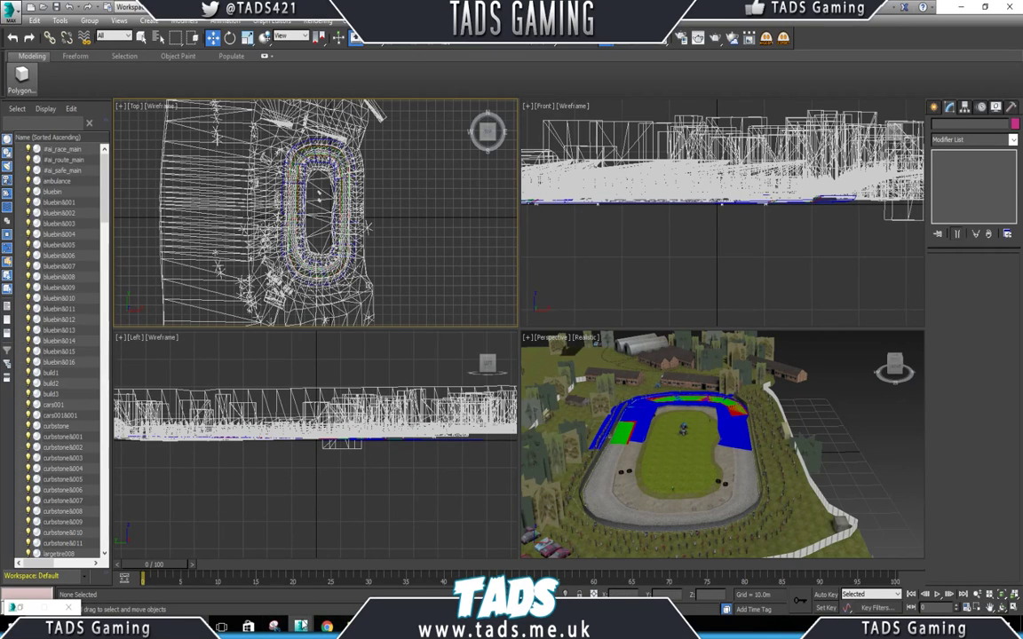
{"action": "mouse_move", "coordinate": [300, 625]}
{"action": "left_click", "coordinate": [293, 605]}
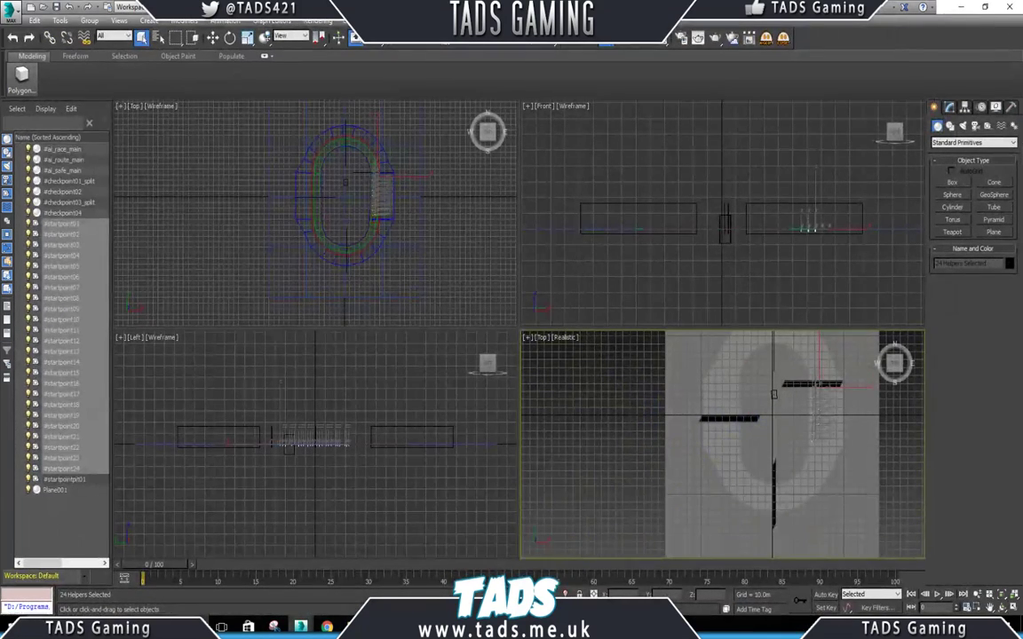
{"action": "key", "text": "alt+Tab"}
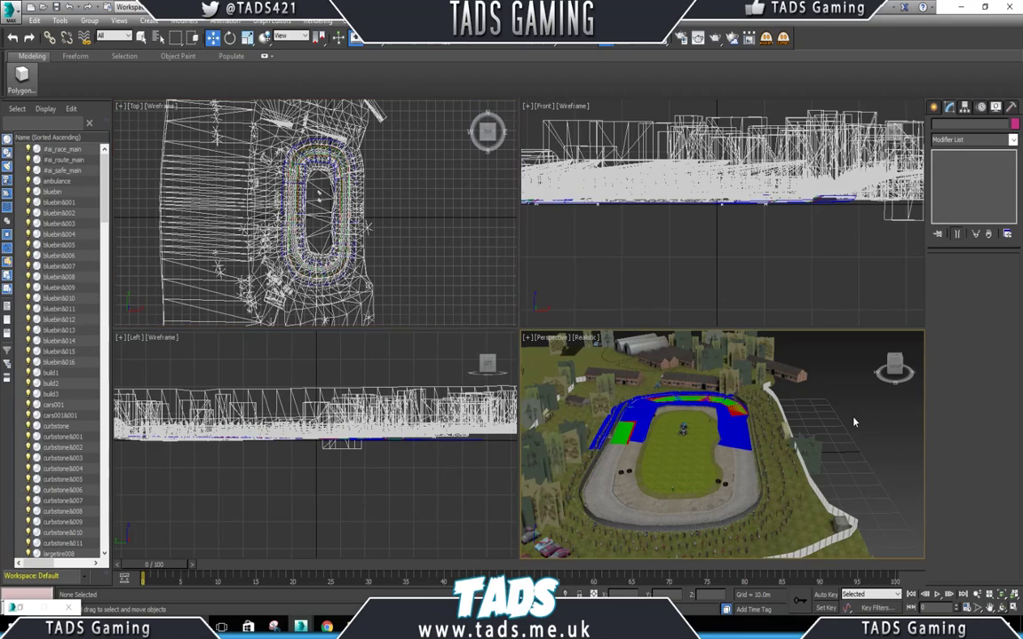
Create a Point helper with the Box display enabled and a size of 4 m in the top view, on the empty ground beside the track.
{"action": "left_click", "coordinate": [994, 107]}
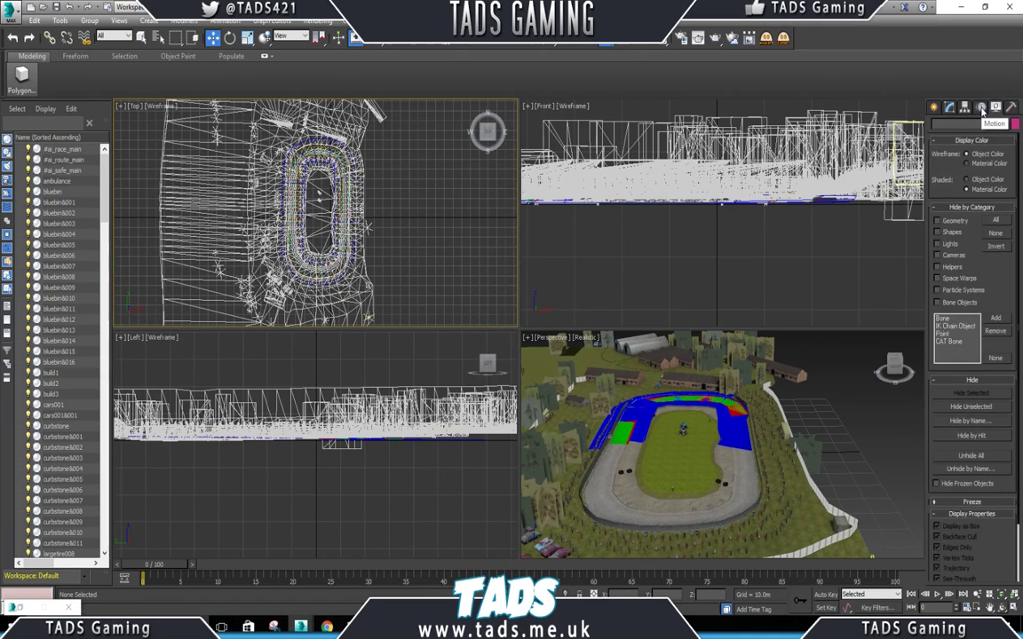
{"action": "left_click", "coordinate": [980, 107]}
{"action": "left_click", "coordinate": [965, 107]}
{"action": "left_click", "coordinate": [948, 110]}
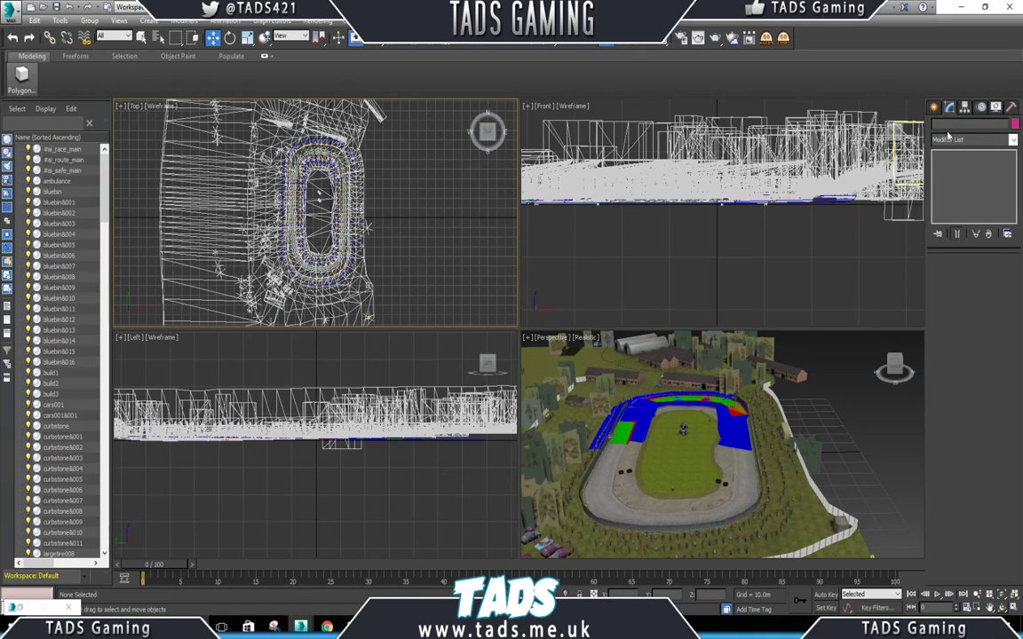
{"action": "left_click", "coordinate": [933, 107]}
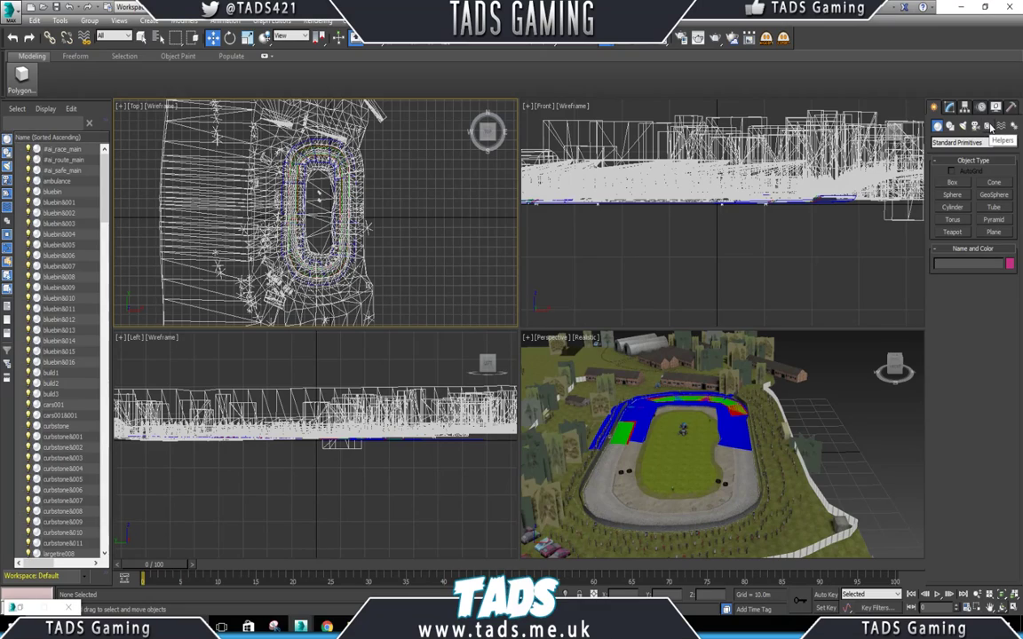
{"action": "left_click", "coordinate": [987, 126]}
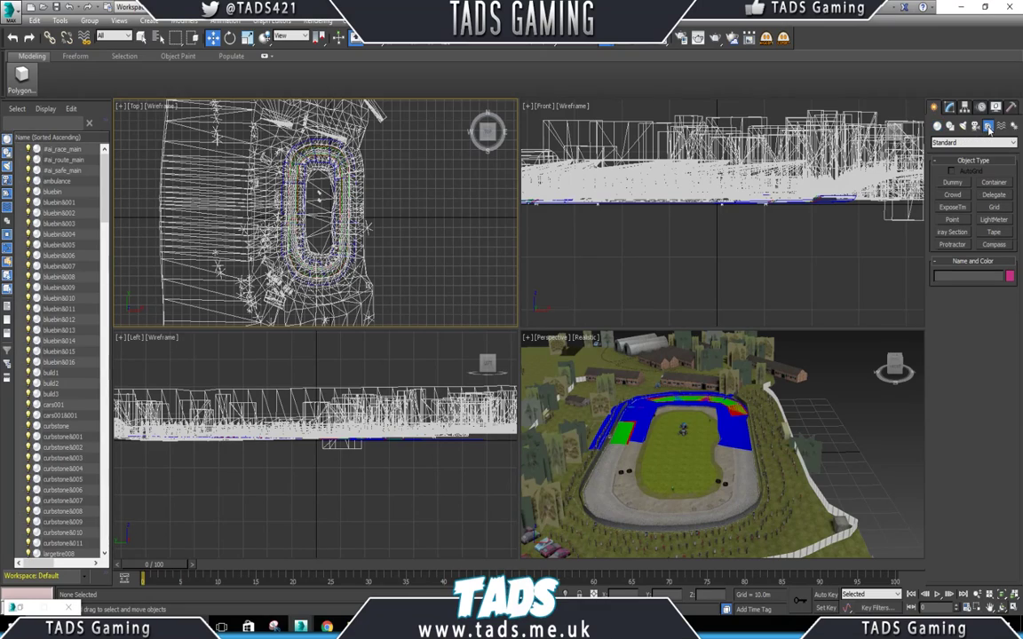
{"action": "left_click", "coordinate": [952, 219]}
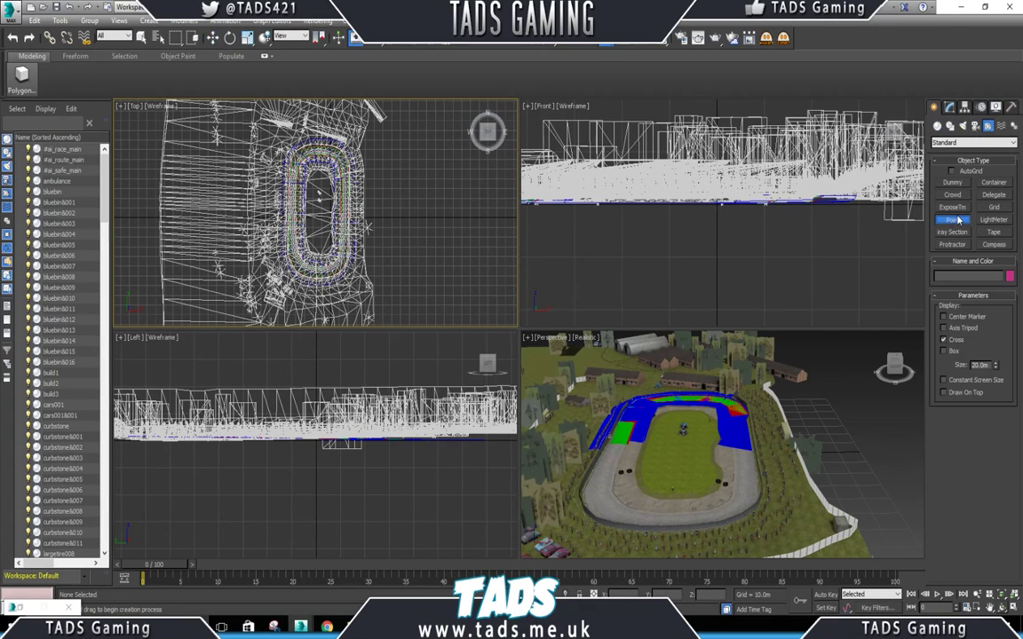
{"action": "left_click", "coordinate": [954, 352]}
{"action": "left_click_drag", "start_coordinate": [989, 364], "coordinate": [956, 363]}
{"action": "type", "text": "4"}
{"action": "left_click", "coordinate": [390, 216]}
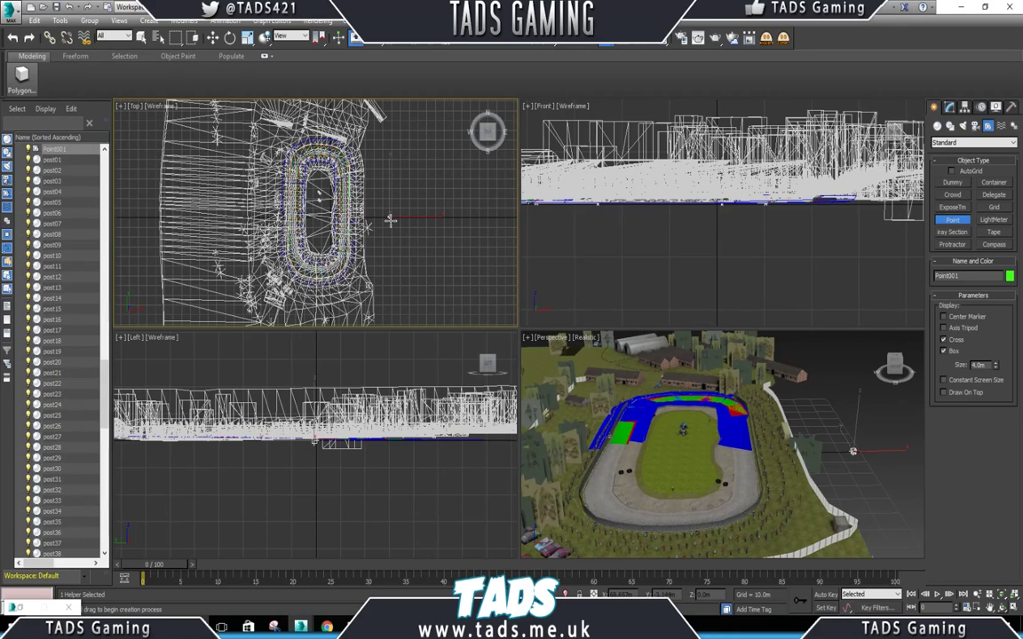
Move the point helper onto the track's left straight, to about X -45.0 m, Y 8.4 m.
{"action": "scroll", "coordinate": [390, 217], "scroll_direction": "up", "scroll_amount": 10}
{"action": "scroll", "coordinate": [387, 206], "scroll_direction": "up", "scroll_amount": 3}
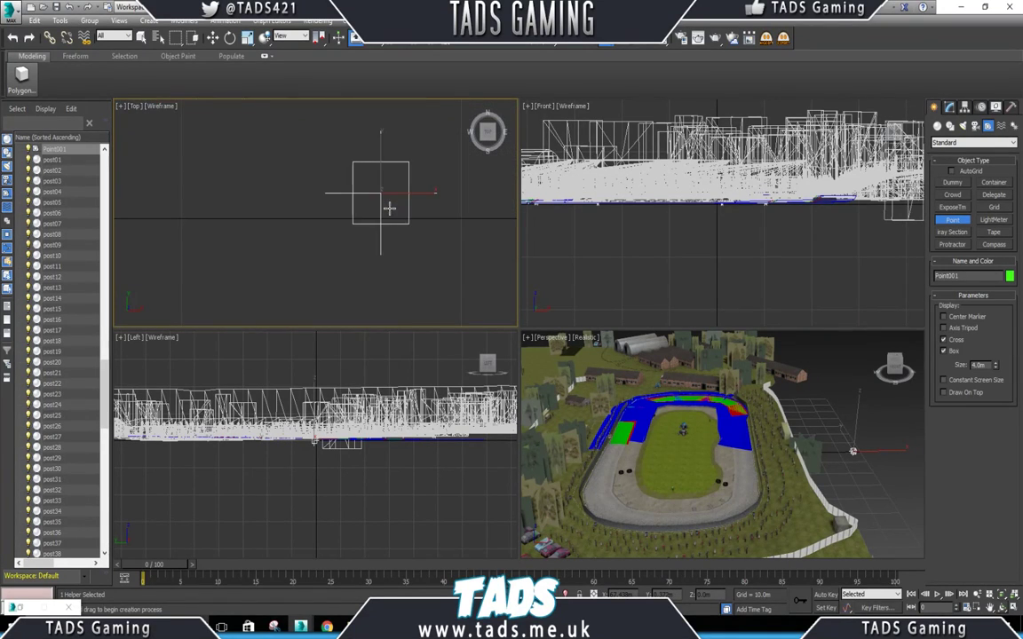
{"action": "scroll", "coordinate": [389, 207], "scroll_direction": "down", "scroll_amount": 12}
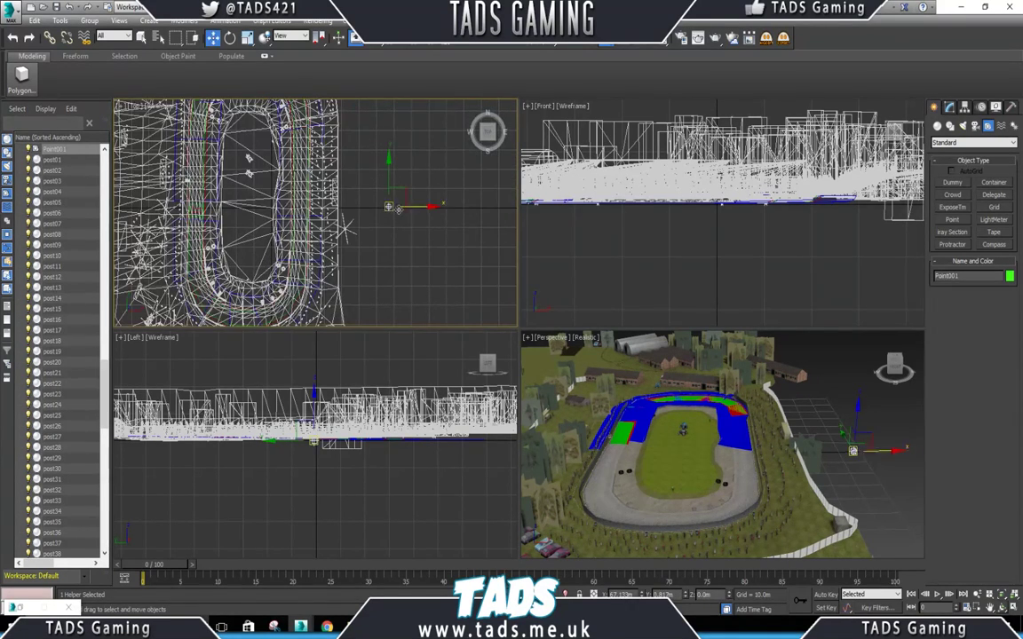
{"action": "right_click", "coordinate": [391, 209]}
{"action": "left_click", "coordinate": [426, 229]}
{"action": "left_click_drag", "start_coordinate": [405, 193], "coordinate": [204, 178]}
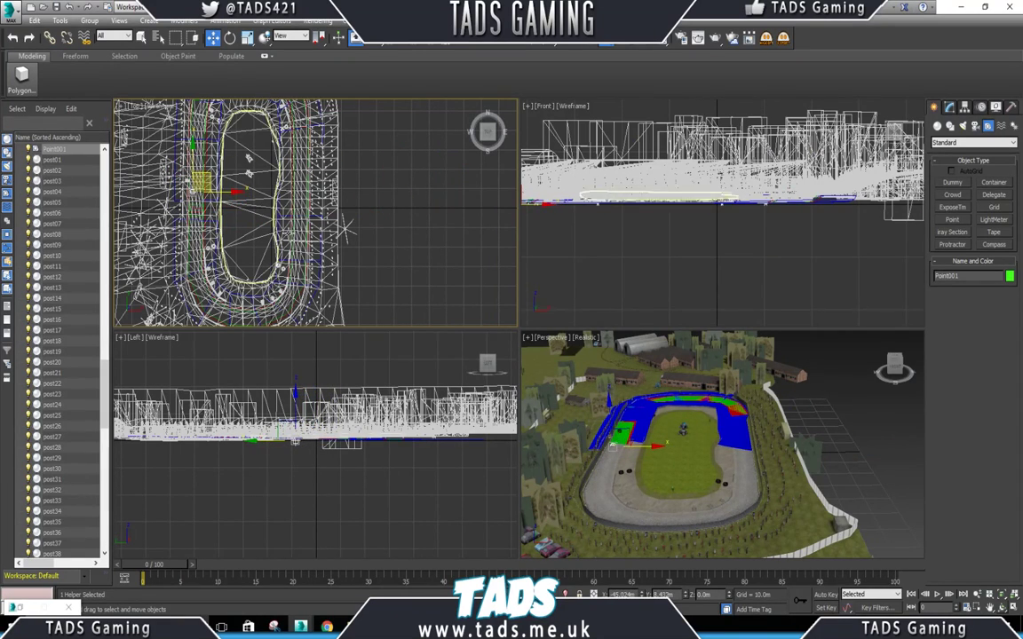
{"action": "scroll", "coordinate": [246, 236], "scroll_direction": "up", "scroll_amount": 4}
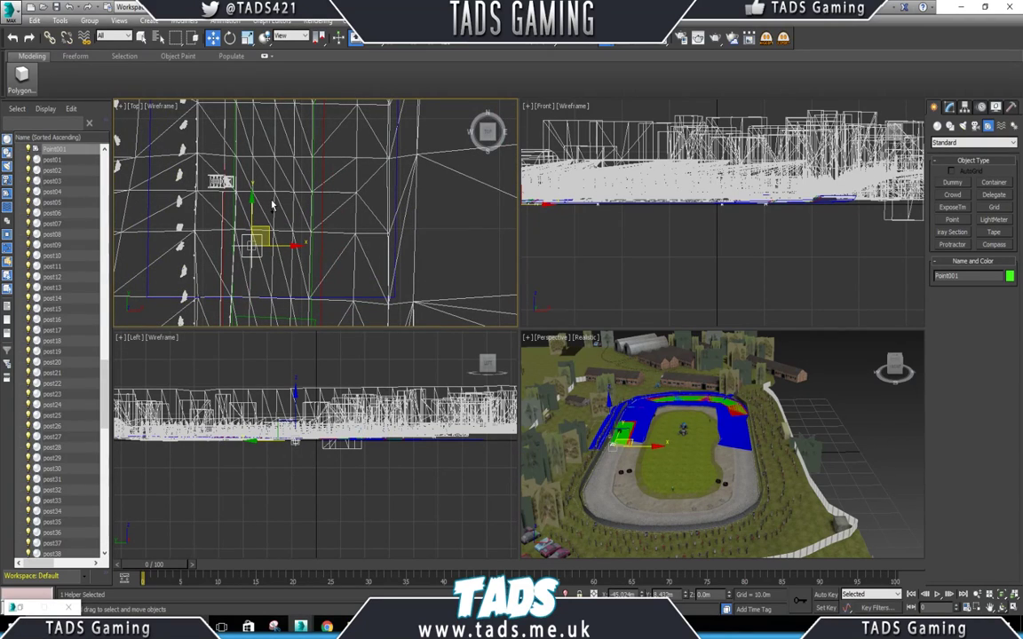
{"action": "scroll", "coordinate": [273, 206], "scroll_direction": "down", "scroll_amount": 2}
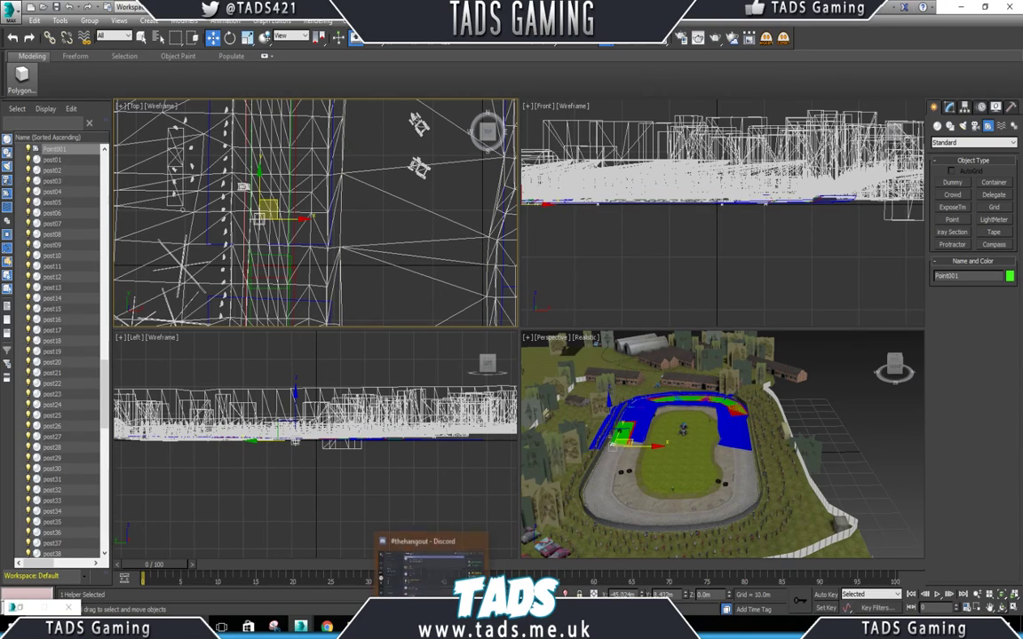
{"action": "left_click", "coordinate": [447, 626]}
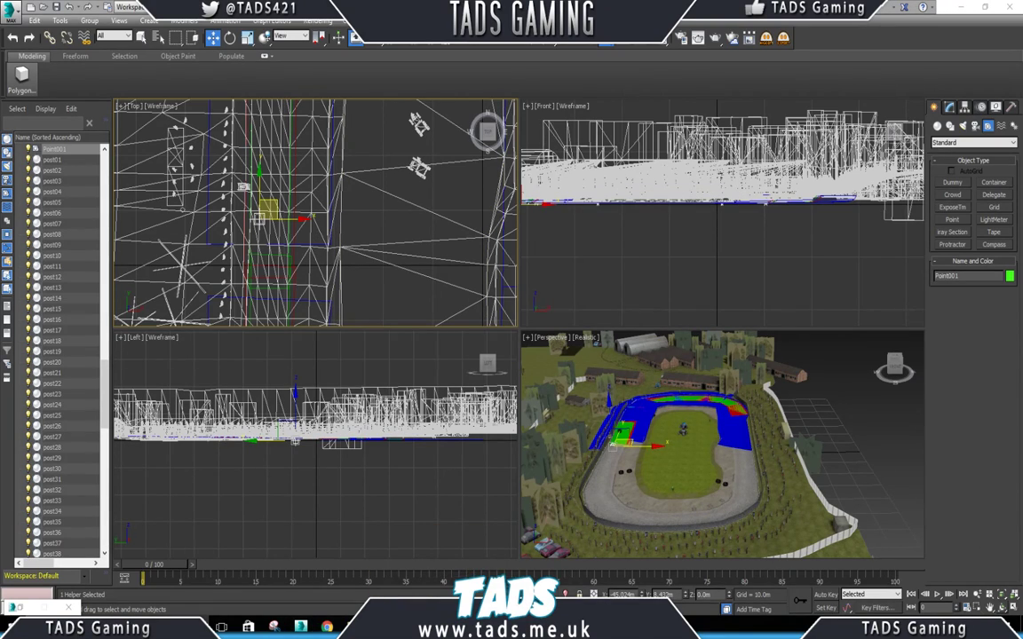
{"action": "left_click", "coordinate": [446, 626]}
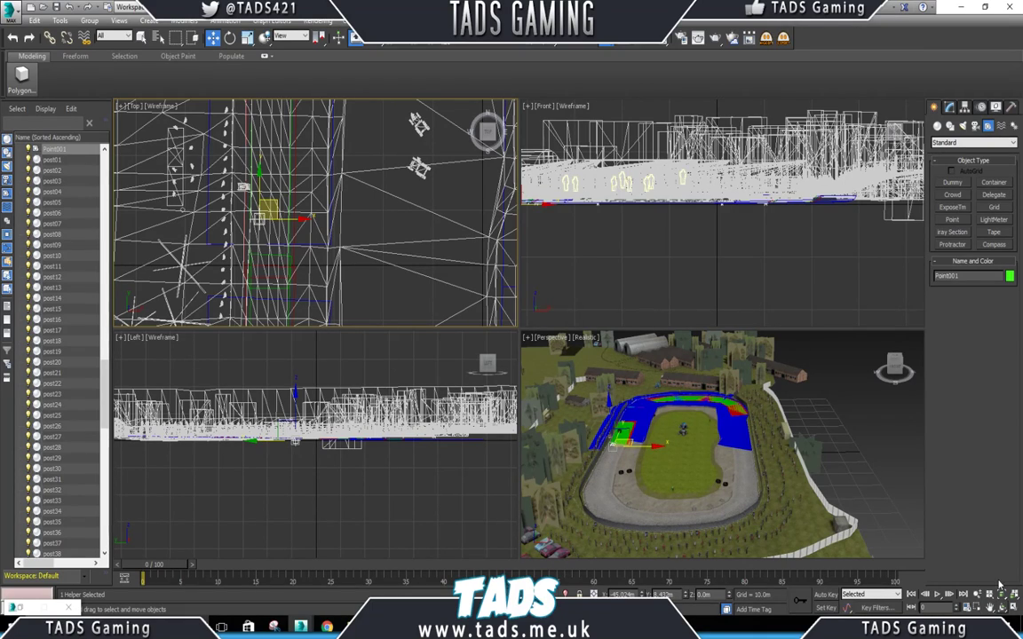
Maximize the top view and move the point helper back along the straight behind the green and red boxes, to about X -46.6 m, Y -9.6 m.
{"action": "left_click", "coordinate": [1013, 608]}
{"action": "scroll", "coordinate": [427, 425], "scroll_direction": "up", "scroll_amount": 2}
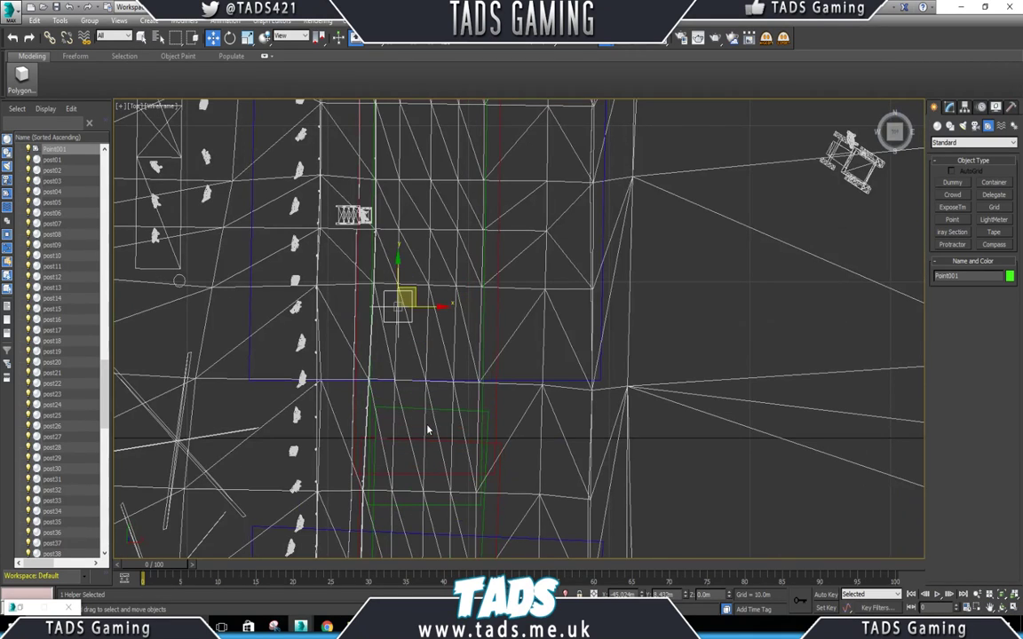
{"action": "middle_click_drag", "start_coordinate": [428, 412], "coordinate": [512, 291]}
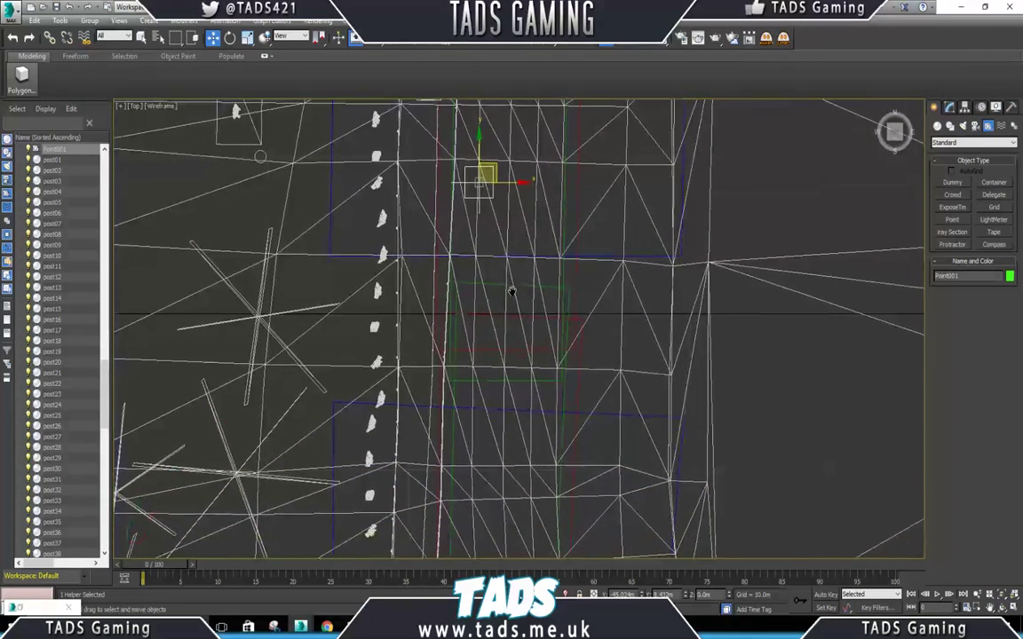
{"action": "left_click", "coordinate": [661, 256]}
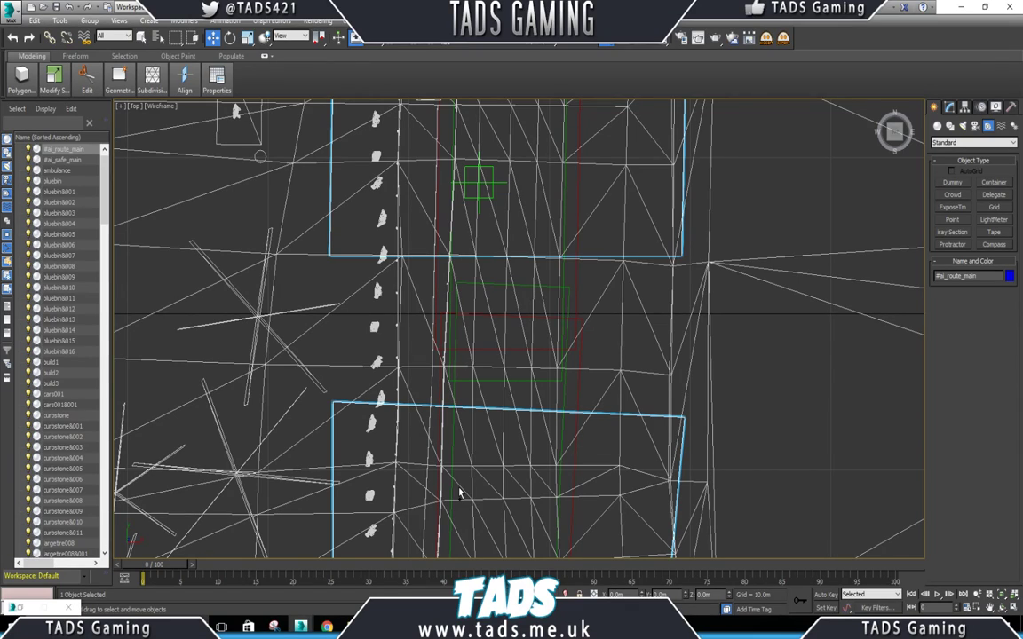
{"action": "left_click", "coordinate": [480, 177]}
{"action": "left_click_drag", "start_coordinate": [495, 176], "coordinate": [473, 450]}
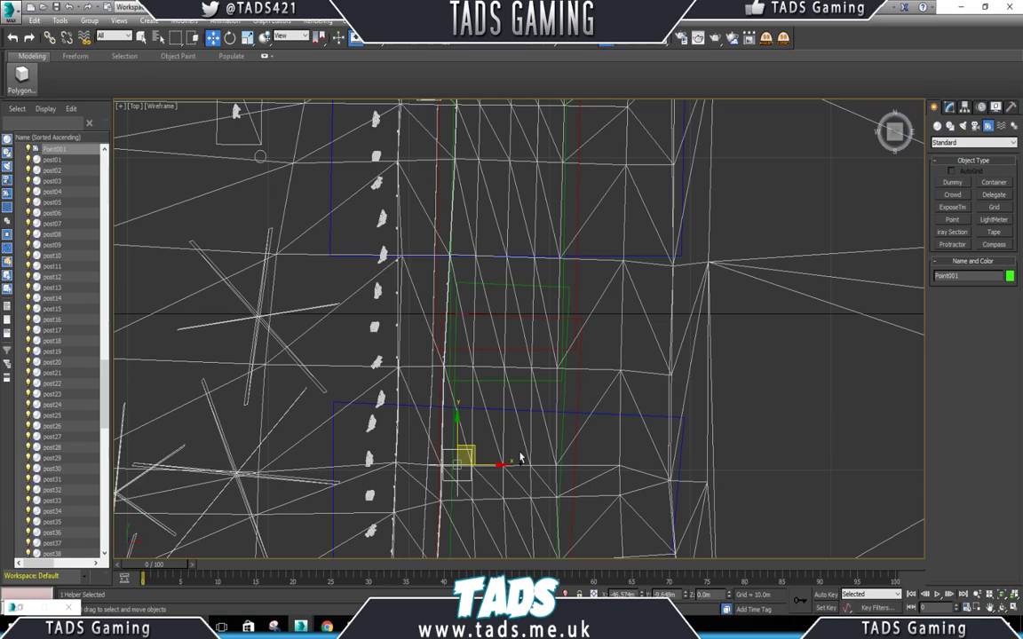
Rename the point helper as #startpoint01 and find it in the scene object list.
{"action": "left_click_drag", "start_coordinate": [970, 277], "coordinate": [907, 286]}
{"action": "type", "text": "#startpoint01"}
{"action": "key", "text": "Return"}
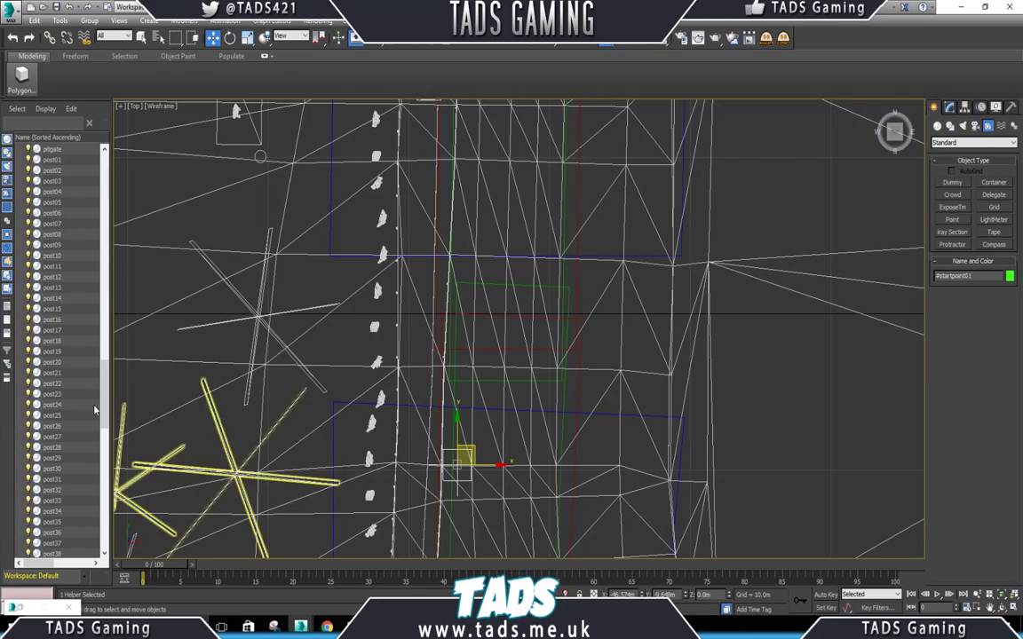
{"action": "left_click_drag", "start_coordinate": [105, 377], "coordinate": [76, 156]}
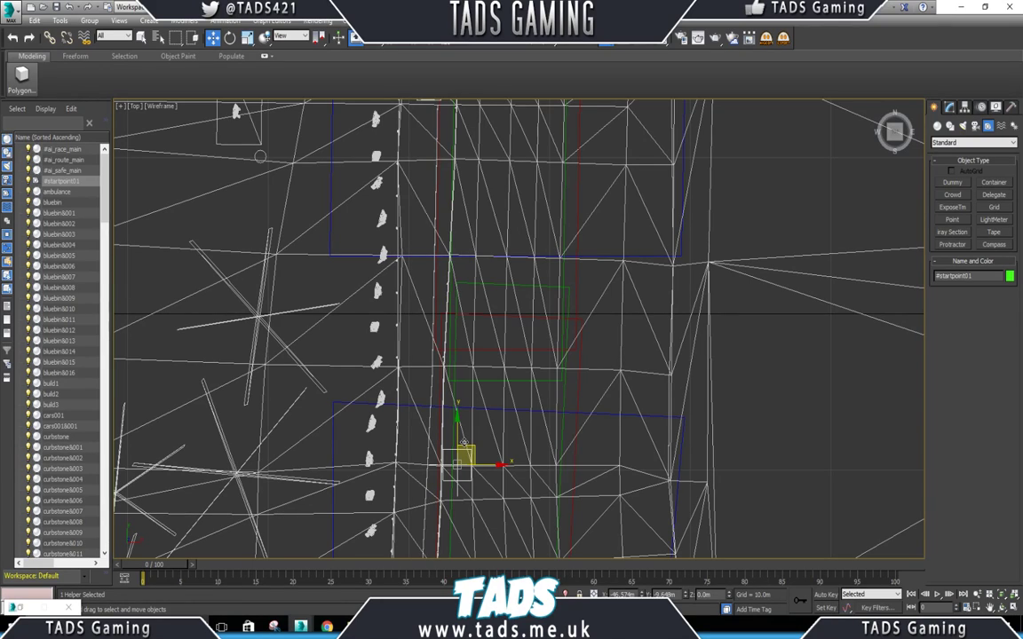
Copy #startpoint01 about 4.3 m across the track along X, naming the copy #startpoint2.
{"action": "right_click", "coordinate": [470, 442]}
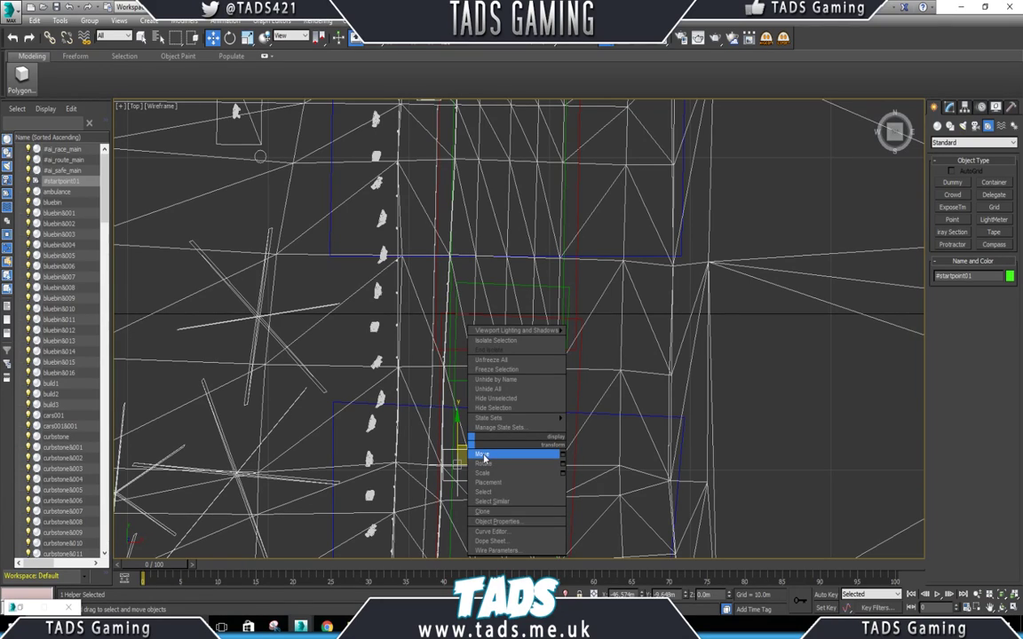
{"action": "left_click", "coordinate": [510, 456]}
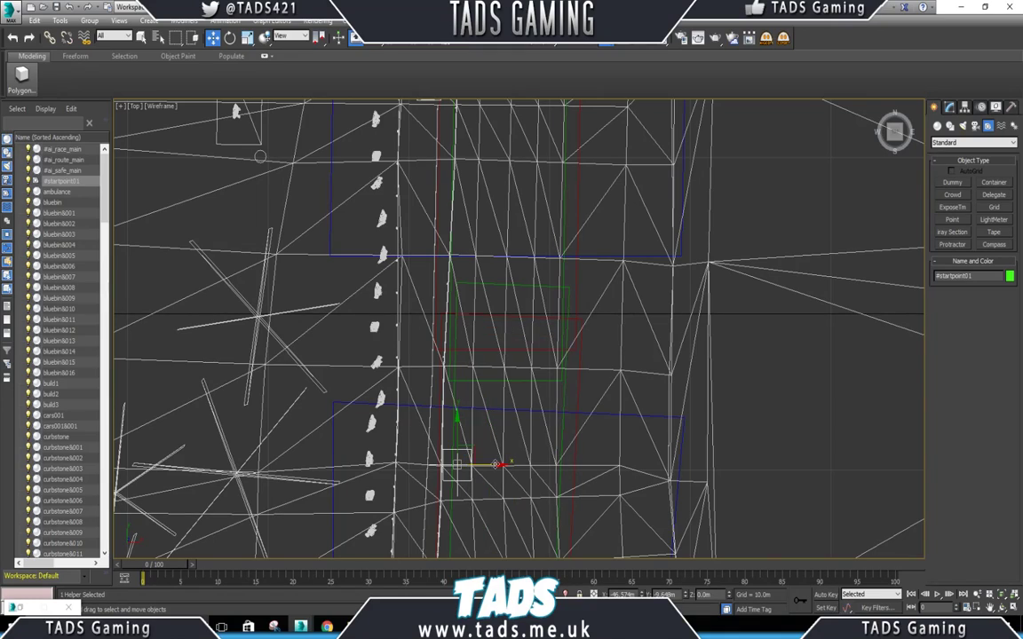
{"action": "left_click_drag", "start_coordinate": [484, 465], "coordinate": [547, 462]}
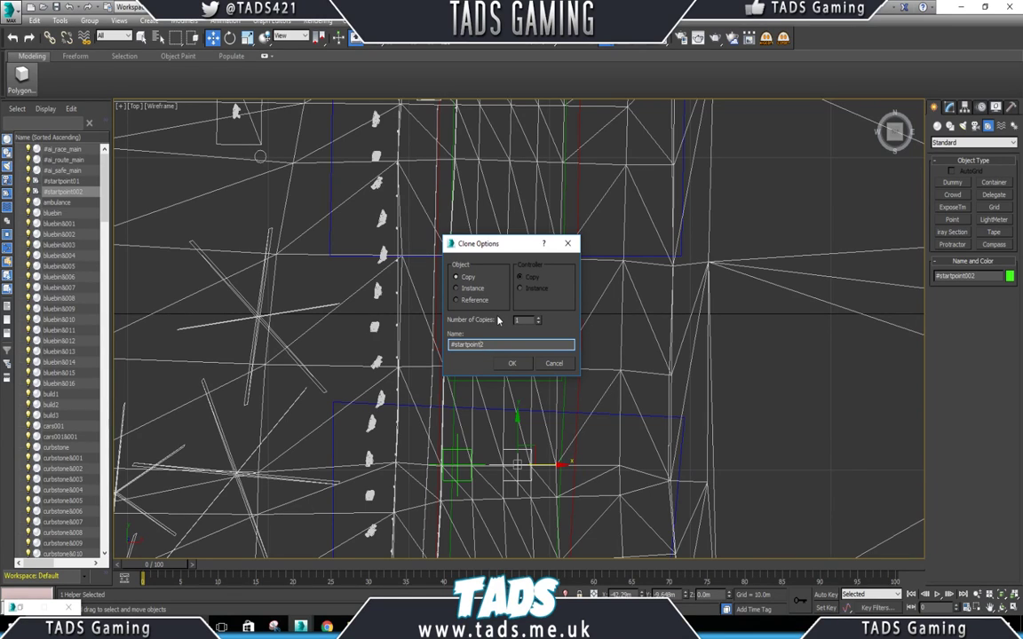
{"action": "left_click", "coordinate": [511, 363]}
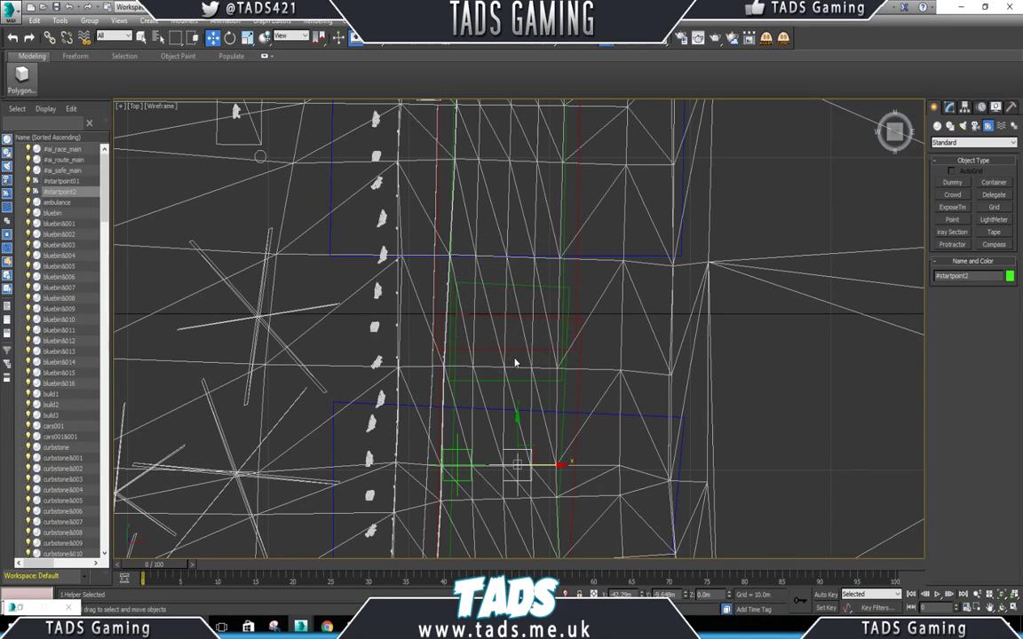
Copy both start points about 4.4 m back along Y under the name #startpoint3, and shift the new row about 0.46 m along X.
{"action": "middle_click_drag", "start_coordinate": [516, 360], "coordinate": [519, 188]}
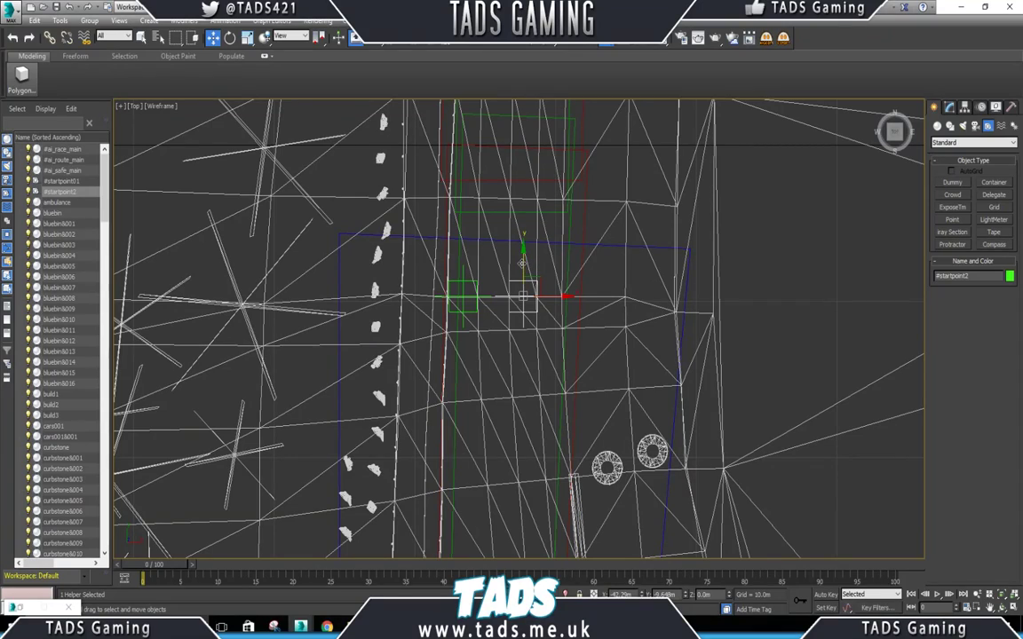
{"action": "left_click", "coordinate": [466, 302], "text": "ctrl"}
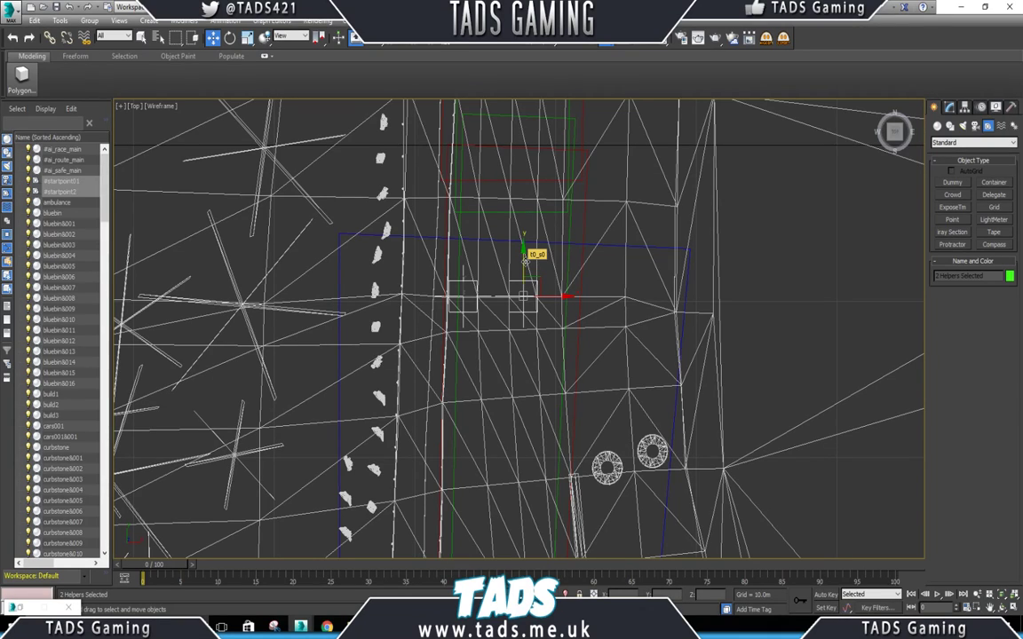
{"action": "left_click_drag", "start_coordinate": [524, 262], "coordinate": [530, 346], "text": "shift"}
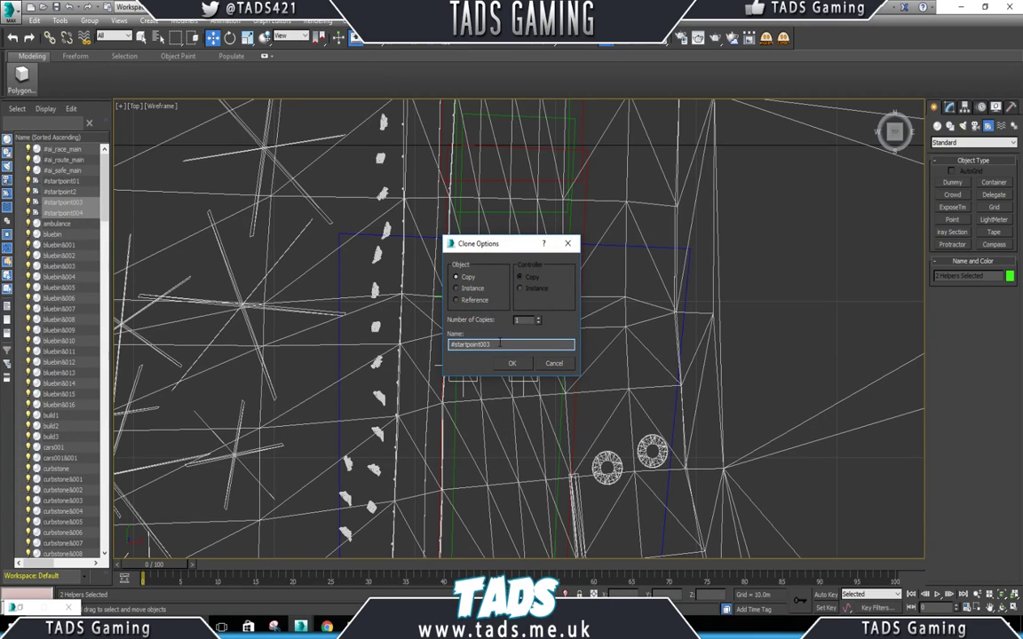
{"action": "left_click", "coordinate": [512, 364]}
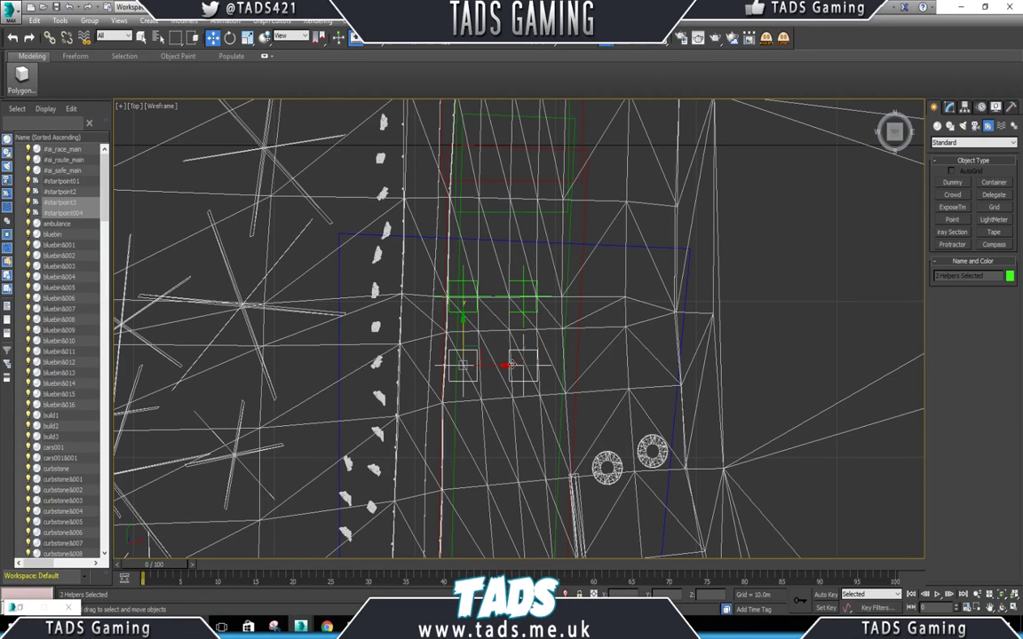
{"action": "right_click", "coordinate": [502, 364]}
{"action": "left_click", "coordinate": [505, 366]}
{"action": "left_click_drag", "start_coordinate": [461, 365], "coordinate": [468, 365]}
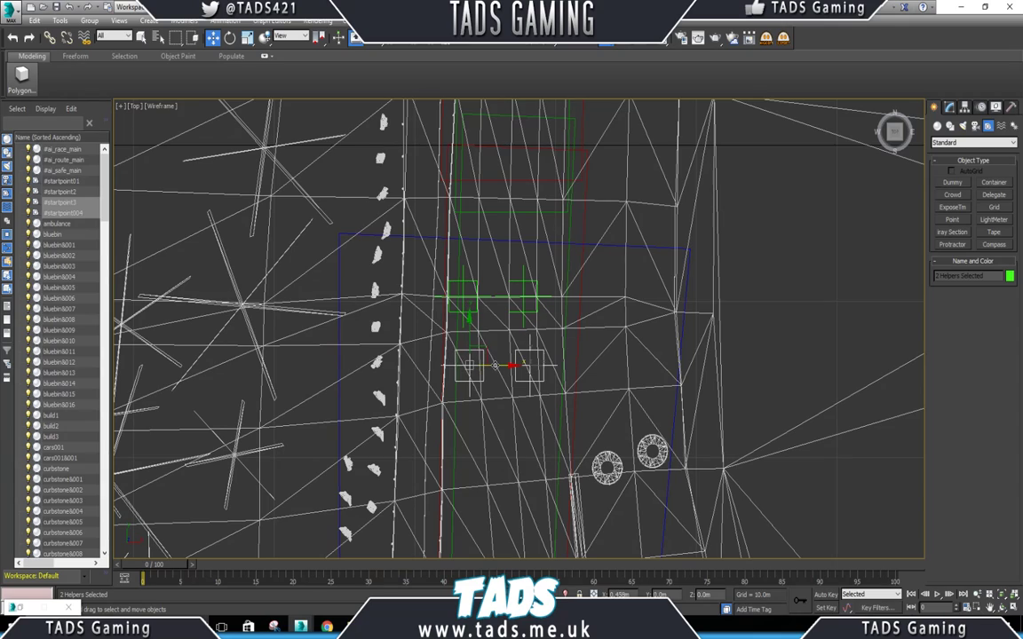
Rename the helper #startpoint004 as #startpoint4.
{"action": "left_click", "coordinate": [76, 214]}
{"action": "left_click", "coordinate": [78, 213]}
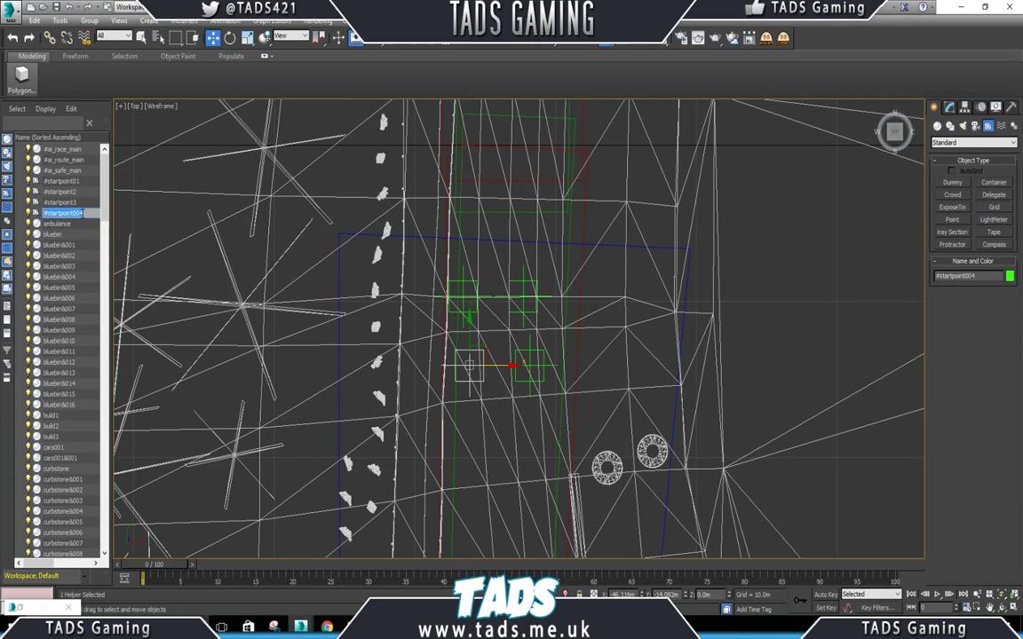
{"action": "left_click", "coordinate": [83, 213]}
{"action": "key", "text": "BackSpace"}
{"action": "key", "text": "BackSpace"}
{"action": "key", "text": "BackSpace"}
{"action": "key", "text": "Return"}
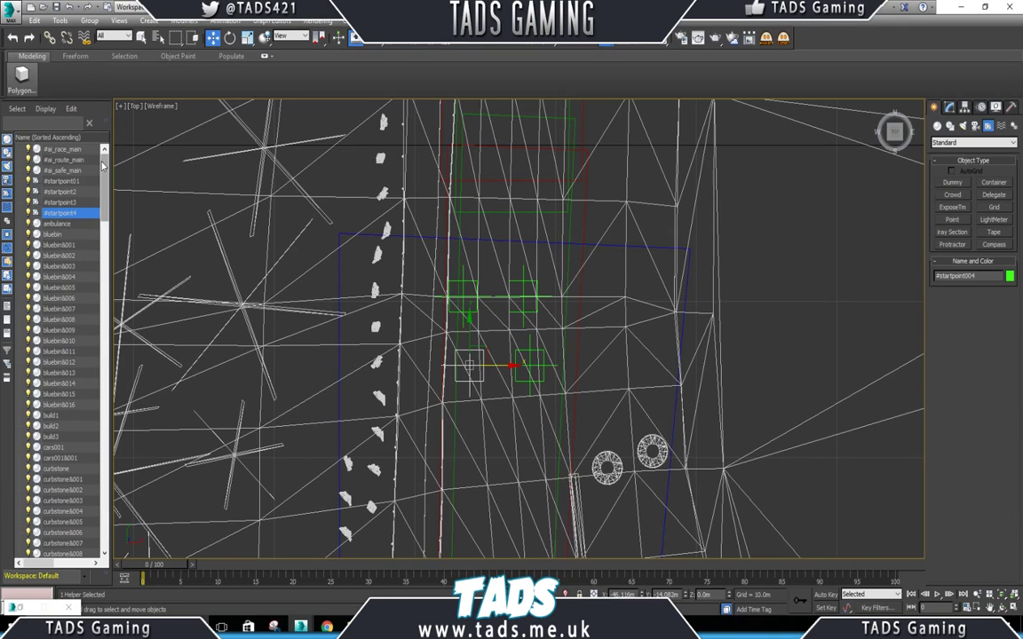
Rename the helpers #startpoint2, #startpoint3 and #startpoint4 as #startpoint02, #startpoint03 and #startpoint04.
{"action": "left_click", "coordinate": [78, 191]}
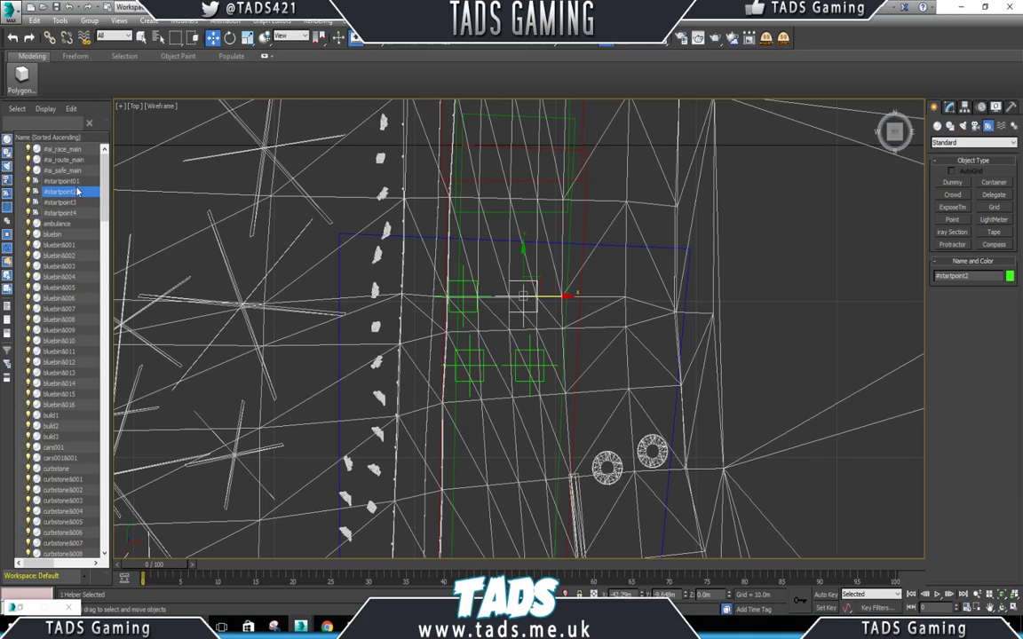
{"action": "left_click", "coordinate": [78, 191]}
{"action": "type", "text": "0"}
{"action": "left_click", "coordinate": [75, 204]}
{"action": "left_click", "coordinate": [75, 204]}
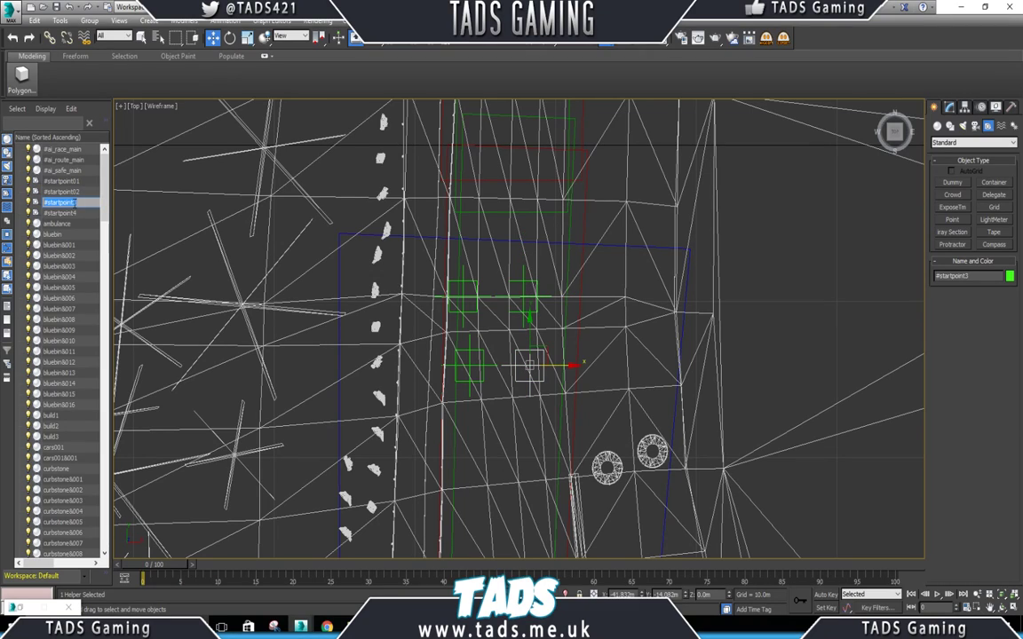
{"action": "left_click", "coordinate": [75, 204]}
{"action": "type", "text": "03"}
{"action": "left_click", "coordinate": [75, 215]}
{"action": "left_click", "coordinate": [75, 215]}
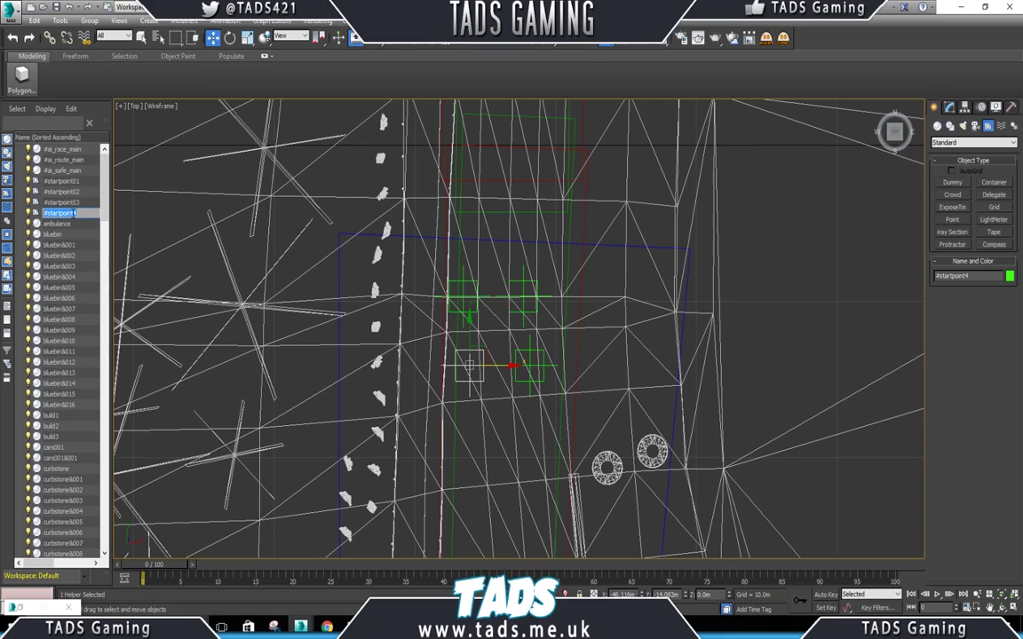
{"action": "left_click", "coordinate": [75, 214]}
{"action": "type", "text": "0"}
{"action": "key", "text": "Return"}
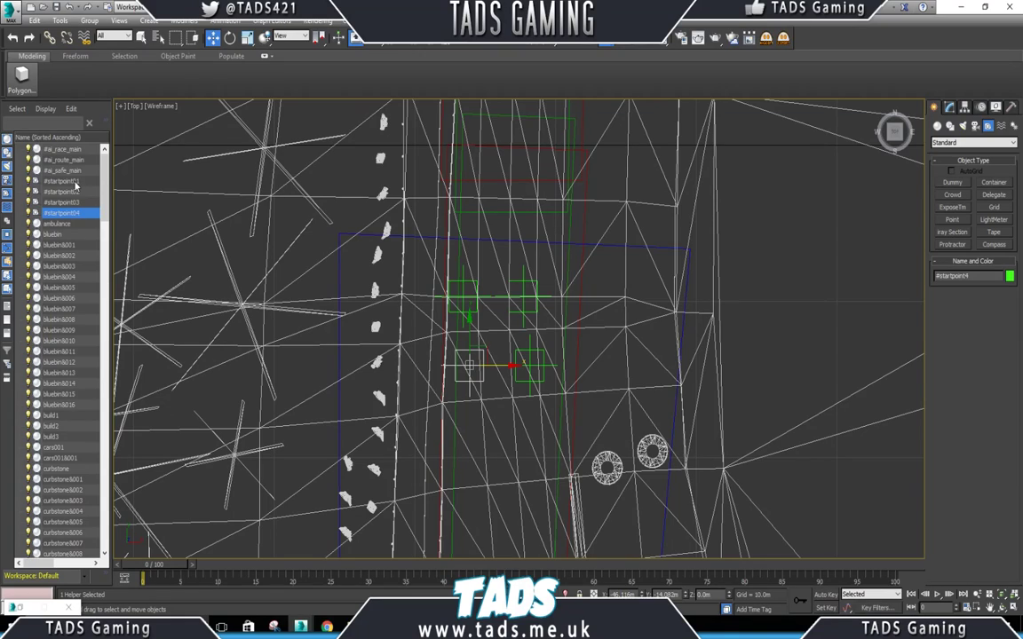
Copy the four start points about 8.5 m back along Y, shifting the new rows about 0.5 m along X.
{"action": "left_click", "coordinate": [76, 182], "text": "shift"}
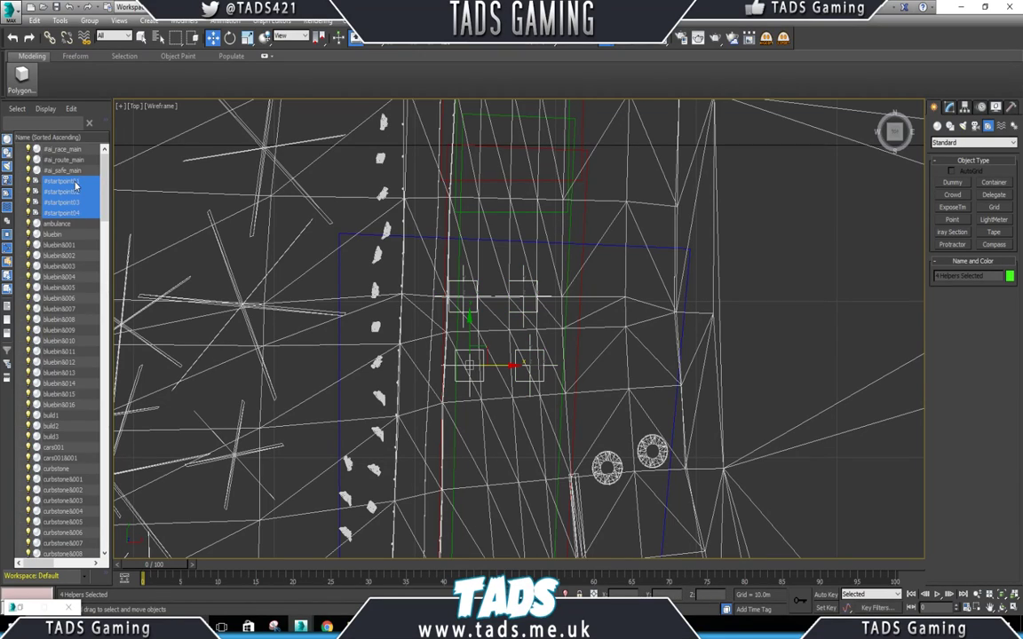
{"action": "right_click", "coordinate": [481, 322]}
{"action": "left_click", "coordinate": [499, 335]}
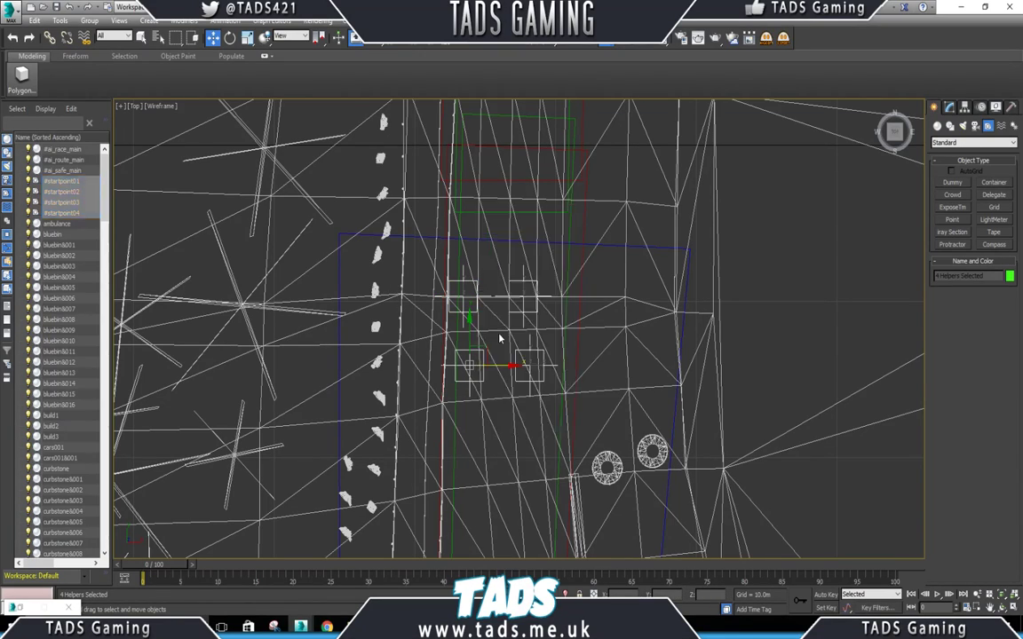
{"action": "left_click_drag", "start_coordinate": [469, 320], "coordinate": [475, 447]}
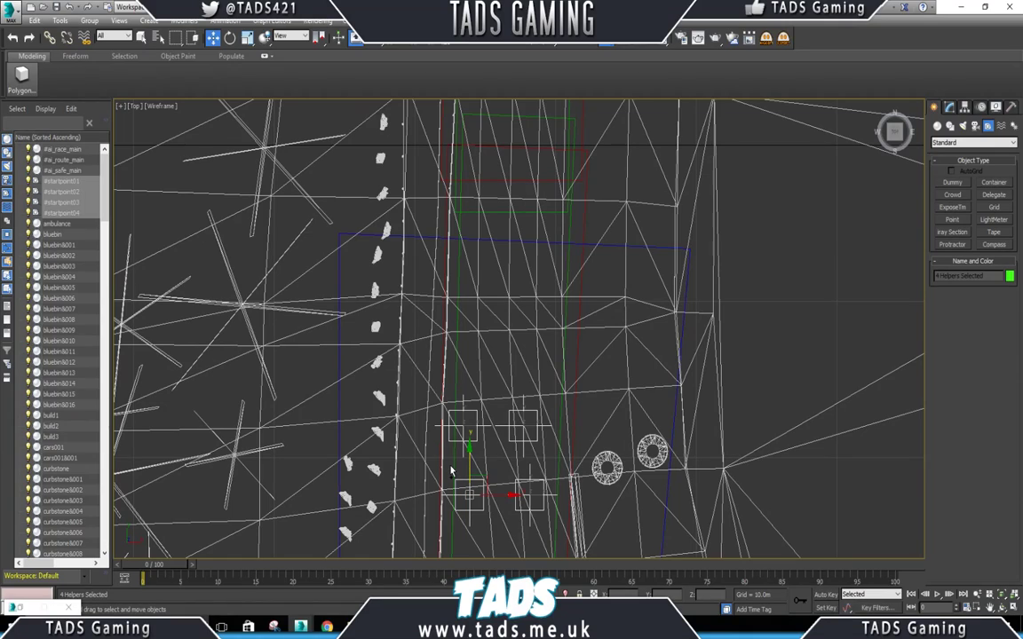
{"action": "key", "text": "ctrl+z"}
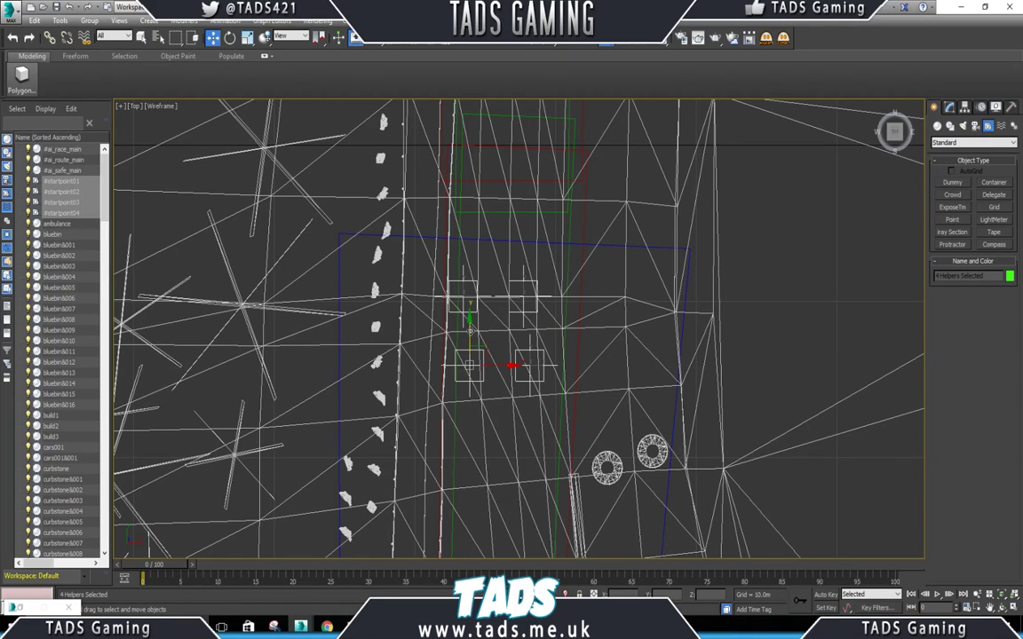
{"action": "left_click_drag", "start_coordinate": [473, 338], "coordinate": [484, 462], "text": "shift"}
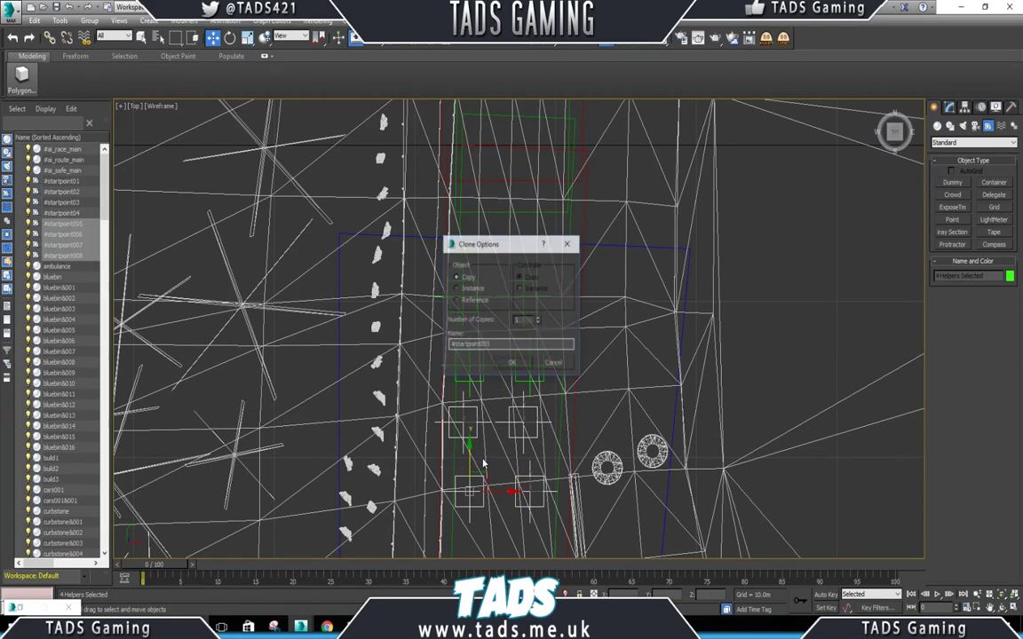
{"action": "left_click", "coordinate": [513, 363]}
{"action": "middle_click_drag", "start_coordinate": [514, 364], "coordinate": [509, 231]}
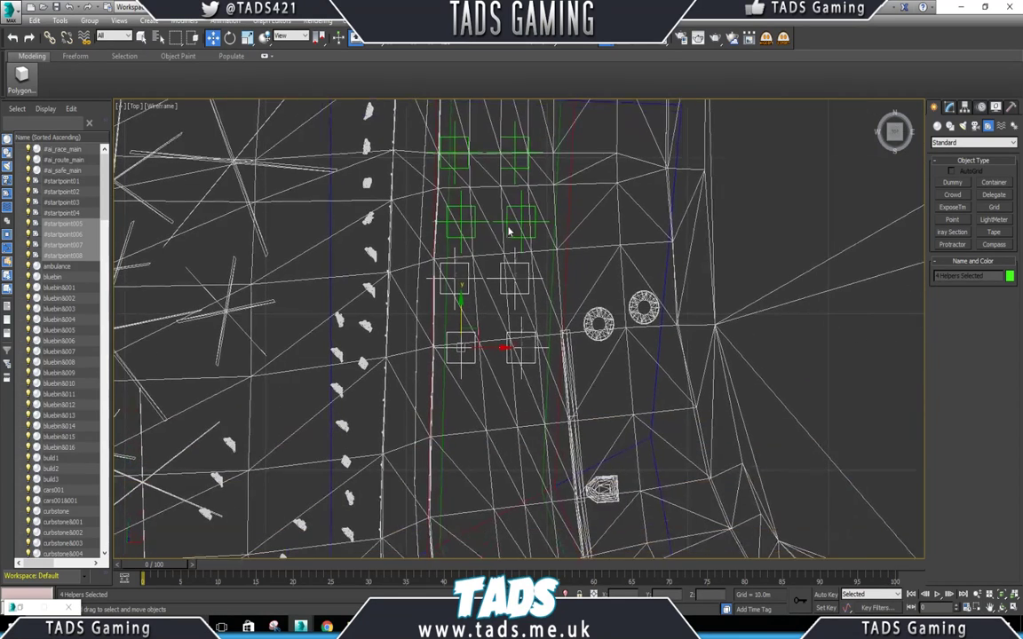
{"action": "mouse_move", "coordinate": [467, 341]}
{"action": "left_mouse_down"}
{"action": "mouse_move", "coordinate": [477, 348]}
{"action": "mouse_move", "coordinate": [479, 337]}
{"action": "left_mouse_up"}
Rename the helpers #startpoint005 and #startpoint006 as #startpoint05 and #startpoint06.
{"action": "left_click", "coordinate": [79, 227]}
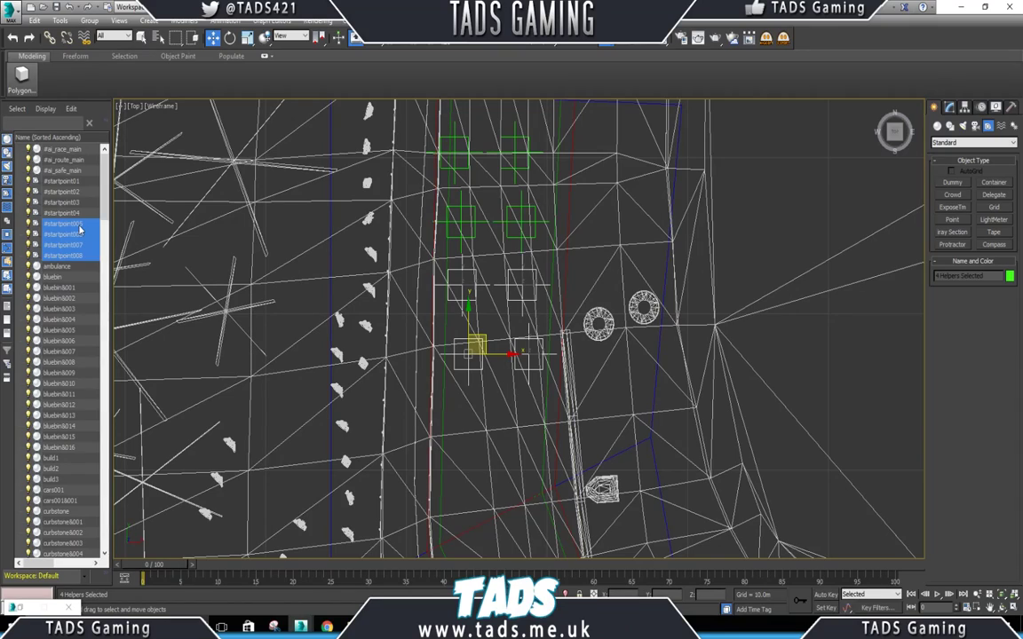
{"action": "left_click", "coordinate": [71, 201]}
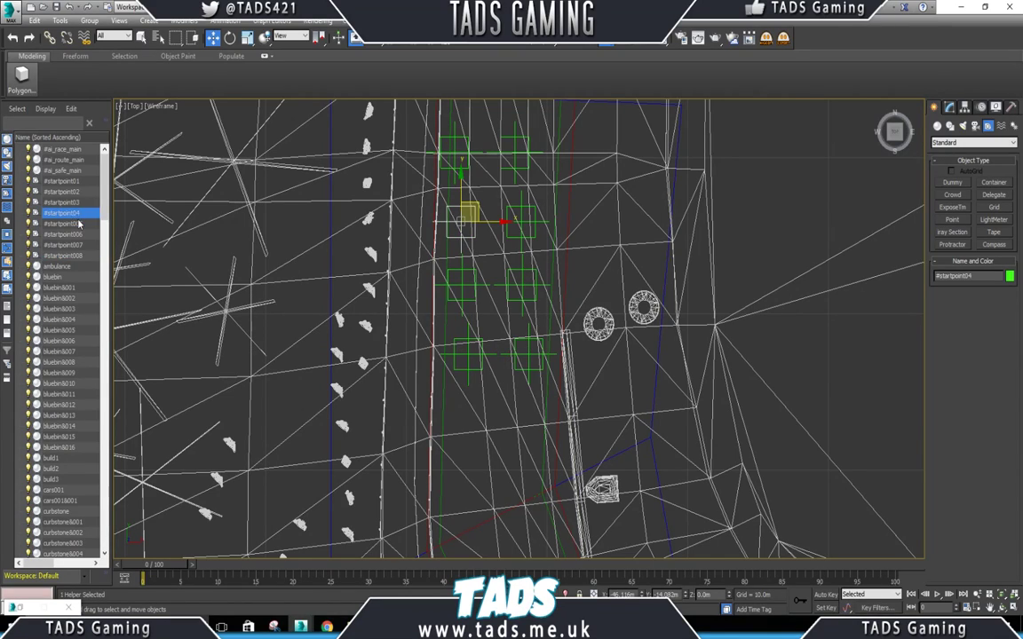
{"action": "left_click", "coordinate": [79, 225]}
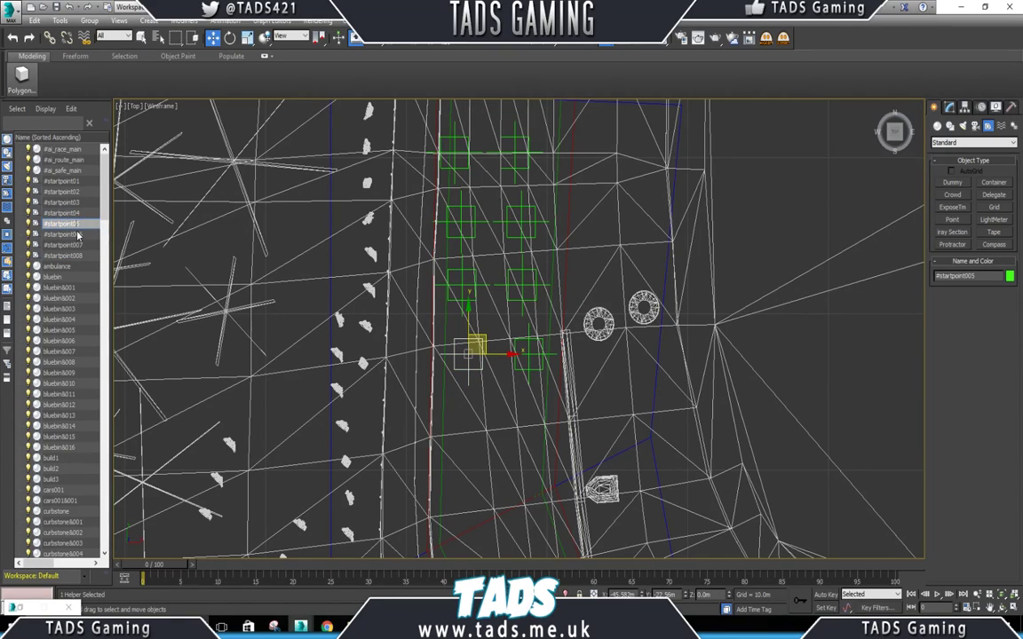
{"action": "left_click", "coordinate": [77, 235]}
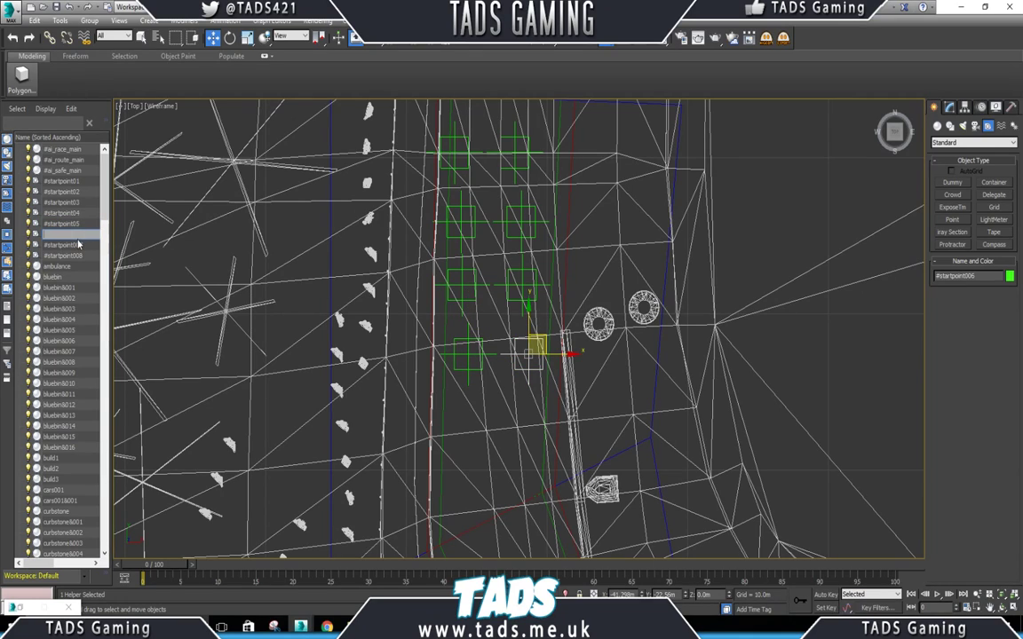
{"action": "left_click", "coordinate": [78, 234]}
{"action": "key", "text": "BackSpace"}
{"action": "key", "text": "Return"}
Rename the helpers #startpoint007 and #startpoint008 as #startpoint07 and #startpoint08.
{"action": "left_click", "coordinate": [77, 246]}
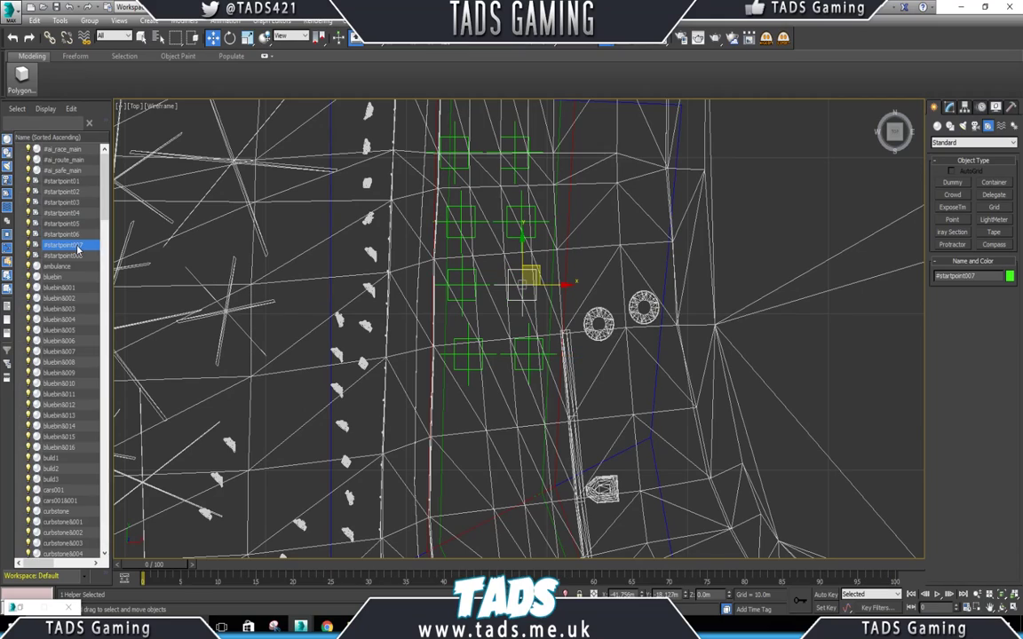
{"action": "left_click", "coordinate": [77, 246]}
{"action": "left_click", "coordinate": [71, 245]}
{"action": "key", "text": "BackSpace"}
{"action": "key", "text": "Return"}
{"action": "left_click", "coordinate": [78, 256]}
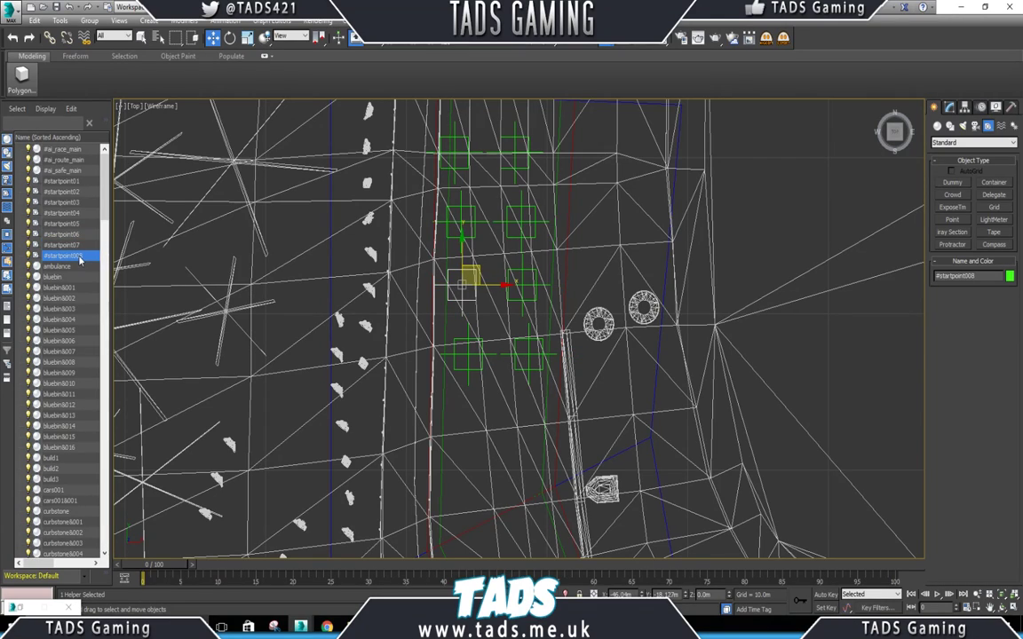
{"action": "left_click", "coordinate": [77, 256]}
{"action": "left_click", "coordinate": [79, 257]}
{"action": "key", "text": "BackSpace"}
{"action": "key", "text": "Return"}
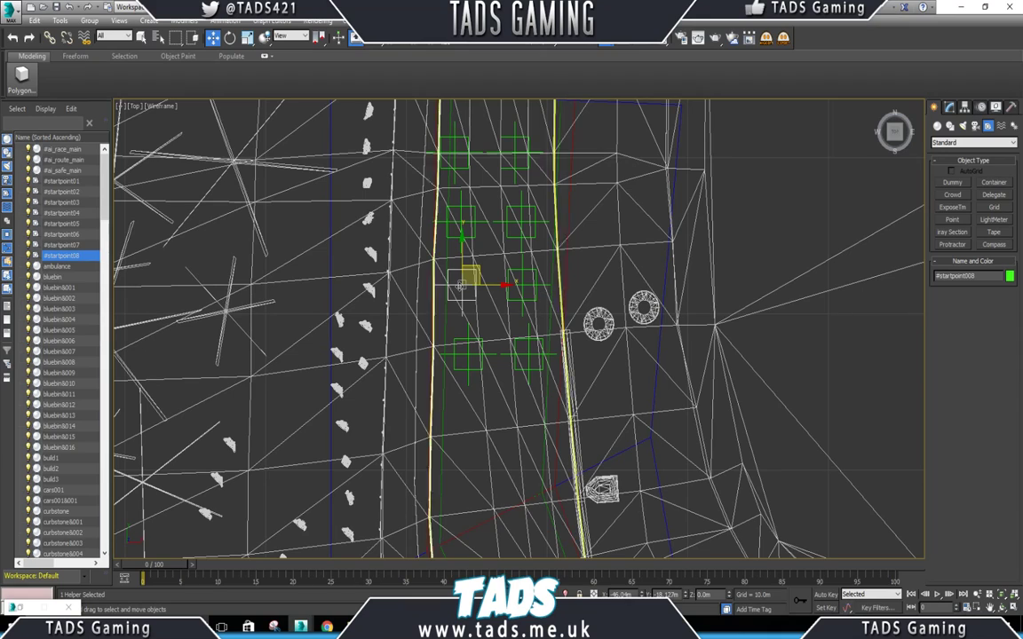
Copy #startpoint01 about 28 m along X into the infield, naming the copy #startpointpit01.
{"action": "scroll", "coordinate": [411, 306], "scroll_direction": "down", "scroll_amount": 4}
{"action": "scroll", "coordinate": [371, 285], "scroll_direction": "down", "scroll_amount": 2}
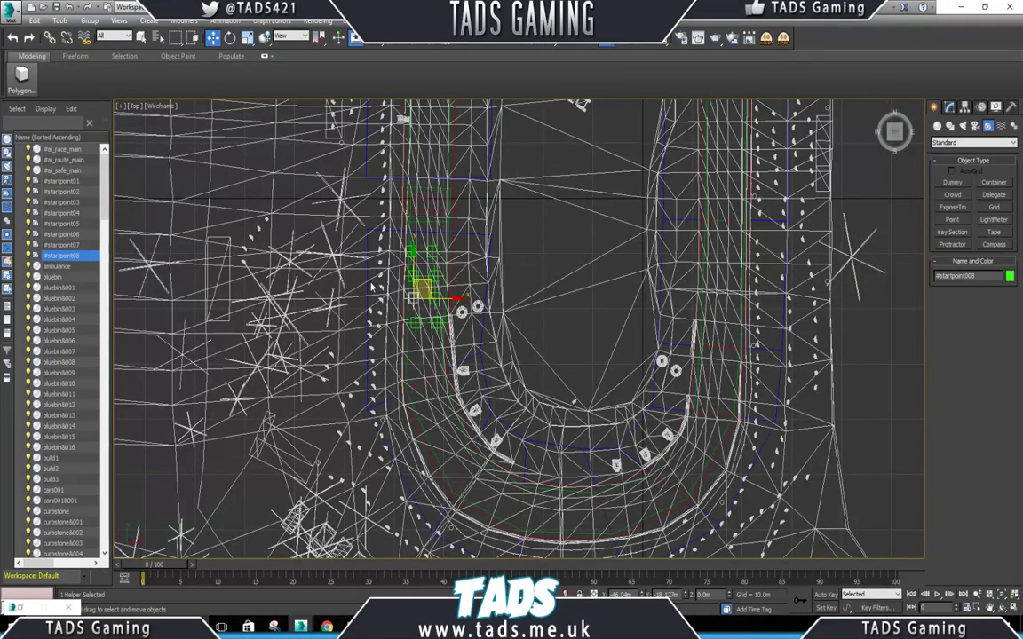
{"action": "left_click", "coordinate": [408, 252]}
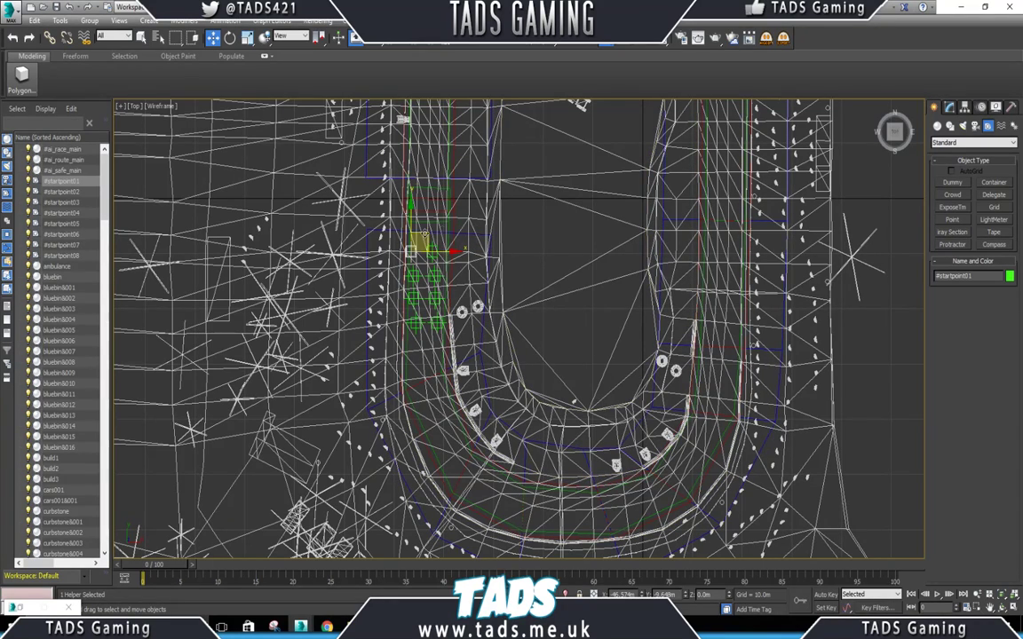
{"action": "left_click_drag", "start_coordinate": [422, 237], "coordinate": [562, 224]}
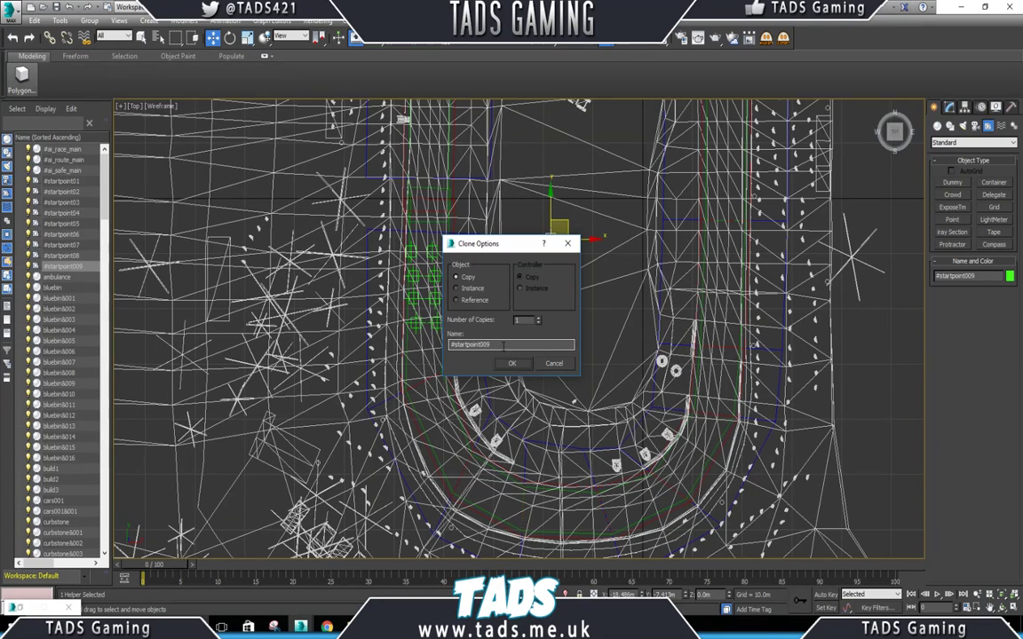
{"action": "left_click_drag", "start_coordinate": [501, 345], "coordinate": [352, 342]}
{"action": "type", "text": "#startpointpit01"}
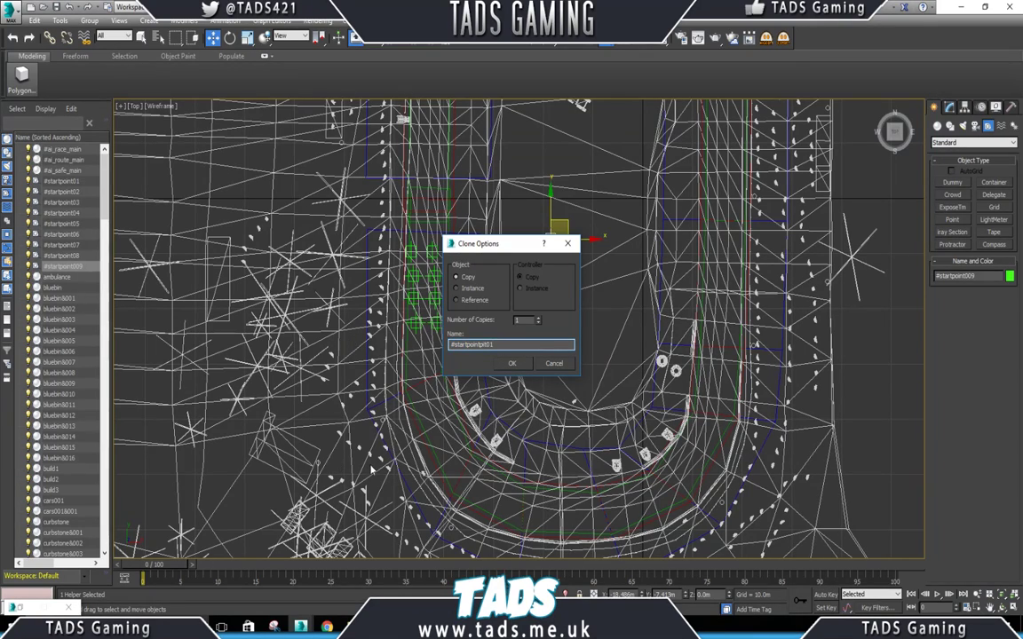
{"action": "left_click", "coordinate": [513, 366]}
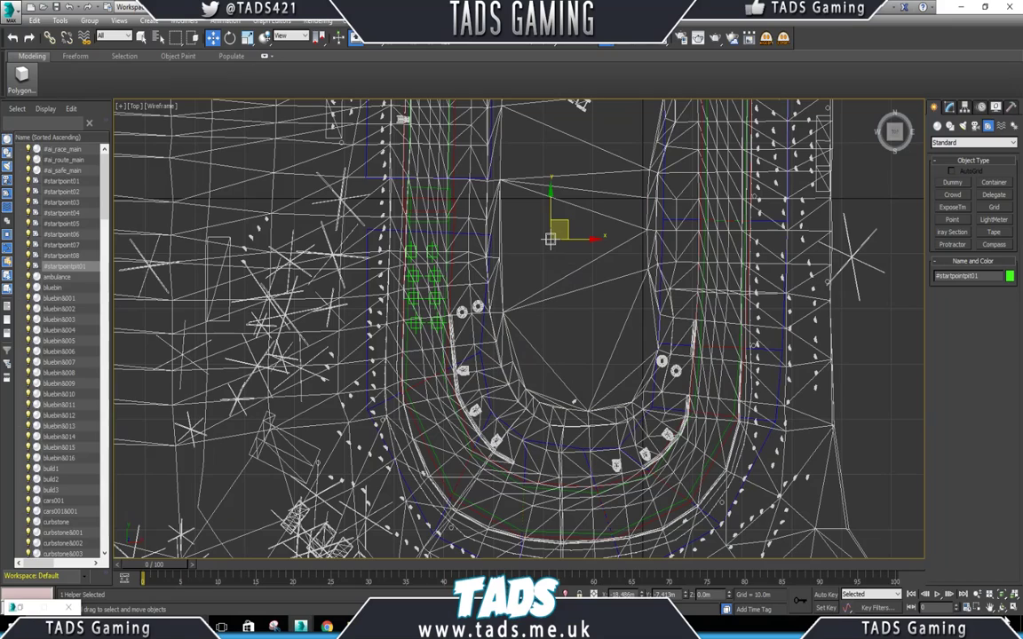
Move #startpointpit01 out of the infield to the grass beyond the farm buildings, at about X -92.8 m, Y 129.5 m, and deselect it.
{"action": "left_click", "coordinate": [1014, 607]}
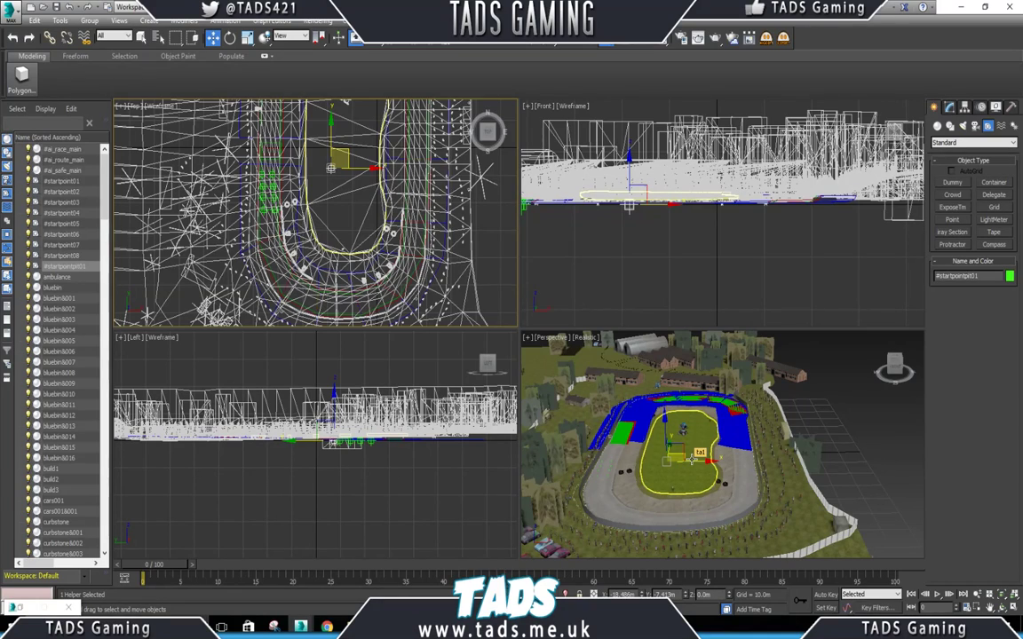
{"action": "scroll", "coordinate": [692, 458], "scroll_direction": "down", "scroll_amount": 4}
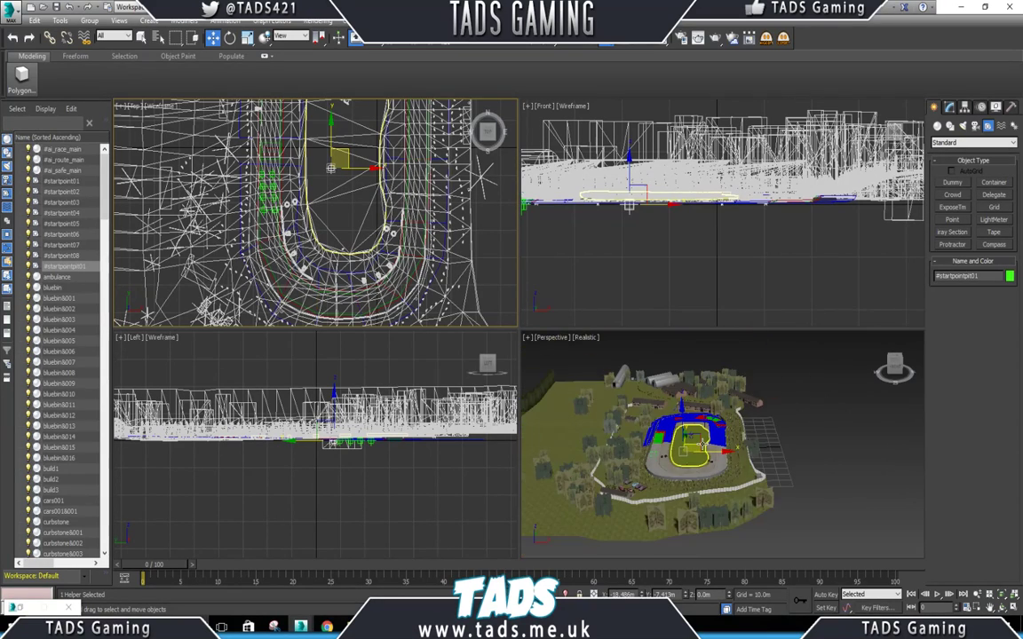
{"action": "scroll", "coordinate": [686, 414], "scroll_direction": "up", "scroll_amount": 4}
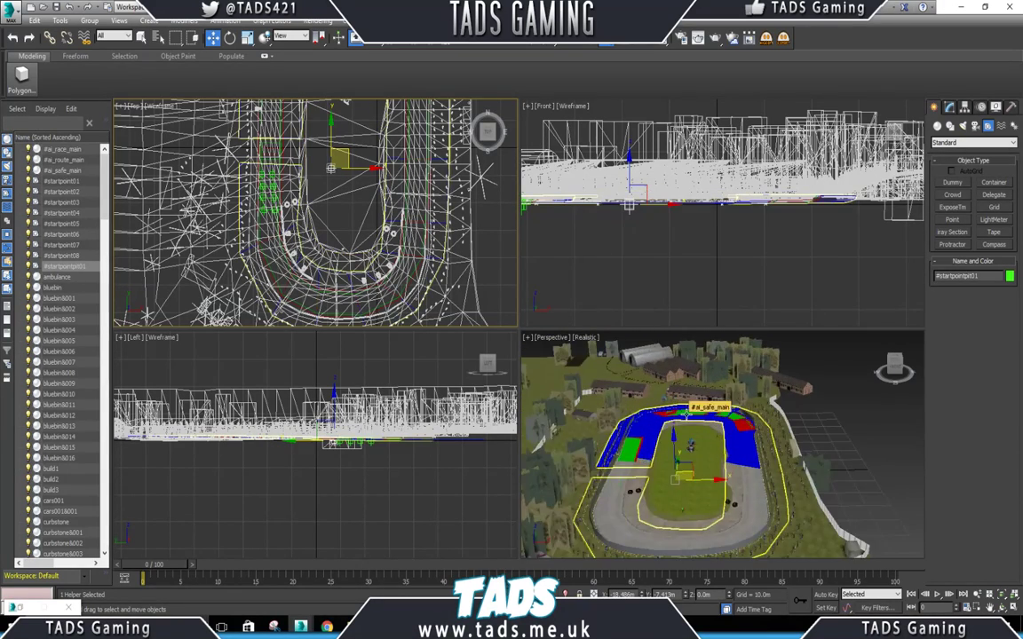
{"action": "scroll", "coordinate": [687, 415], "scroll_direction": "down", "scroll_amount": 3}
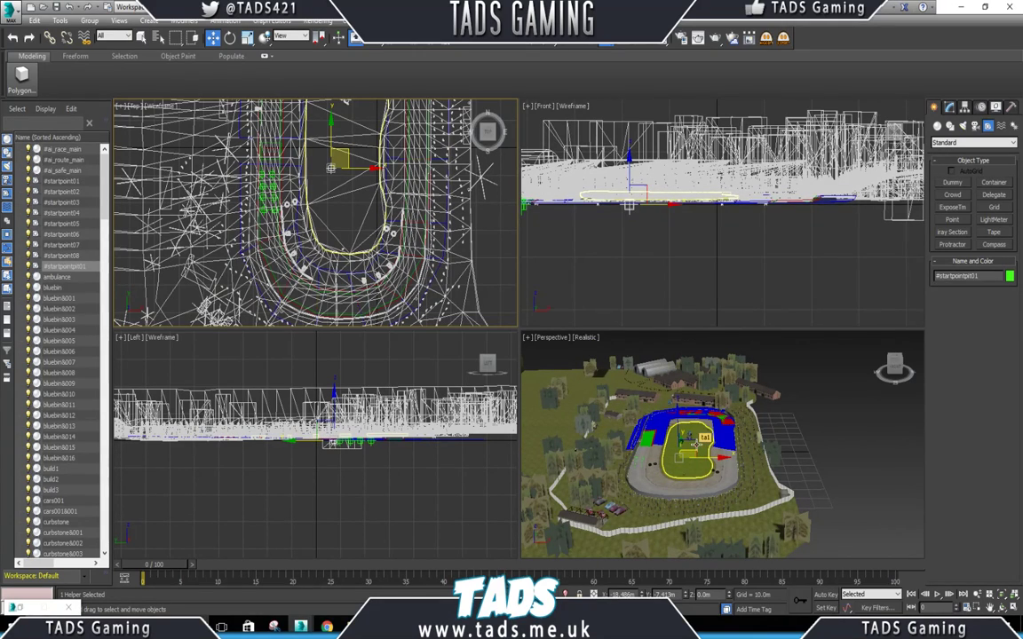
{"action": "left_click", "coordinate": [1002, 607]}
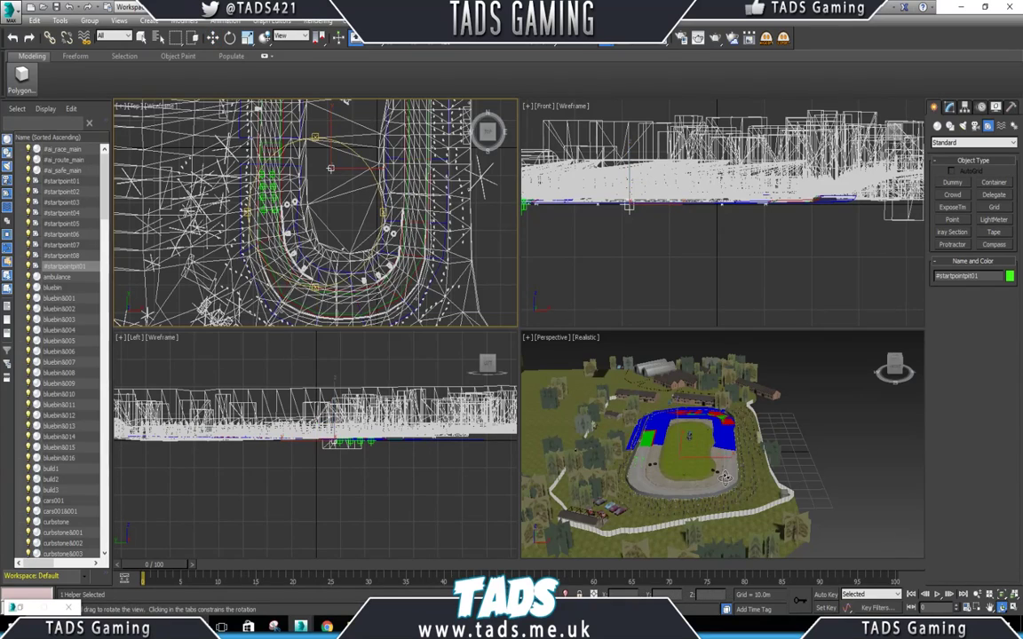
{"action": "left_click_drag", "start_coordinate": [725, 477], "coordinate": [842, 384]}
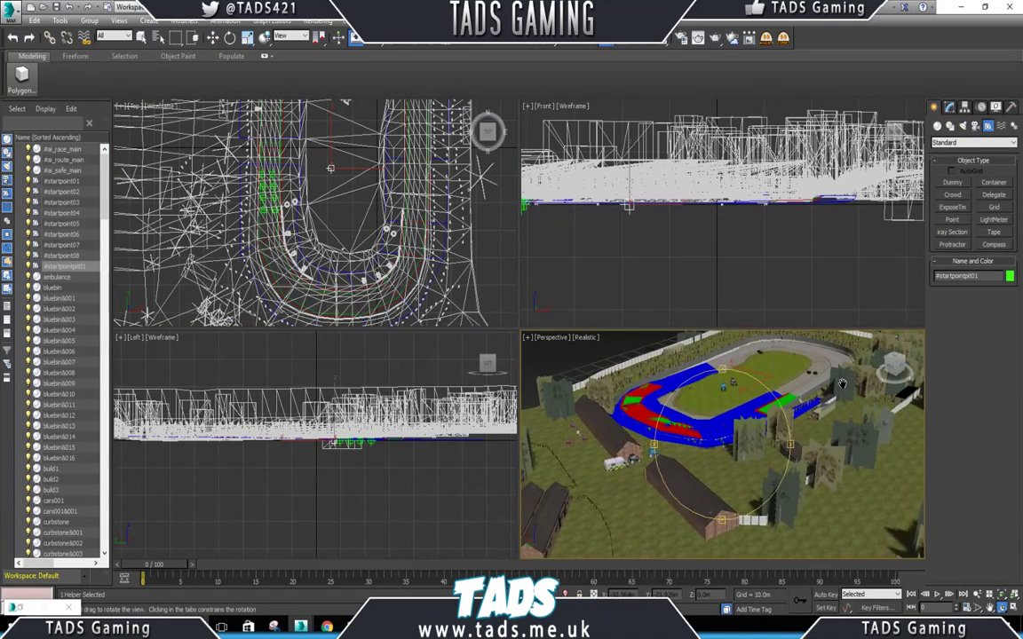
{"action": "left_click_drag", "start_coordinate": [777, 430], "coordinate": [716, 364]}
{"action": "key", "text": "w"}
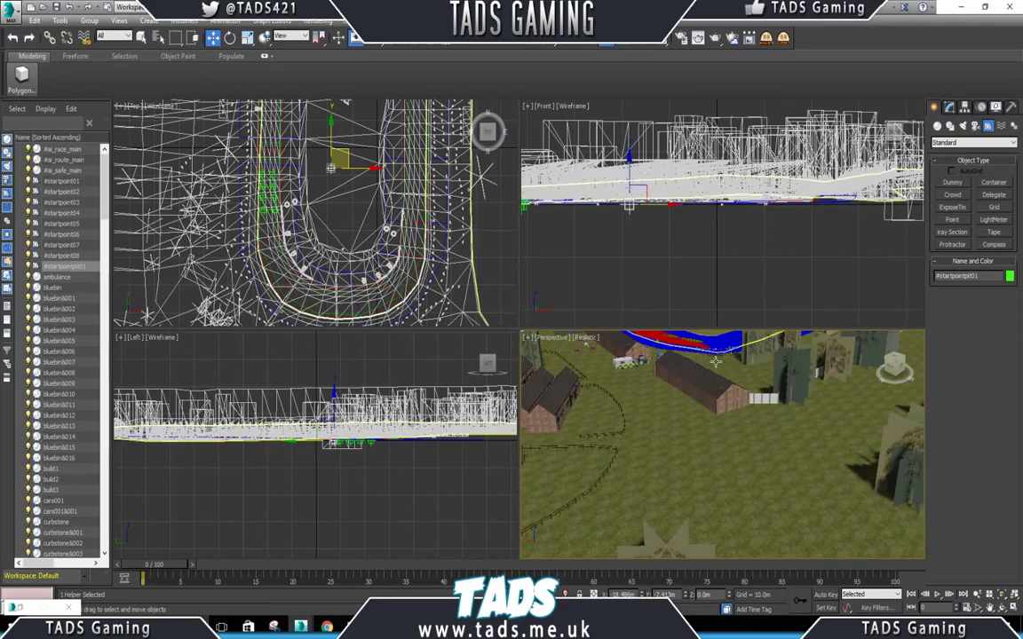
{"action": "scroll", "coordinate": [715, 364], "scroll_direction": "down", "scroll_amount": 5}
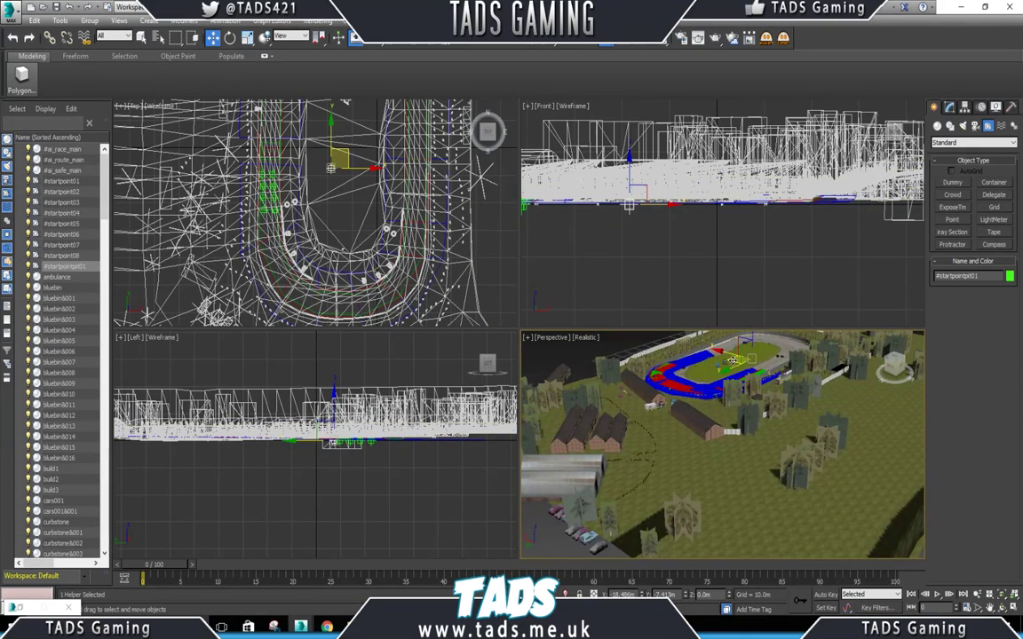
{"action": "left_click_drag", "start_coordinate": [733, 359], "coordinate": [690, 468]}
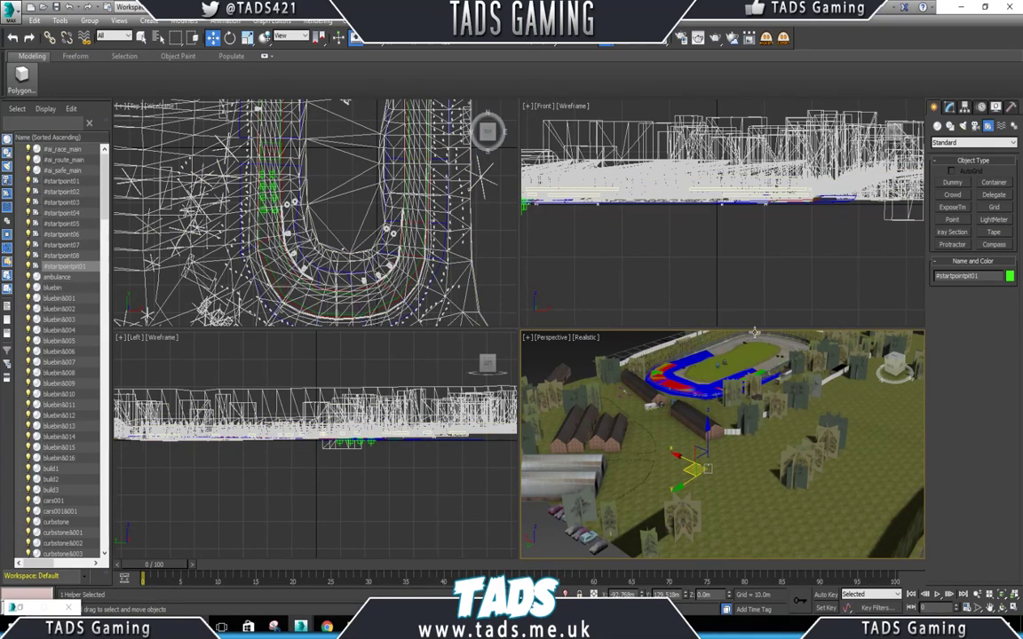
{"action": "left_click", "coordinate": [434, 498]}
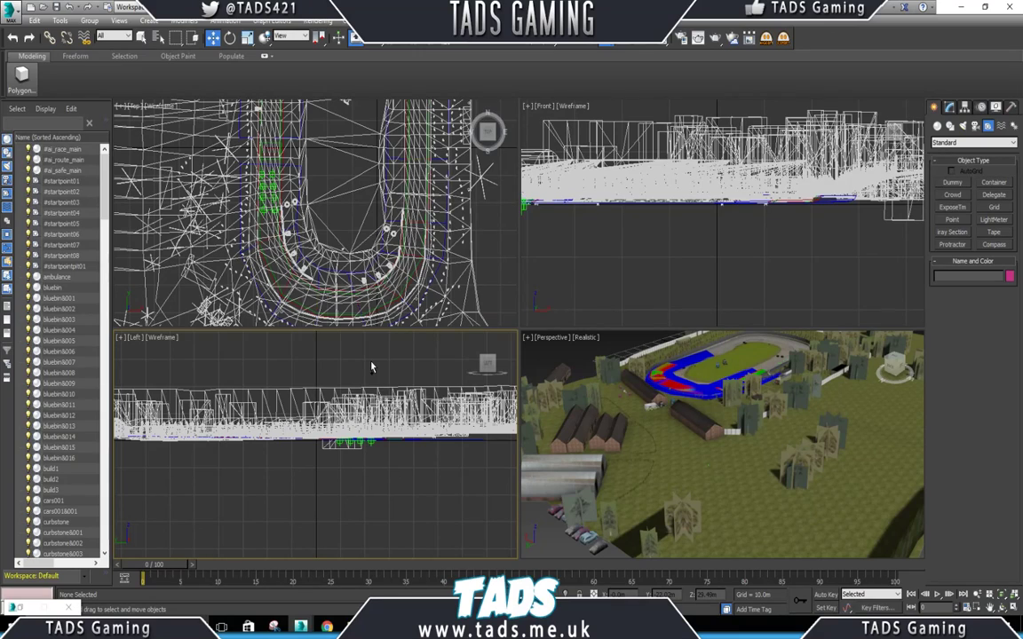
{"action": "scroll", "coordinate": [222, 196], "scroll_direction": "down", "scroll_amount": 4}
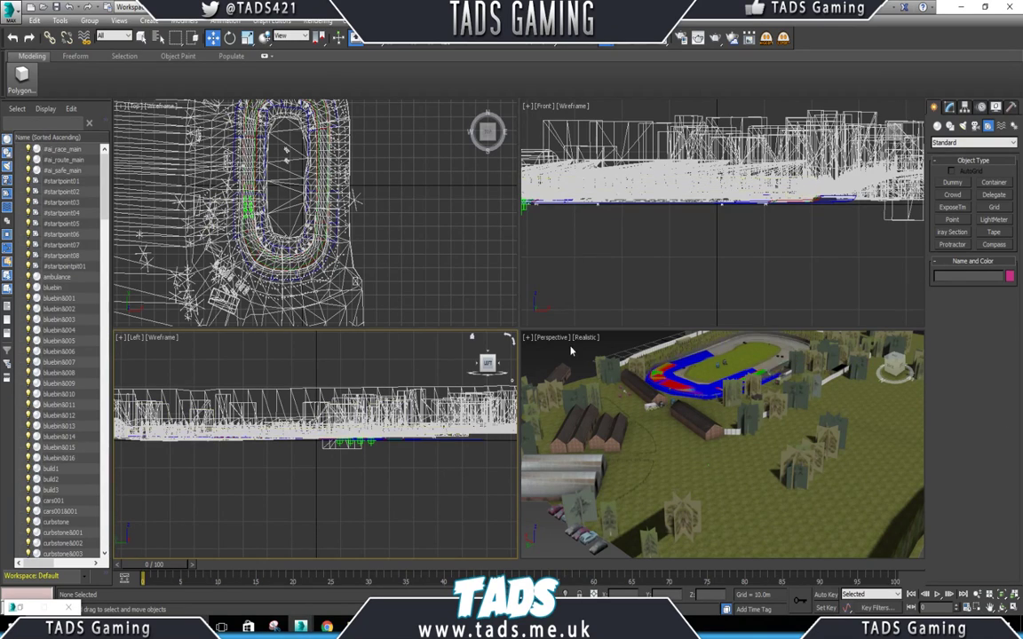
{"action": "scroll", "coordinate": [364, 104], "scroll_direction": "down", "scroll_amount": 2}
{"action": "scroll", "coordinate": [266, 169], "scroll_direction": "up", "scroll_amount": 3}
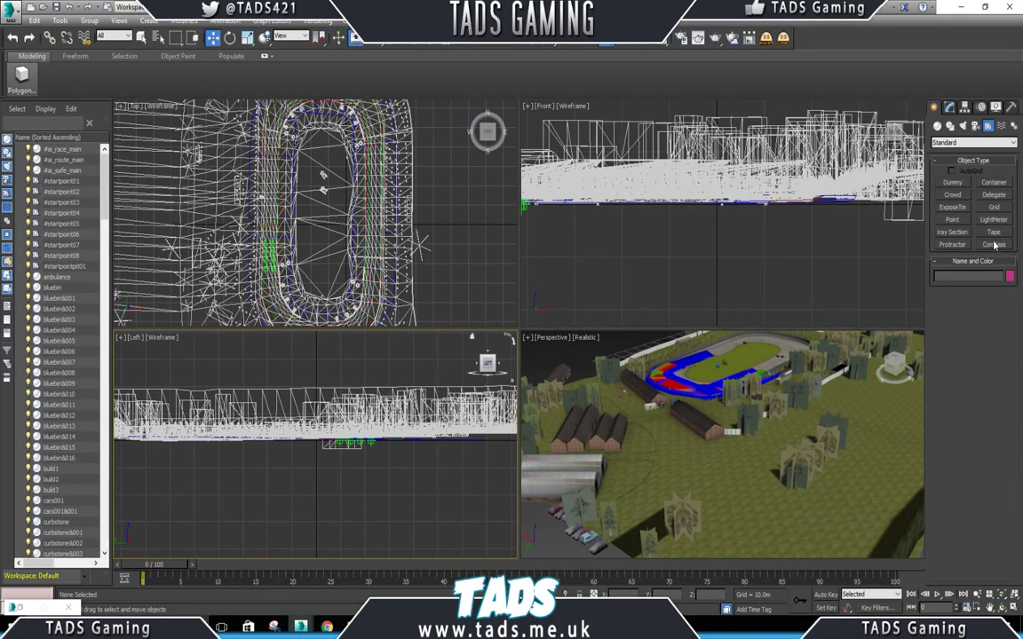
{"action": "left_click", "coordinate": [995, 184]}
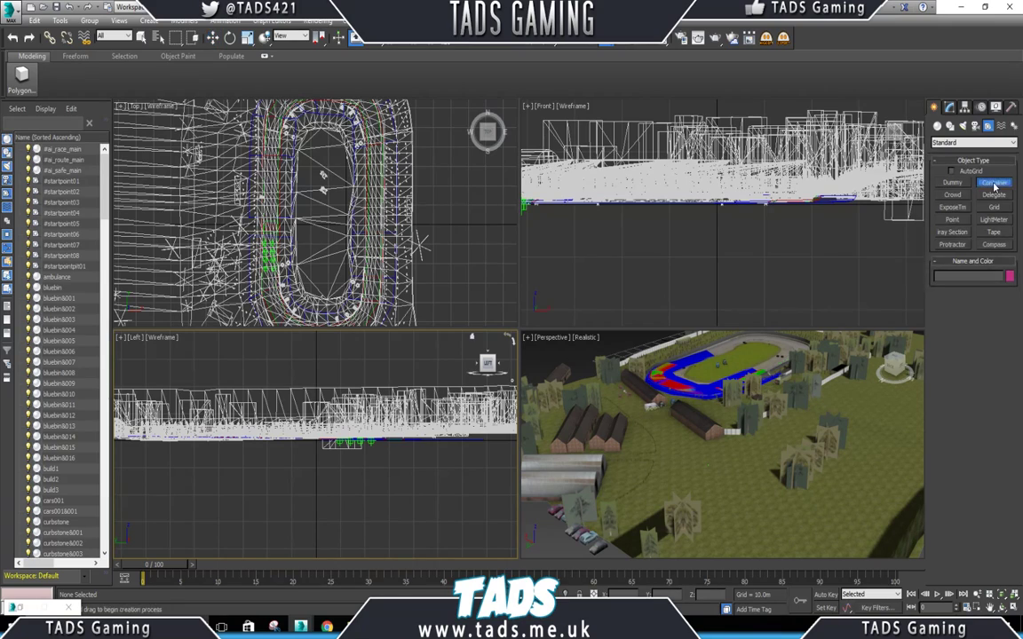
{"action": "left_click", "coordinate": [430, 224]}
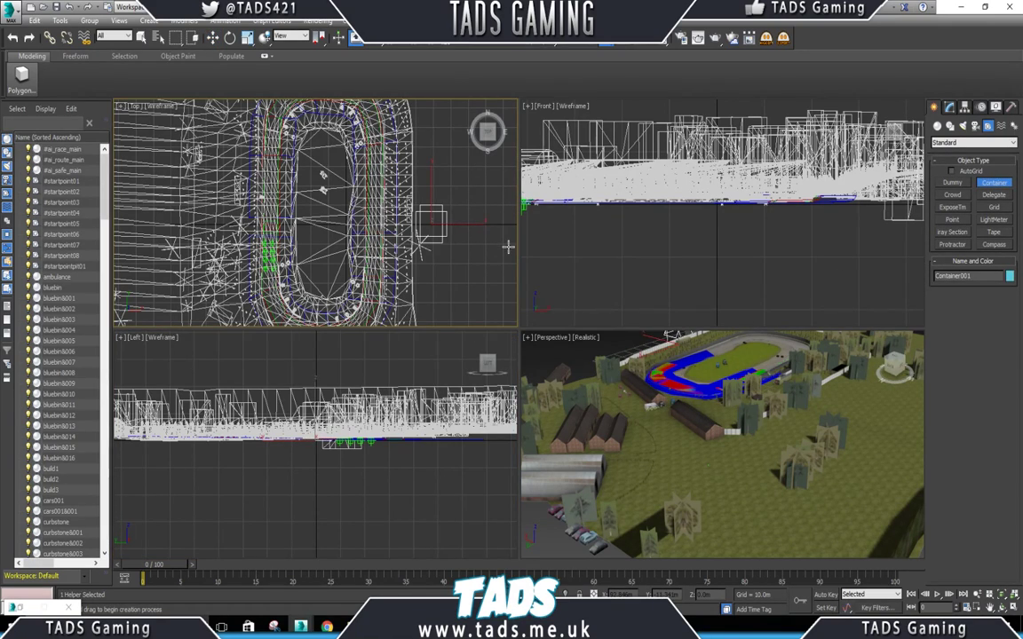
{"action": "key", "text": "w"}
{"action": "scroll", "coordinate": [666, 386], "scroll_direction": "down", "scroll_amount": 5}
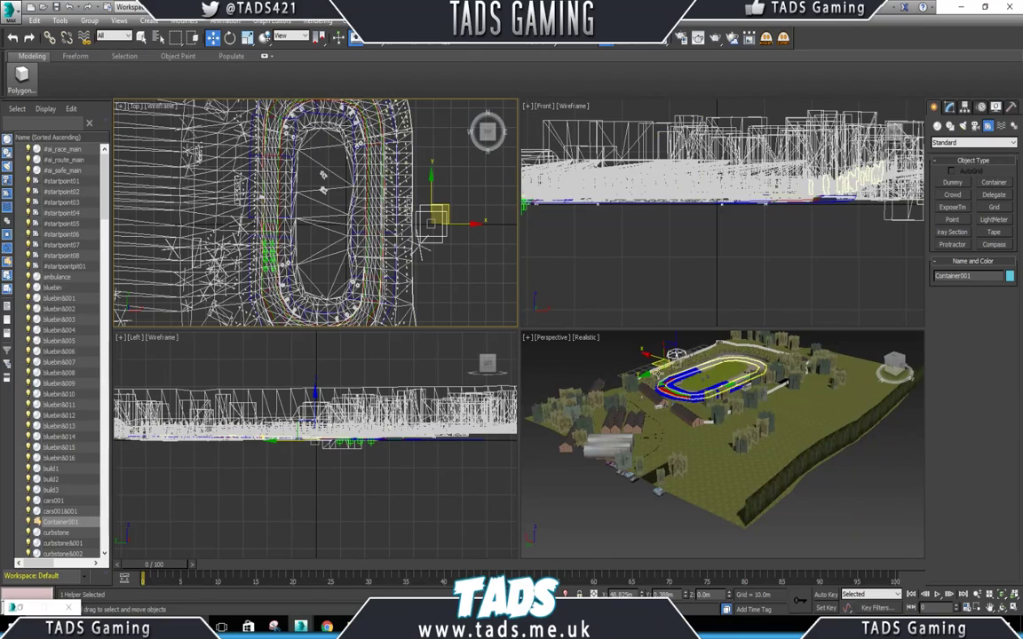
{"action": "key", "text": "Delete"}
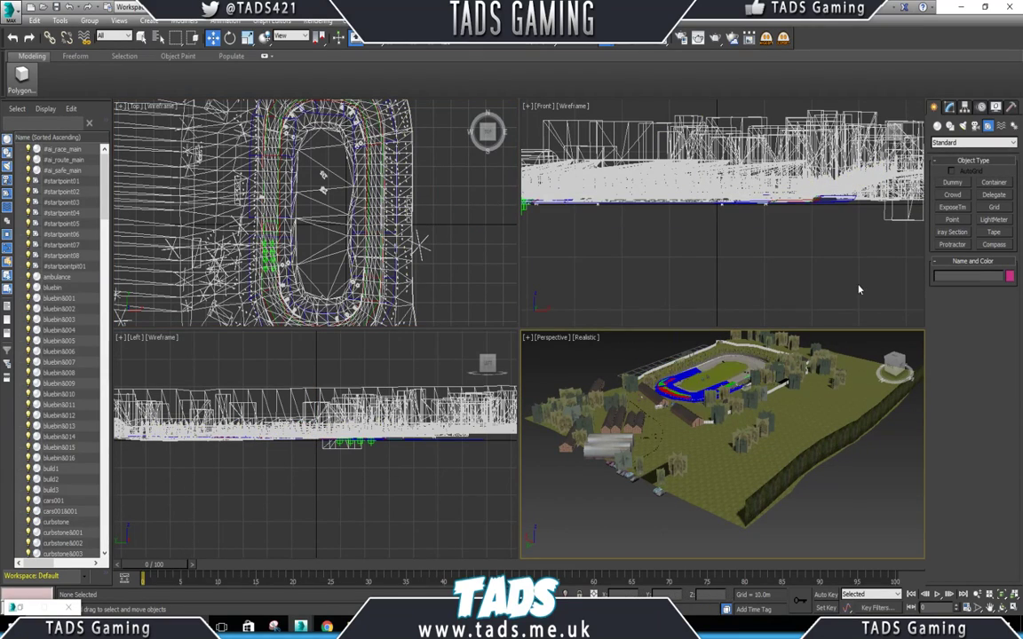
Create a Plane primitive in the Left view, about 20.8 m long and 61.5 m wide.
{"action": "left_click", "coordinate": [936, 125]}
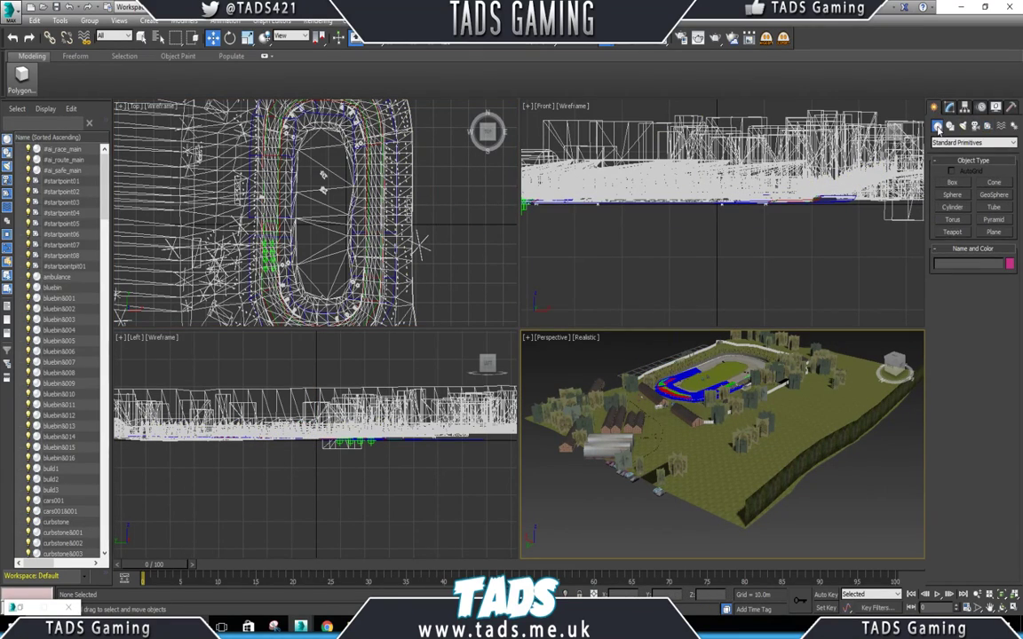
{"action": "left_click", "coordinate": [993, 231]}
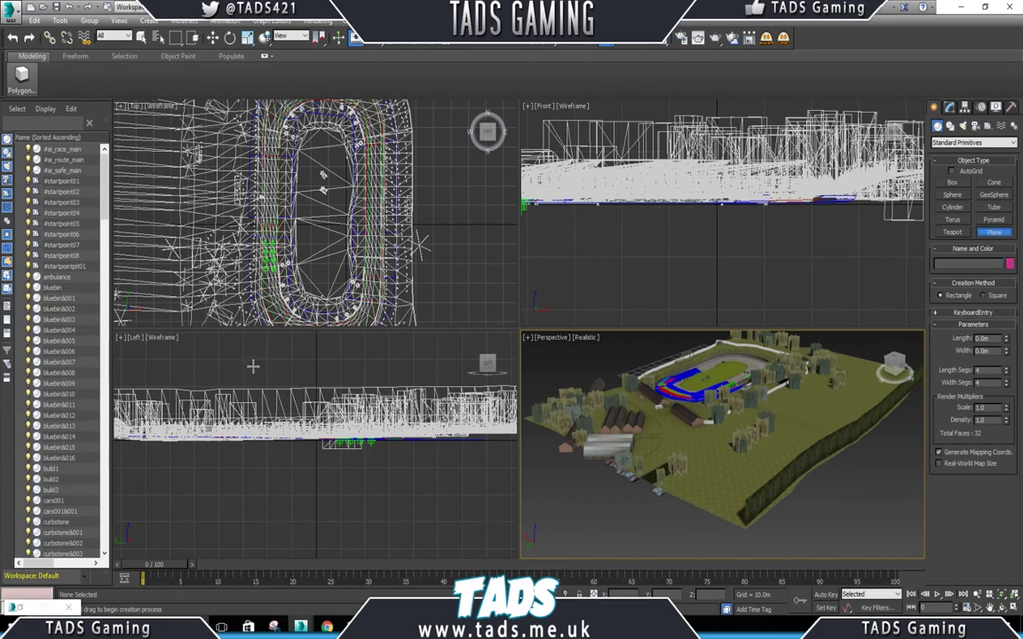
{"action": "left_click_drag", "start_coordinate": [255, 366], "coordinate": [406, 423]}
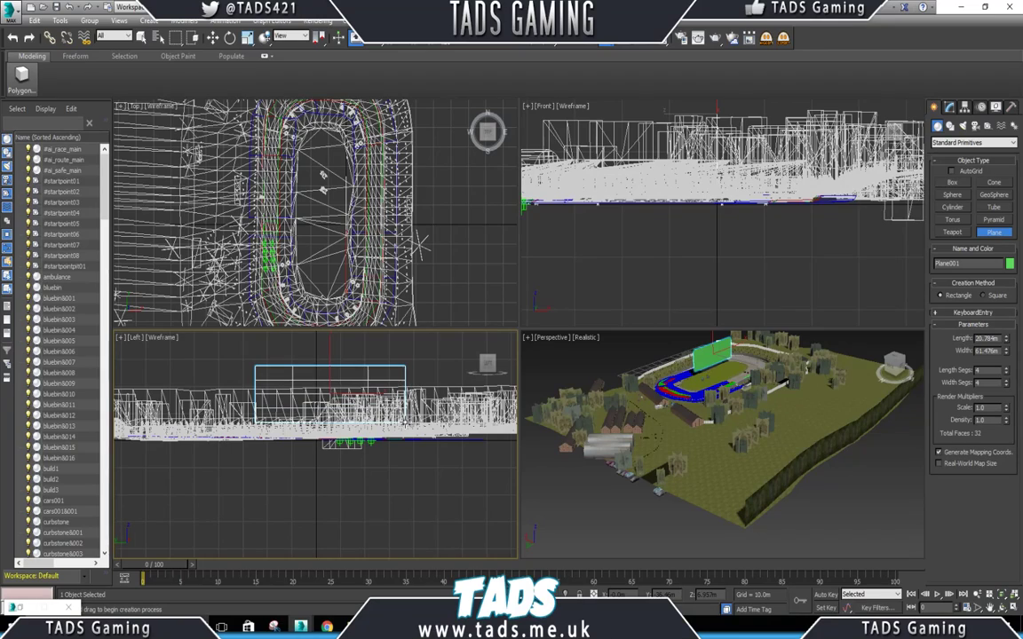
{"action": "key", "text": "w"}
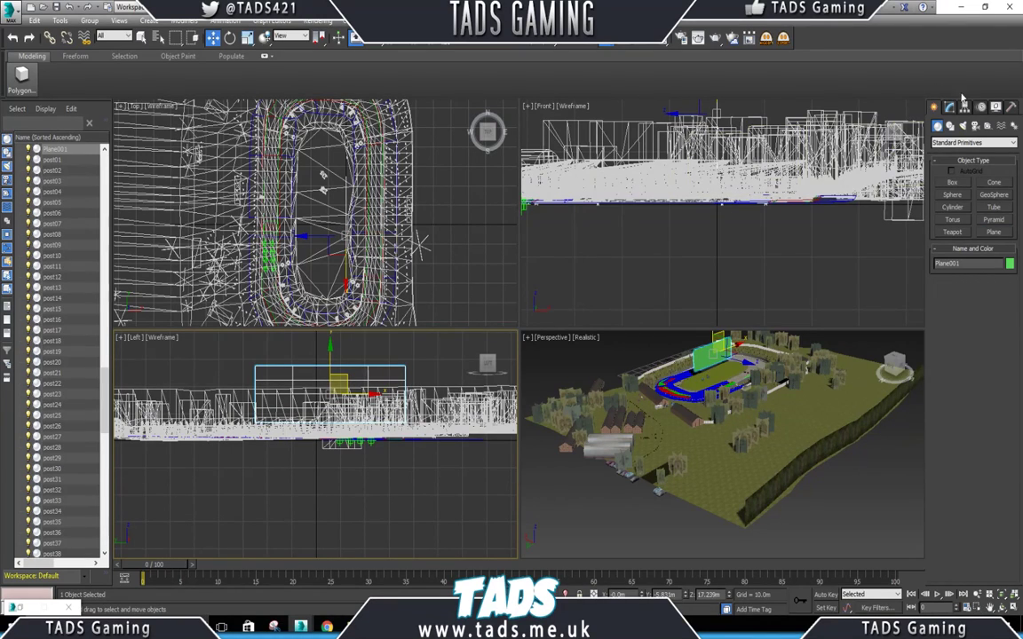
Reduce the new plane to 1 length segment and 1 width segment.
{"action": "left_click", "coordinate": [949, 108]}
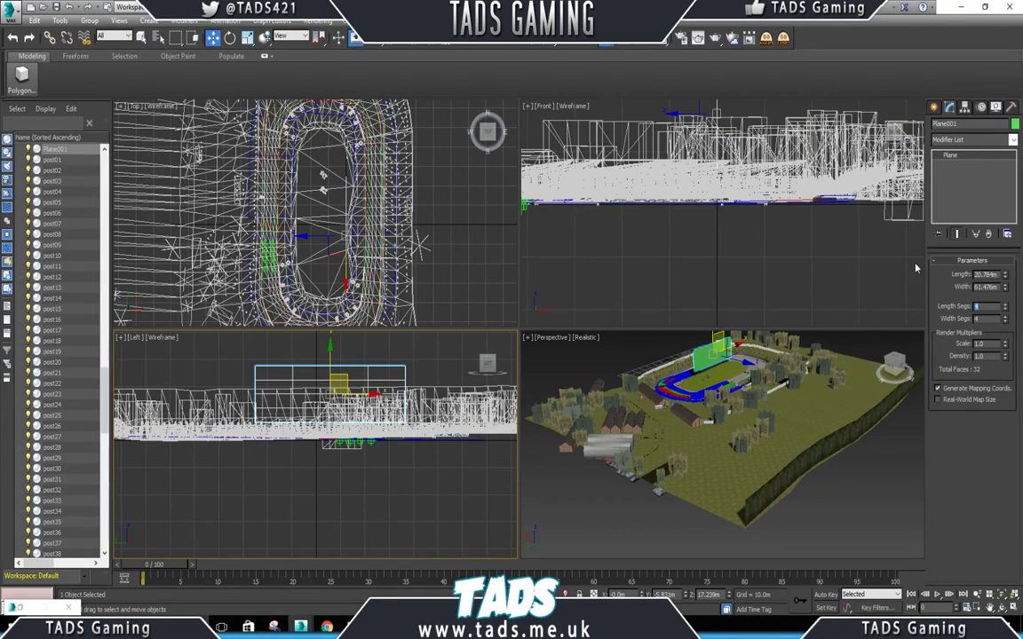
{"action": "type", "text": "1"}
{"action": "key", "text": "Tab"}
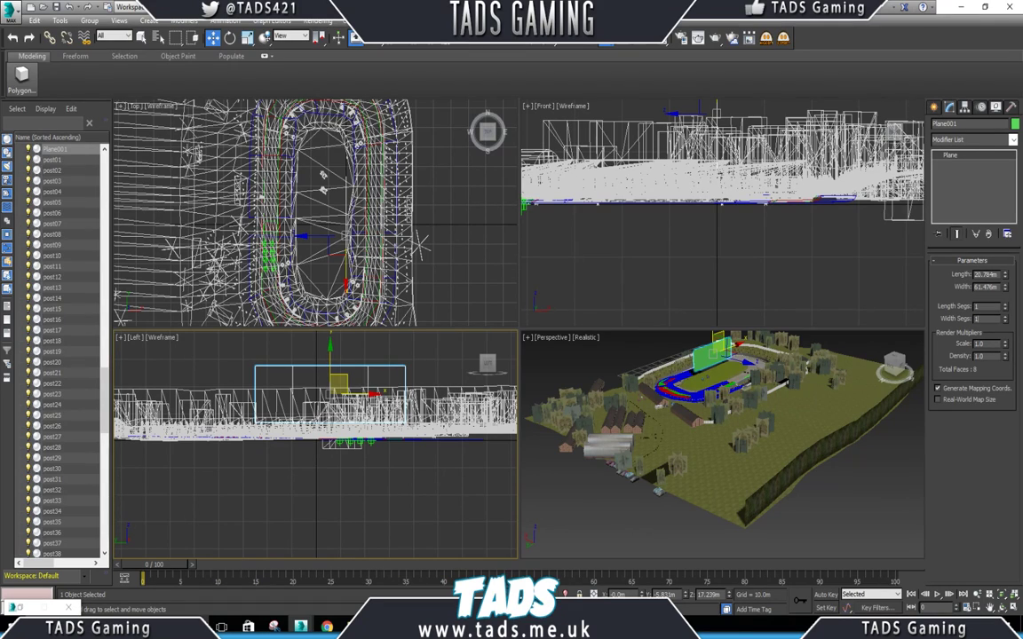
Rotate the plane about 90° around the vertical axis so it stands crosswise to the track straights.
{"action": "right_click", "coordinate": [349, 220]}
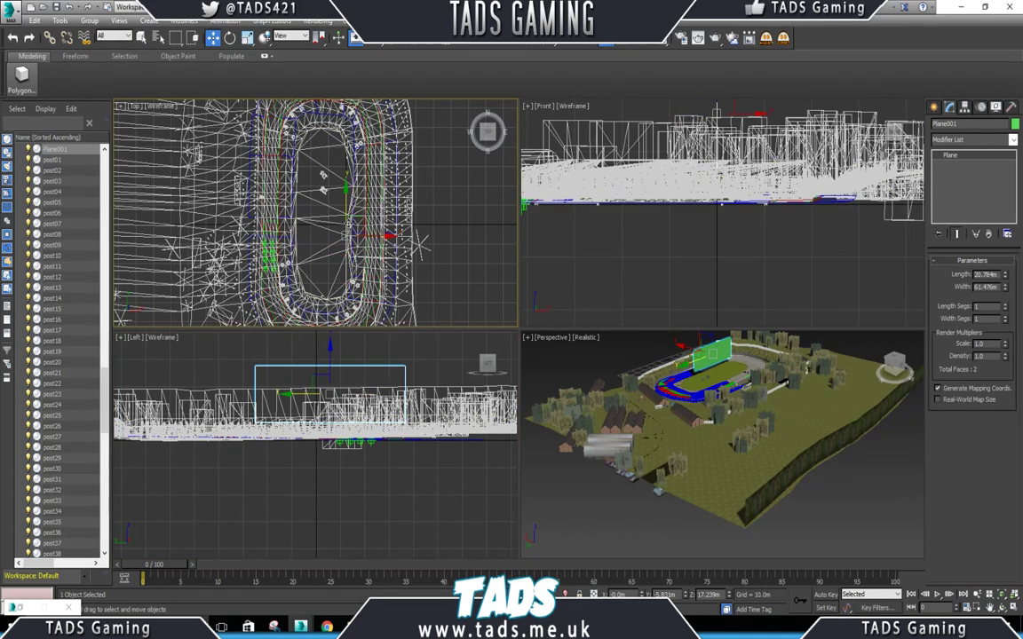
{"action": "right_click", "coordinate": [350, 220]}
{"action": "left_click", "coordinate": [368, 243]}
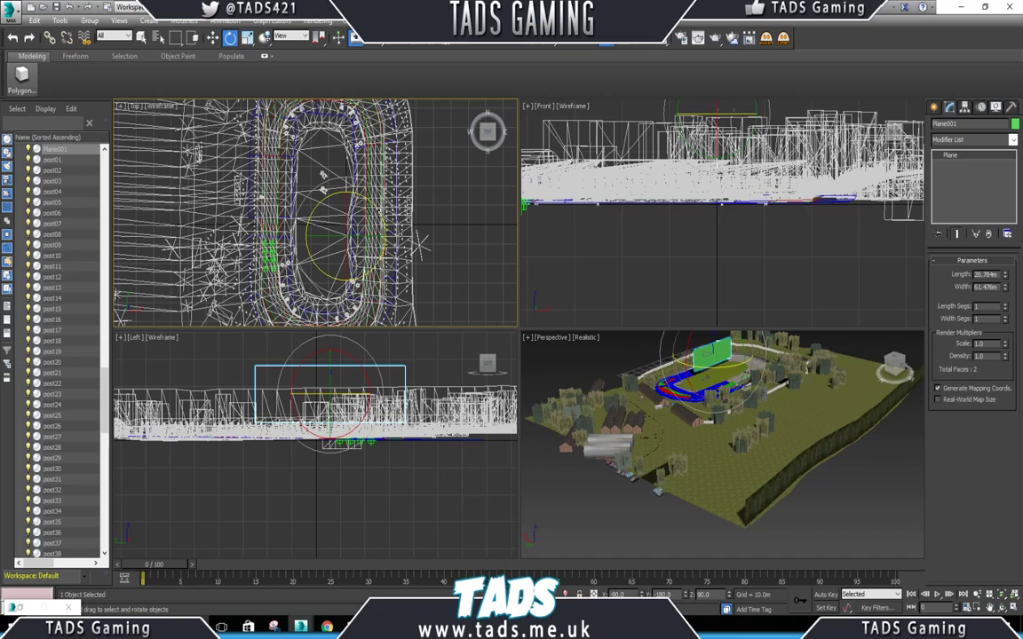
{"action": "left_click_drag", "start_coordinate": [384, 220], "coordinate": [407, 329]}
Move the plane across the straight beside the start grid, at about X -44.8 m, Y 0 m.
{"action": "right_click", "coordinate": [348, 226]}
{"action": "left_click", "coordinate": [373, 241]}
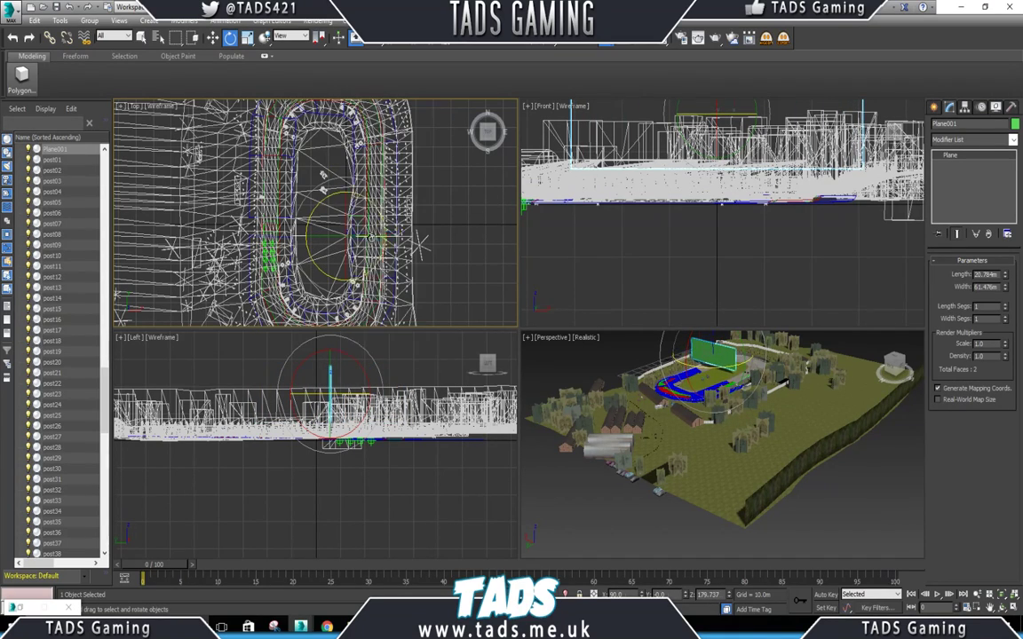
{"action": "left_click_drag", "start_coordinate": [385, 239], "coordinate": [304, 229]}
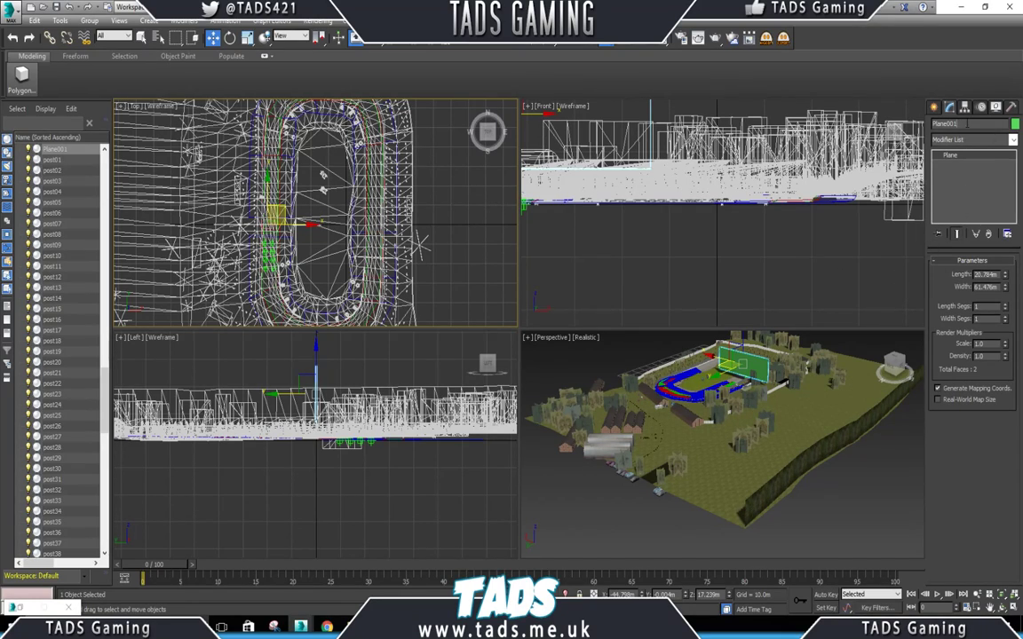
Rename the plane as #checkpoint01_split and locate it in the object list.
{"action": "left_click_drag", "start_coordinate": [963, 124], "coordinate": [902, 125]}
{"action": "type", "text": "#checkpoint01_split"}
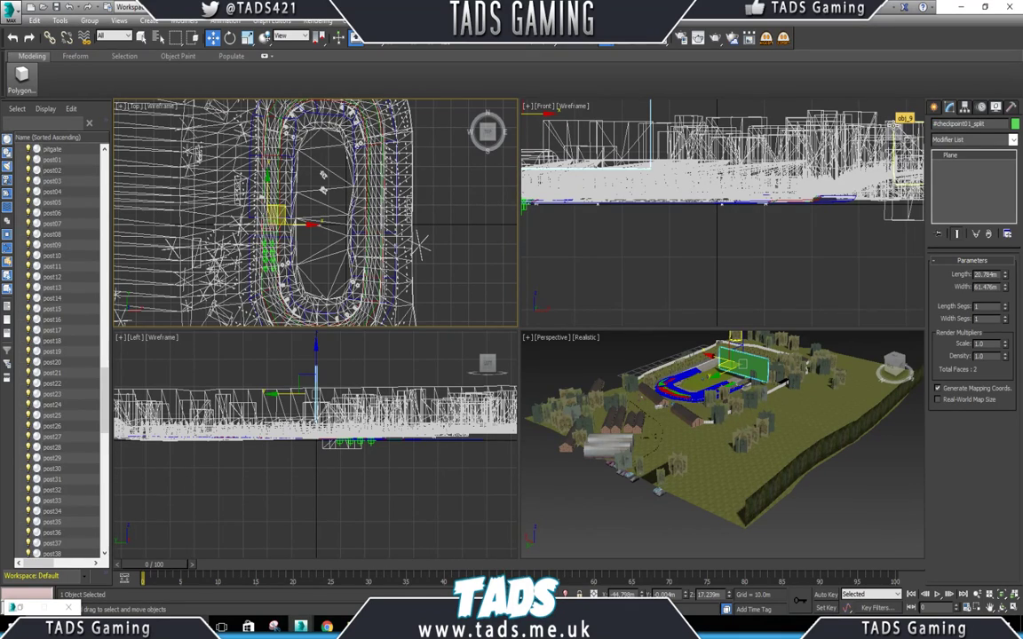
{"action": "left_click_drag", "start_coordinate": [105, 359], "coordinate": [99, 139]}
Copy #checkpoint01_split along X to the opposite straight, at about X 18 m.
{"action": "right_click", "coordinate": [308, 213]}
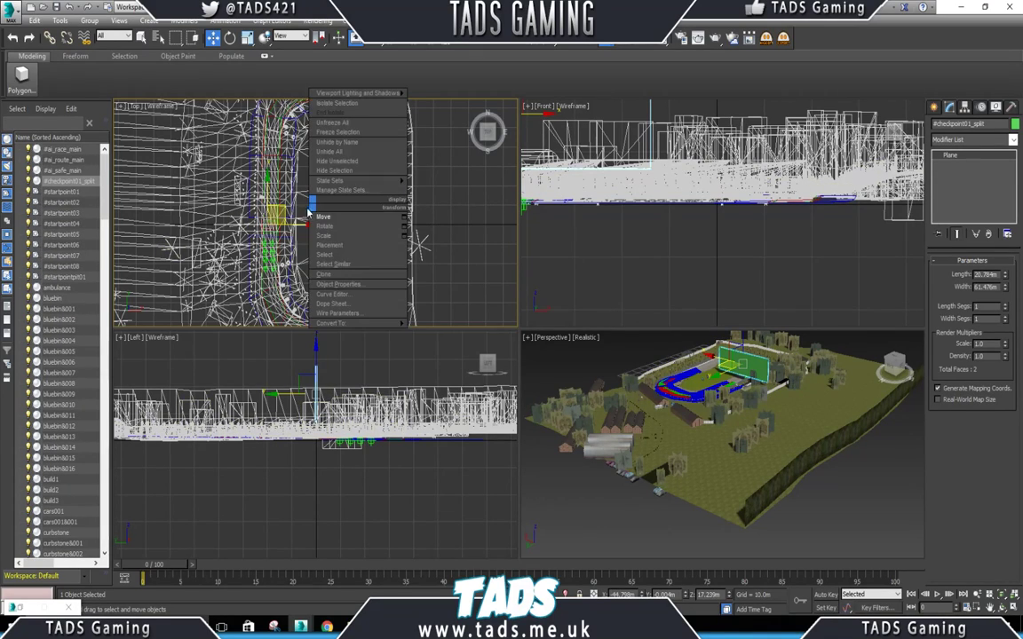
{"action": "left_click", "coordinate": [323, 217]}
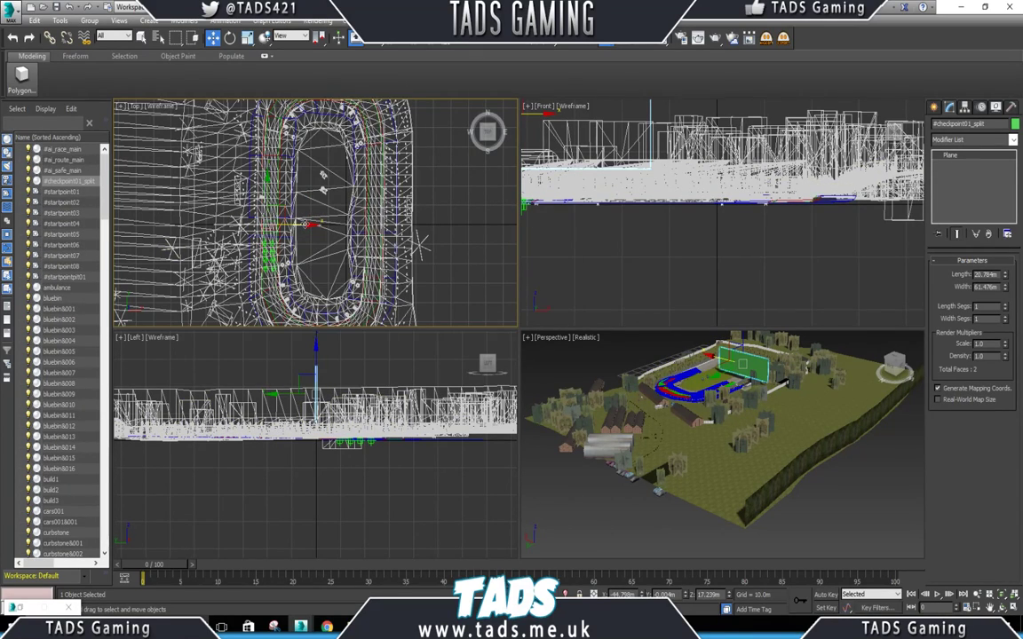
{"action": "left_click_drag", "start_coordinate": [308, 224], "coordinate": [409, 220]}
{"action": "left_click", "coordinate": [513, 361]}
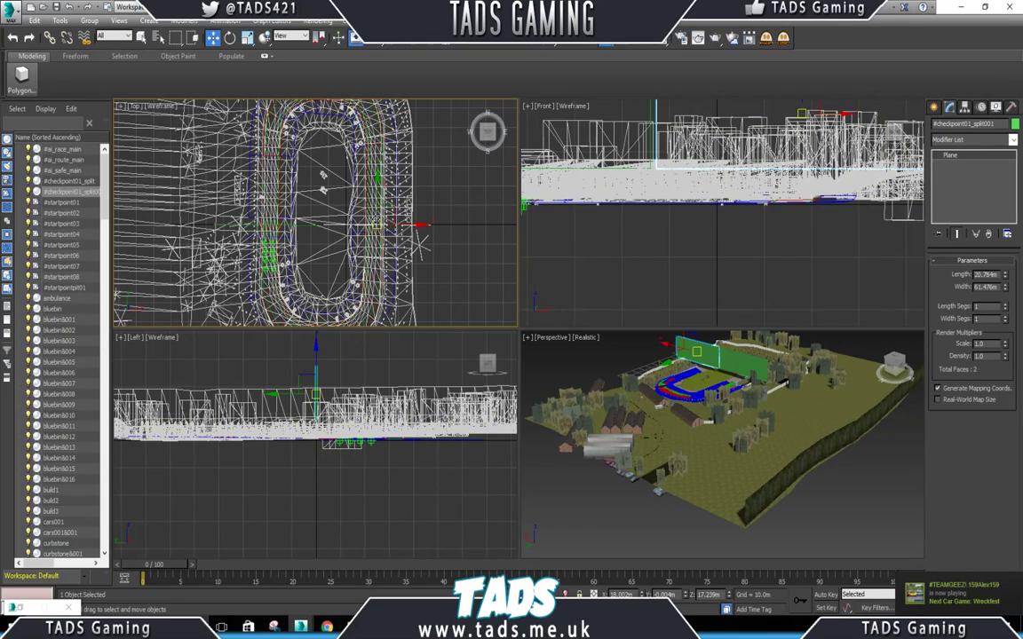
Move the checkpoint copy outward to about X 23.4 m and rename it as #checkpoint03_split.
{"action": "right_click", "coordinate": [376, 219]}
{"action": "left_click", "coordinate": [391, 230]}
{"action": "left_click_drag", "start_coordinate": [404, 225], "coordinate": [414, 225]}
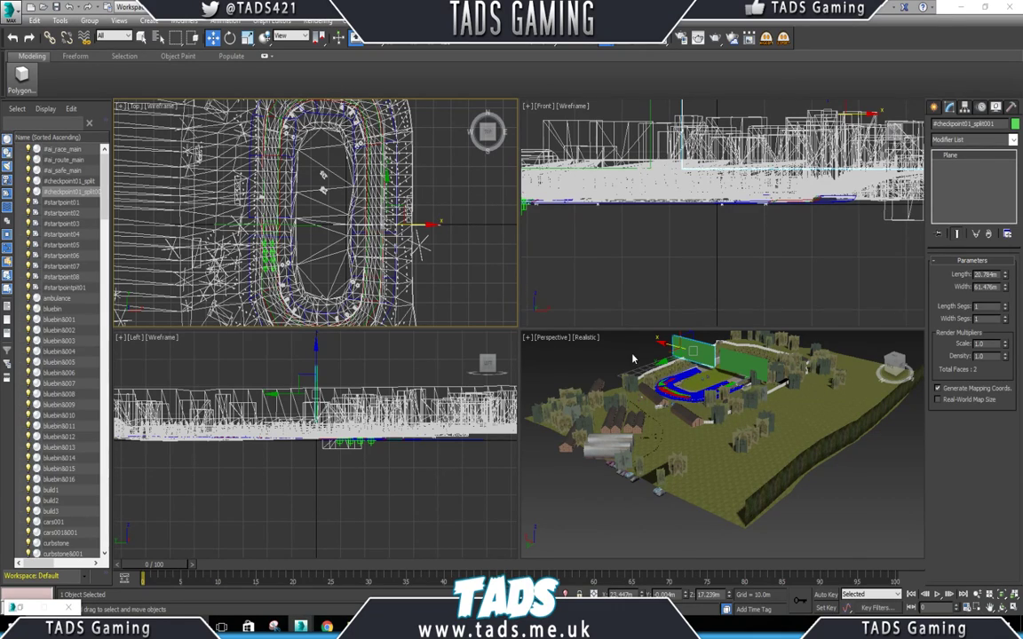
{"action": "left_click", "coordinate": [873, 117]}
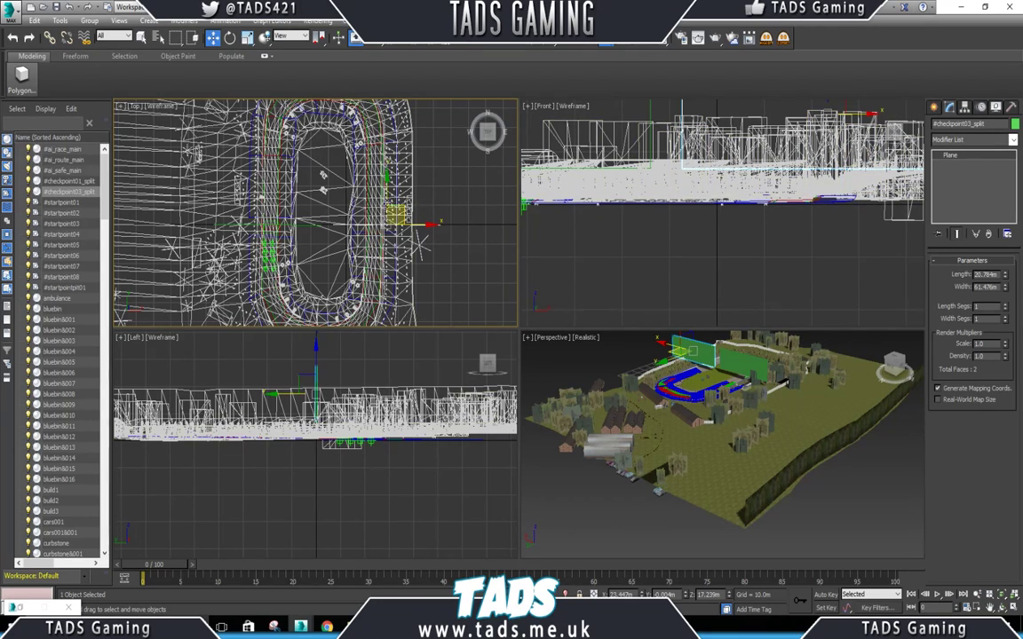
Copy #checkpoint03_split about 56.7 m along Y, naming the copy #checkpoint02.
{"action": "mouse_move", "coordinate": [387, 194]}
{"action": "left_mouse_down", "text": "shift"}
{"action": "mouse_move", "coordinate": [370, 83]}
{"action": "mouse_move", "coordinate": [383, 334]}
{"action": "left_mouse_up", "text": "shift"}
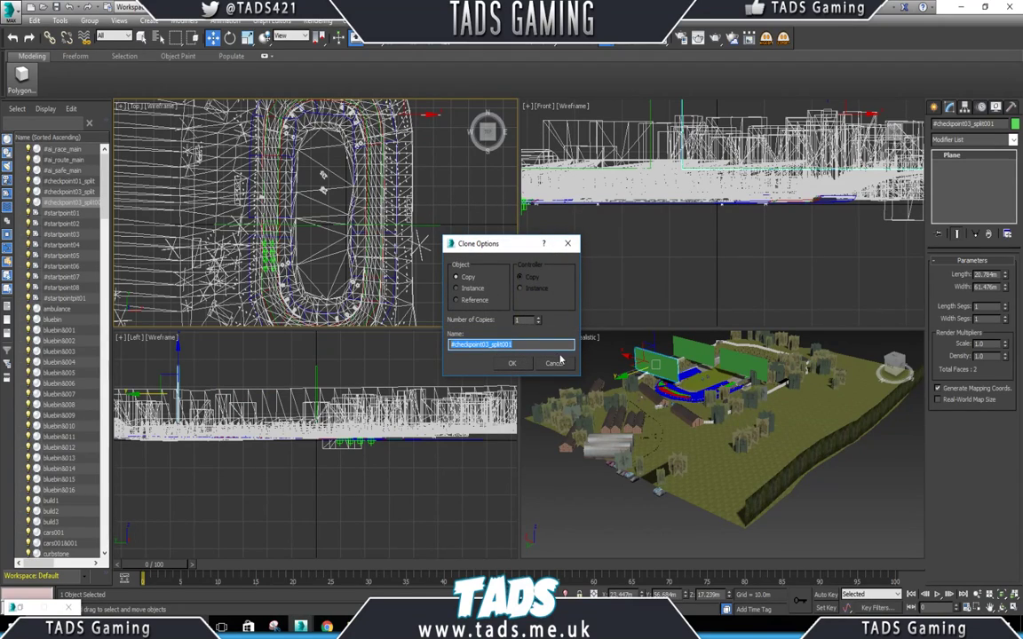
{"action": "left_click", "coordinate": [526, 345]}
{"action": "key", "text": "BackSpace"}
{"action": "key", "text": "BackSpace"}
{"action": "key", "text": "BackSpace"}
{"action": "key", "text": "BackSpace"}
{"action": "key", "text": "BackSpace"}
{"action": "key", "text": "BackSpace"}
{"action": "key", "text": "BackSpace"}
{"action": "key", "text": "BackSpace"}
{"action": "key", "text": "BackSpace"}
{"action": "key", "text": "Return"}
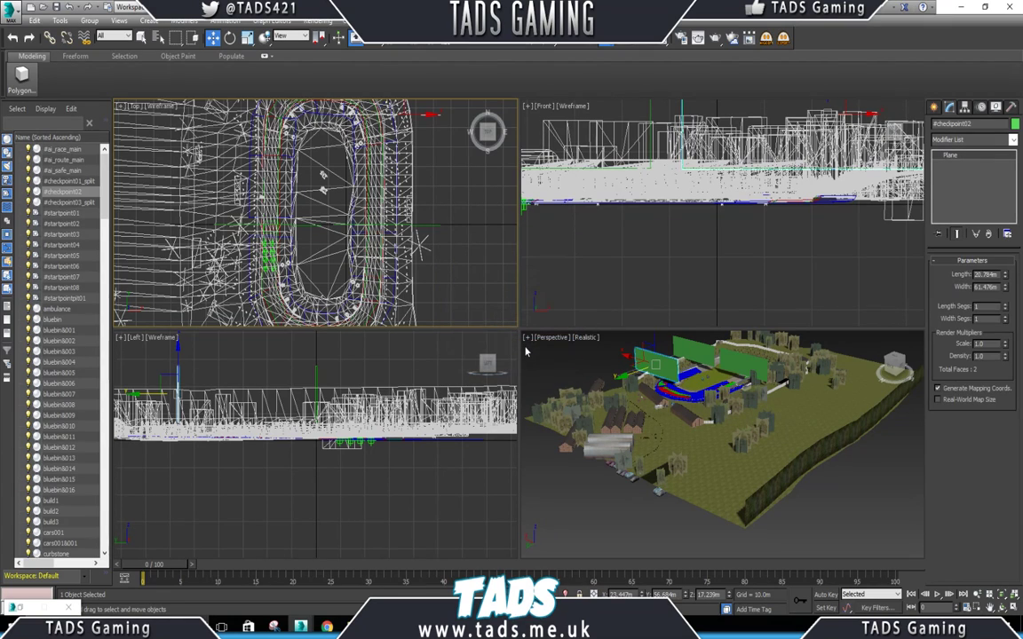
Rotate #checkpoint02 about 90° around the vertical axis and move it across the nearby bend, at about X -12.2 m, Y 67.3 m.
{"action": "middle_click_drag", "start_coordinate": [401, 122], "coordinate": [379, 213]}
{"action": "right_click", "coordinate": [379, 213]}
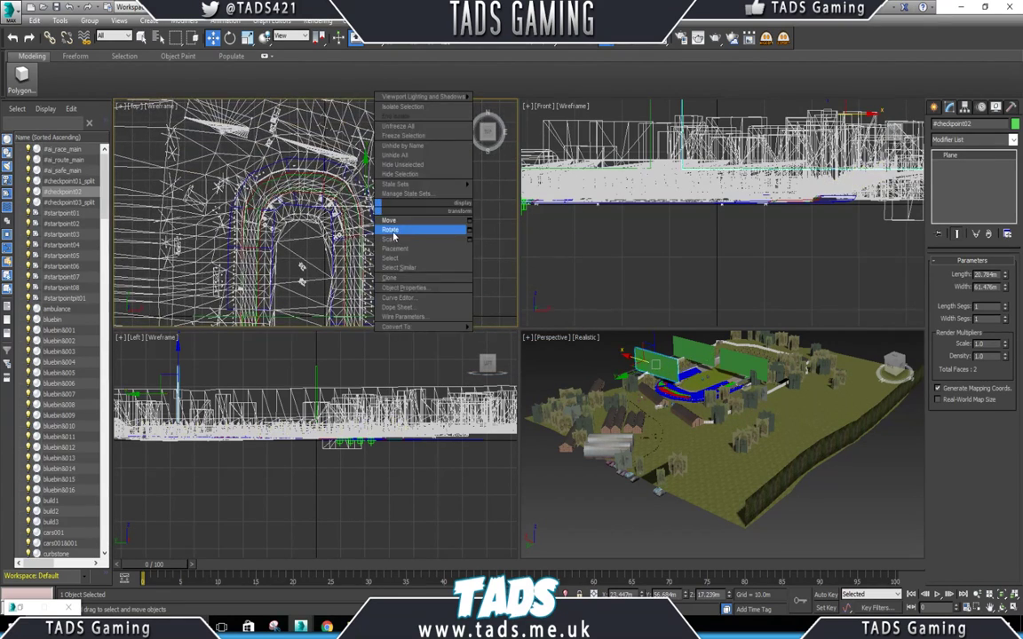
{"action": "left_click", "coordinate": [407, 229]}
{"action": "left_click_drag", "start_coordinate": [404, 240], "coordinate": [400, 313]}
{"action": "right_click", "coordinate": [375, 214]}
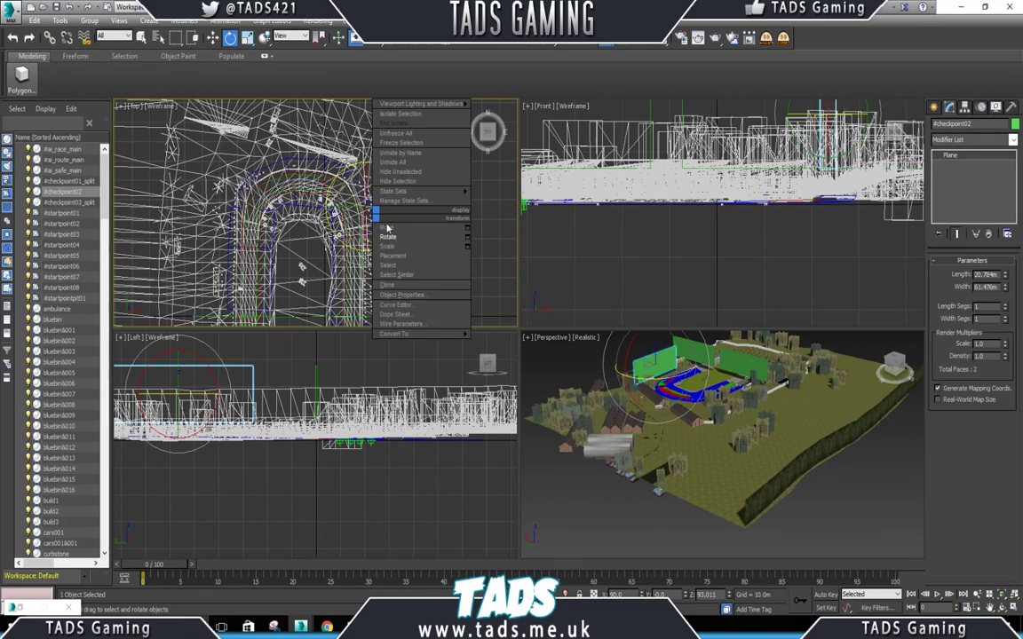
{"action": "left_click", "coordinate": [390, 238]}
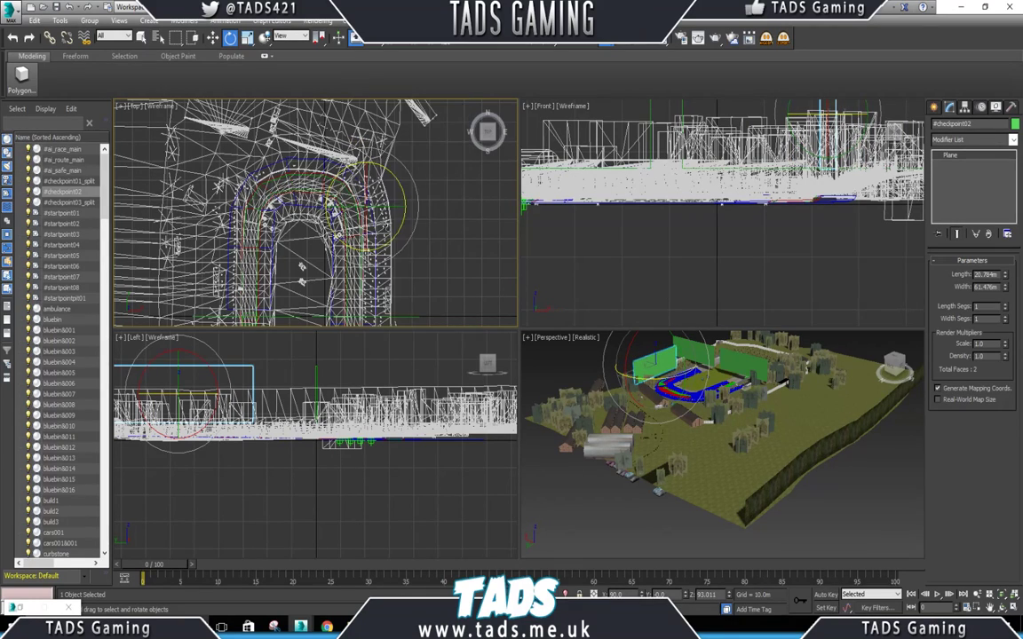
{"action": "left_click_drag", "start_coordinate": [415, 185], "coordinate": [348, 185]}
{"action": "right_click", "coordinate": [415, 187]}
{"action": "left_click", "coordinate": [435, 201]}
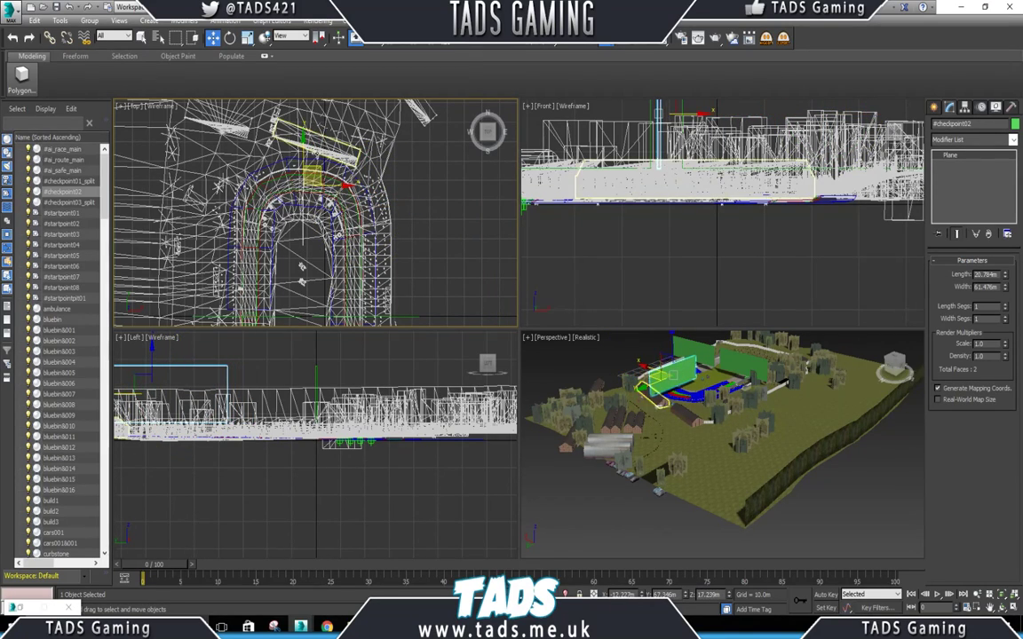
Copy #checkpoint02 along Y to the opposite bend, at about Y -59.5 m, naming the copy #checkpoint04.
{"action": "scroll", "coordinate": [310, 155], "scroll_direction": "down", "scroll_amount": 5}
{"action": "left_click_drag", "start_coordinate": [308, 133], "coordinate": [308, 257], "text": "shift"}
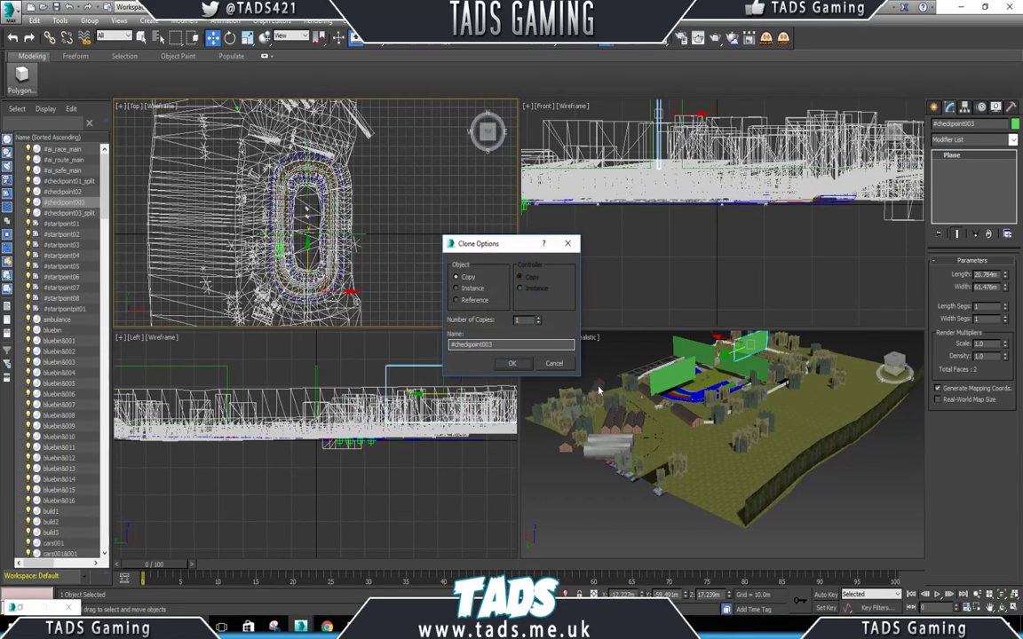
{"action": "left_click", "coordinate": [513, 345]}
{"action": "key", "text": "BackSpace"}
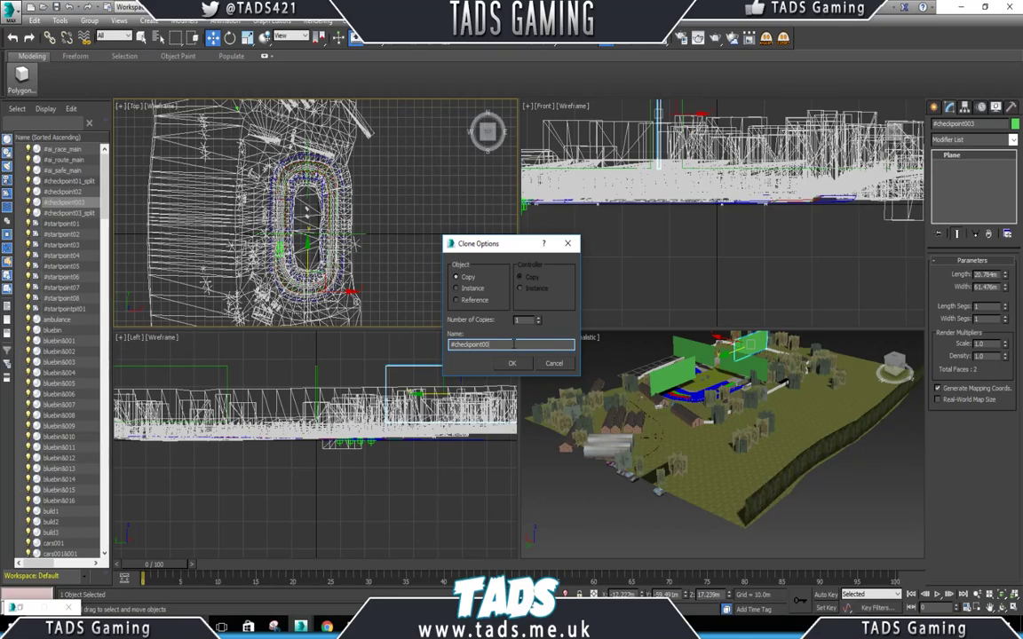
{"action": "type", "text": "4"}
{"action": "key", "text": "Return"}
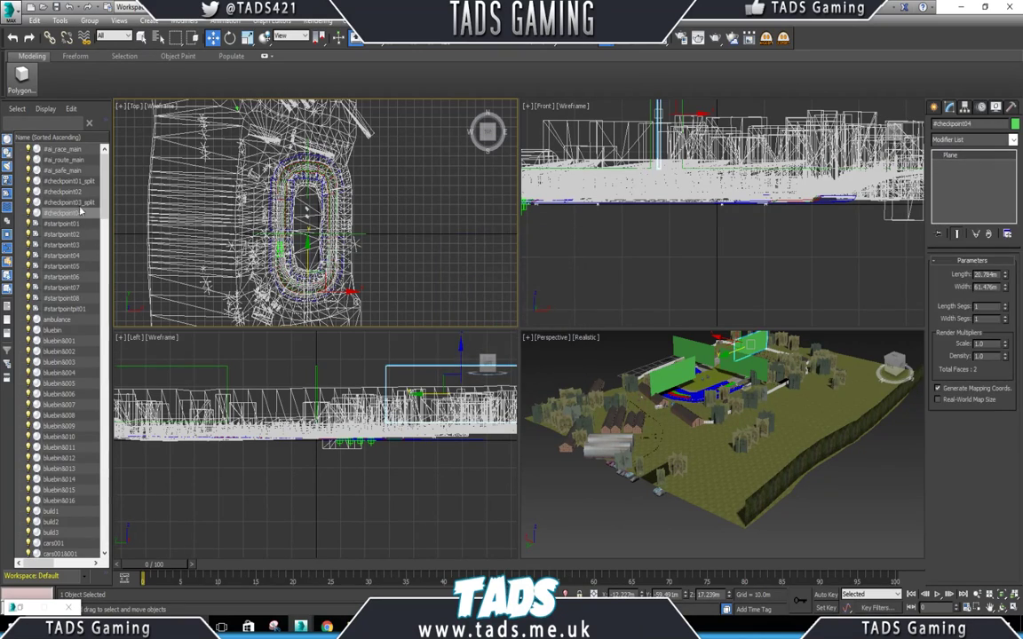
Select all four checkpoint planes, lower them together about 8.2 m so they cut through the track surface, and deselect them.
{"action": "left_click", "coordinate": [72, 191]}
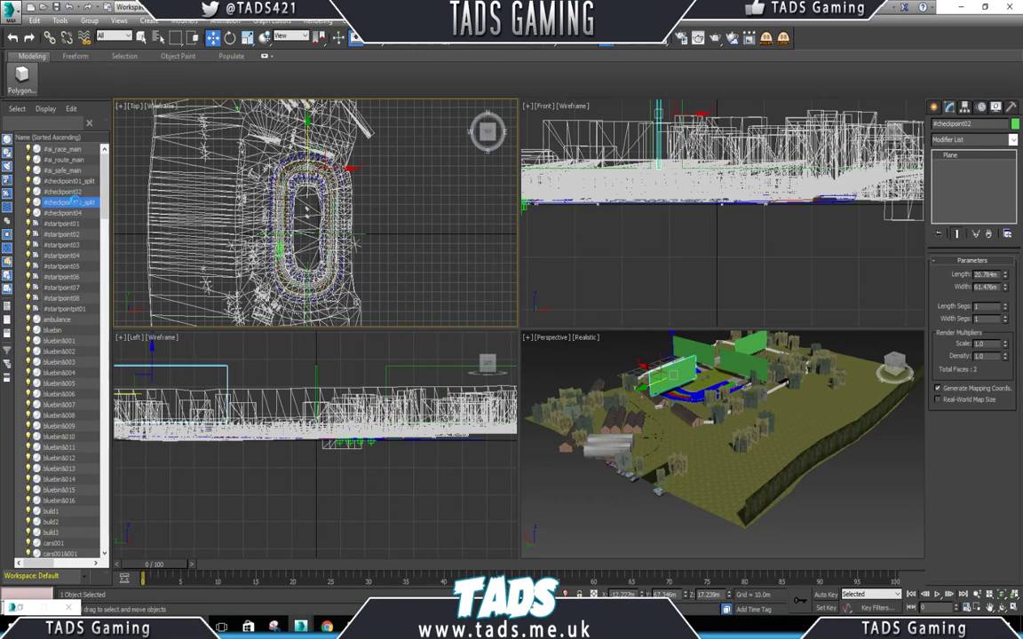
{"action": "left_click", "coordinate": [72, 202]}
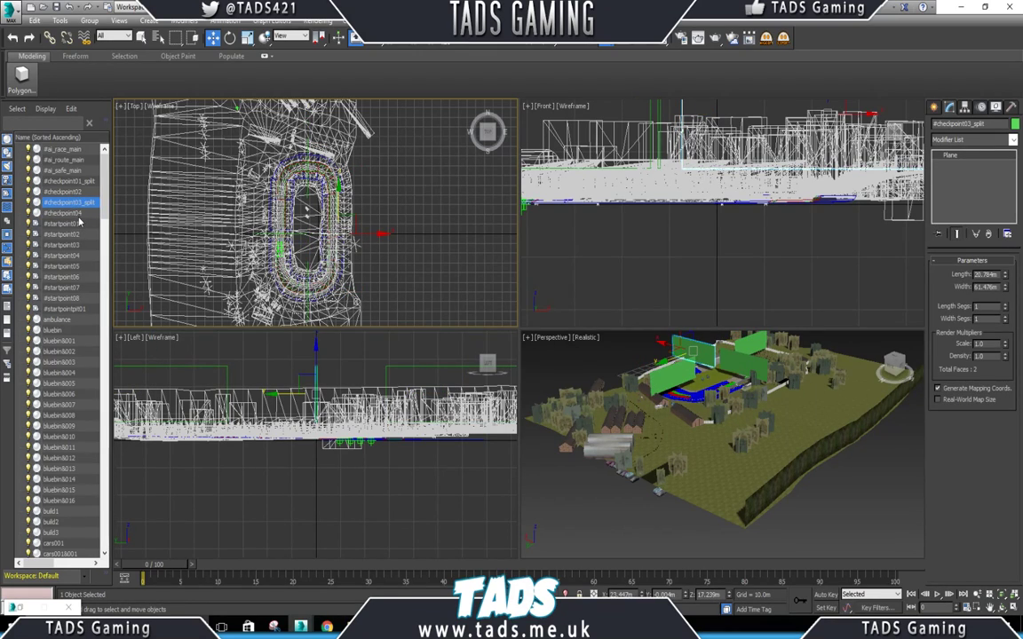
{"action": "left_click", "coordinate": [73, 213]}
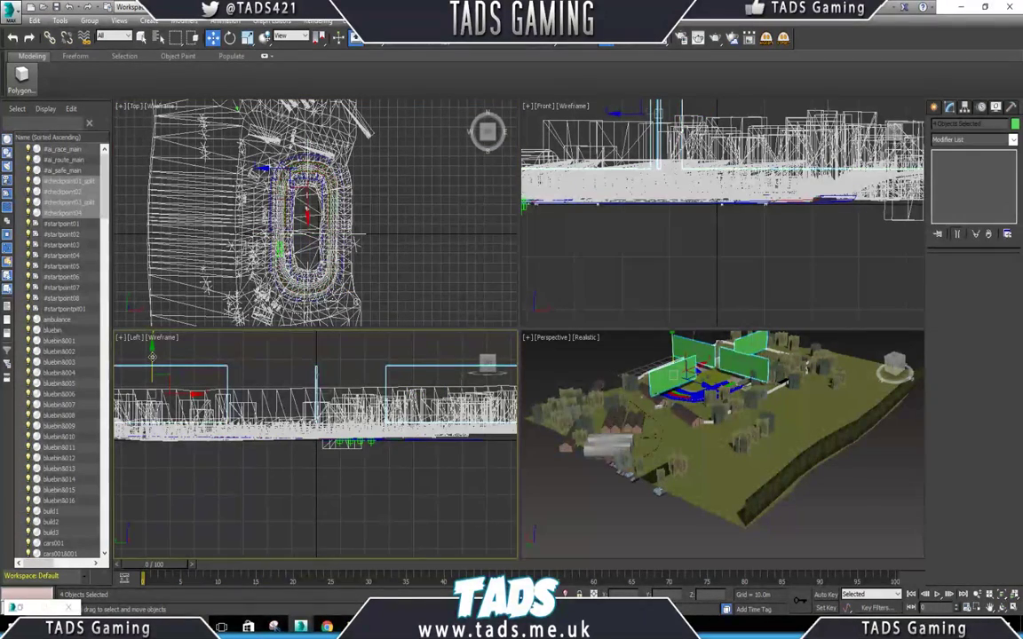
{"action": "left_click_drag", "start_coordinate": [152, 356], "coordinate": [152, 382]}
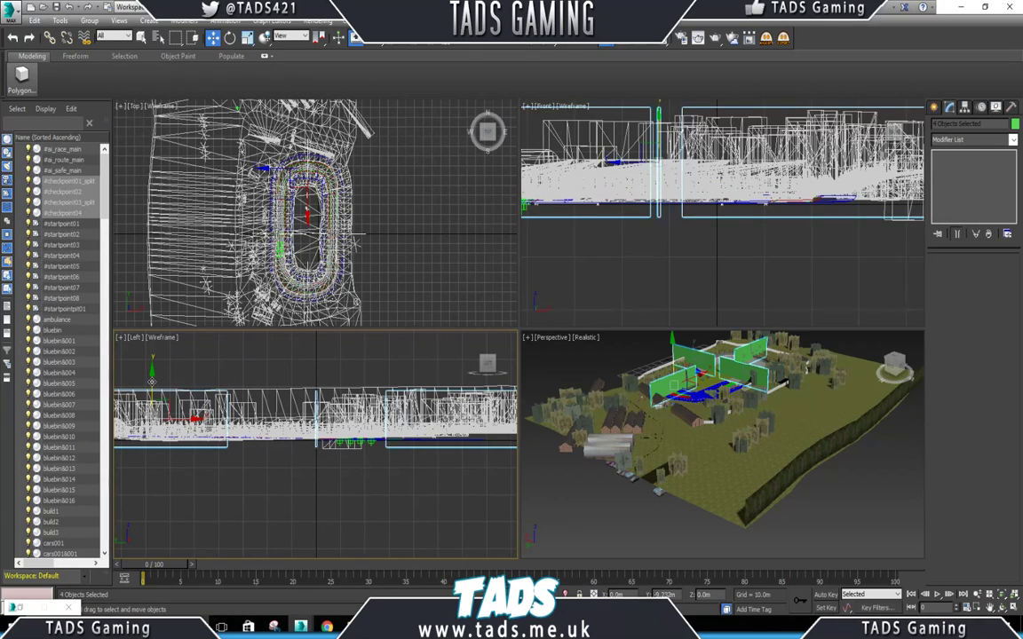
{"action": "left_click", "coordinate": [582, 494]}
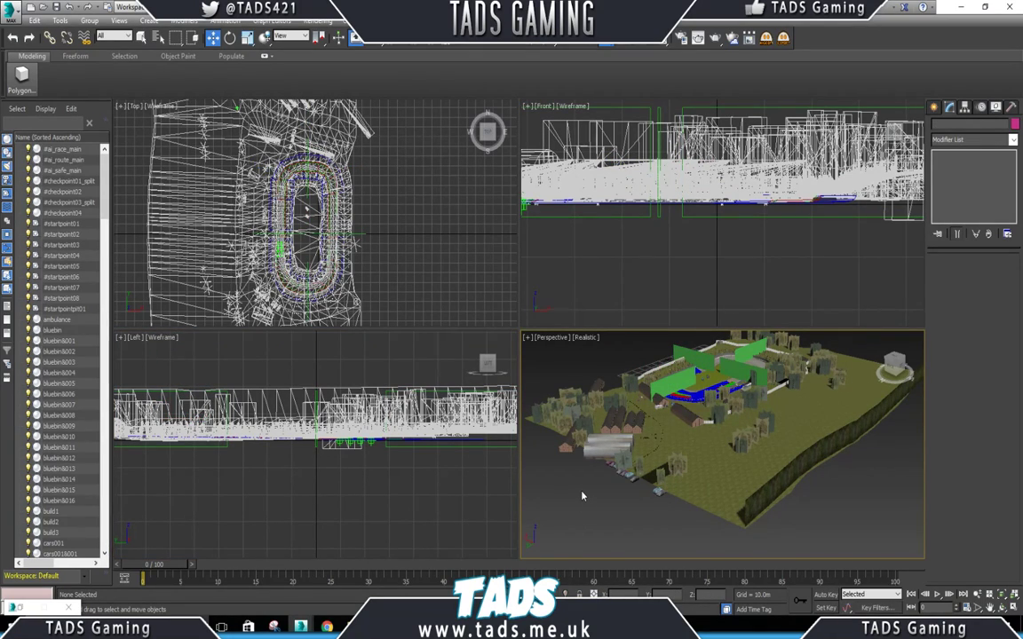
{"action": "left_click", "coordinate": [284, 468]}
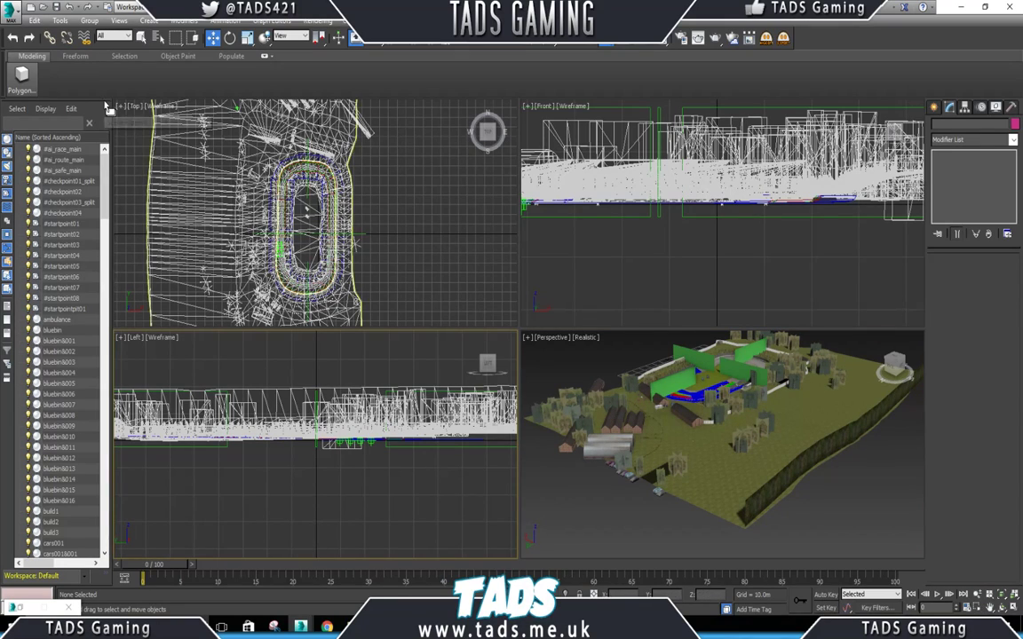
Save the scene and export the track to the preset game folder with the Bugbear Exporter.
{"action": "left_click", "coordinate": [8, 19]}
{"action": "left_click", "coordinate": [38, 117]}
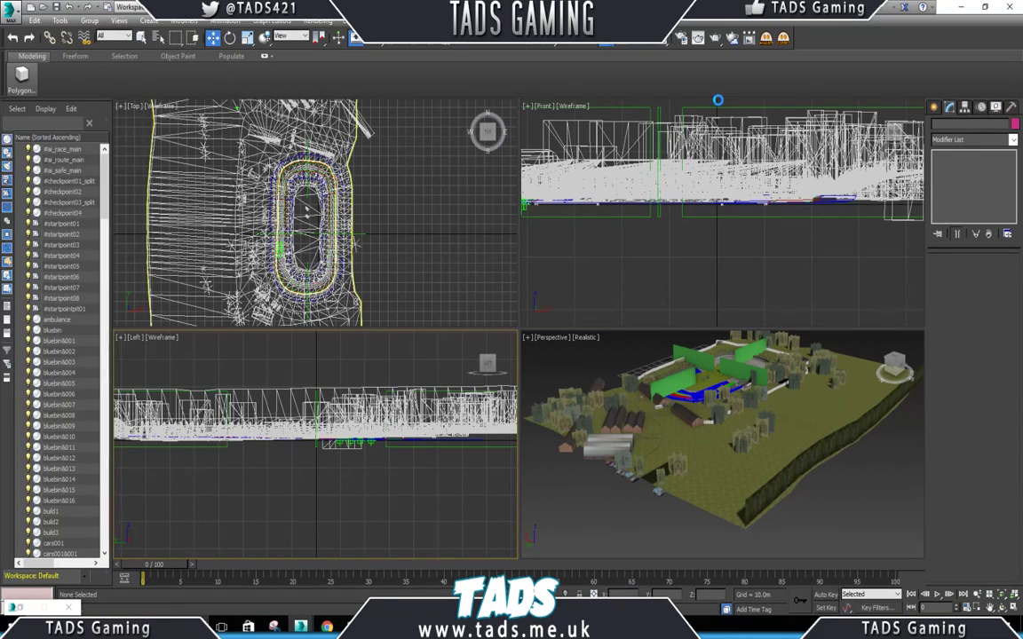
{"action": "left_click", "coordinate": [783, 39]}
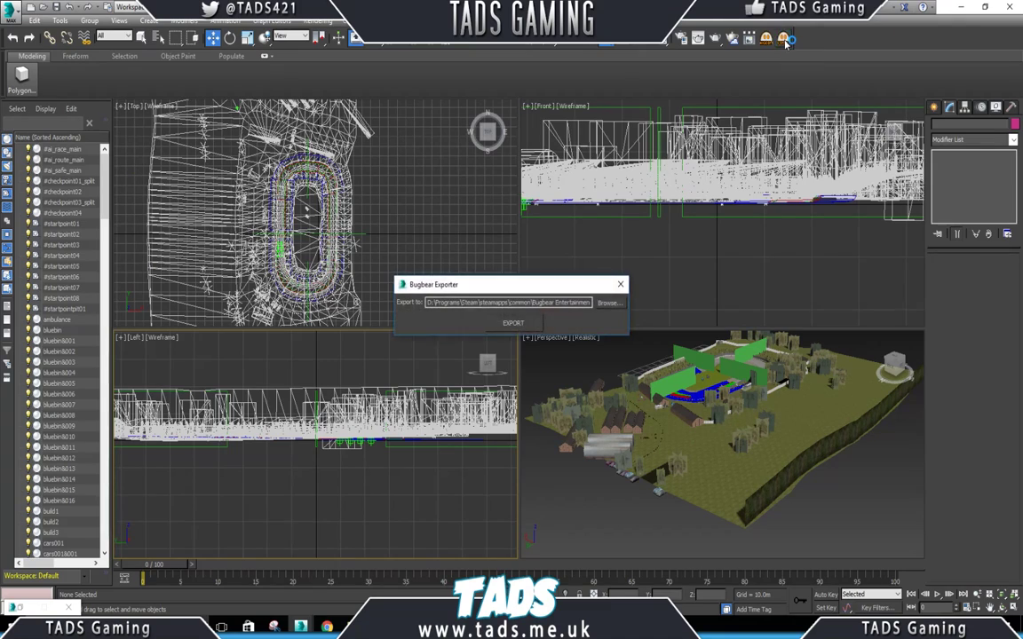
{"action": "left_click", "coordinate": [518, 323]}
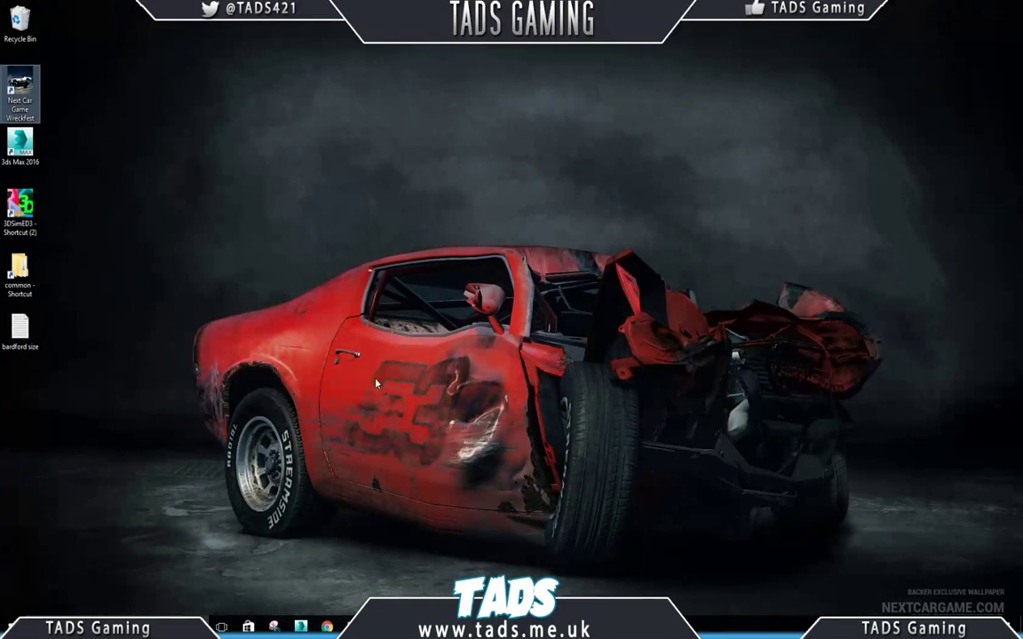
Launch Next Car Game Wreckfest from the desktop.
{"action": "double_click", "coordinate": [16, 82]}
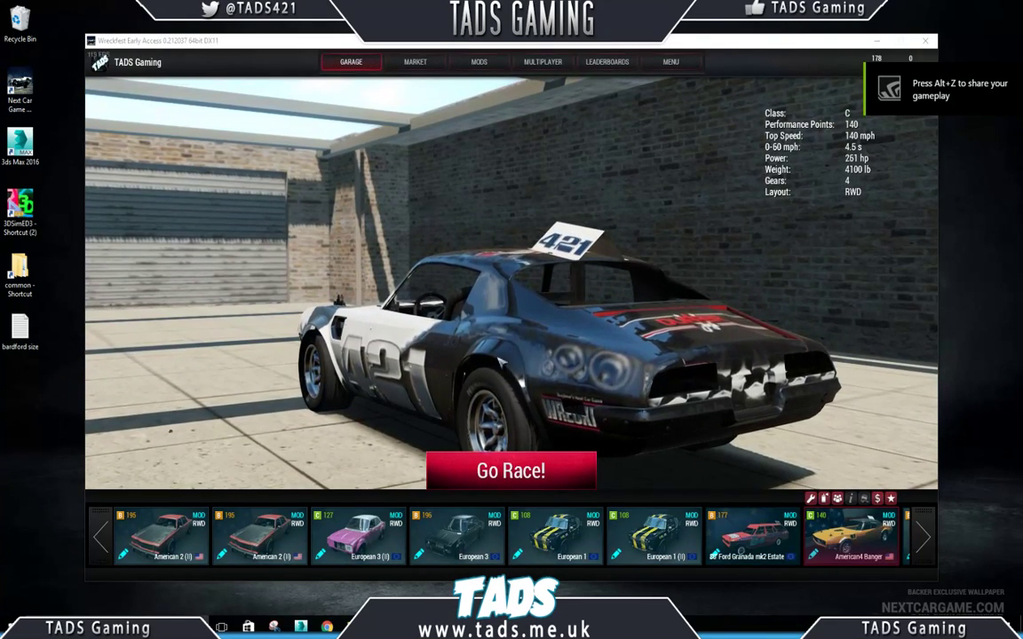
Test-drive the barford track in a Banger Race with no opponents to check the route direction, and close the game.
{"action": "left_click", "coordinate": [536, 475]}
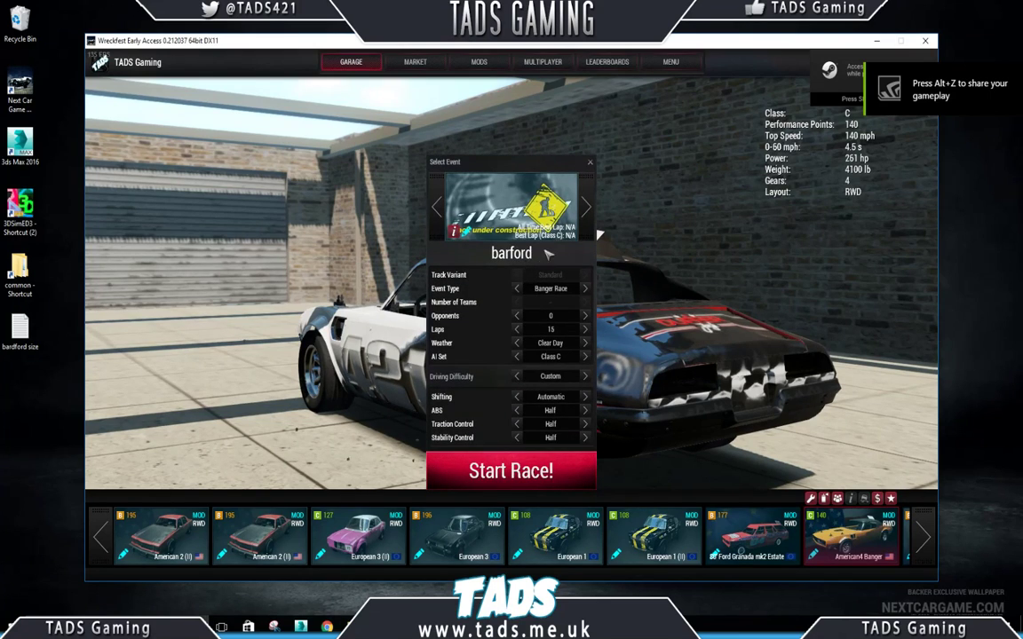
{"action": "left_click", "coordinate": [510, 470]}
{"action": "left_click", "coordinate": [515, 333]}
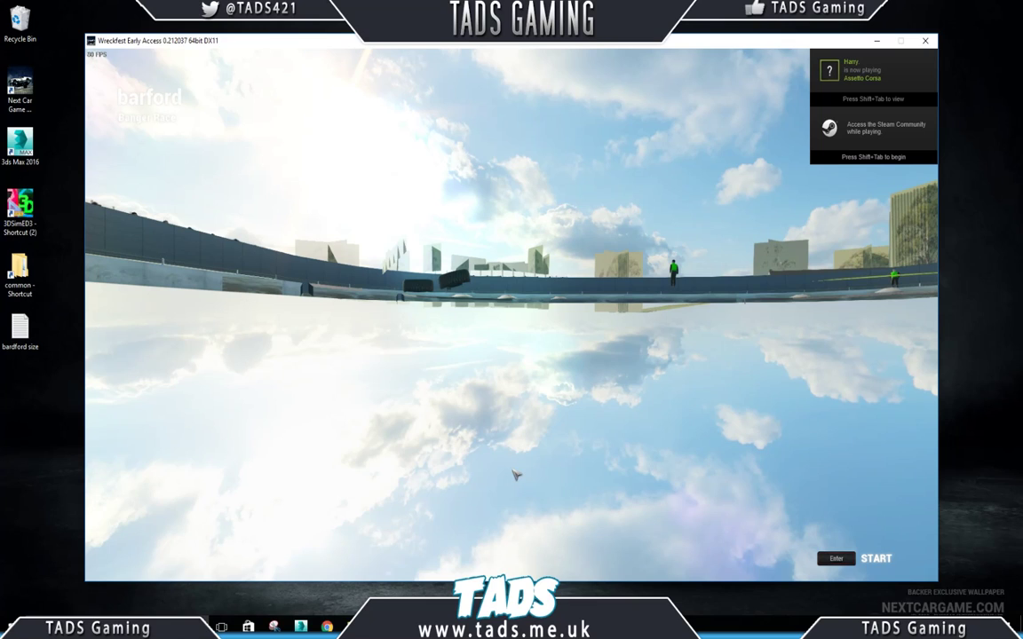
{"action": "key", "text": "Return"}
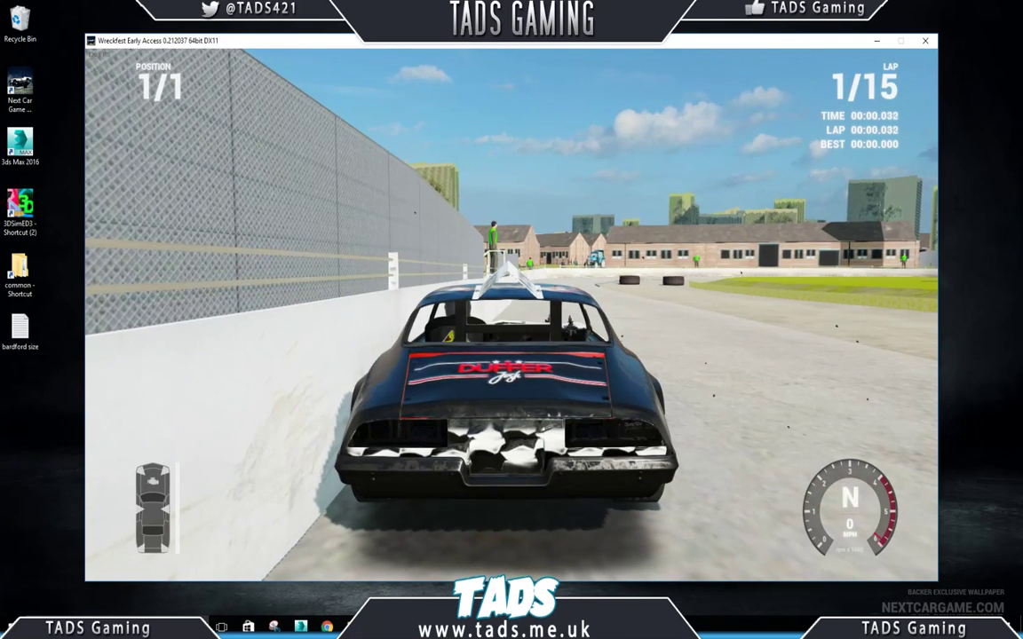
{"action": "key", "text": "Up"}
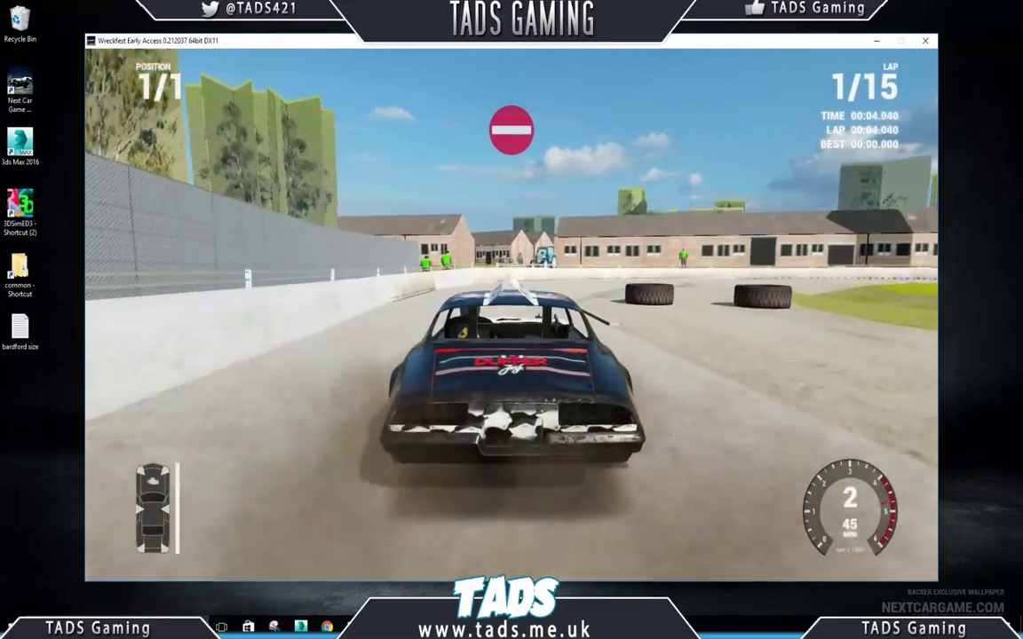
{"action": "key", "text": "Right"}
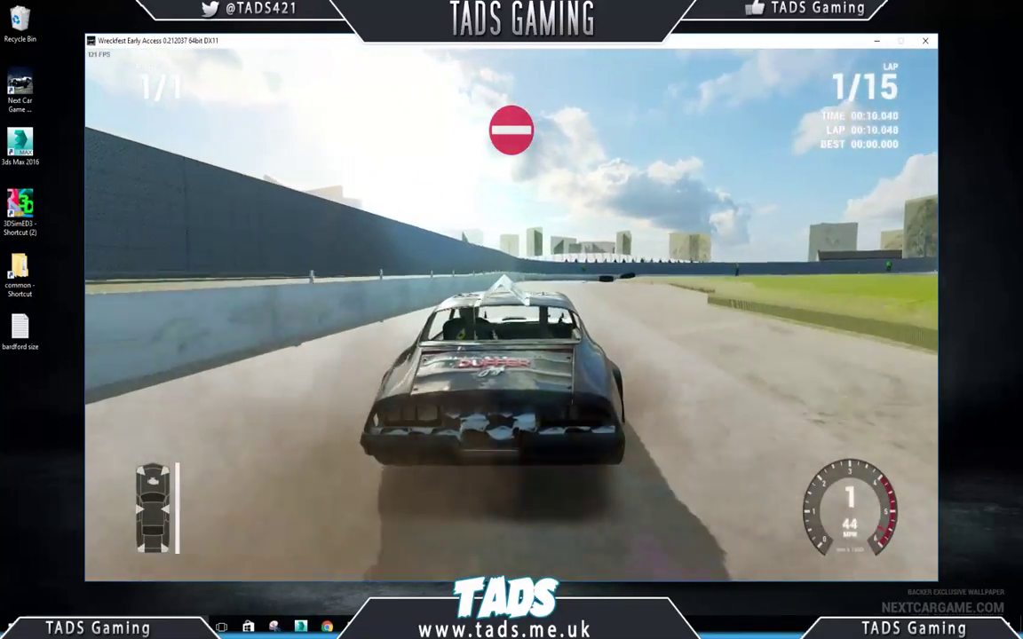
{"action": "key", "text": "Escape"}
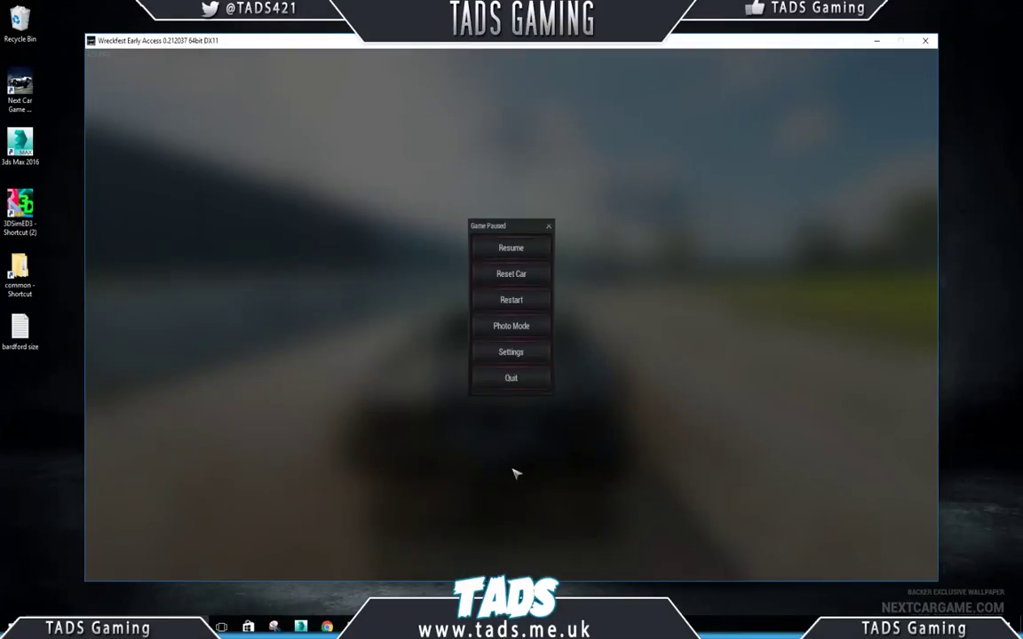
{"action": "left_click", "coordinate": [925, 41]}
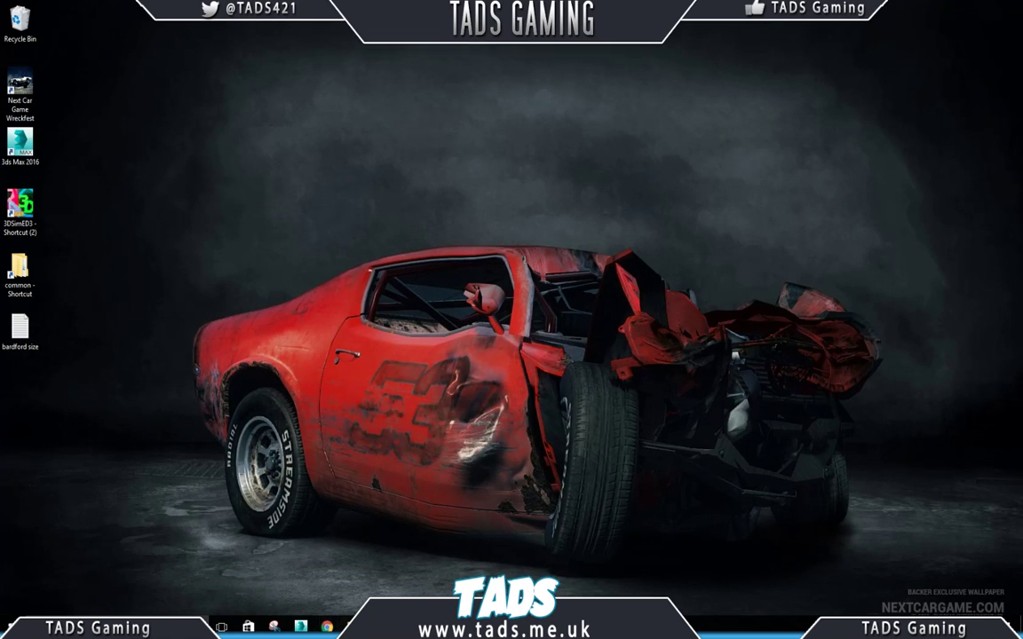
Switch back to barford.max in 3ds Max, minimise the Tads NCG Tools window, and select #ai_route_main.
{"action": "mouse_move", "coordinate": [300, 627]}
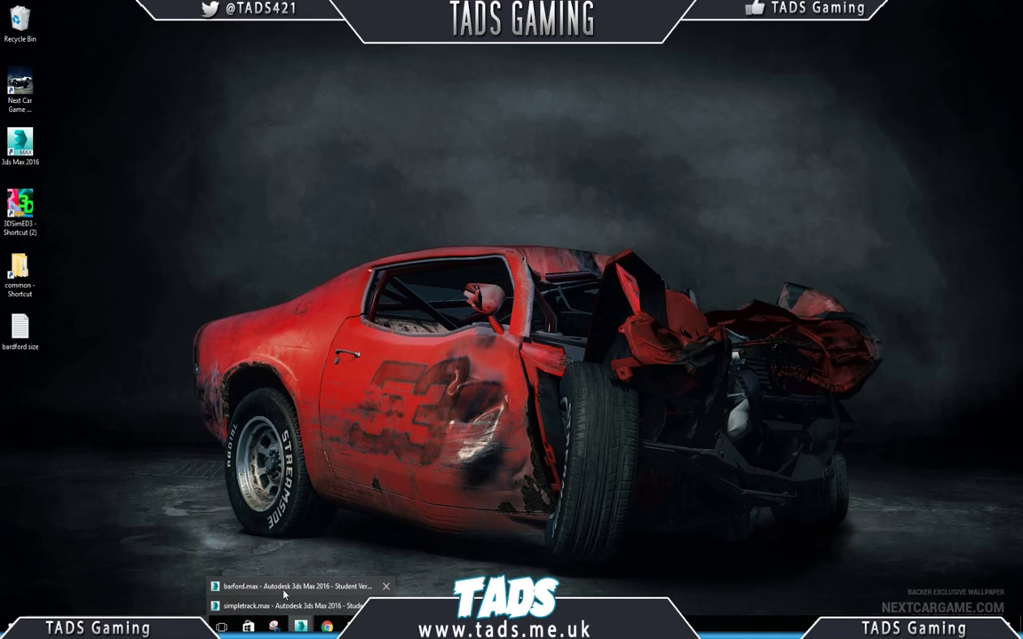
{"action": "left_click", "coordinate": [261, 529]}
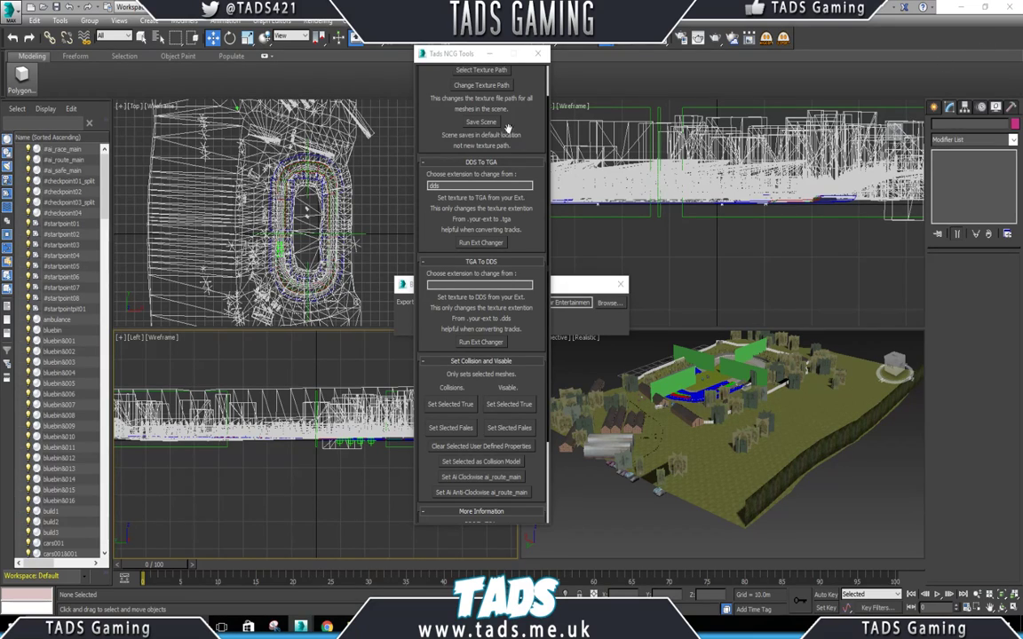
{"action": "left_click", "coordinate": [488, 56]}
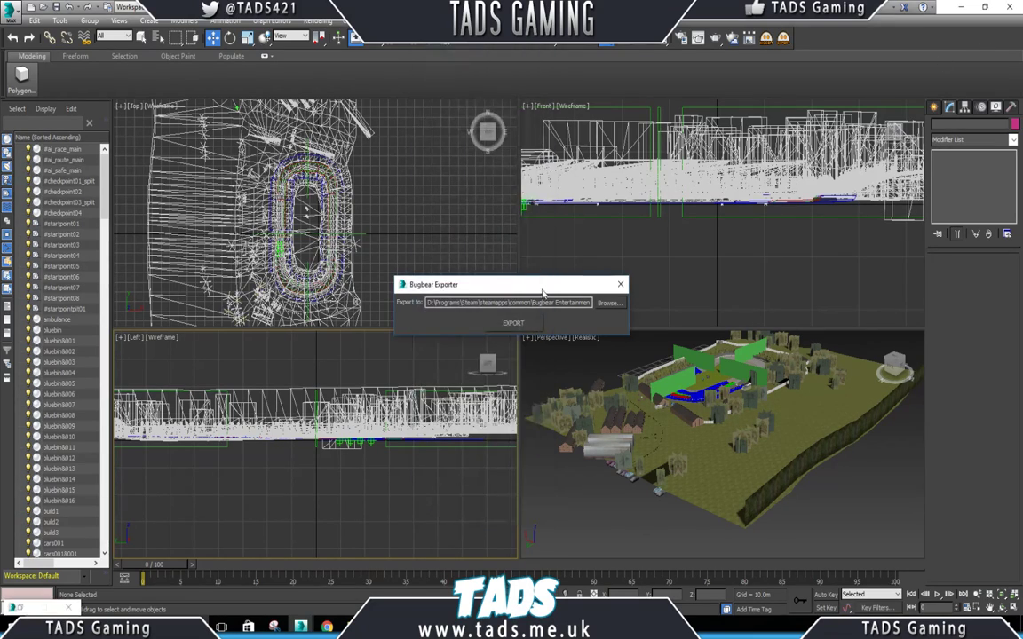
{"action": "left_click", "coordinate": [64, 160]}
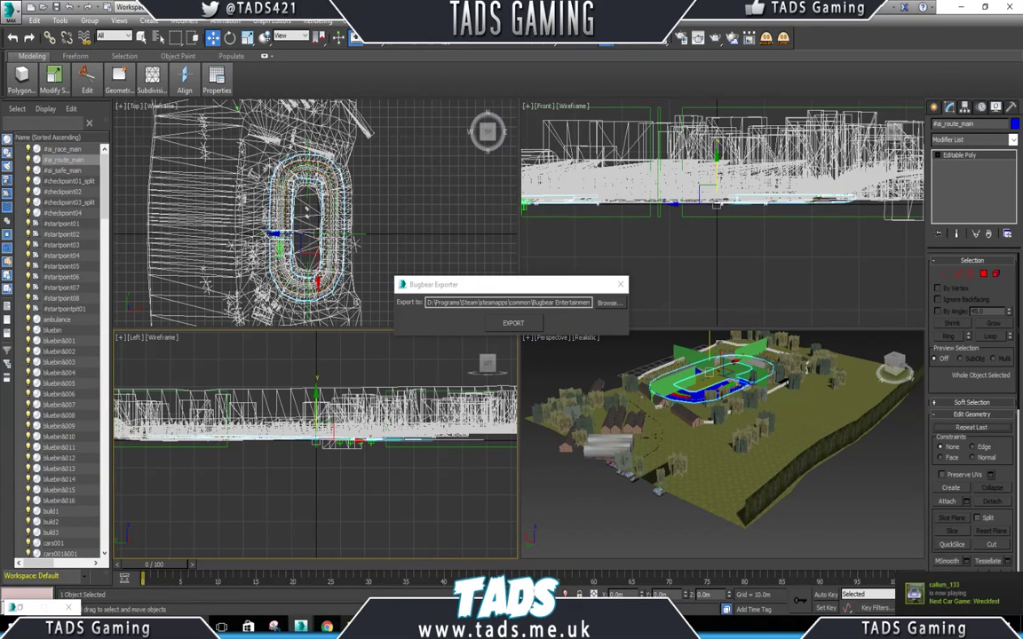
Open the track_modding document from the Bugbear Entertainment tools folder in File Explorer.
{"action": "left_click", "coordinate": [352, 627]}
{"action": "left_click", "coordinate": [345, 583]}
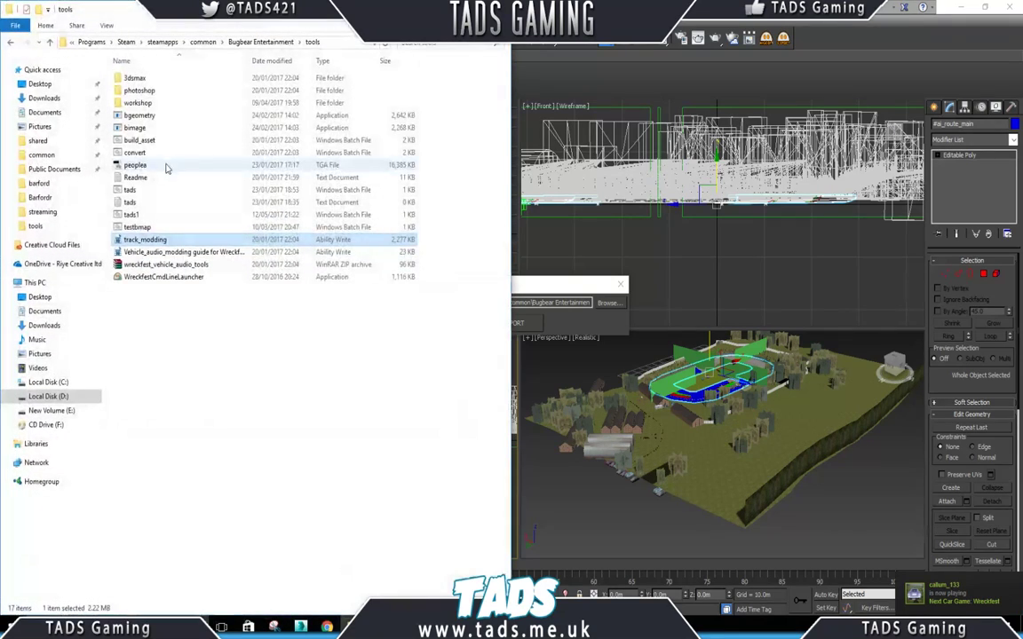
{"action": "double_click", "coordinate": [145, 240]}
{"action": "left_click", "coordinate": [449, 7]}
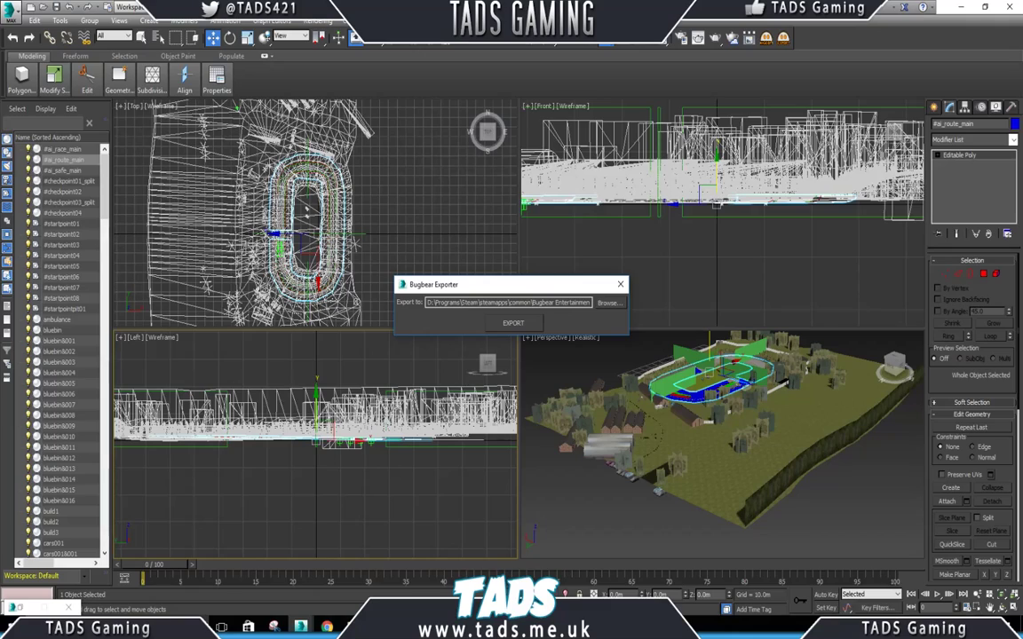
{"action": "key", "text": "alt+Tab"}
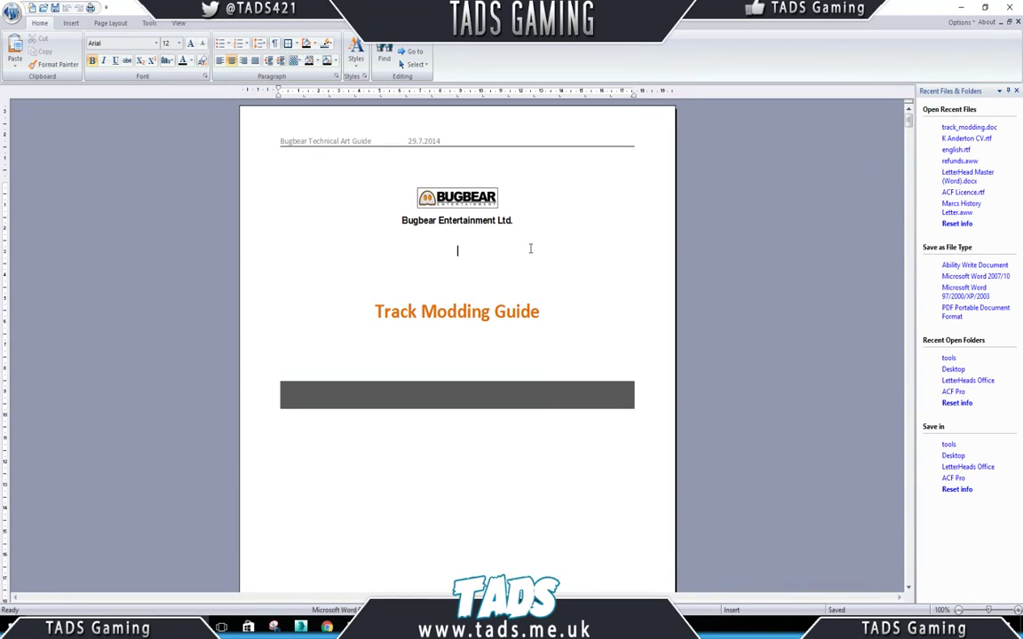
Search the Track Modding Guide for "otherway" and read the instructions for sectors that run the wrong way.
{"action": "key", "text": "ctrl+f"}
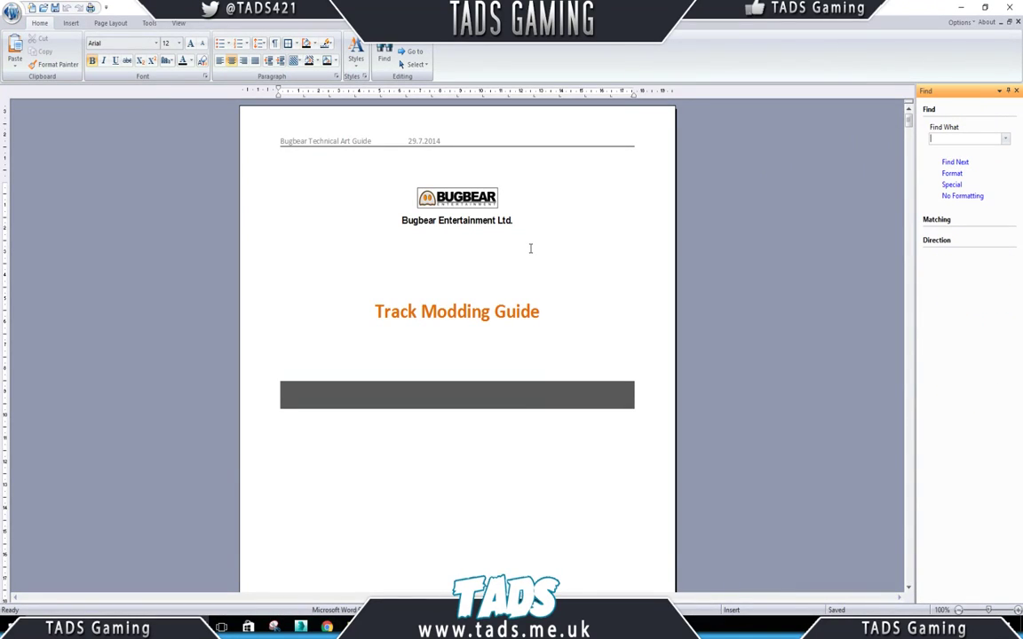
{"action": "type", "text": "otherway"}
{"action": "key", "text": "Return"}
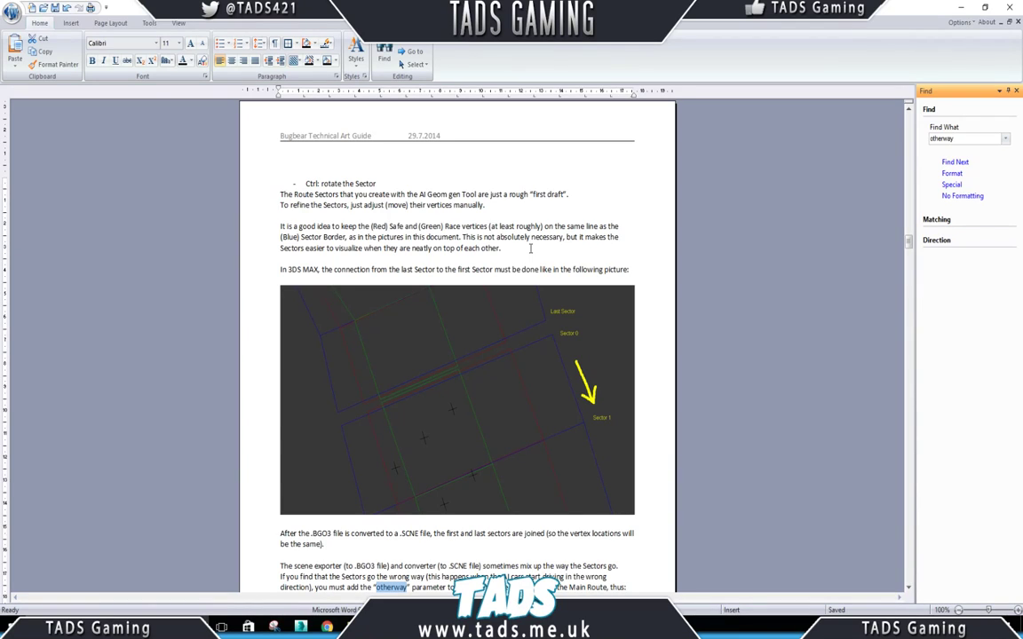
{"action": "scroll", "coordinate": [80, 302], "scroll_direction": "down", "scroll_amount": 5}
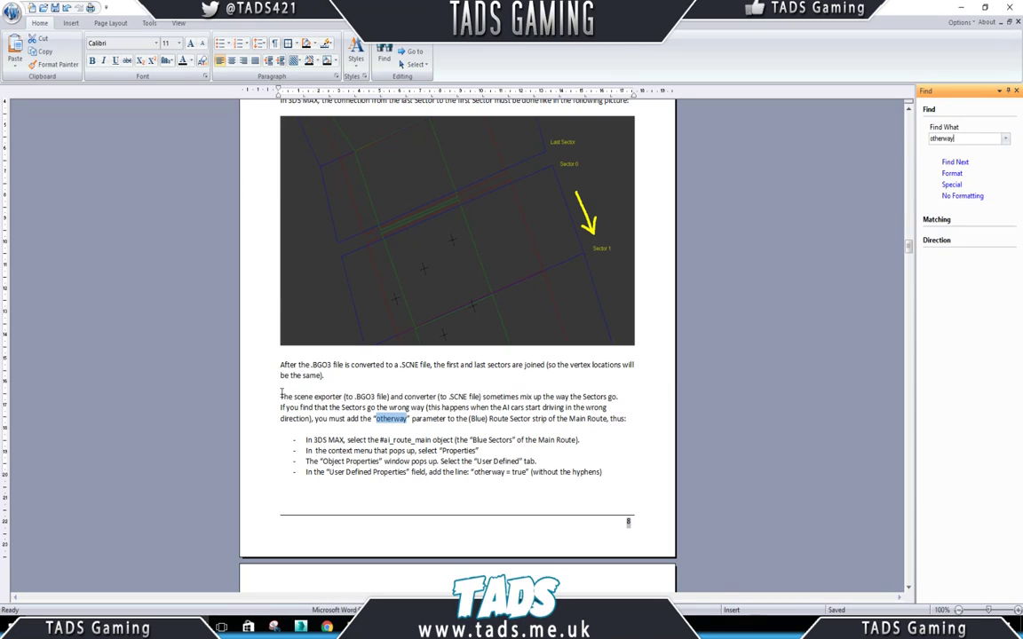
{"action": "left_click_drag", "start_coordinate": [281, 393], "coordinate": [611, 479]}
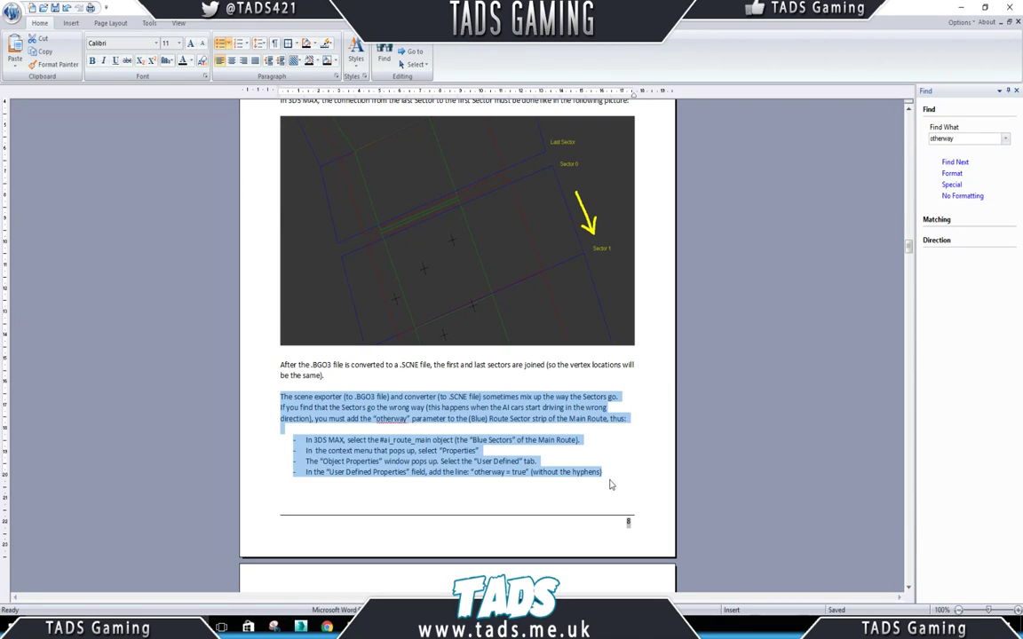
{"action": "left_click", "coordinate": [569, 461]}
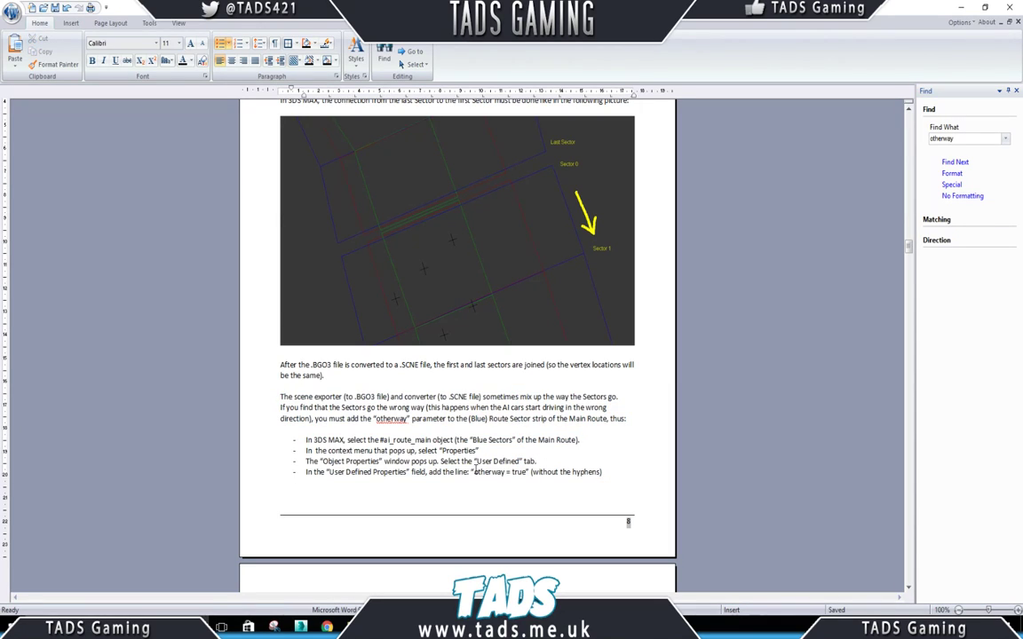
Copy the text "otherway = true" from the guide's last instruction and close the document.
{"action": "left_click_drag", "start_coordinate": [475, 471], "coordinate": [528, 472]}
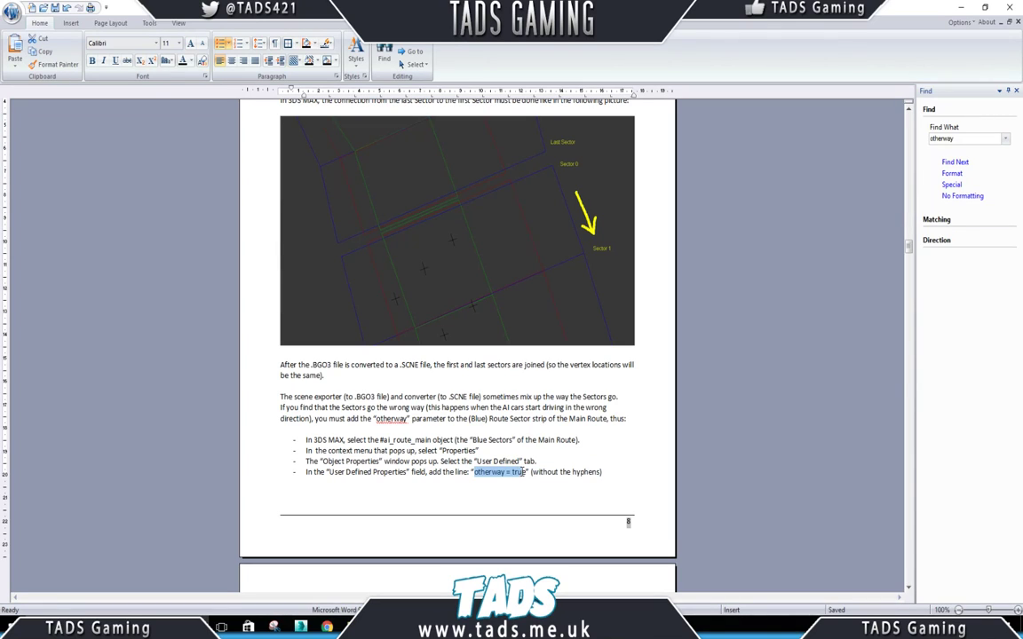
{"action": "right_click", "coordinate": [479, 471]}
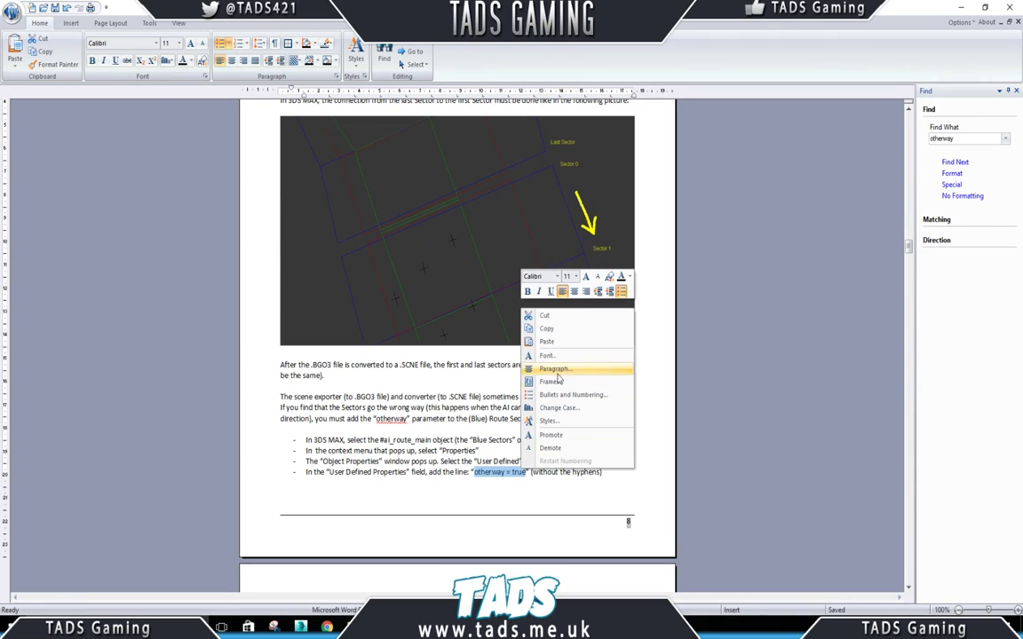
{"action": "left_click", "coordinate": [559, 334]}
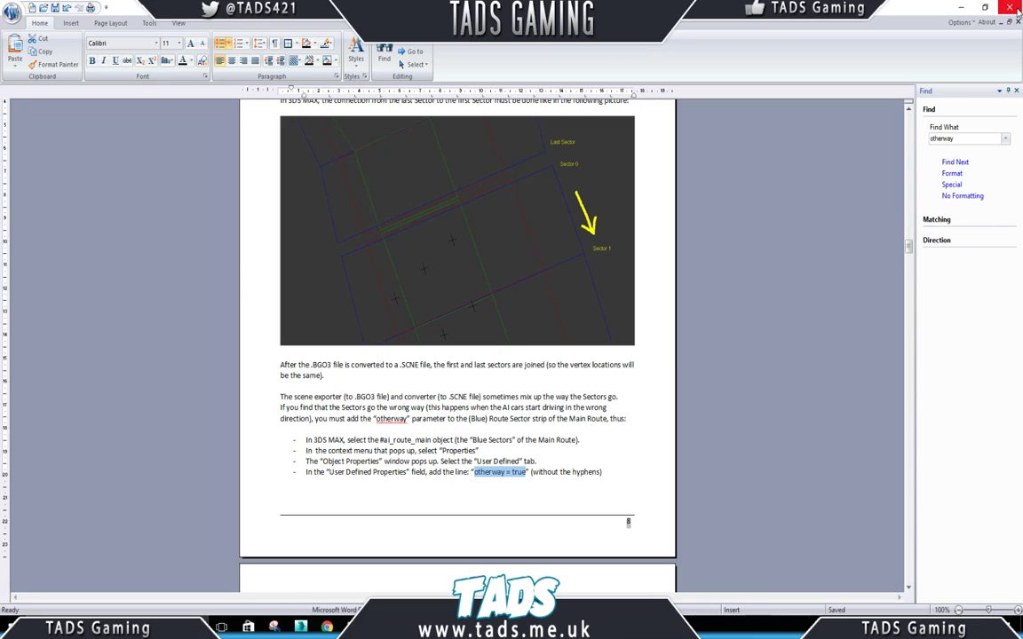
{"action": "left_click", "coordinate": [1014, 10]}
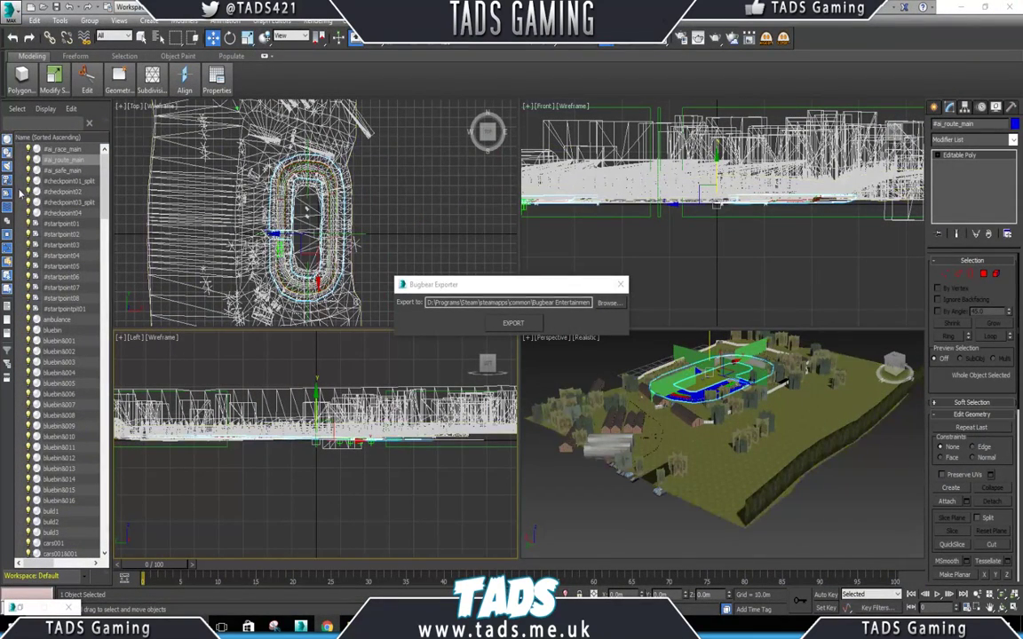
Add the copied line otherway = true to the user defined properties of #ai_route_main, and deselect the object.
{"action": "scroll", "coordinate": [344, 206], "scroll_direction": "up", "scroll_amount": 5}
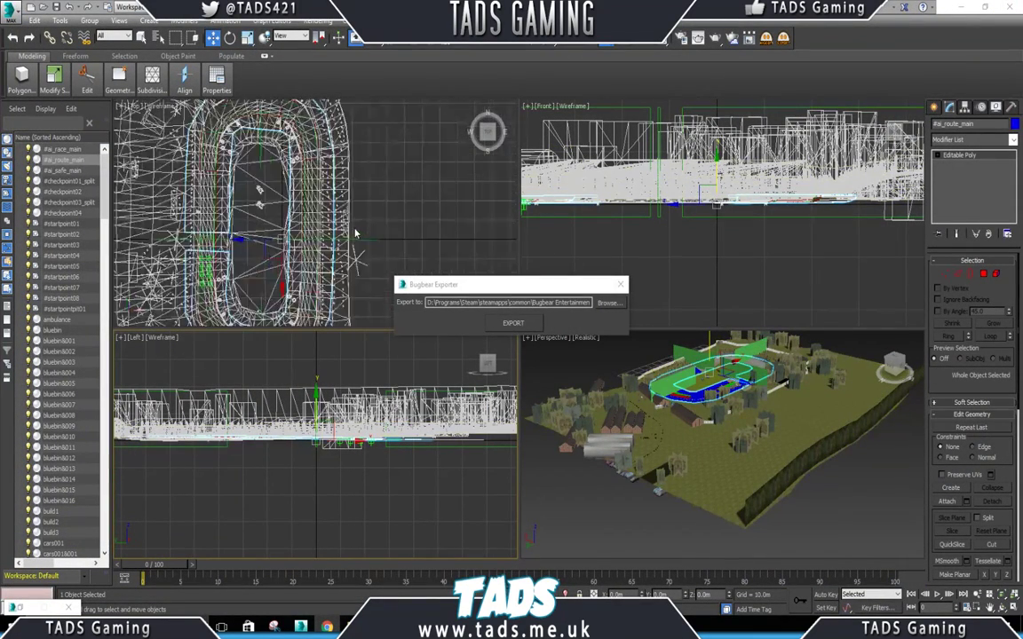
{"action": "scroll", "coordinate": [342, 204], "scroll_direction": "up", "scroll_amount": 4}
{"action": "left_click", "coordinate": [240, 294]}
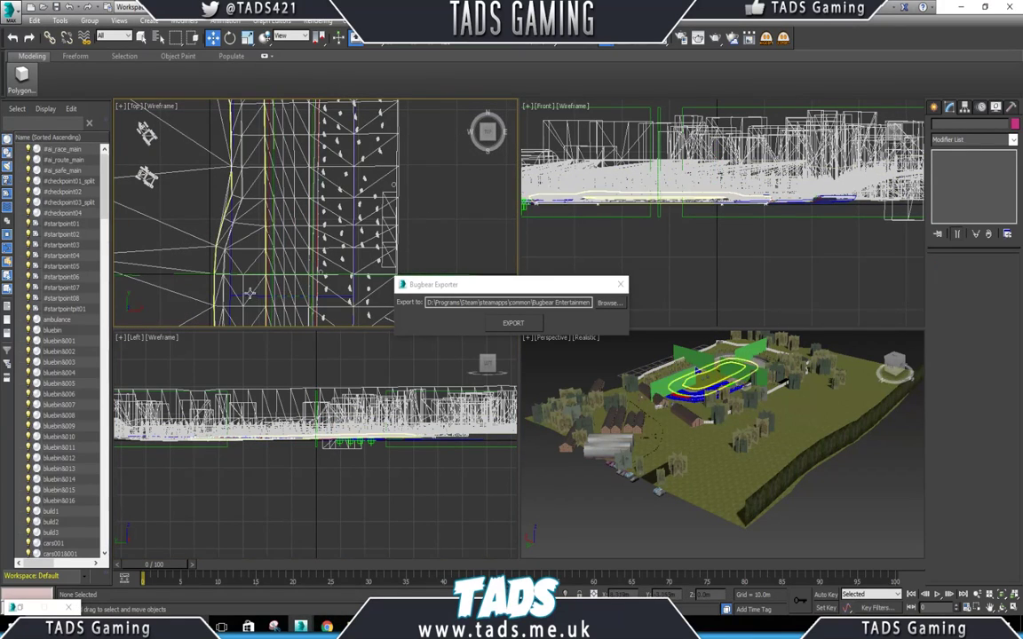
{"action": "left_click", "coordinate": [211, 264]}
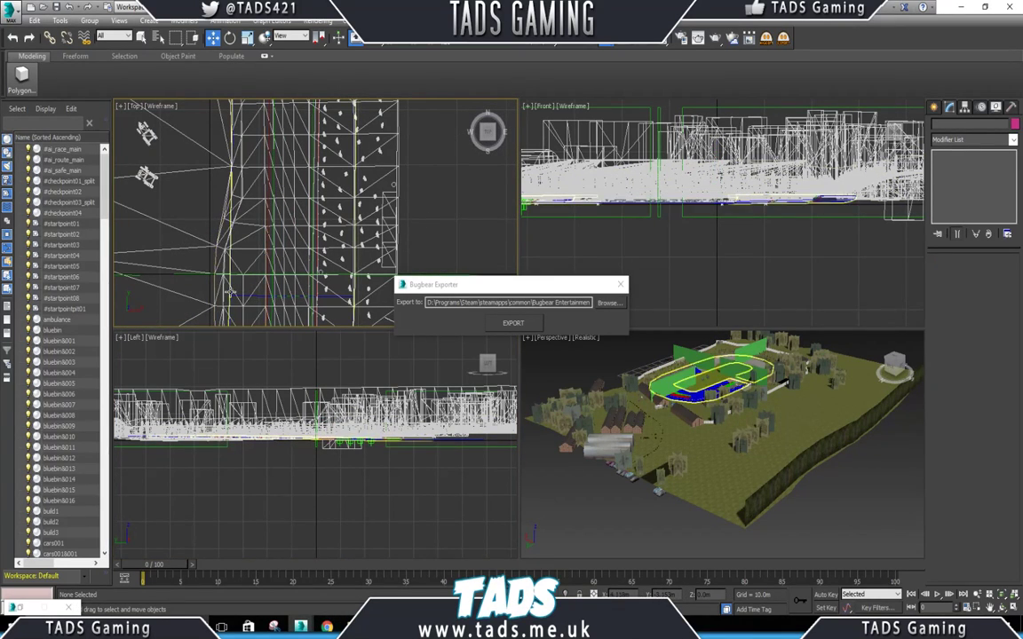
{"action": "right_click", "coordinate": [68, 152]}
{"action": "left_click", "coordinate": [164, 259]}
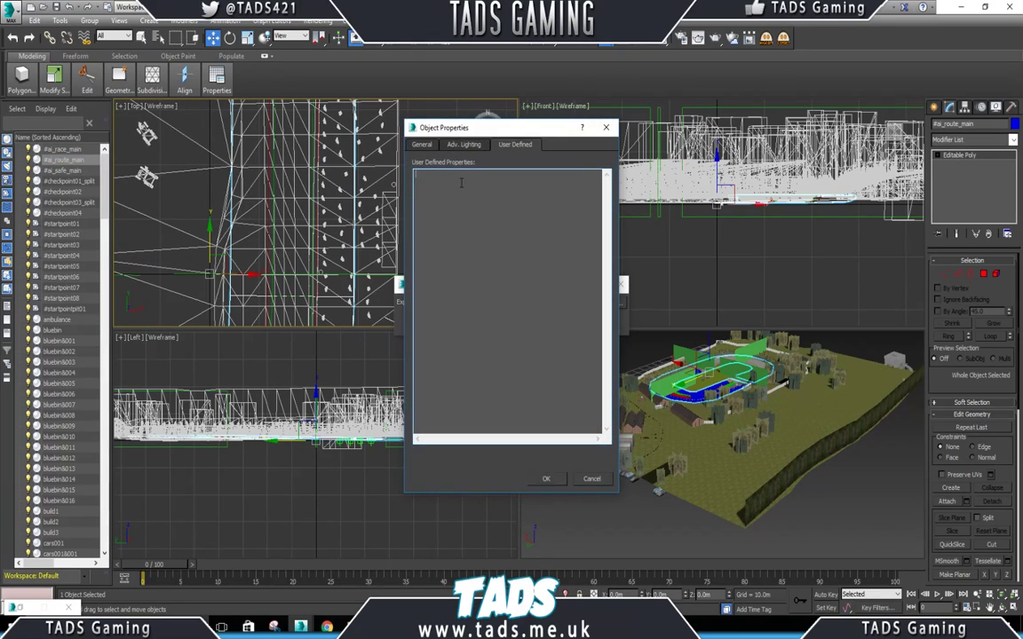
{"action": "key", "text": "ctrl+v"}
{"action": "left_click", "coordinate": [545, 480]}
{"action": "left_click", "coordinate": [509, 458]}
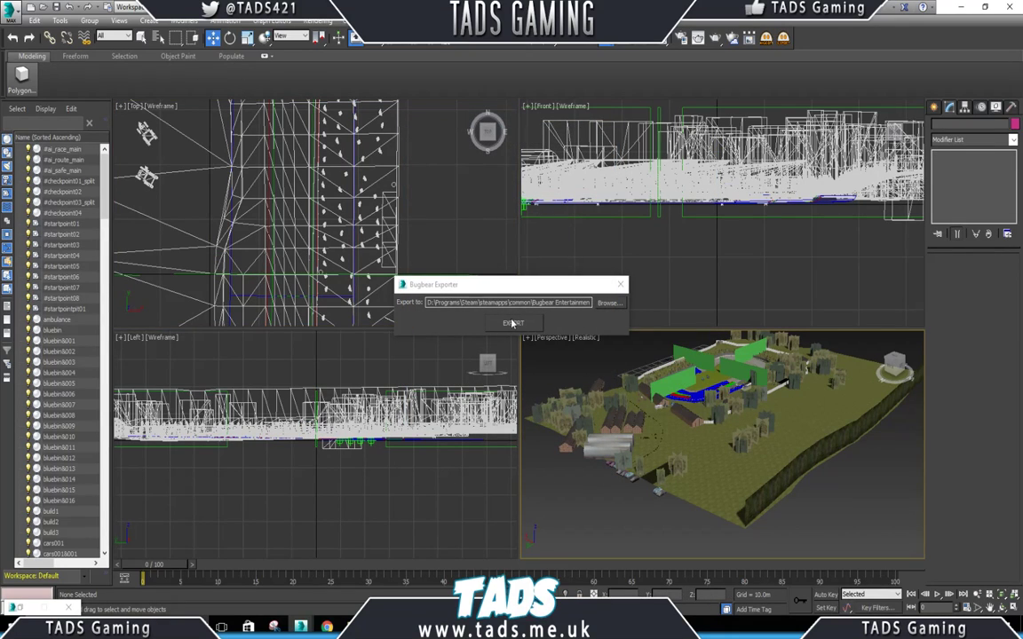
Export the track again to the preset folder with the Bugbear Exporter and relaunch Next Car Game Wreckfest.
{"action": "left_click", "coordinate": [512, 324]}
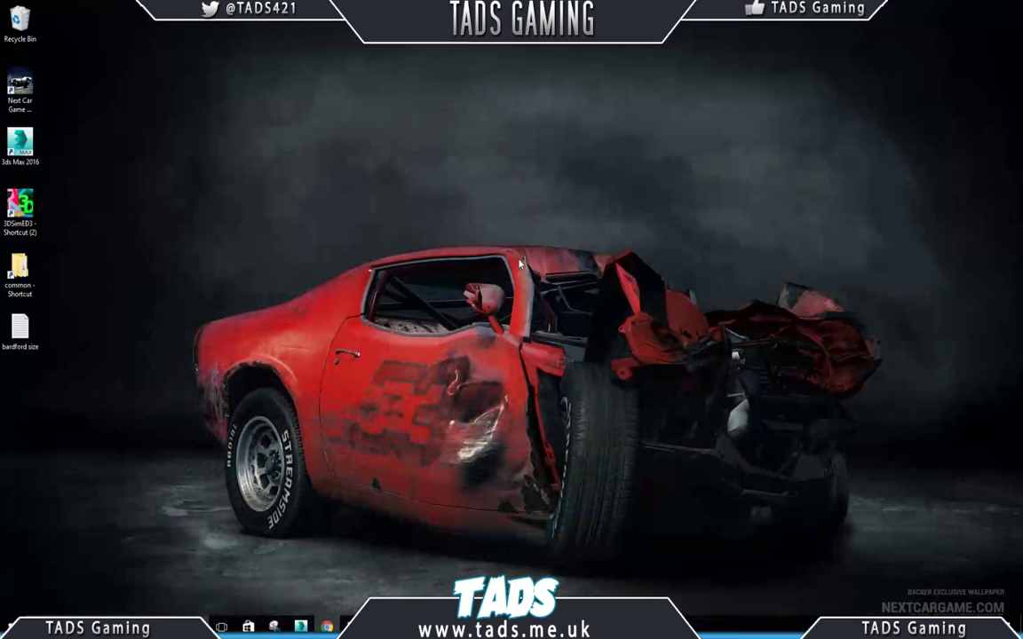
{"action": "double_click", "coordinate": [27, 87]}
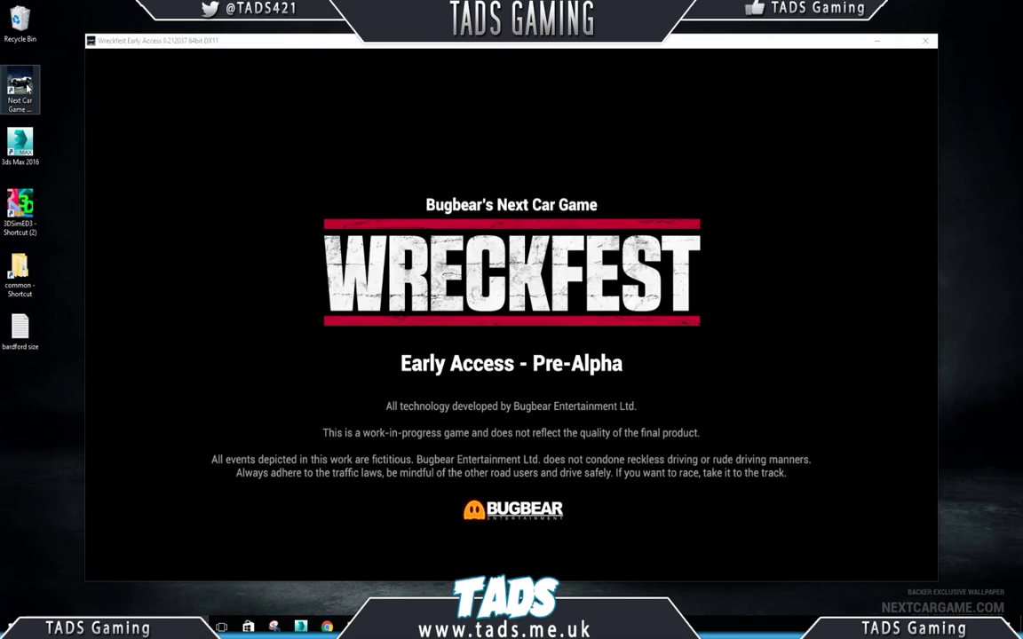
{"action": "left_click", "coordinate": [359, 43]}
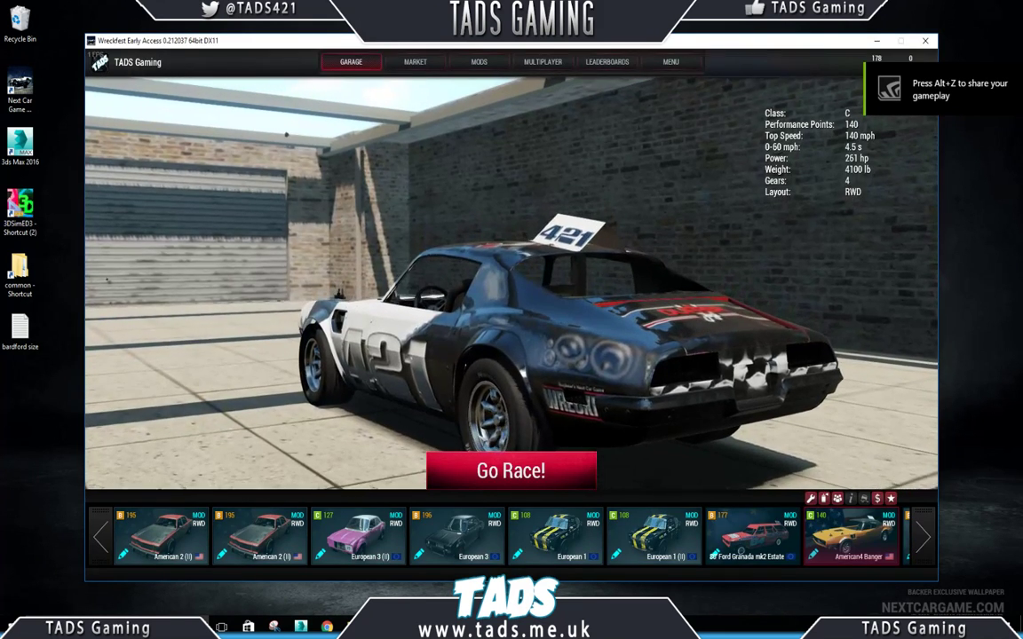
Start the barford race again and drive into the third lap to check the route direction and lap counting.
{"action": "left_click", "coordinate": [491, 477]}
{"action": "left_click", "coordinate": [510, 475]}
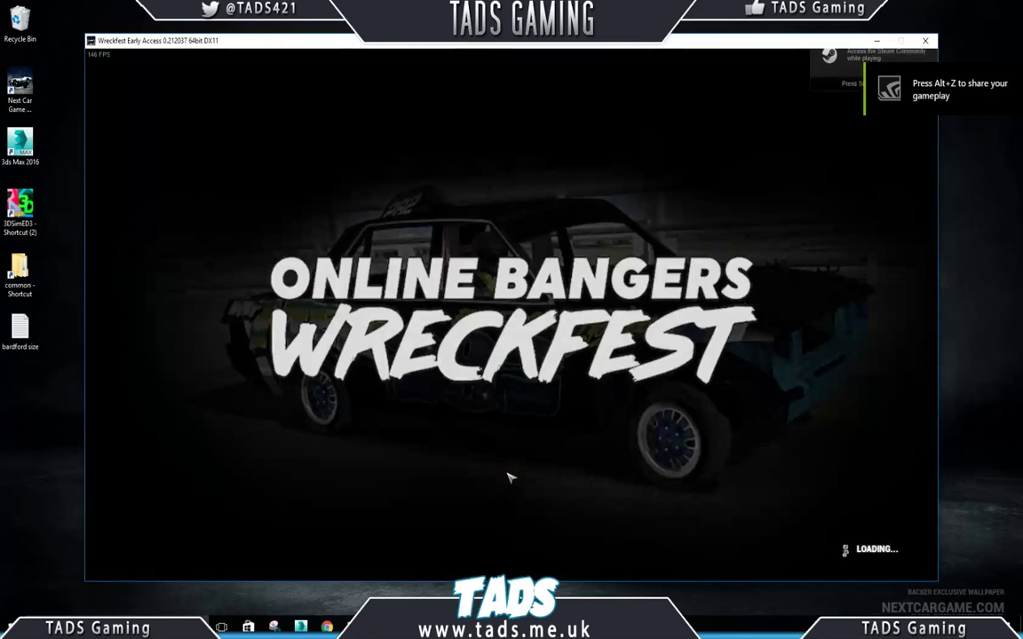
{"action": "key", "text": "Return"}
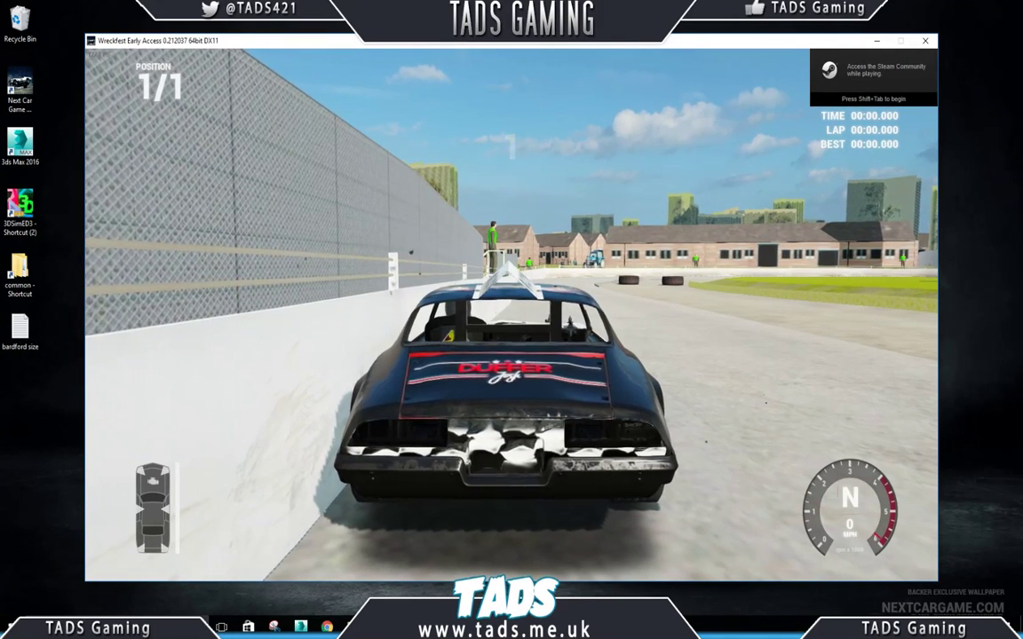
{"action": "key", "text": "Up"}
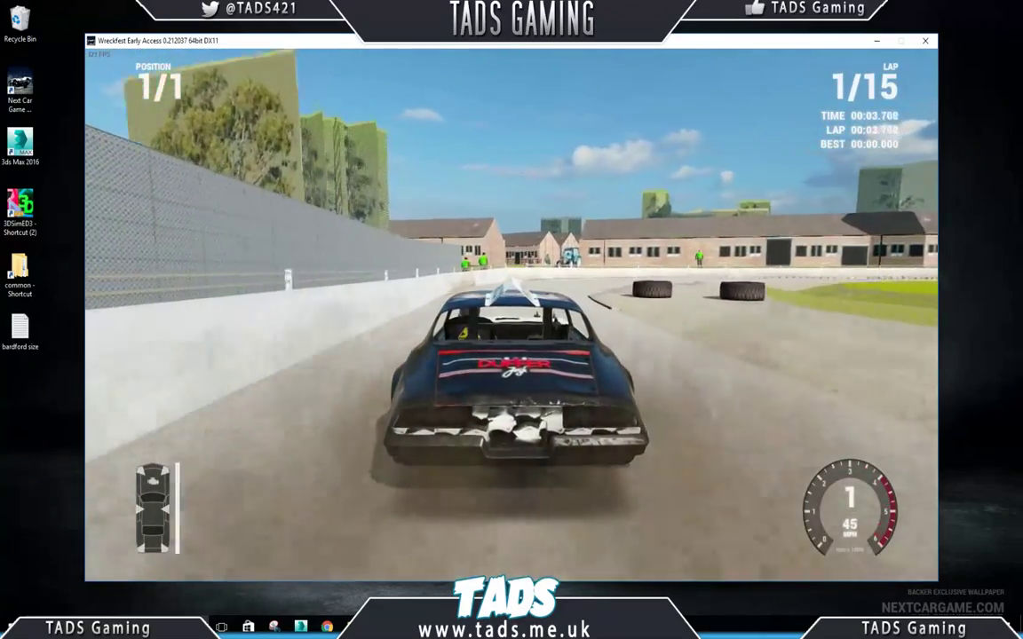
{"action": "key", "text": "Right"}
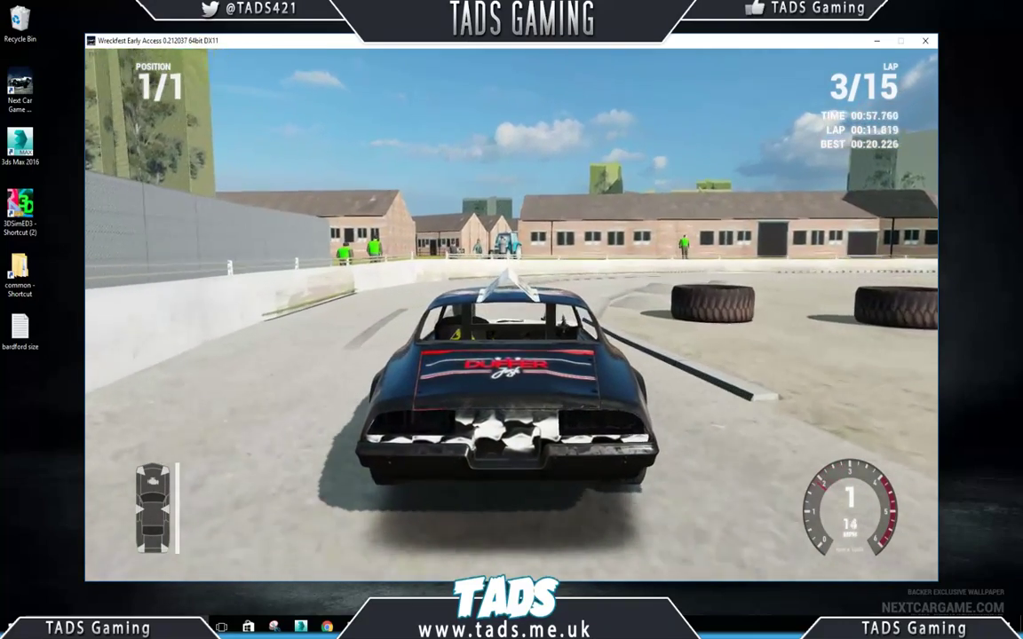
Pause the race, inspect the track's buildings and trees in Photo Mode, and close the game.
{"action": "key", "text": "Escape"}
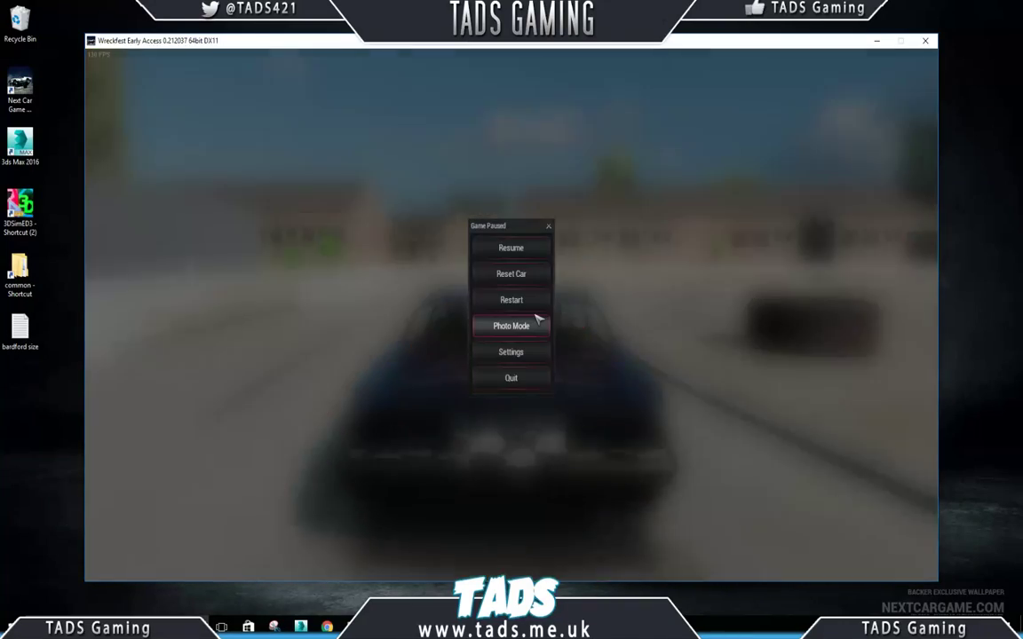
{"action": "left_click", "coordinate": [511, 326]}
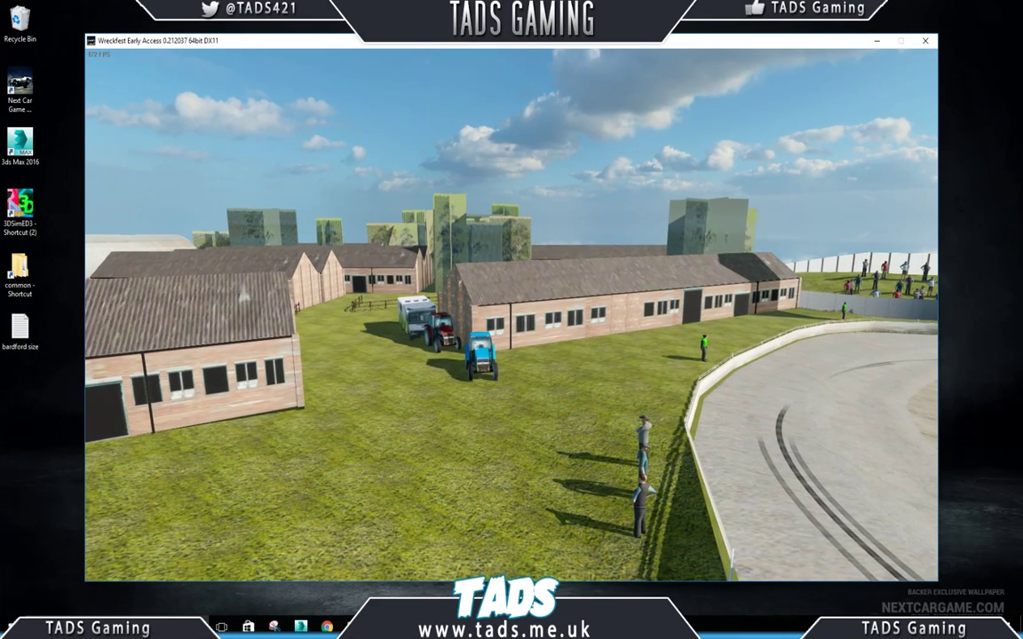
{"action": "mouse_move", "coordinate": [536, 311]}
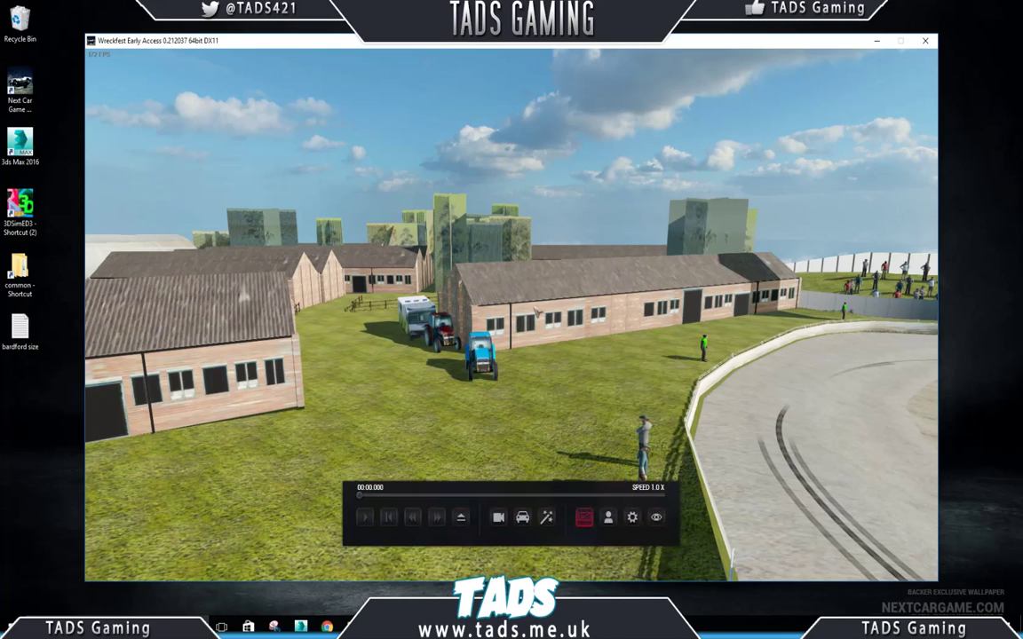
{"action": "left_click", "coordinate": [926, 42]}
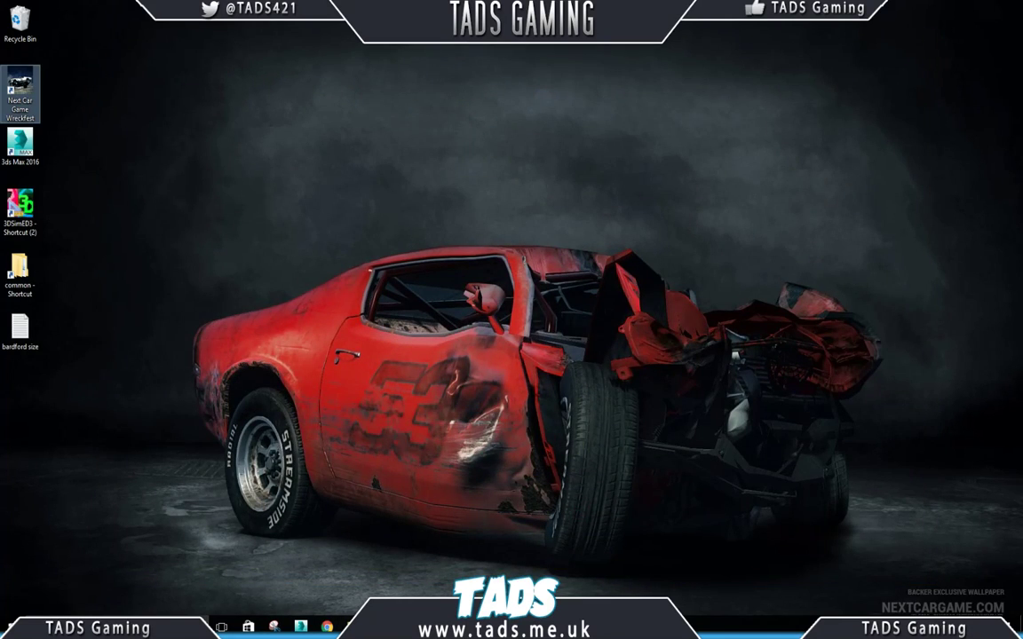
{"action": "left_click", "coordinate": [353, 627]}
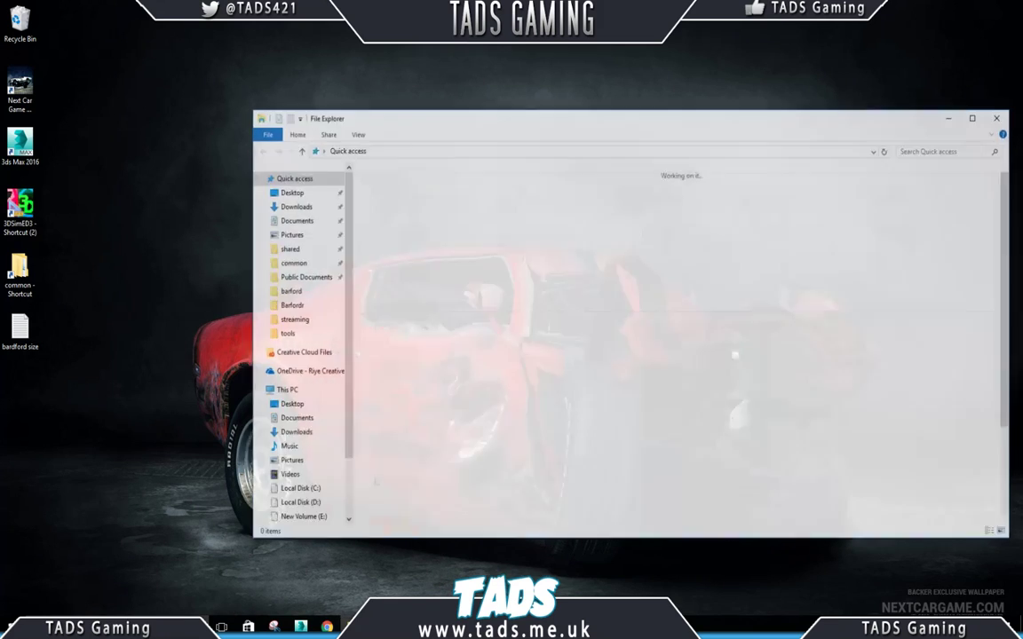
{"action": "left_click_drag", "start_coordinate": [525, 118], "coordinate": [1022, 116]}
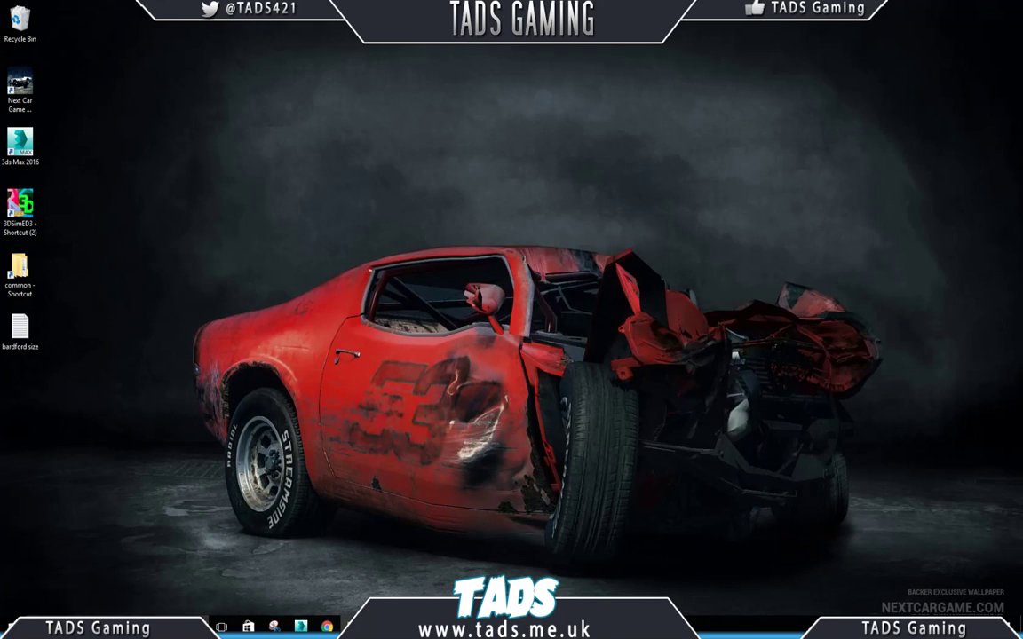
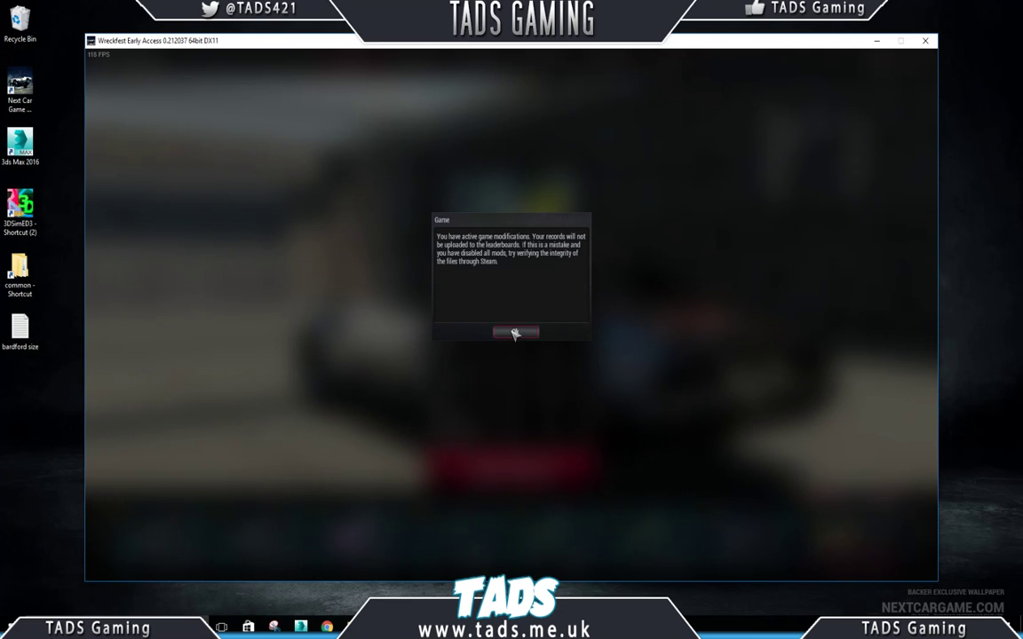
Dismiss the game modification notice, start the race, inspect the trackside trees in Photo Mode, and quit to the desktop.
{"action": "left_click", "coordinate": [515, 332]}
{"action": "left_click", "coordinate": [509, 476]}
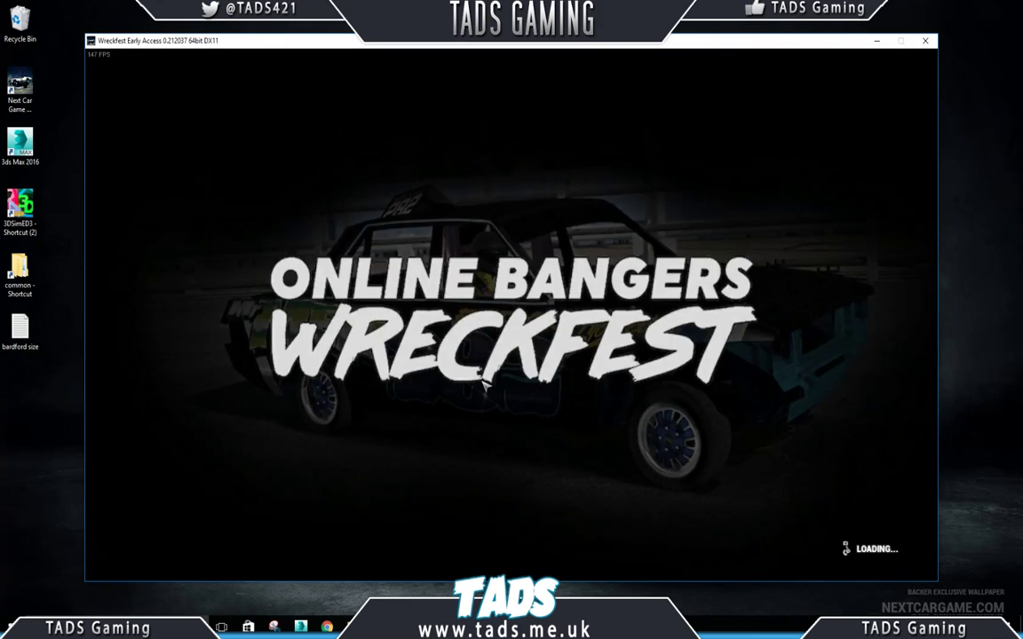
{"action": "key", "text": "Return"}
{"action": "key", "text": "Escape"}
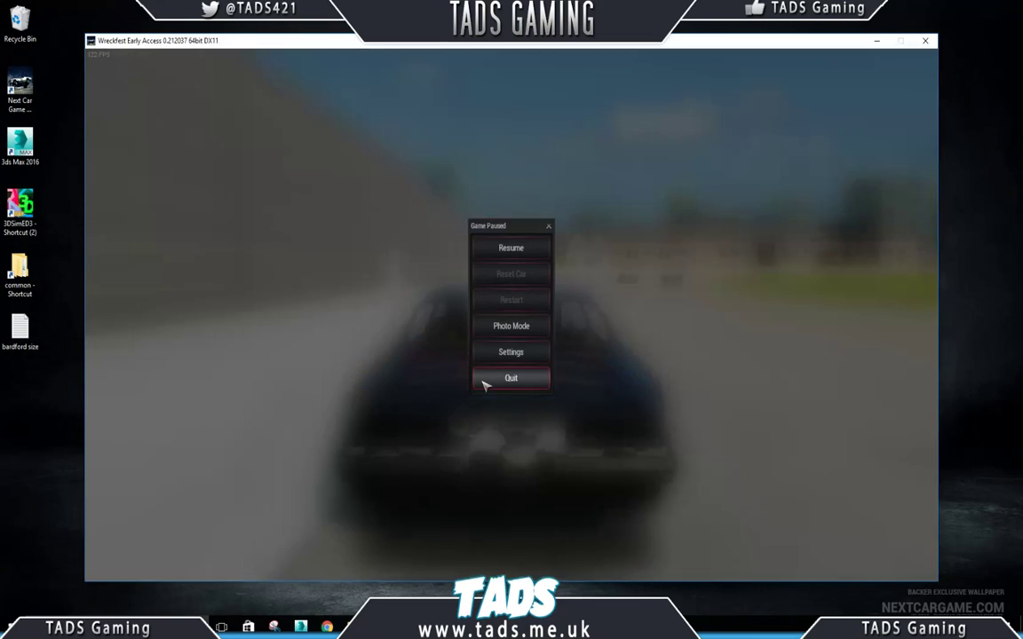
{"action": "left_click", "coordinate": [510, 327]}
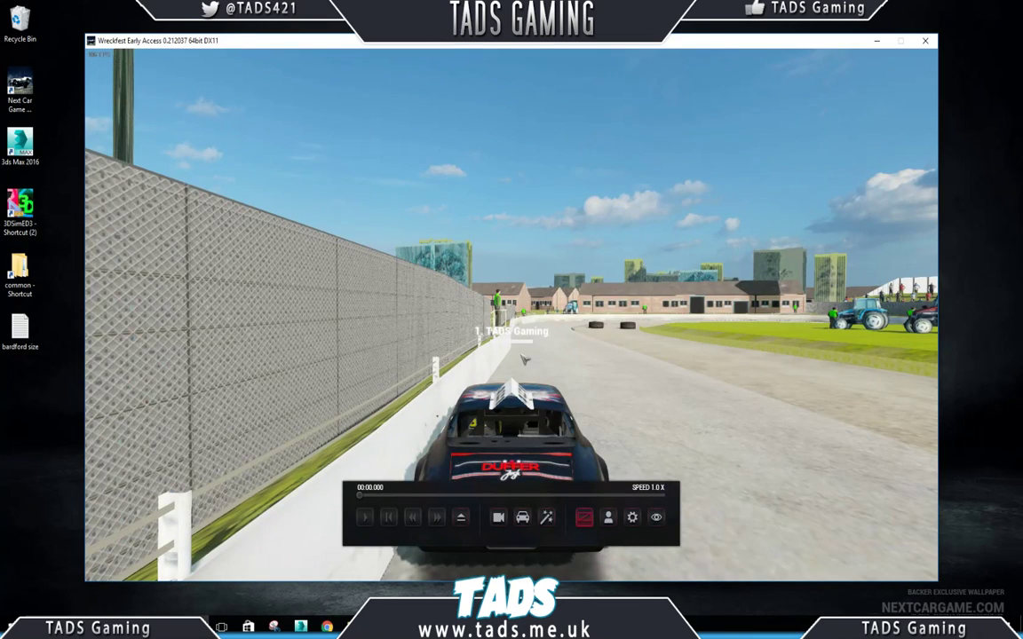
{"action": "key", "text": "s"}
{"action": "mouse_move", "coordinate": [515, 365]}
{"action": "right_mouse_down"}
{"action": "mouse_move", "coordinate": [519, 443]}
{"action": "mouse_move", "coordinate": [518, 377]}
{"action": "mouse_move", "coordinate": [469, 361]}
{"action": "mouse_move", "coordinate": [490, 378]}
{"action": "mouse_move", "coordinate": [621, 373]}
{"action": "mouse_move", "coordinate": [523, 378]}
{"action": "right_mouse_up"}
{"action": "key", "text": "w"}
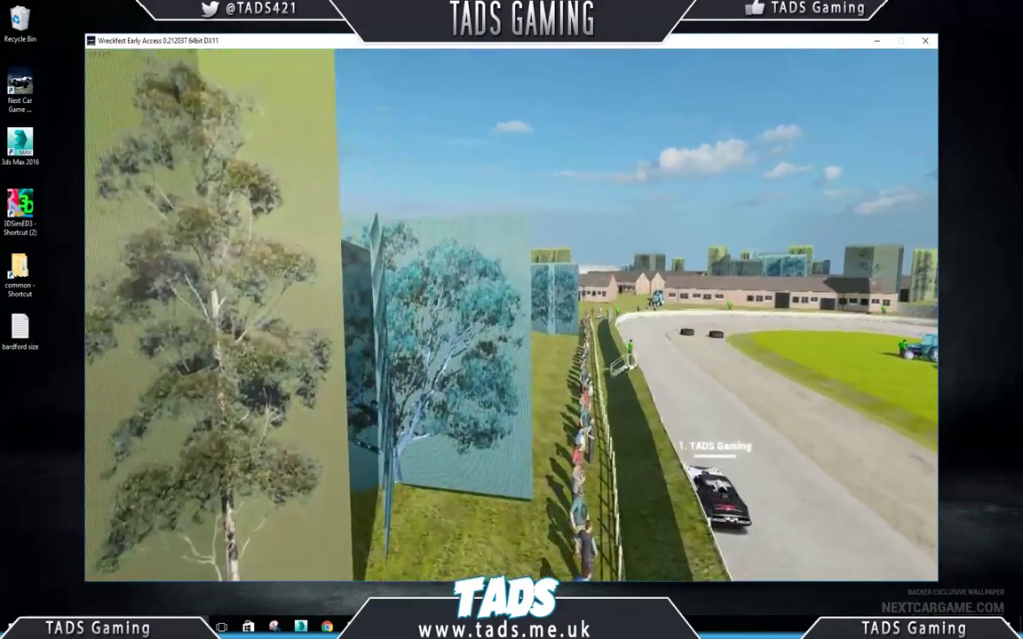
{"action": "key", "text": "w"}
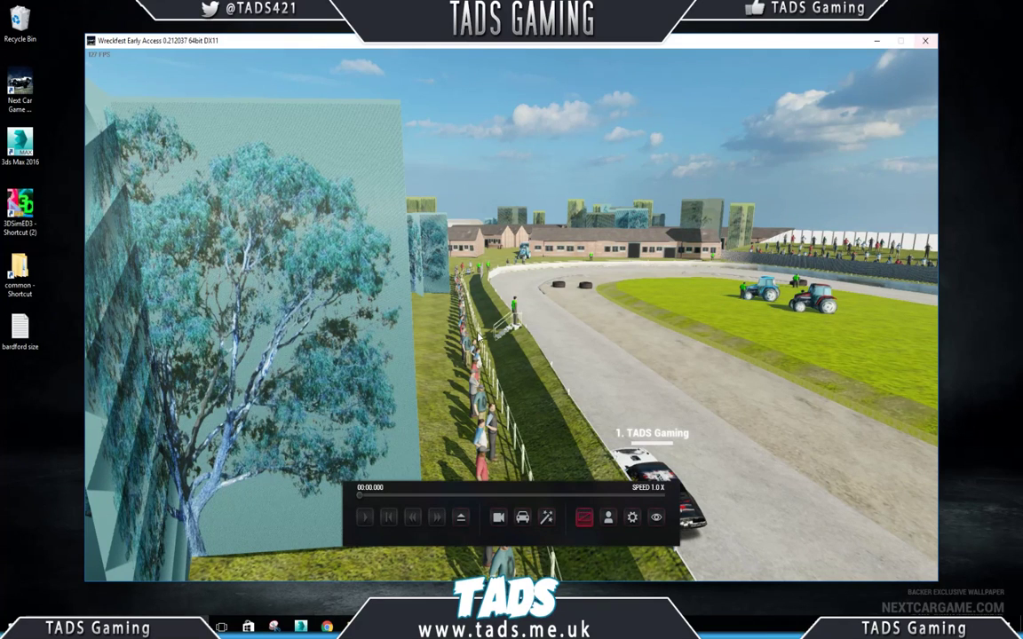
{"action": "left_click", "coordinate": [511, 332]}
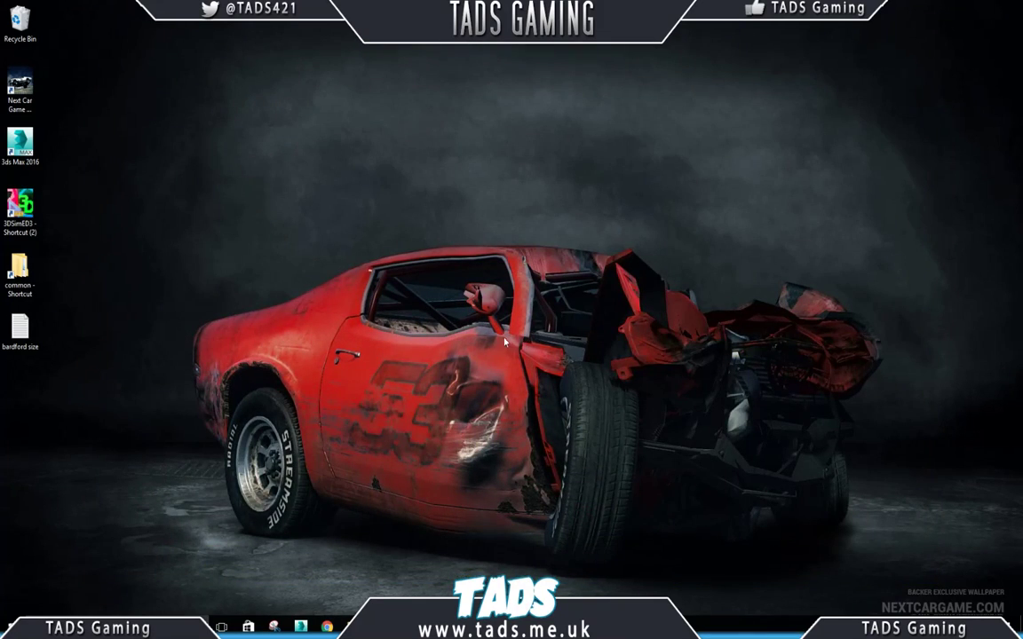
Switch to the barford scene in 3ds Max, close the Bugbear Exporter, and select the long shed object wall9_s0.
{"action": "mouse_move", "coordinate": [300, 626]}
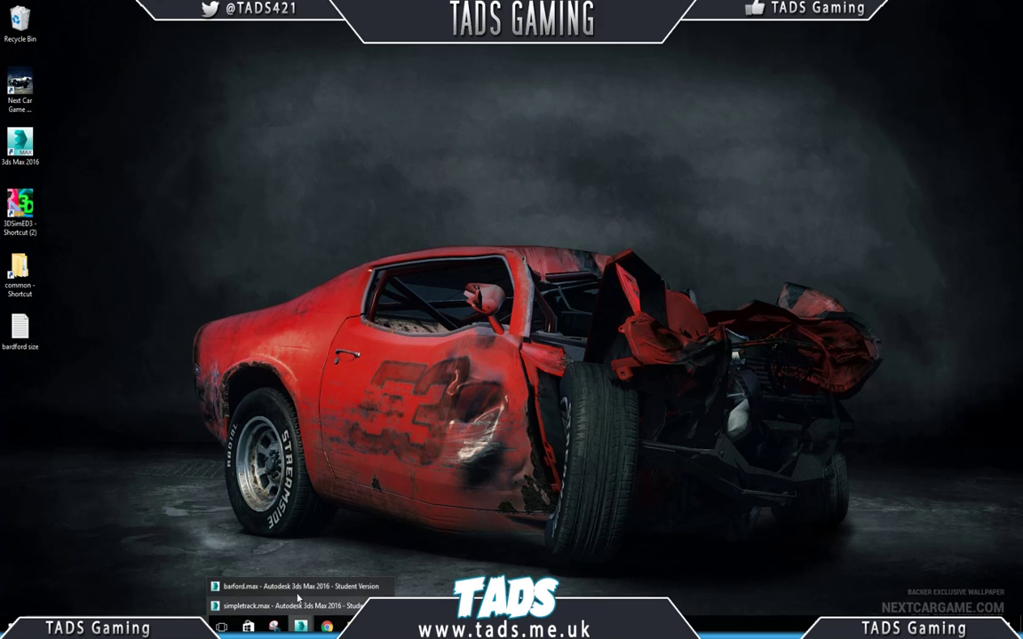
{"action": "left_click", "coordinate": [298, 600]}
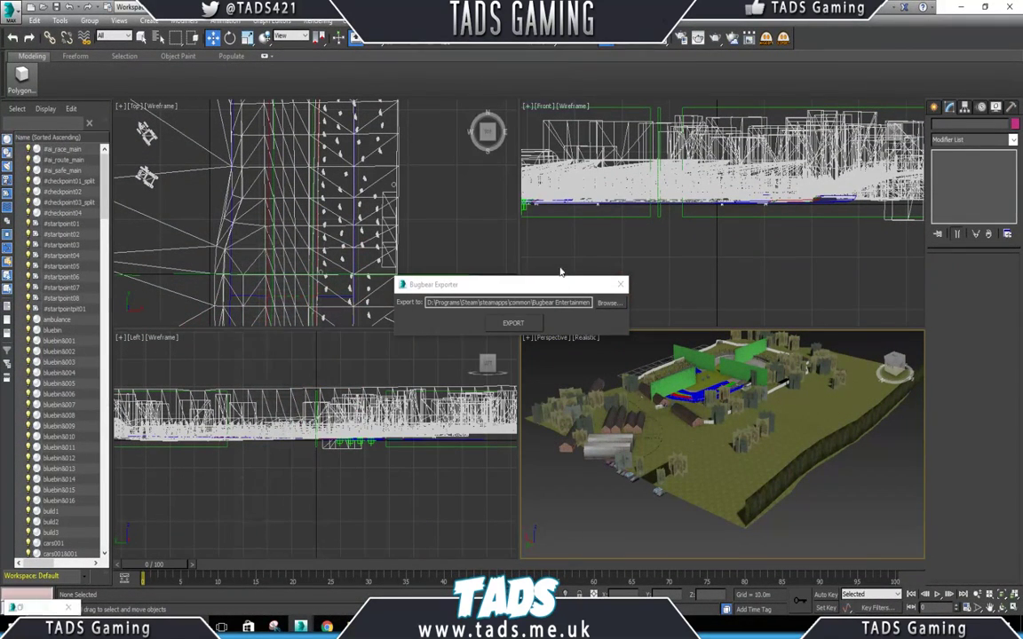
{"action": "left_click", "coordinate": [619, 284]}
{"action": "left_click", "coordinate": [599, 495]}
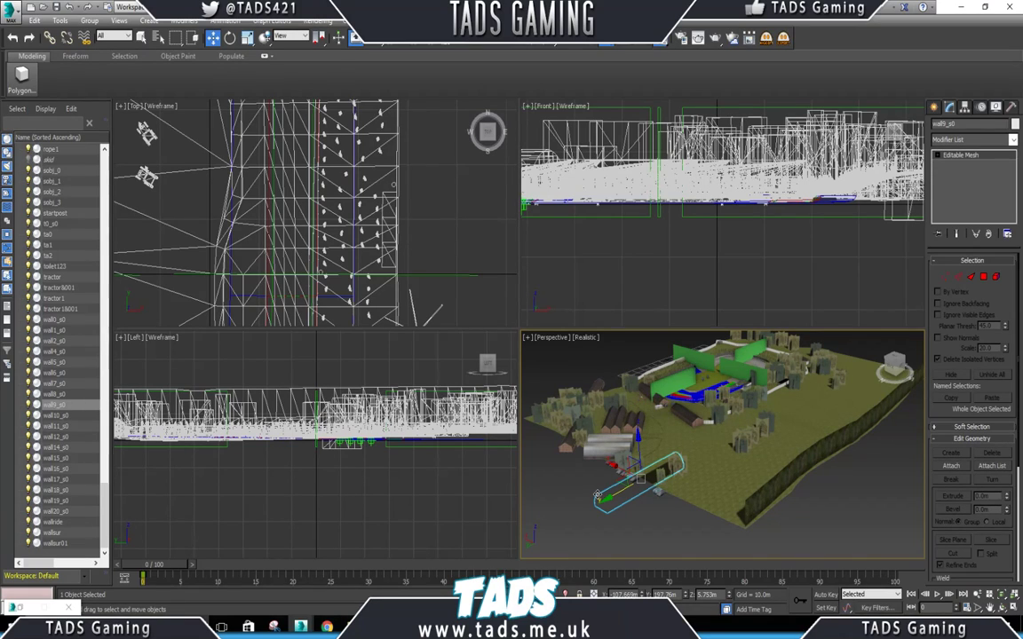
Name the first Material Editor slot barford and make it a Multi/Sub-Object material, discarding the old material.
{"action": "key", "text": "m"}
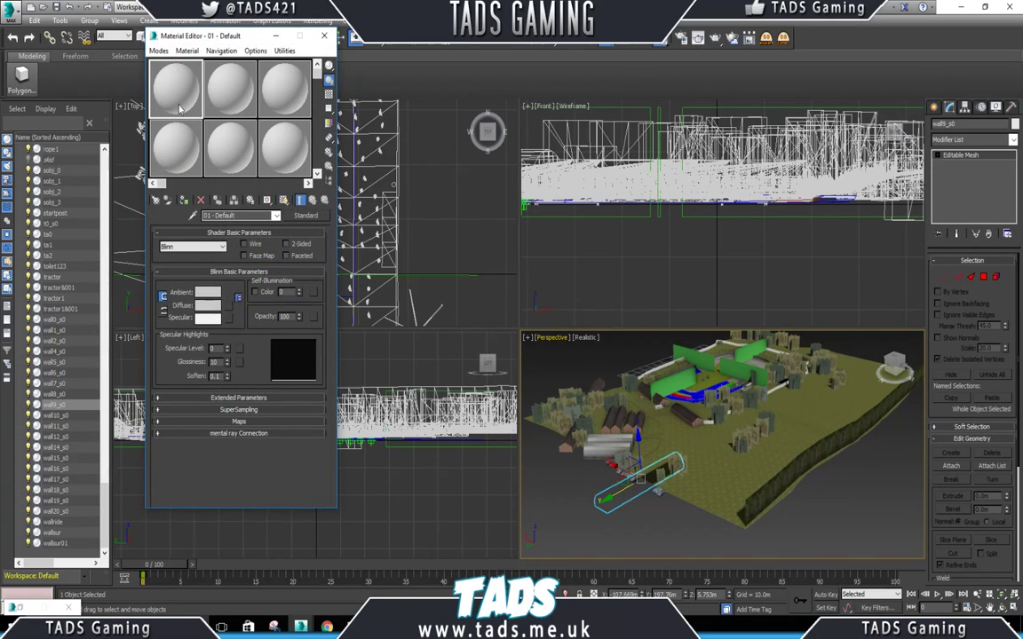
{"action": "left_click_drag", "start_coordinate": [248, 216], "coordinate": [204, 216]}
{"action": "type", "text": "barford"}
{"action": "left_click", "coordinate": [314, 219]}
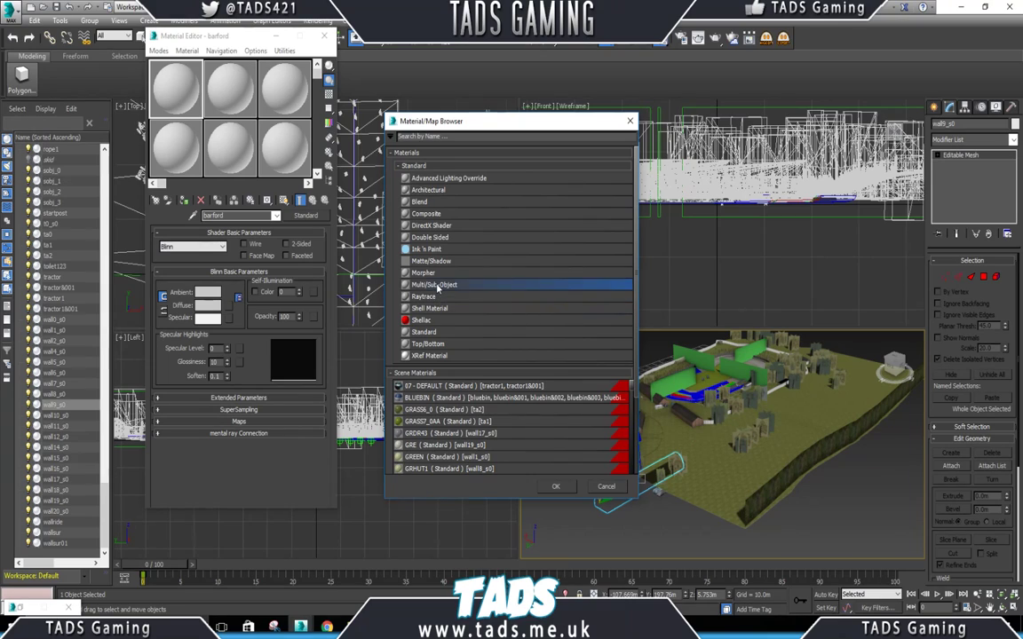
{"action": "double_click", "coordinate": [434, 285]}
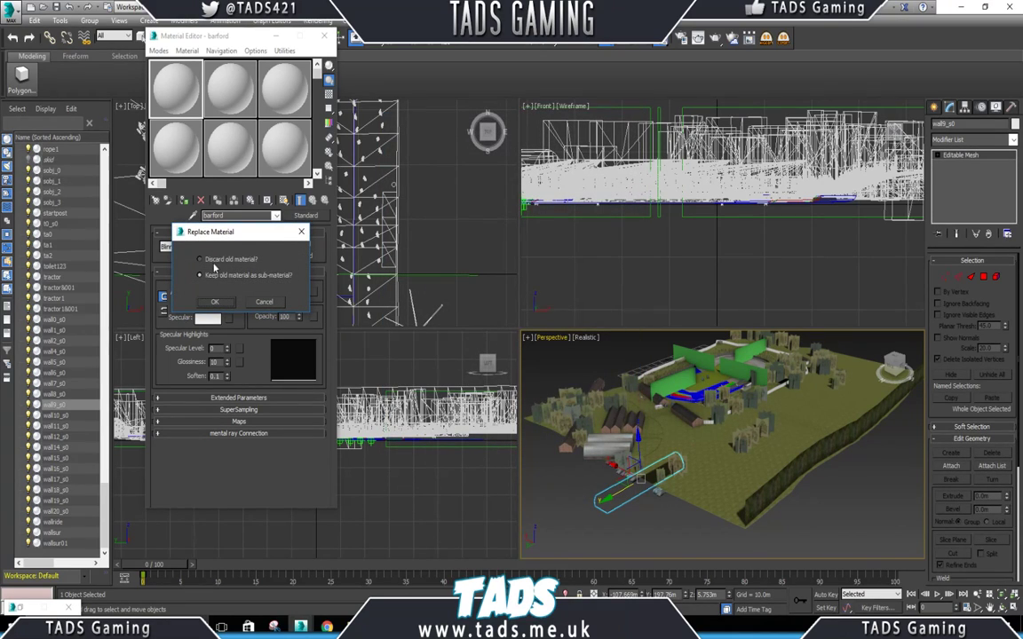
{"action": "left_click", "coordinate": [214, 263]}
{"action": "left_click", "coordinate": [218, 301]}
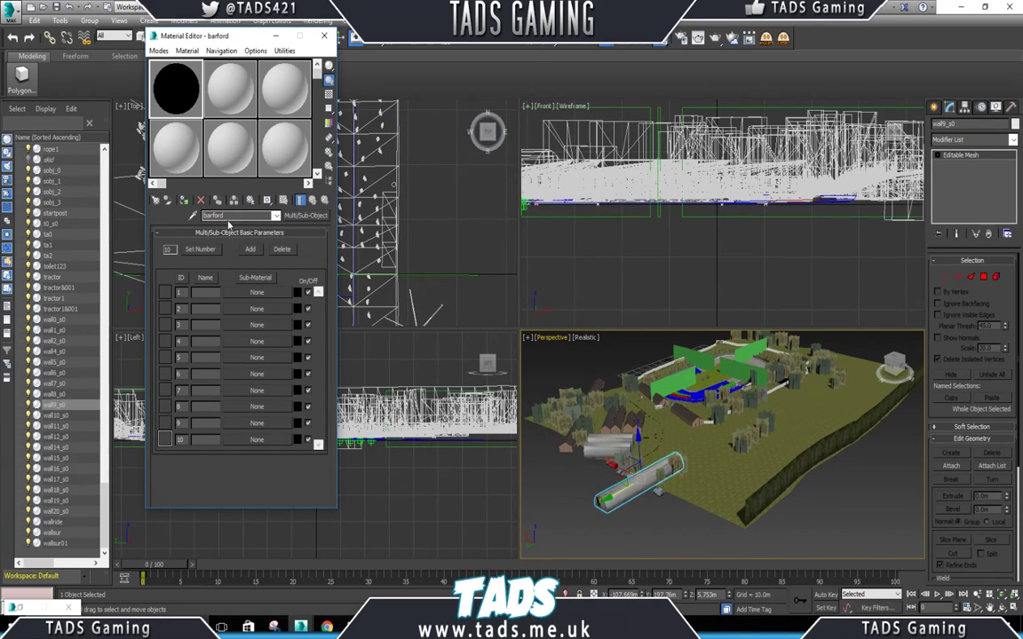
Set the number of sub-materials in the barford material to 1.
{"action": "left_click", "coordinate": [211, 251]}
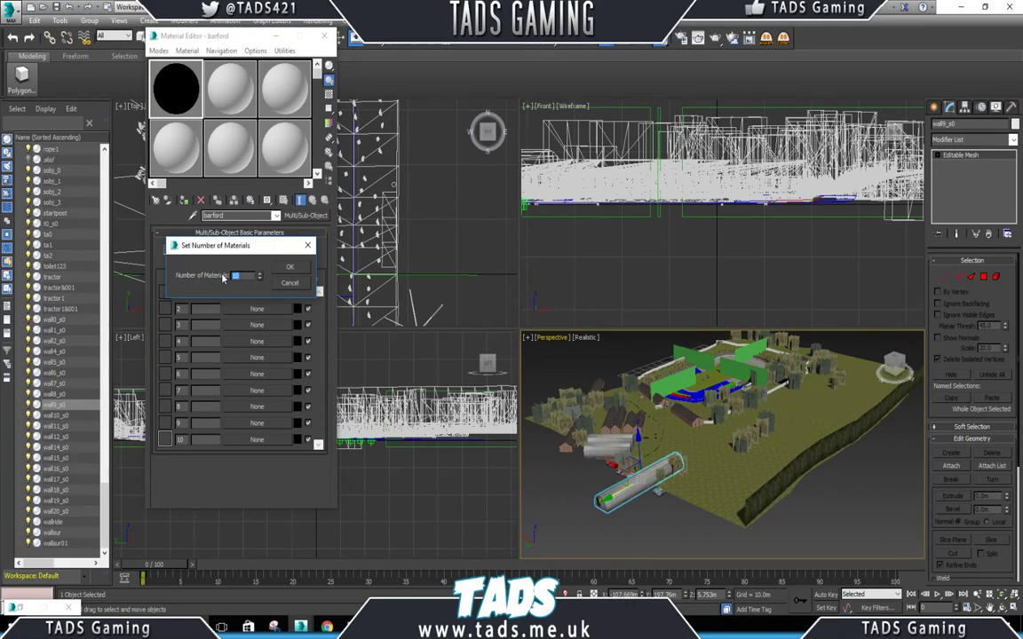
{"action": "type", "text": "1"}
{"action": "left_click", "coordinate": [287, 269]}
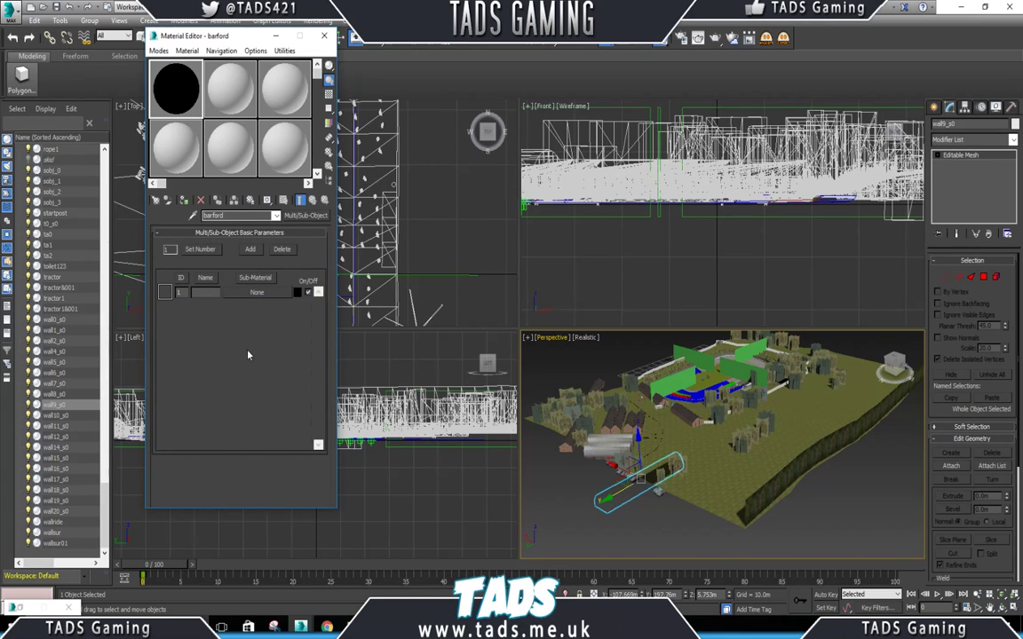
Switch to the barford track's textures folder in File Explorer and look through its BMAP and TGA files.
{"action": "left_click", "coordinate": [352, 627]}
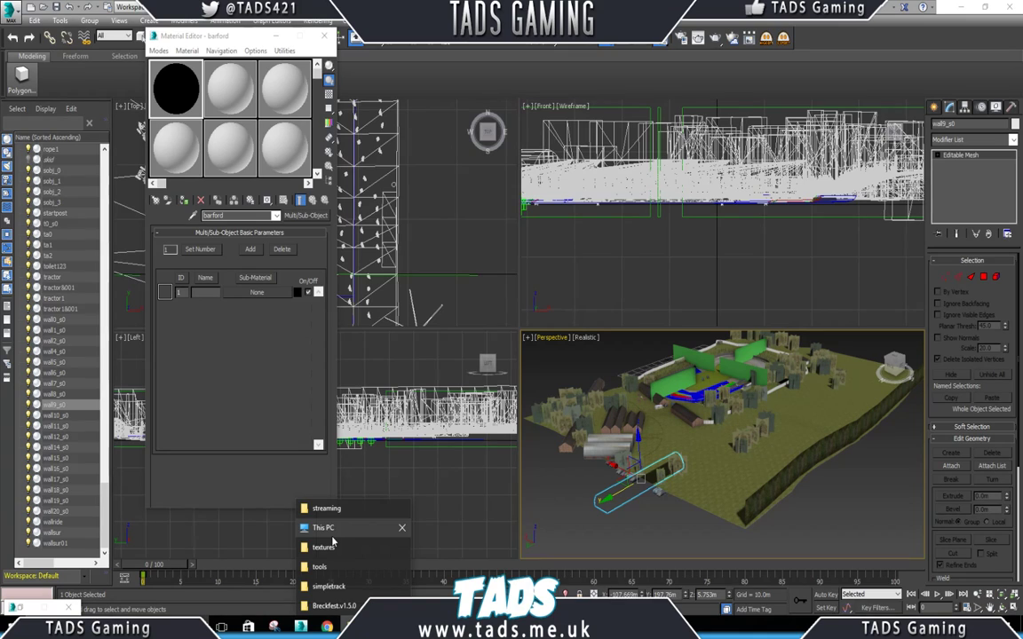
{"action": "left_click", "coordinate": [324, 547]}
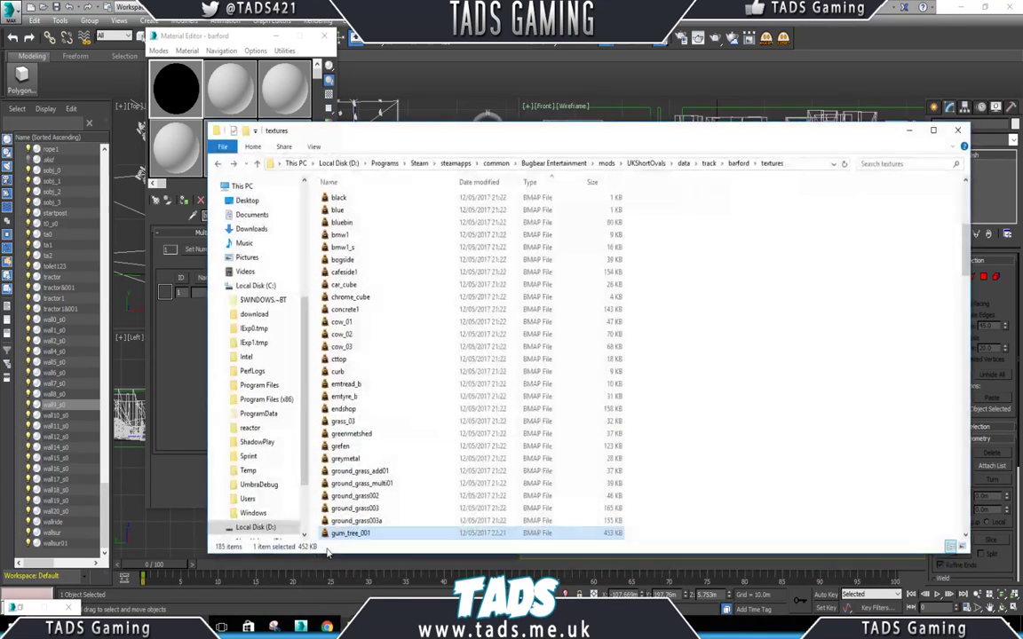
{"action": "left_click_drag", "start_coordinate": [435, 129], "coordinate": [552, 85]}
{"action": "scroll", "coordinate": [543, 271], "scroll_direction": "up", "scroll_amount": 7}
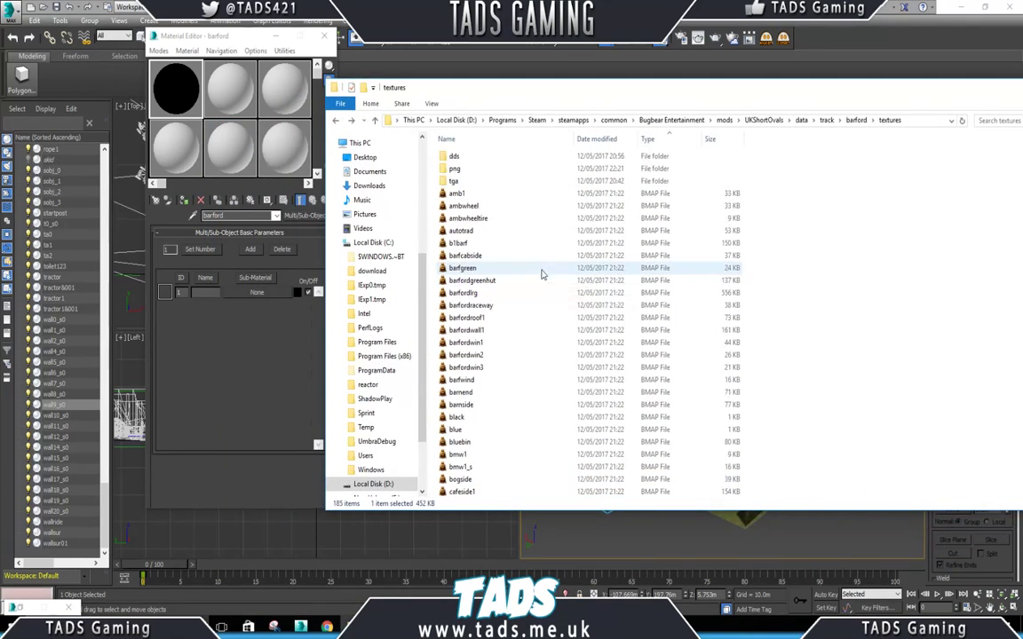
{"action": "scroll", "coordinate": [544, 266], "scroll_direction": "down", "scroll_amount": 2, "text": "ctrl"}
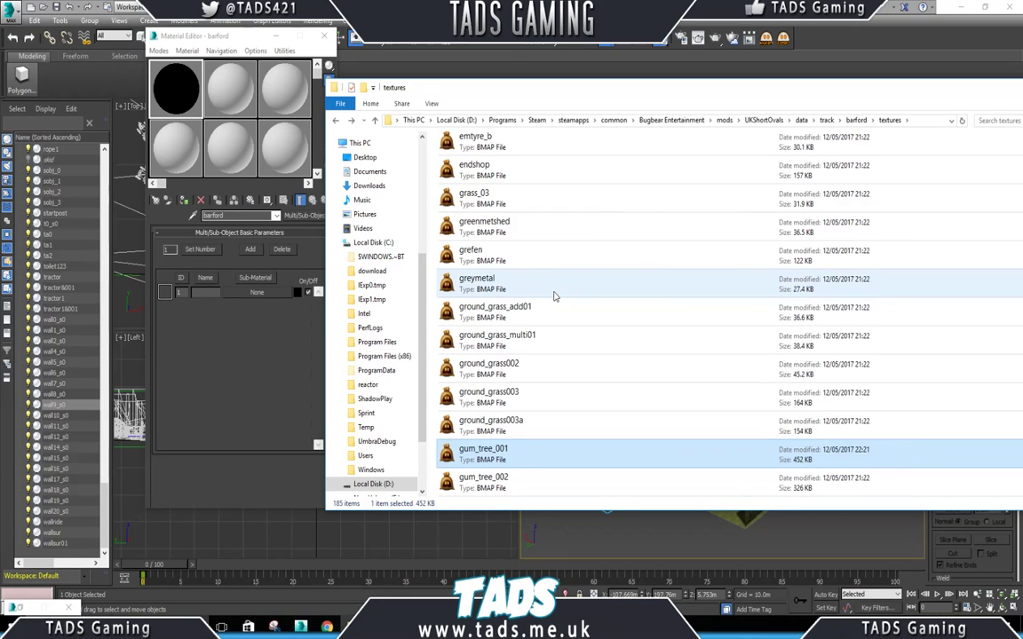
{"action": "scroll", "coordinate": [553, 295], "scroll_direction": "up", "scroll_amount": 3}
{"action": "scroll", "coordinate": [553, 296], "scroll_direction": "down", "scroll_amount": 15}
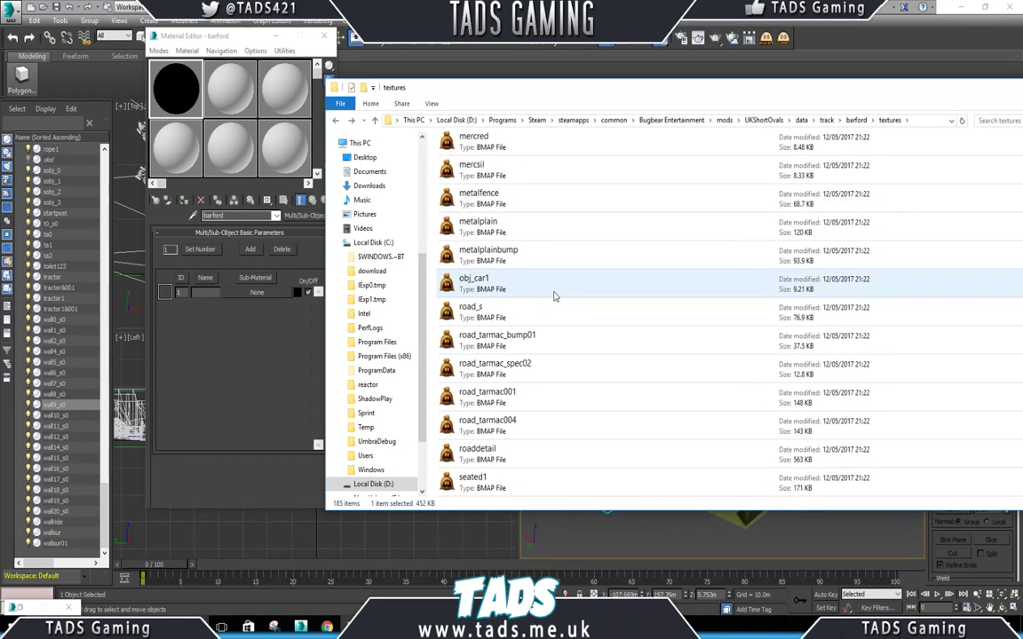
{"action": "scroll", "coordinate": [553, 295], "scroll_direction": "down", "scroll_amount": 4}
{"action": "scroll", "coordinate": [549, 299], "scroll_direction": "down", "scroll_amount": 8}
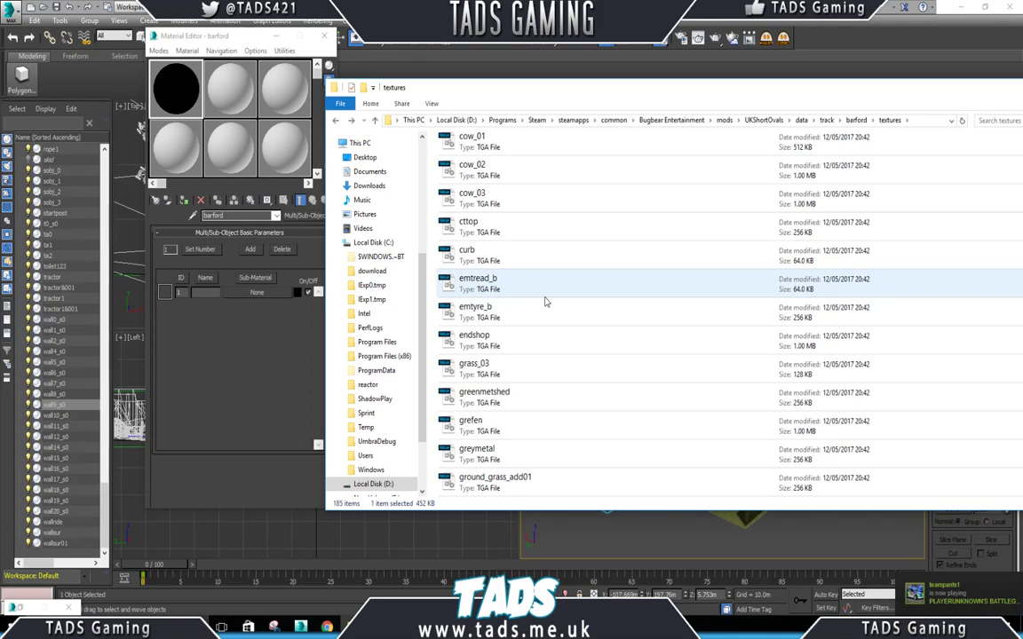
{"action": "scroll", "coordinate": [544, 304], "scroll_direction": "up", "scroll_amount": 1}
{"action": "scroll", "coordinate": [541, 306], "scroll_direction": "up", "scroll_amount": 1}
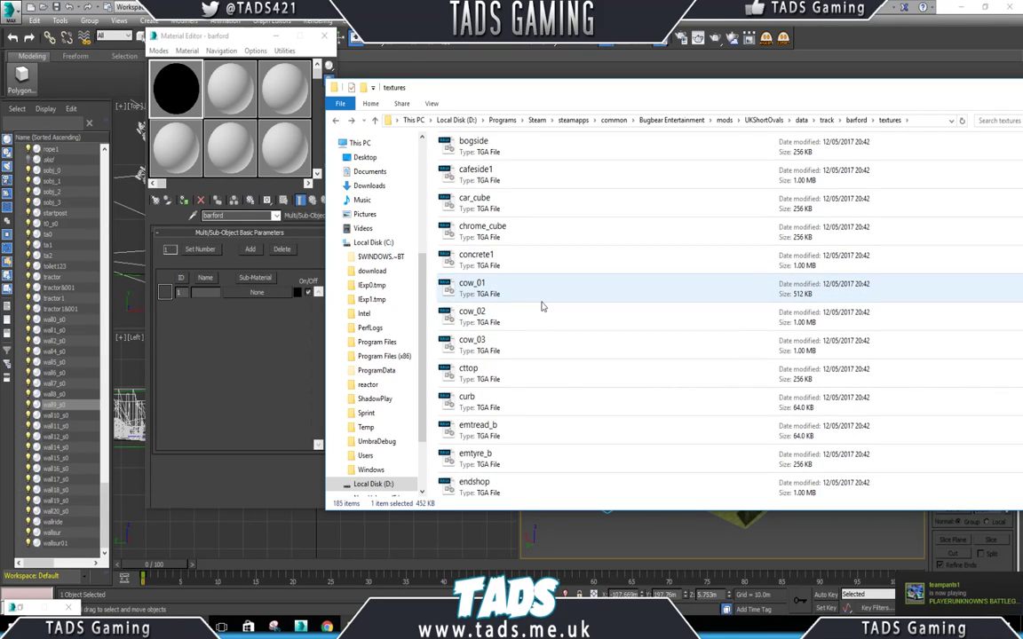
{"action": "scroll", "coordinate": [543, 307], "scroll_direction": "up", "scroll_amount": 1}
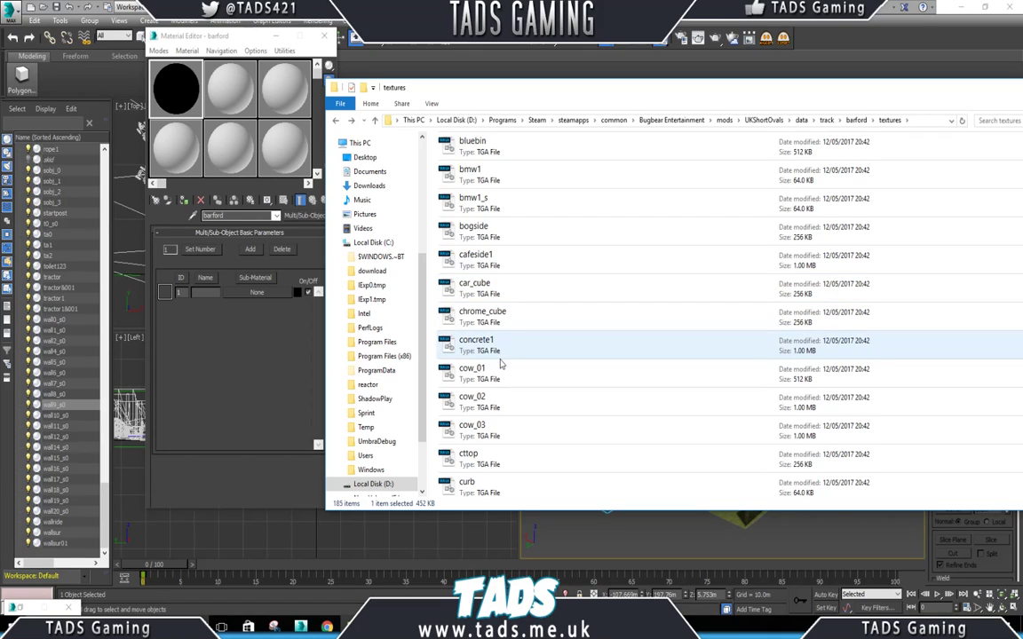
Open the png subfolder of the barford textures folder and look through its texture thumbnails.
{"action": "left_click", "coordinate": [337, 121]}
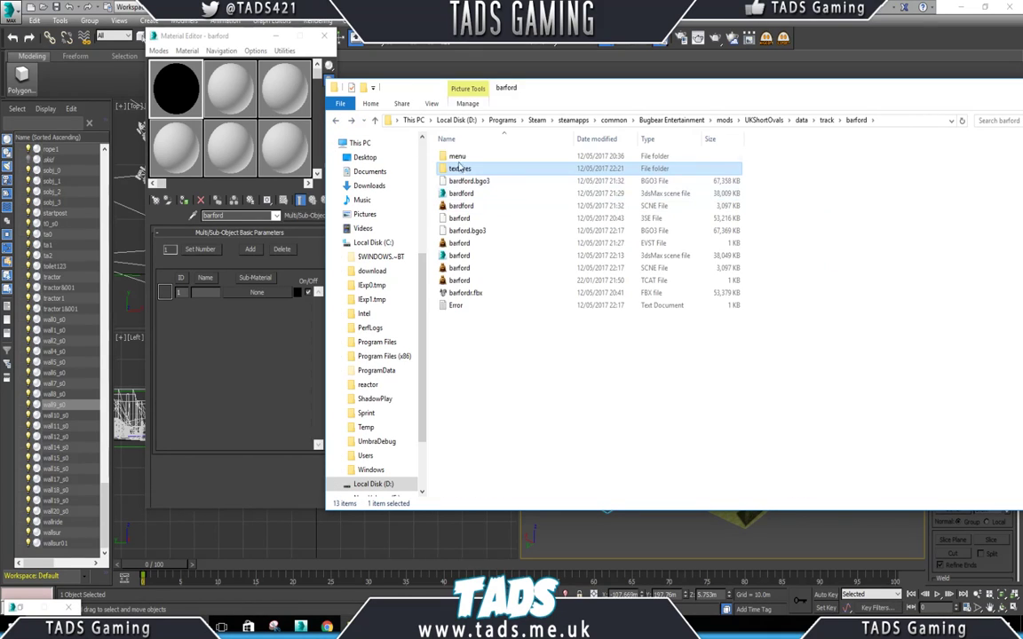
{"action": "double_click", "coordinate": [451, 167]}
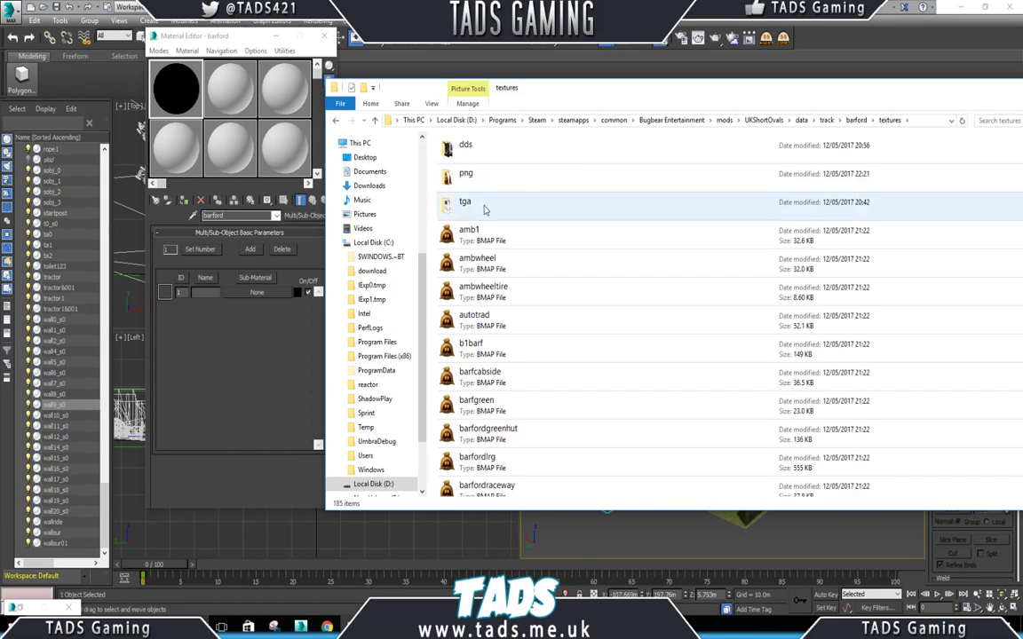
{"action": "scroll", "coordinate": [485, 211], "scroll_direction": "up", "scroll_amount": 4, "text": "ctrl"}
{"action": "scroll", "coordinate": [489, 213], "scroll_direction": "down", "scroll_amount": 1, "text": "ctrl"}
{"action": "scroll", "coordinate": [488, 213], "scroll_direction": "down", "scroll_amount": 1, "text": "ctrl"}
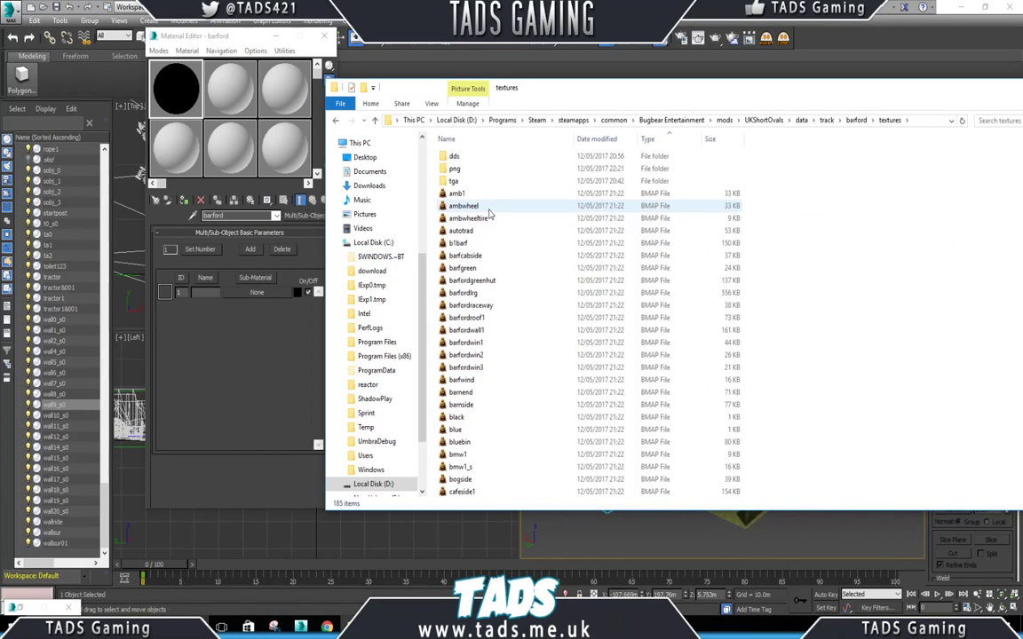
{"action": "double_click", "coordinate": [455, 168]}
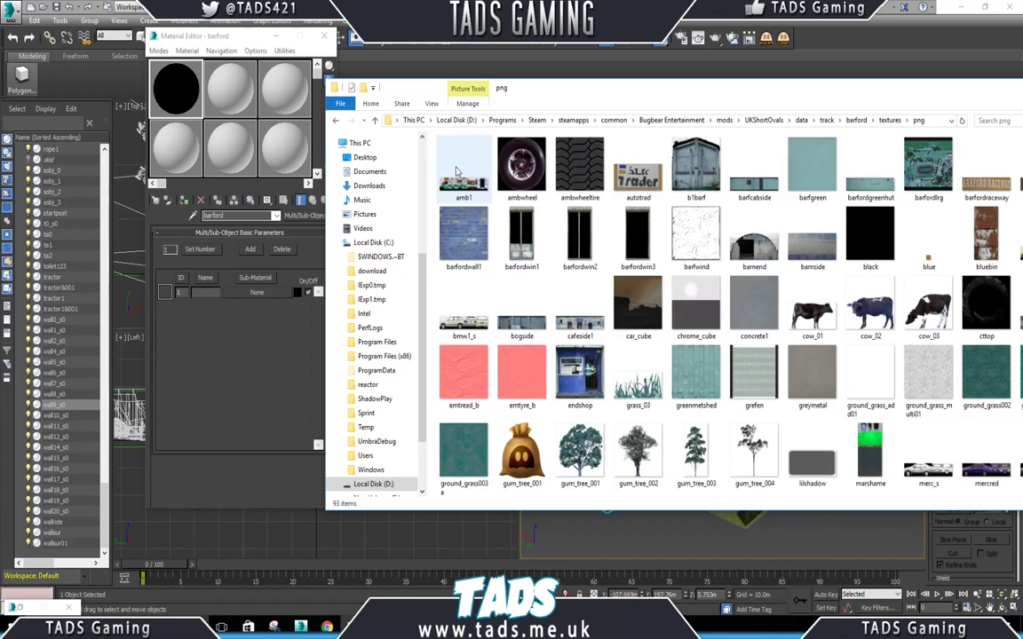
{"action": "left_click_drag", "start_coordinate": [554, 88], "coordinate": [439, 67]}
{"action": "scroll", "coordinate": [577, 321], "scroll_direction": "down", "scroll_amount": 4}
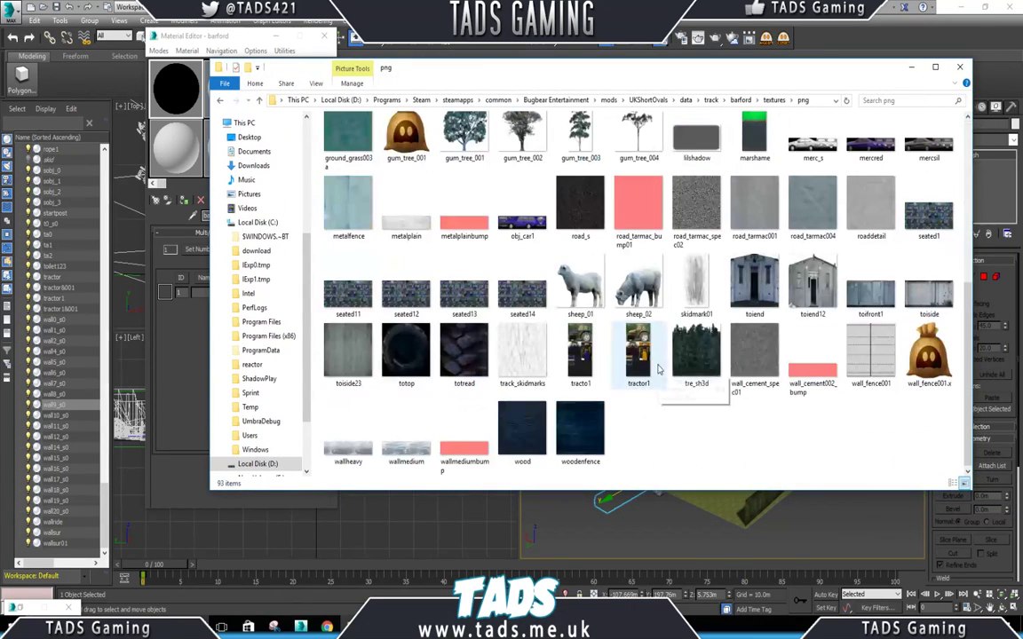
View the wall_fence001 image from the png folder at full size and close the preview.
{"action": "left_click", "coordinate": [871, 361]}
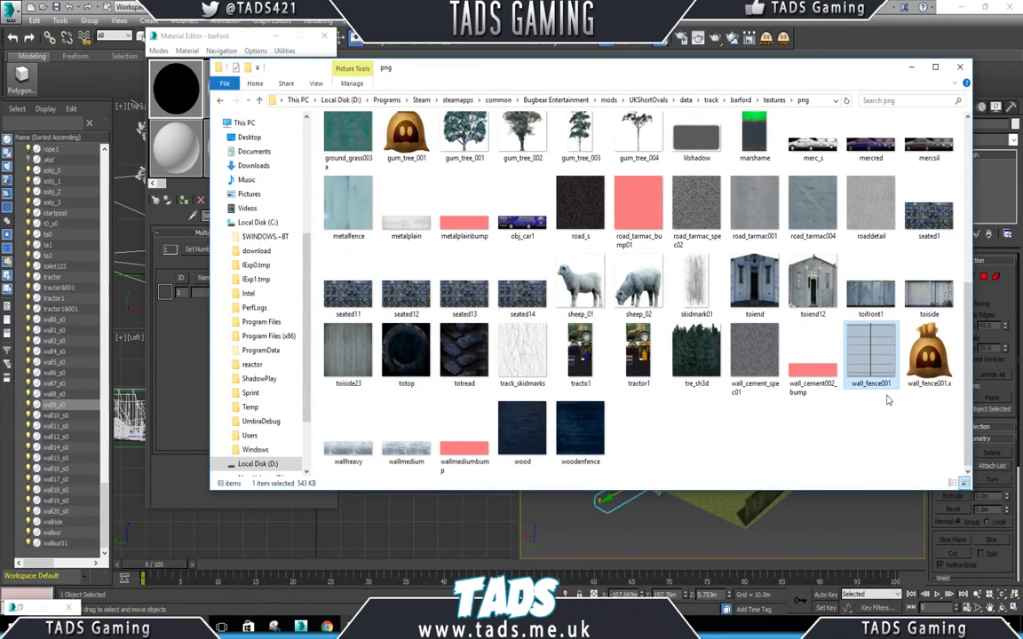
{"action": "double_click", "coordinate": [872, 364]}
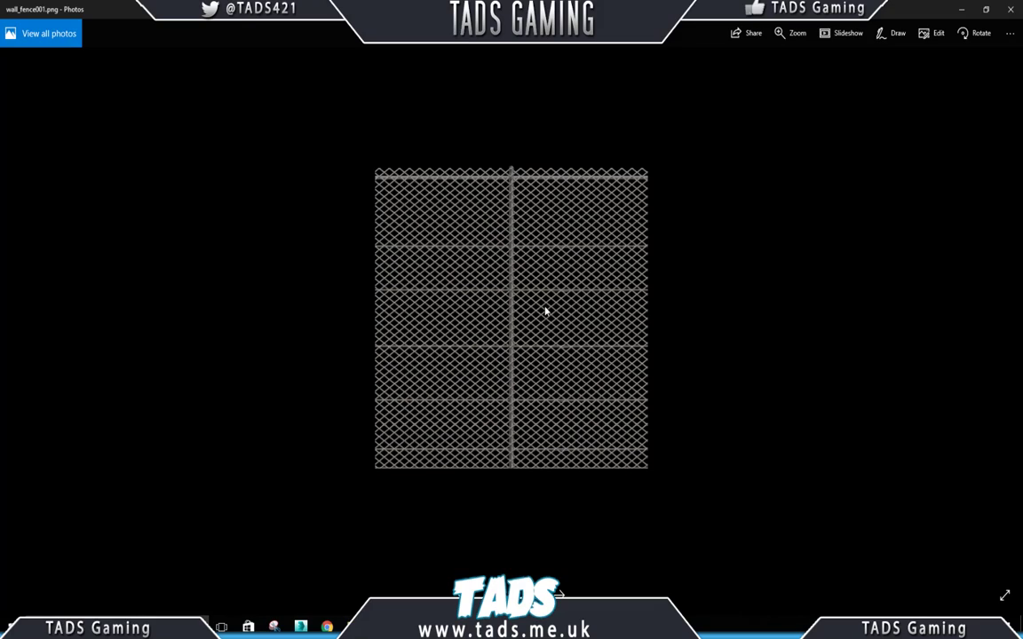
{"action": "left_click", "coordinate": [1012, 11]}
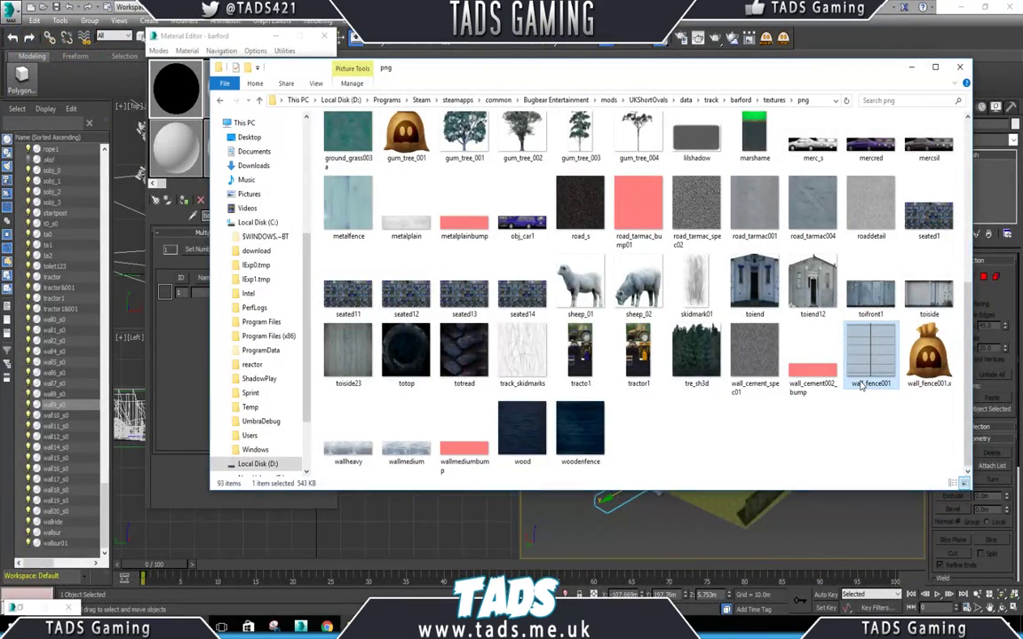
Delete the wall_fence001.x file from the png folder and rename the wall_fence001 image wall_fence001_c5.
{"action": "left_click", "coordinate": [924, 379]}
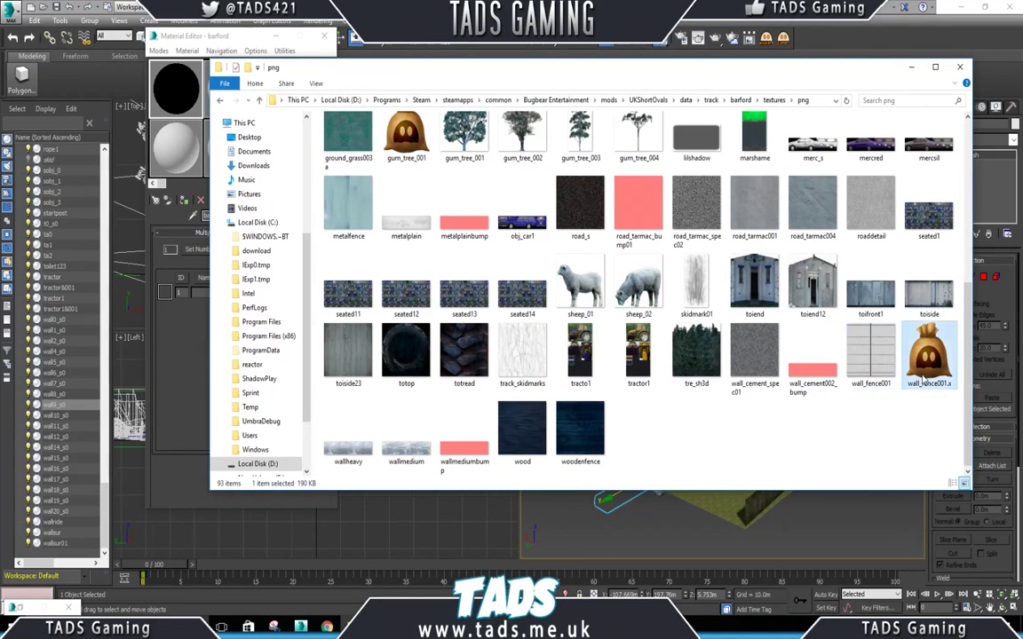
{"action": "key", "text": "Delete"}
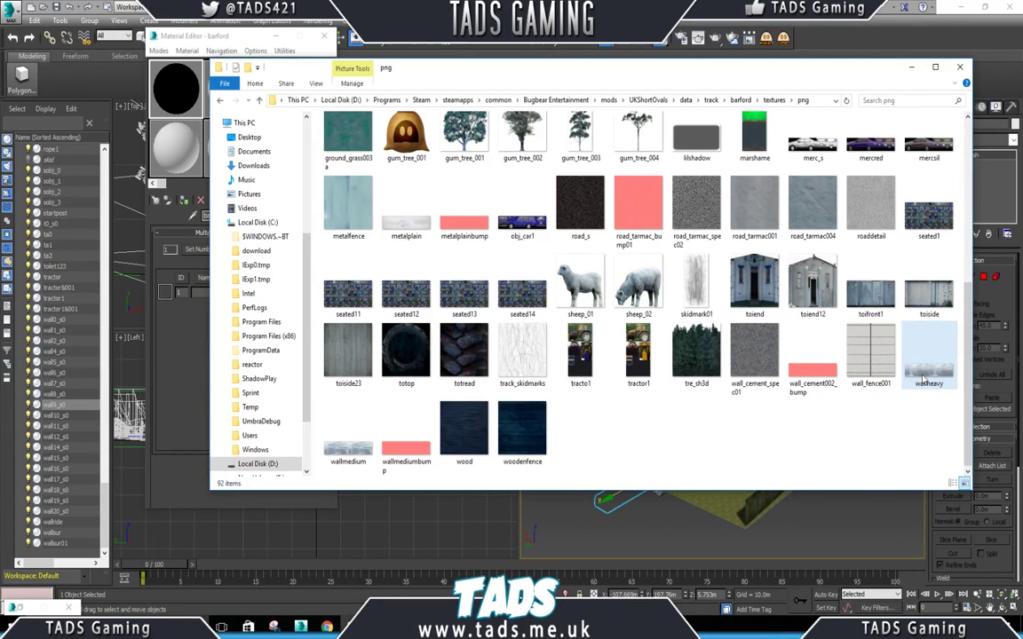
{"action": "left_click", "coordinate": [871, 380]}
{"action": "left_click", "coordinate": [872, 382]}
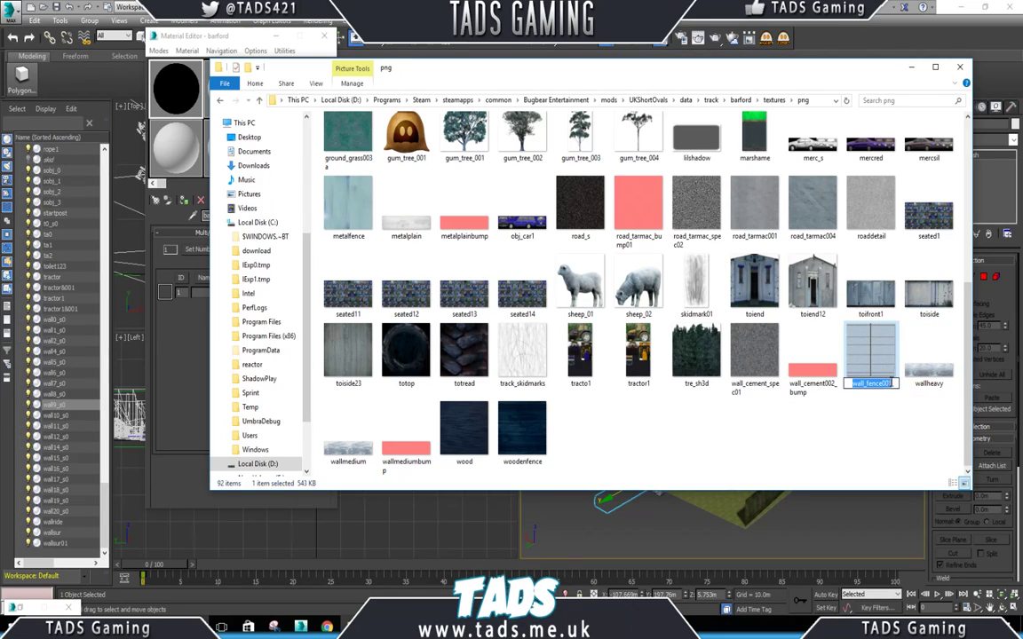
{"action": "left_click", "coordinate": [892, 382]}
{"action": "type", "text": "_c5"}
{"action": "key", "text": "Return"}
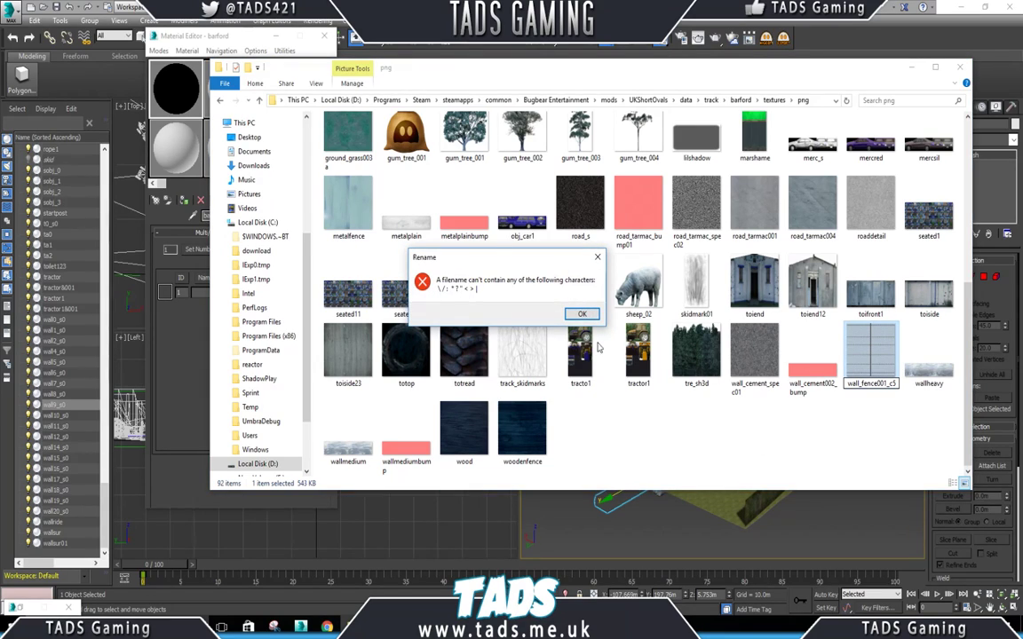
{"action": "left_click", "coordinate": [581, 315]}
{"action": "left_click", "coordinate": [865, 384]}
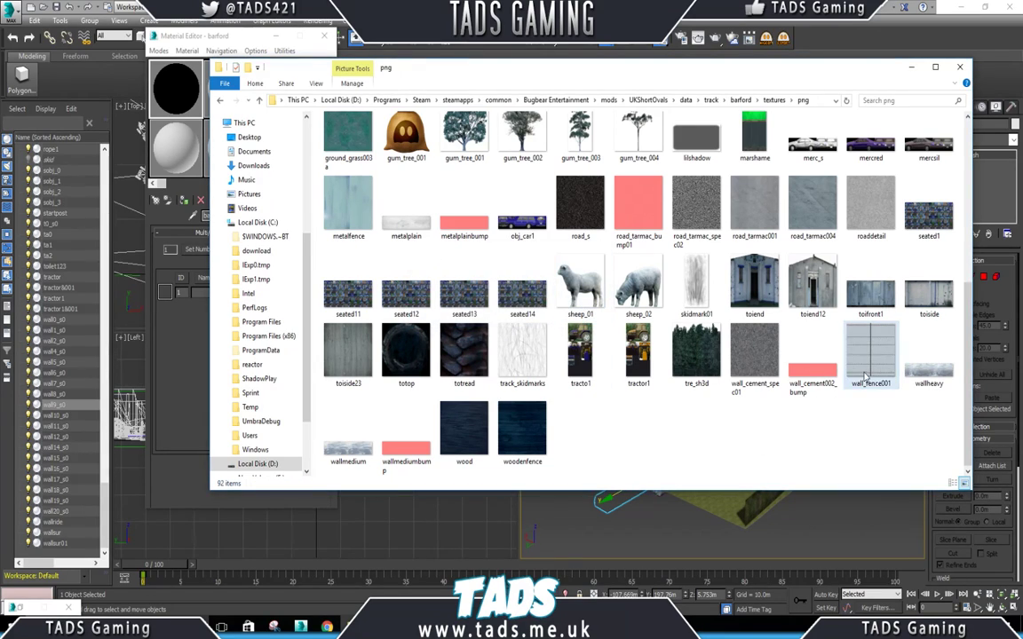
{"action": "left_click", "coordinate": [865, 383]}
{"action": "left_click", "coordinate": [889, 383]}
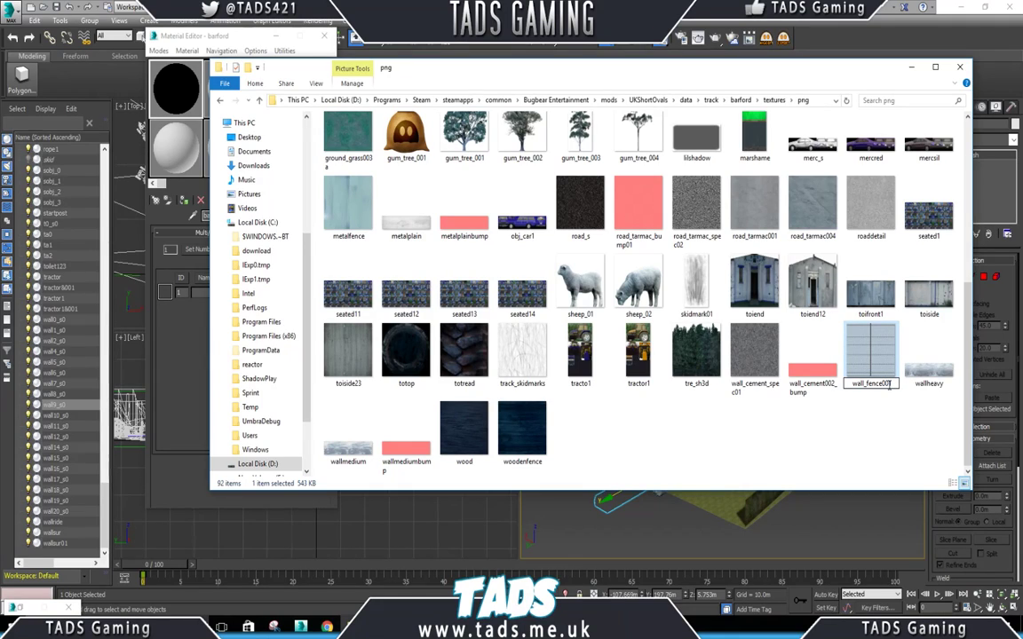
{"action": "type", "text": "_c5"}
{"action": "key", "text": "Return"}
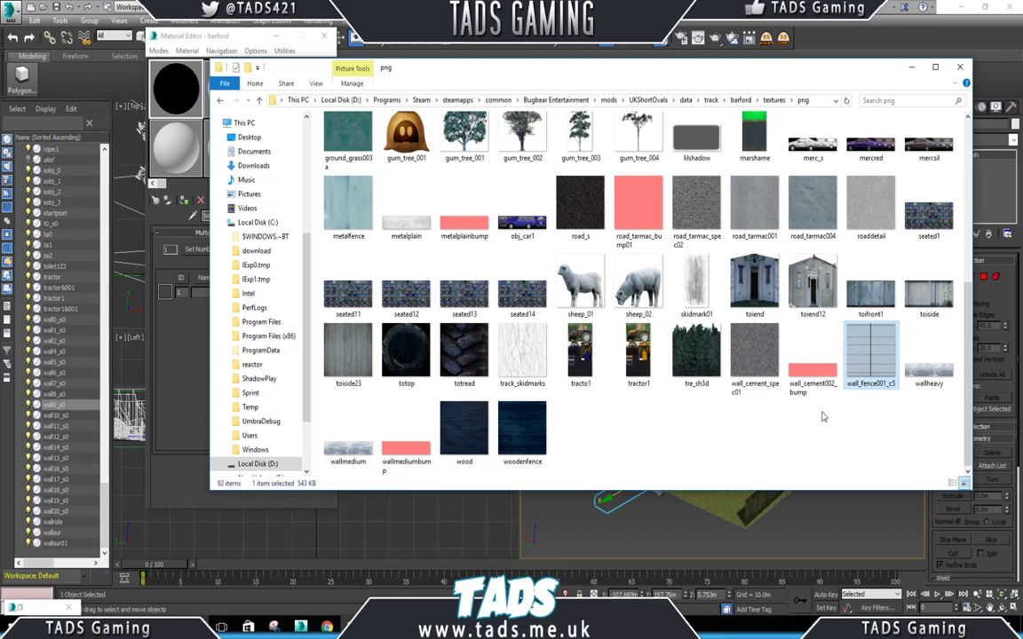
Bring up the Breckfest.v1.5.0 folder beside the png folder and convert the wall_fence001_c5 image with Breckfest.
{"action": "left_click", "coordinate": [354, 626]}
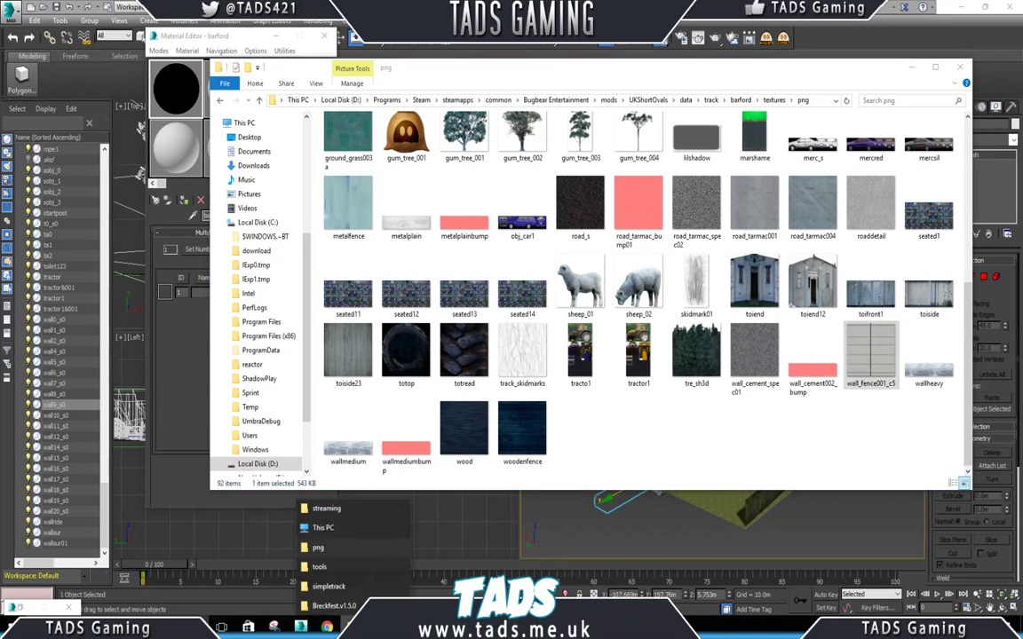
{"action": "left_click", "coordinate": [341, 564]}
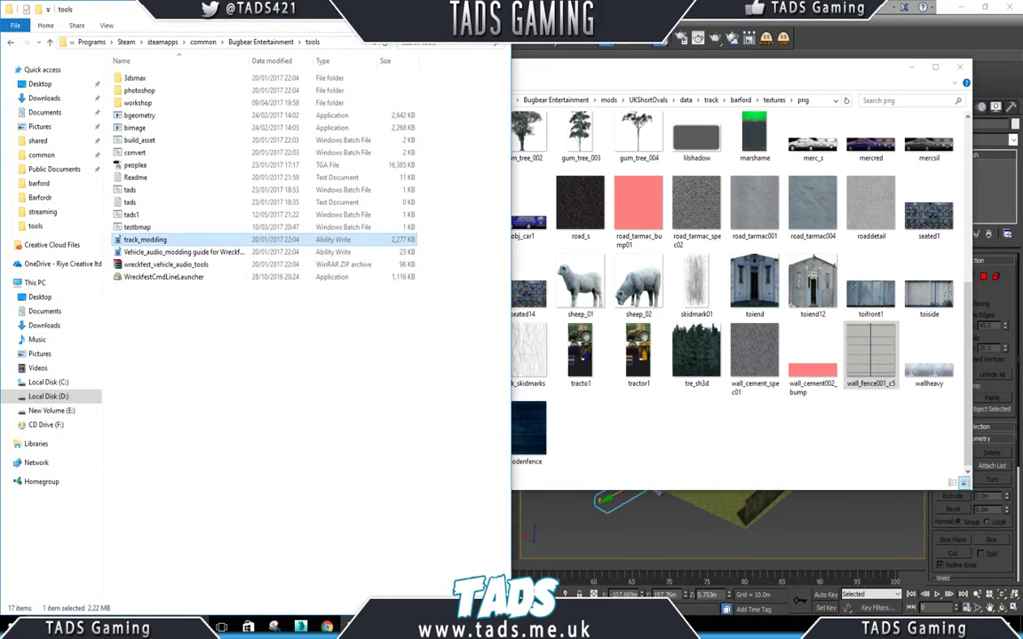
{"action": "left_click", "coordinate": [449, 7]}
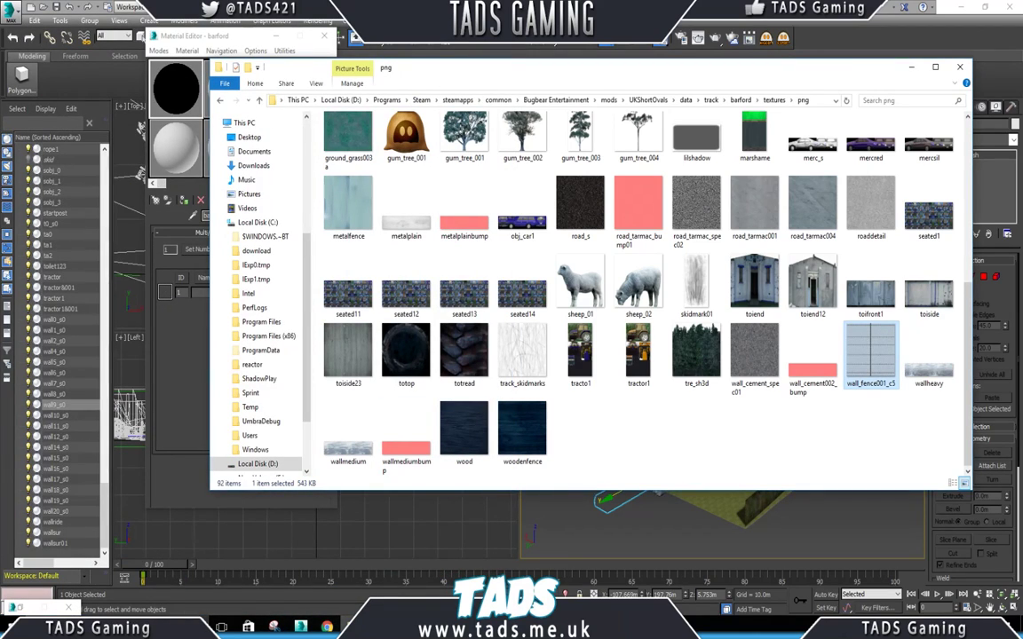
{"action": "left_click", "coordinate": [354, 627]}
{"action": "left_click", "coordinate": [334, 605]}
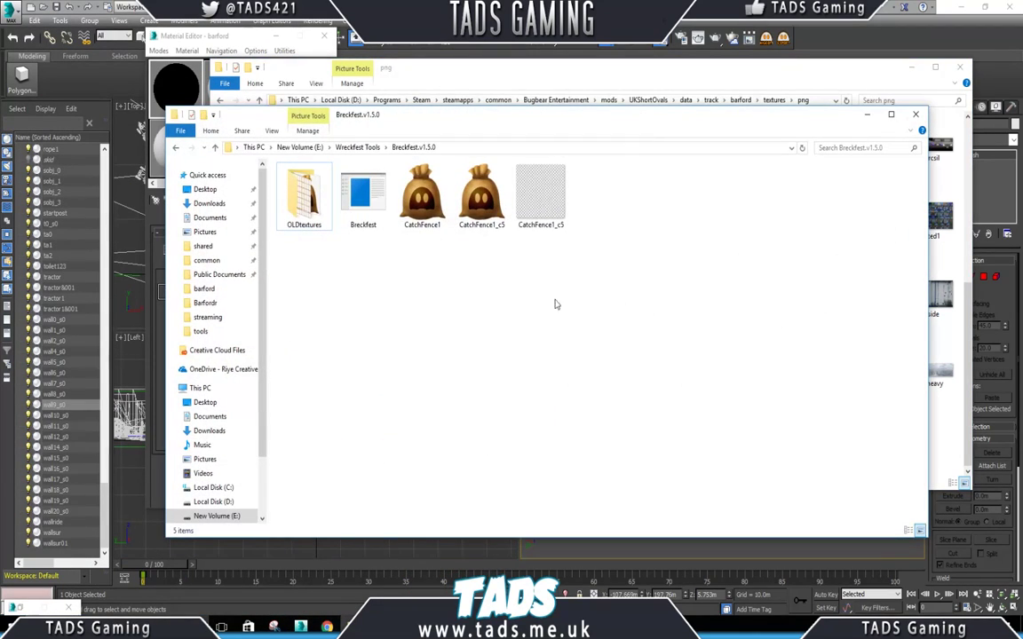
{"action": "left_click_drag", "start_coordinate": [621, 115], "coordinate": [539, 128]}
{"action": "left_click", "coordinate": [868, 348]}
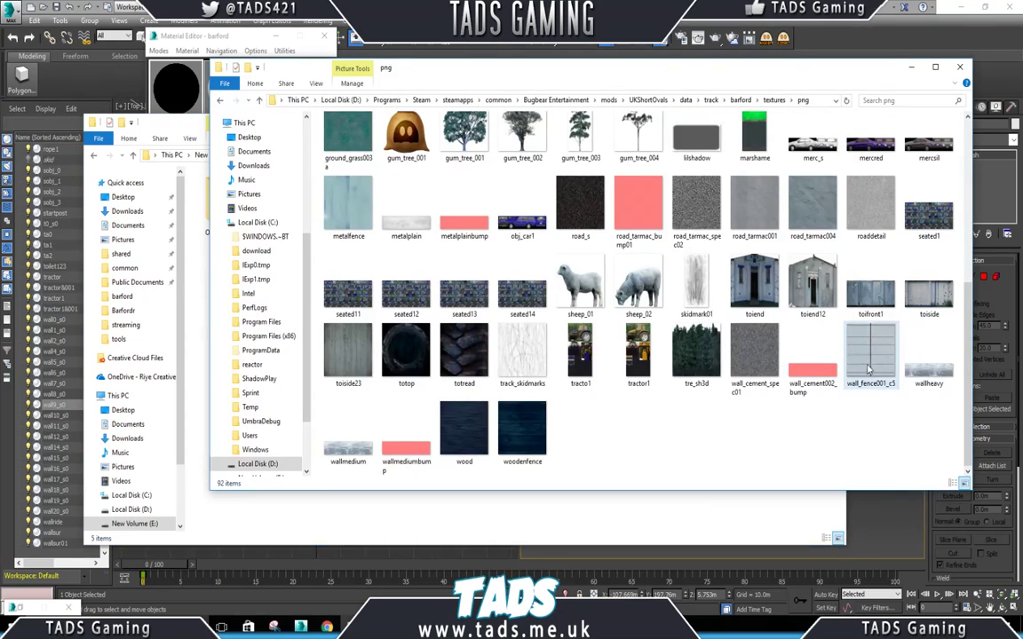
{"action": "left_click_drag", "start_coordinate": [497, 68], "coordinate": [933, 96]}
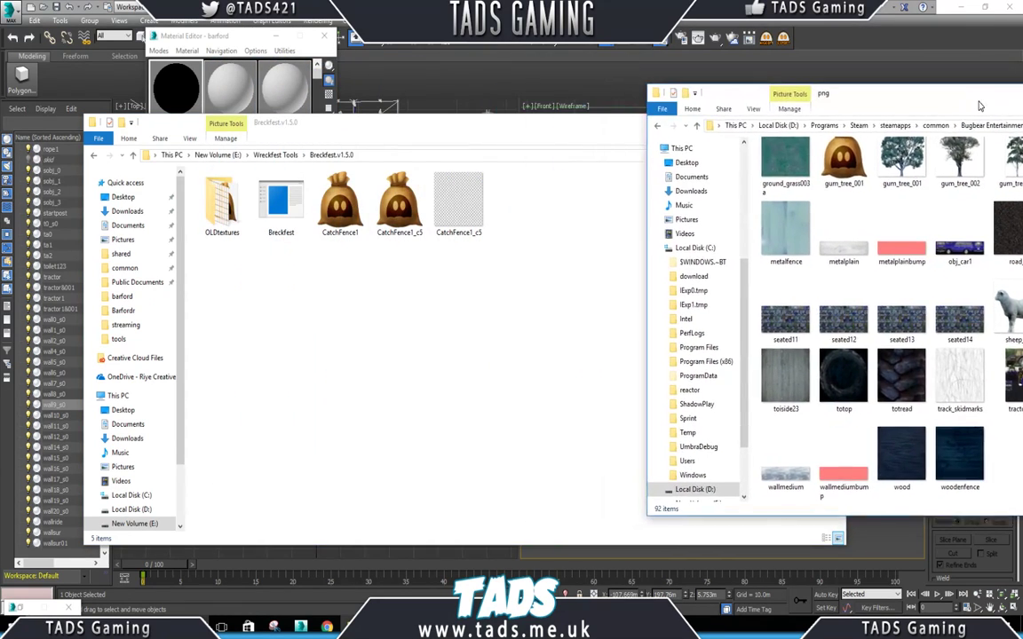
{"action": "left_click_drag", "start_coordinate": [1020, 381], "coordinate": [296, 216]}
Rename the converted BMAP file in the png folder wall_fence001_c5, removing the .x ending.
{"action": "left_click_drag", "start_coordinate": [1020, 103], "coordinate": [528, 95]}
{"action": "left_click", "coordinate": [677, 404]}
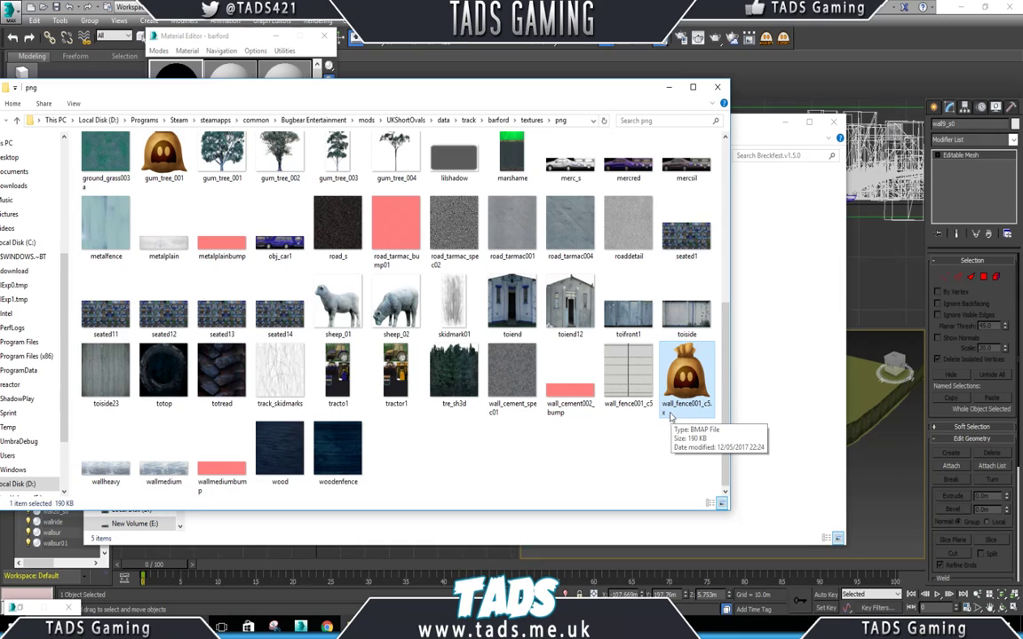
{"action": "left_click", "coordinate": [702, 408]}
{"action": "left_click", "coordinate": [714, 405]}
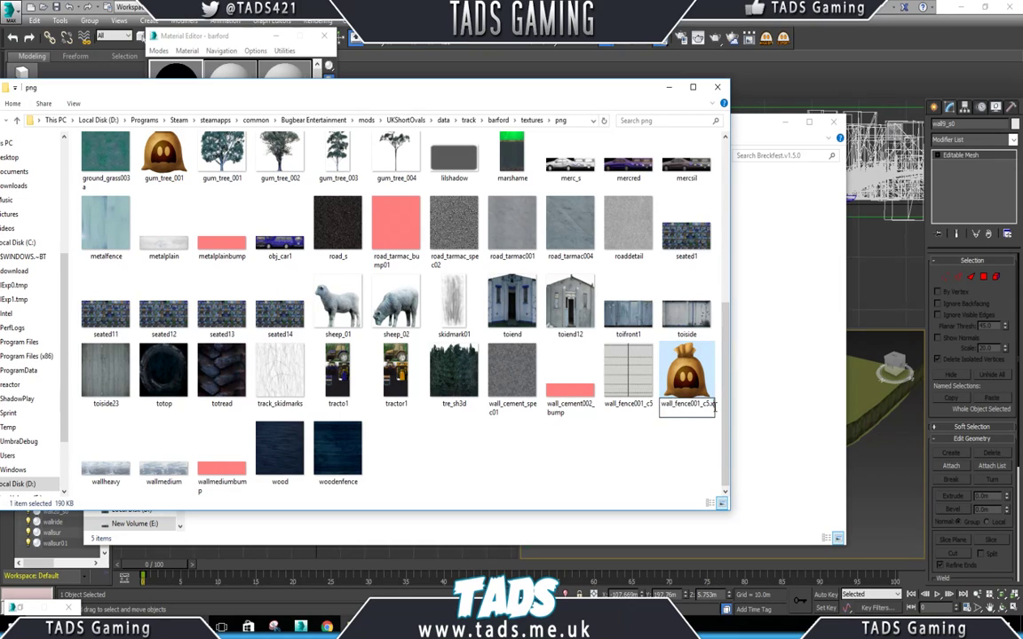
{"action": "key", "text": "BackSpace"}
{"action": "key", "text": "BackSpace"}
{"action": "key", "text": "Return"}
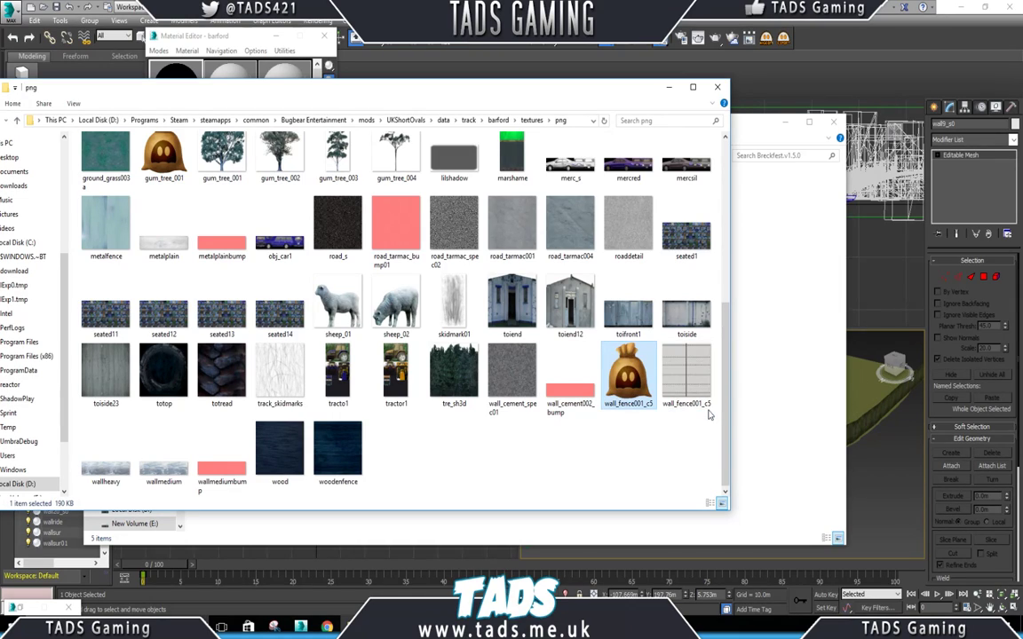
Copy the wall_fence001_c5 BMAP into the barford textures folder and delete the old wall_fence001 BMAP there.
{"action": "right_click", "coordinate": [637, 388]}
{"action": "left_click", "coordinate": [665, 320]}
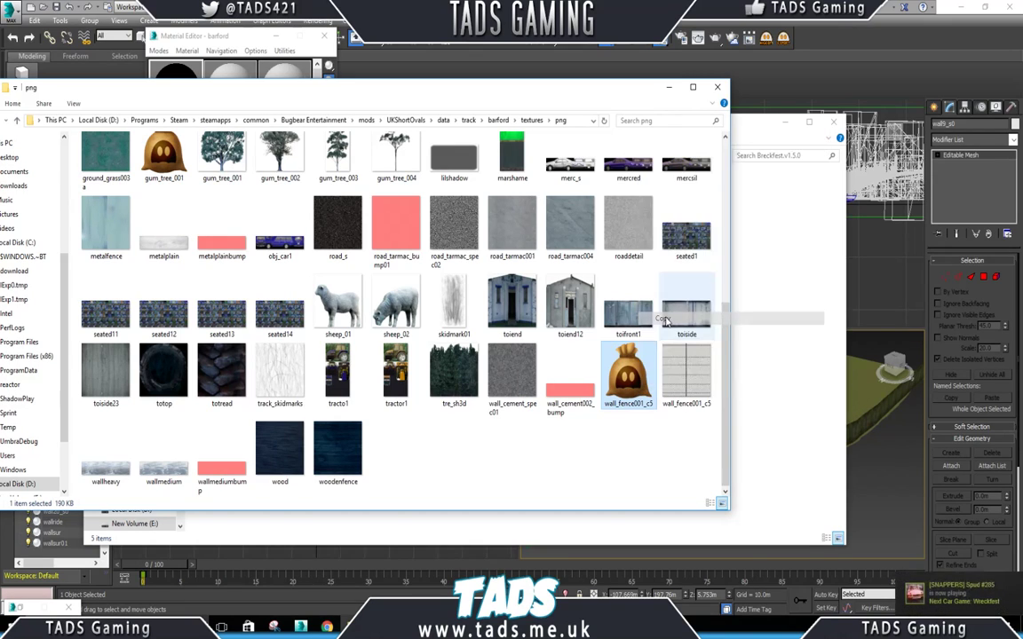
{"action": "left_click_drag", "start_coordinate": [160, 84], "coordinate": [287, 84]}
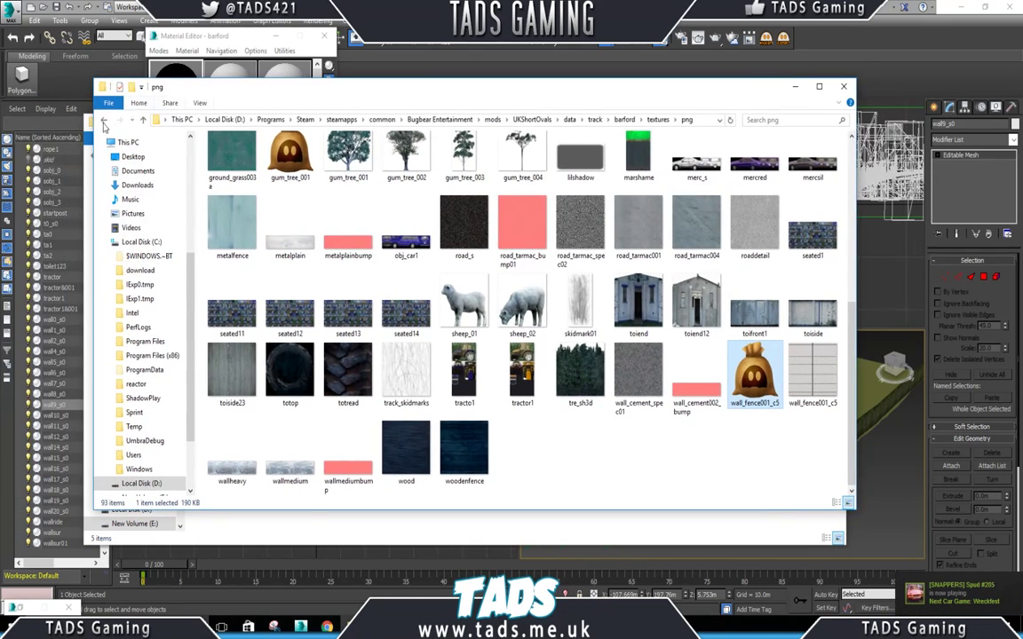
{"action": "left_click", "coordinate": [103, 119]}
{"action": "right_click", "coordinate": [643, 329]}
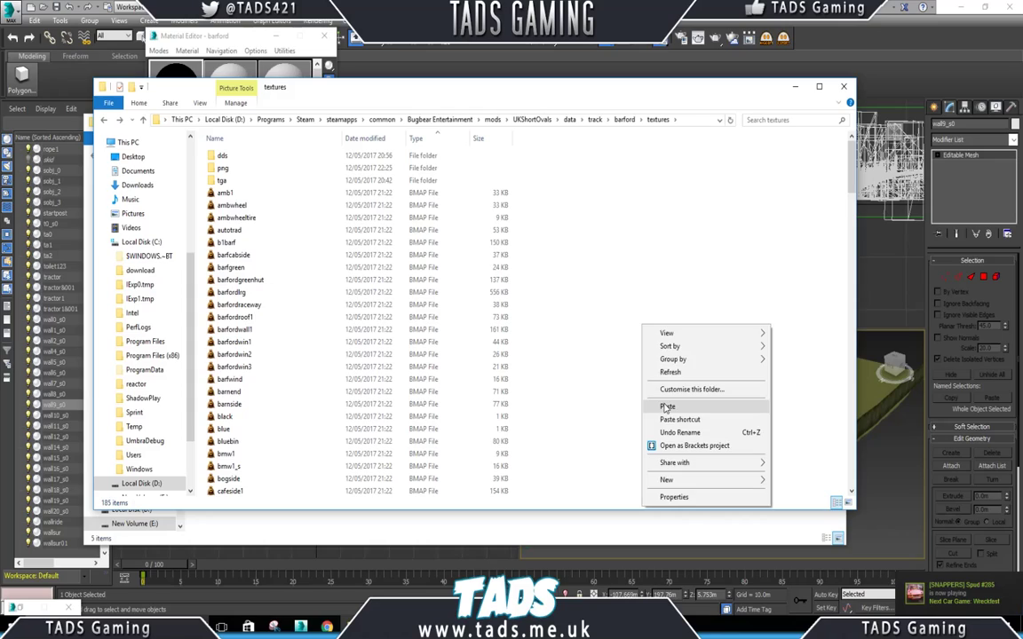
{"action": "left_click", "coordinate": [635, 405]}
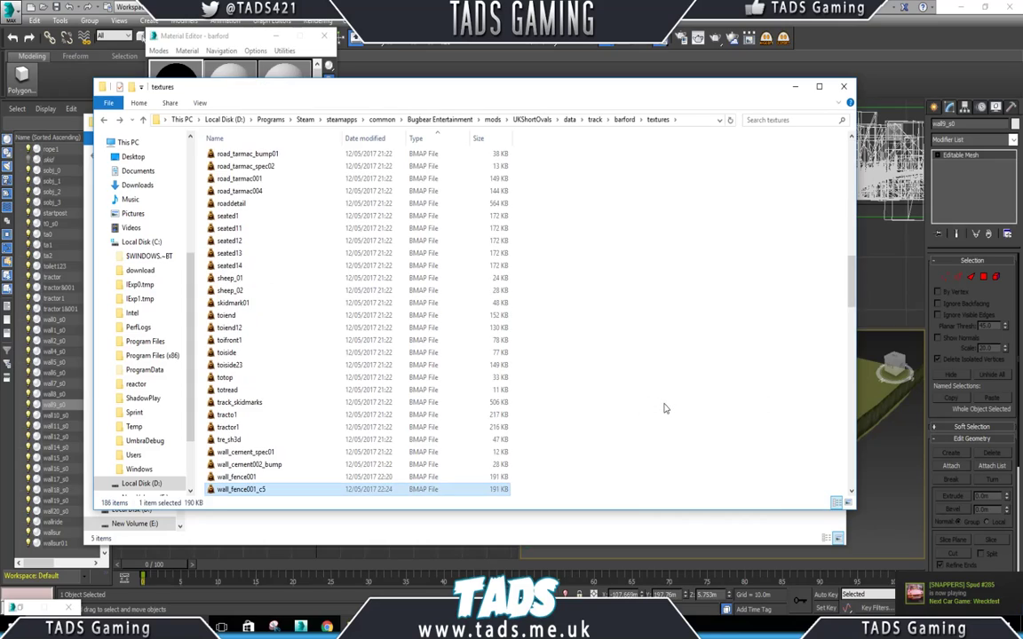
{"action": "left_click", "coordinate": [237, 478]}
{"action": "key", "text": "Delete"}
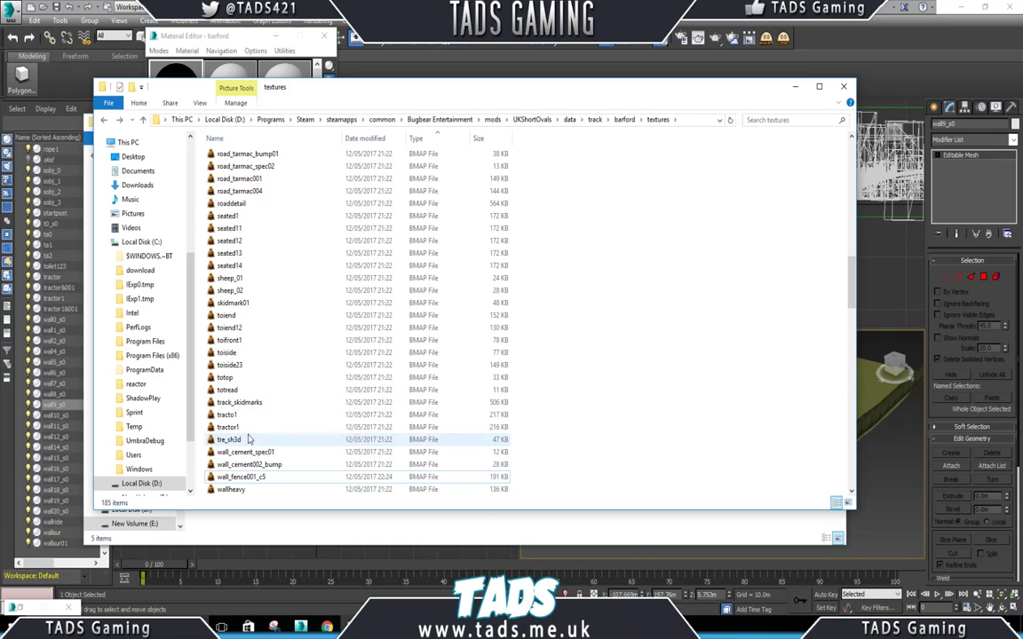
Rename the wall_fence001 TGA file in the barford textures folder wall_fence001_c5.
{"action": "scroll", "coordinate": [267, 442], "scroll_direction": "down", "scroll_amount": 3}
{"action": "scroll", "coordinate": [266, 441], "scroll_direction": "down", "scroll_amount": 20}
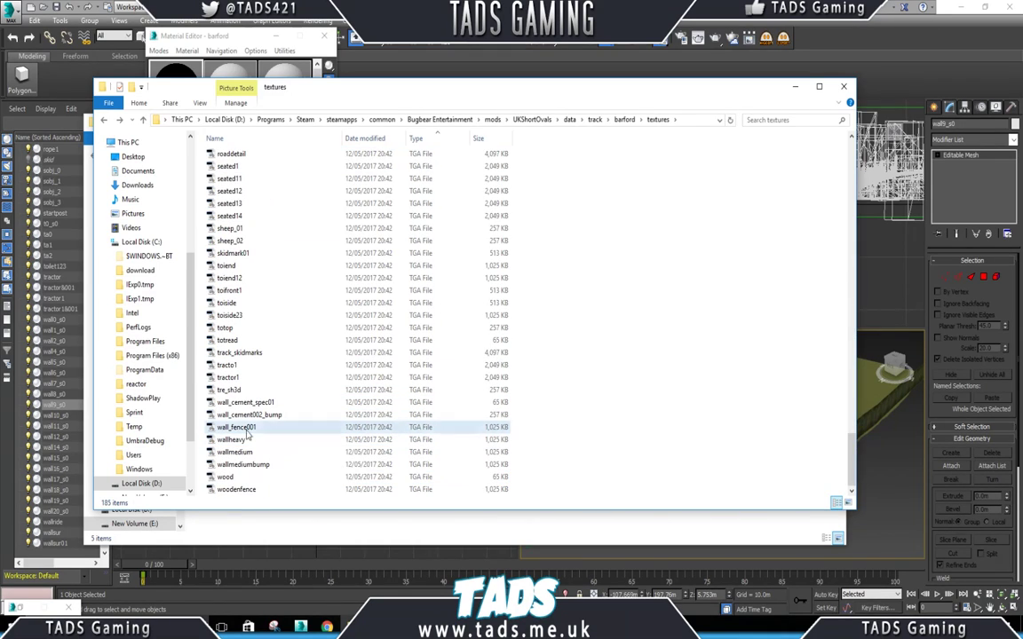
{"action": "left_click", "coordinate": [249, 431]}
{"action": "left_click", "coordinate": [245, 431]}
{"action": "left_click", "coordinate": [265, 431]}
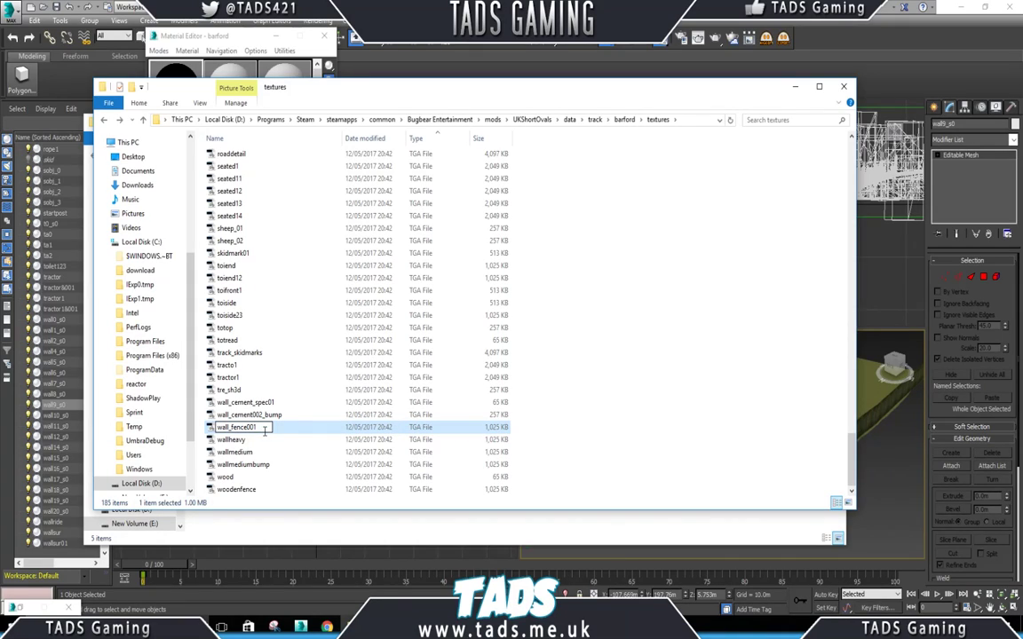
{"action": "type", "text": "_c5"}
{"action": "key", "text": "Return"}
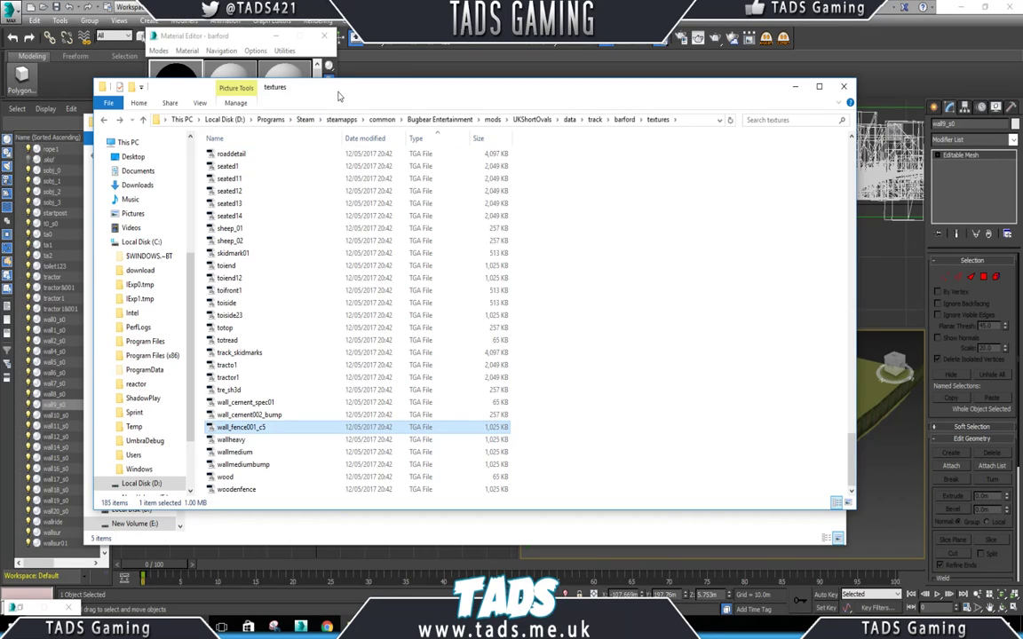
Switch back to 3ds Max and name sub-material 1 of the barford material wallfence001.
{"action": "left_click_drag", "start_coordinate": [337, 95], "coordinate": [1022, 98]}
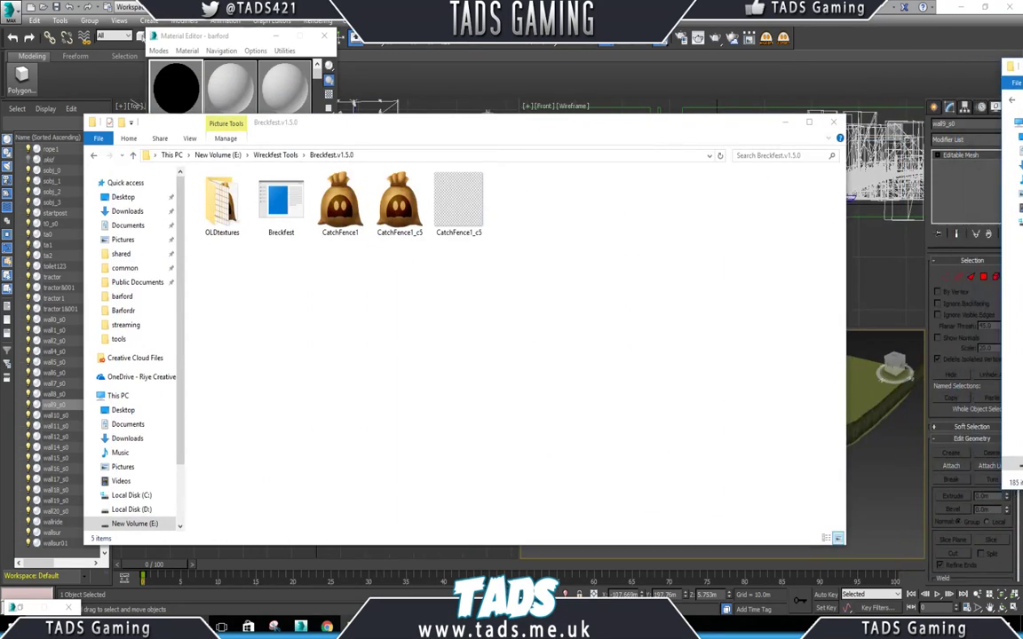
{"action": "left_click", "coordinate": [784, 122]}
{"action": "left_click", "coordinate": [204, 289]}
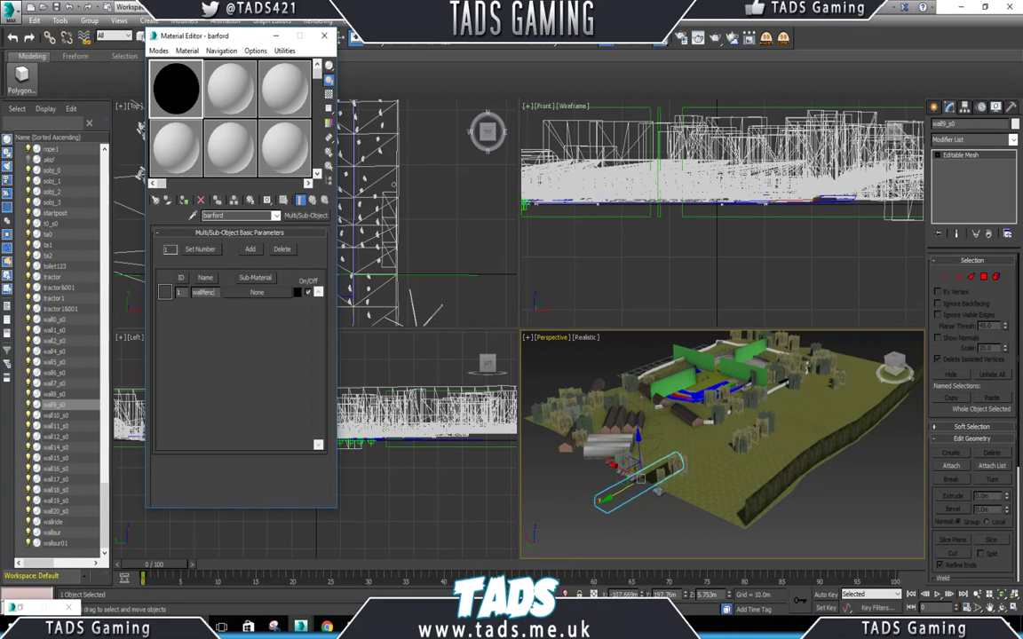
{"action": "double_click", "coordinate": [203, 291]}
{"action": "left_click", "coordinate": [253, 294]}
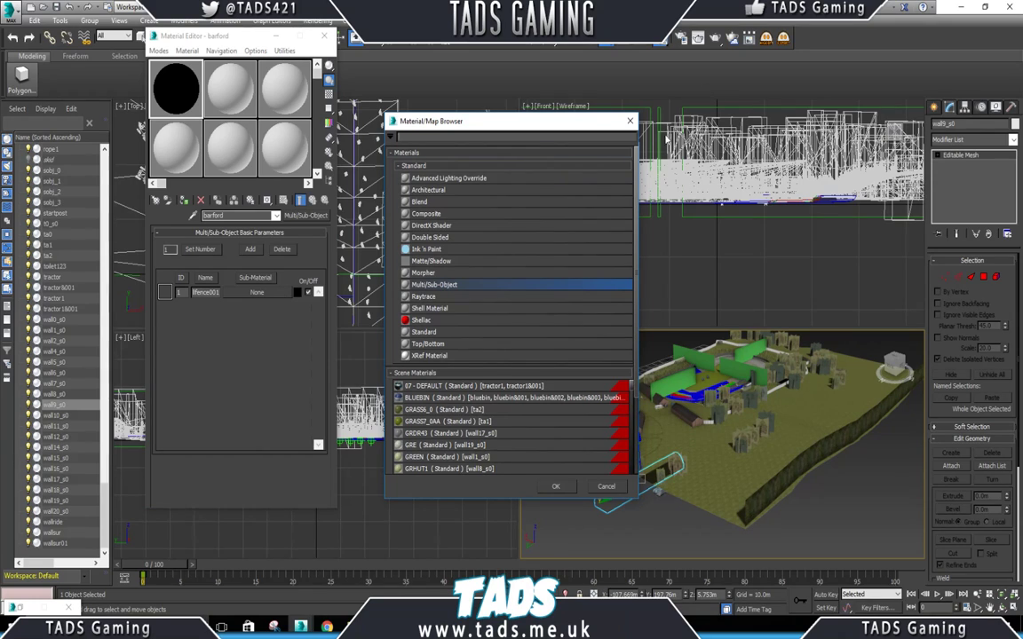
{"action": "left_click", "coordinate": [630, 123]}
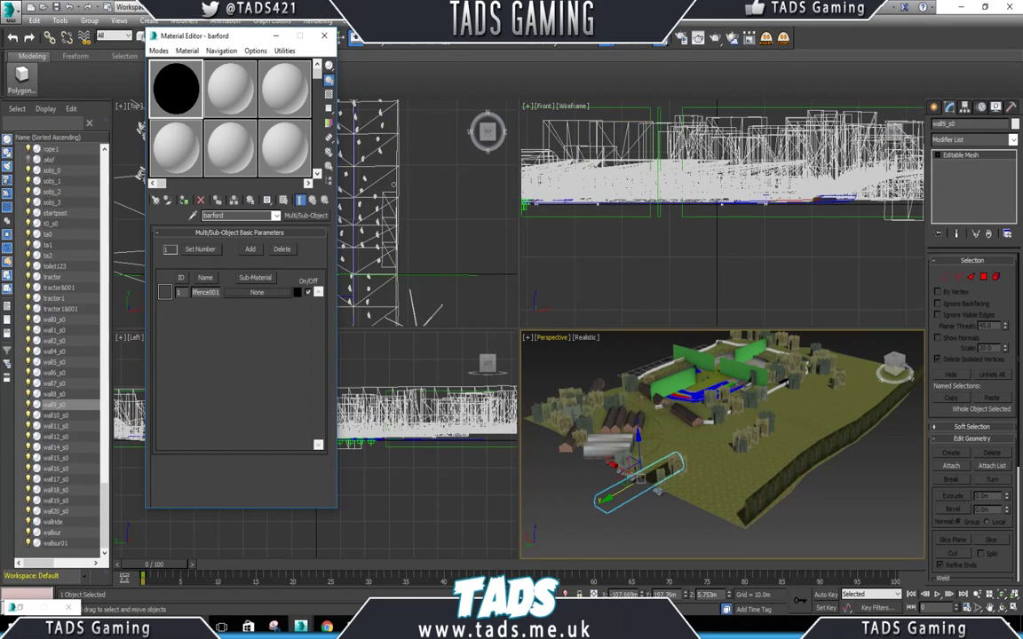
Assign the wall_fence001_c5 TGA from the textures folder to sub-material 1 and show that sub-material's map slots.
{"action": "left_click_drag", "start_coordinate": [1022, 109], "coordinate": [802, 76]}
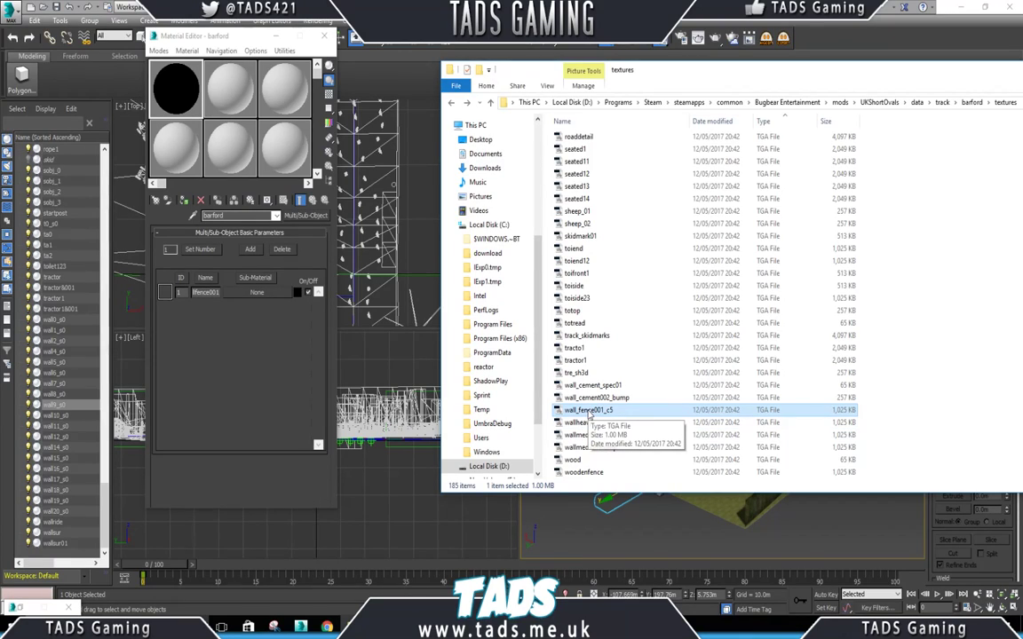
{"action": "left_click_drag", "start_coordinate": [589, 417], "coordinate": [265, 295]}
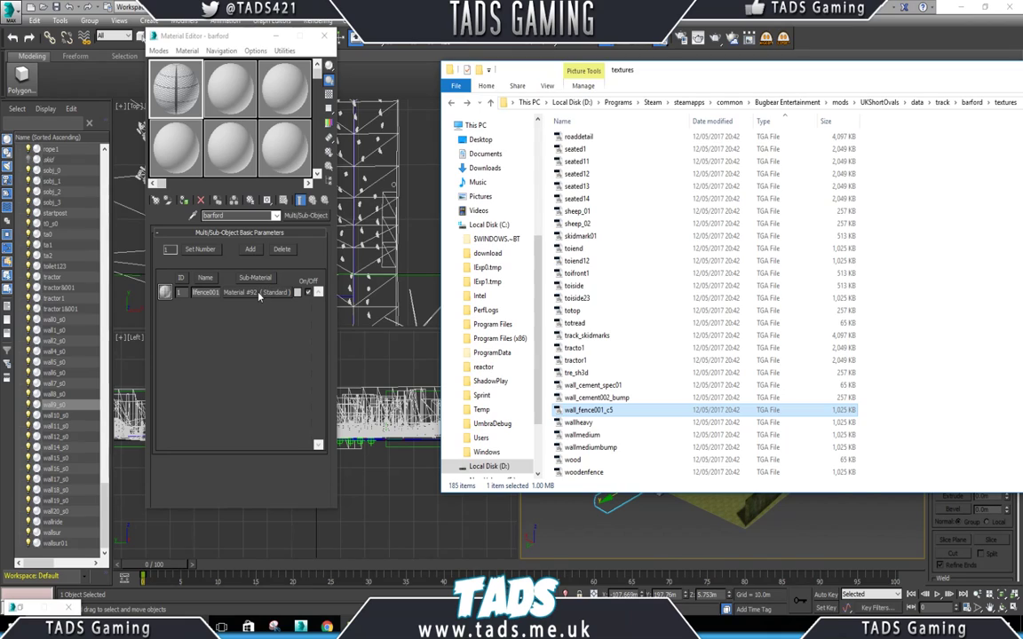
{"action": "left_click", "coordinate": [257, 293]}
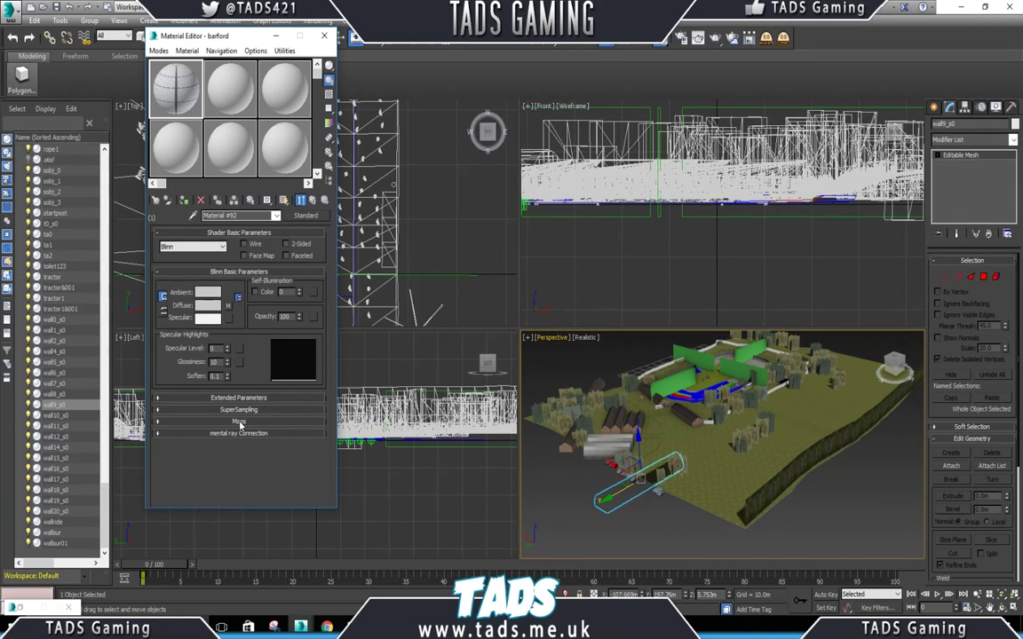
{"action": "left_click", "coordinate": [239, 423]}
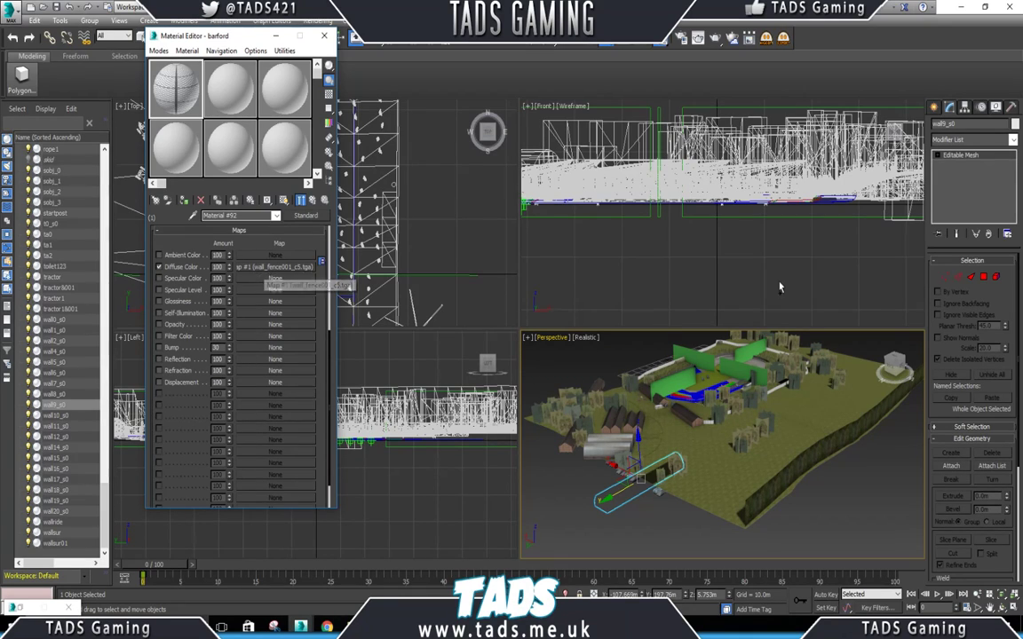
{"action": "left_click", "coordinate": [353, 626]}
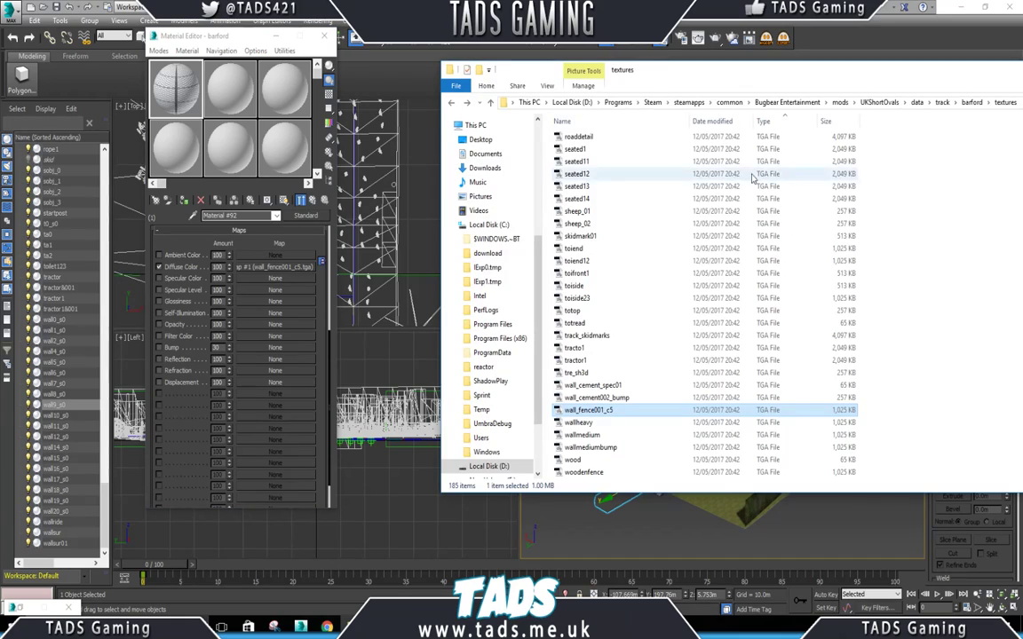
{"action": "left_click_drag", "start_coordinate": [603, 411], "coordinate": [255, 349]}
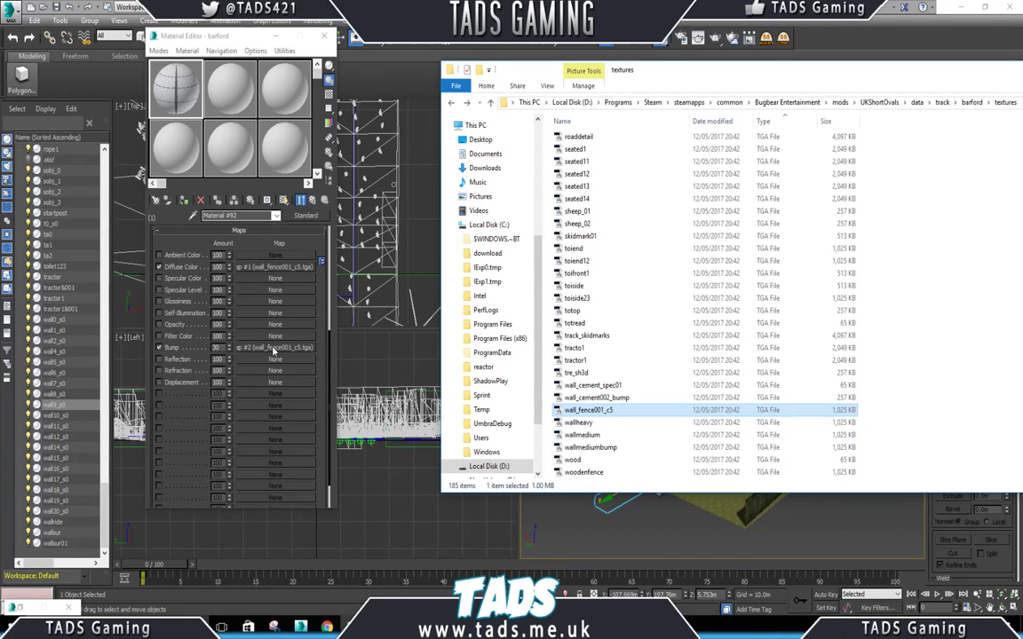
{"action": "right_click", "coordinate": [271, 349]}
{"action": "left_click", "coordinate": [296, 356]}
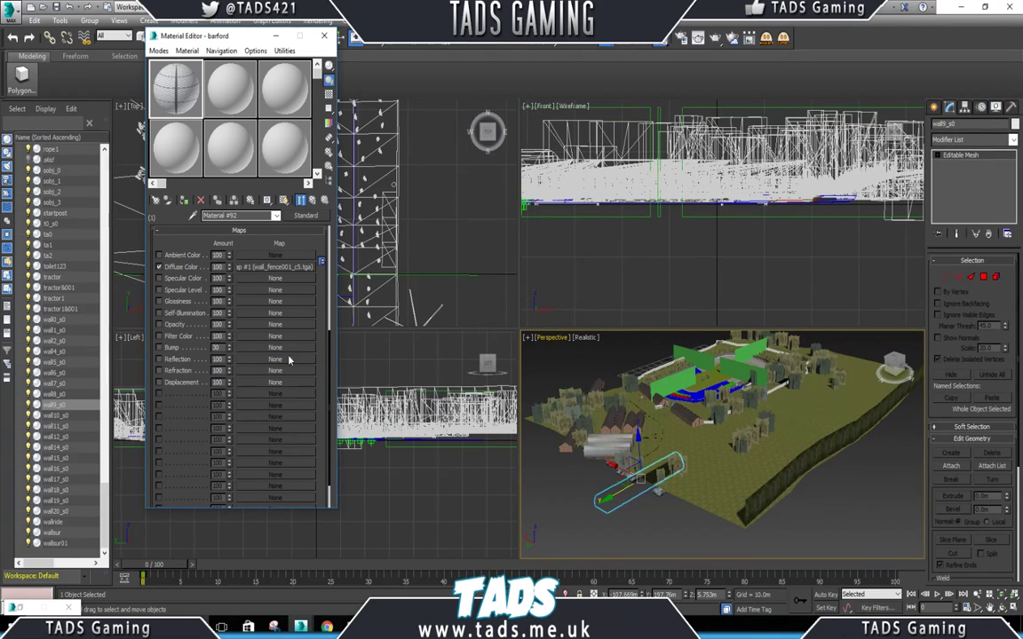
Assign the wall_fence001_c5 TGA from the textures folder to sub-material 1's Opacity map and return to 3ds Max.
{"action": "key", "text": "alt+Tab"}
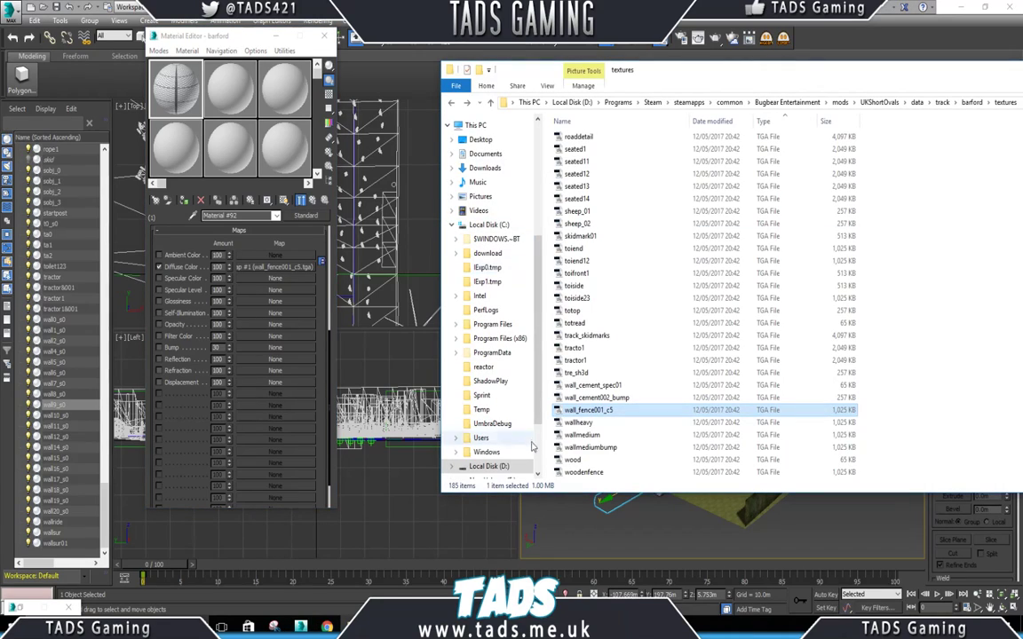
{"action": "left_click_drag", "start_coordinate": [588, 412], "coordinate": [273, 323]}
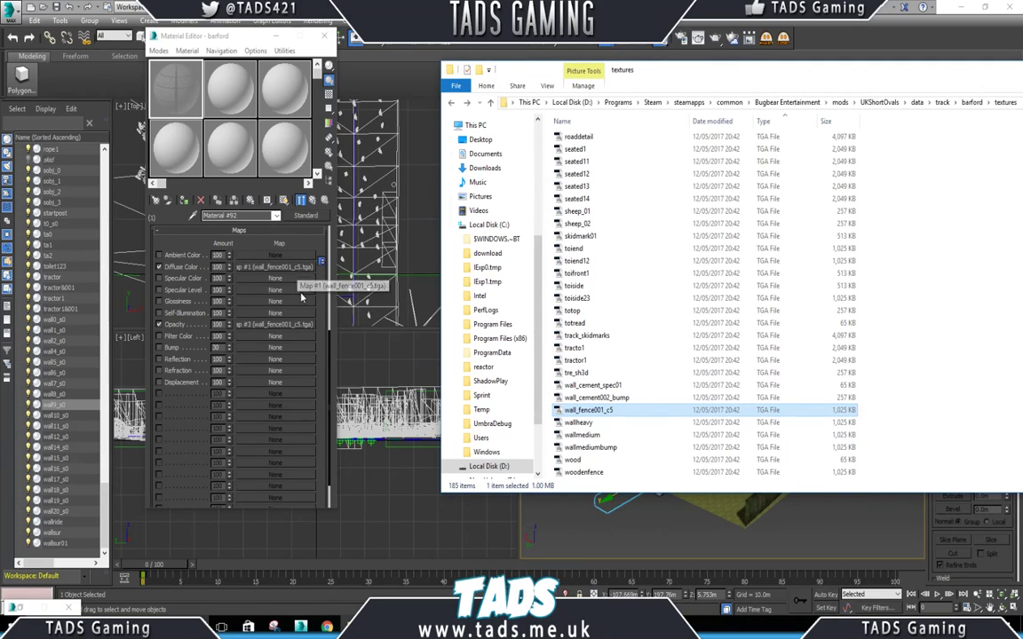
{"action": "left_click_drag", "start_coordinate": [954, 77], "coordinate": [857, 107]}
{"action": "left_click", "coordinate": [944, 95]}
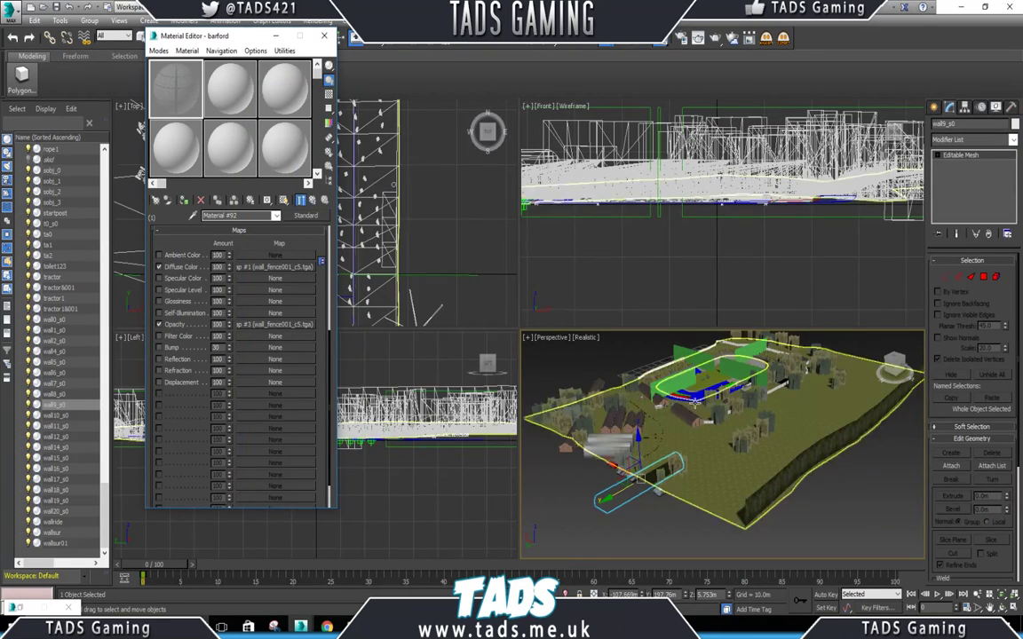
Find the fence object wall17_s0 around the track and rename it wallfence001.
{"action": "scroll", "coordinate": [697, 368], "scroll_direction": "up", "scroll_amount": 6}
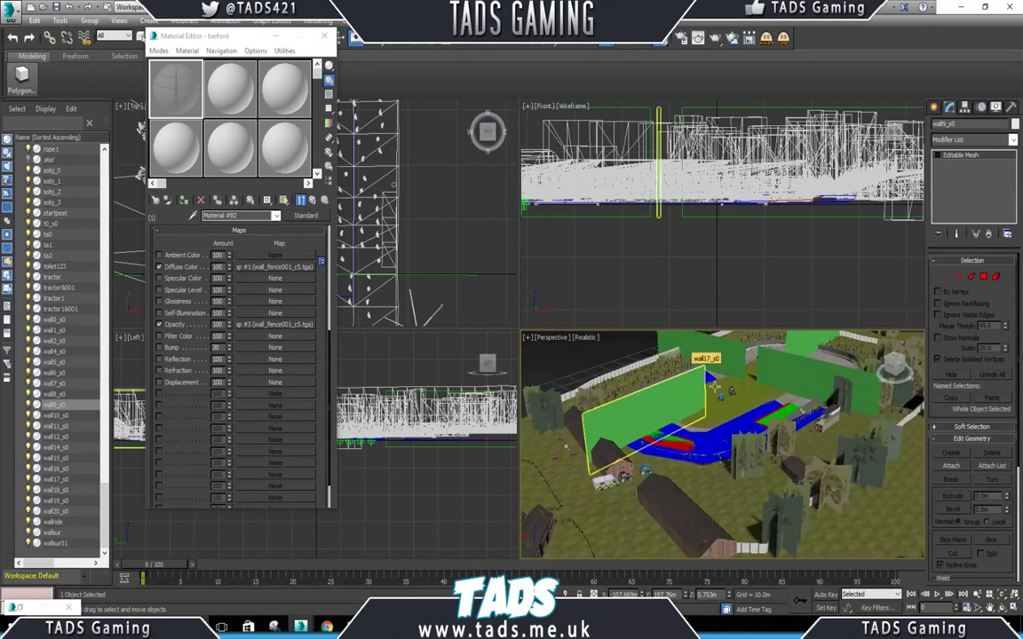
{"action": "scroll", "coordinate": [735, 400], "scroll_direction": "up", "scroll_amount": 1}
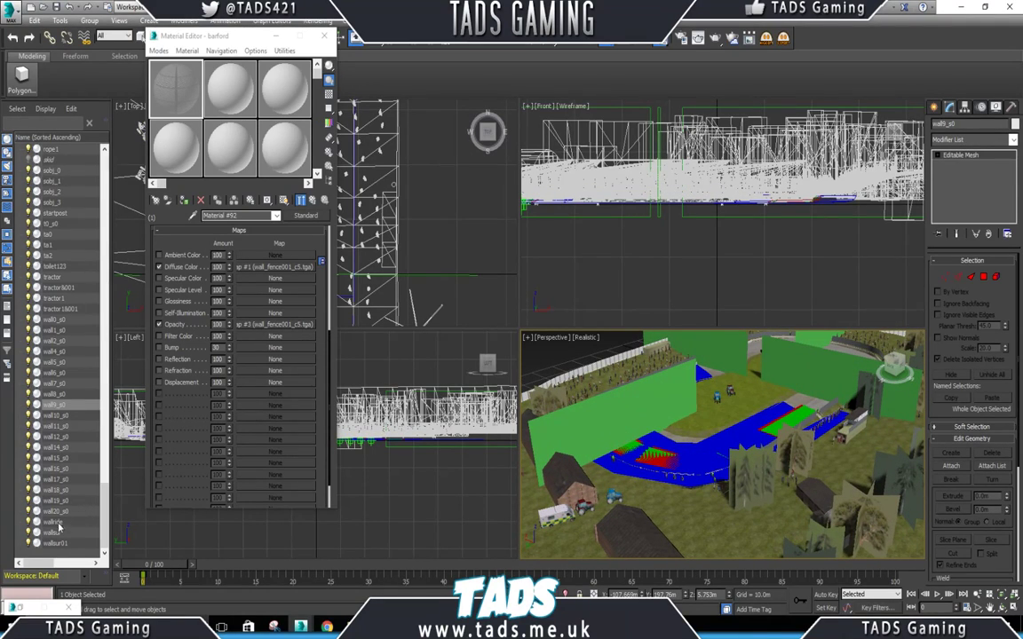
{"action": "left_click", "coordinate": [54, 320]}
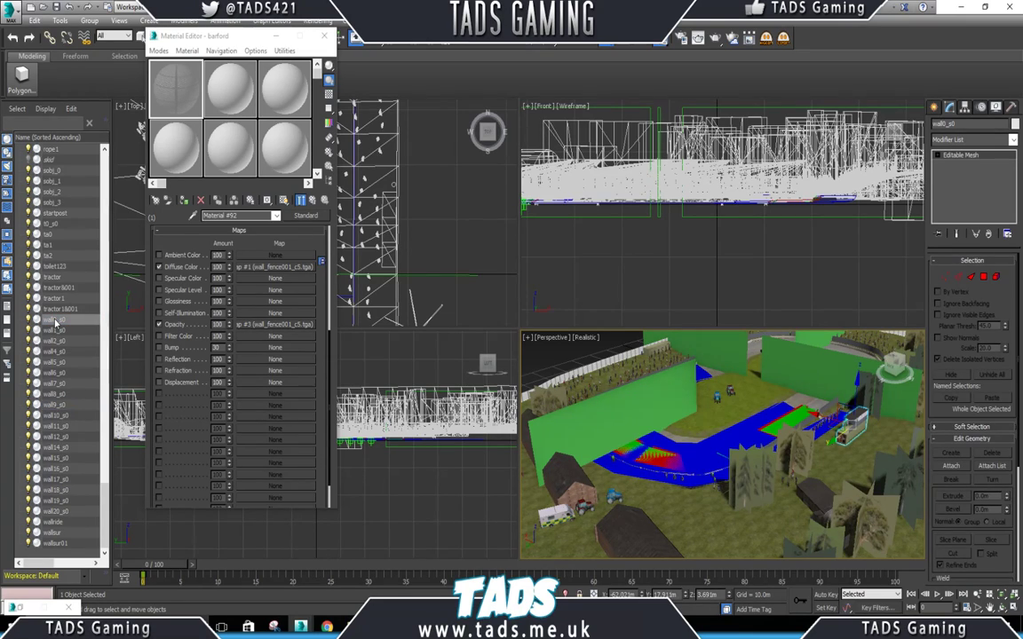
{"action": "left_click", "coordinate": [846, 350]}
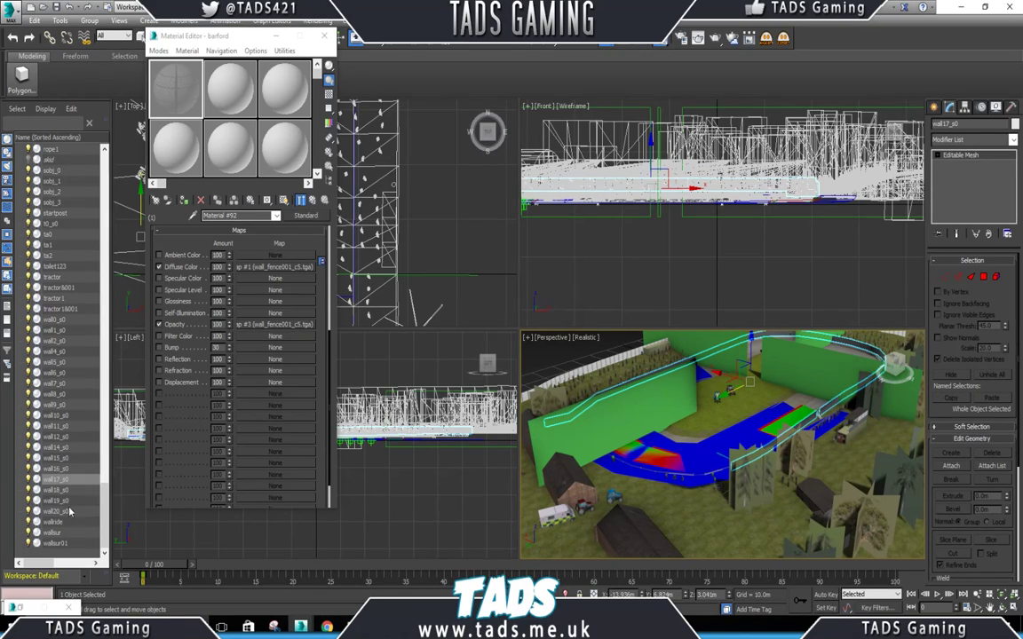
{"action": "left_click", "coordinate": [59, 479]}
{"action": "type", "text": "wallfence001"}
{"action": "key", "text": "Return"}
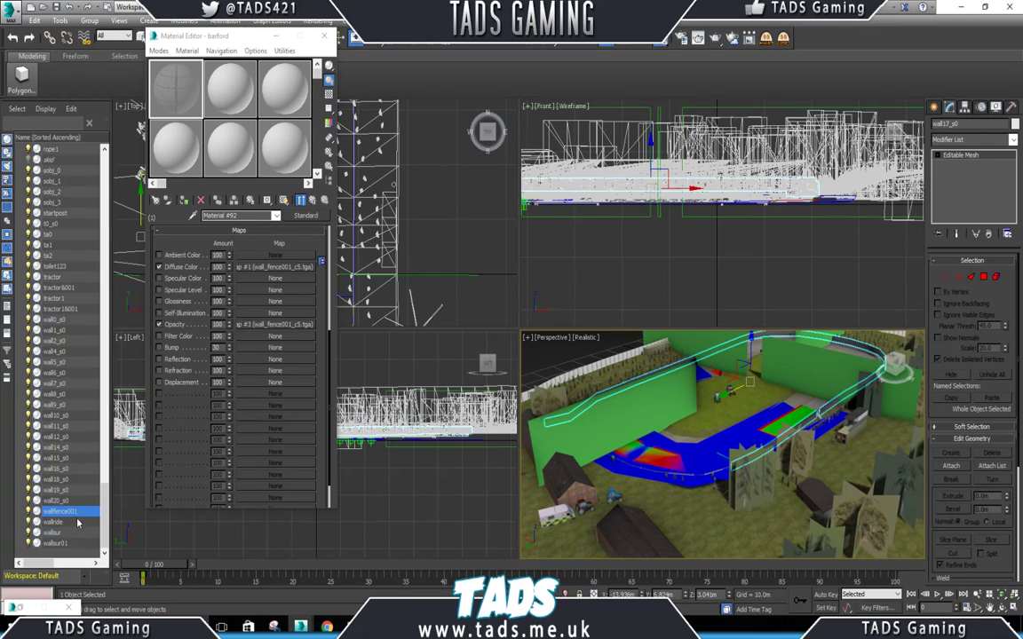
Assign the barford material to wallfence001 and add a Material modifier with ID 1 plus an Edit Mesh modifier.
{"action": "left_click", "coordinate": [183, 200]}
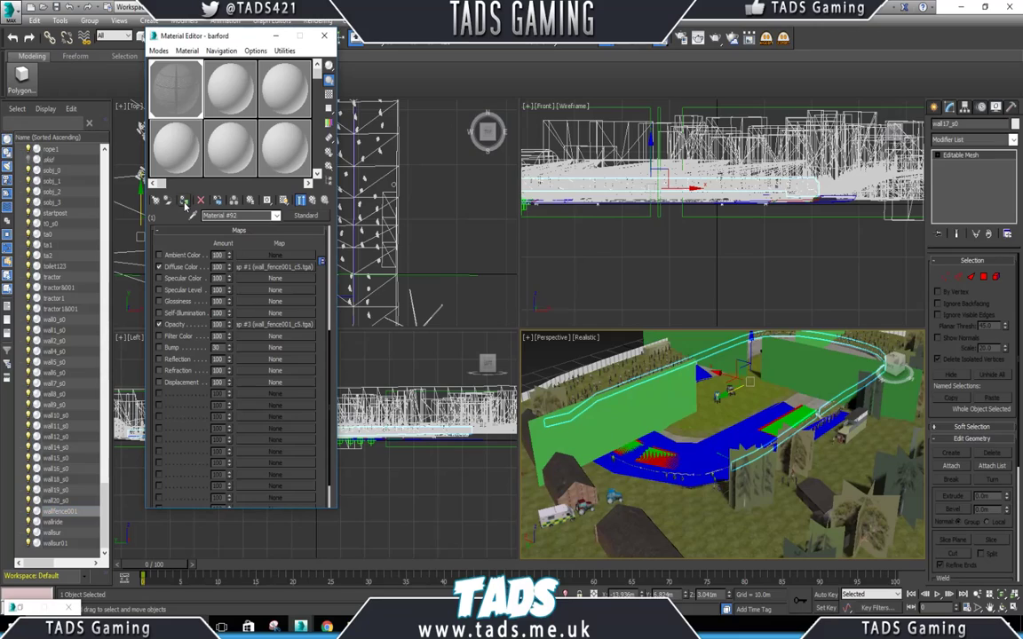
{"action": "left_click", "coordinate": [1013, 140]}
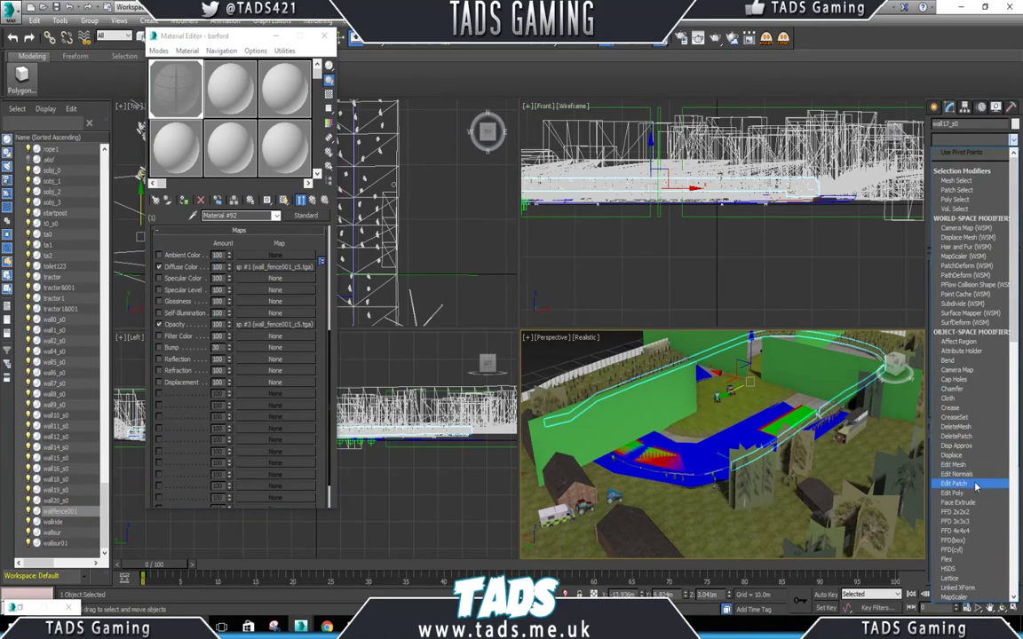
{"action": "scroll", "coordinate": [1016, 371], "scroll_direction": "down", "scroll_amount": 4}
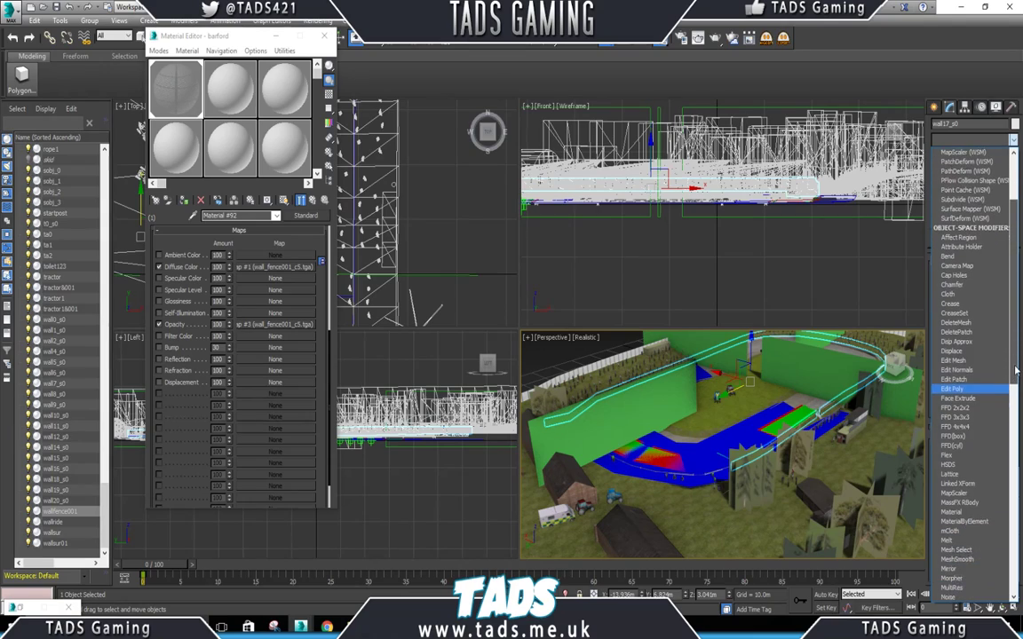
{"action": "left_click", "coordinate": [967, 513]}
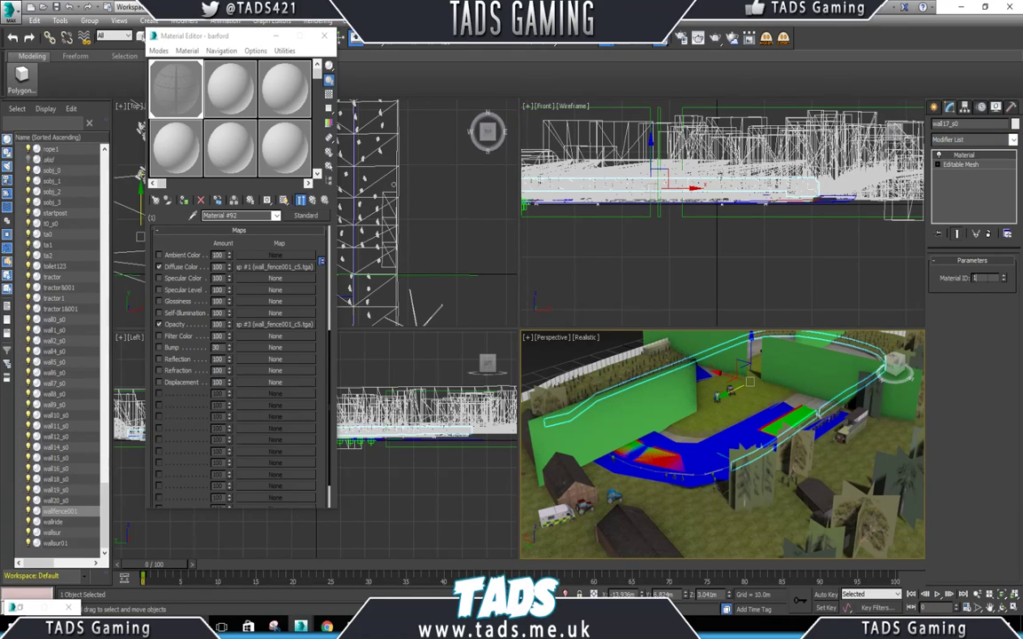
{"action": "left_click", "coordinate": [1013, 141]}
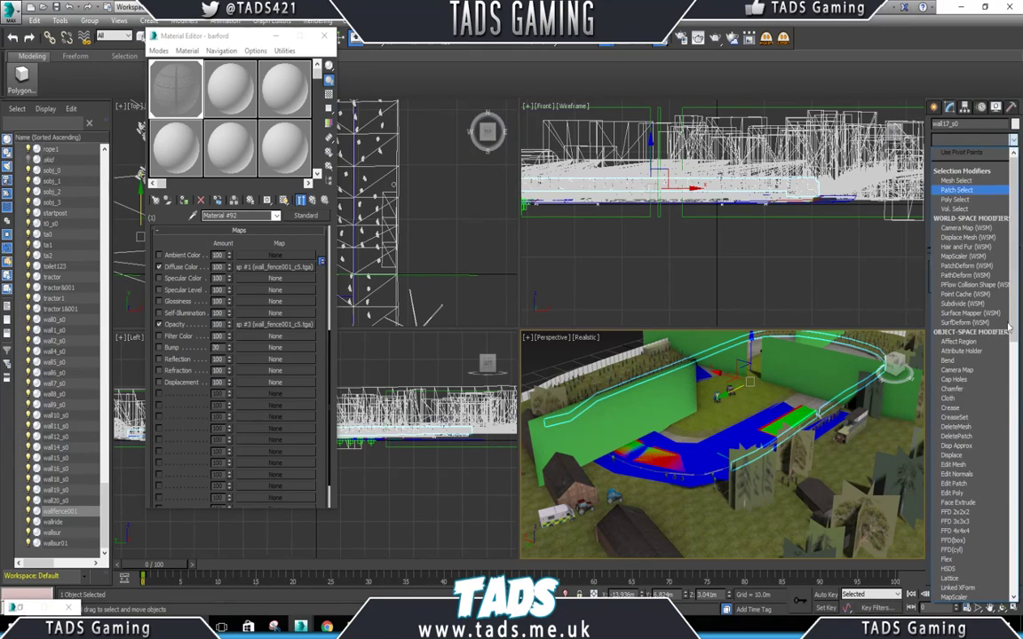
{"action": "left_click", "coordinate": [961, 467]}
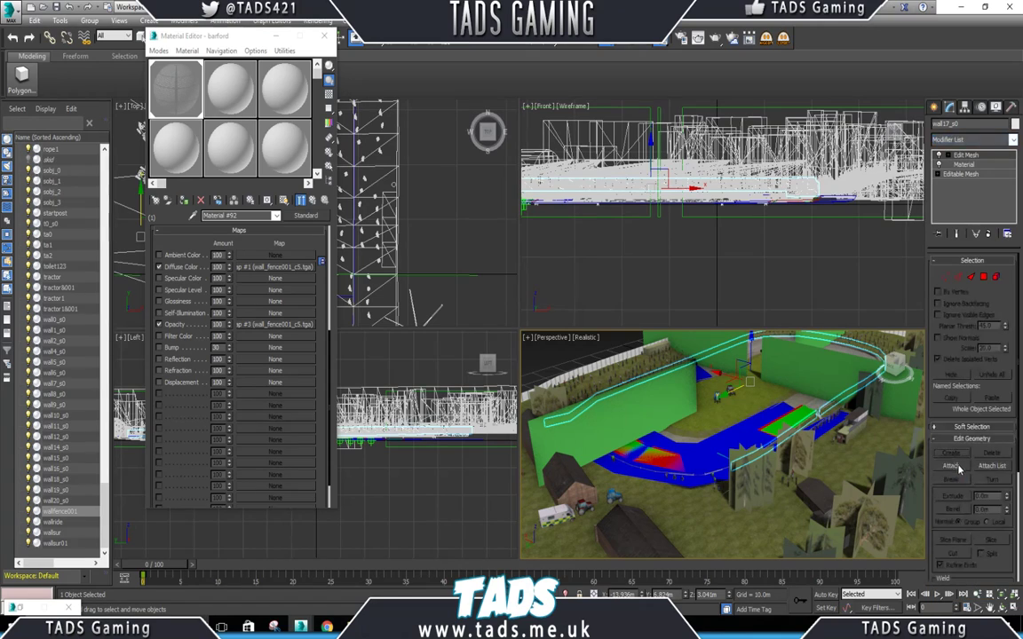
Examine the wallfence001 fence and the neighbouring objects around the oval in the perspective view.
{"action": "left_click", "coordinate": [749, 362]}
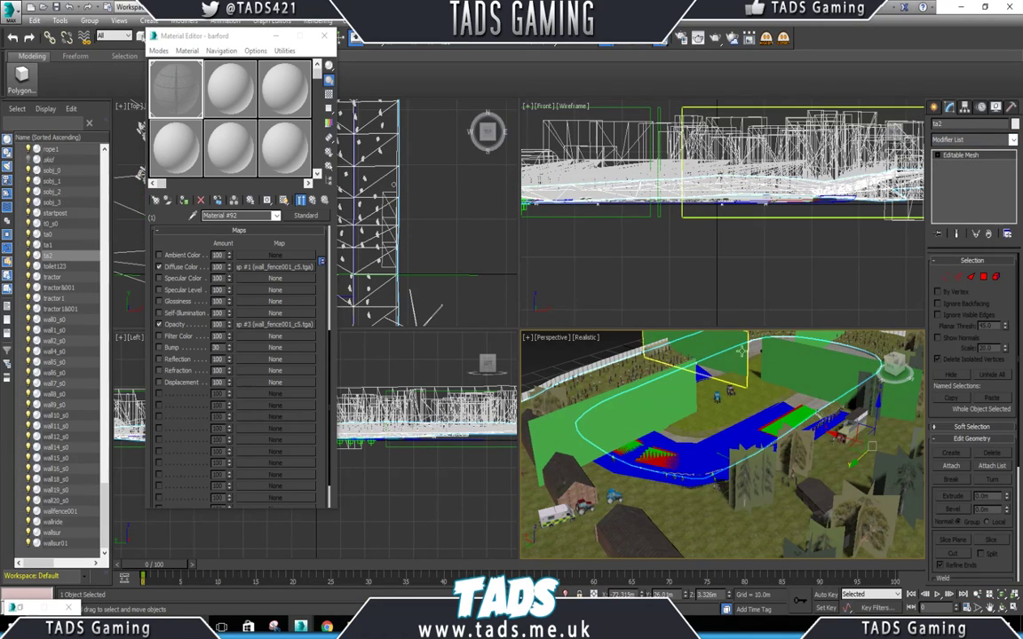
{"action": "scroll", "coordinate": [743, 354], "scroll_direction": "up", "scroll_amount": 1}
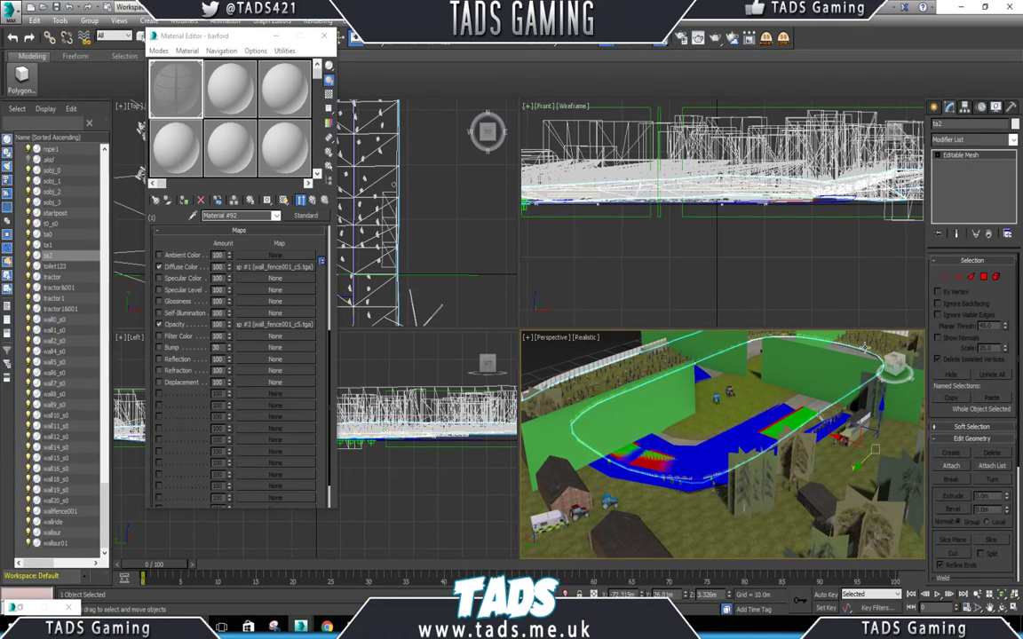
{"action": "left_click", "coordinate": [875, 363]}
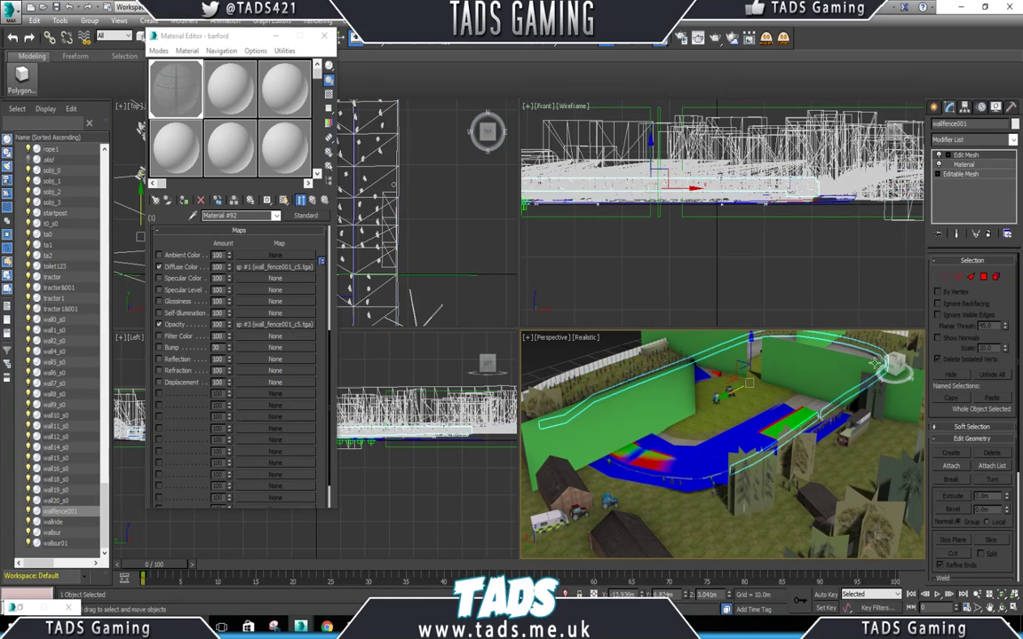
{"action": "left_click", "coordinate": [1012, 595]}
{"action": "scroll", "coordinate": [681, 414], "scroll_direction": "up", "scroll_amount": 8}
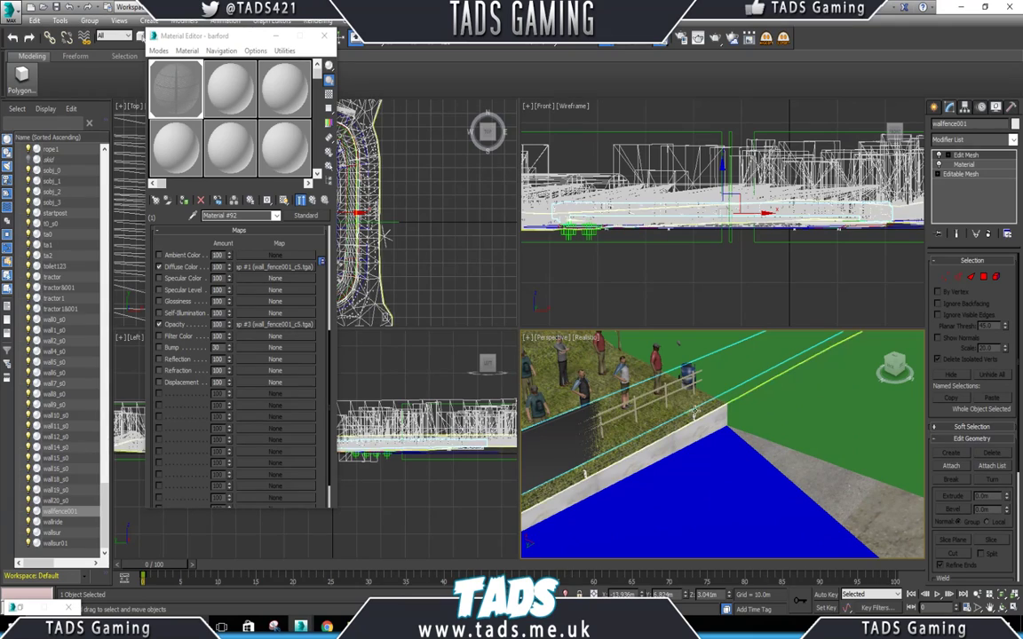
{"action": "scroll", "coordinate": [680, 413], "scroll_direction": "down", "scroll_amount": 8}
{"action": "scroll", "coordinate": [646, 382], "scroll_direction": "down", "scroll_amount": 10}
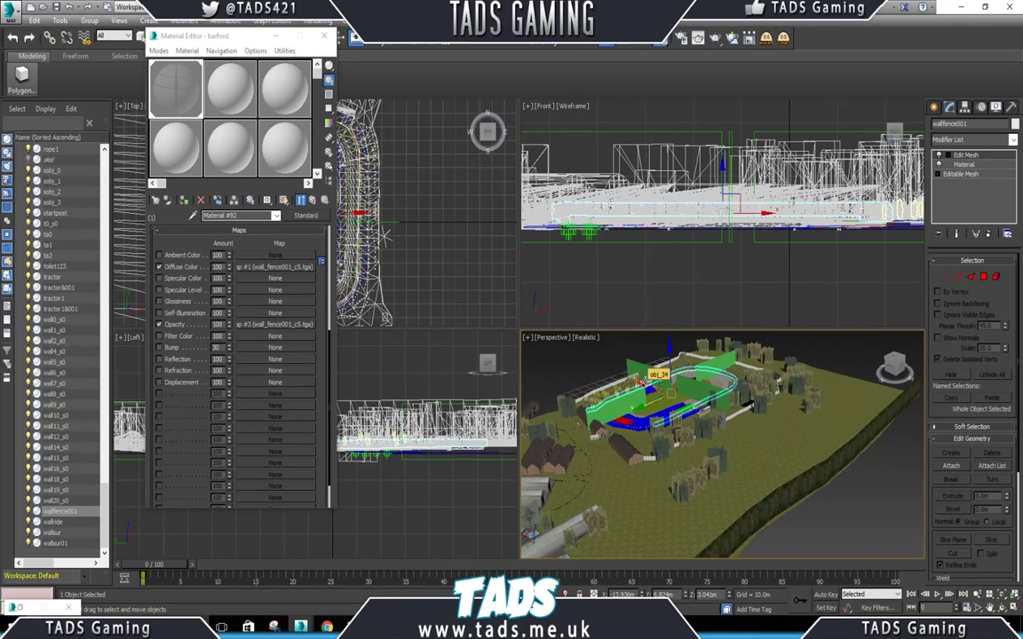
Clear the selection, put the Material Editor away and export the scene with the Bugbear Exporter.
{"action": "left_click", "coordinate": [880, 509]}
{"action": "left_click", "coordinate": [276, 36]}
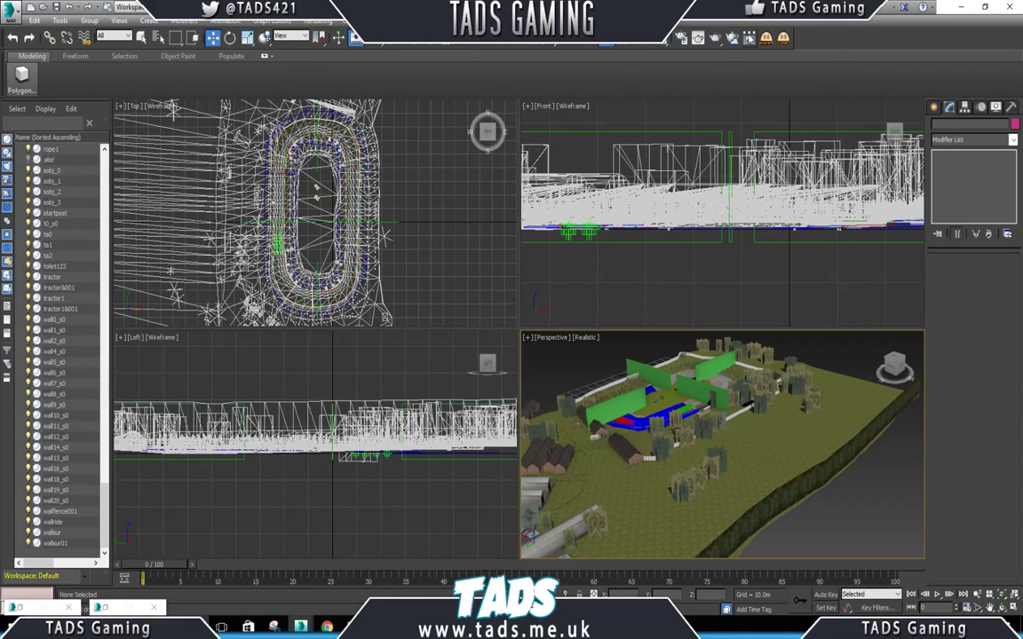
{"action": "left_click", "coordinate": [766, 38]}
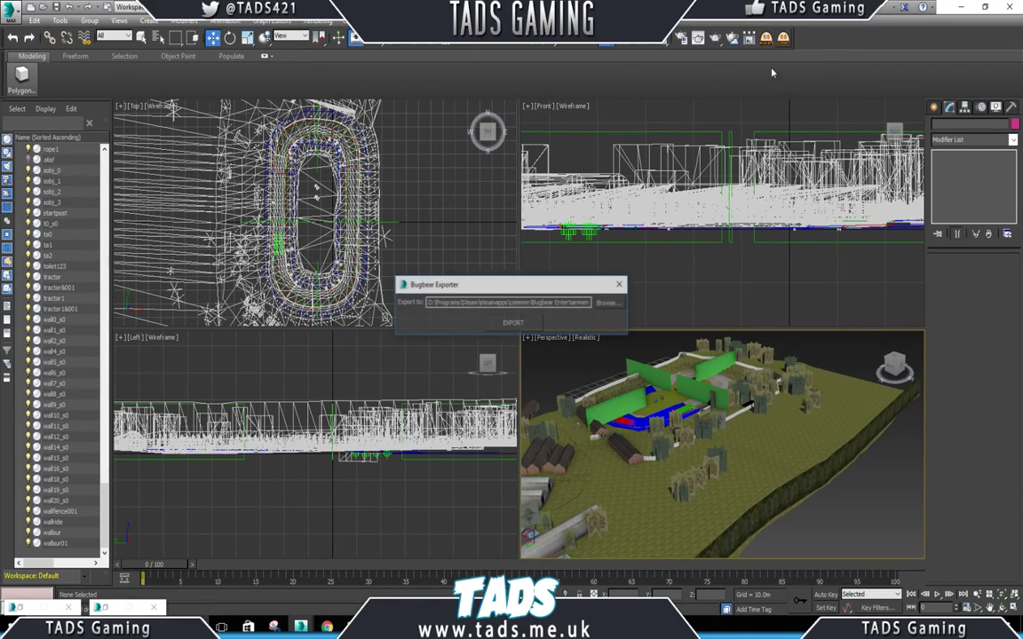
{"action": "left_click", "coordinate": [512, 324]}
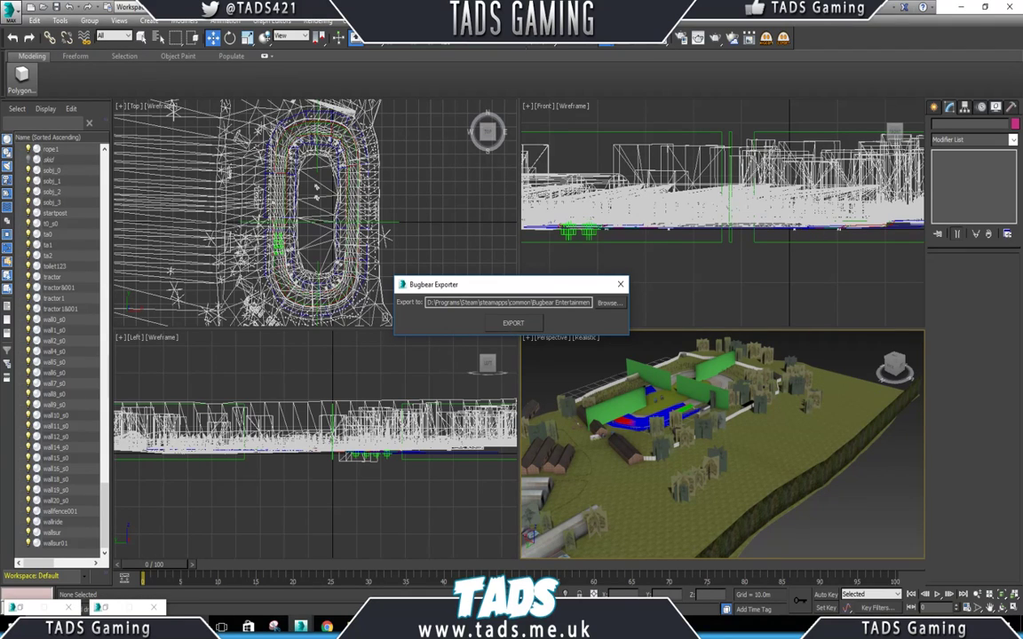
Switch to the textures folder in File Explorer and check the wall_fence001_c5 files inside its png subfolder.
{"action": "left_click", "coordinate": [960, 7]}
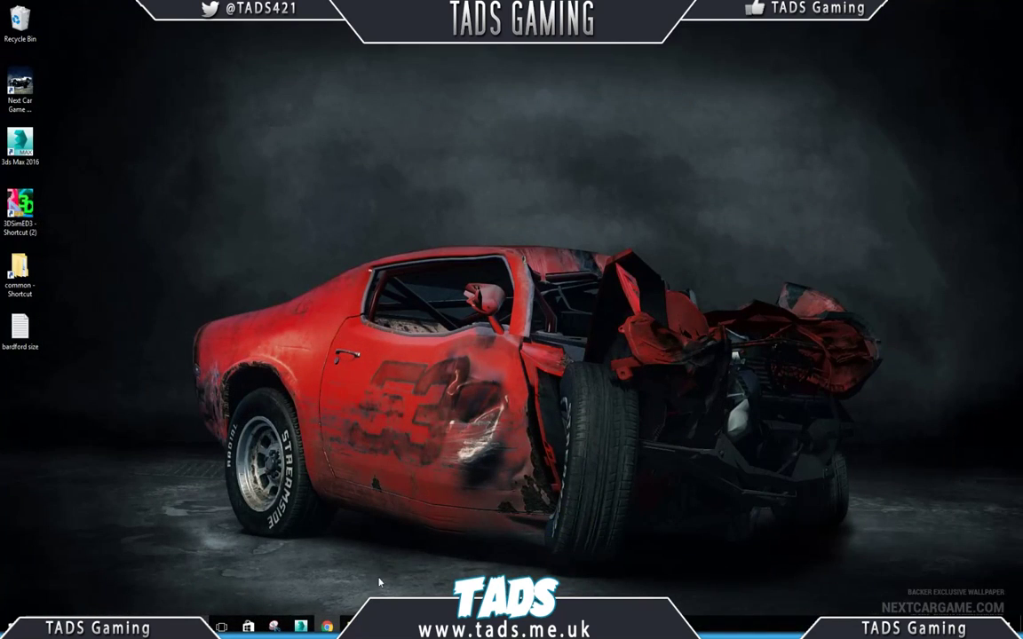
{"action": "left_click", "coordinate": [354, 627]}
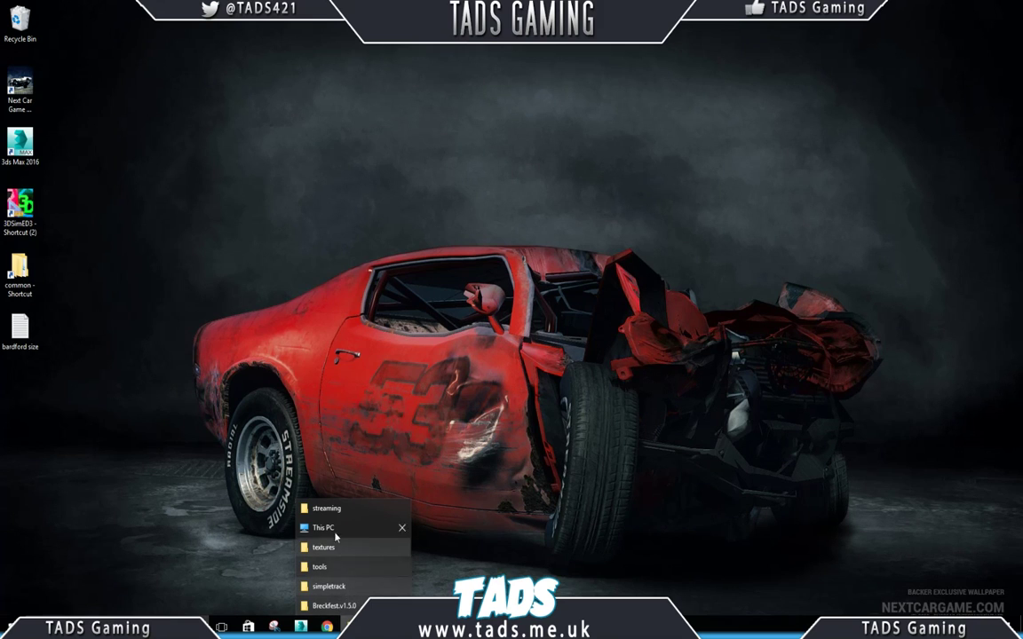
{"action": "left_click", "coordinate": [323, 547]}
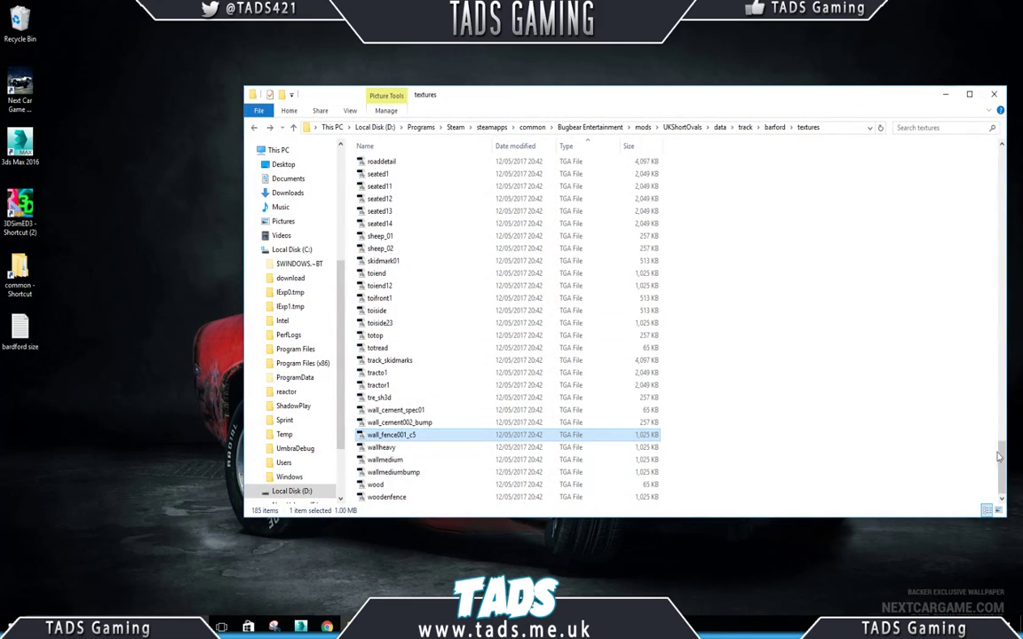
{"action": "left_click_drag", "start_coordinate": [1001, 454], "coordinate": [1007, 142]}
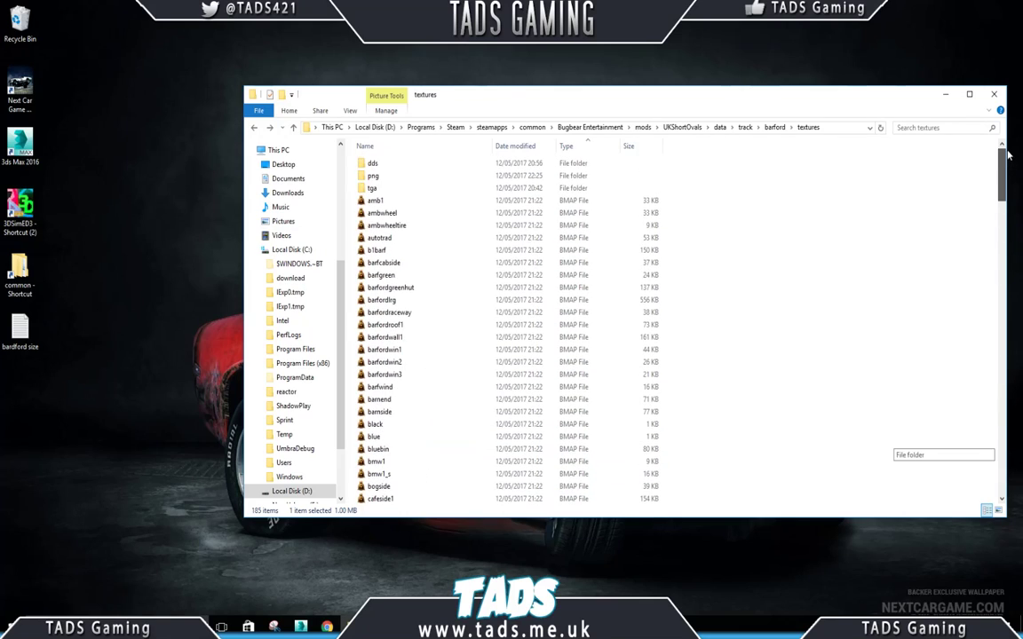
{"action": "double_click", "coordinate": [371, 177]}
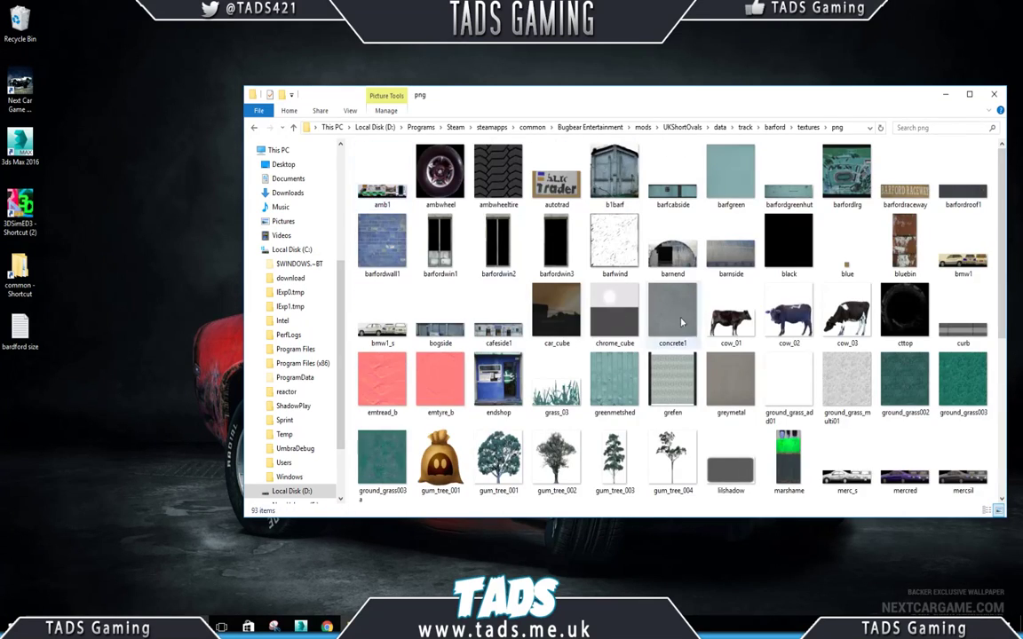
{"action": "scroll", "coordinate": [612, 285], "scroll_direction": "down", "scroll_amount": 5}
{"action": "left_click", "coordinate": [948, 406]}
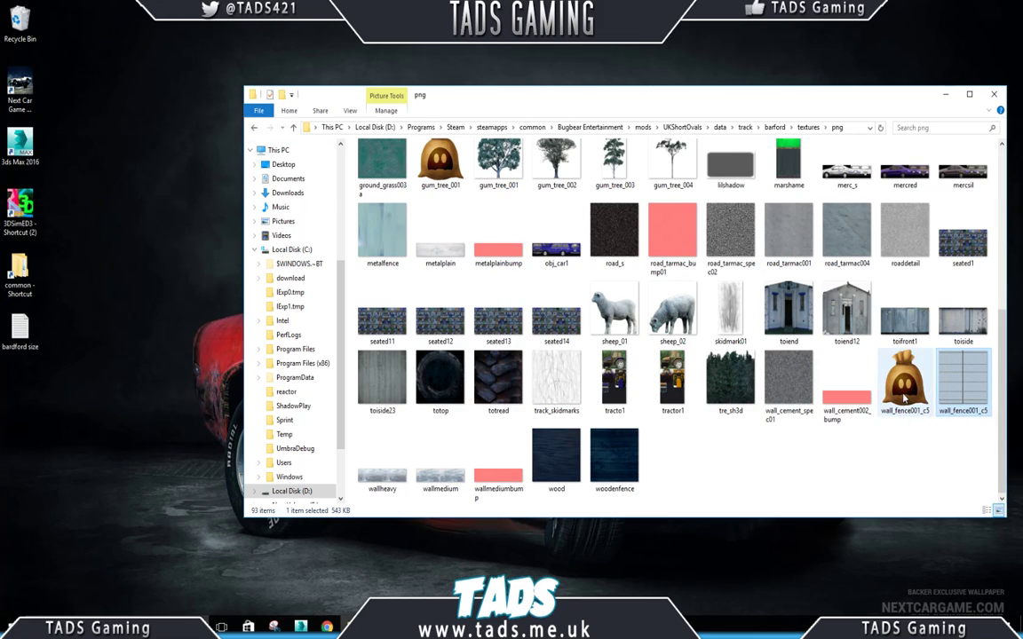
Return to the barford textures folder and check its wall_fence001_c5 BMAP and TGA files.
{"action": "left_click", "coordinate": [254, 128]}
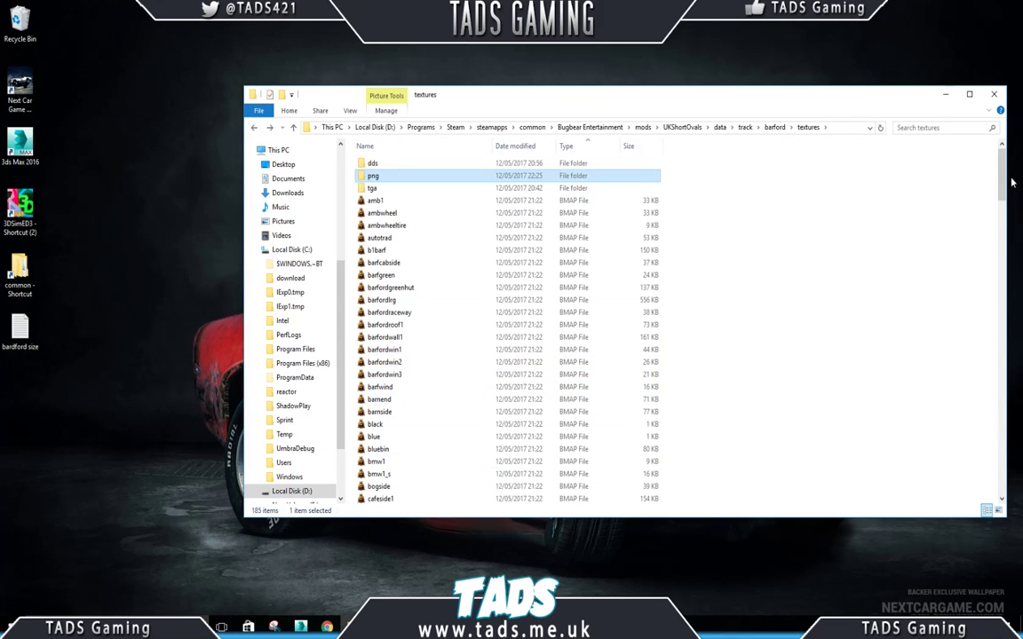
{"action": "left_click_drag", "start_coordinate": [1003, 173], "coordinate": [992, 321]}
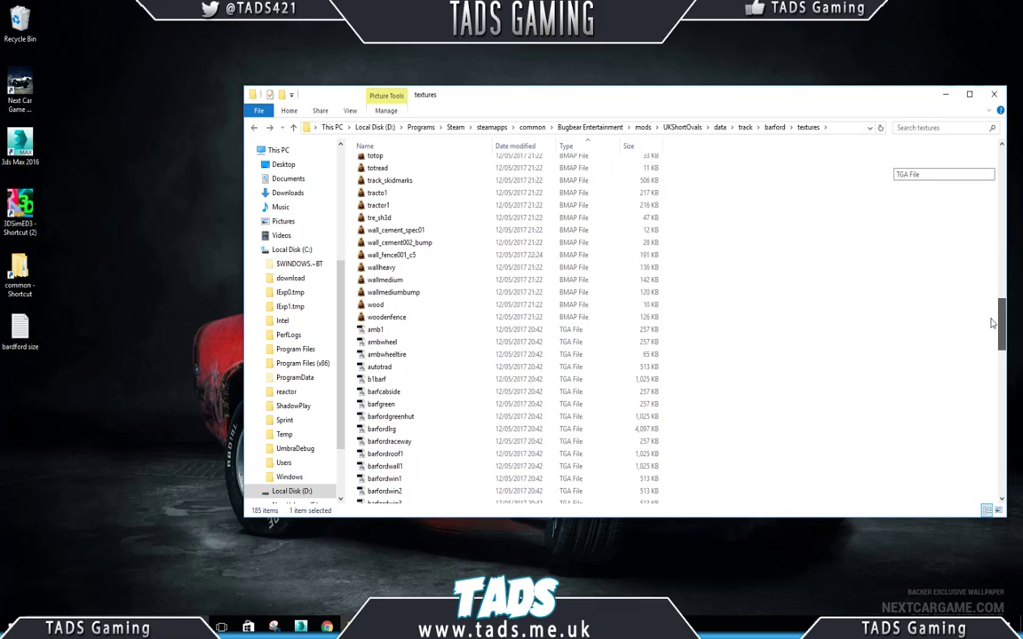
{"action": "left_click", "coordinate": [385, 257], "text": "ctrl"}
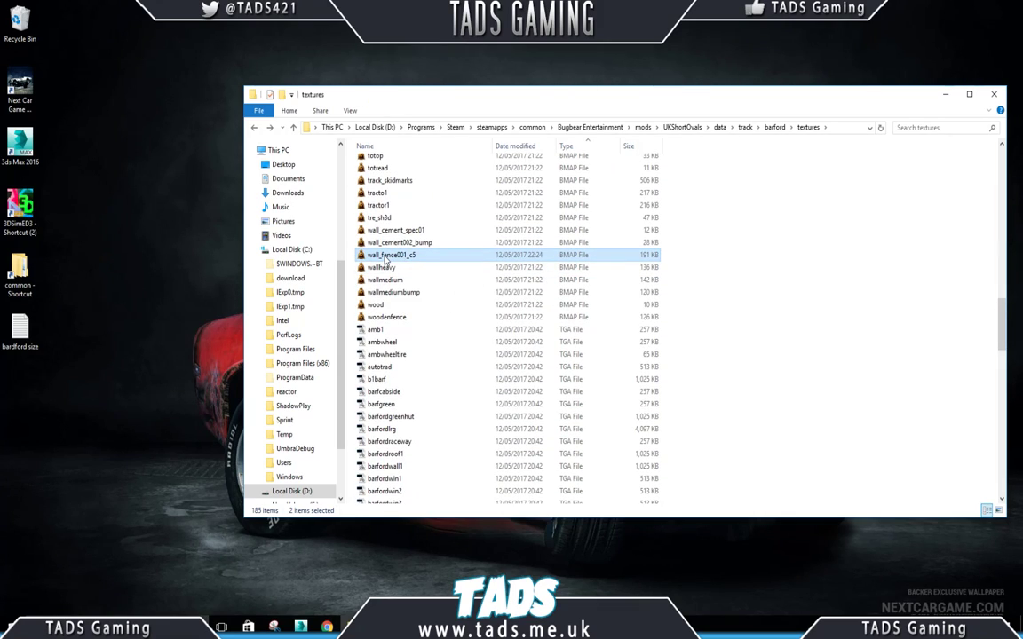
{"action": "scroll", "coordinate": [901, 284], "scroll_direction": "down", "scroll_amount": 20}
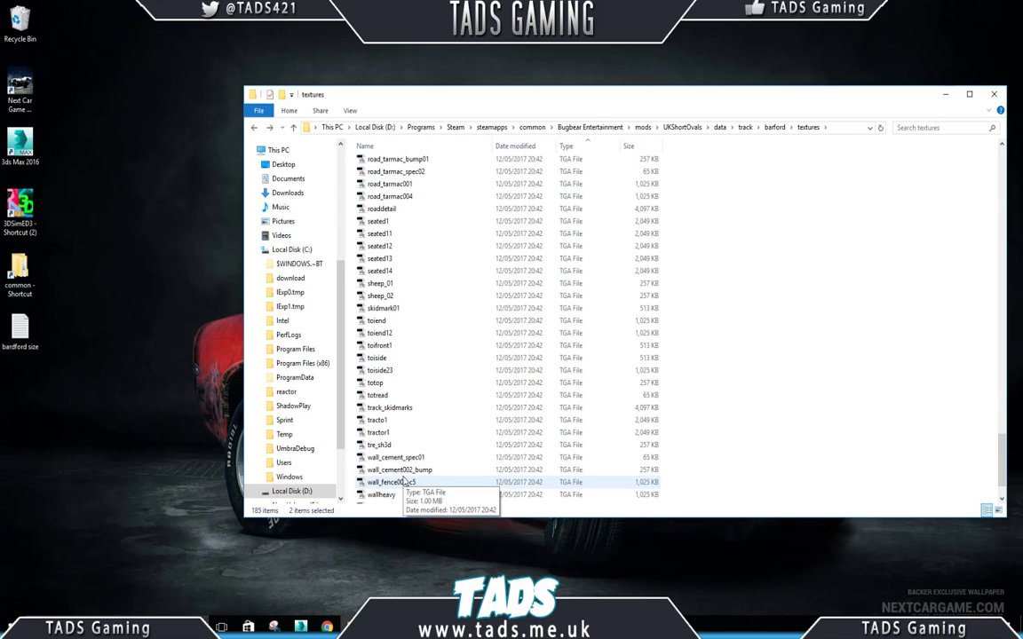
Switch from File Explorer to the barford scene in 3ds Max, putting the Material Editor and Bugbear Exporter away.
{"action": "left_click", "coordinate": [945, 95]}
{"action": "left_click", "coordinate": [300, 626]}
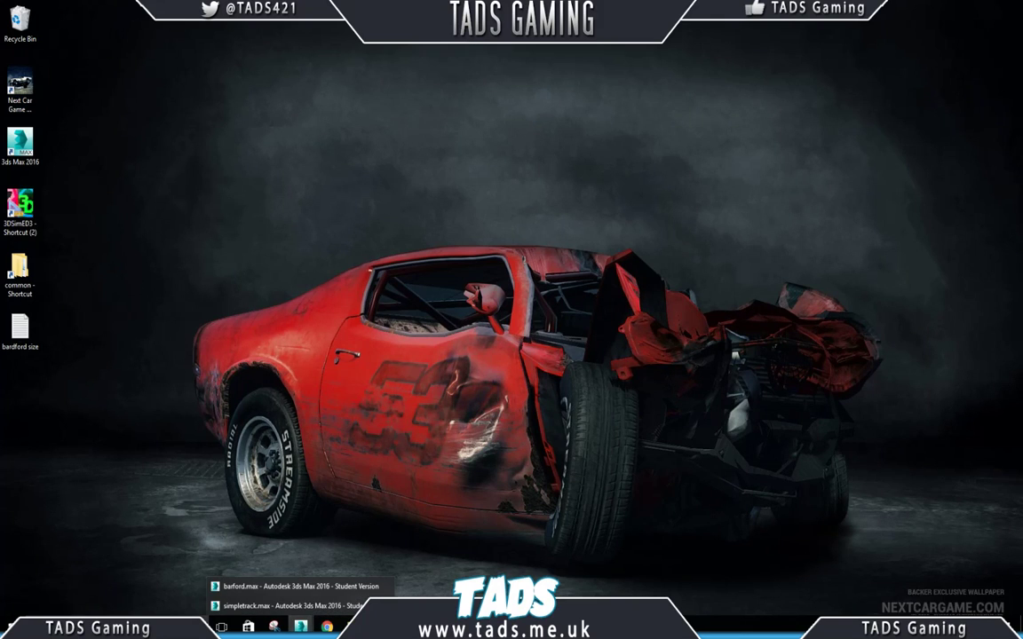
{"action": "left_click", "coordinate": [285, 611]}
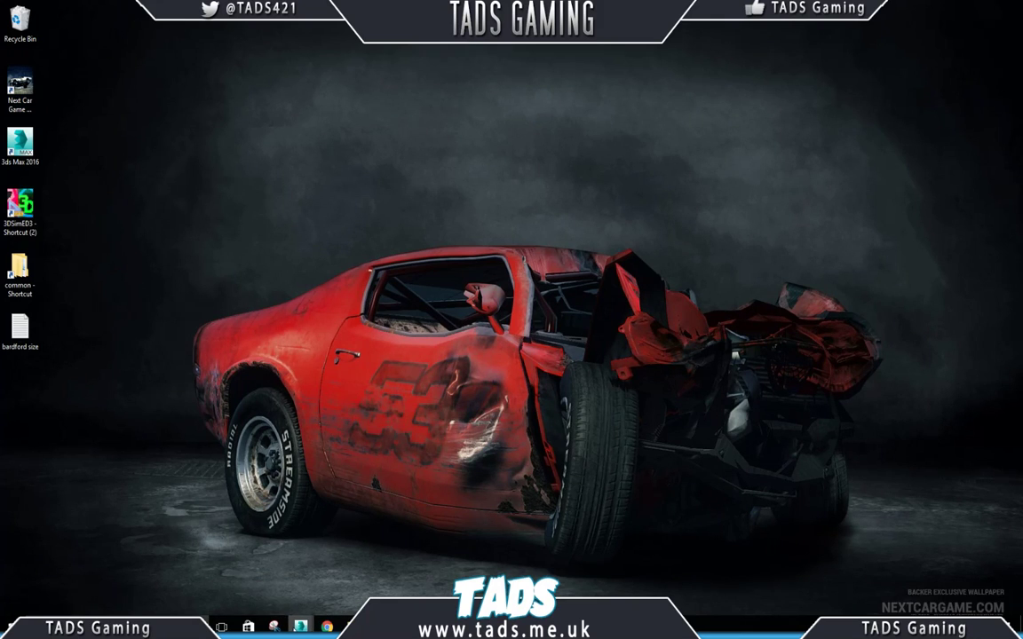
{"action": "left_click", "coordinate": [300, 626]}
{"action": "left_click", "coordinate": [294, 588]}
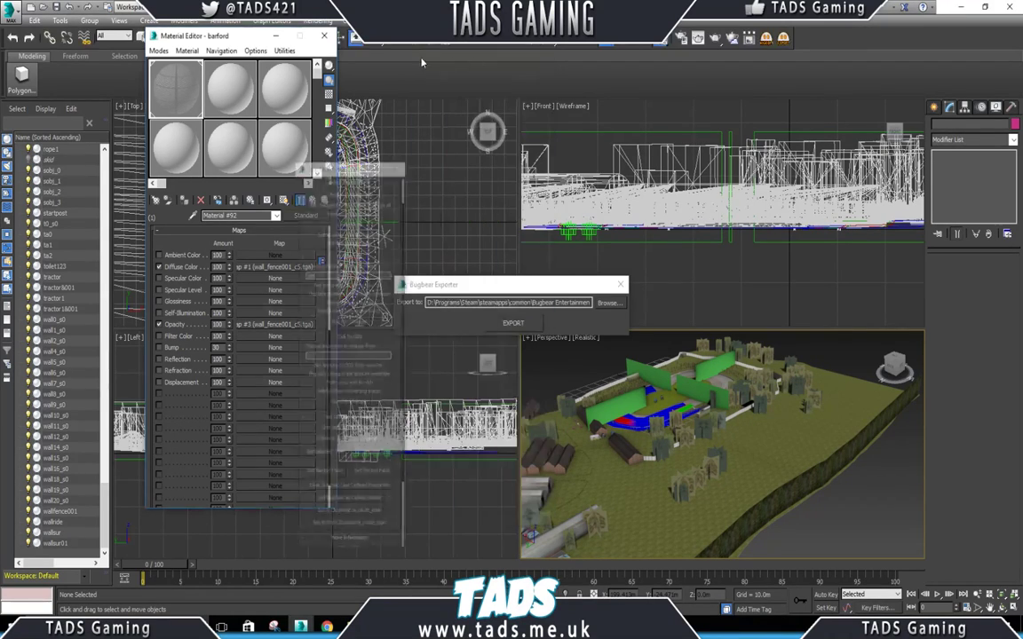
{"action": "left_click", "coordinate": [277, 38]}
{"action": "left_click", "coordinate": [619, 284]}
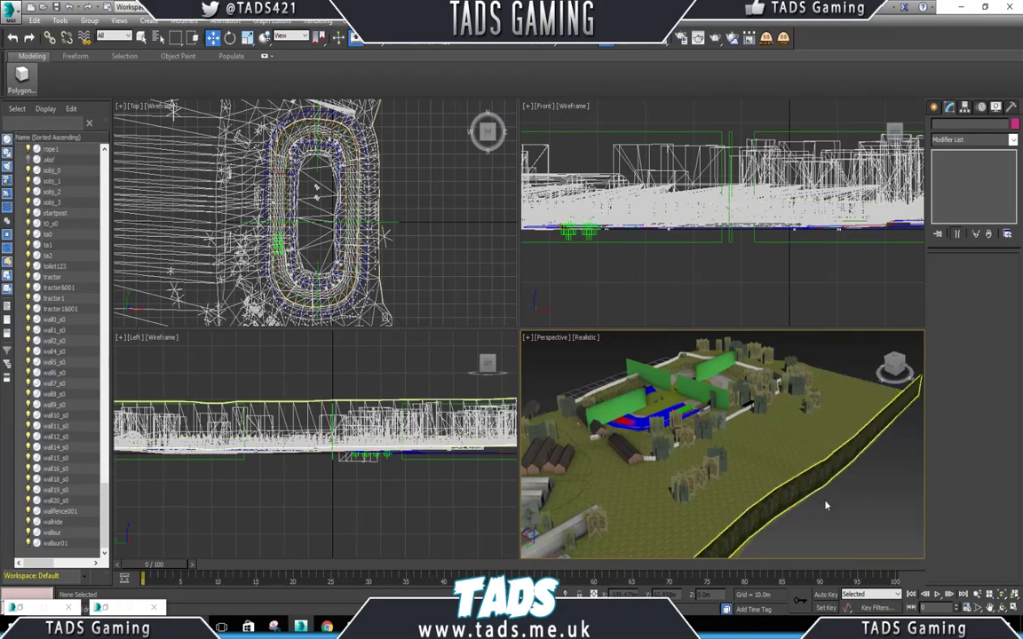
Select the wallsur01 wall beside the track and check its user-defined object properties.
{"action": "left_click", "coordinate": [678, 377]}
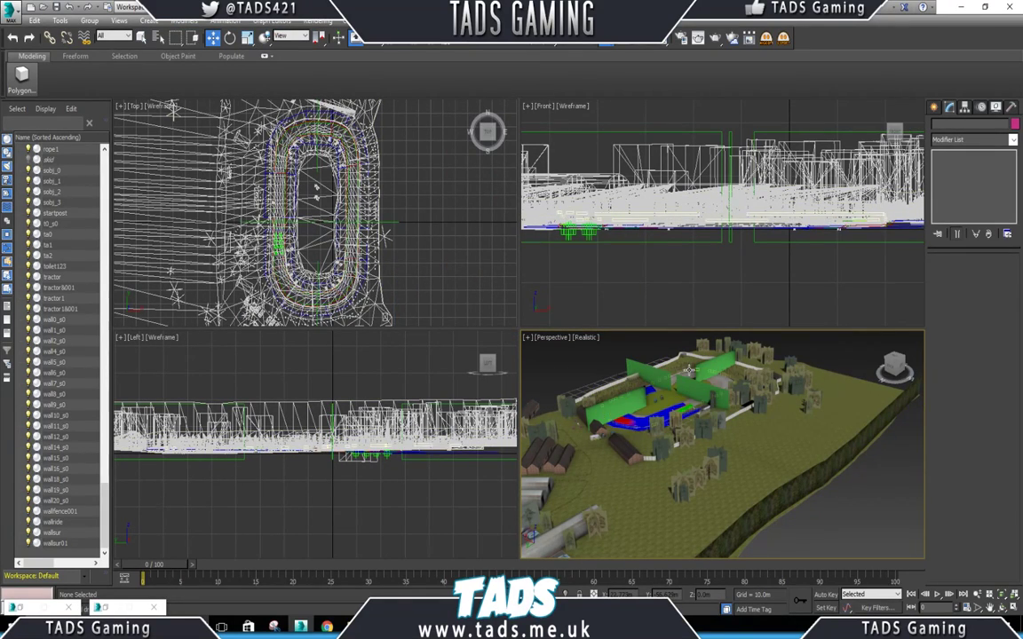
{"action": "left_click", "coordinate": [688, 370]}
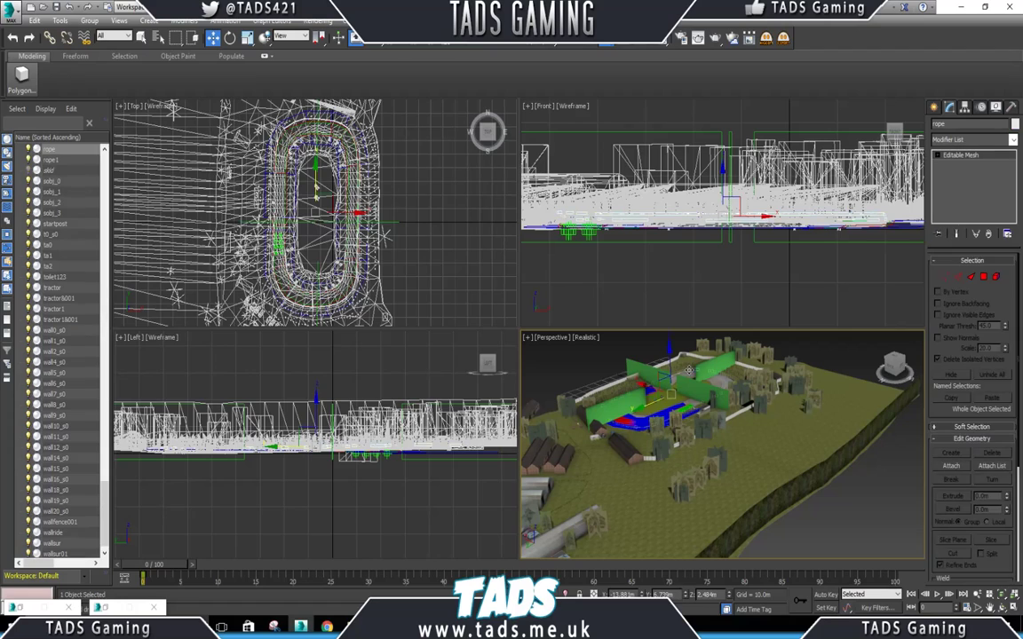
{"action": "left_click", "coordinate": [1013, 595]}
{"action": "scroll", "coordinate": [733, 435], "scroll_direction": "up", "scroll_amount": 10}
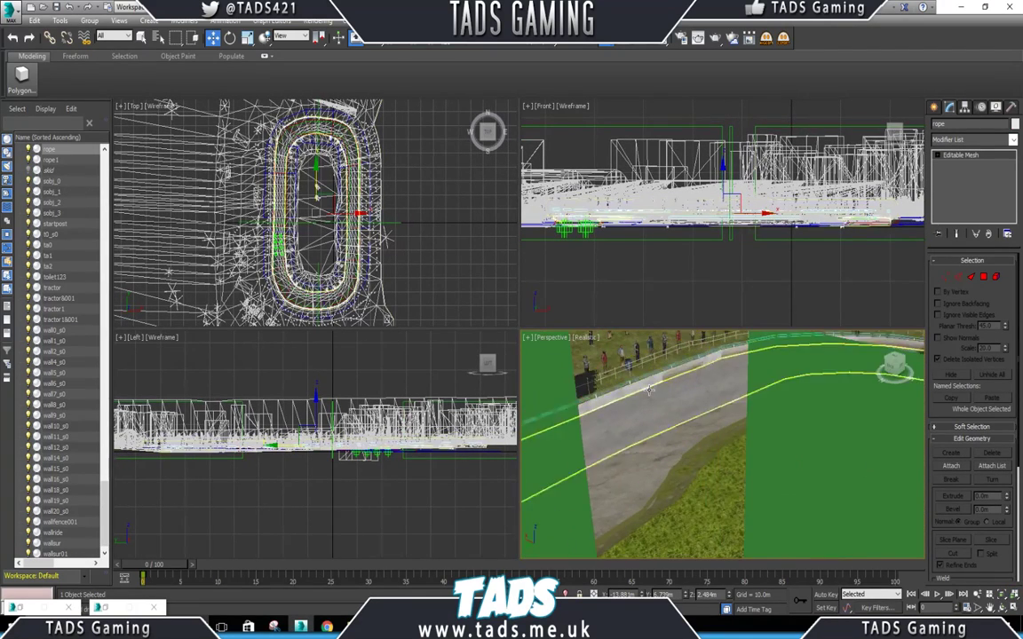
{"action": "left_click", "coordinate": [645, 380]}
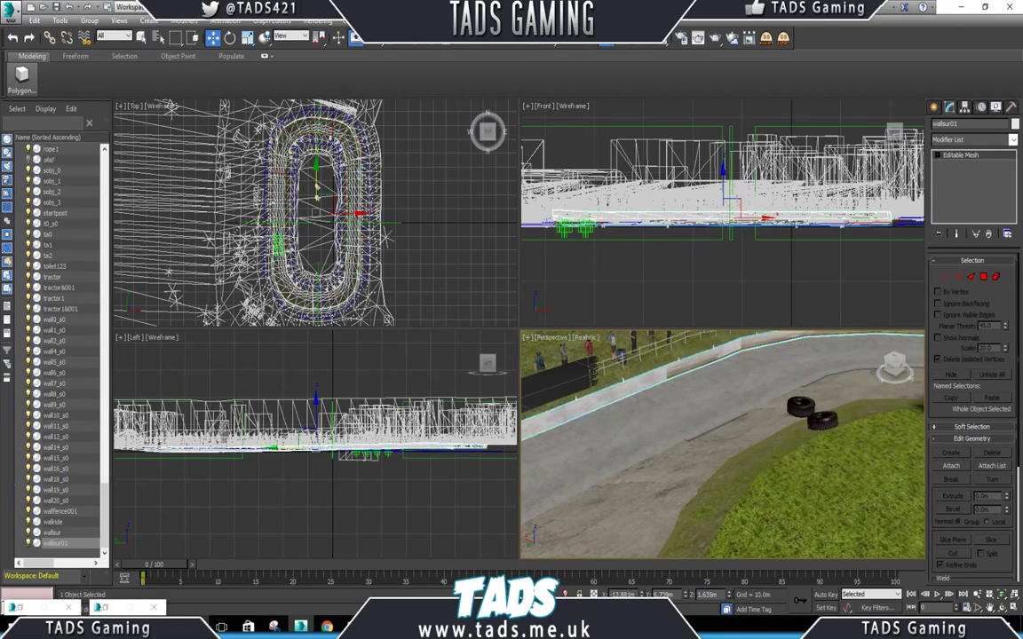
{"action": "right_click", "coordinate": [65, 545]}
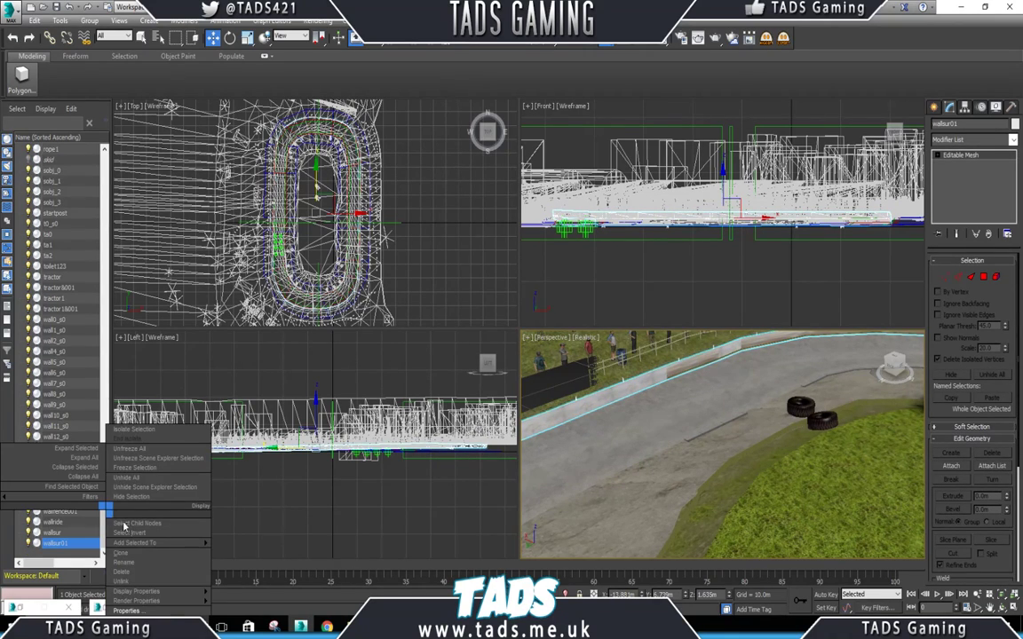
{"action": "left_click", "coordinate": [124, 551]}
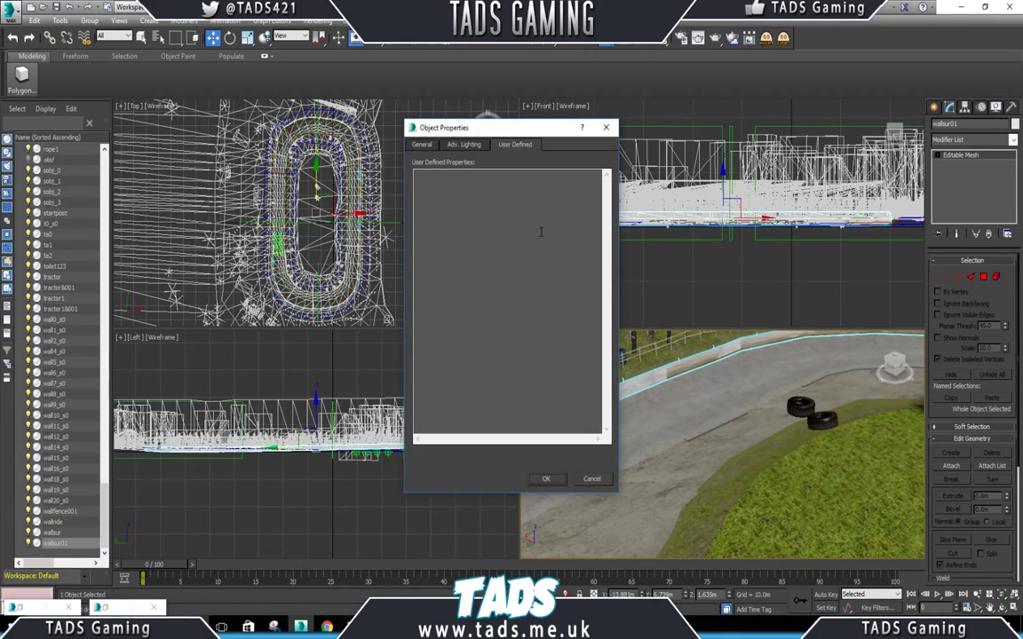
{"action": "left_click", "coordinate": [605, 127]}
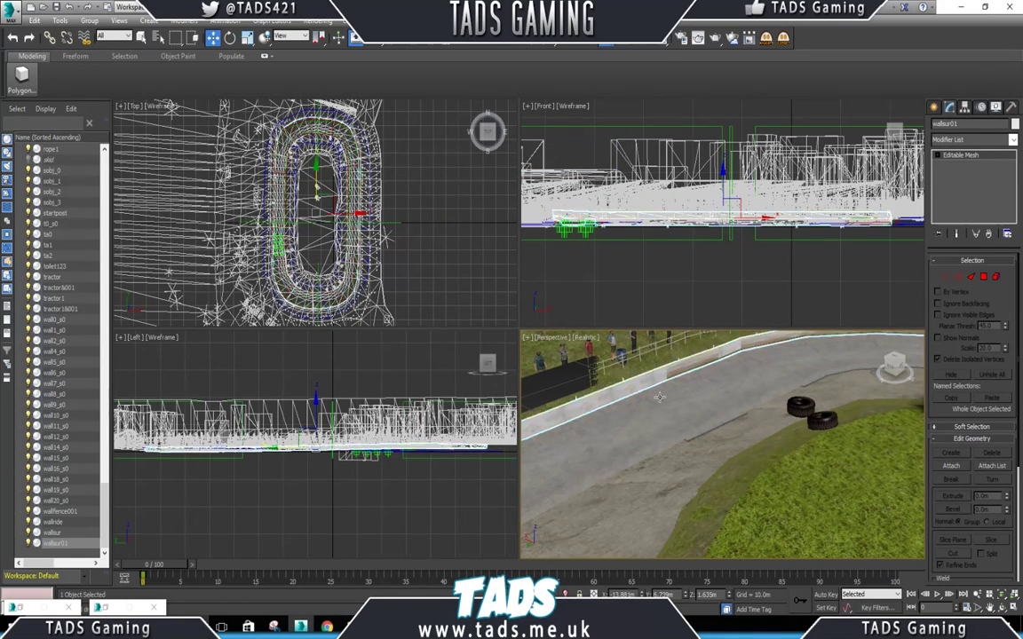
Set the wallsur01 wall's collision to true with Tads NCG Tools and check its user-defined properties.
{"action": "scroll", "coordinate": [697, 413], "scroll_direction": "down", "scroll_amount": 9}
{"action": "scroll", "coordinate": [727, 385], "scroll_direction": "up", "scroll_amount": 6}
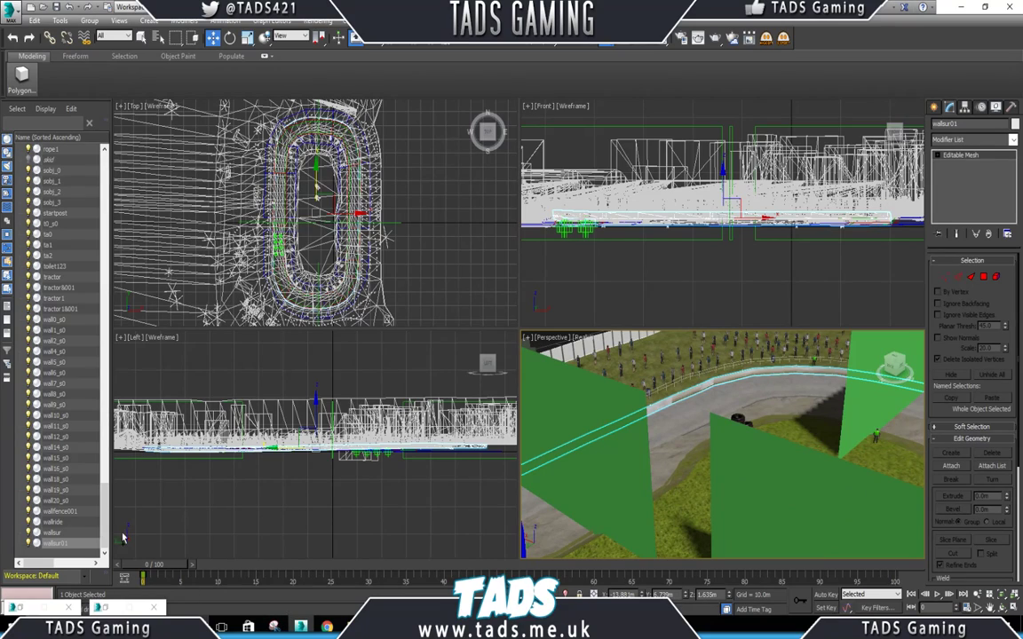
{"action": "left_click", "coordinate": [22, 610]}
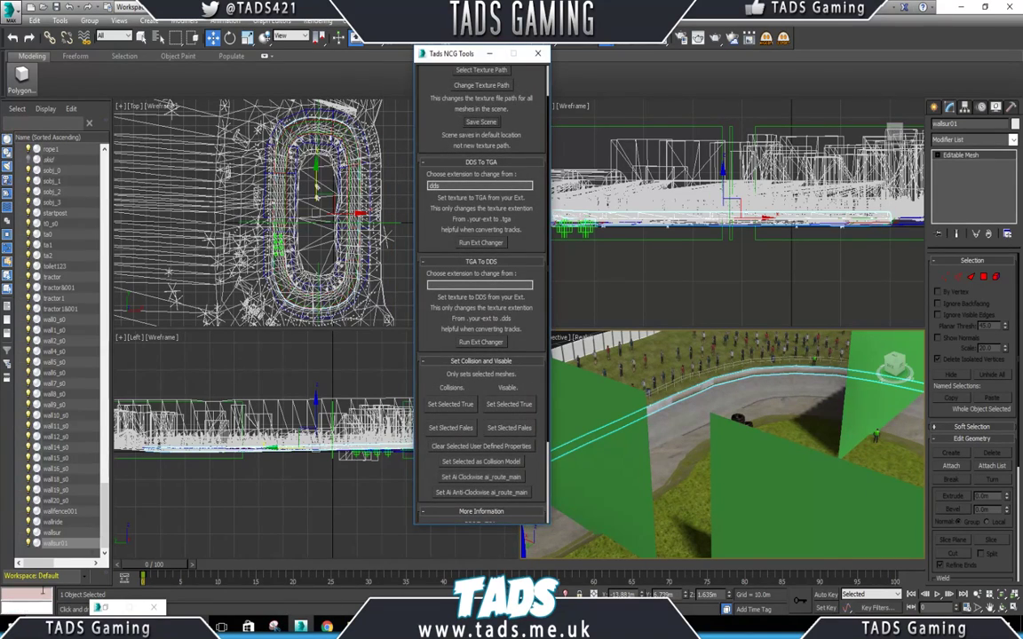
{"action": "left_click", "coordinate": [456, 407]}
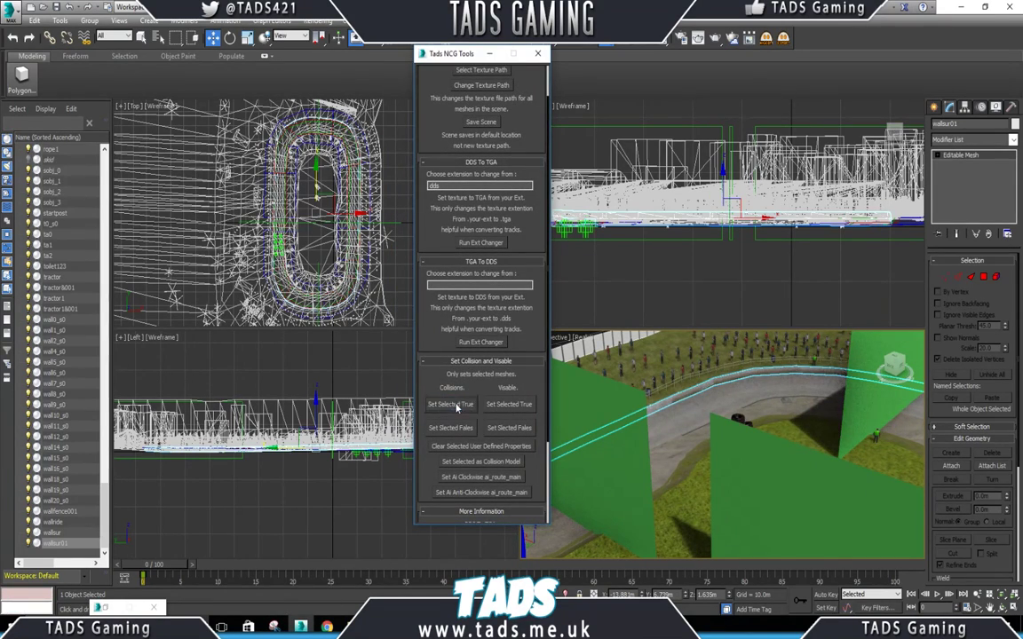
{"action": "left_click", "coordinate": [489, 53]}
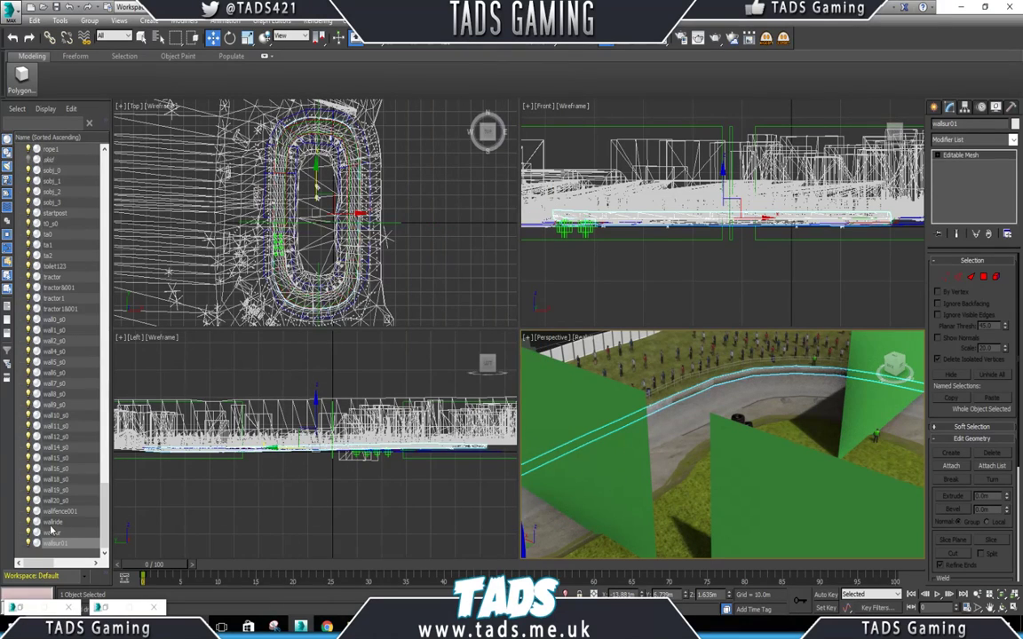
{"action": "right_click", "coordinate": [58, 546]}
{"action": "left_click", "coordinate": [133, 551]}
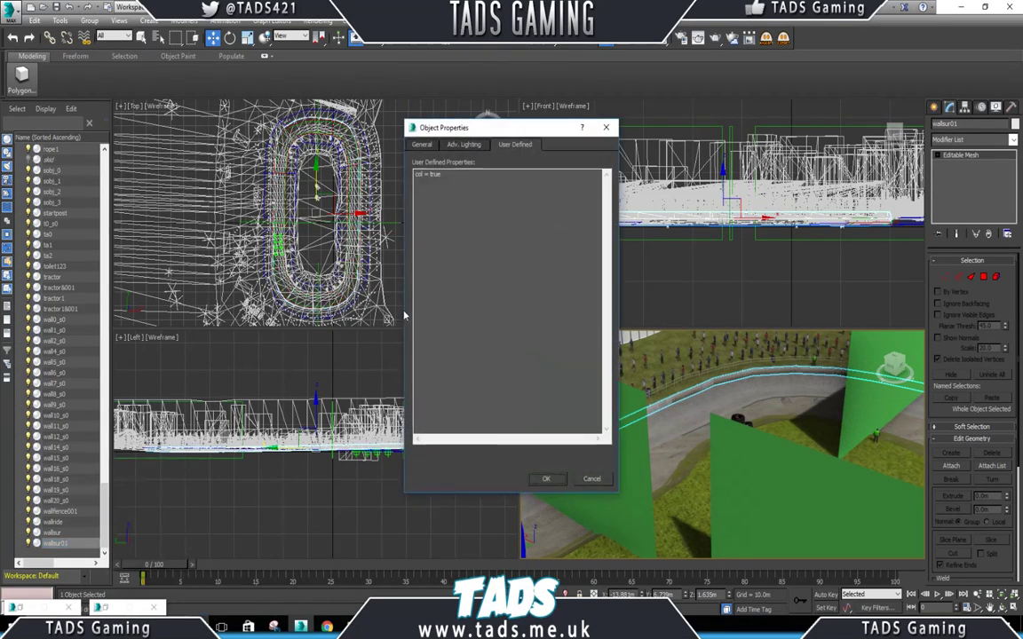
{"action": "left_click", "coordinate": [607, 128]}
Select the wallride and wallsur objects together and bring up the Tads NCG Tools collision settings.
{"action": "left_click", "coordinate": [55, 533]}
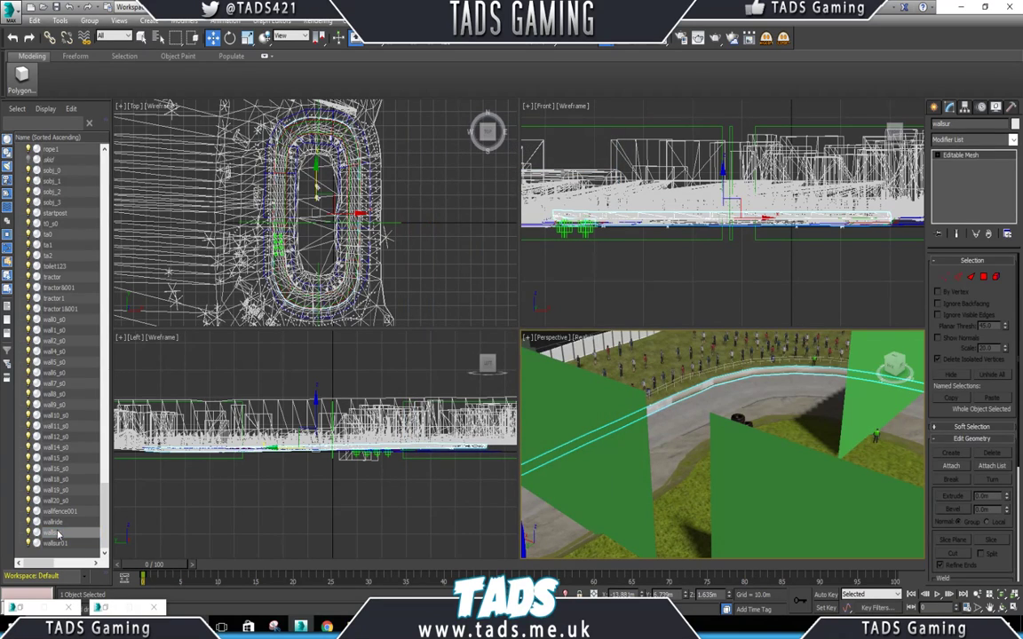
{"action": "left_click", "coordinate": [53, 523]}
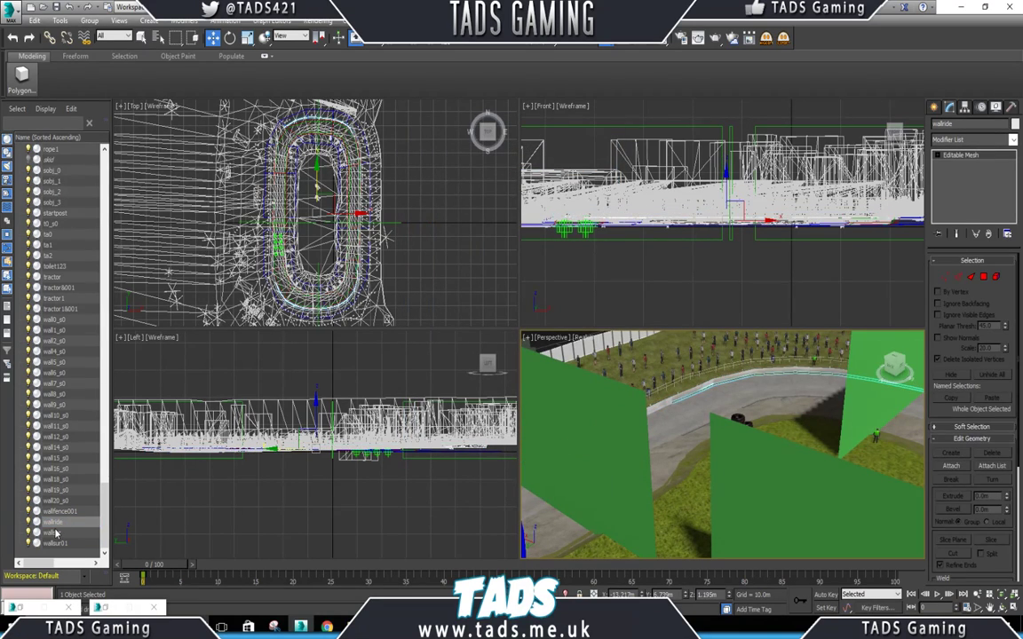
{"action": "left_click", "coordinate": [56, 533], "text": "ctrl"}
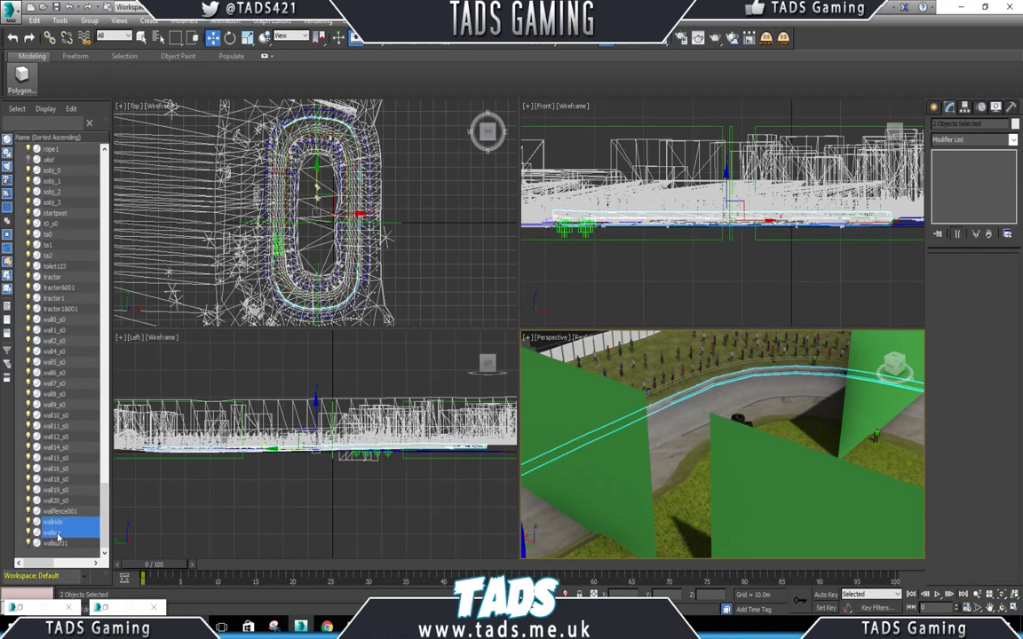
{"action": "left_click", "coordinate": [22, 609]}
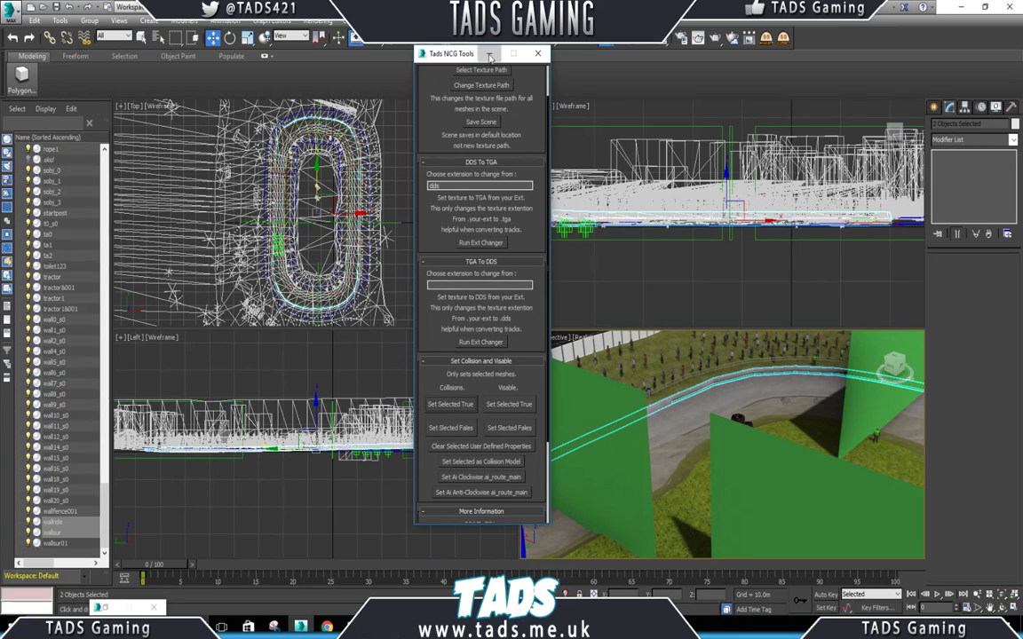
Clear the selection and export the barford scene with the Bugbear Exporter.
{"action": "left_click", "coordinate": [617, 259]}
{"action": "left_click", "coordinate": [782, 39]}
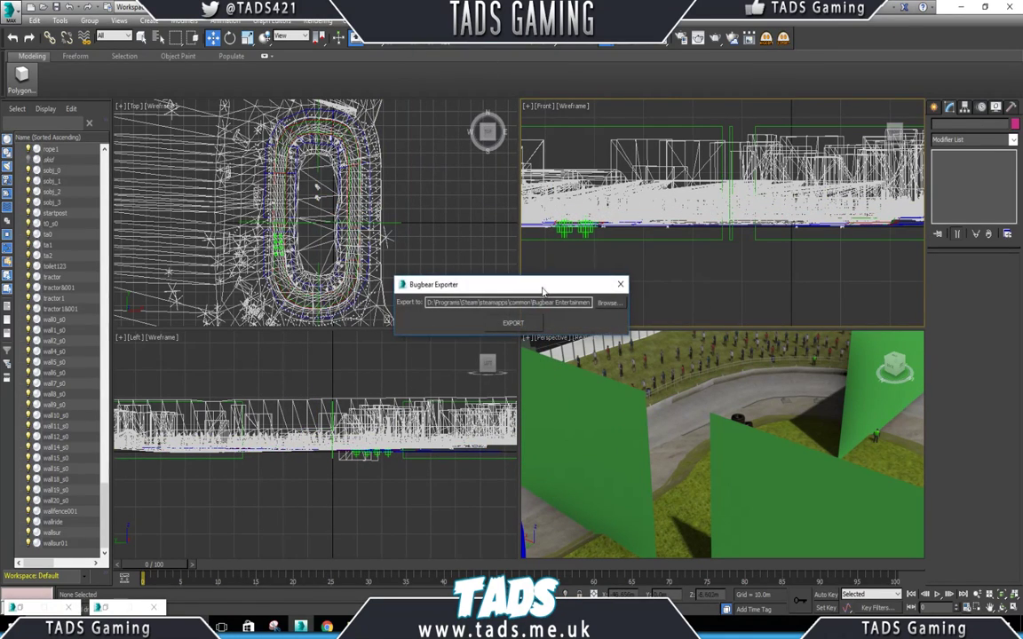
{"action": "left_click", "coordinate": [513, 323]}
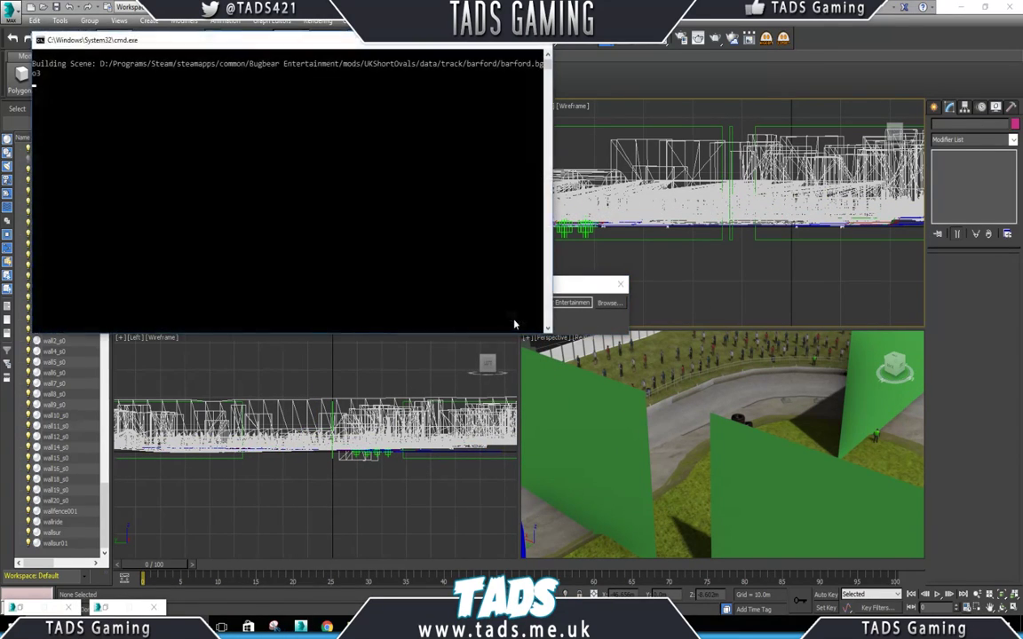
Put 3ds Max away, launch Wreckfest and start a solo Banger Race on the barford track.
{"action": "left_click", "coordinate": [961, 9]}
{"action": "double_click", "coordinate": [16, 78]}
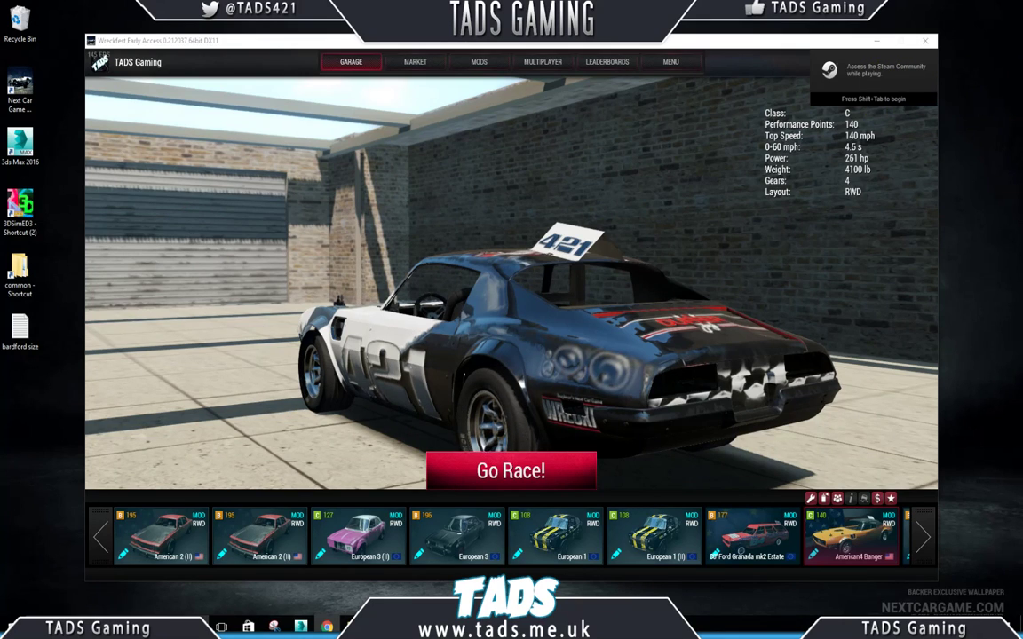
{"action": "left_click", "coordinate": [493, 471]}
{"action": "left_click", "coordinate": [518, 336]}
{"action": "left_click", "coordinate": [494, 470]}
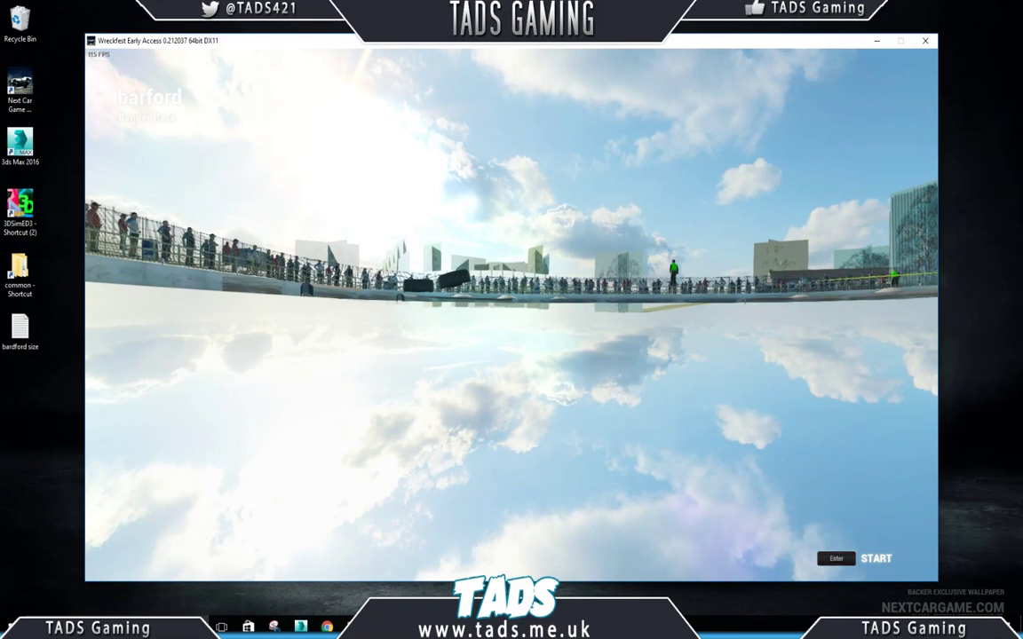
{"action": "key", "text": "Return"}
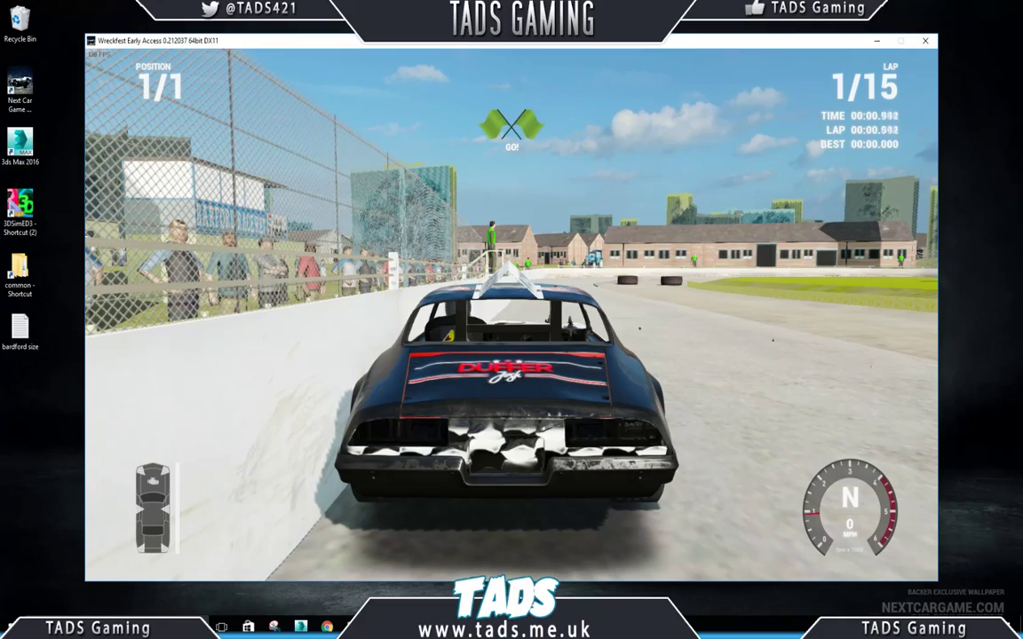
Test-drive the car along the outer wall into the first bend to check the wall collision and trackside fence.
{"action": "key", "text": "Up"}
{"action": "key", "text": "Right"}
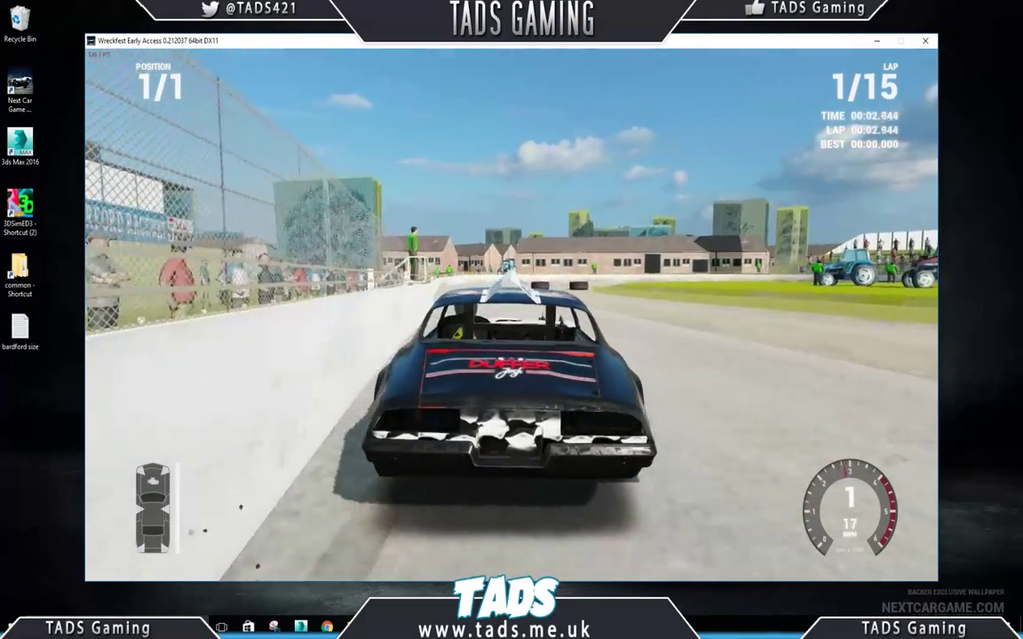
{"action": "key", "text": "Left"}
{"action": "key", "text": "Right"}
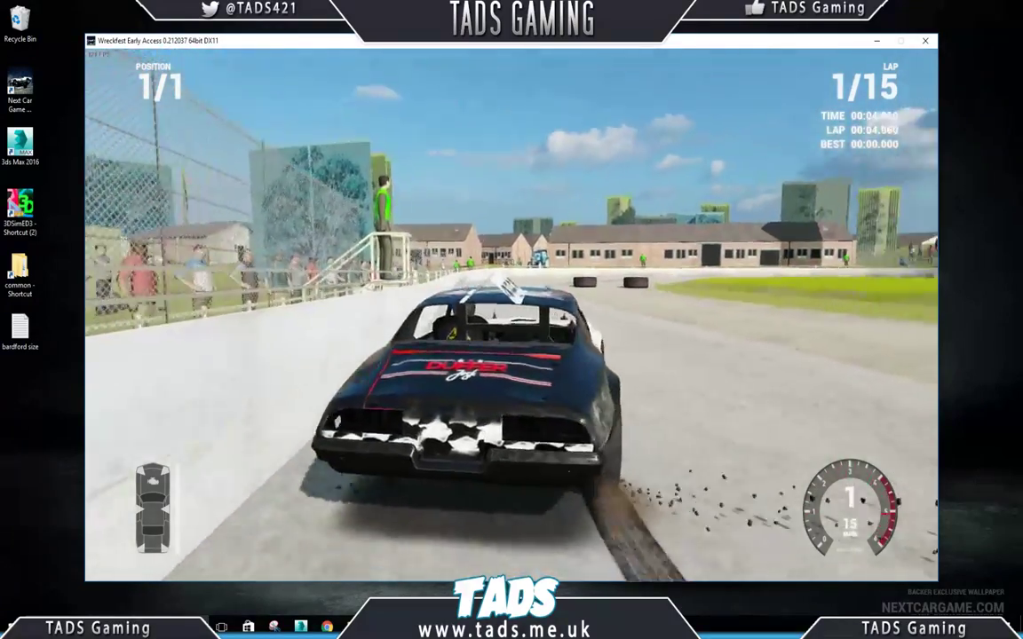
{"action": "key", "text": "Left"}
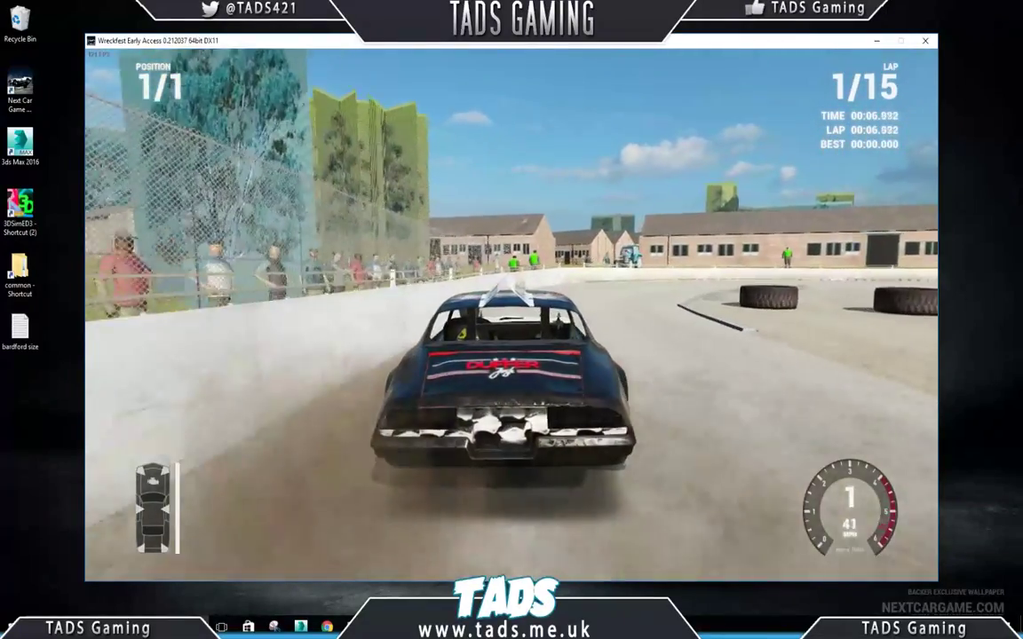
{"action": "key", "text": "Right"}
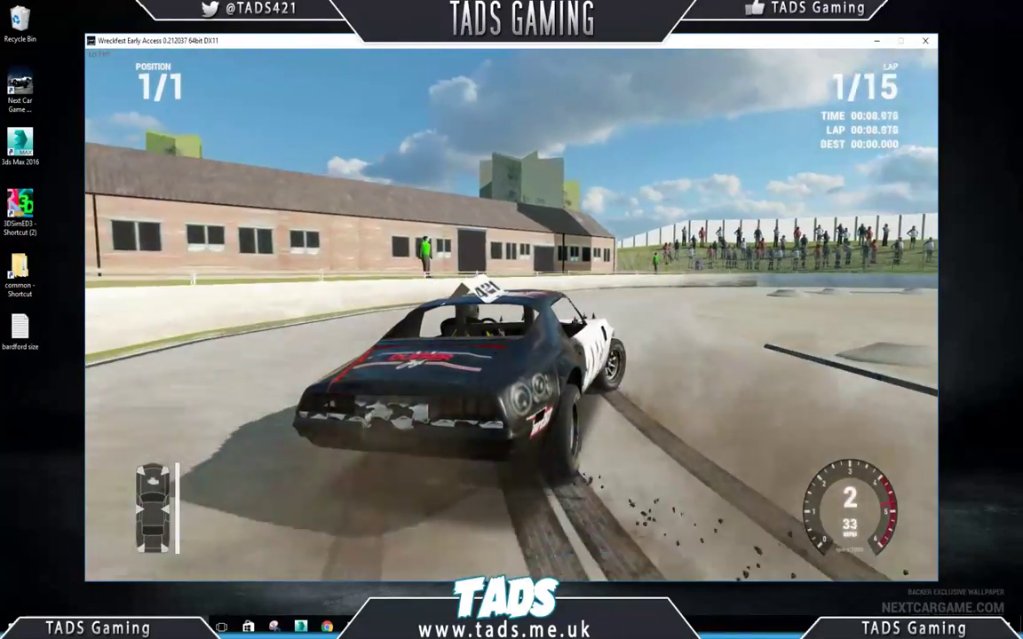
Quit the solo race and continue past the results to the garage.
{"action": "key", "text": "Escape"}
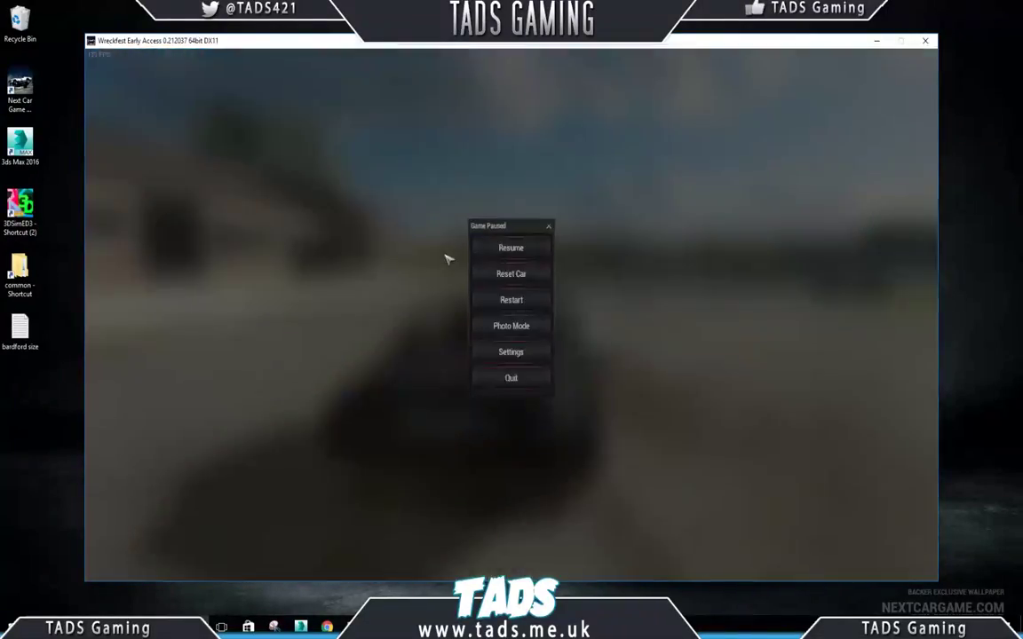
{"action": "left_click", "coordinate": [510, 379]}
{"action": "left_click", "coordinate": [508, 332]}
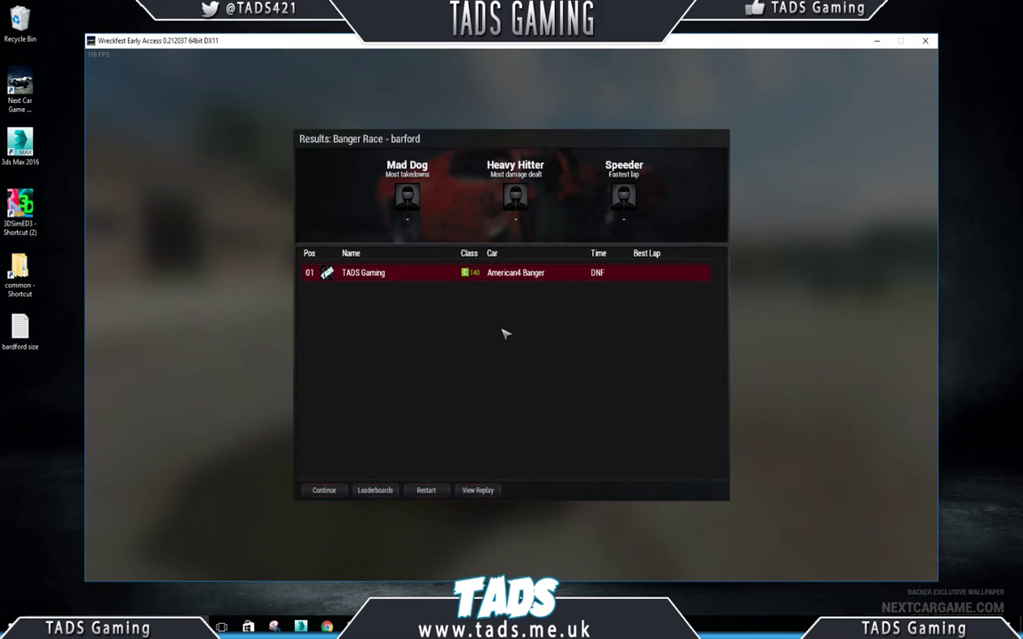
{"action": "left_click", "coordinate": [320, 490]}
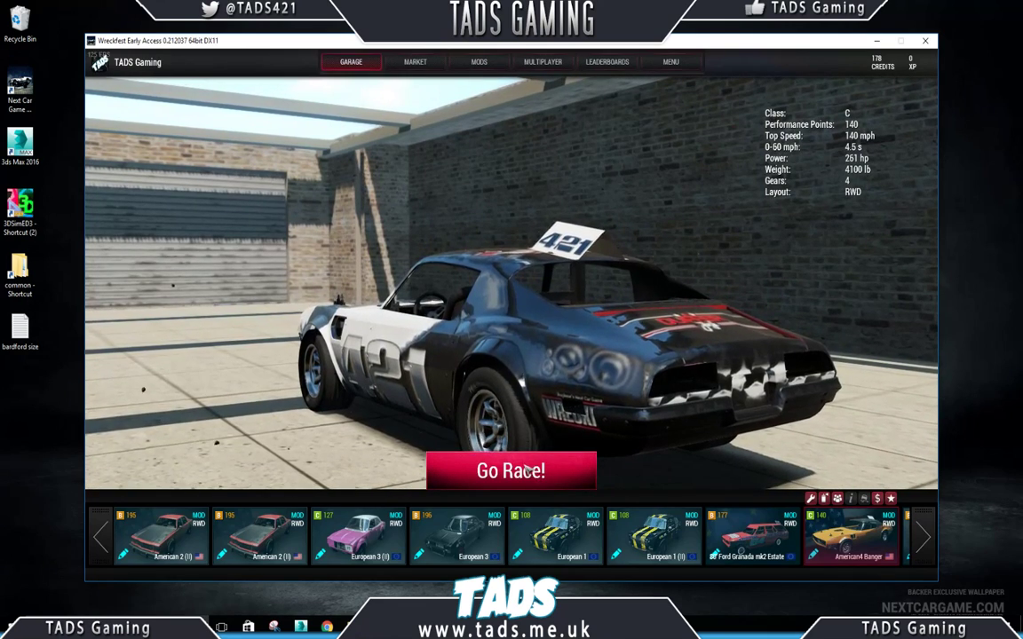
Set up a barford Banger Race with three opponents and start it.
{"action": "left_click", "coordinate": [542, 468]}
{"action": "left_click", "coordinate": [585, 316]}
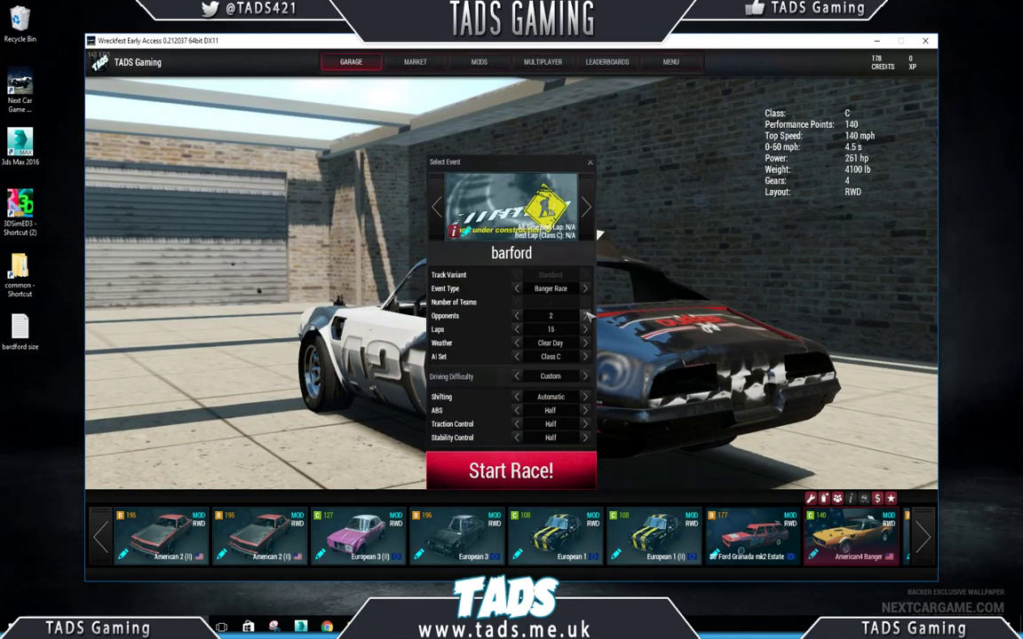
{"action": "left_click", "coordinate": [500, 477]}
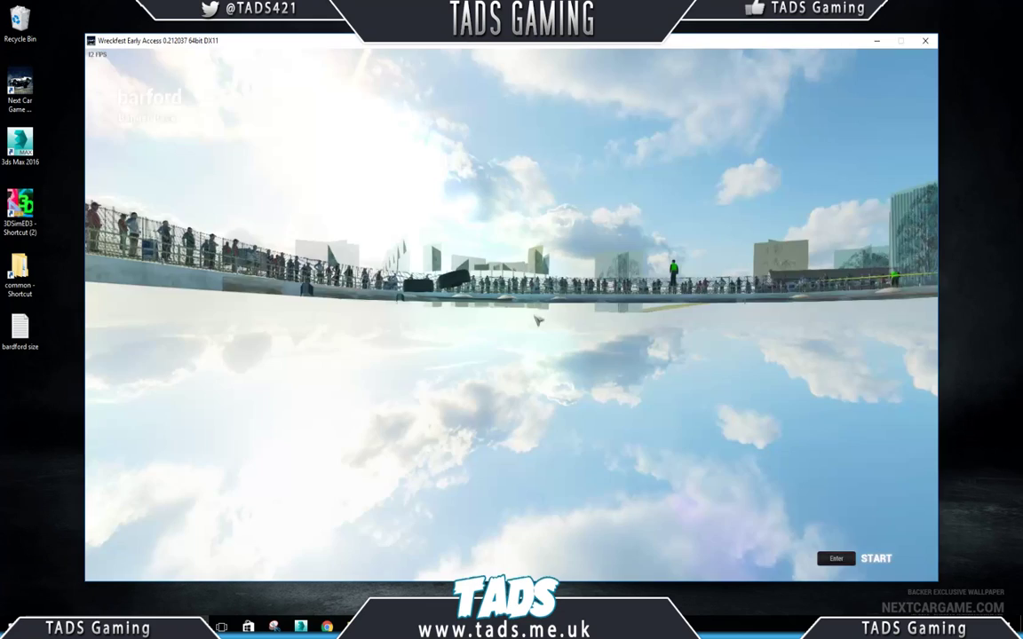
{"action": "key", "text": "Return"}
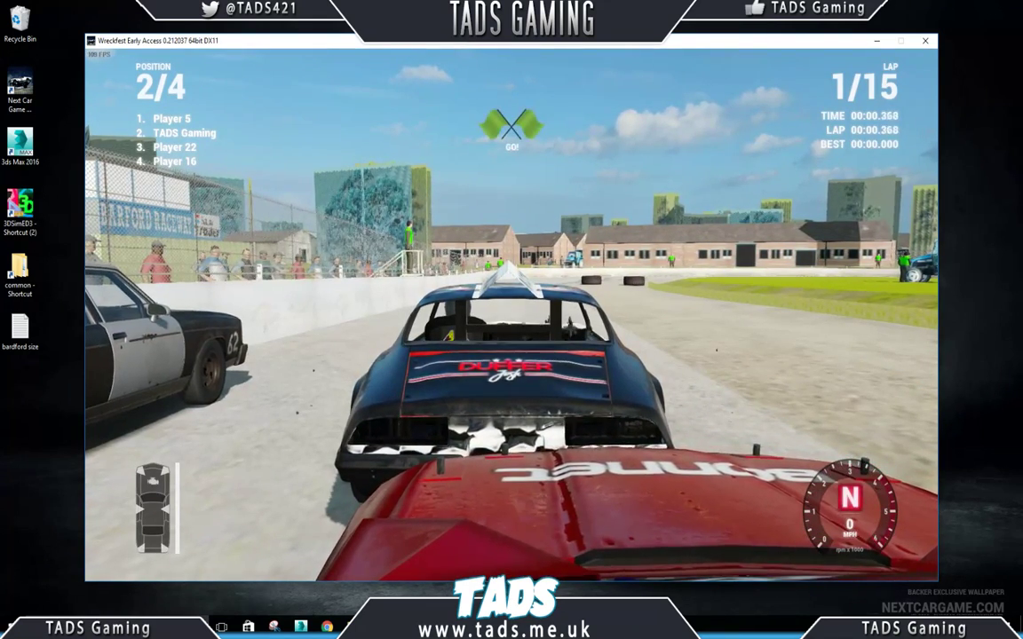
Drive the Banger Race against the three AI opponents into the second lap and leave the race.
{"action": "key", "text": "Up"}
{"action": "key", "text": "Right"}
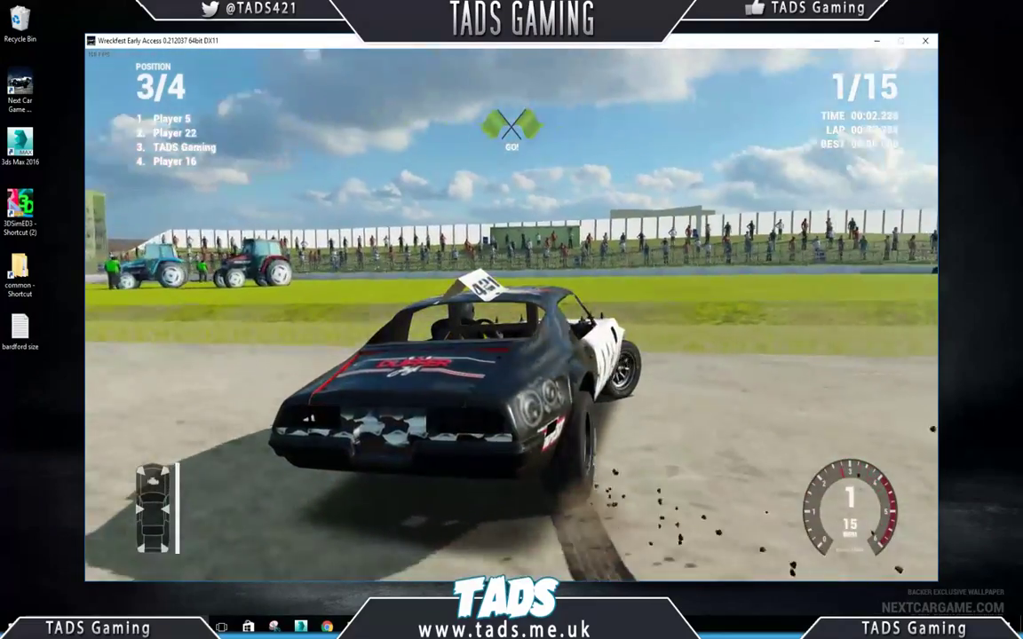
{"action": "key", "text": "Down"}
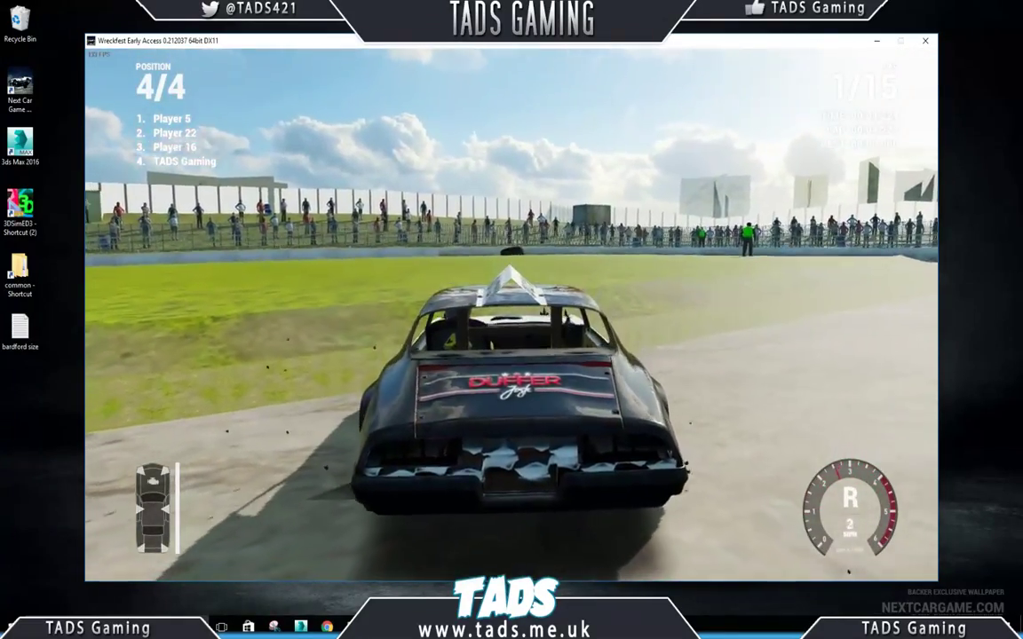
{"action": "key", "text": "Up"}
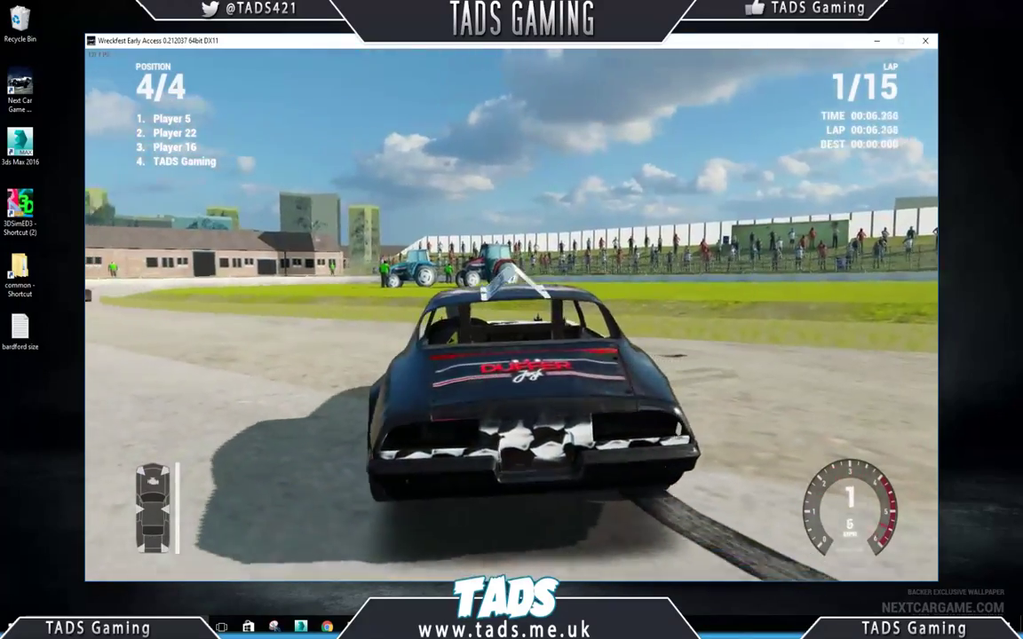
{"action": "key", "text": "Up"}
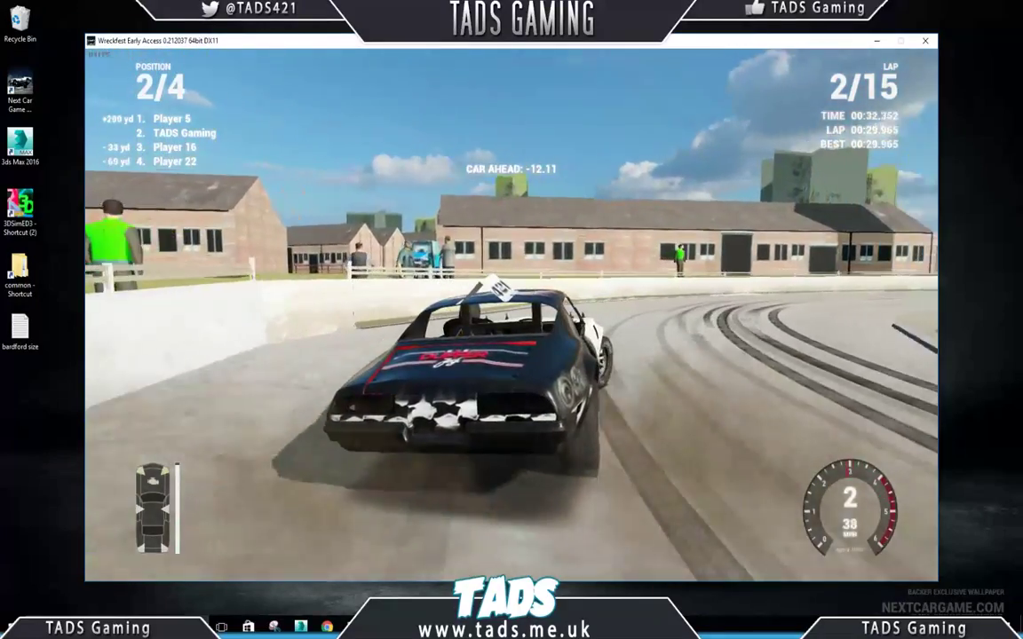
{"action": "key", "text": "Escape"}
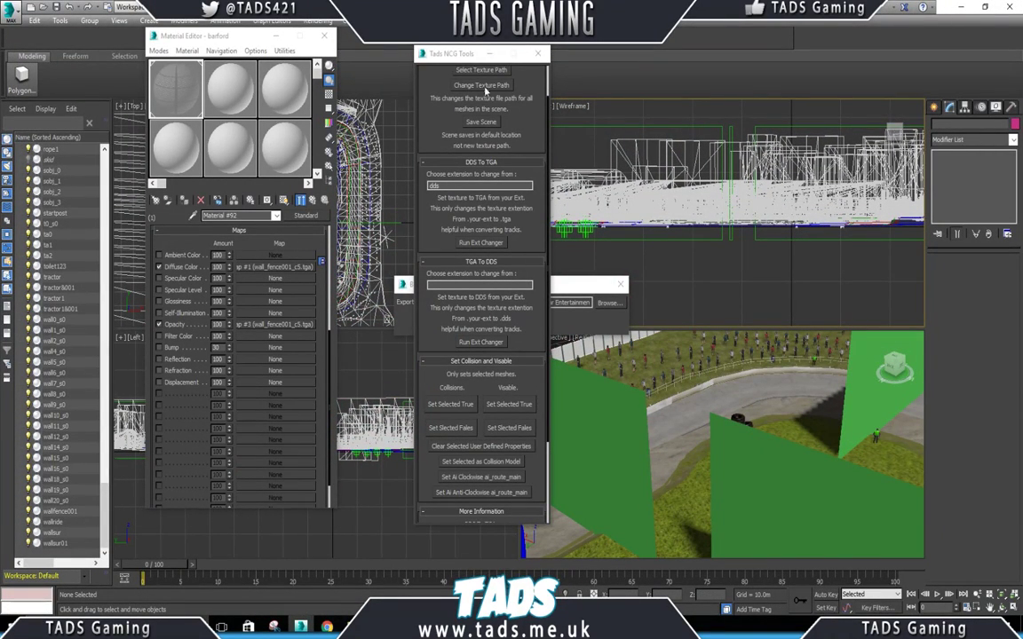
Return to 3ds Max, minimise the Tads NCG Tools and Material Editor windows, and identify the start-point helpers at the back of the grid.
{"action": "left_click", "coordinate": [488, 54]}
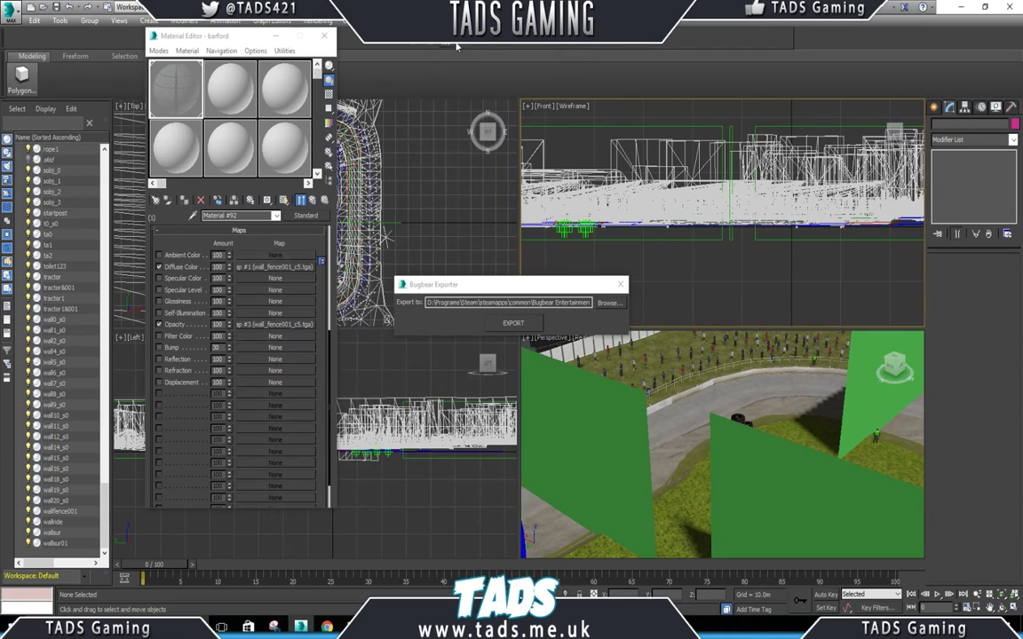
{"action": "left_click", "coordinate": [277, 37]}
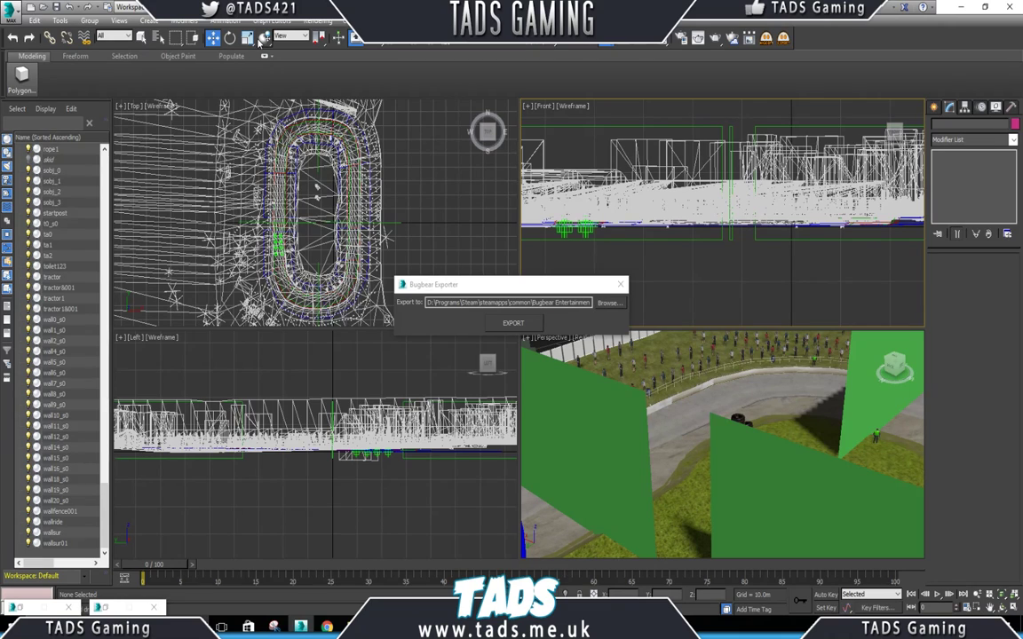
{"action": "scroll", "coordinate": [338, 184], "scroll_direction": "up", "scroll_amount": 3}
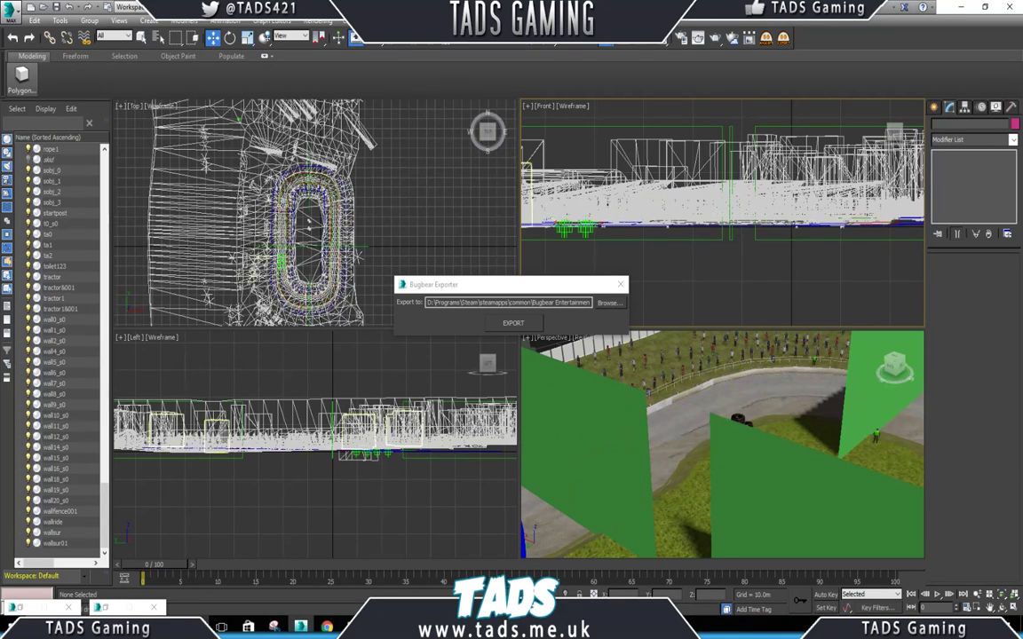
{"action": "scroll", "coordinate": [262, 256], "scroll_direction": "up", "scroll_amount": 3}
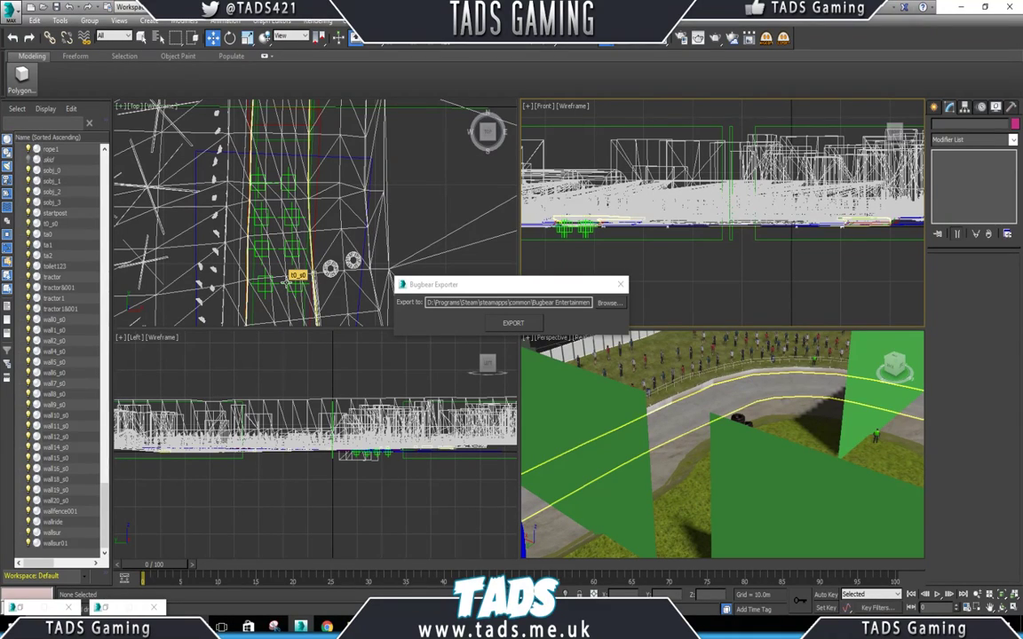
{"action": "left_click", "coordinate": [286, 280]}
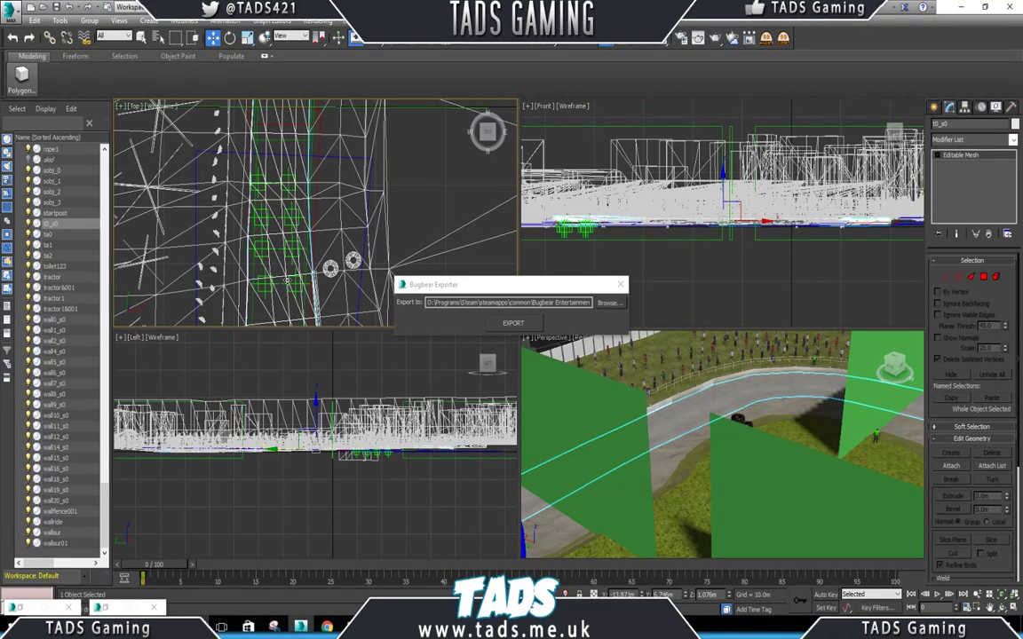
{"action": "left_click", "coordinate": [293, 282]}
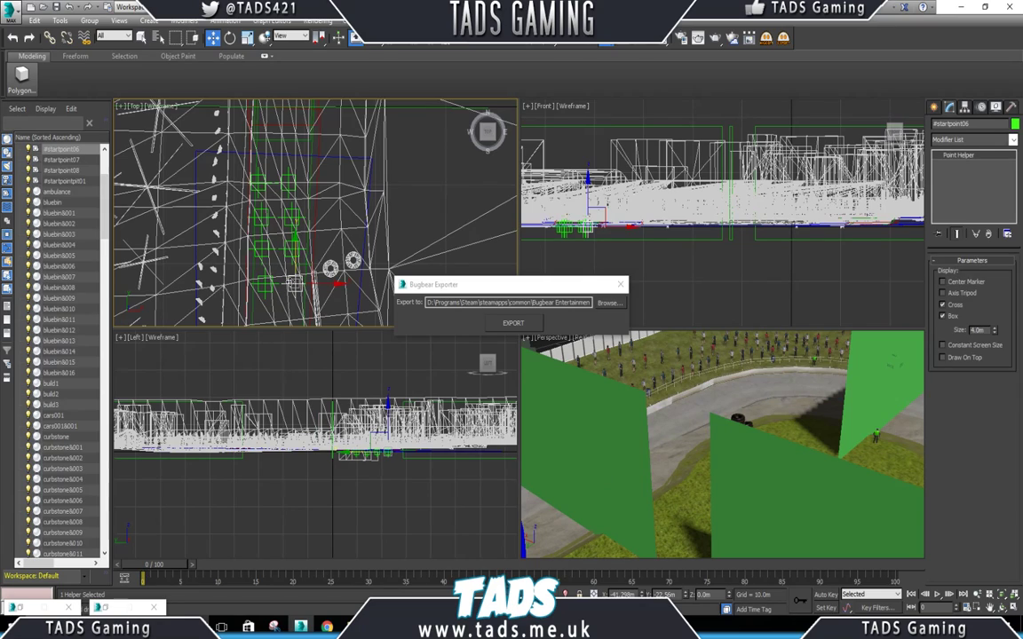
{"action": "left_click", "coordinate": [62, 170]}
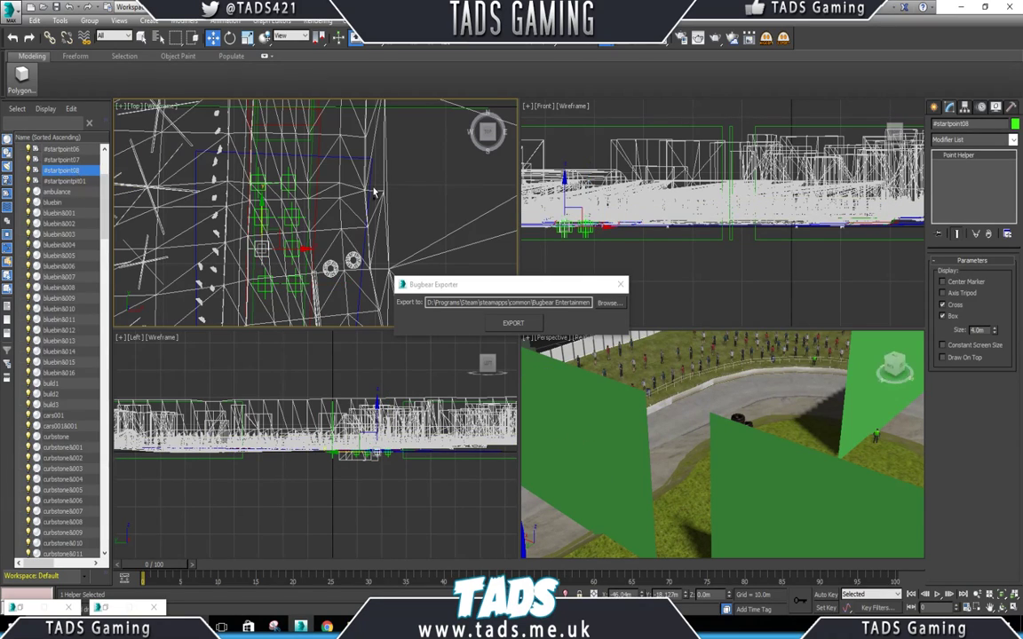
Move the Bugbear Exporter window clear of the start grid and maximise the Top viewport around the start points.
{"action": "left_click_drag", "start_coordinate": [543, 291], "coordinate": [820, 129]}
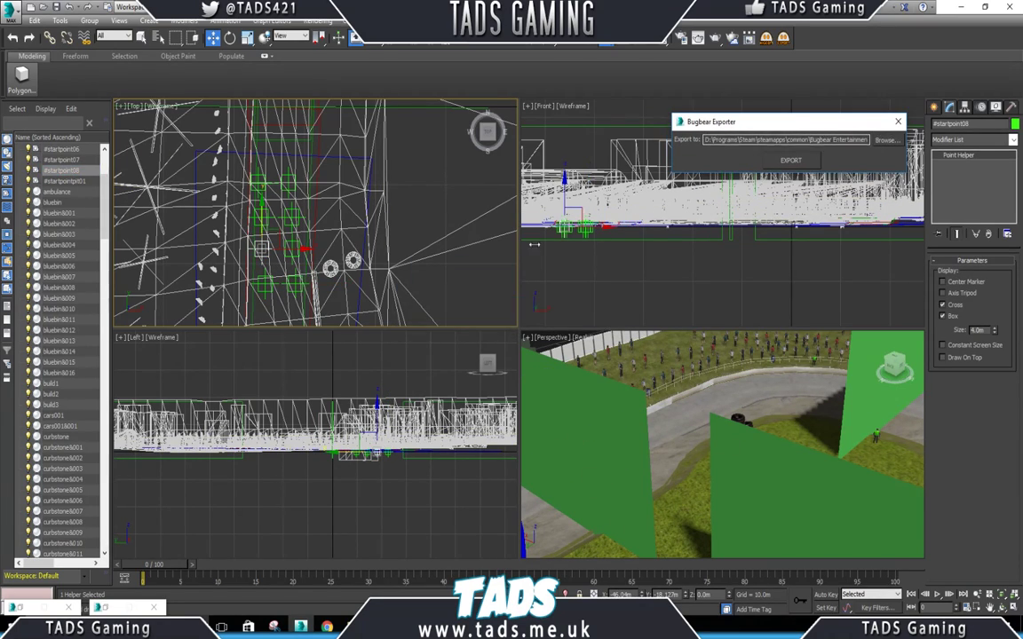
{"action": "left_click", "coordinate": [1013, 607]}
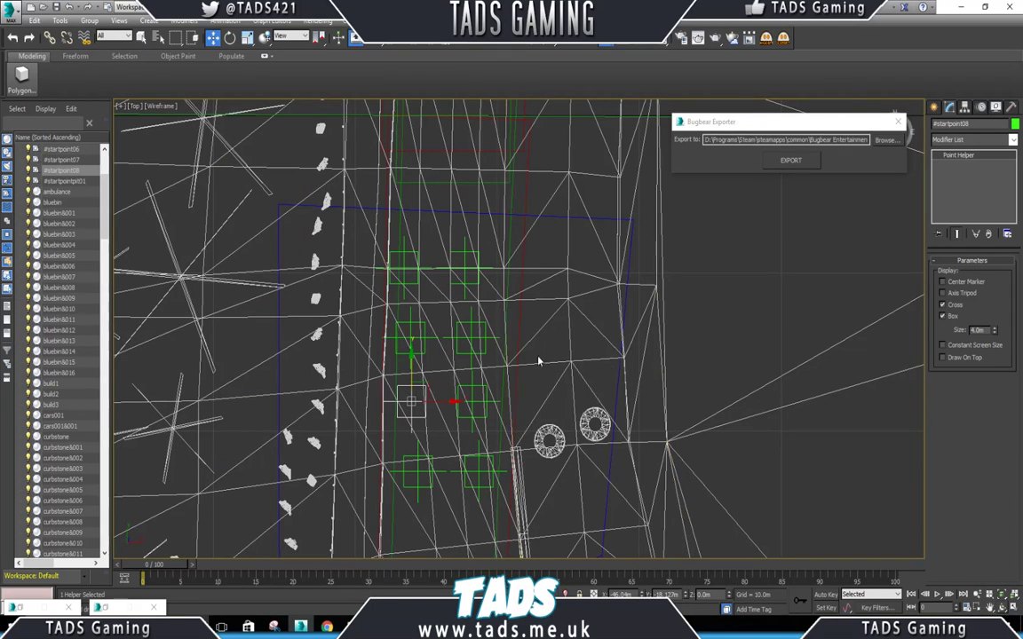
{"action": "middle_click_drag", "start_coordinate": [447, 337], "coordinate": [373, 184]}
{"action": "scroll", "coordinate": [371, 188], "scroll_direction": "up", "scroll_amount": 2}
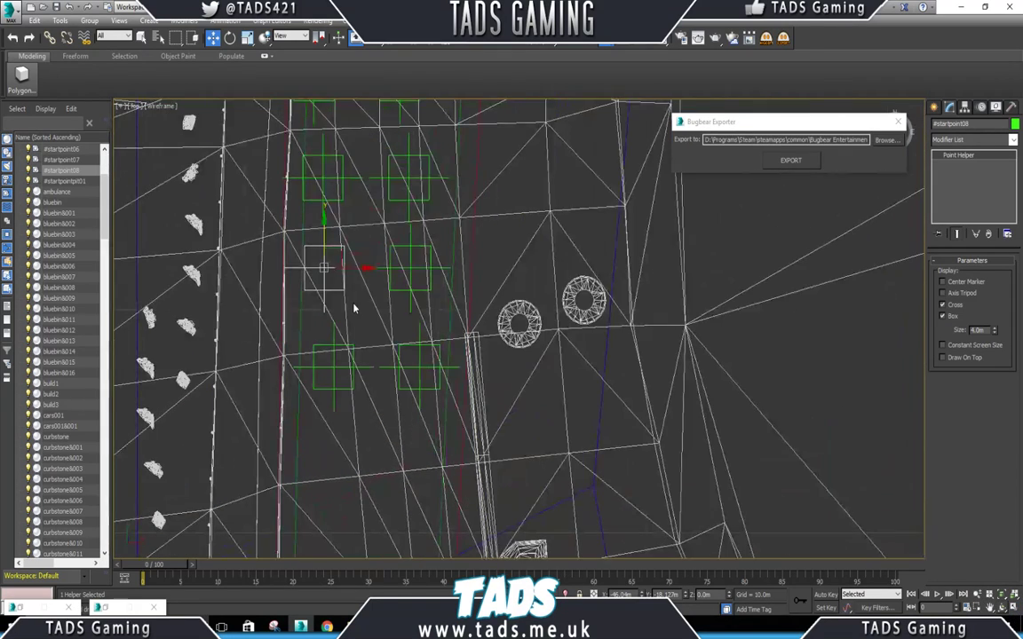
Move #startpoint07 and #startpoint08 together behind the #startpoint05 and #startpoint06 row, to about Y -25.9 m.
{"action": "left_click", "coordinate": [401, 364]}
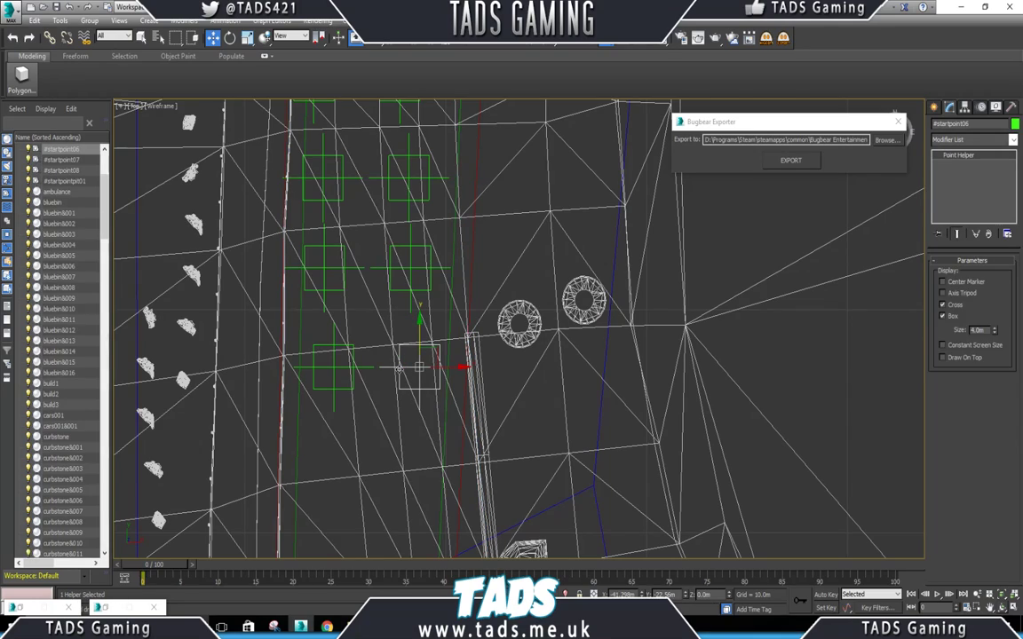
{"action": "left_click", "coordinate": [351, 369]}
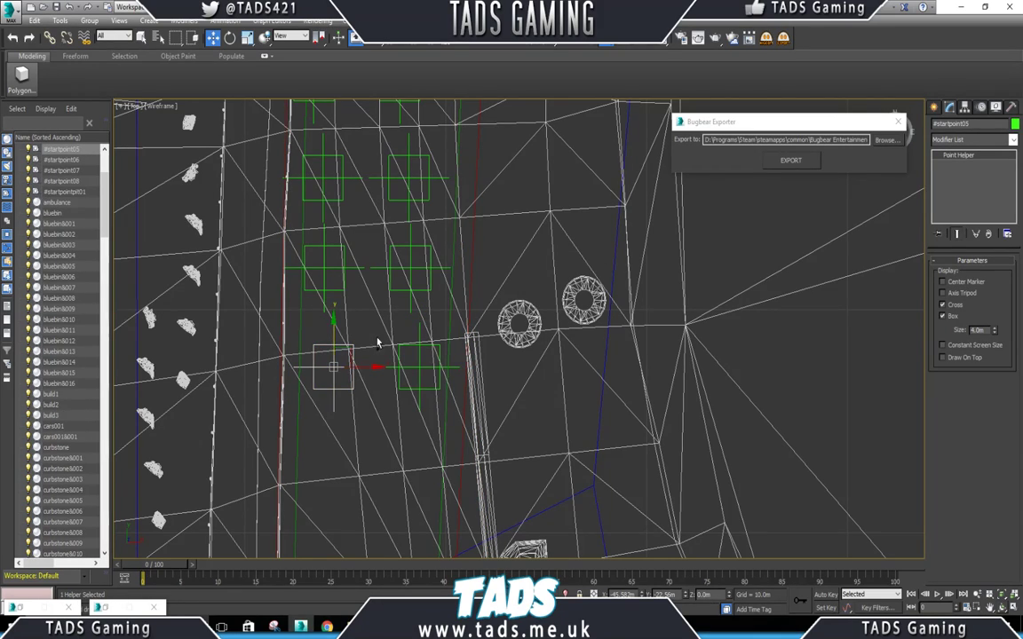
{"action": "left_click", "coordinate": [388, 266]}
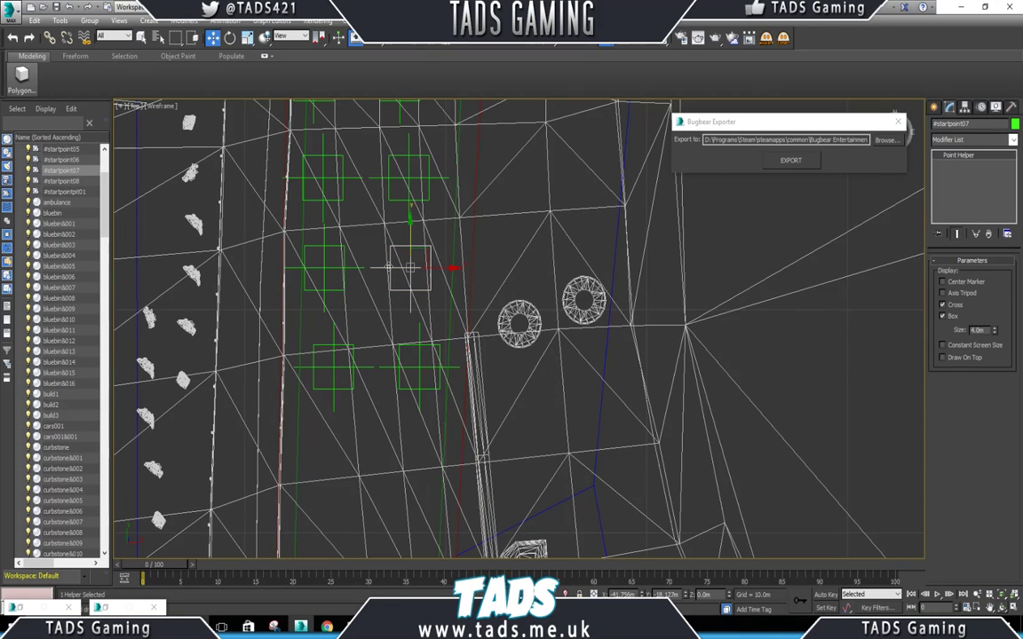
{"action": "left_click", "coordinate": [343, 266], "text": "ctrl"}
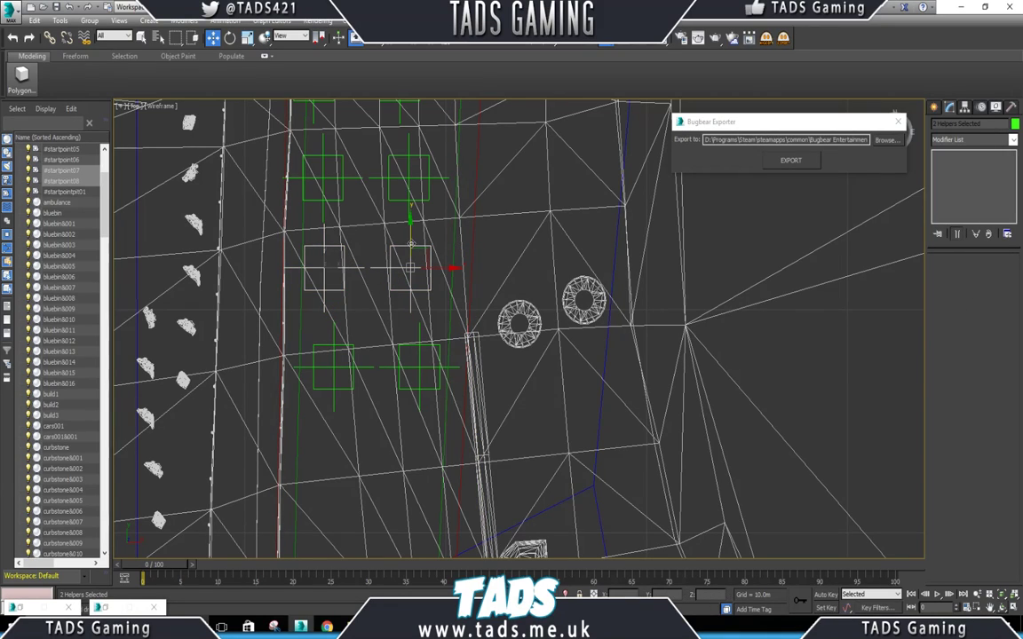
{"action": "left_click_drag", "start_coordinate": [410, 234], "coordinate": [403, 370]}
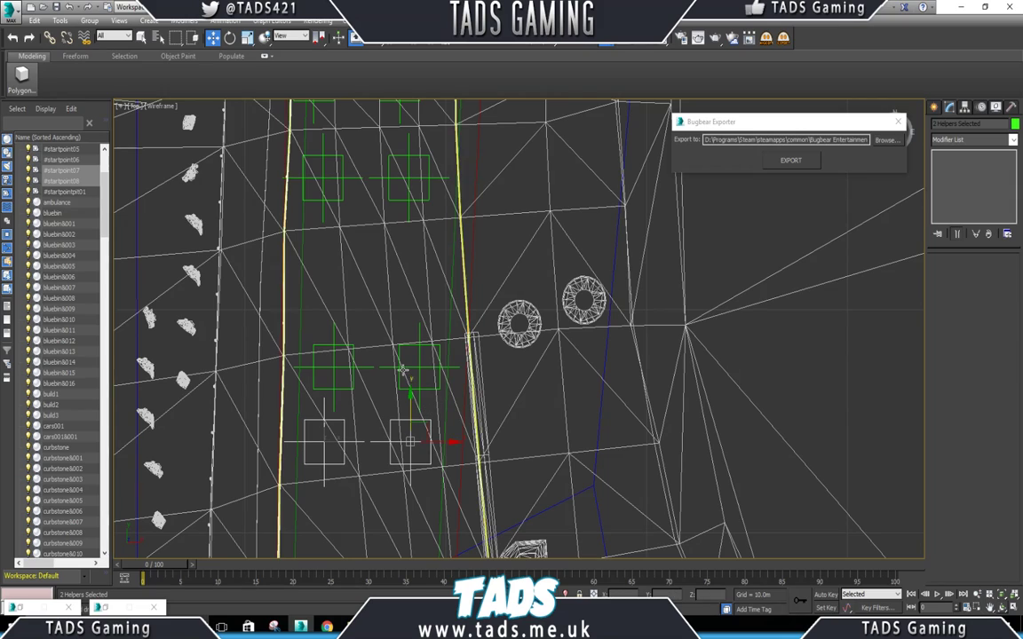
Move #startpoint05 and #startpoint06 together about 4.7 m forward along Y, closing up behind the #startpoint04 row.
{"action": "left_click", "coordinate": [407, 366]}
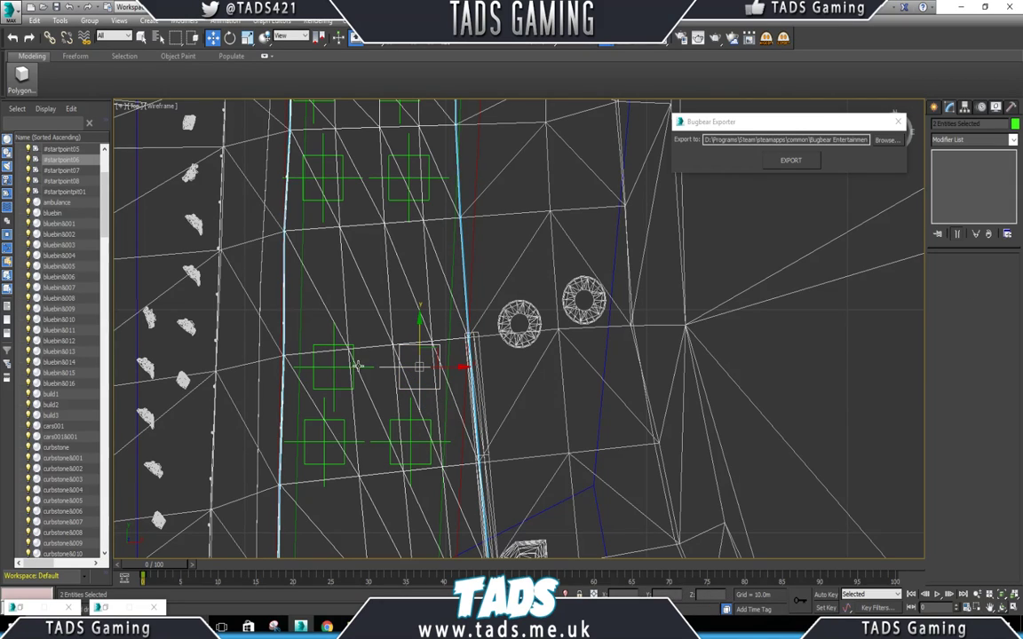
{"action": "left_click", "coordinate": [355, 365]}
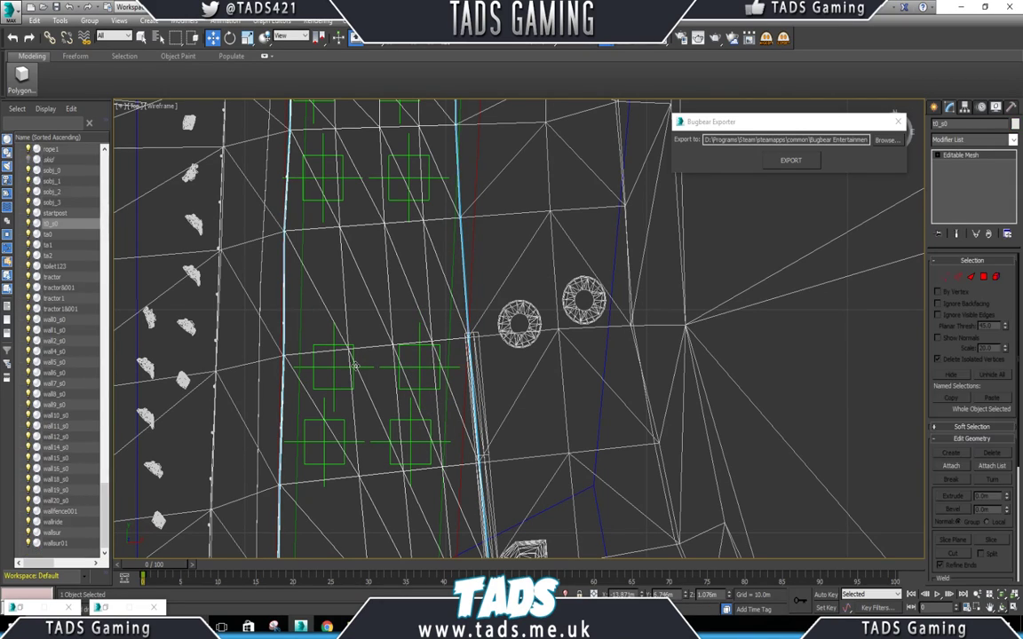
{"action": "left_click", "coordinate": [409, 371], "text": "ctrl"}
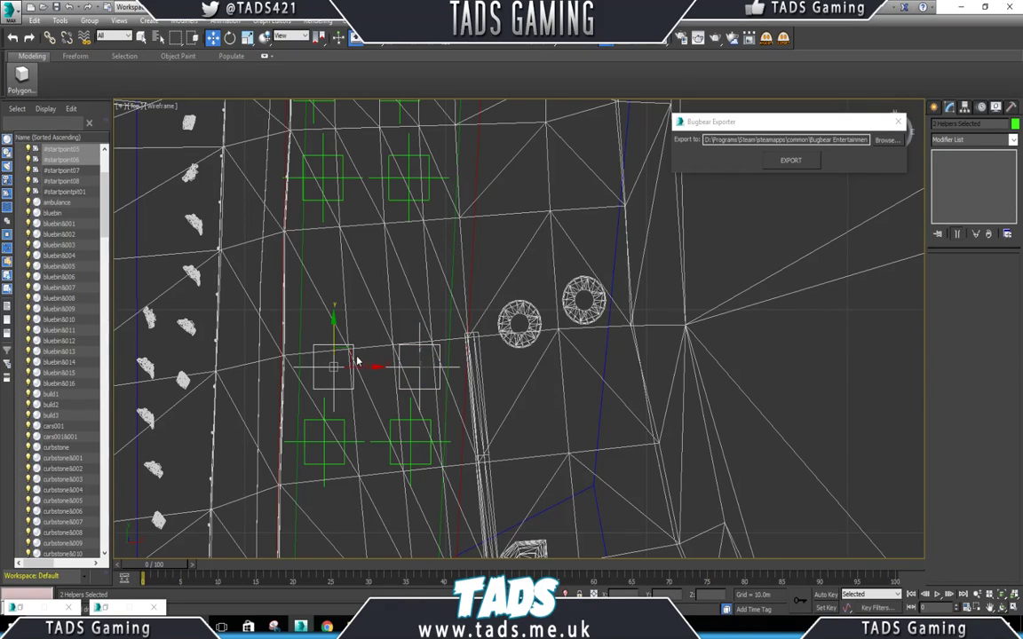
{"action": "left_click_drag", "start_coordinate": [339, 348], "coordinate": [336, 242]}
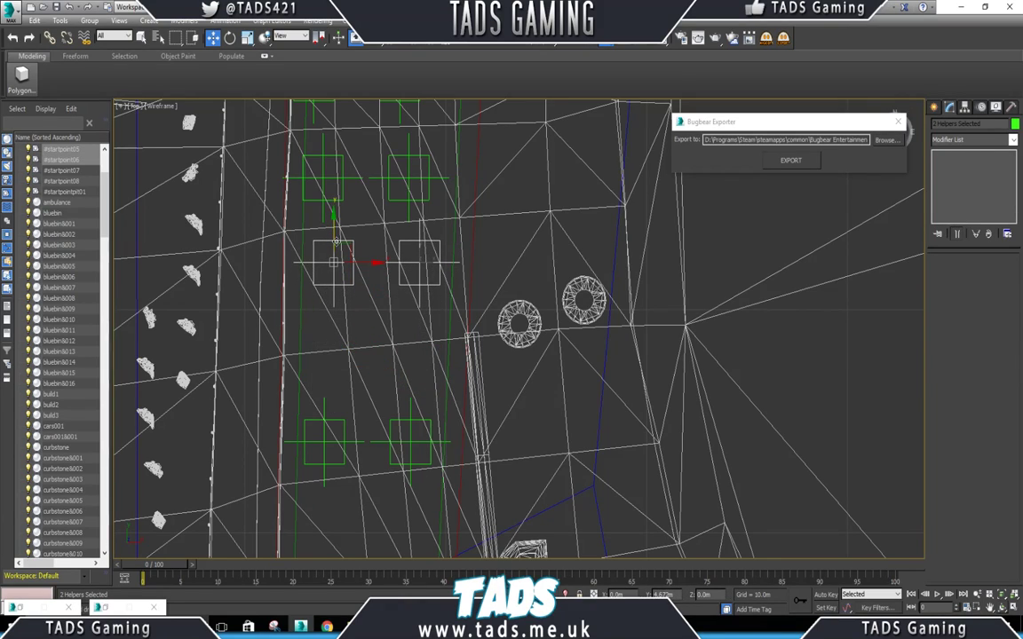
Narrow the three front start rows by shifting #startpoint04, the outer point ahead of it, #startpoint05 and #startpoint06 inward along X.
{"action": "left_click", "coordinate": [340, 178]}
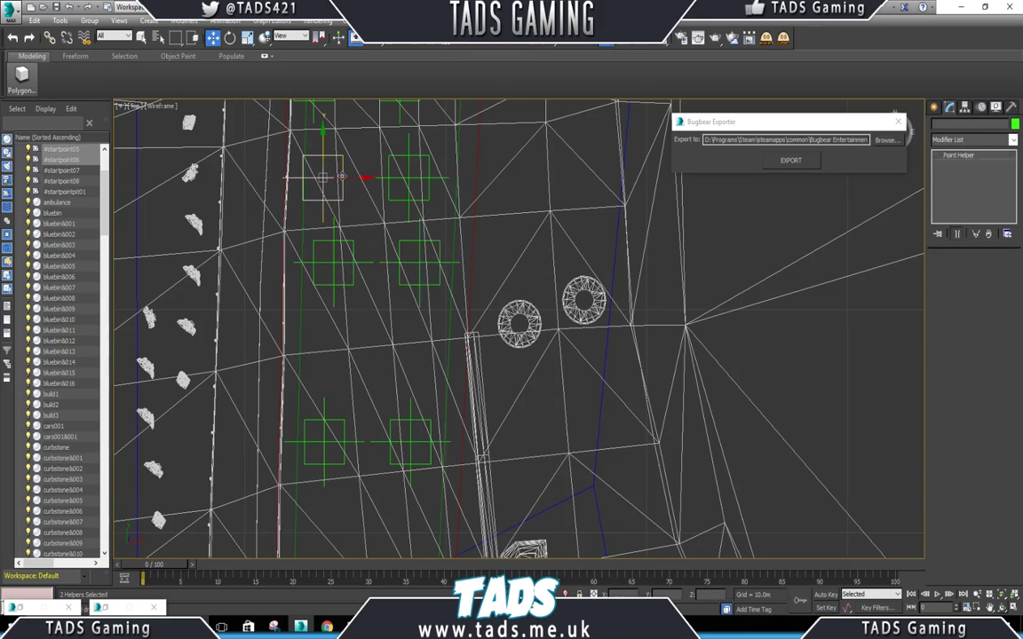
{"action": "left_click_drag", "start_coordinate": [350, 178], "coordinate": [372, 178]}
{"action": "middle_click_drag", "start_coordinate": [372, 177], "coordinate": [366, 255]}
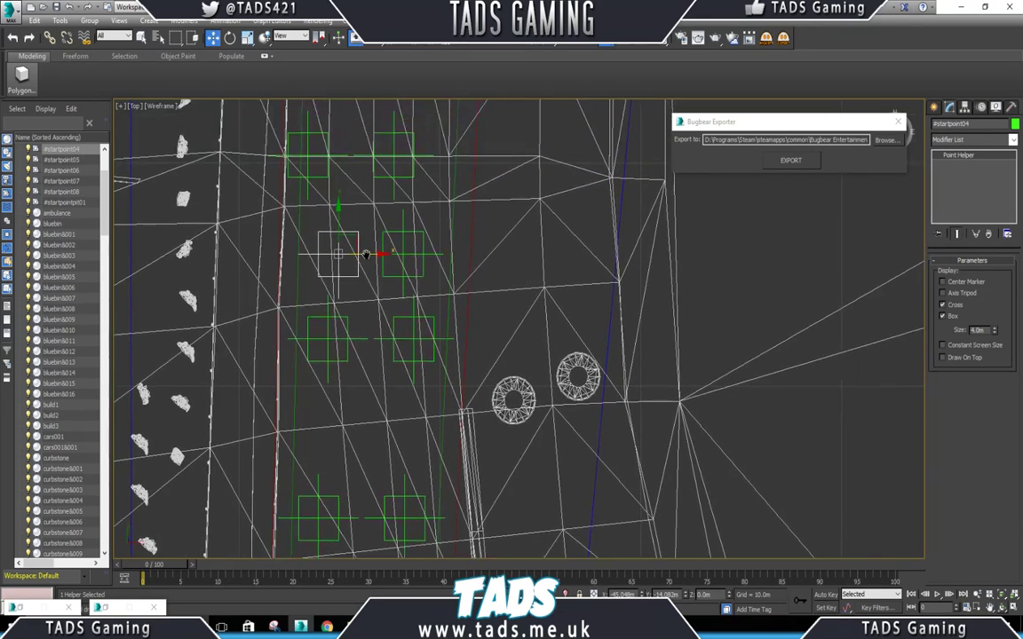
{"action": "left_click", "coordinate": [326, 171]}
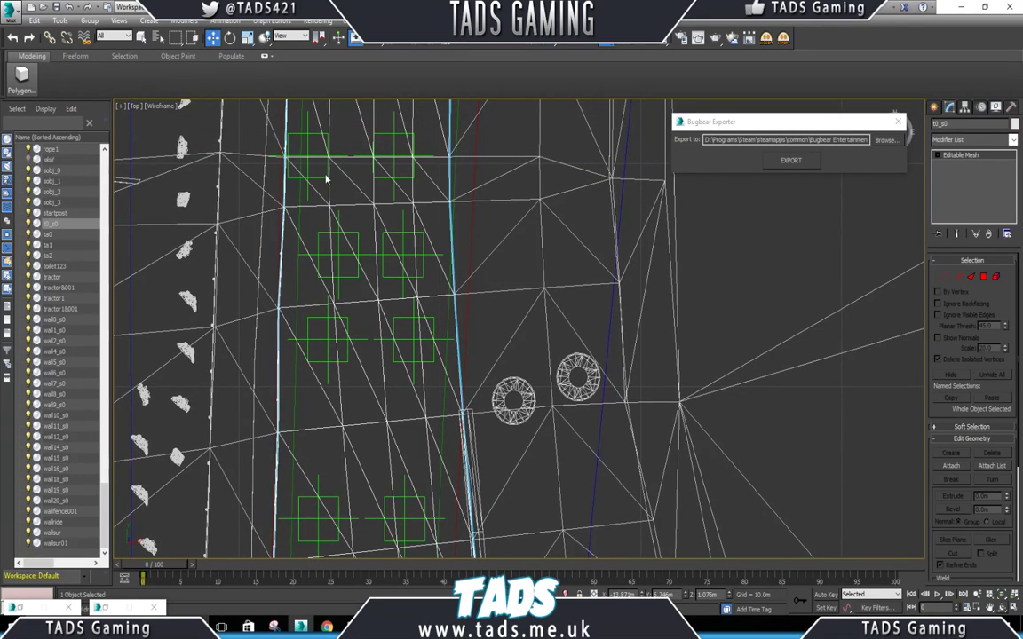
{"action": "left_click", "coordinate": [293, 160]}
{"action": "left_click_drag", "start_coordinate": [321, 175], "coordinate": [350, 176]}
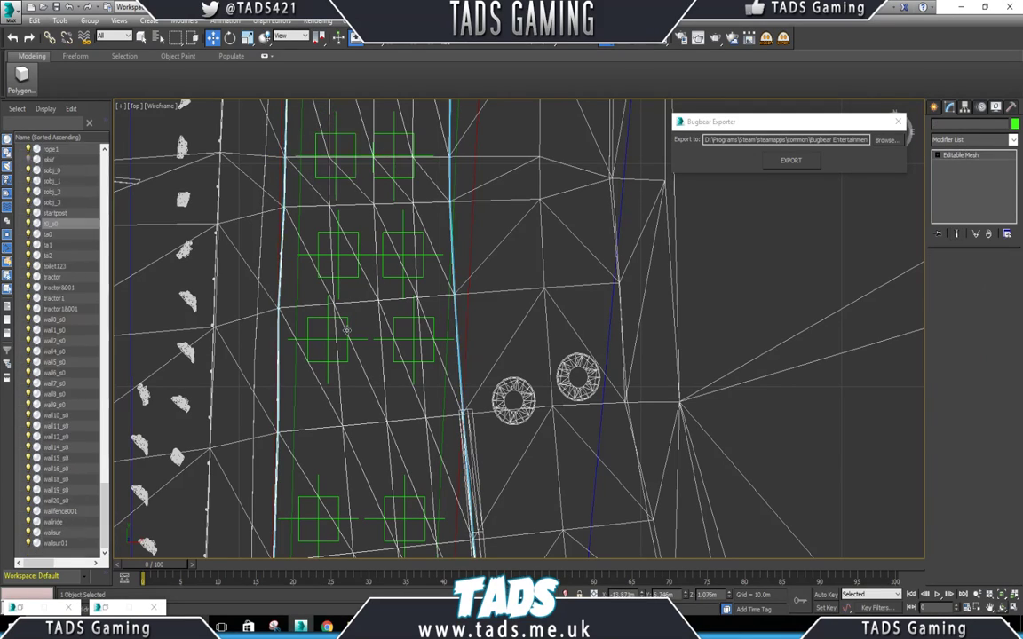
{"action": "left_click", "coordinate": [329, 340]}
{"action": "left_click_drag", "start_coordinate": [358, 338], "coordinate": [380, 305]}
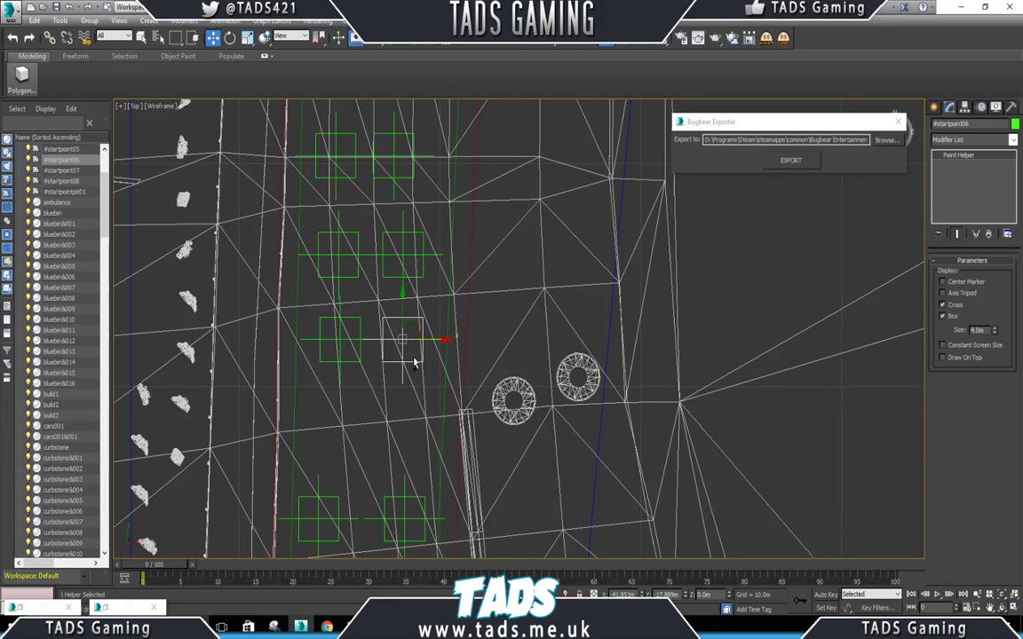
Move #startpoint08 to about X -45.2, Y -23.7 m and #startpoint07 to about X -41.7, Y -23.8 m.
{"action": "mouse_move", "coordinate": [414, 361]}
{"action": "middle_mouse_down"}
{"action": "mouse_move", "coordinate": [376, 290]}
{"action": "mouse_move", "coordinate": [388, 353]}
{"action": "mouse_move", "coordinate": [401, 356]}
{"action": "middle_mouse_up"}
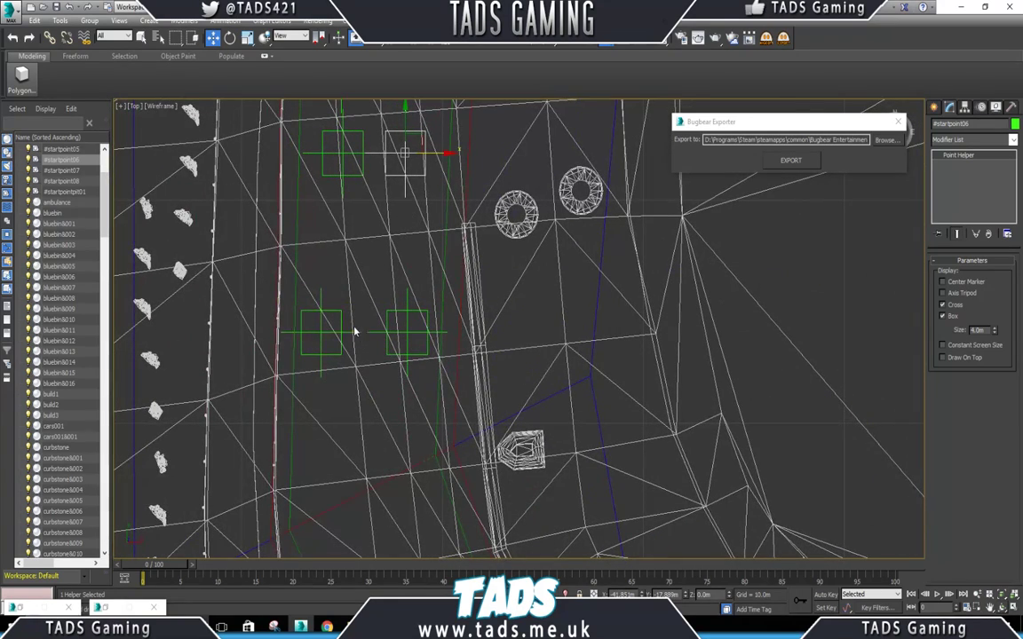
{"action": "left_click", "coordinate": [329, 328]}
{"action": "left_click_drag", "start_coordinate": [336, 314], "coordinate": [353, 264]}
{"action": "left_click", "coordinate": [417, 318]}
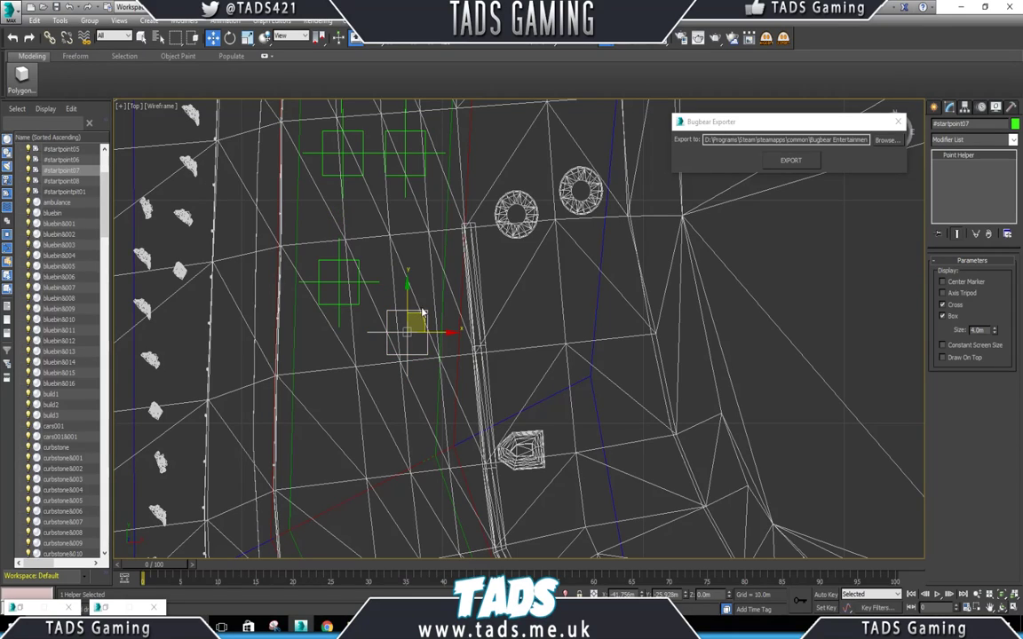
{"action": "left_click_drag", "start_coordinate": [419, 316], "coordinate": [417, 268]}
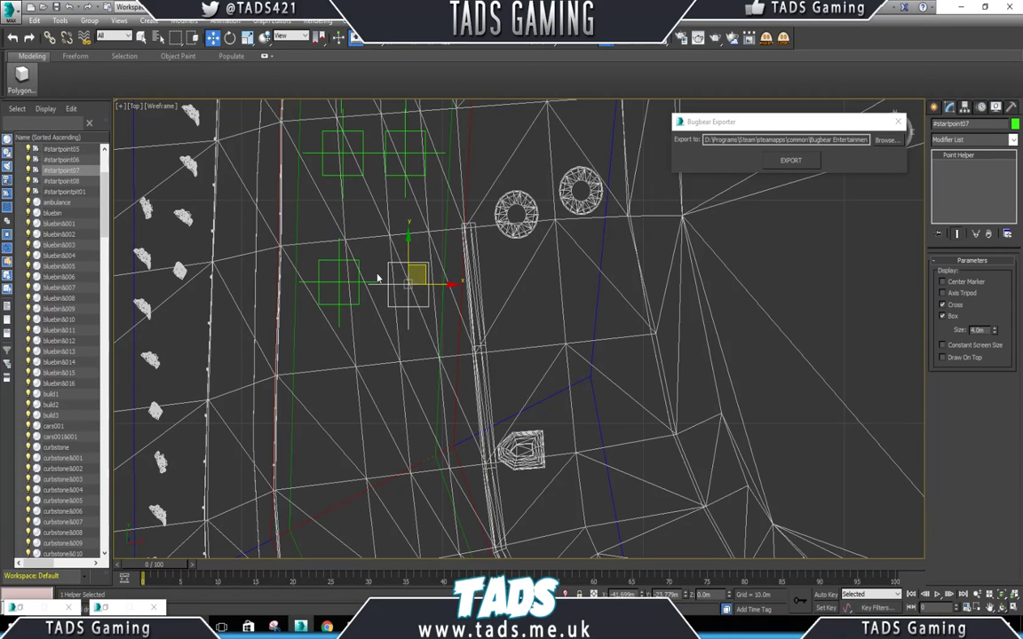
Clone #startpoint07 and #startpoint08 together as copies one row further back, at about Y -27 m, using the name #startpoint09.
{"action": "left_click", "coordinate": [324, 249]}
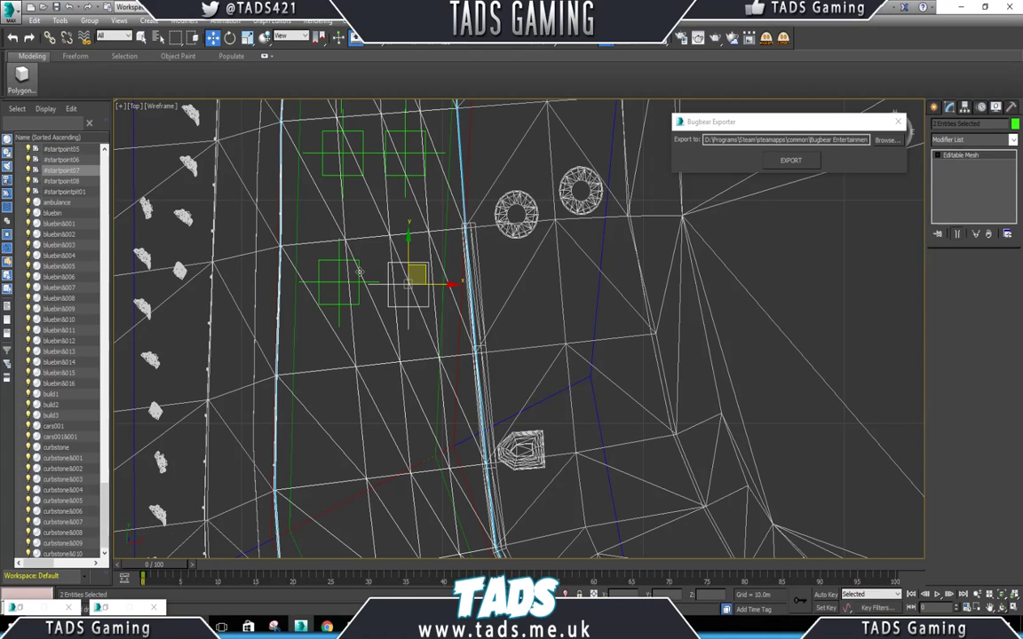
{"action": "left_click", "coordinate": [359, 279]}
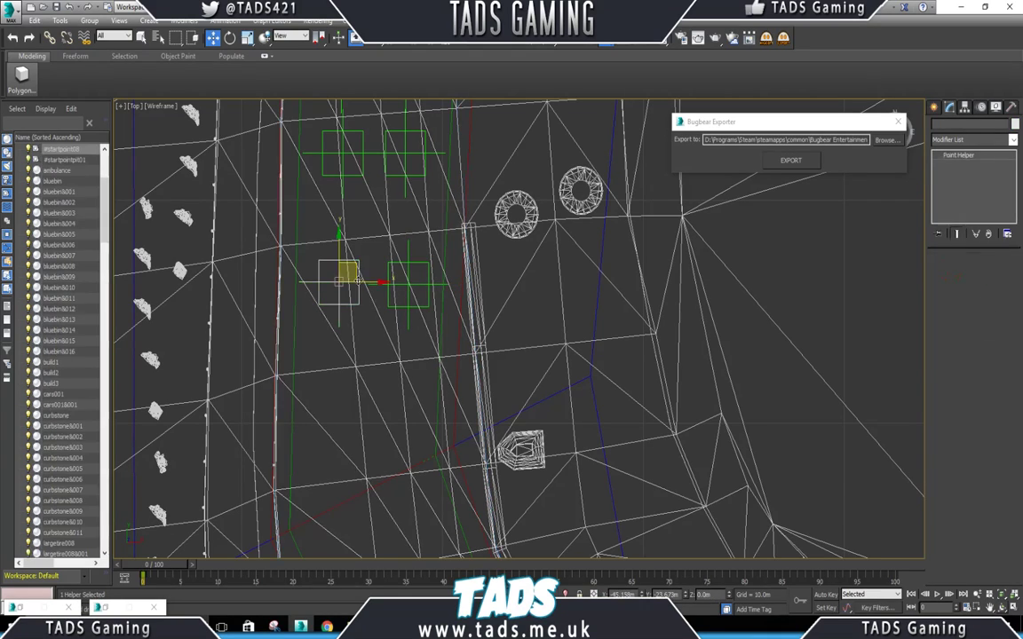
{"action": "left_click", "coordinate": [388, 289], "text": "ctrl"}
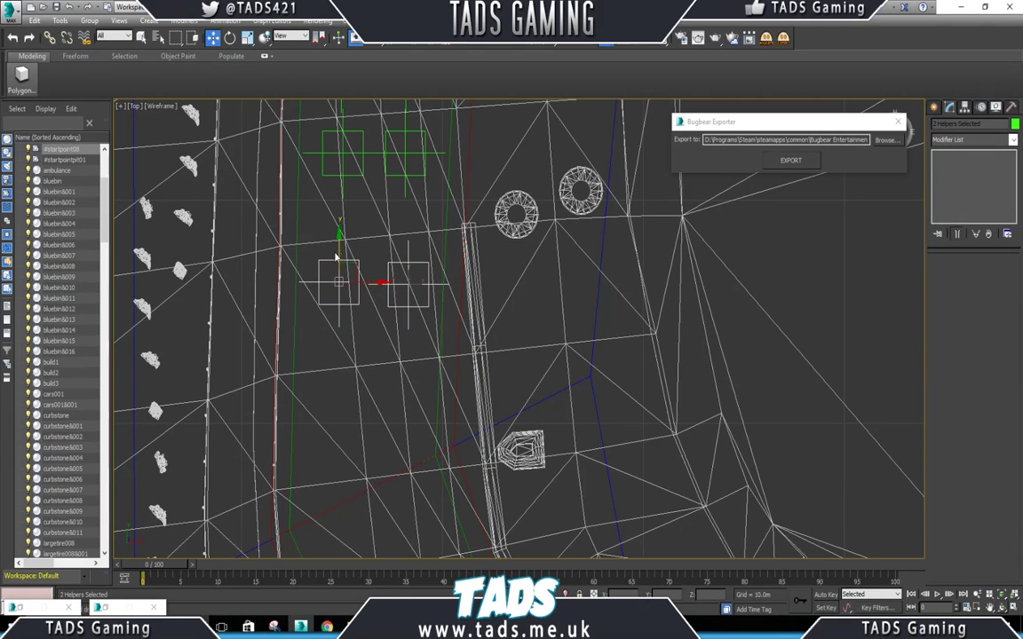
{"action": "left_click_drag", "start_coordinate": [339, 251], "coordinate": [340, 320], "text": "shift"}
{"action": "left_click", "coordinate": [511, 365]}
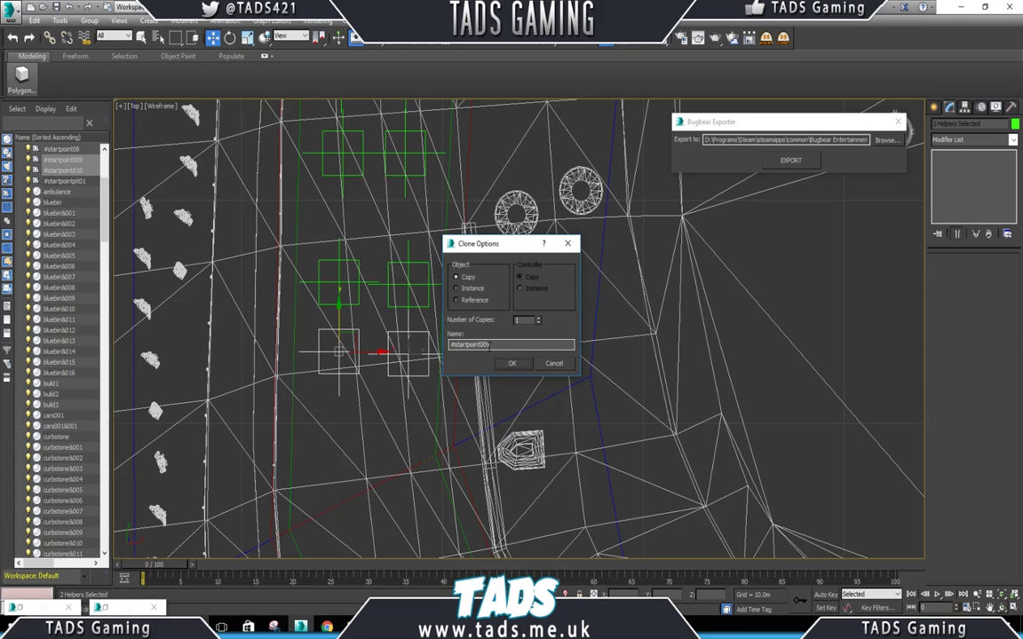
{"action": "left_click", "coordinate": [489, 345]}
{"action": "left_click", "coordinate": [507, 364]}
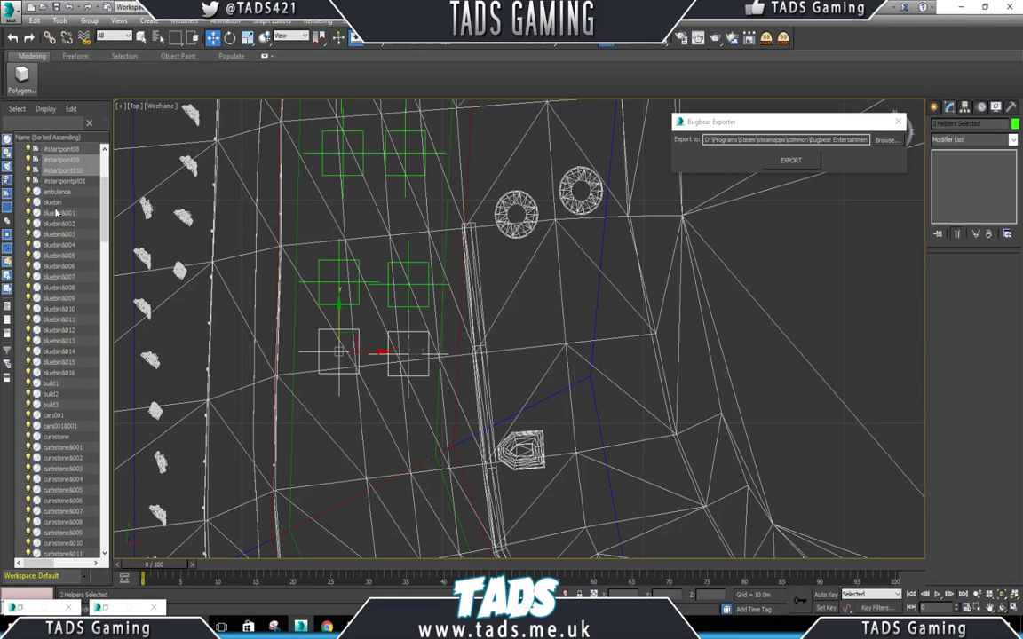
Rename the second cloned start point, #startpoint010, as #startpoint10.
{"action": "left_click", "coordinate": [76, 171]}
{"action": "left_click", "coordinate": [78, 170]}
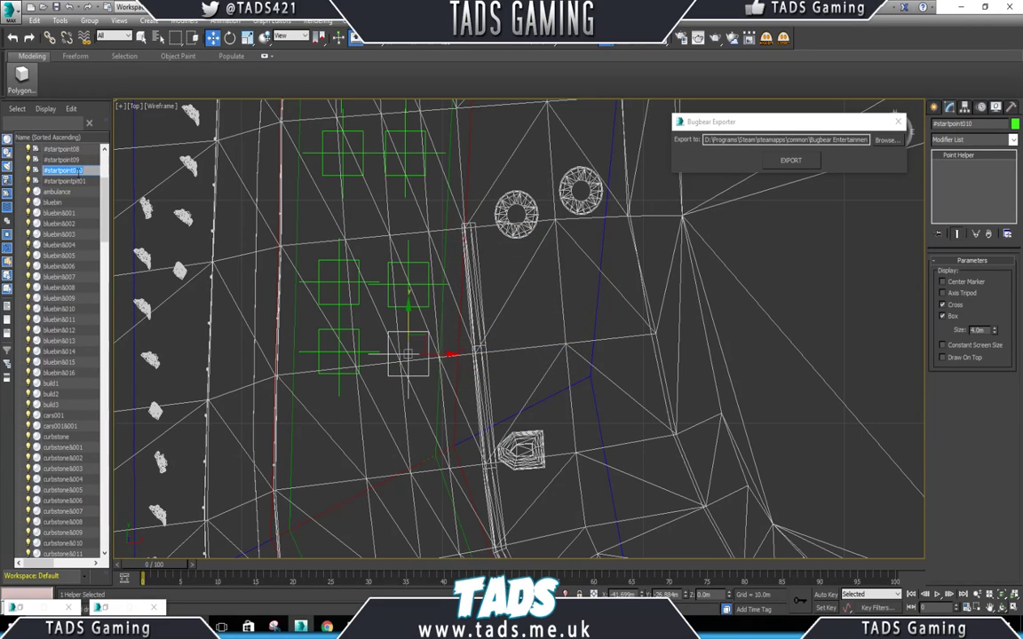
{"action": "left_click", "coordinate": [78, 171]}
{"action": "key", "text": "Return"}
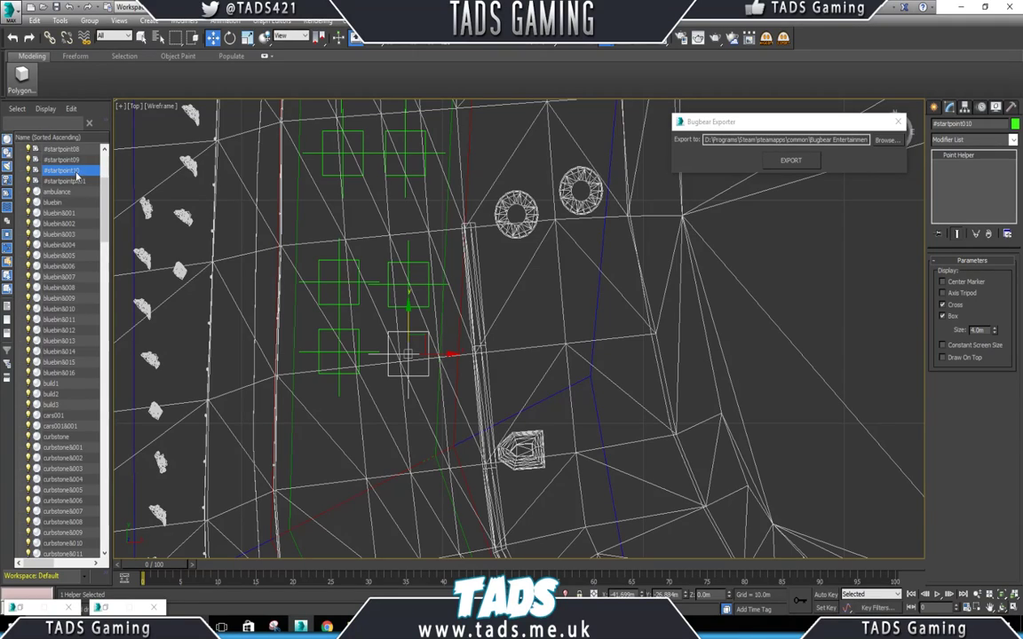
{"action": "left_click", "coordinate": [76, 171]}
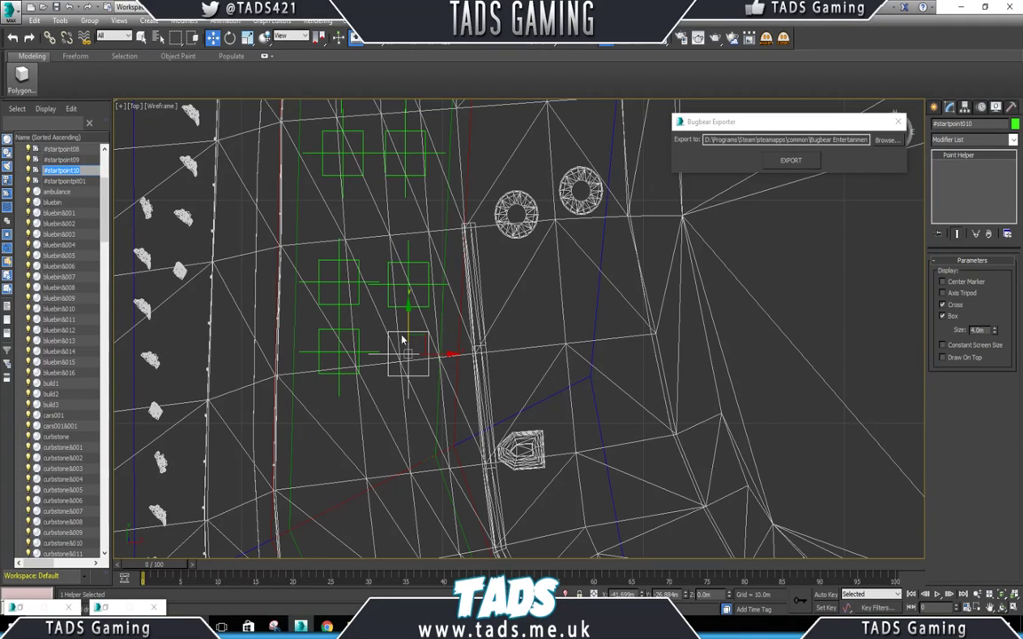
Clone #startpoint09 and #startpoint10 together as copies one row further back, at about Y -32.3 m, using the name #startpoint11.
{"action": "left_click", "coordinate": [360, 338], "text": "ctrl"}
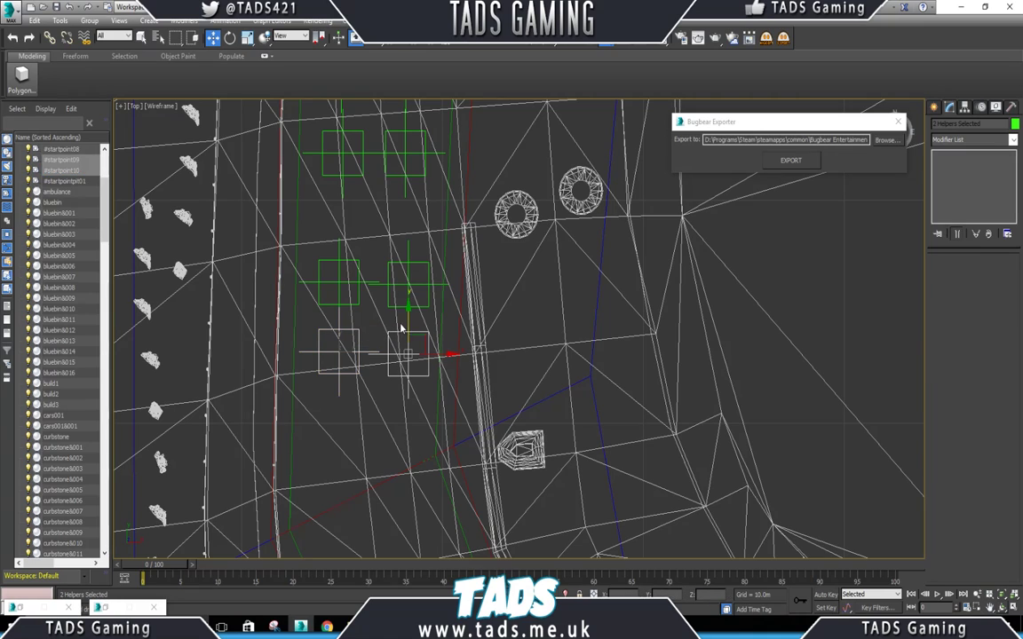
{"action": "scroll", "coordinate": [358, 357], "scroll_direction": "down", "scroll_amount": 3}
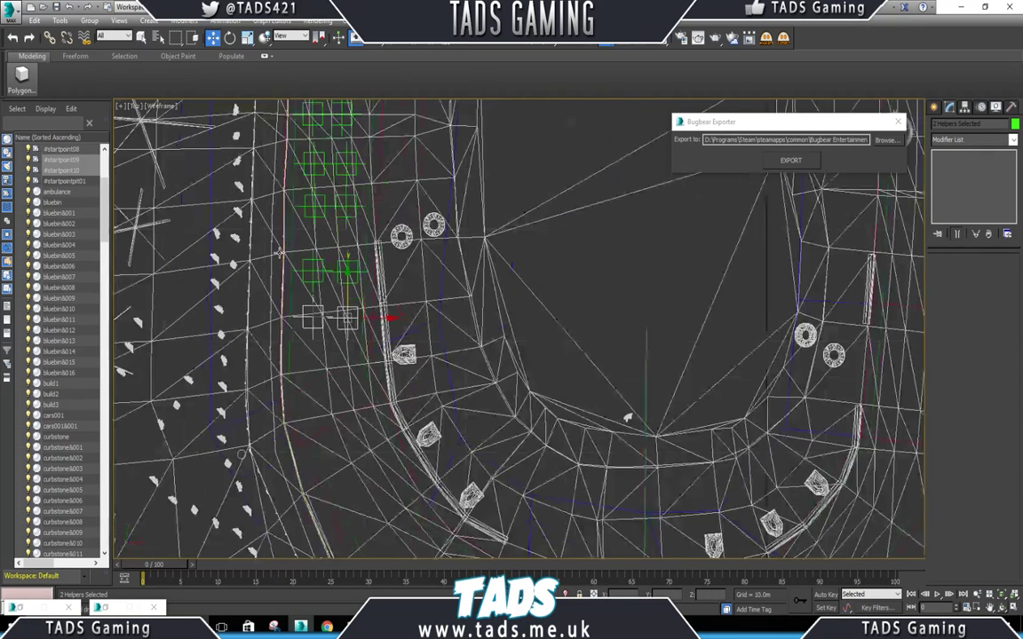
{"action": "scroll", "coordinate": [357, 357], "scroll_direction": "down", "scroll_amount": 1}
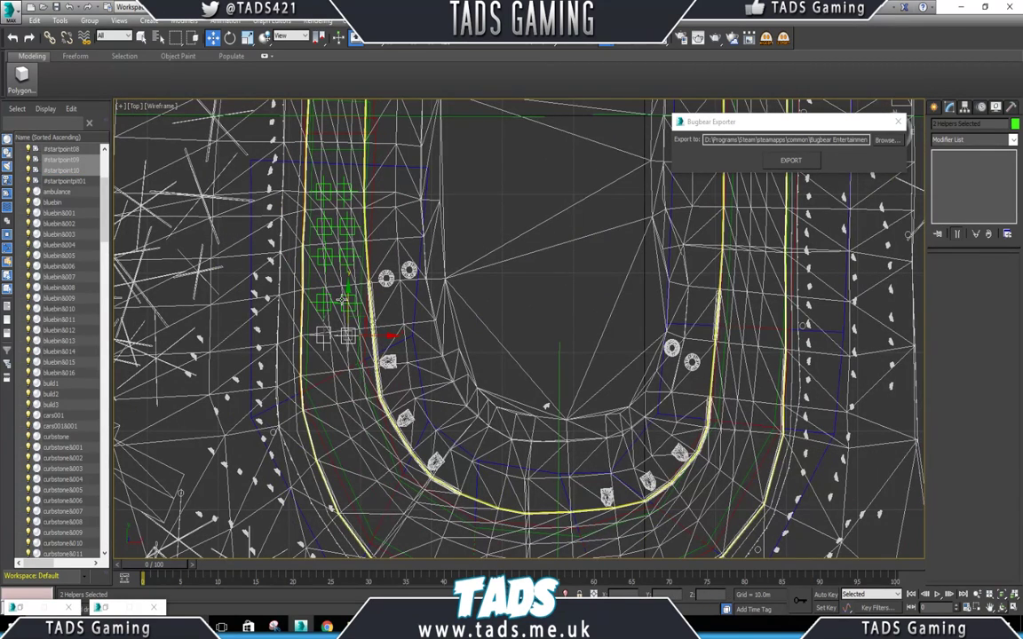
{"action": "scroll", "coordinate": [353, 293], "scroll_direction": "up", "scroll_amount": 2}
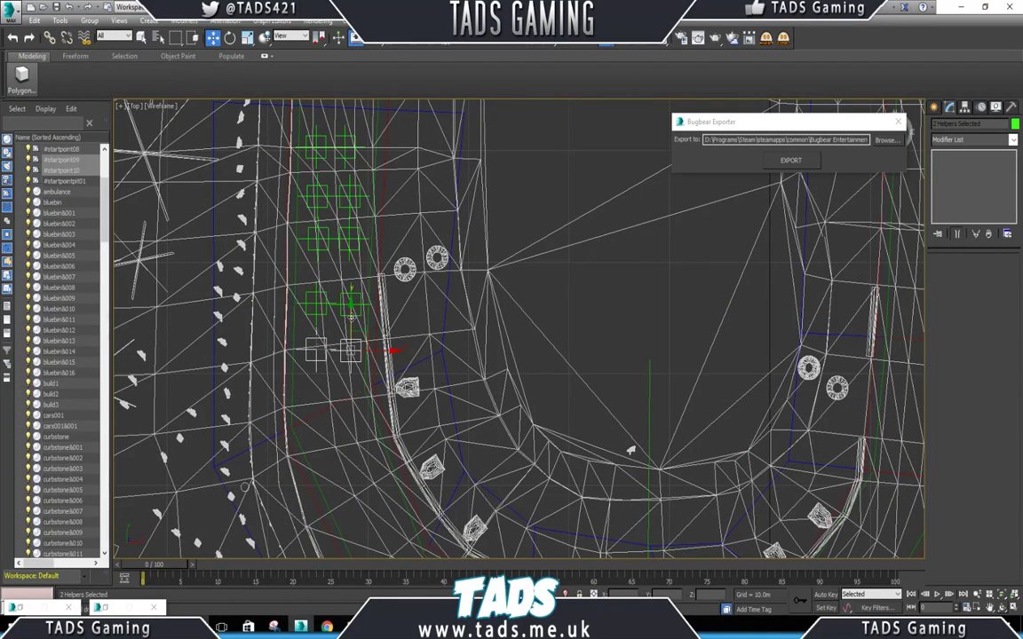
{"action": "left_click_drag", "start_coordinate": [351, 321], "coordinate": [375, 376], "text": "shift"}
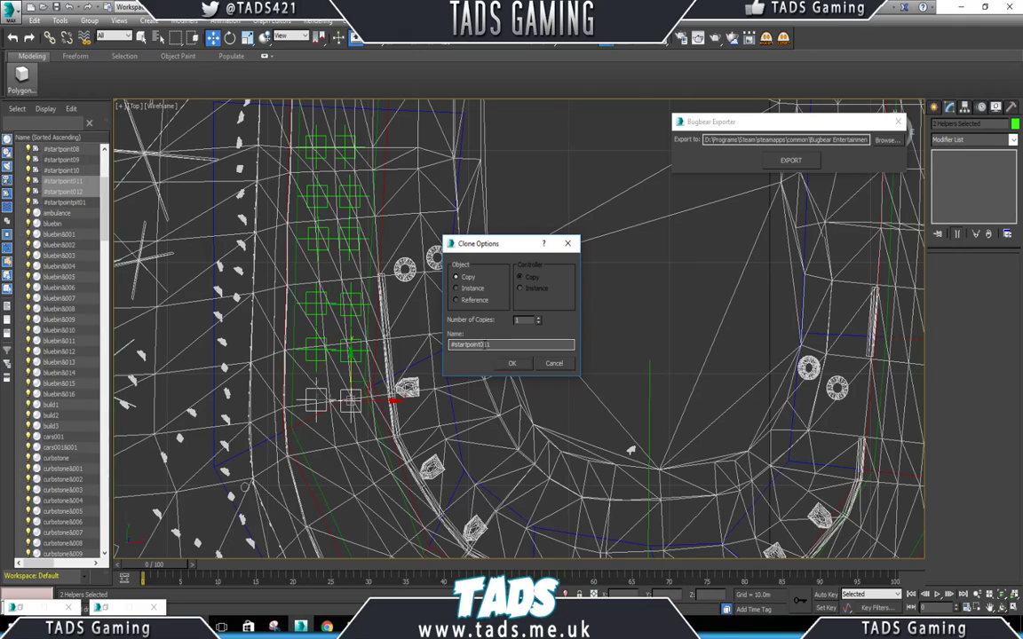
{"action": "key", "text": "Return"}
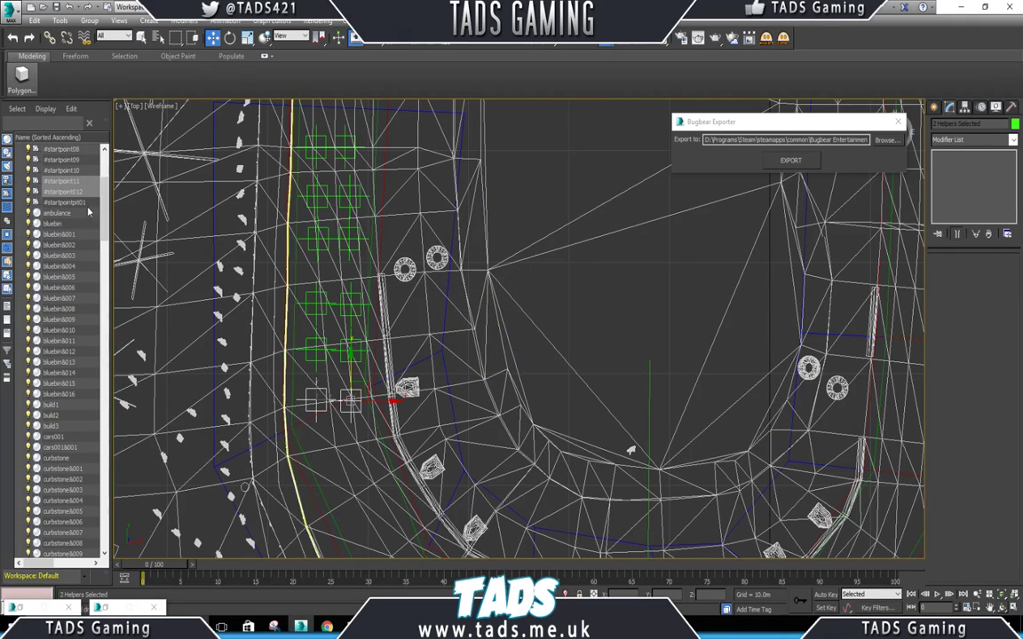
Rename the second start point of the rearmost row, #startpoint012, as #startpoint12.
{"action": "left_click", "coordinate": [66, 195]}
{"action": "left_click", "coordinate": [67, 192]}
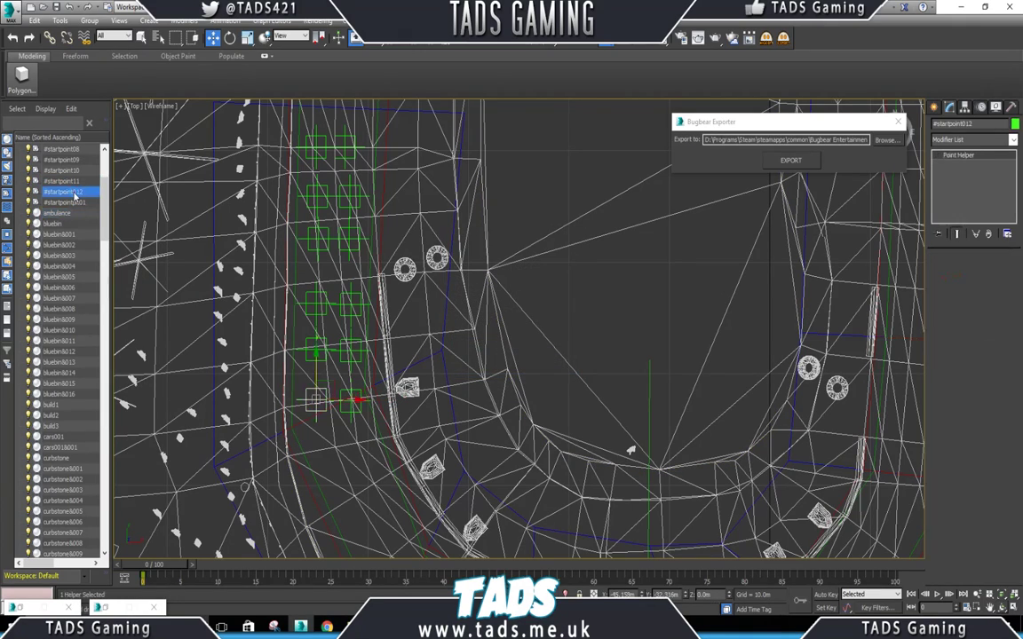
{"action": "left_click", "coordinate": [75, 192]}
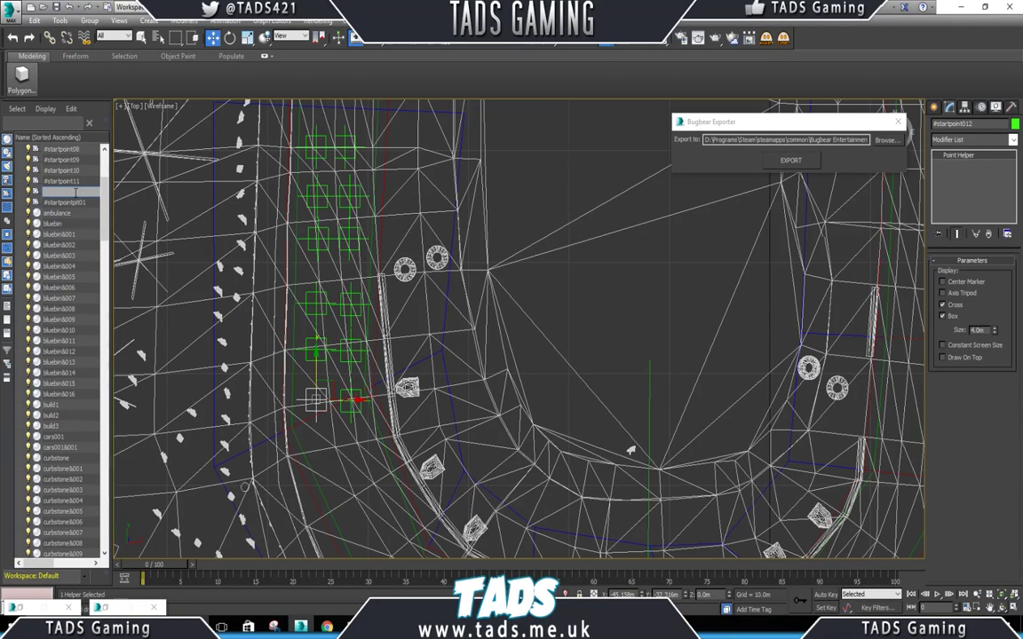
{"action": "left_click", "coordinate": [75, 191]}
{"action": "key", "text": "Return"}
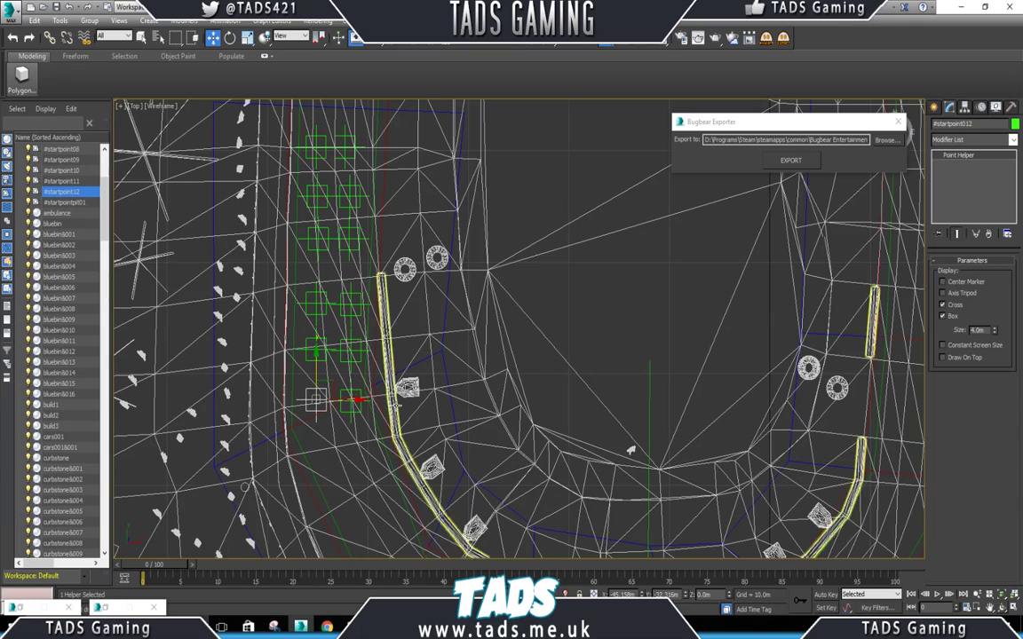
Move #startpoint11 and #startpoint12 together about 0.2 m along X and -0.5 m along Y.
{"action": "left_click", "coordinate": [341, 392], "text": "ctrl"}
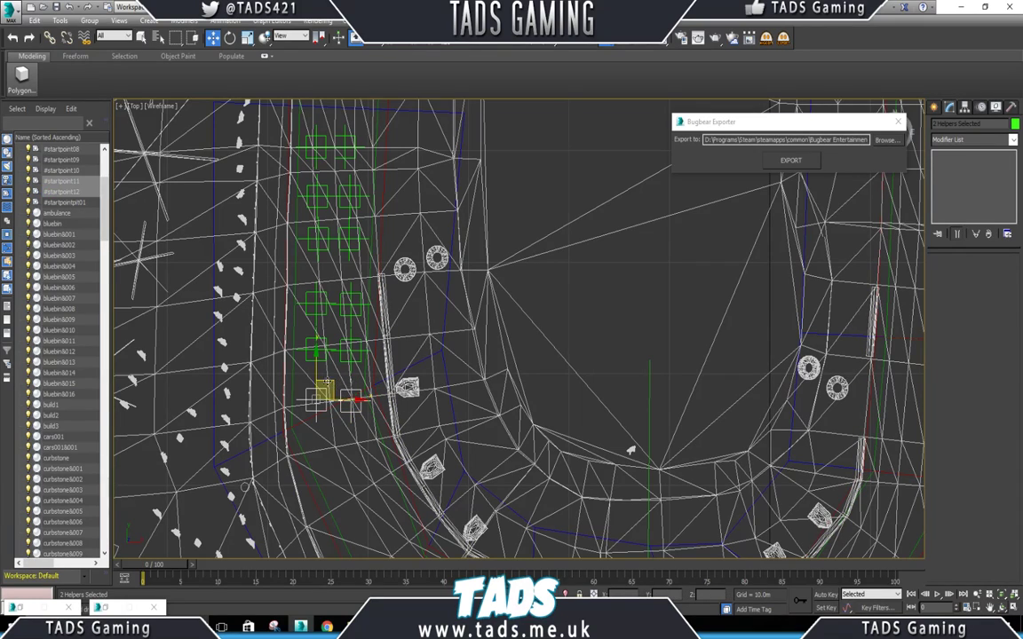
{"action": "left_click_drag", "start_coordinate": [330, 384], "coordinate": [334, 391]}
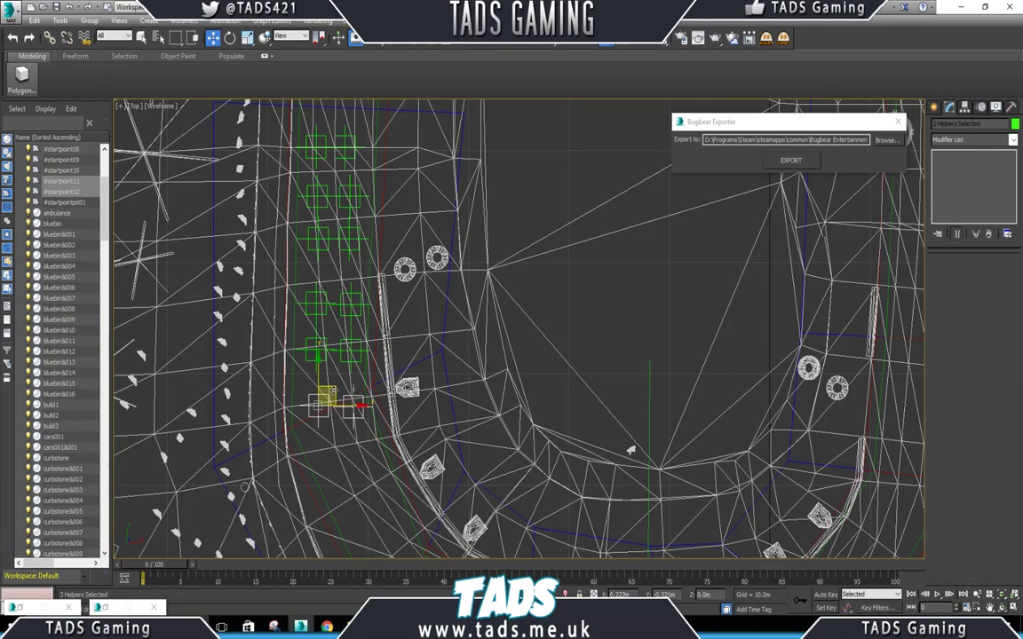
{"action": "scroll", "coordinate": [260, 304], "scroll_direction": "down", "scroll_amount": 3}
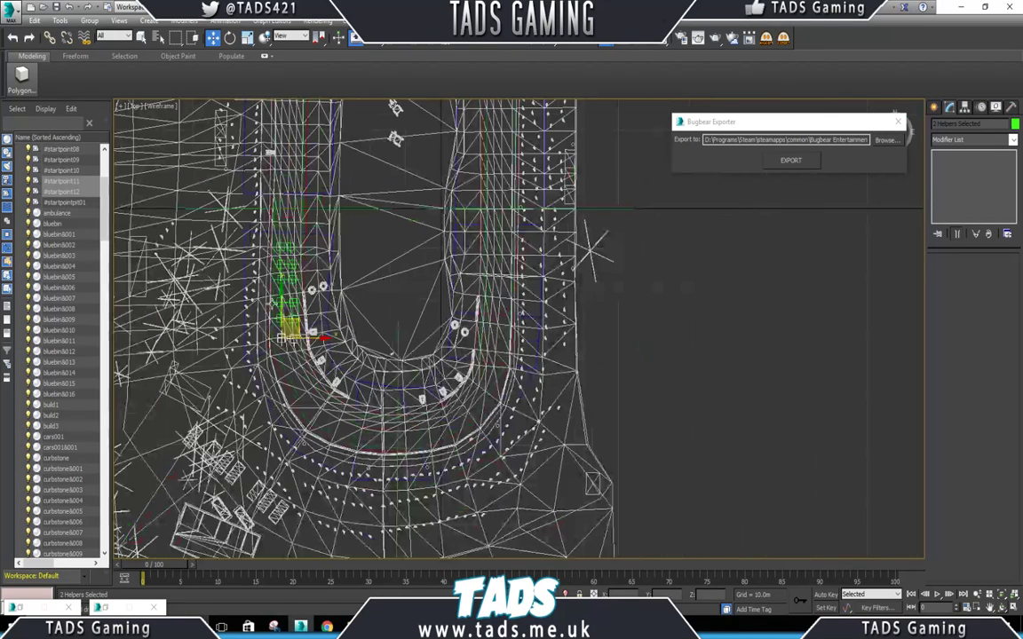
Copy start points 11 and 12 further down the track and name the copies #startpoint13 and #startpoint14.
{"action": "scroll", "coordinate": [308, 348], "scroll_direction": "up", "scroll_amount": 2}
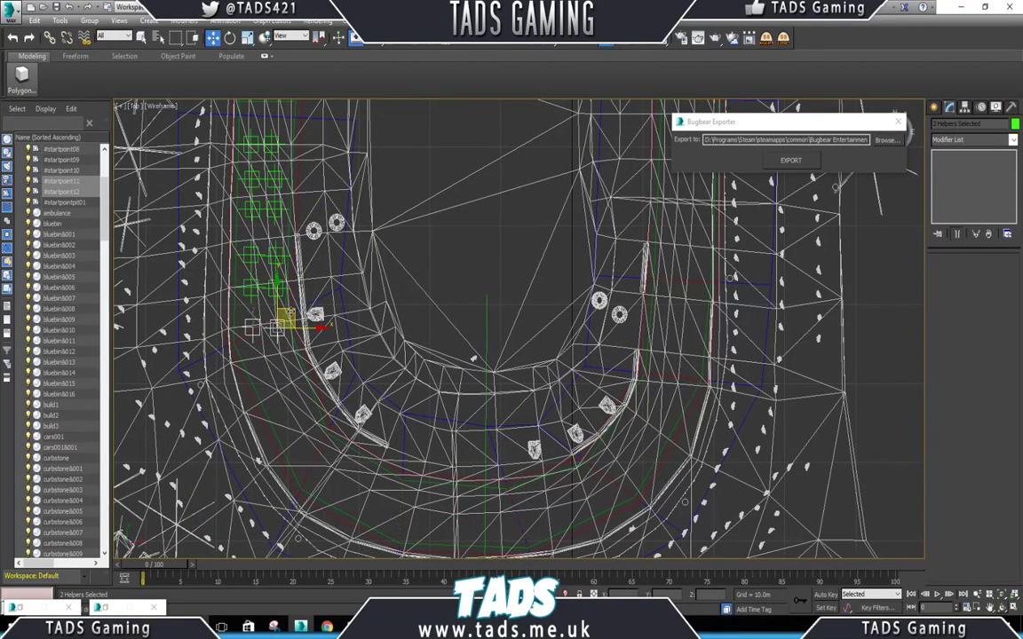
{"action": "left_click_drag", "start_coordinate": [286, 317], "coordinate": [296, 360]}
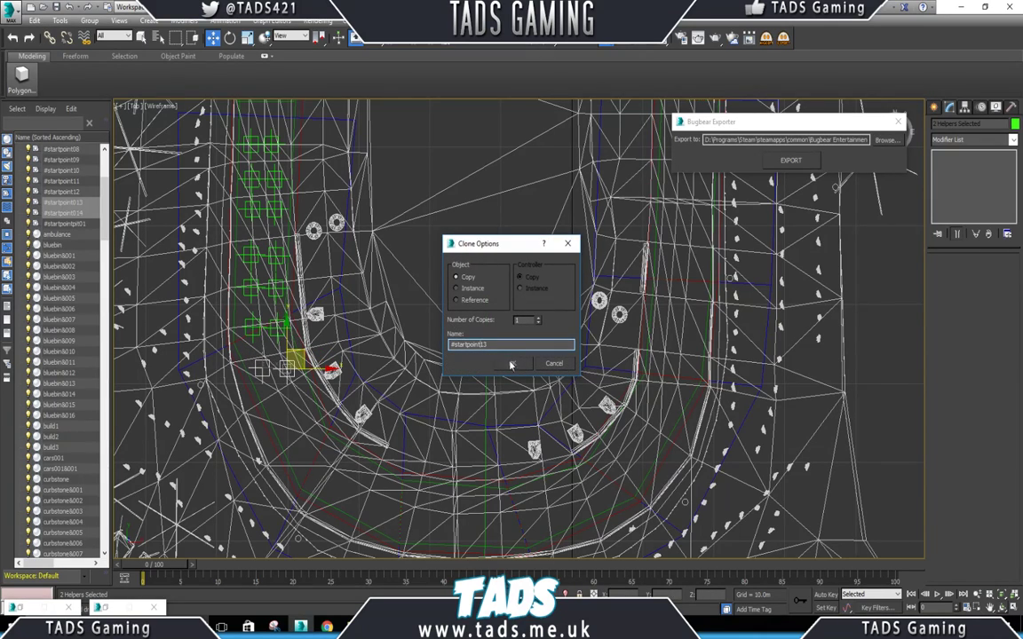
{"action": "left_click", "coordinate": [510, 364]}
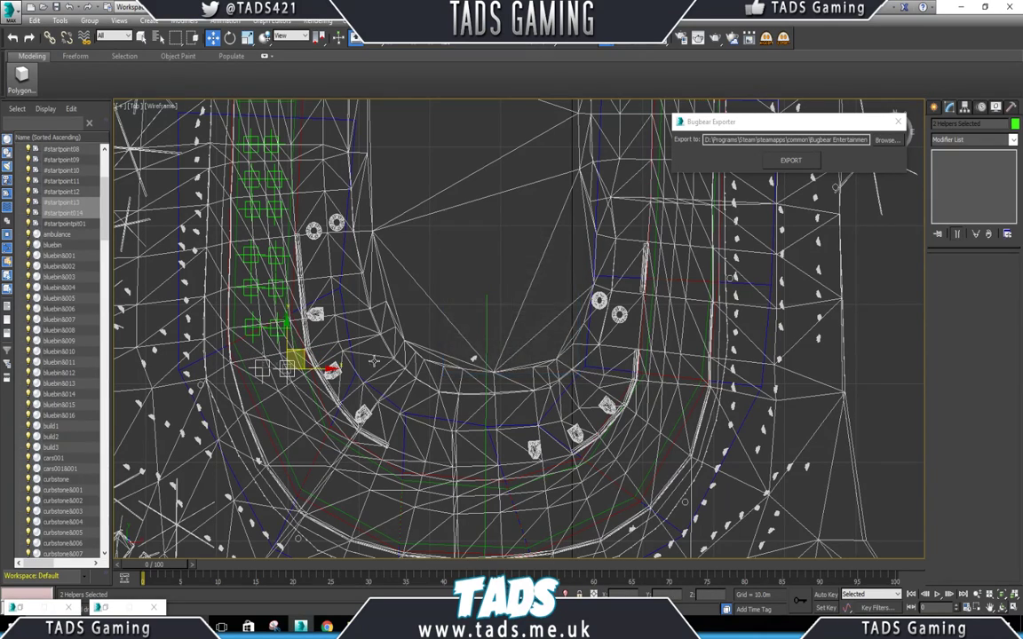
{"action": "left_click", "coordinate": [77, 214]}
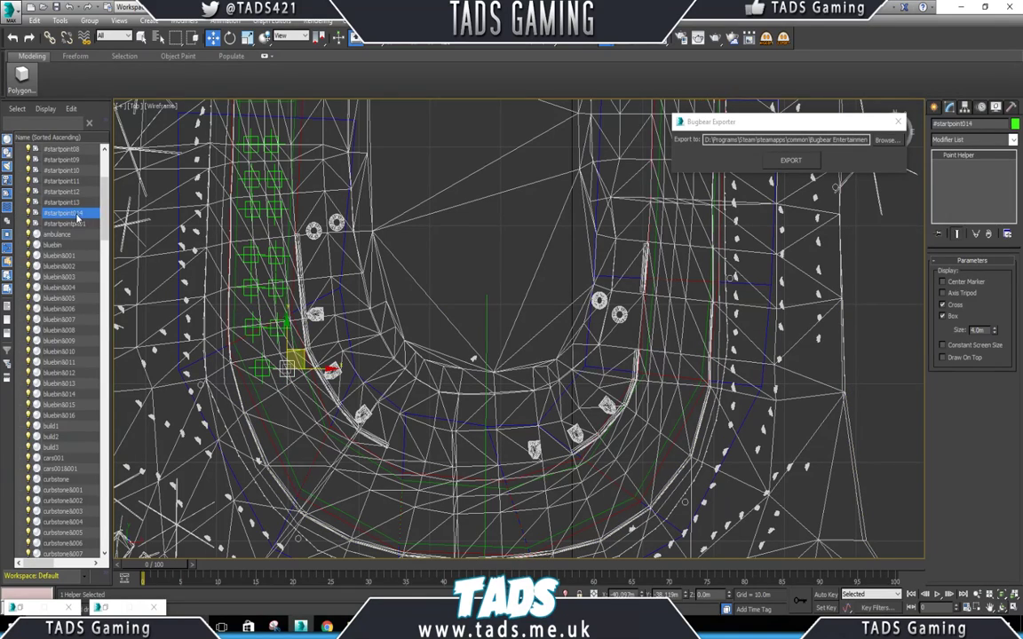
{"action": "left_click", "coordinate": [77, 214]}
Rotate #startpoint14 so it faces along the start of the bend.
{"action": "scroll", "coordinate": [284, 369], "scroll_direction": "up", "scroll_amount": 5}
{"action": "right_click", "coordinate": [288, 369]}
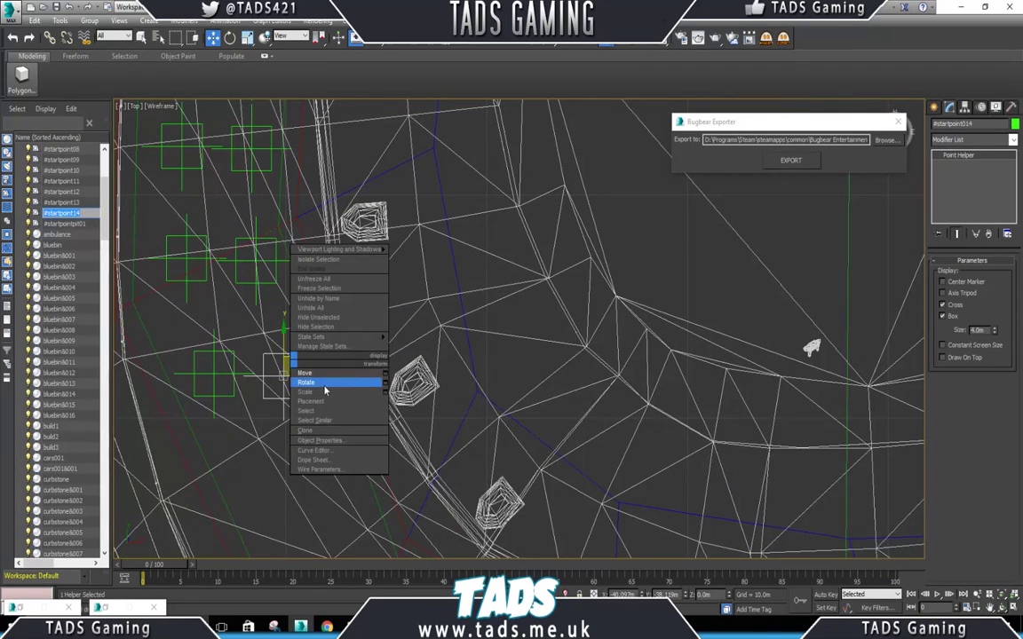
{"action": "left_click", "coordinate": [315, 382]}
{"action": "left_click_drag", "start_coordinate": [330, 349], "coordinate": [224, 349]}
Rotate #startpoint13 to match the angle of its neighbour at the start of the bend.
{"action": "left_click", "coordinate": [222, 355]}
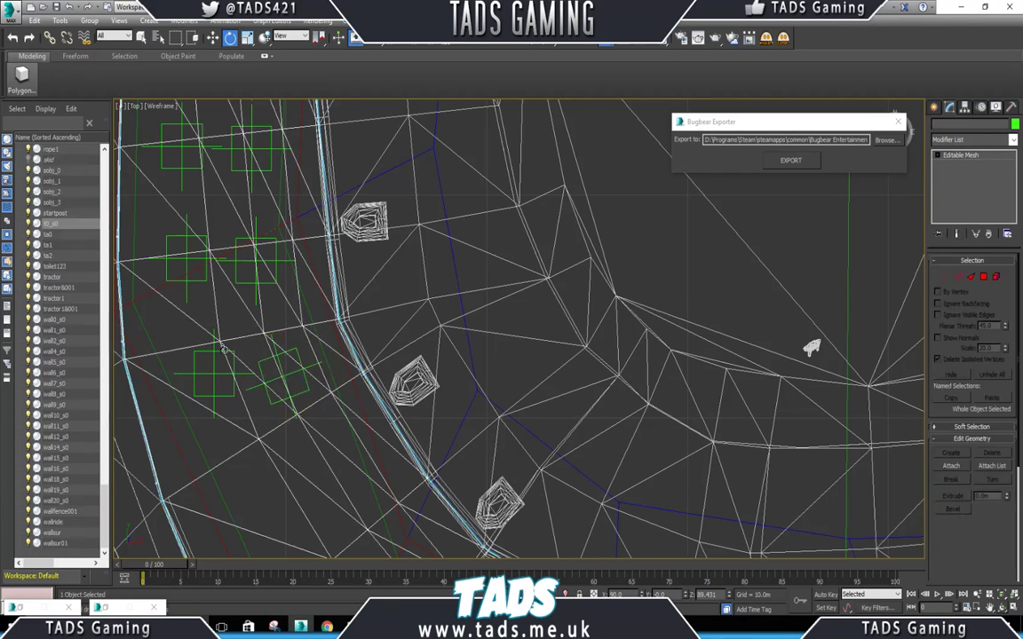
{"action": "left_click", "coordinate": [219, 351]}
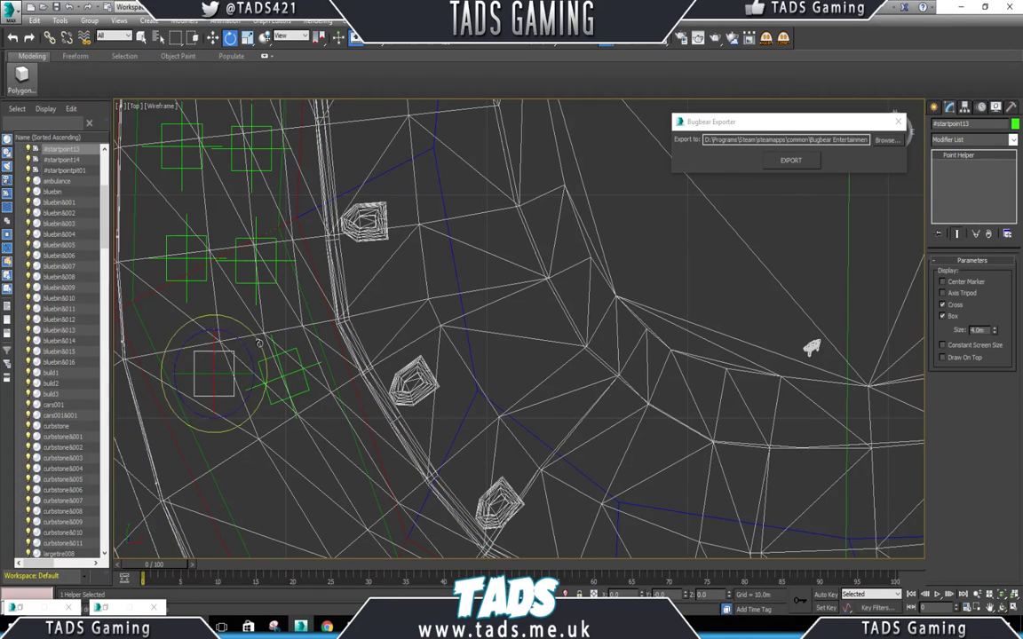
{"action": "right_click", "coordinate": [218, 357]}
{"action": "left_click", "coordinate": [231, 364]}
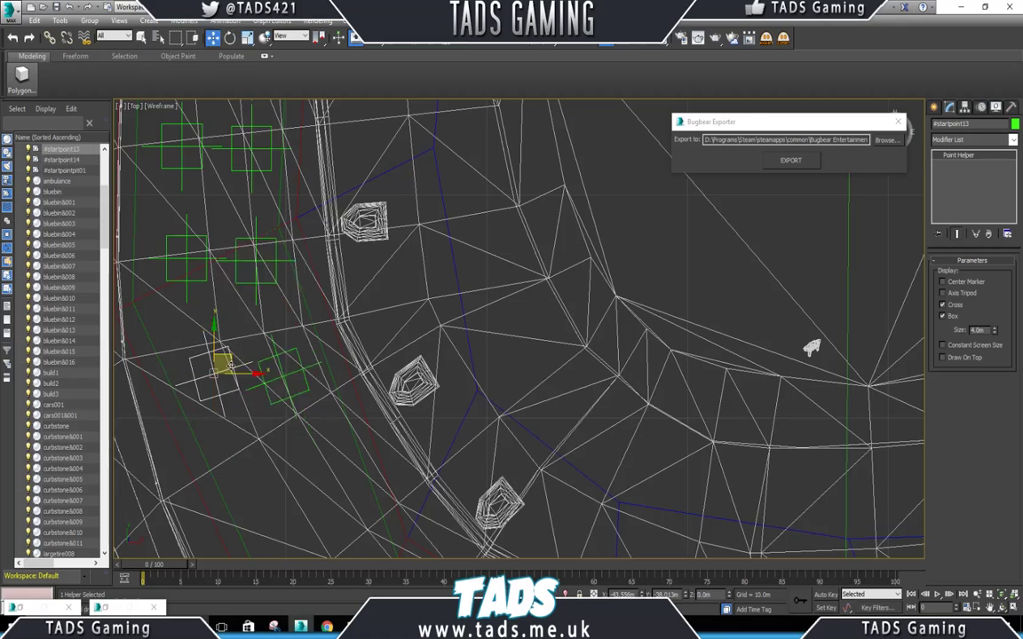
Copy start points 13 and 14 further around the bend and name the copies #startpoint15 and #startpoint16.
{"action": "scroll", "coordinate": [206, 321], "scroll_direction": "down", "scroll_amount": 2}
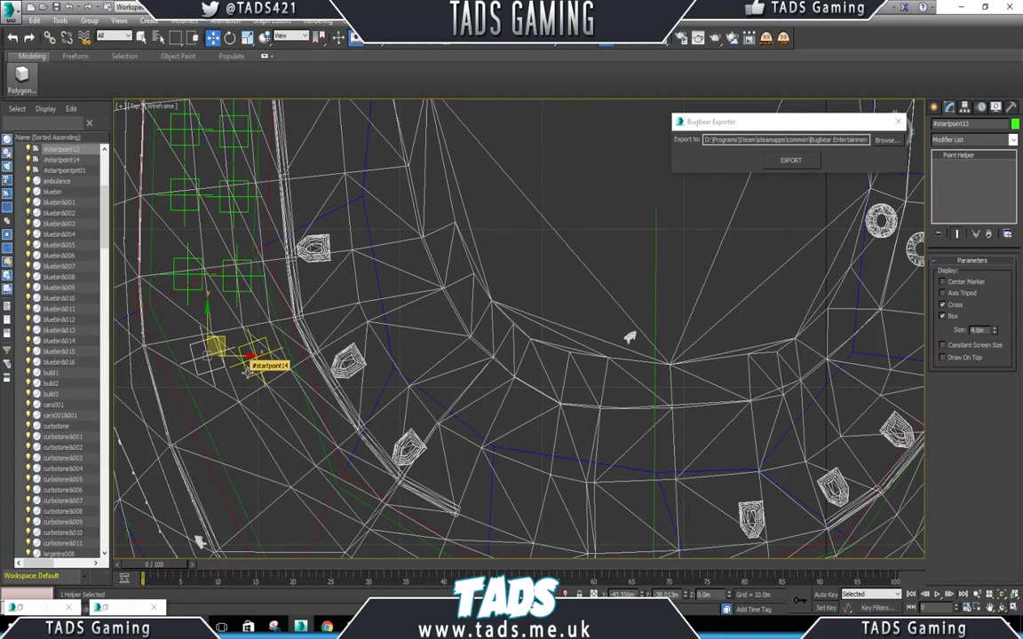
{"action": "left_click", "coordinate": [235, 357], "text": "ctrl"}
{"action": "left_click_drag", "start_coordinate": [225, 343], "coordinate": [261, 410]}
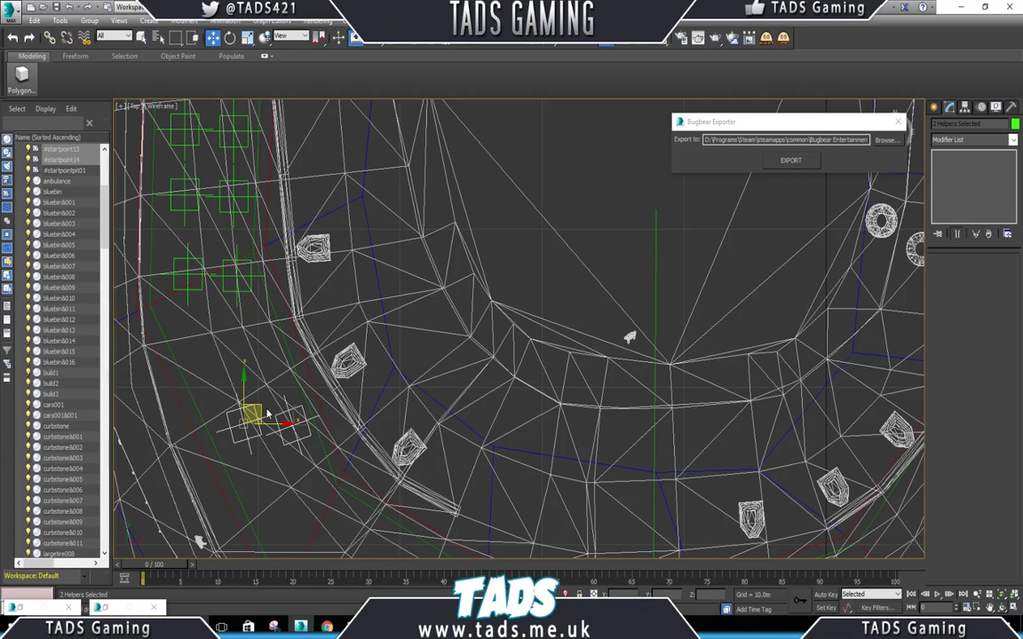
{"action": "key", "text": "ctrl+z"}
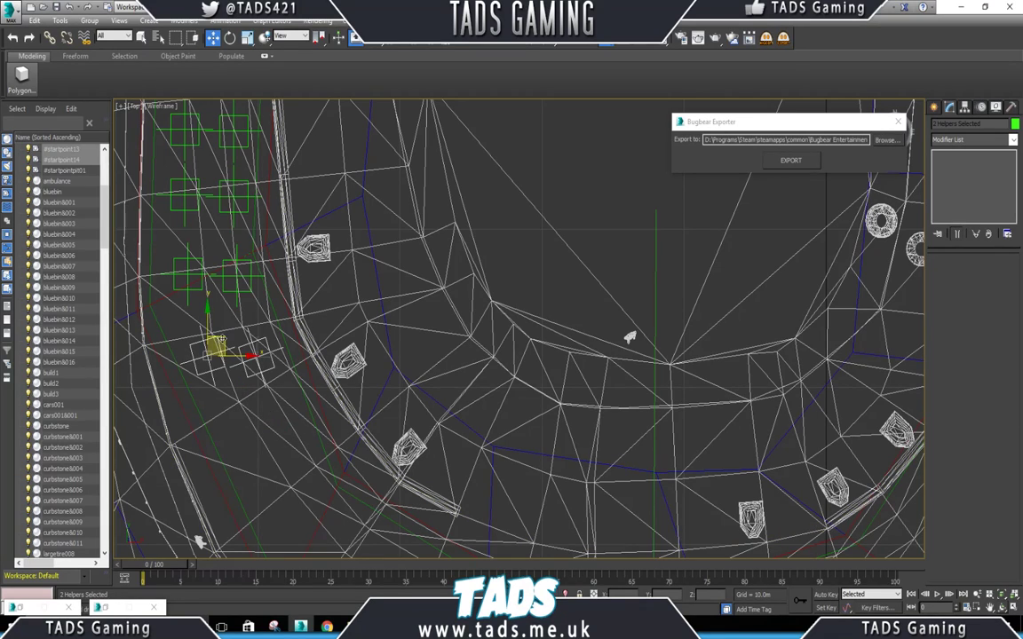
{"action": "left_click_drag", "start_coordinate": [217, 347], "coordinate": [241, 413], "text": "shift"}
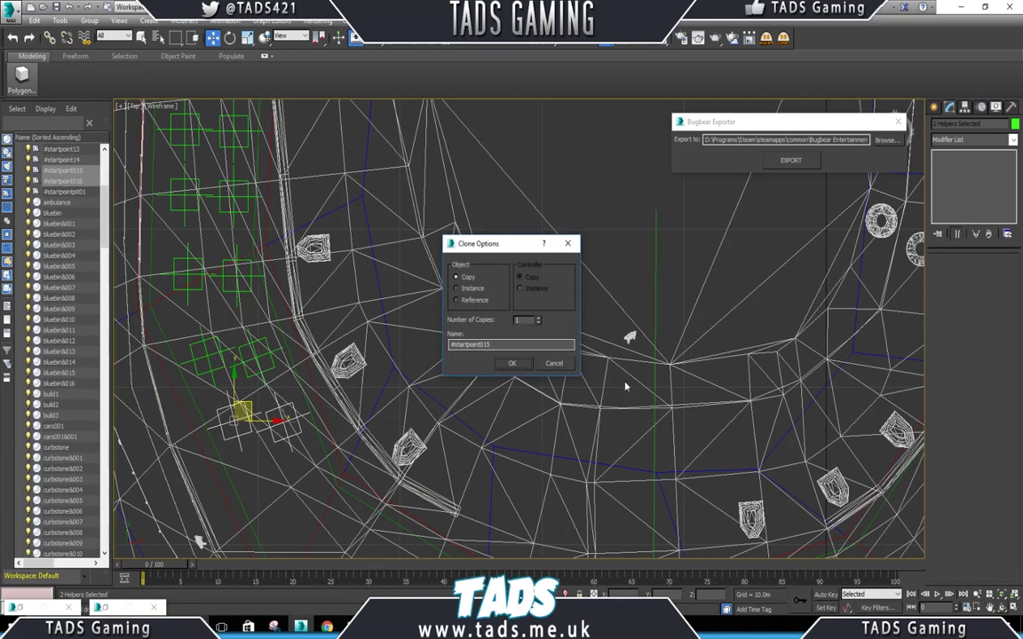
{"action": "left_click", "coordinate": [500, 361]}
{"action": "left_click", "coordinate": [73, 181]}
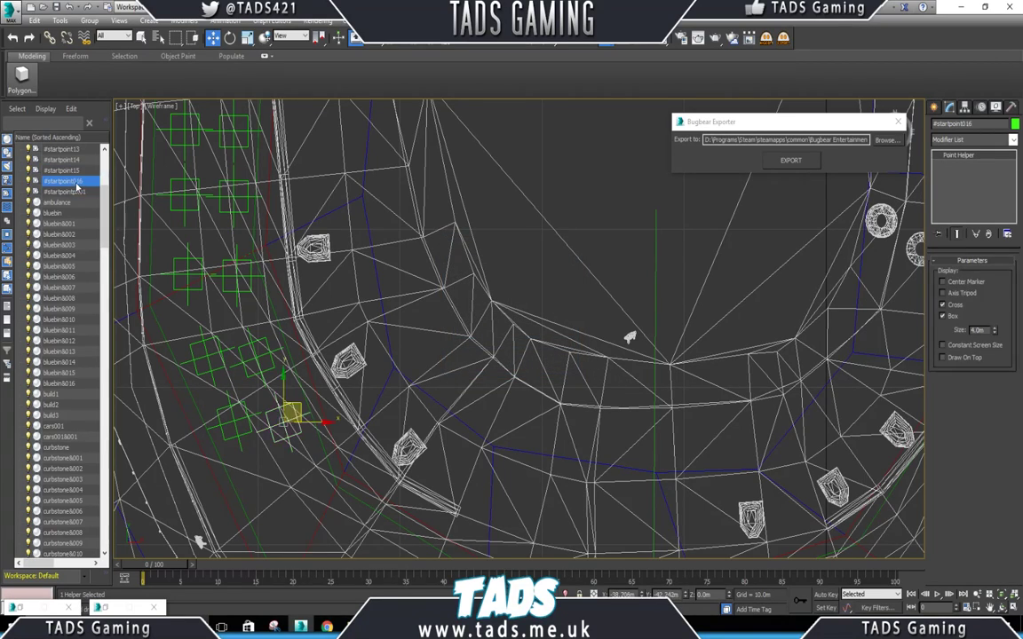
{"action": "left_click", "coordinate": [75, 182]}
{"action": "key", "text": "Return"}
Move start points 15 and 16 together slightly further along the track and rotate them to follow the curve.
{"action": "left_click", "coordinate": [250, 414], "text": "ctrl"}
{"action": "left_click_drag", "start_coordinate": [293, 413], "coordinate": [301, 443]}
{"action": "right_click", "coordinate": [301, 444]}
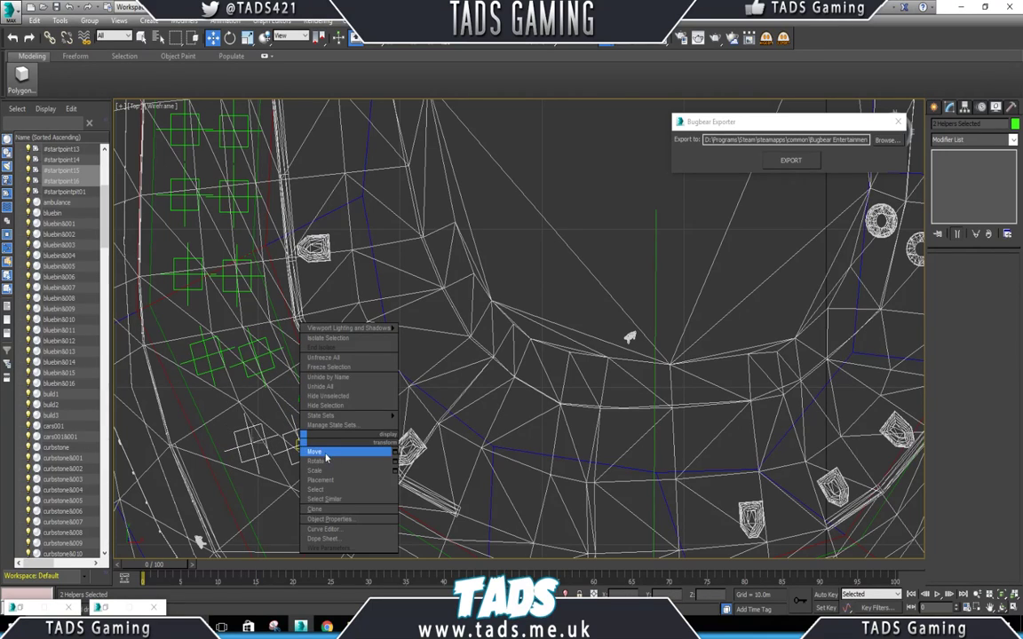
{"action": "left_click", "coordinate": [343, 449]}
{"action": "left_click_drag", "start_coordinate": [313, 395], "coordinate": [322, 434]}
Copy start points 15 and 16 further around the bend and name the copies #startpoint17 and #startpoint18.
{"action": "middle_click_drag", "start_coordinate": [316, 435], "coordinate": [235, 330]}
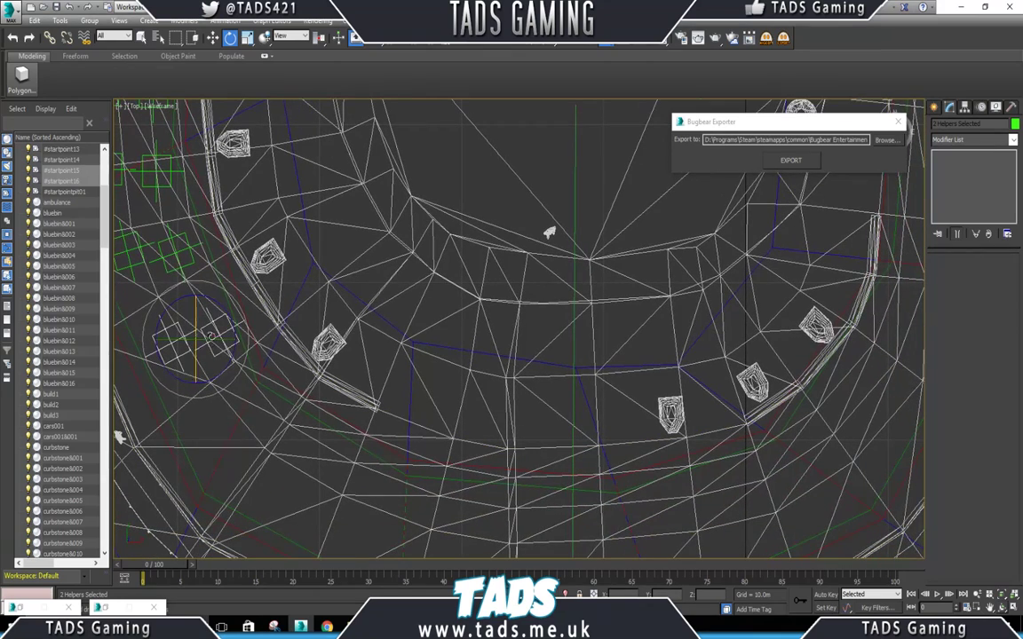
{"action": "right_click", "coordinate": [236, 330]}
{"action": "left_click", "coordinate": [238, 334]}
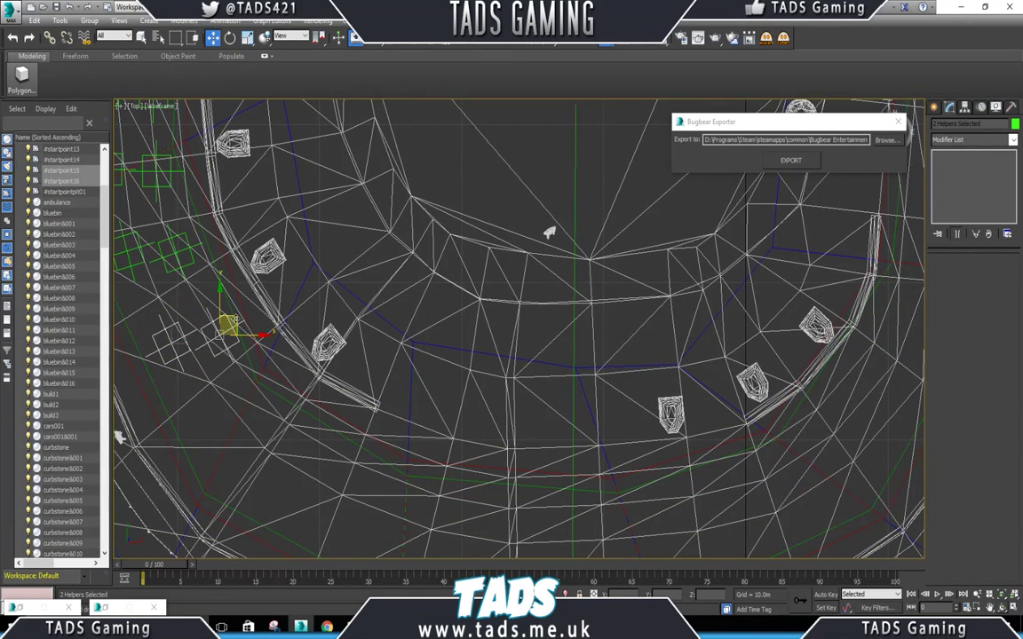
{"action": "left_click_drag", "start_coordinate": [235, 322], "coordinate": [290, 394]}
{"action": "key", "text": "ctrl+v"}
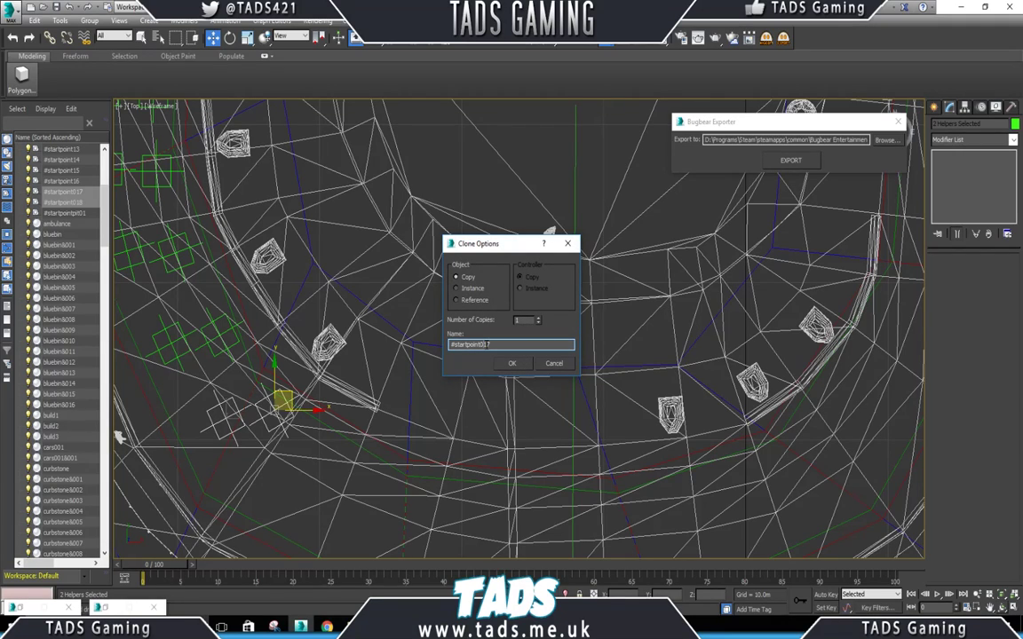
{"action": "left_click", "coordinate": [510, 364]}
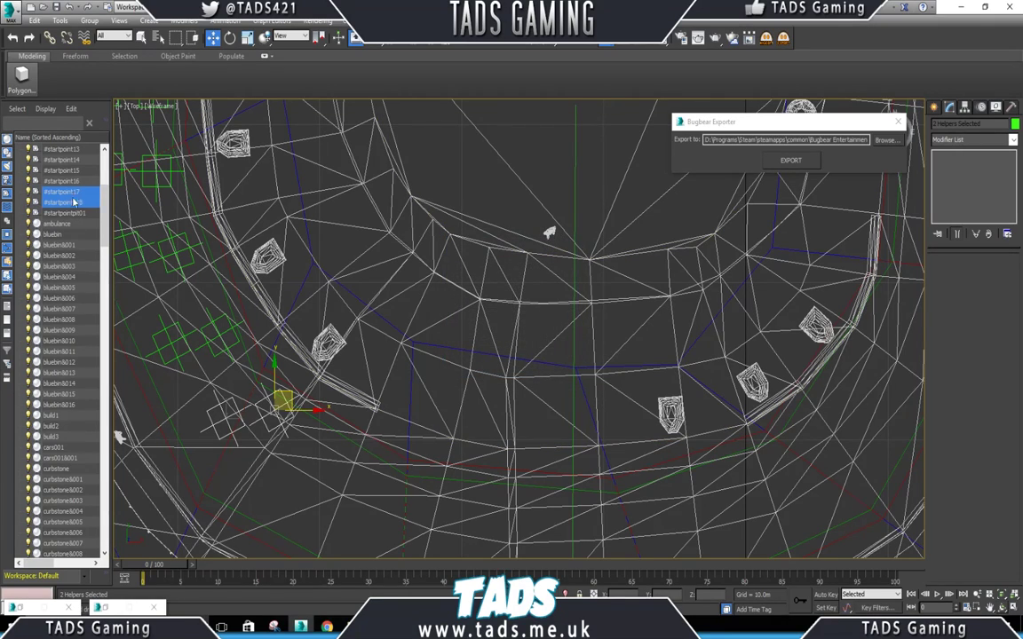
{"action": "left_click", "coordinate": [75, 203]}
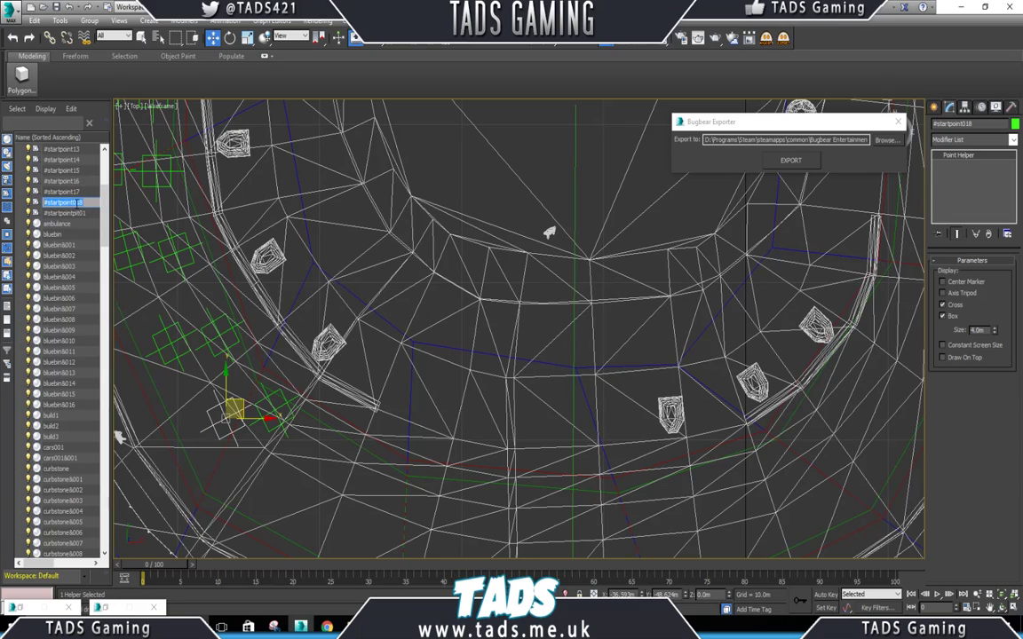
{"action": "left_click", "coordinate": [78, 206]}
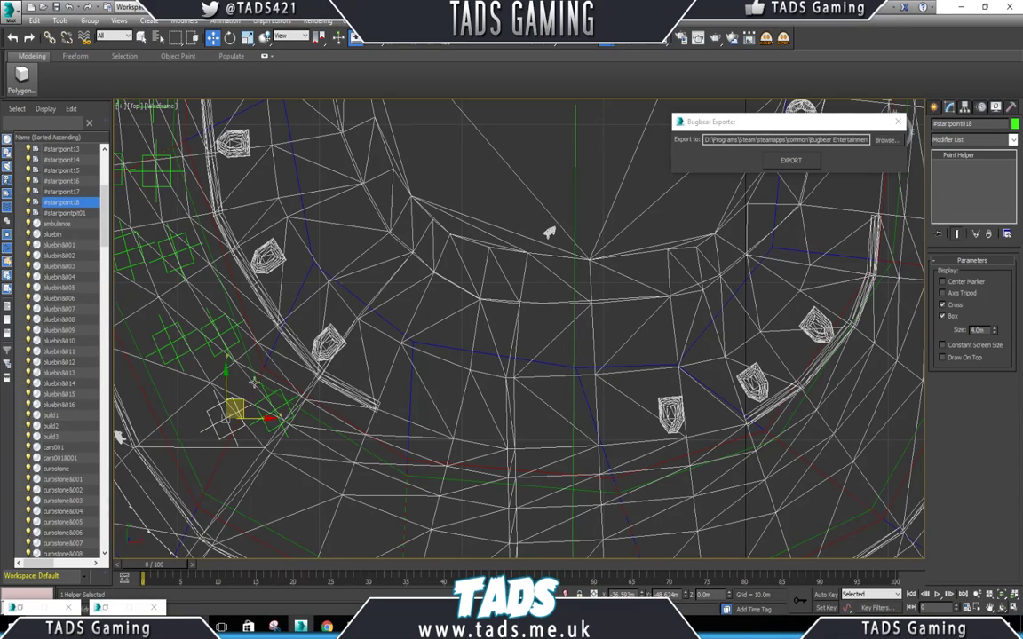
Rotate start points 17 and 18 together to follow the curve of the track.
{"action": "left_click", "coordinate": [64, 192], "text": "ctrl"}
{"action": "right_click", "coordinate": [253, 406]}
{"action": "left_click", "coordinate": [276, 425]}
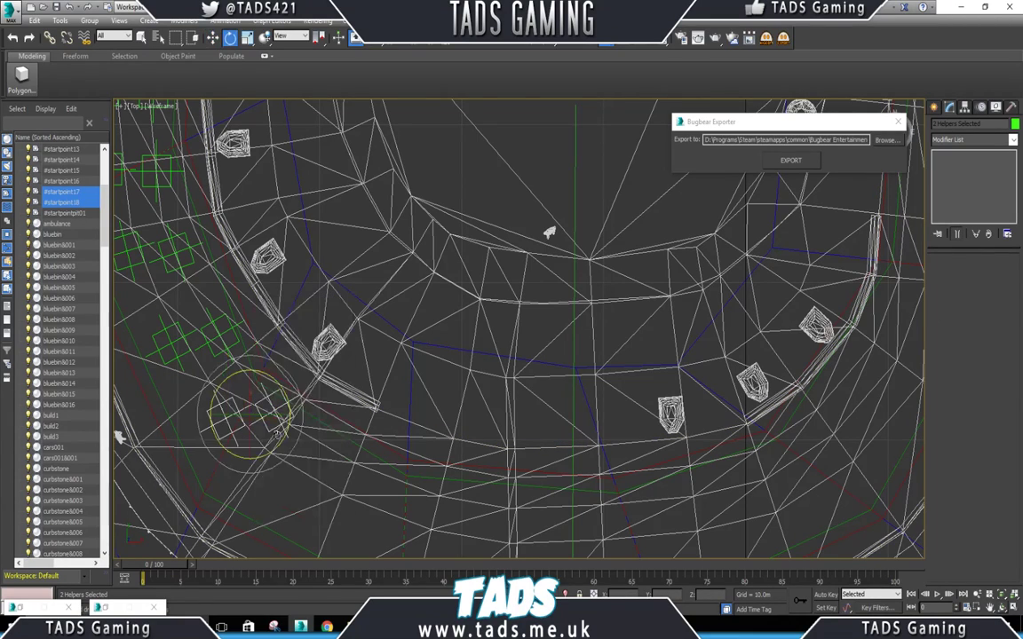
{"action": "left_click_drag", "start_coordinate": [297, 386], "coordinate": [291, 378]}
Copy start points 17 and 18 further around the bend, naming the first copy #startpoint19.
{"action": "right_click", "coordinate": [263, 404]}
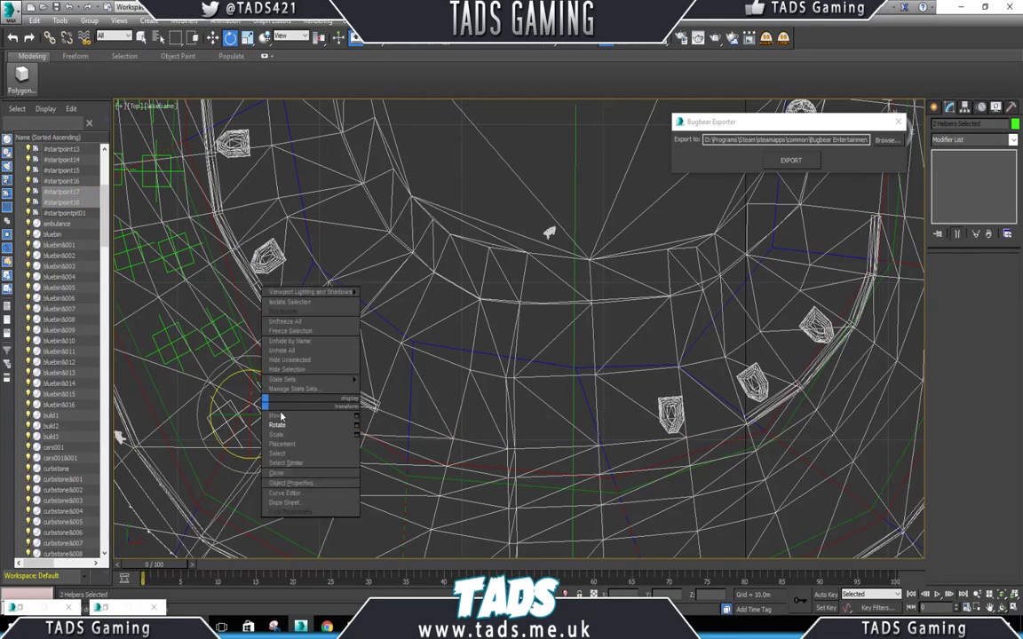
{"action": "left_click", "coordinate": [282, 414]}
{"action": "middle_click_drag", "start_coordinate": [282, 413], "coordinate": [240, 359]}
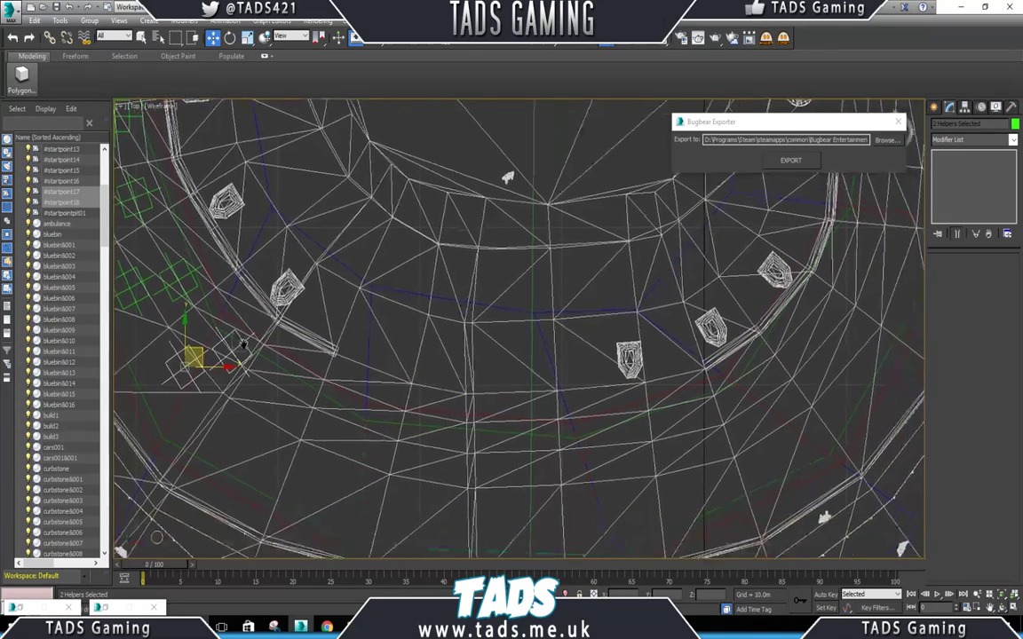
{"action": "left_click_drag", "start_coordinate": [281, 349], "coordinate": [367, 416], "text": "shift"}
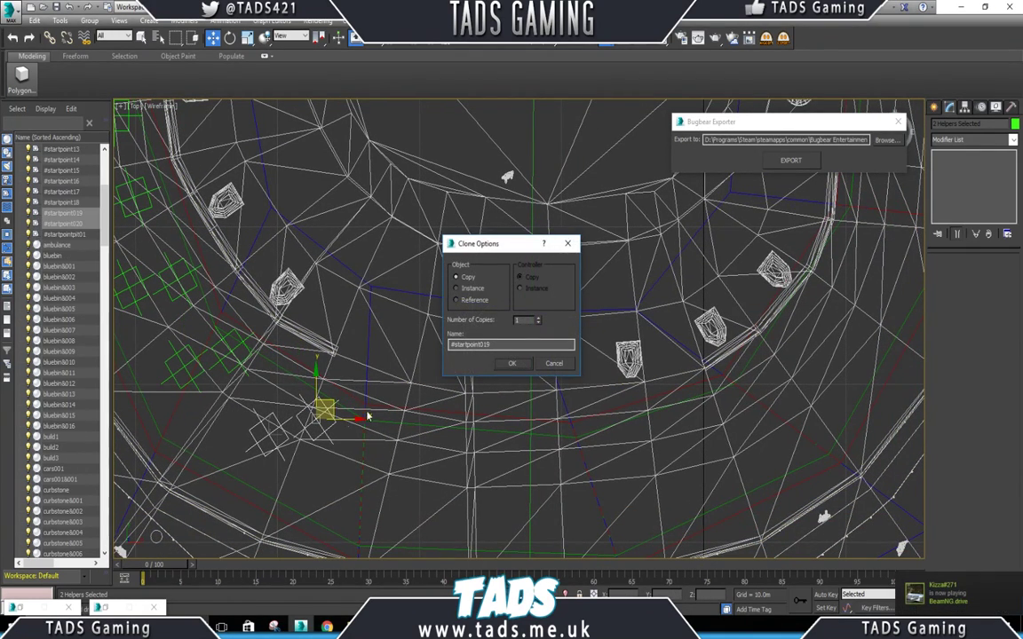
{"action": "left_click", "coordinate": [485, 344]}
{"action": "left_click", "coordinate": [501, 363]}
Rotate the newly copied pair, #startpoint19 and its neighbour, to follow the curve and adjust their position on the track.
{"action": "right_click", "coordinate": [295, 397]}
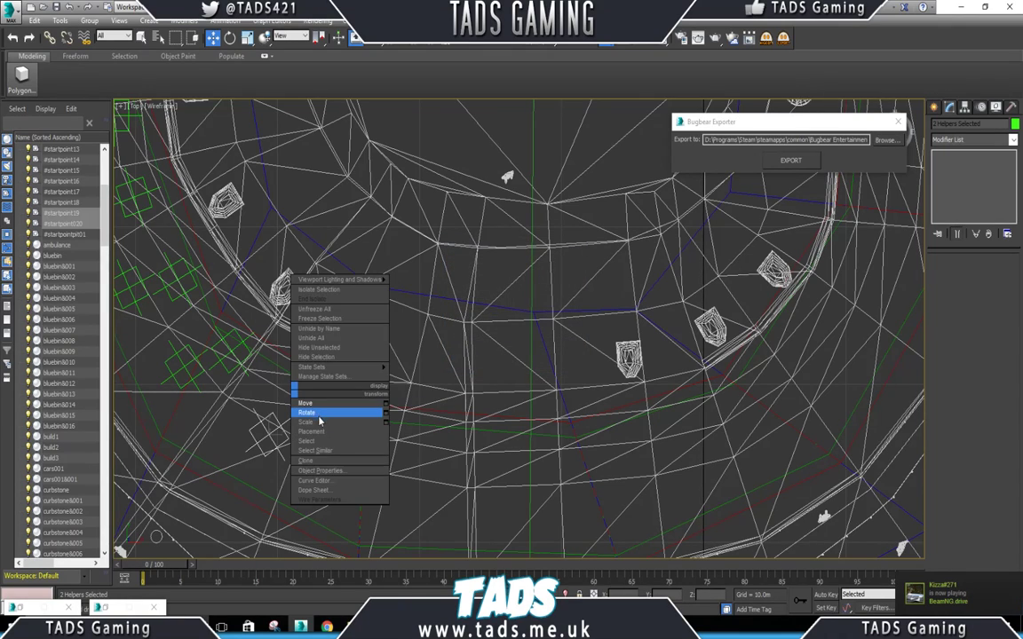
{"action": "left_click", "coordinate": [337, 412]}
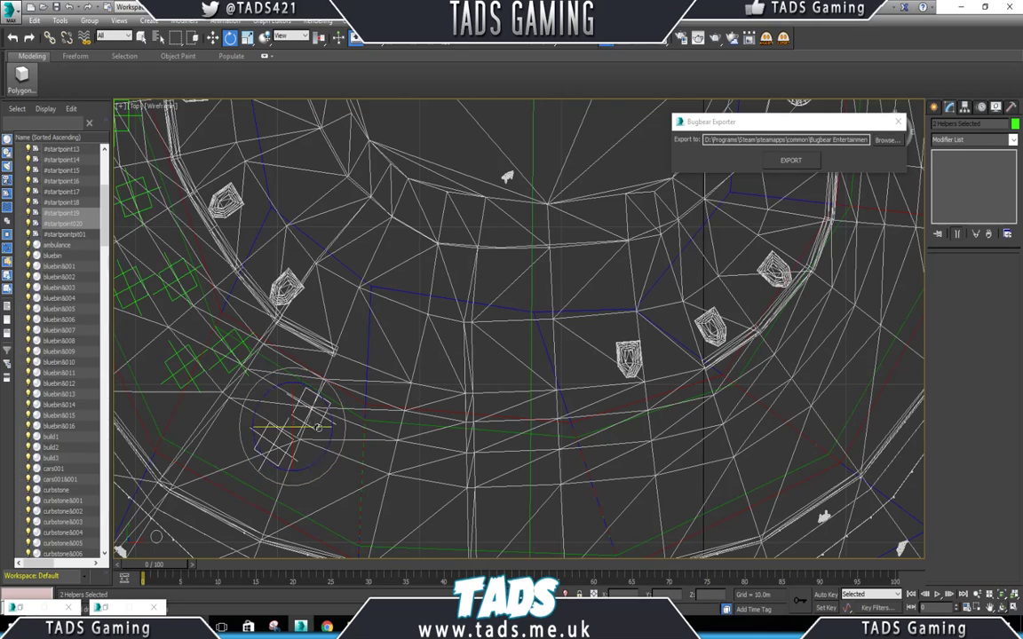
{"action": "right_click", "coordinate": [284, 383]}
{"action": "left_click", "coordinate": [326, 435]}
{"action": "left_click_drag", "start_coordinate": [320, 399], "coordinate": [319, 407]}
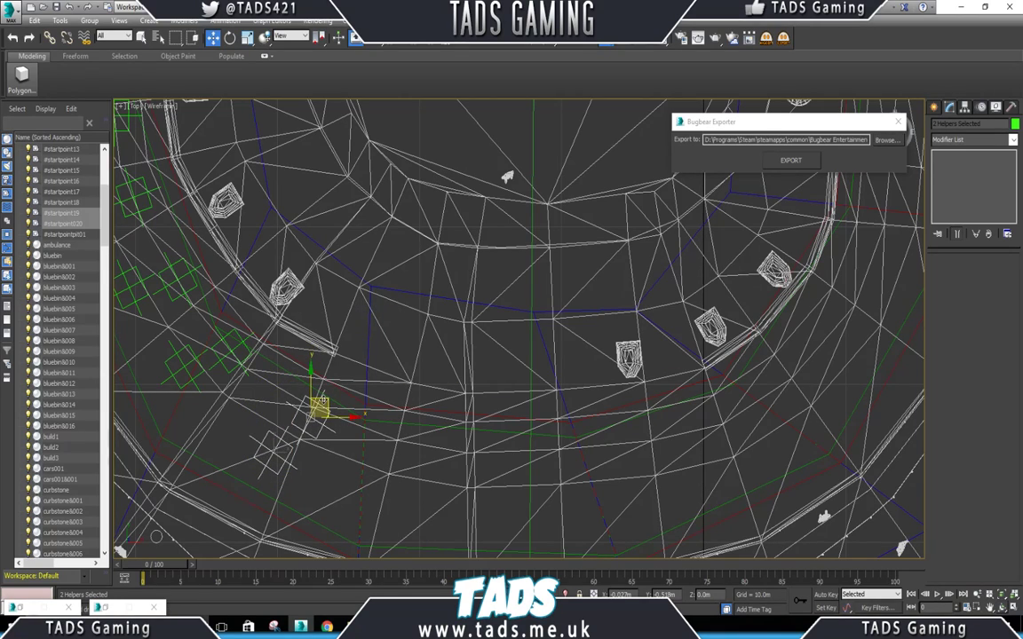
Rename the second helper of the newest pair as #startpoint20.
{"action": "left_click", "coordinate": [59, 202]}
{"action": "left_click", "coordinate": [78, 224]}
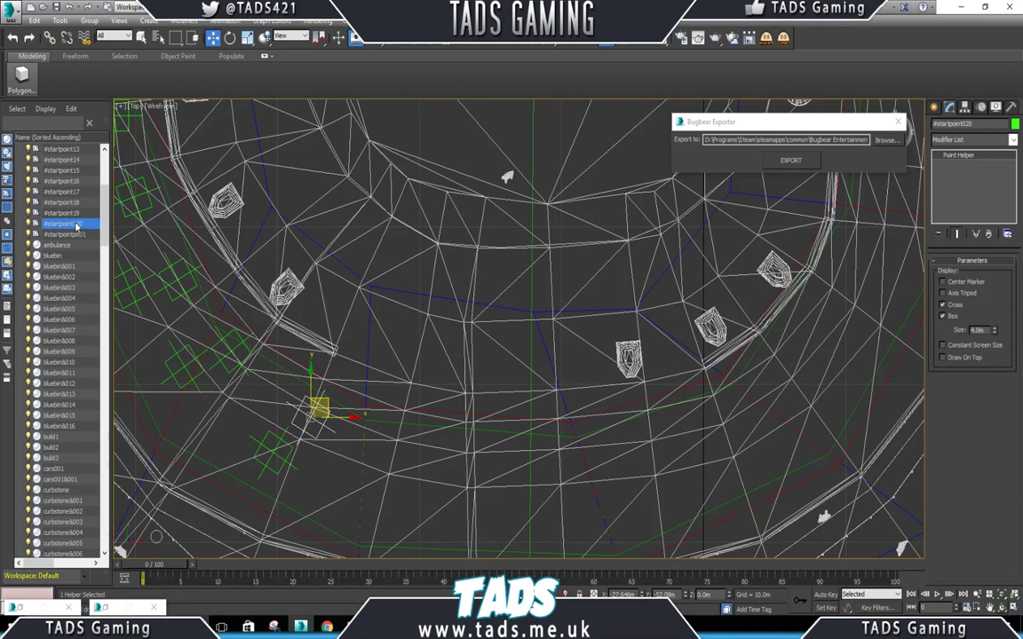
{"action": "left_click", "coordinate": [78, 224]}
{"action": "key", "text": "BackSpace"}
{"action": "type", "text": "#startpoint20"}
Copy start points 19 and 20 further around the bend and rotate the new pair to follow the curve.
{"action": "left_click", "coordinate": [79, 215], "text": "ctrl"}
{"action": "left_click_drag", "start_coordinate": [328, 402], "coordinate": [416, 442], "text": "shift"}
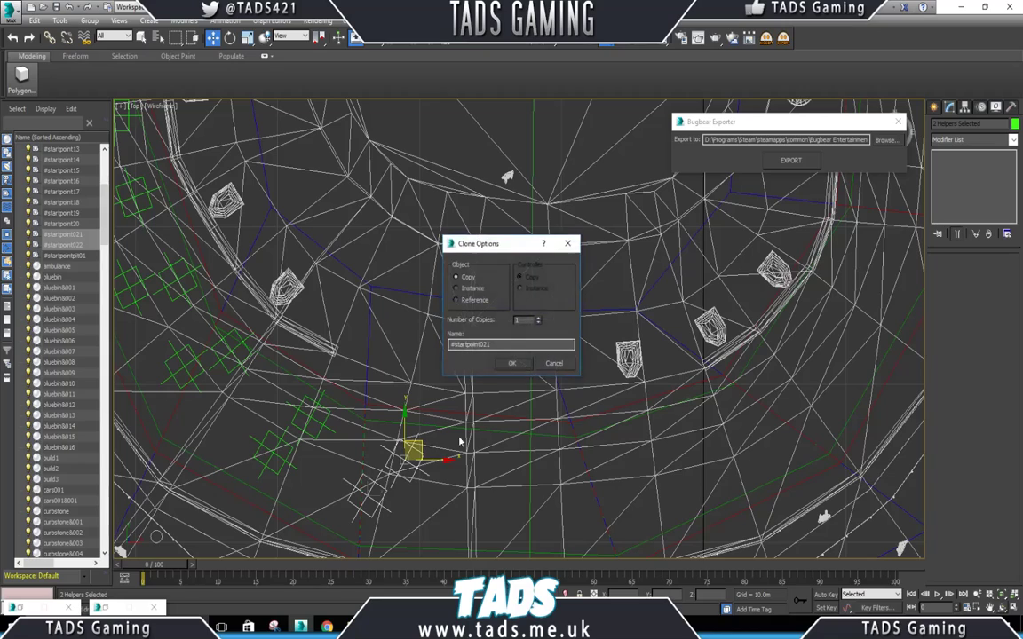
{"action": "left_click", "coordinate": [510, 365]}
{"action": "right_click", "coordinate": [384, 441]}
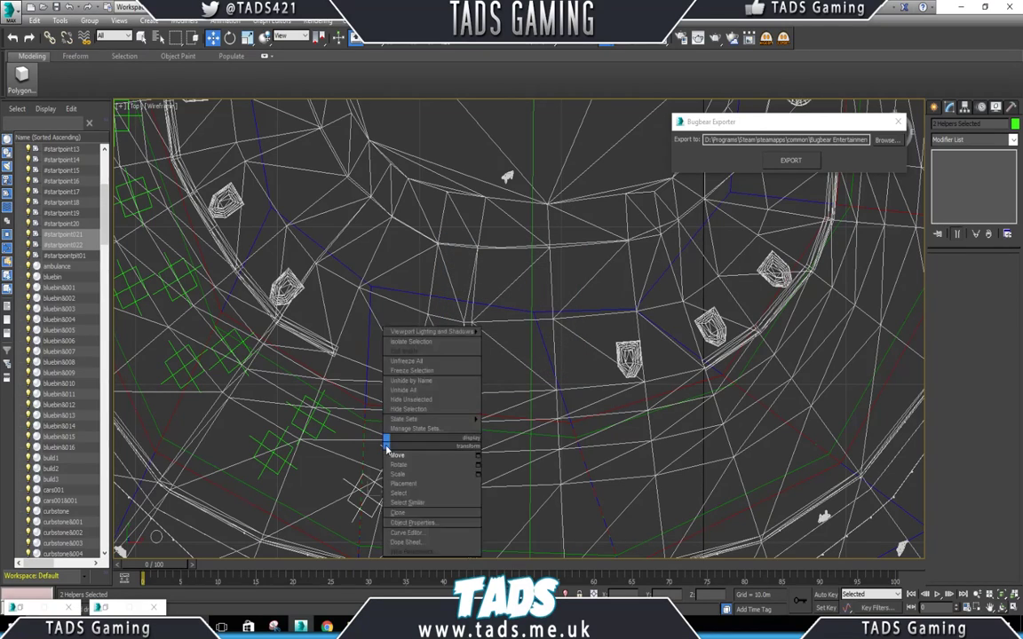
{"action": "left_click", "coordinate": [410, 467]}
{"action": "left_click_drag", "start_coordinate": [424, 440], "coordinate": [413, 423]}
Rename the two new helpers as #startpoint21 and #startpoint22.
{"action": "left_click", "coordinate": [54, 219]}
{"action": "left_click", "coordinate": [79, 235]}
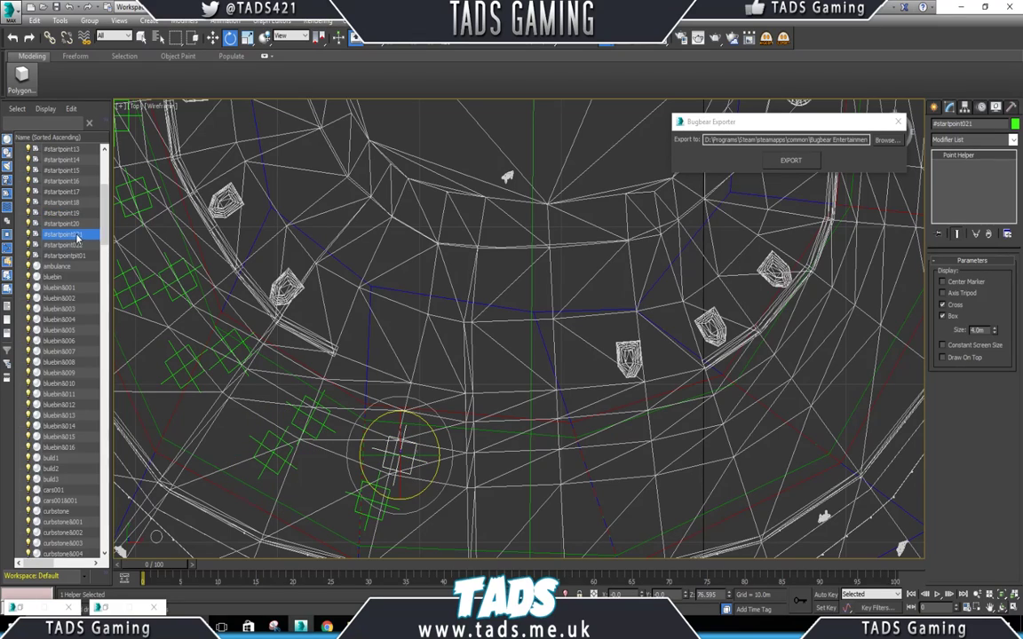
{"action": "left_click", "coordinate": [77, 236]}
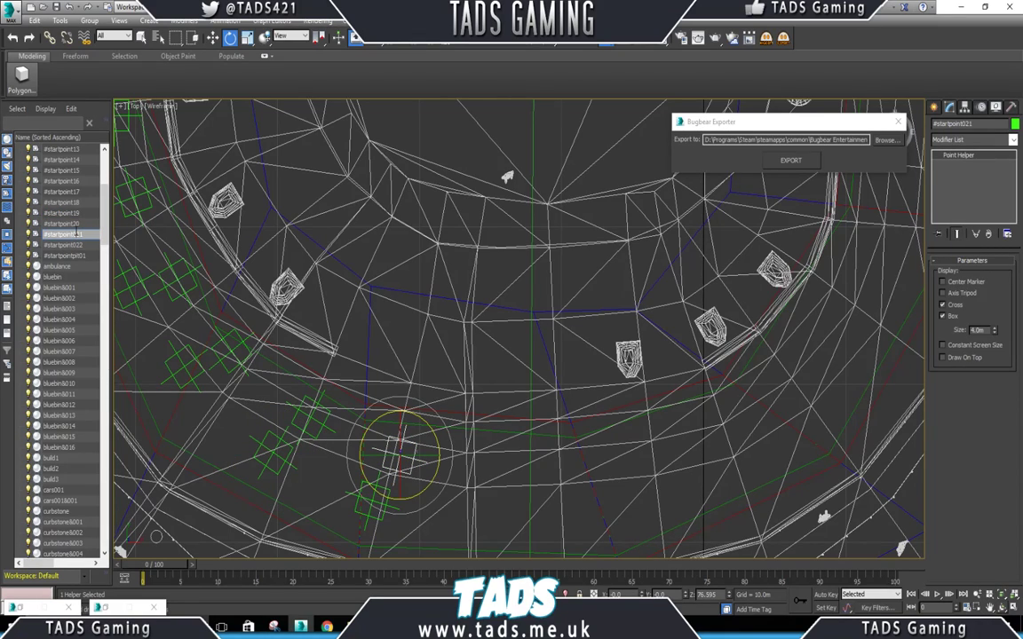
{"action": "key", "text": "Return"}
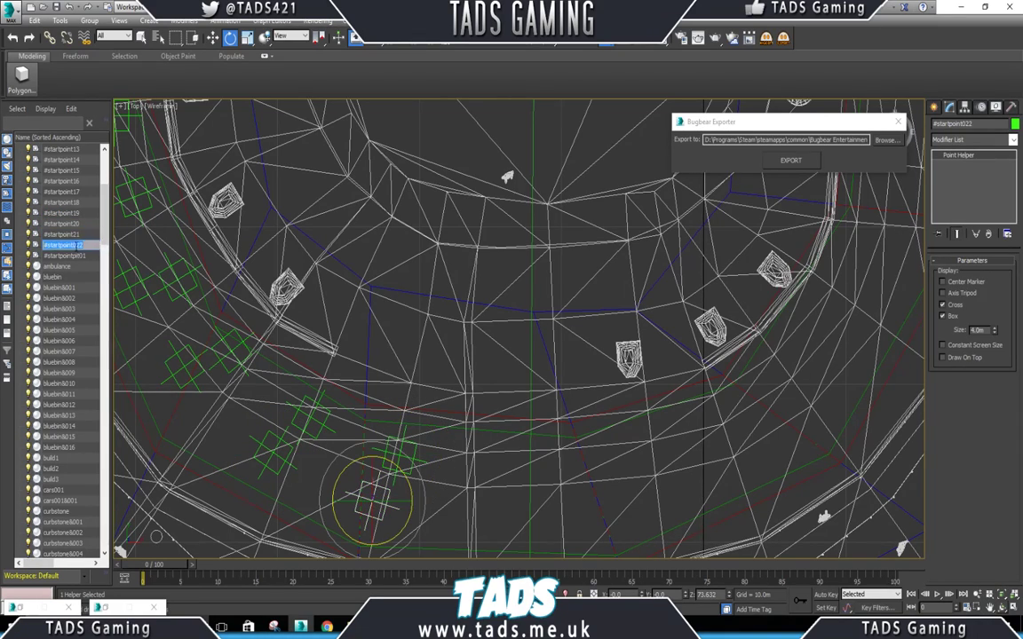
{"action": "left_click", "coordinate": [76, 247]}
{"action": "type", "text": "22"}
{"action": "key", "text": "Return"}
Copy start points 21 and 22 further around the bend and rotate the new pair to follow the curve.
{"action": "left_click", "coordinate": [71, 234], "text": "ctrl"}
{"action": "right_click", "coordinate": [391, 475]}
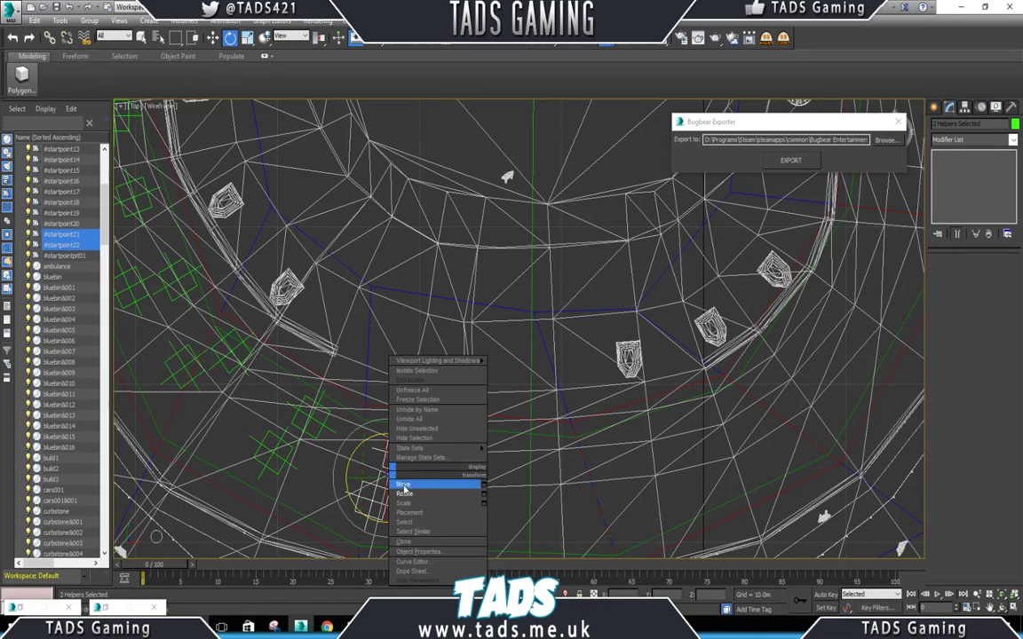
{"action": "left_click", "coordinate": [417, 482]}
{"action": "left_click_drag", "start_coordinate": [401, 470], "coordinate": [485, 499]}
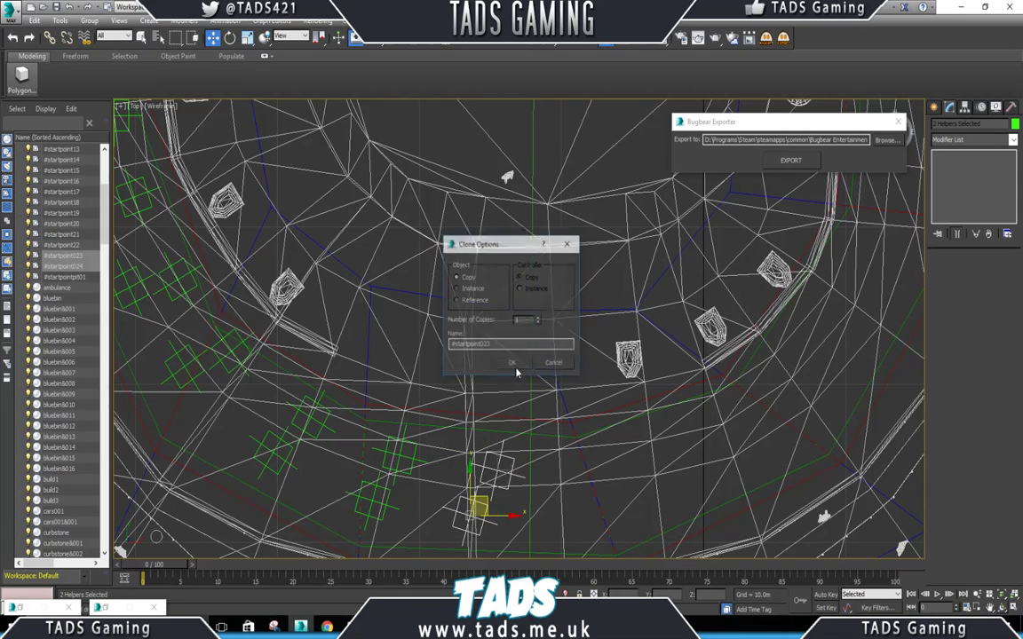
{"action": "left_click", "coordinate": [462, 330]}
{"action": "right_click", "coordinate": [619, 463]}
{"action": "left_click", "coordinate": [540, 484]}
{"action": "left_click_drag", "start_coordinate": [528, 462], "coordinate": [526, 426]}
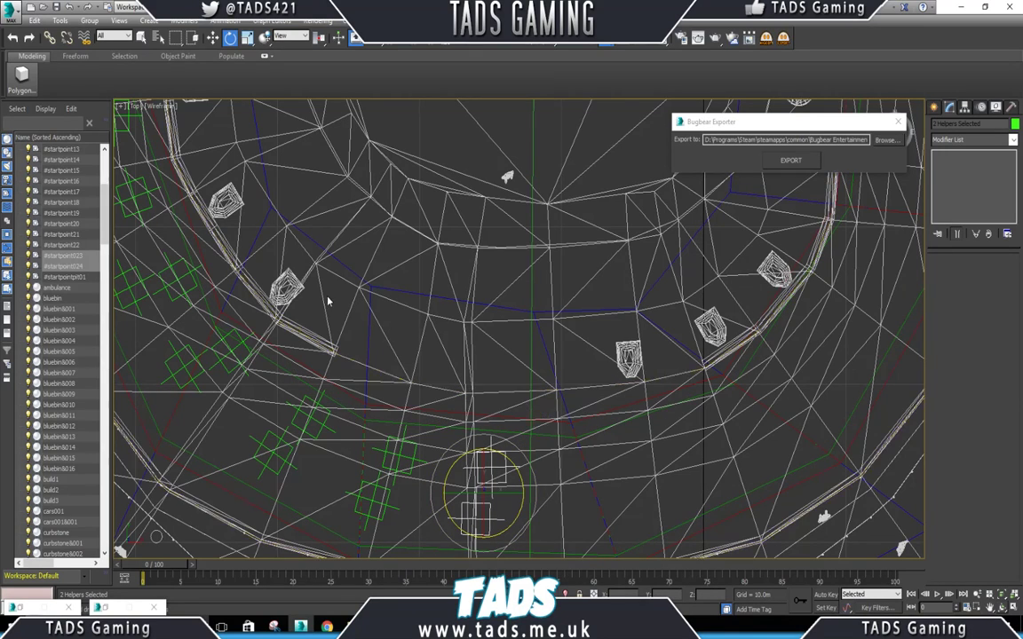
Rename the two newly copied helpers as #startpoint23 and #startpoint24.
{"action": "scroll", "coordinate": [327, 292], "scroll_direction": "down", "scroll_amount": 3}
{"action": "scroll", "coordinate": [450, 440], "scroll_direction": "up", "scroll_amount": 3}
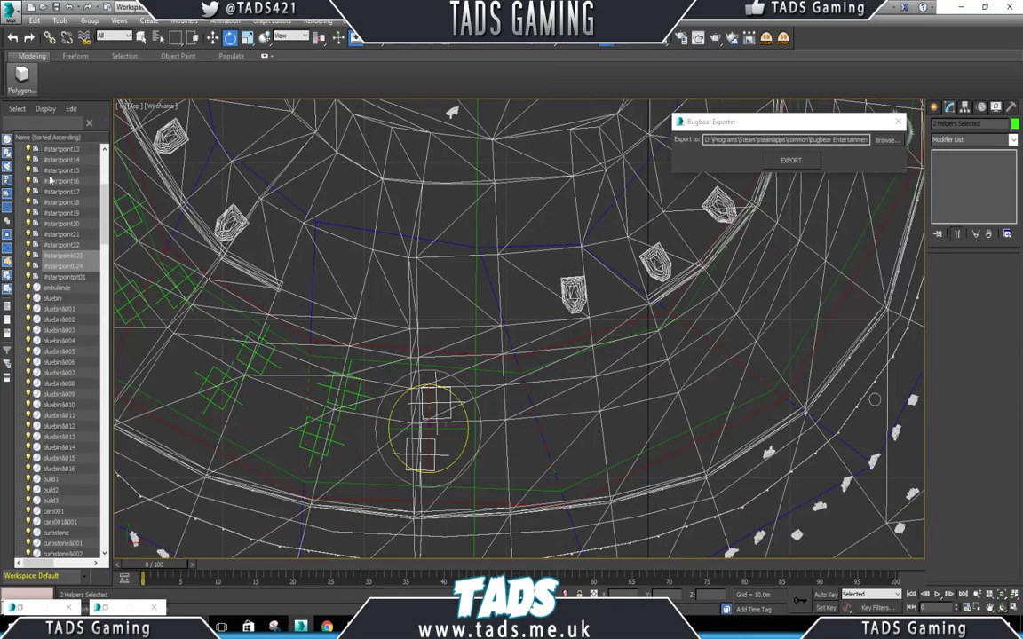
{"action": "left_click", "coordinate": [69, 245]}
{"action": "left_click", "coordinate": [76, 255]}
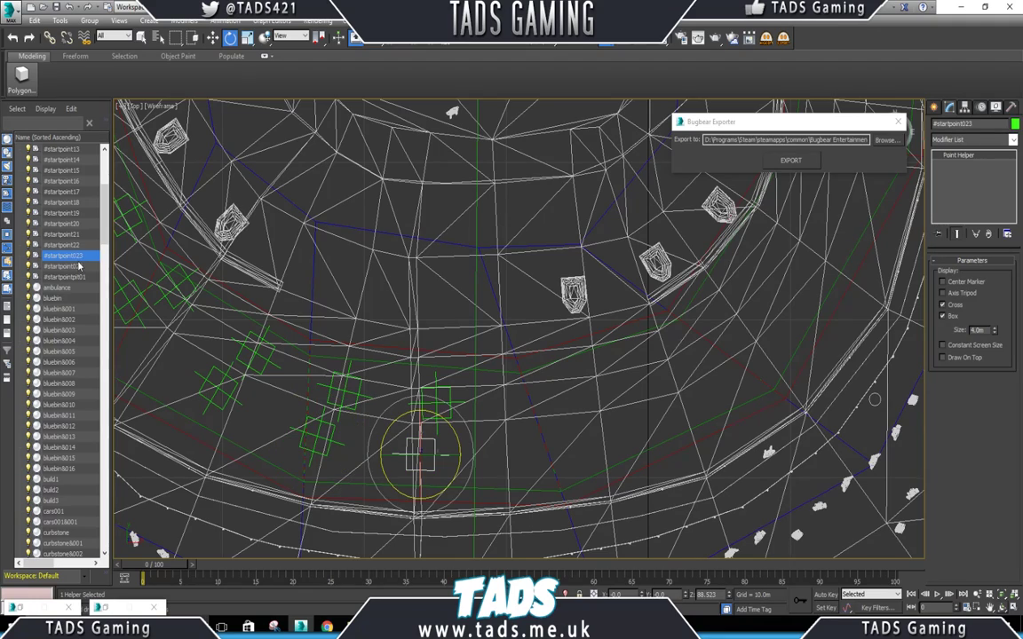
{"action": "left_click", "coordinate": [77, 256]}
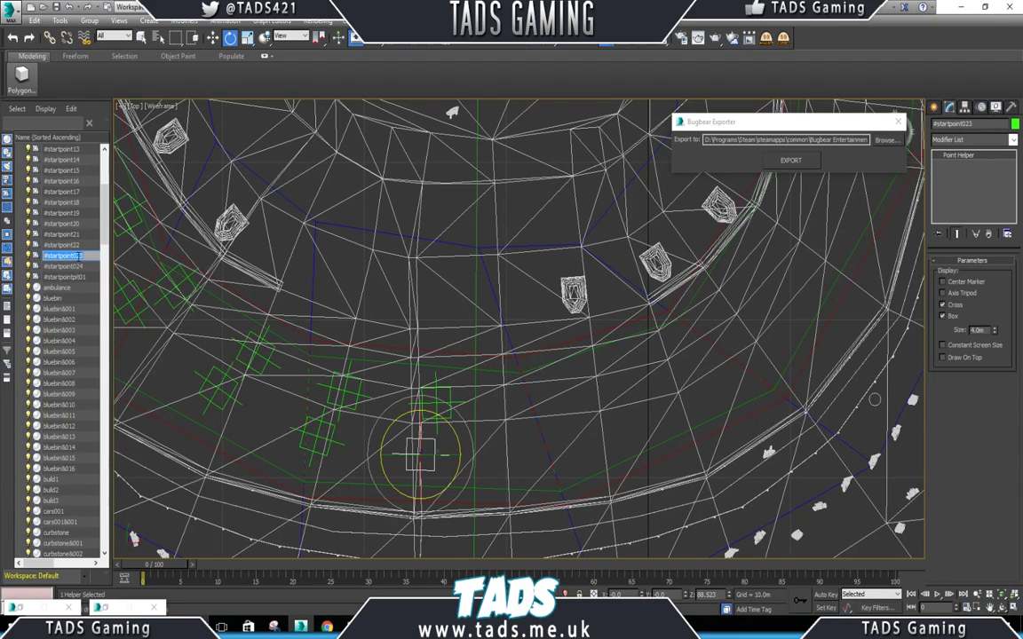
{"action": "key", "text": "Return"}
{"action": "left_click", "coordinate": [76, 267]}
{"action": "left_click", "coordinate": [78, 267]}
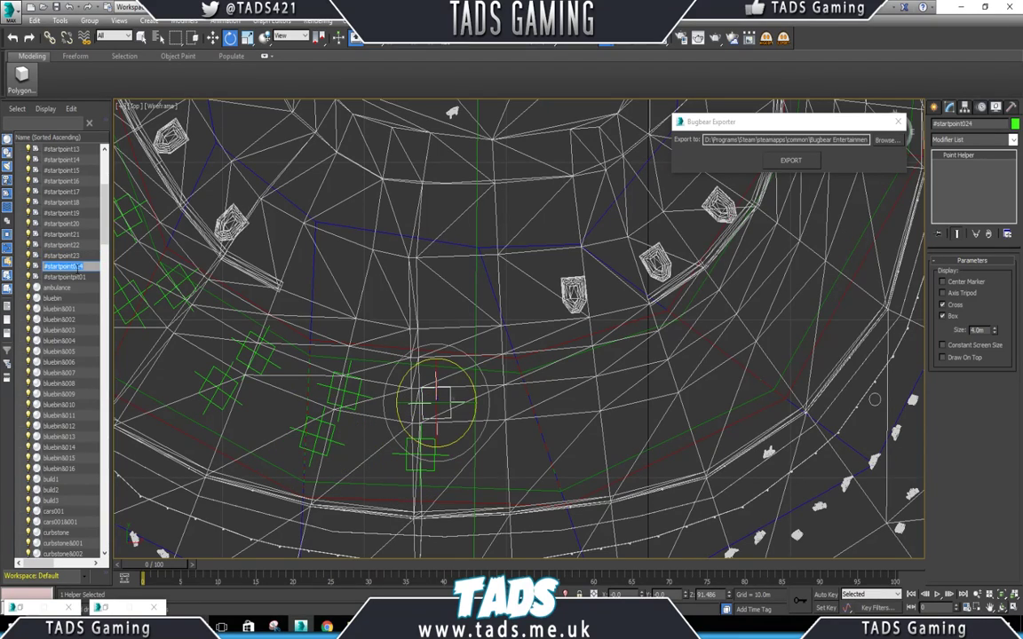
{"action": "left_click", "coordinate": [77, 267]}
{"action": "key", "text": "BackSpace"}
{"action": "key", "text": "Return"}
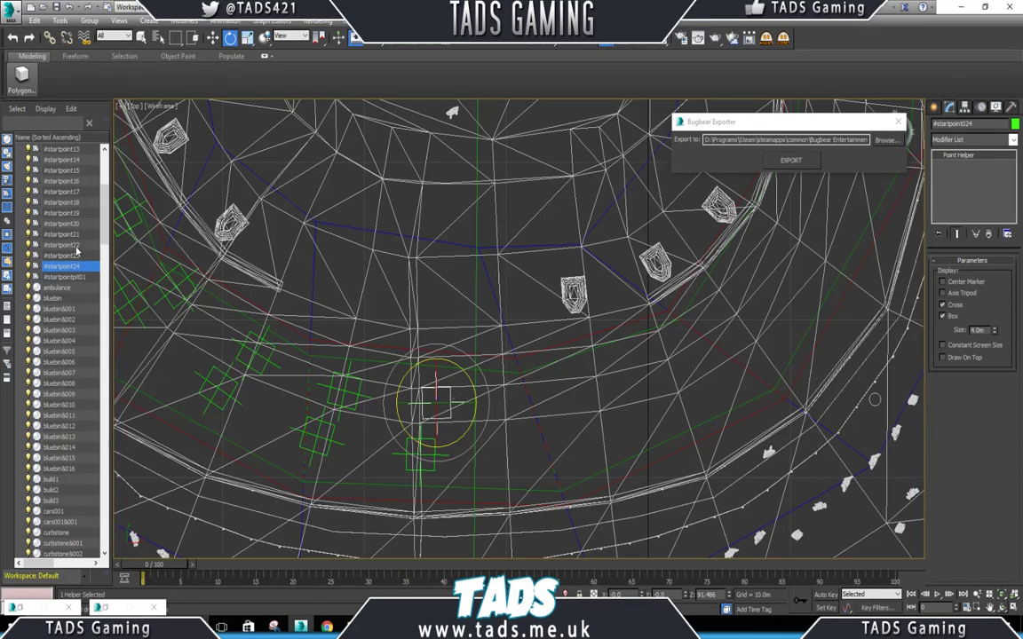
Save the track scene with the extended starting grid.
{"action": "left_click", "coordinate": [76, 245]}
{"action": "scroll", "coordinate": [438, 426], "scroll_direction": "down", "scroll_amount": 4}
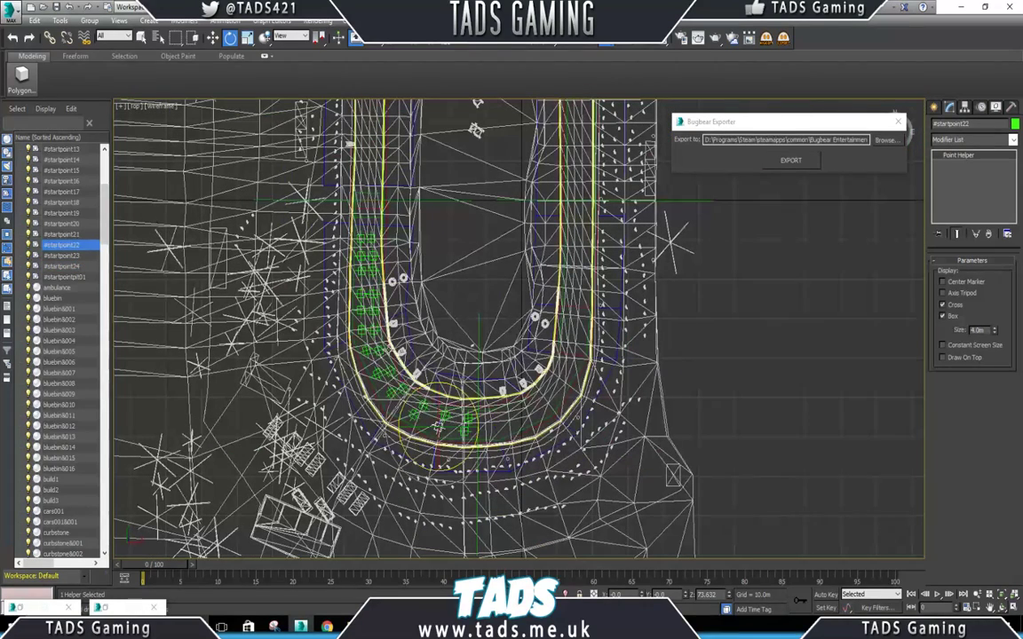
{"action": "left_click", "coordinate": [9, 15]}
{"action": "left_click", "coordinate": [34, 116]}
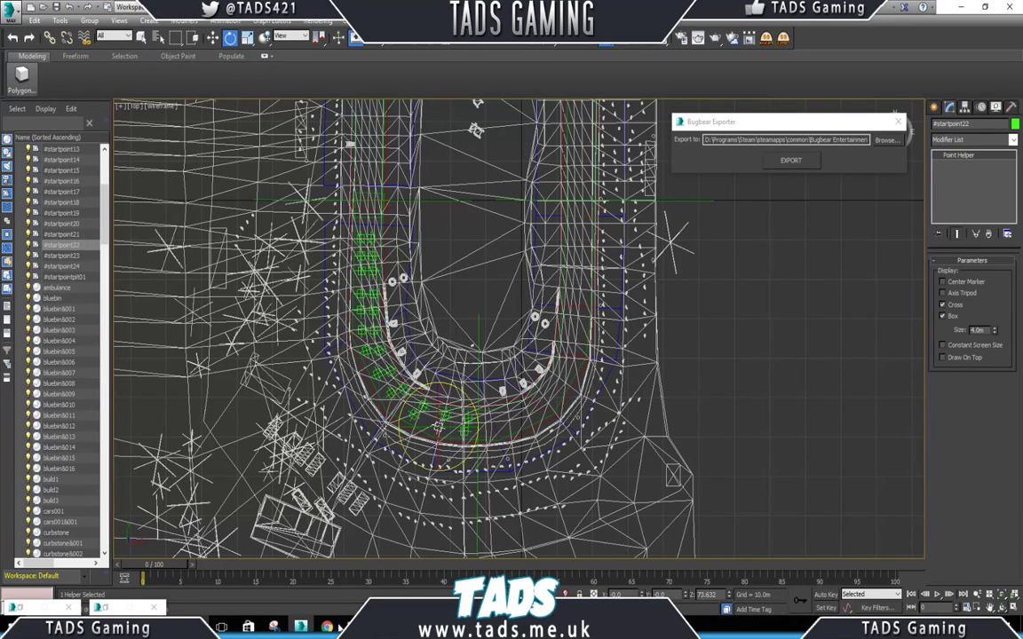
Switch to File Explorer and open the png subfolder of the barford track's textures folder.
{"action": "right_click", "coordinate": [300, 626]}
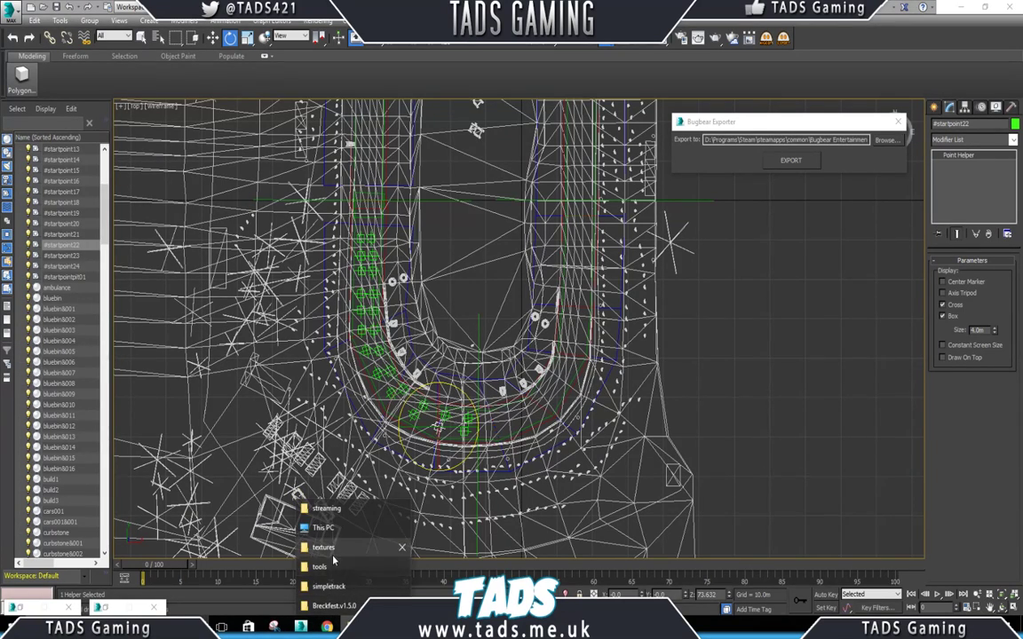
{"action": "left_click", "coordinate": [299, 499]}
{"action": "scroll", "coordinate": [417, 231], "scroll_direction": "up", "scroll_amount": 20}
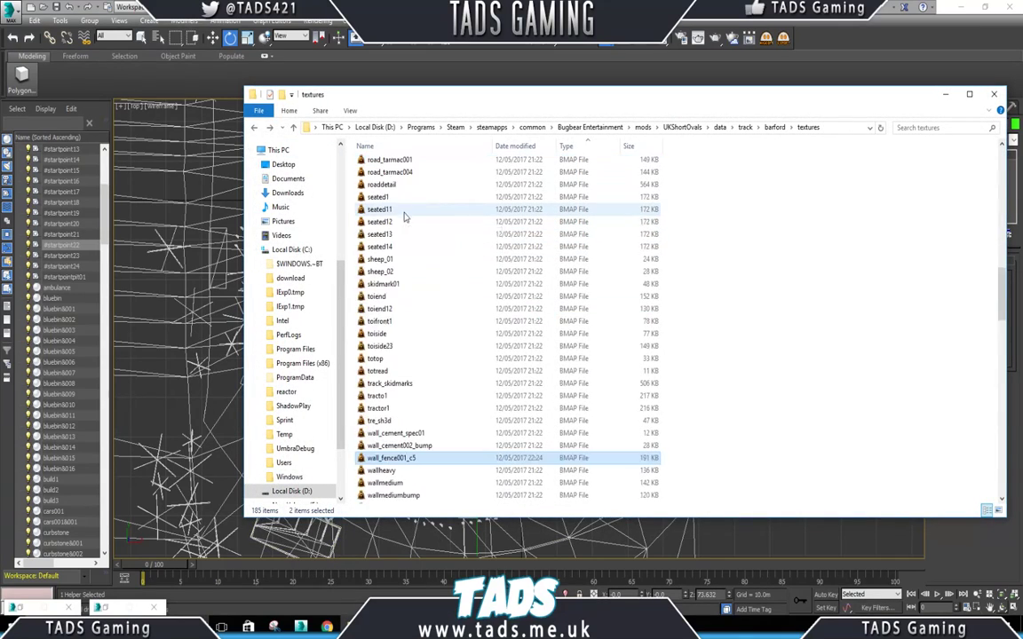
{"action": "scroll", "coordinate": [386, 201], "scroll_direction": "up", "scroll_amount": 12}
{"action": "double_click", "coordinate": [377, 175]}
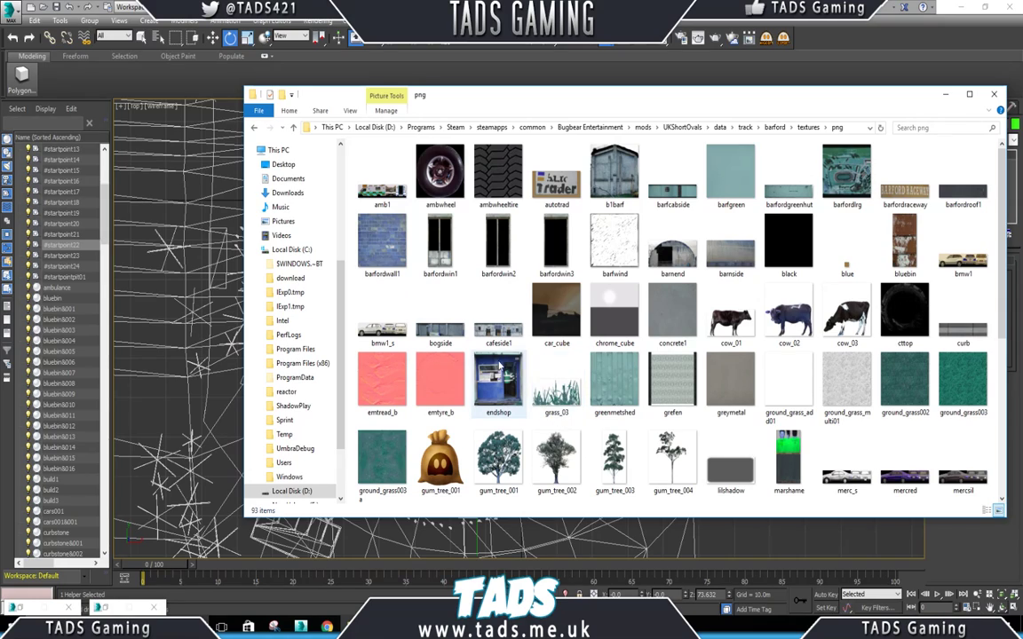
Rename the first two gum tree images as gum_tree_001_c5 and gum_tree_002_c5.
{"action": "left_click", "coordinate": [498, 466]}
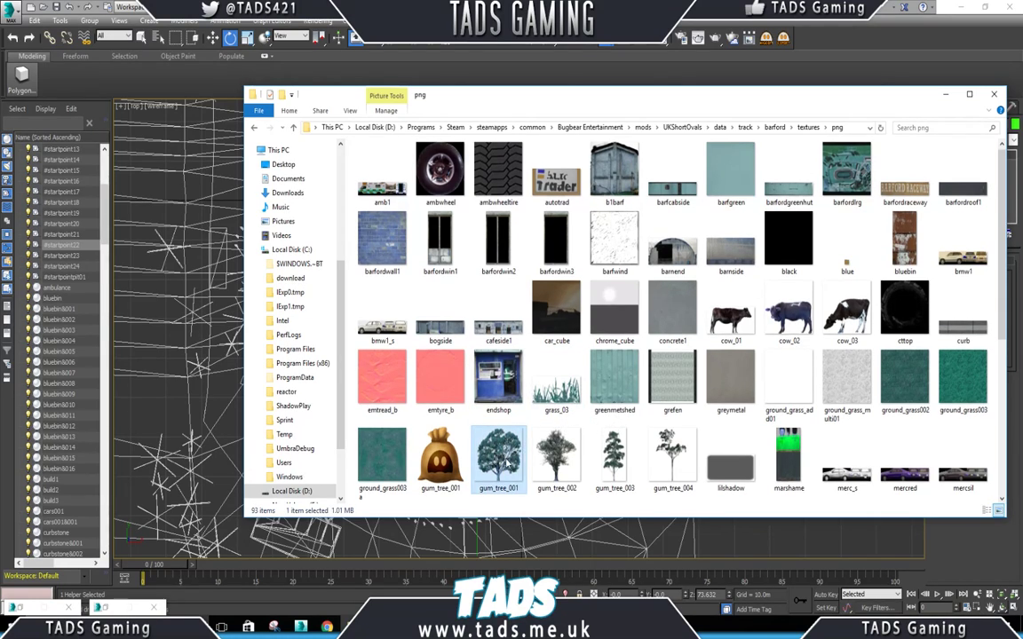
{"action": "left_click", "coordinate": [498, 468]}
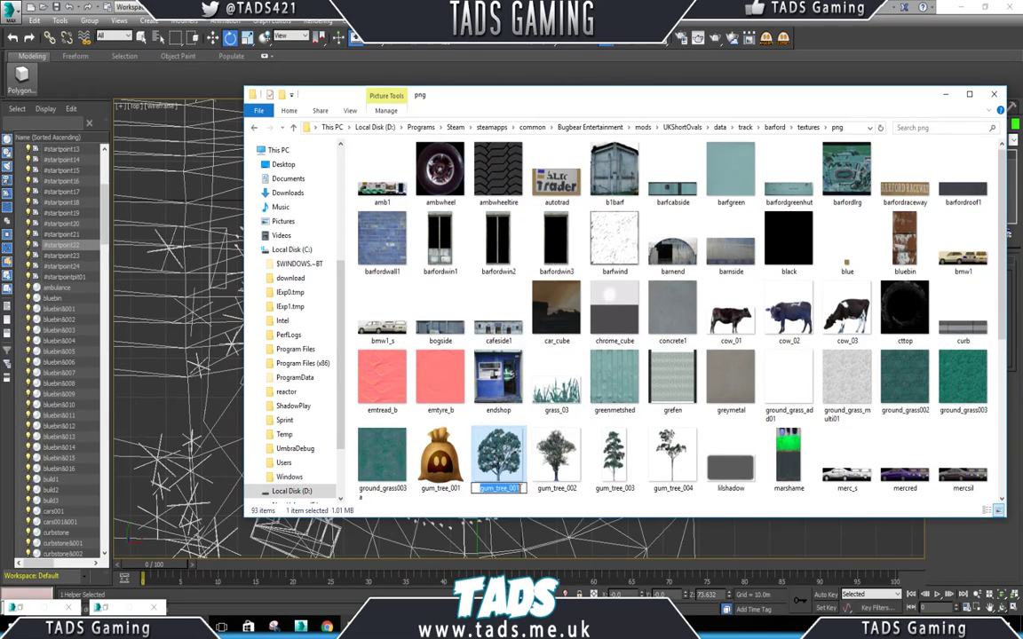
{"action": "type", "text": "_c5"}
{"action": "key", "text": "Return"}
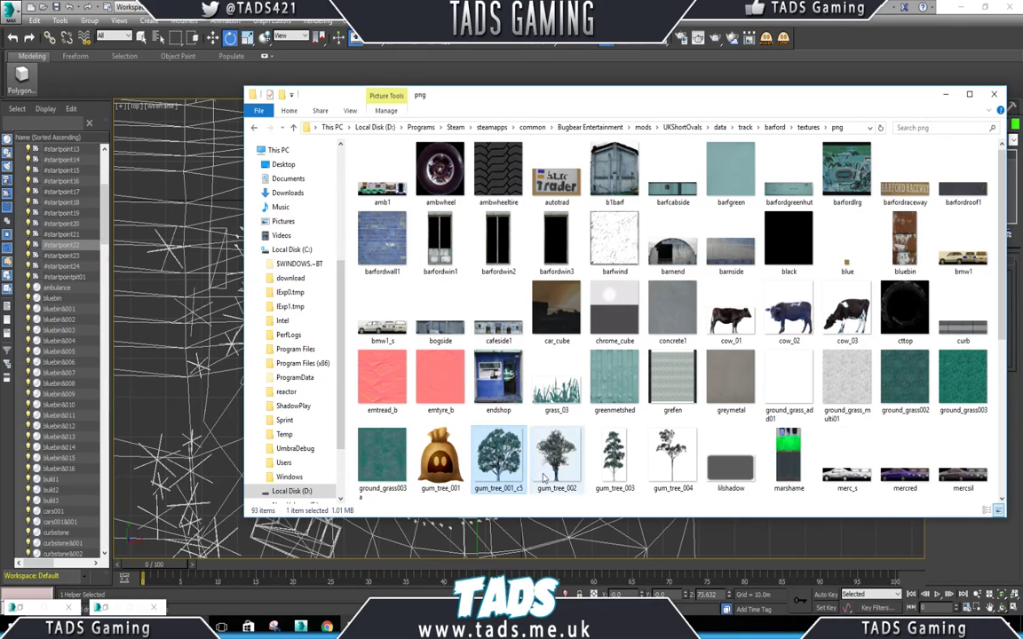
{"action": "left_click", "coordinate": [557, 479]}
{"action": "left_click", "coordinate": [579, 489]}
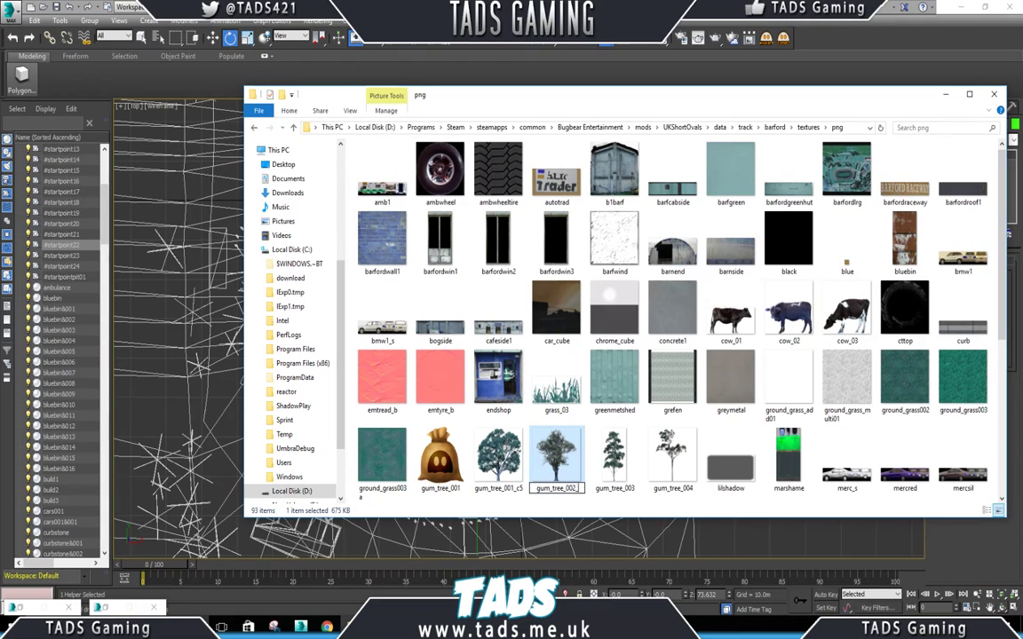
{"action": "type", "text": "_c5"}
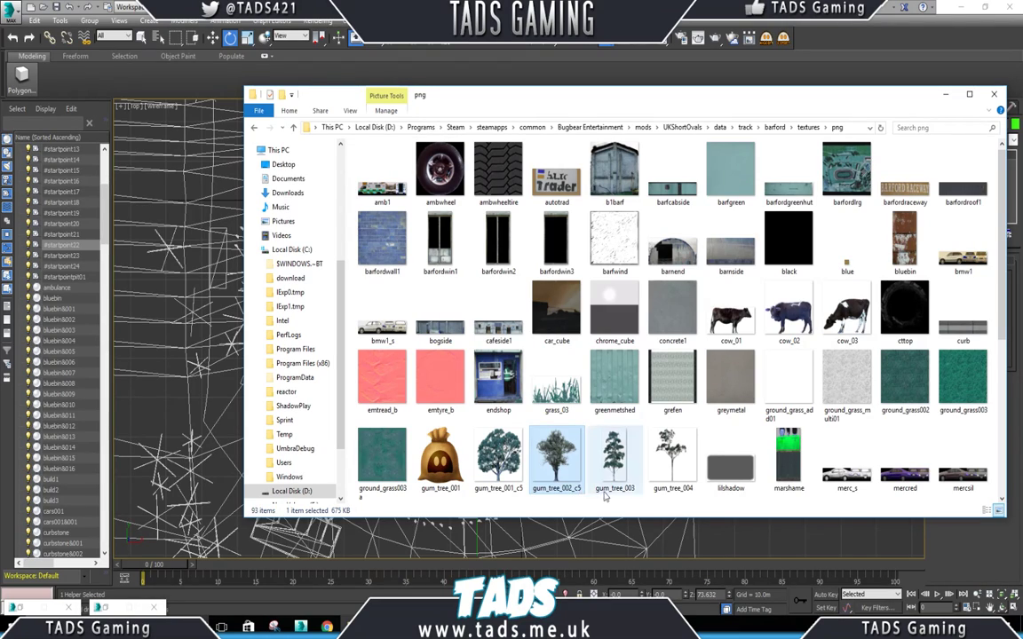
Rename the other two gum tree images as gum_tree_003_c5 and gum_tree_004_c5.
{"action": "left_click", "coordinate": [613, 484]}
{"action": "left_click", "coordinate": [612, 489]}
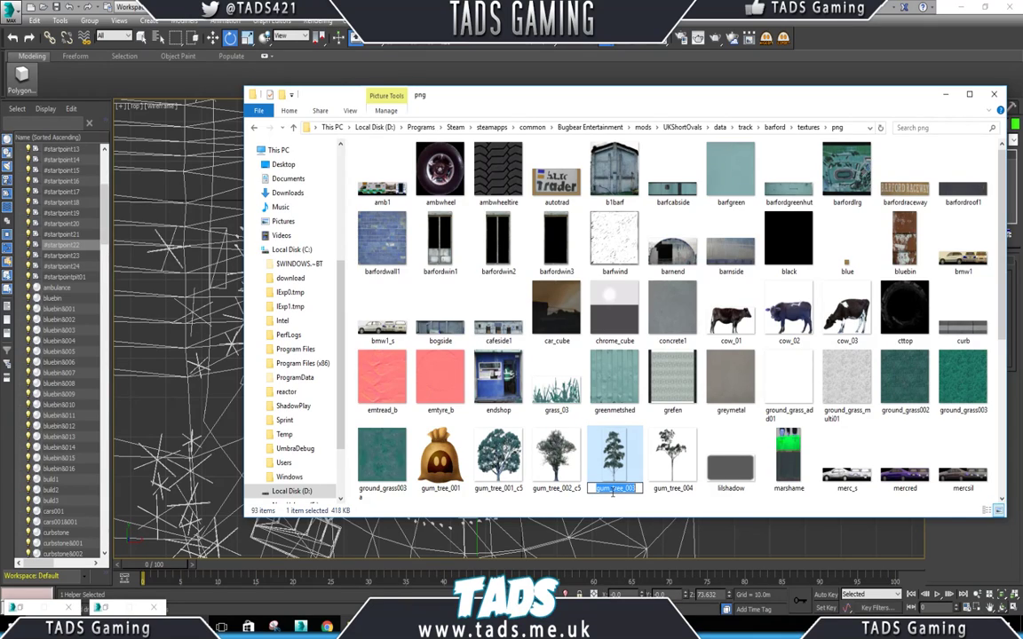
{"action": "left_click", "coordinate": [637, 486]}
{"action": "type", "text": "_c5"}
{"action": "left_click", "coordinate": [671, 496]}
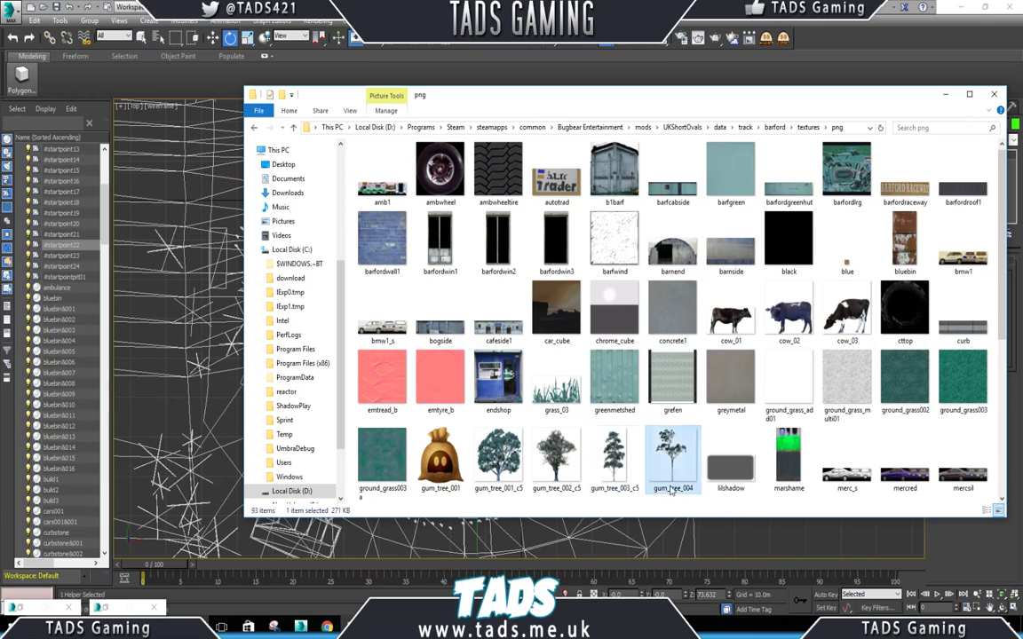
{"action": "left_click", "coordinate": [682, 492]}
{"action": "left_click", "coordinate": [696, 489]}
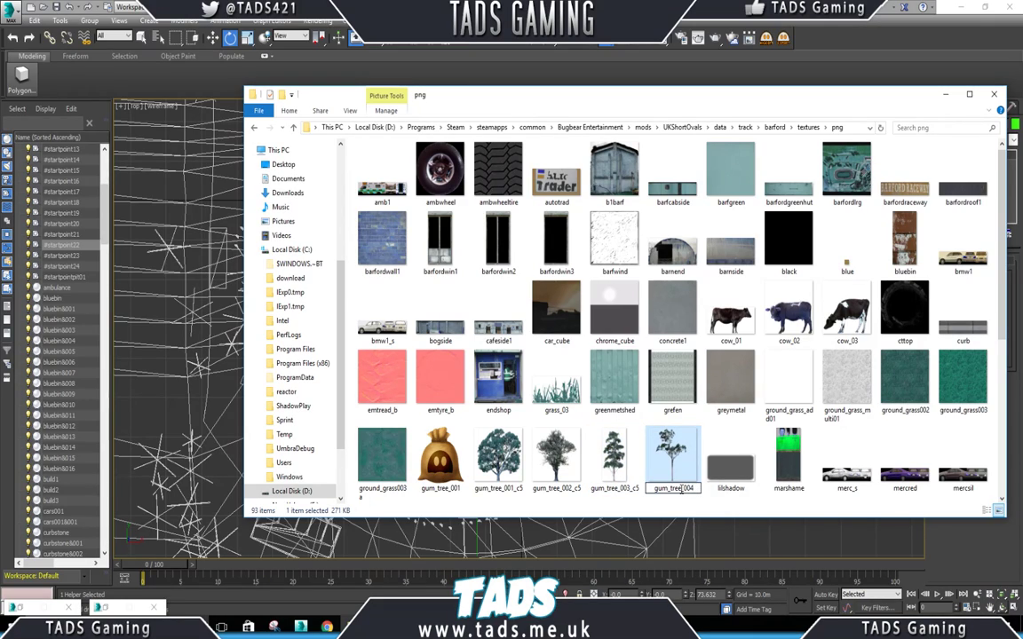
{"action": "type", "text": "_c5"}
{"action": "key", "text": "Return"}
{"action": "left_click", "coordinate": [695, 489]}
{"action": "left_click", "coordinate": [693, 489]}
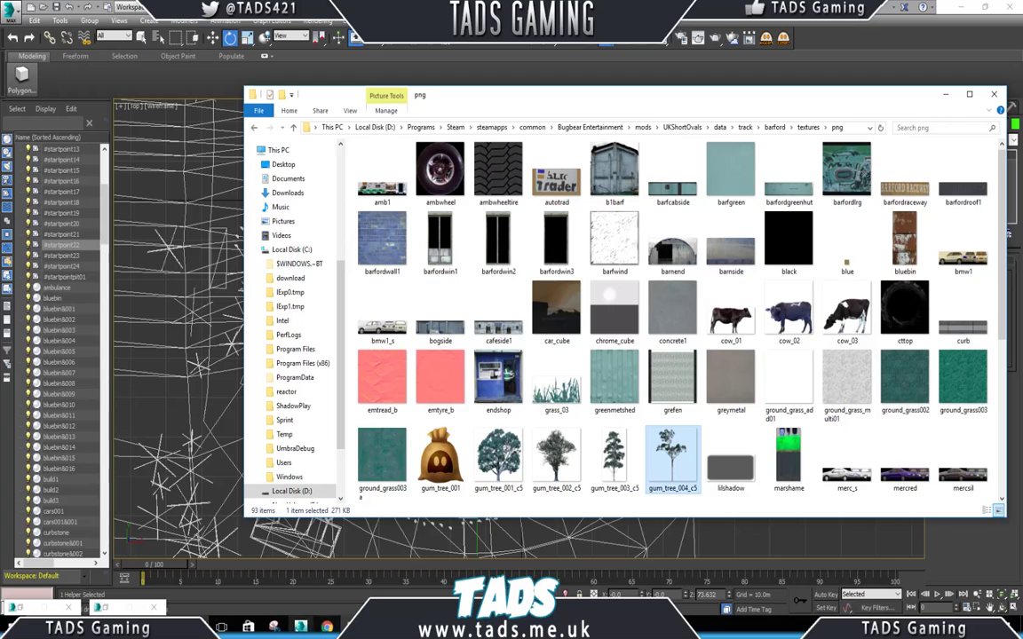
Bring up the Breckfest.v1.5.0 folder and arrange it beside the png folder with the converter reachable.
{"action": "left_click", "coordinate": [354, 627]}
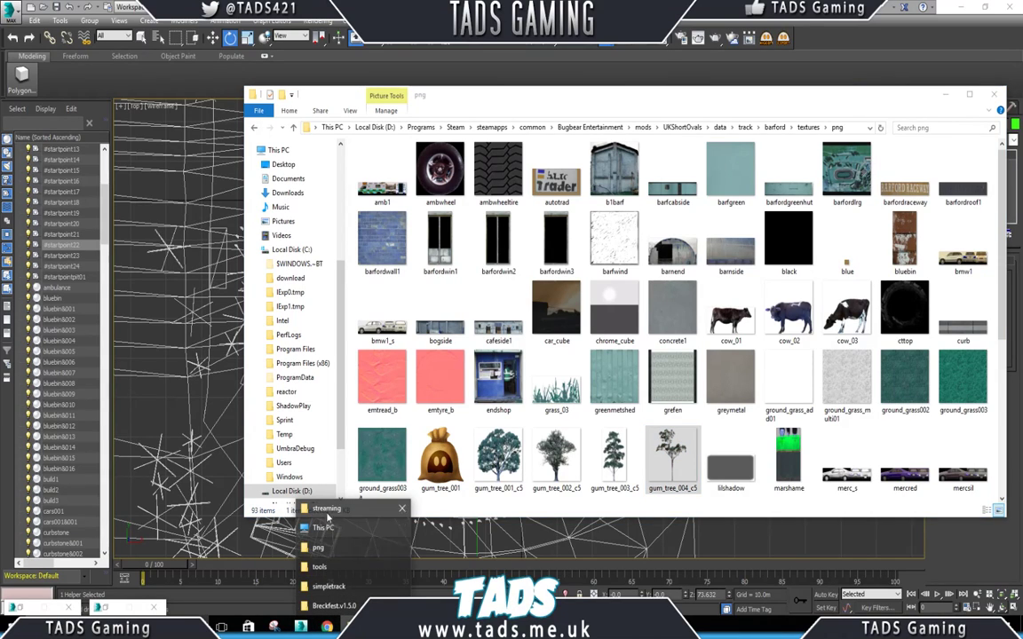
{"action": "left_click", "coordinate": [333, 607]}
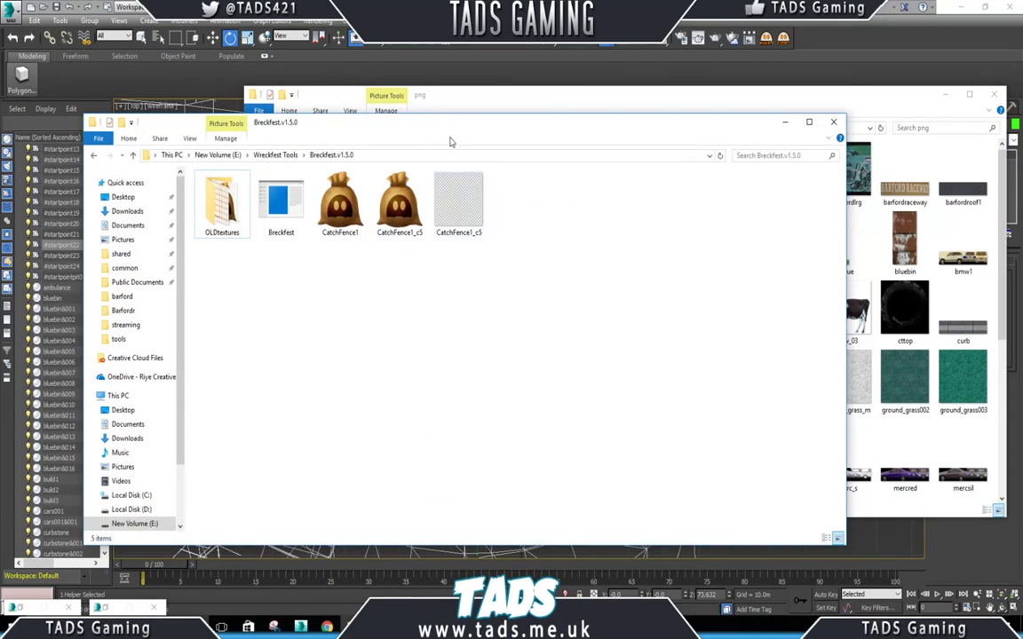
{"action": "left_click_drag", "start_coordinate": [448, 124], "coordinate": [352, 133]}
{"action": "left_click", "coordinate": [653, 94]}
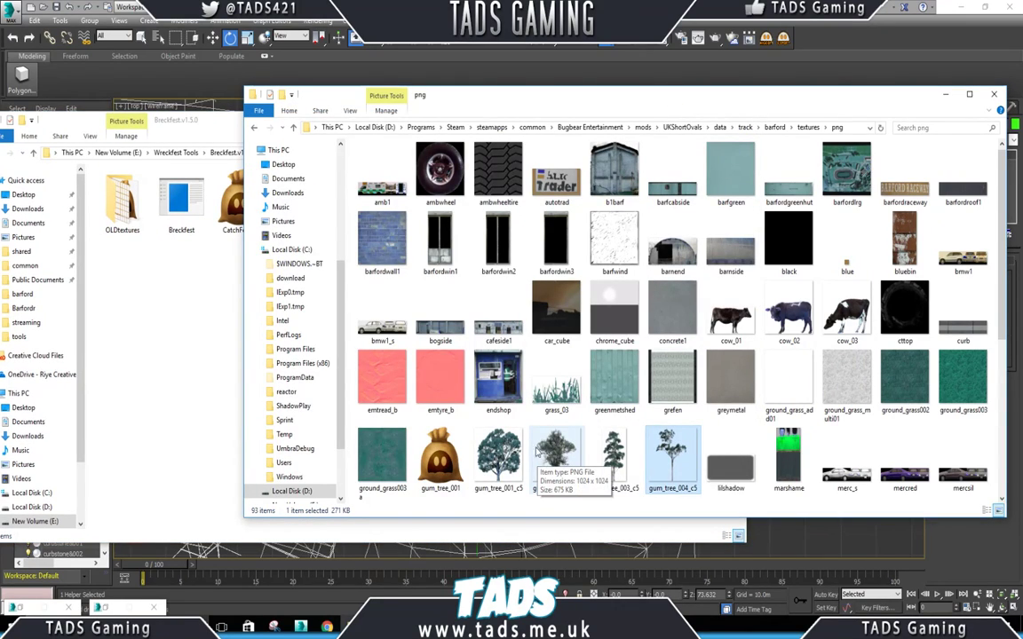
Run all four gum_tree _c5 images through the Breckfest converter together.
{"action": "left_click", "coordinate": [498, 454], "text": "shift"}
{"action": "left_click_drag", "start_coordinate": [498, 455], "coordinate": [186, 222]}
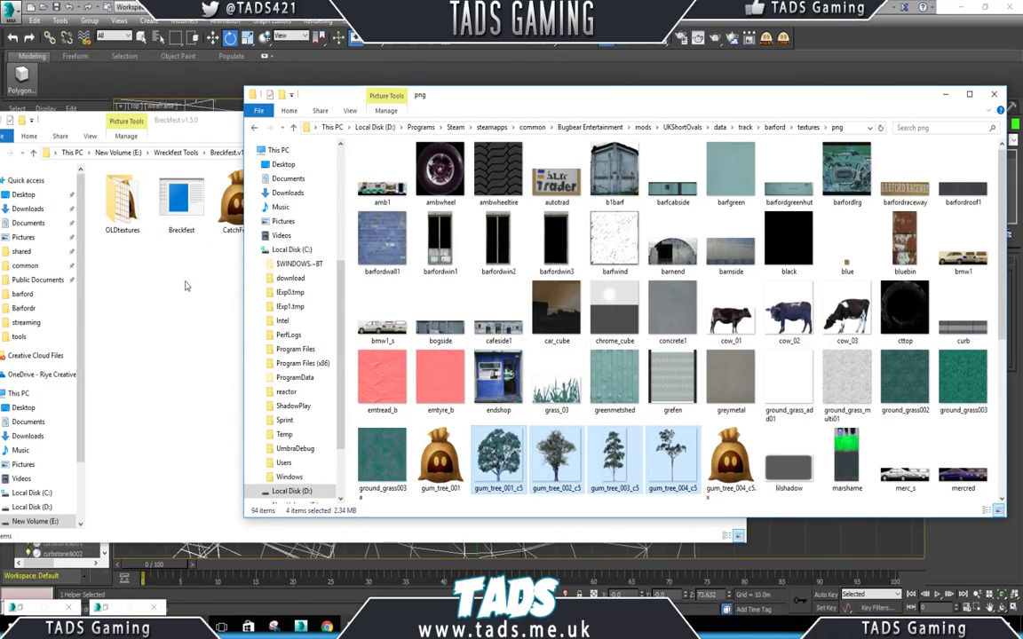
{"action": "left_click", "coordinate": [184, 281]}
{"action": "left_click", "coordinate": [790, 508]}
Convert gum_tree_001_c5, gum_tree_002_c5 and gum_tree_003_c5 one at a time with Breckfest.
{"action": "left_click", "coordinate": [556, 444]}
{"action": "left_click", "coordinate": [498, 453]}
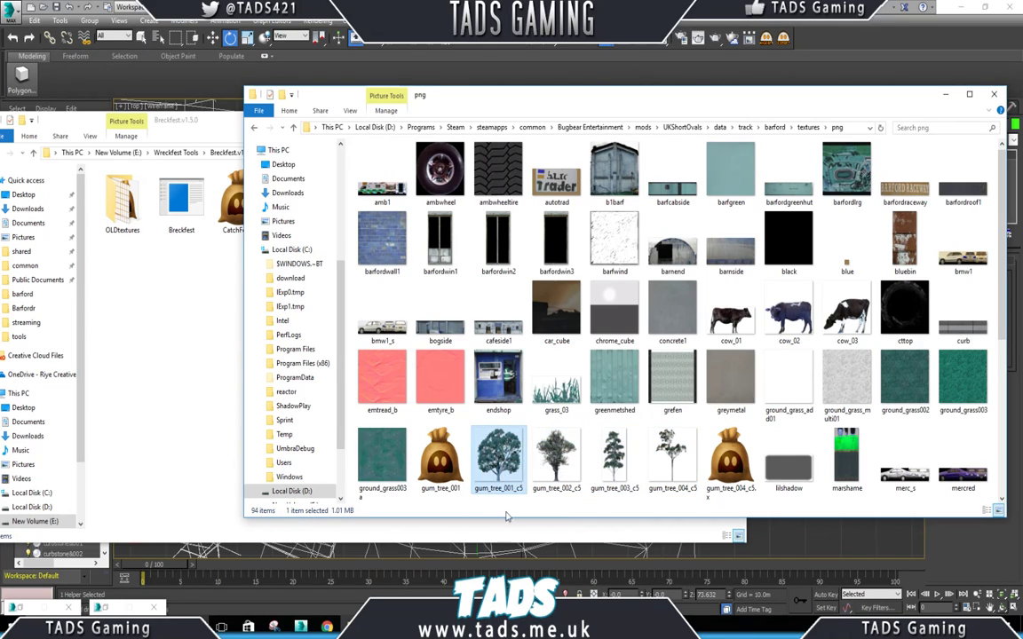
{"action": "left_click_drag", "start_coordinate": [510, 455], "coordinate": [182, 195]}
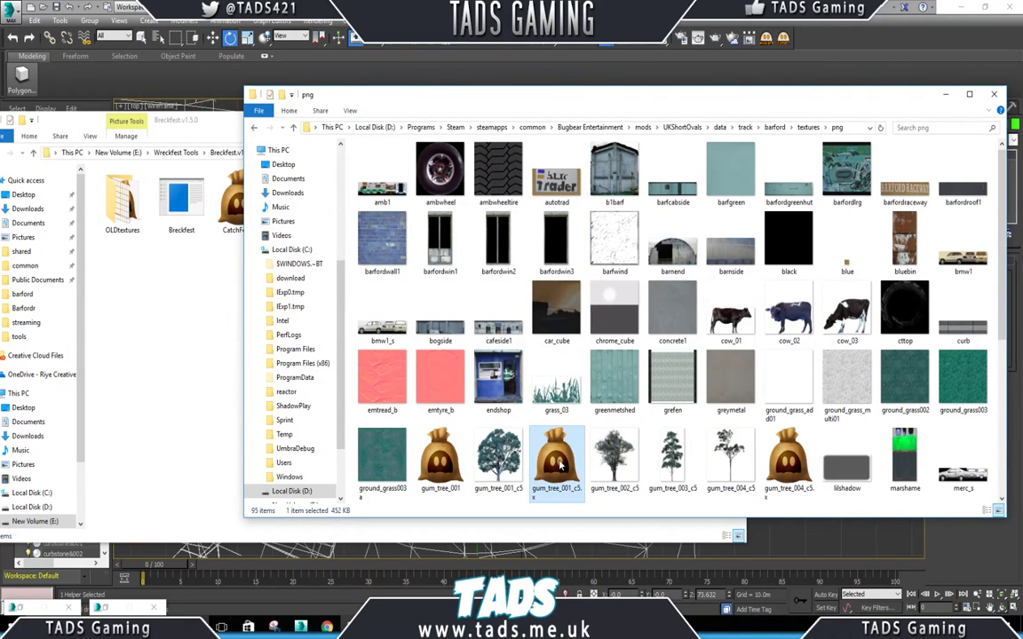
{"action": "left_click_drag", "start_coordinate": [613, 460], "coordinate": [182, 197]}
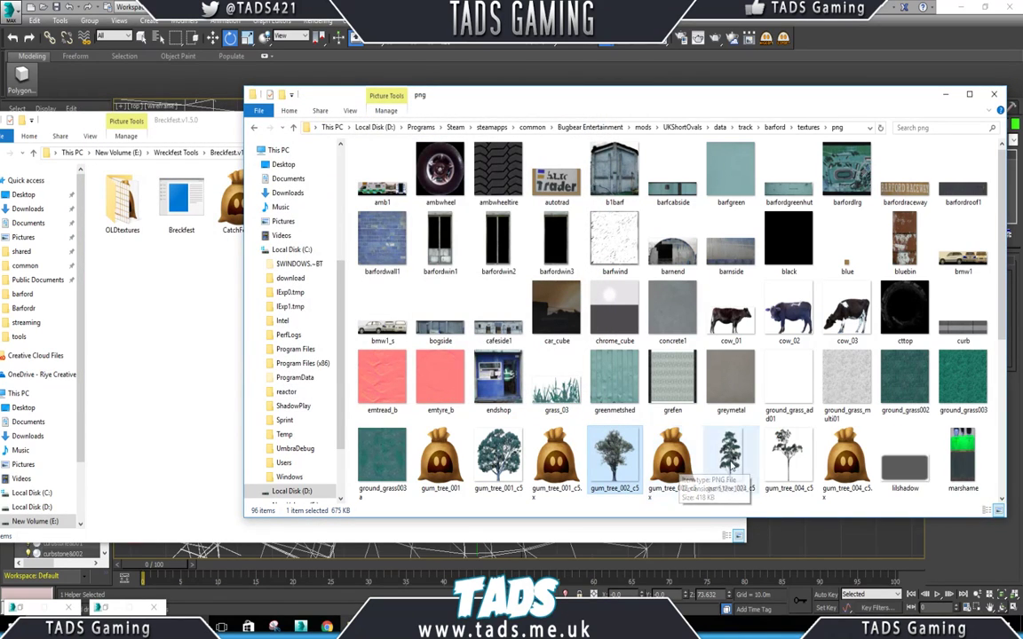
{"action": "left_click", "coordinate": [738, 472]}
{"action": "left_click_drag", "start_coordinate": [738, 472], "coordinate": [183, 199]}
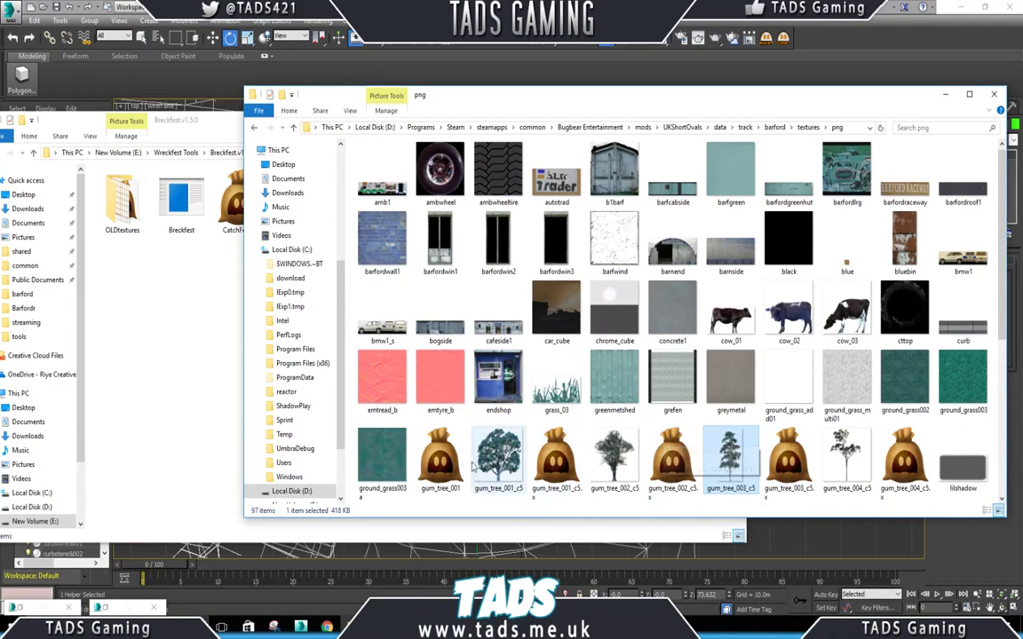
Copy the four converted gum_tree _c5.x BMAP files from the png folder into the barford textures folder.
{"action": "left_click", "coordinate": [556, 460], "text": "ctrl"}
{"action": "left_click", "coordinate": [672, 460], "text": "ctrl"}
{"action": "left_click", "coordinate": [731, 460], "text": "ctrl"}
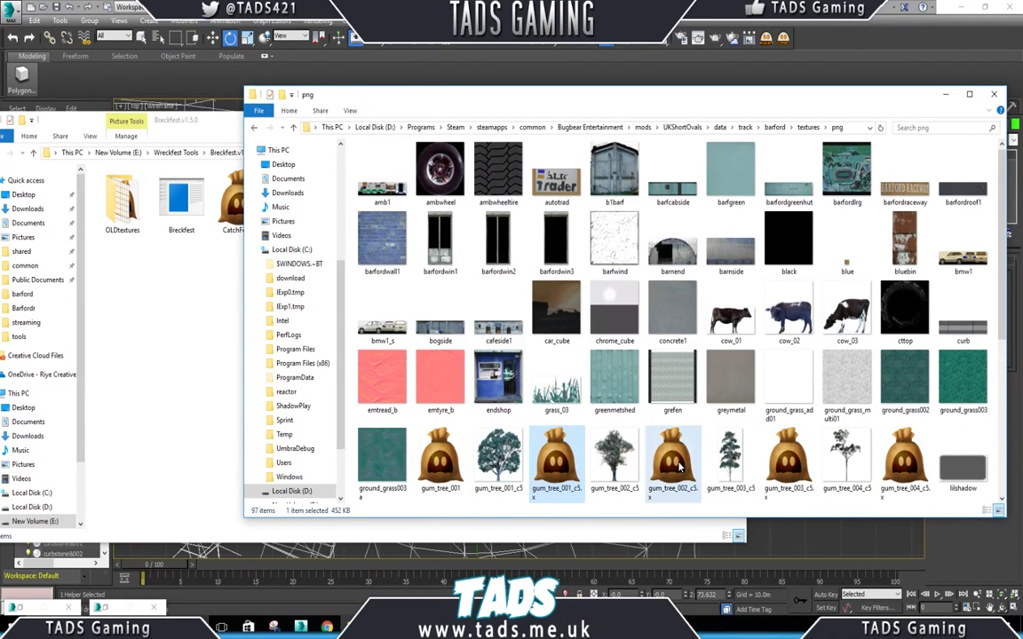
{"action": "left_click", "coordinate": [788, 460], "text": "ctrl"}
{"action": "left_click", "coordinate": [904, 460], "text": "ctrl"}
{"action": "right_click", "coordinate": [914, 425]}
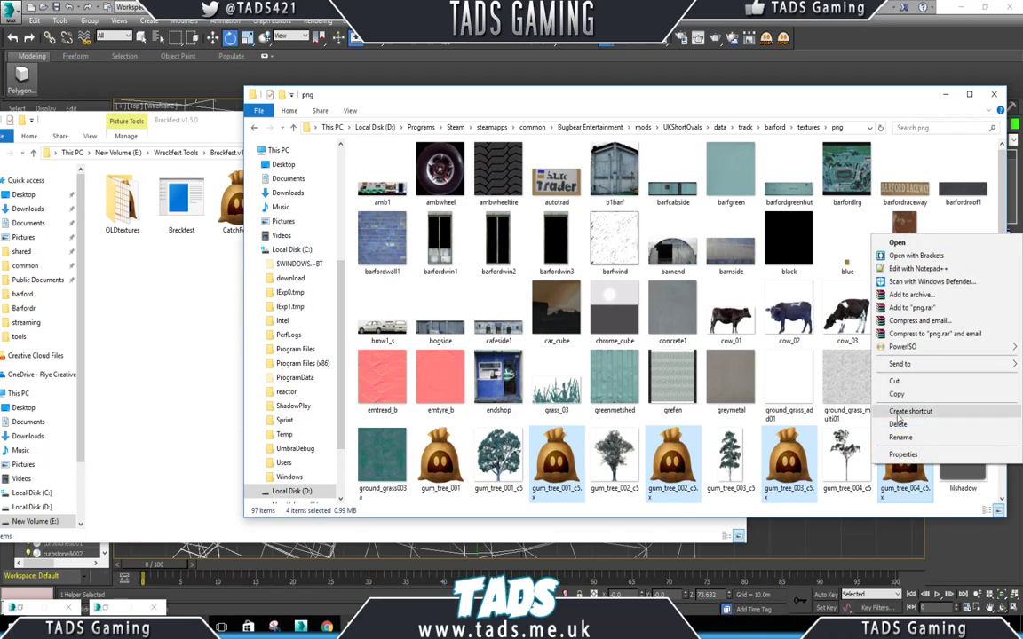
{"action": "left_click", "coordinate": [899, 394]}
{"action": "left_click", "coordinate": [253, 128]}
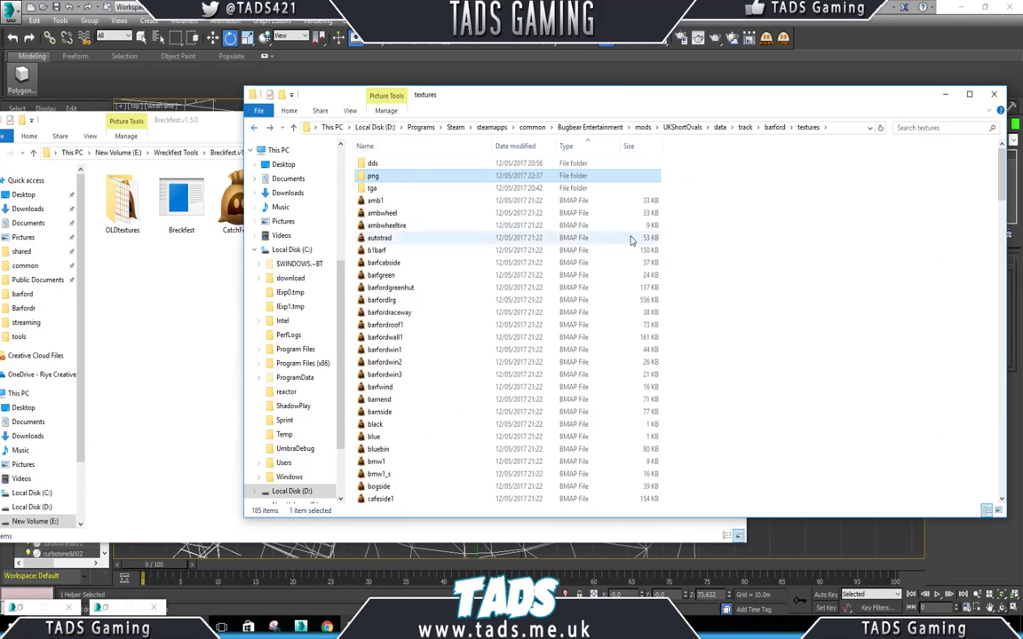
{"action": "right_click", "coordinate": [797, 292]}
{"action": "left_click", "coordinate": [821, 372]}
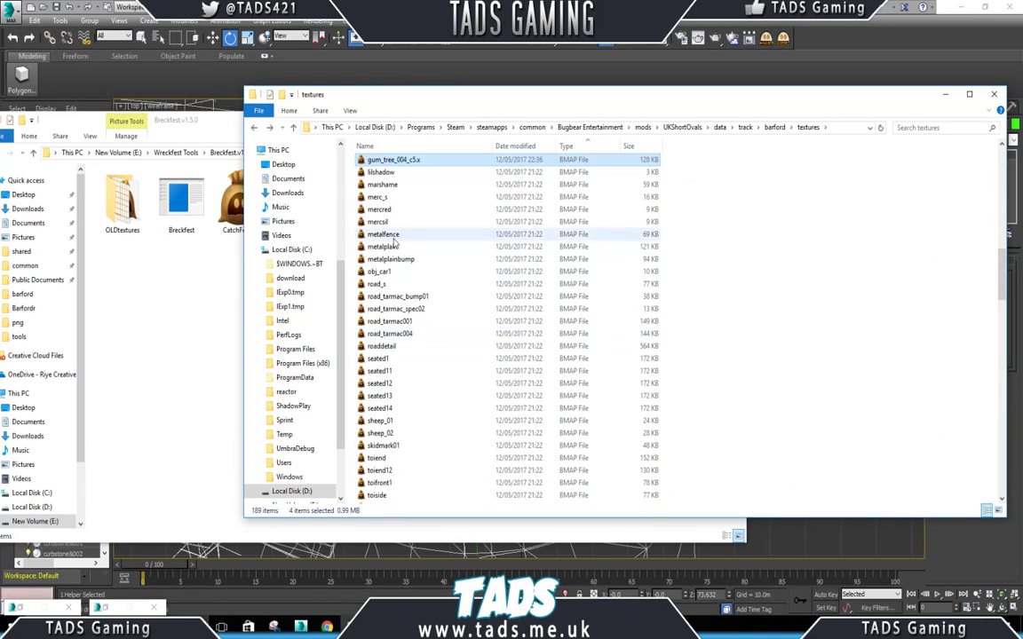
{"action": "scroll", "coordinate": [436, 239], "scroll_direction": "up", "scroll_amount": 3}
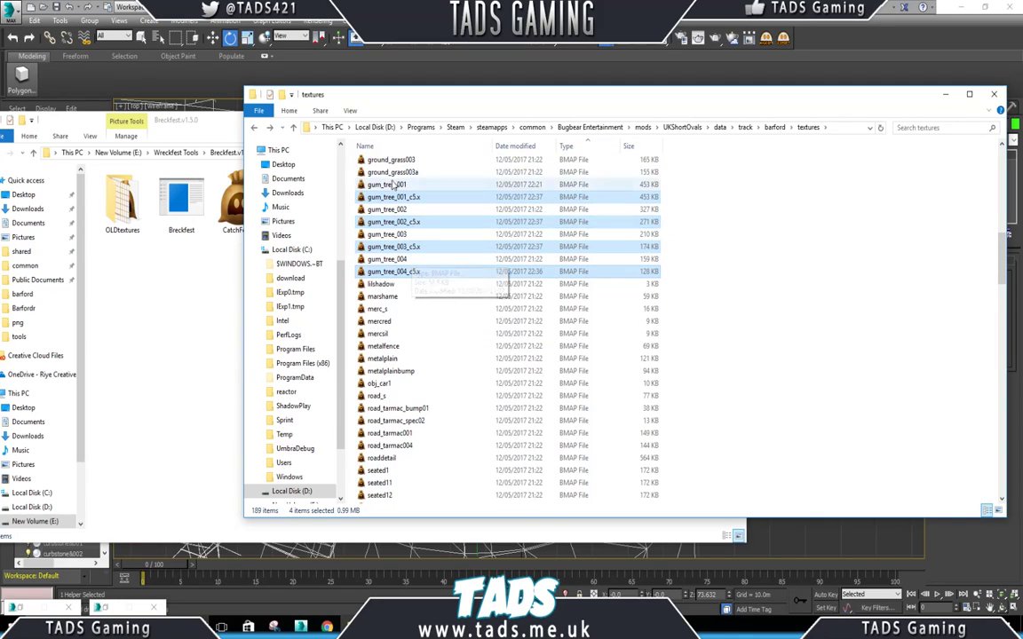
Delete the original gum_tree_001, gum_tree_002, gum_tree_003 and gum_tree_004 BMAP files from the barford textures folder.
{"action": "left_click", "coordinate": [398, 185]}
{"action": "left_click", "coordinate": [398, 210], "text": "ctrl"}
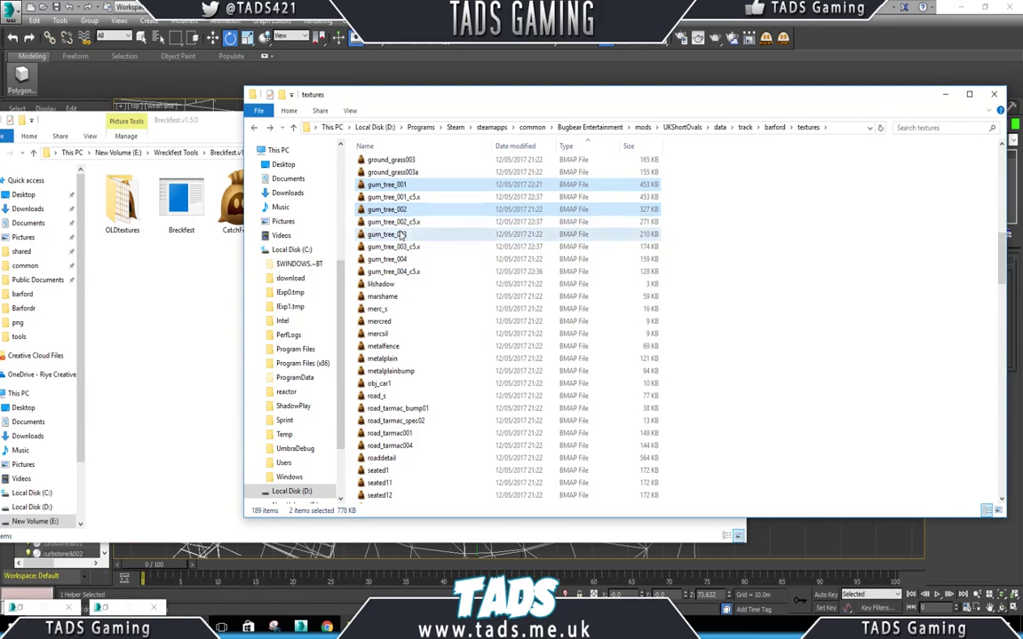
{"action": "left_click", "coordinate": [400, 234], "text": "ctrl"}
{"action": "left_click", "coordinate": [397, 260], "text": "ctrl"}
{"action": "key", "text": "Delete"}
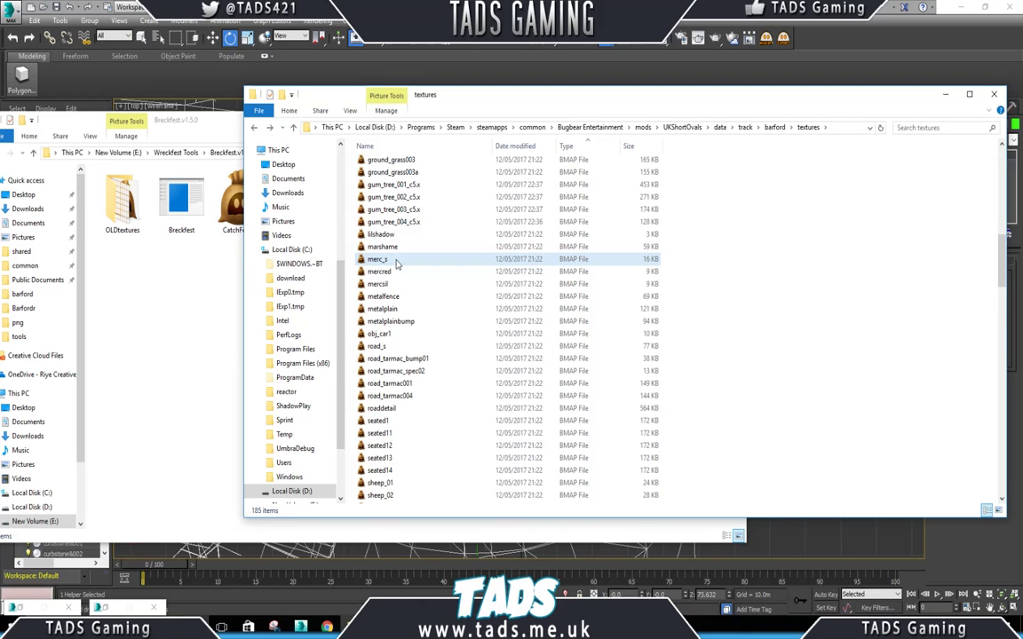
Rename the TGA files gum_tree_001 and gum_tree_002 as gum_tree_001_c5 and gum_tree_002_c5.
{"action": "scroll", "coordinate": [444, 257], "scroll_direction": "up", "scroll_amount": 15}
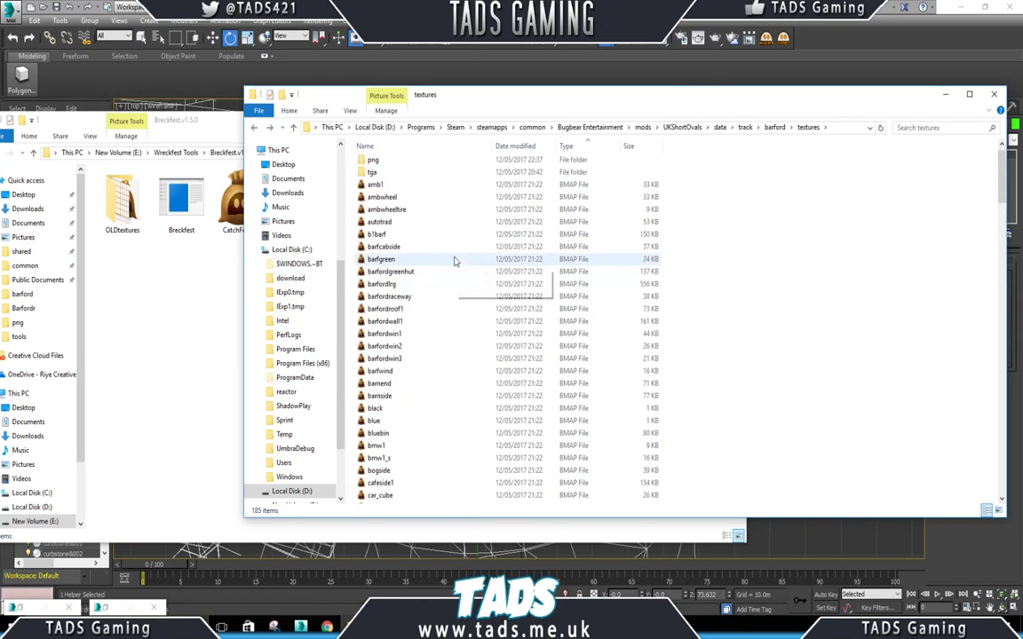
{"action": "scroll", "coordinate": [448, 259], "scroll_direction": "down", "scroll_amount": 20}
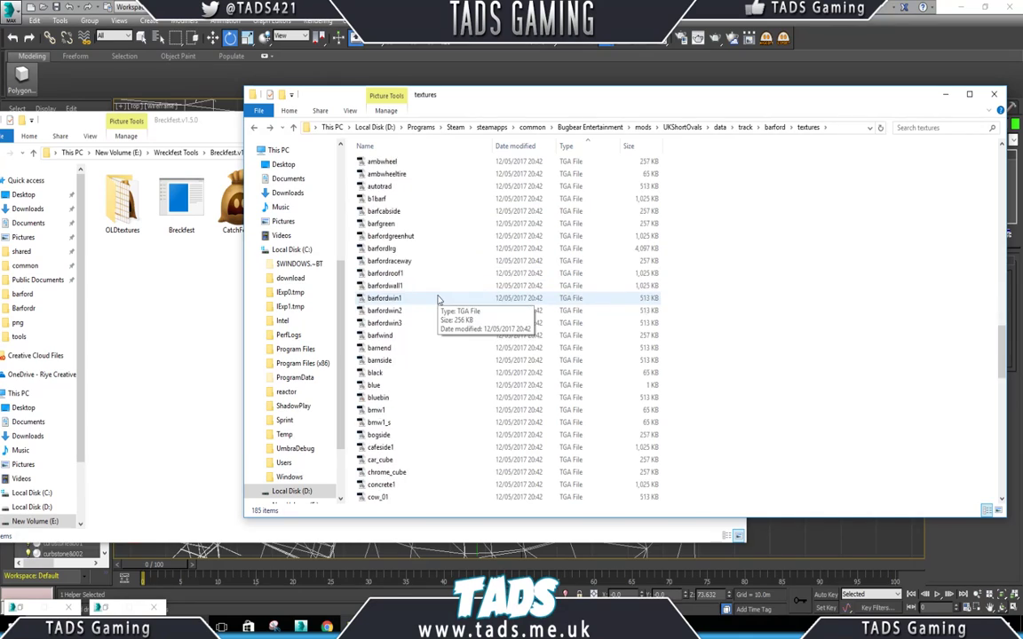
{"action": "scroll", "coordinate": [438, 299], "scroll_direction": "down", "scroll_amount": 11}
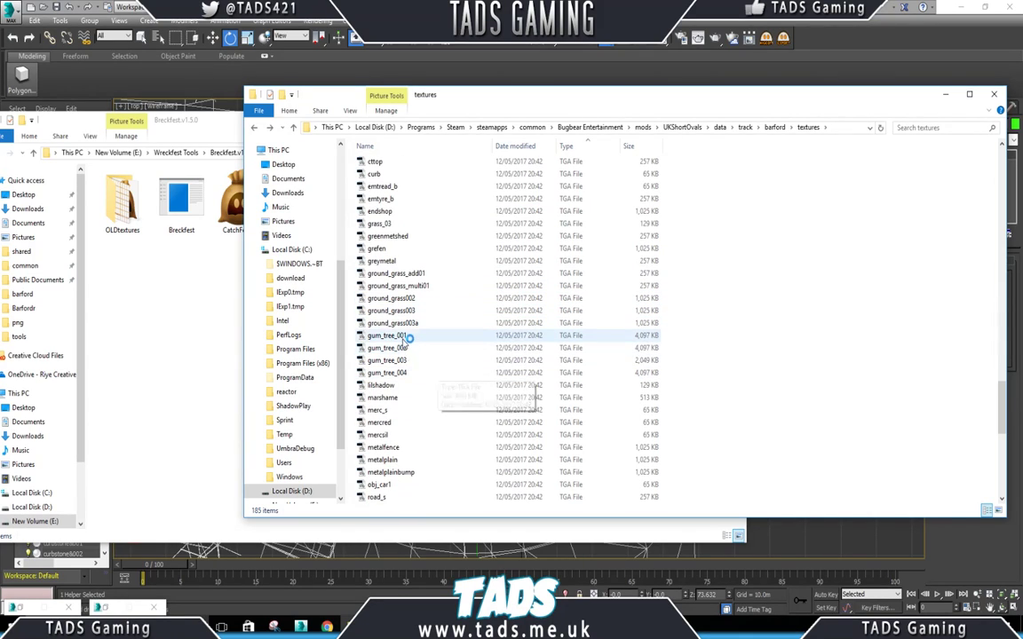
{"action": "left_click", "coordinate": [407, 337]}
{"action": "left_click", "coordinate": [408, 336]}
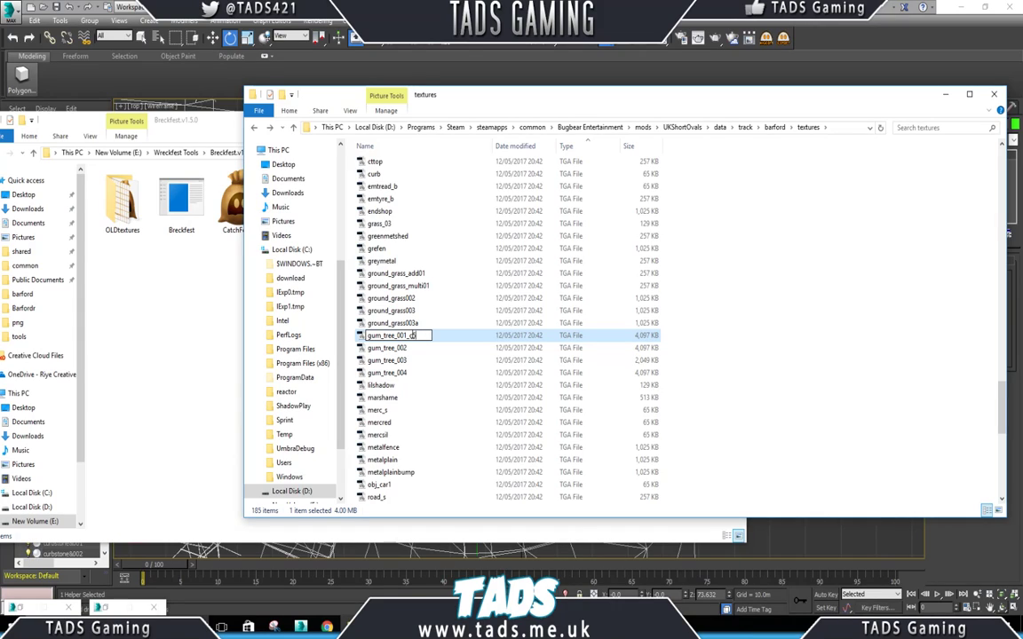
{"action": "key", "text": "Return"}
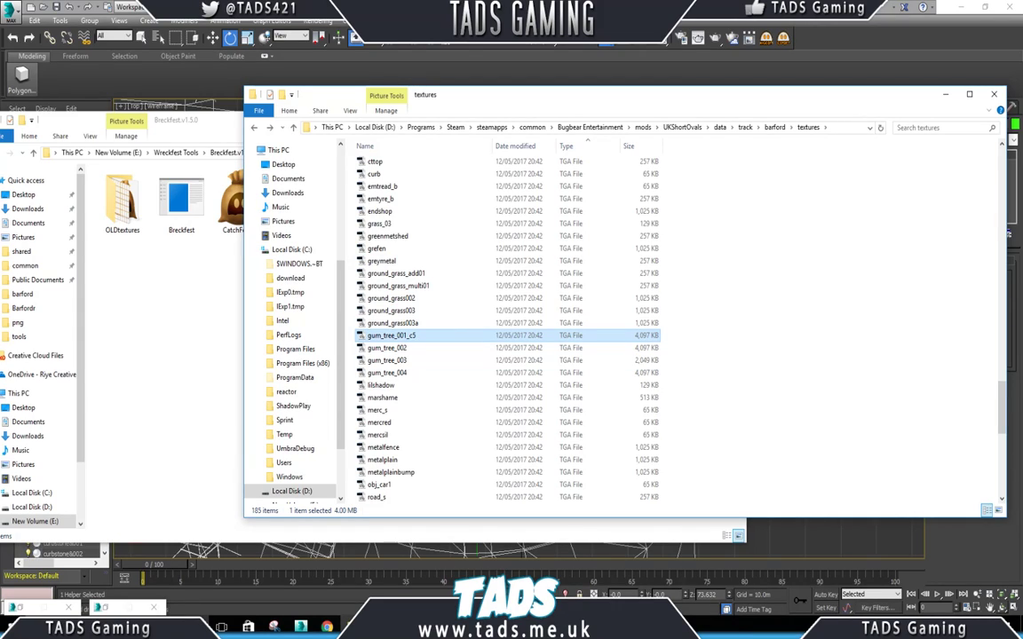
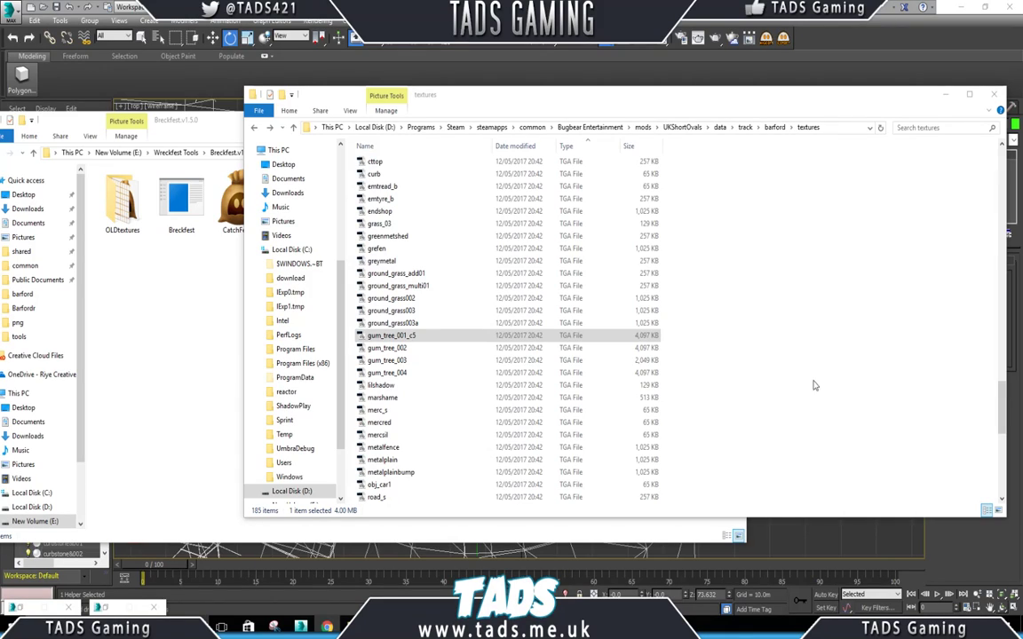
{"action": "left_click", "coordinate": [404, 349]}
{"action": "left_click", "coordinate": [390, 348]}
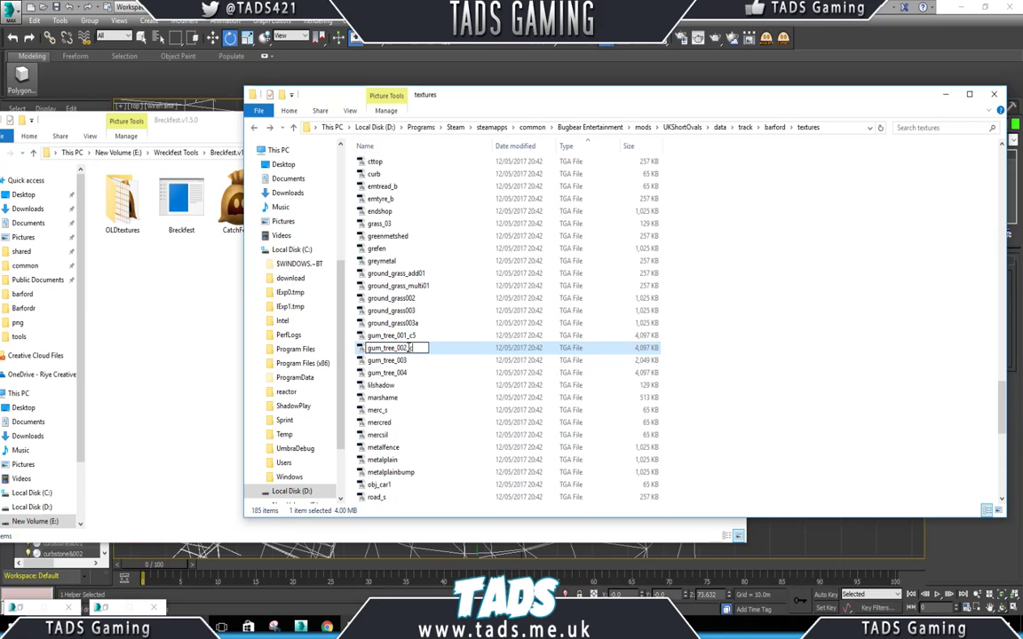
{"action": "type", "text": "_c5"}
{"action": "key", "text": "Return"}
Rename the TGA files gum_tree_003 and gum_tree_004 as gum_tree_003_c5 and gum_tree_004_c5.
{"action": "left_click", "coordinate": [410, 361]}
{"action": "left_click", "coordinate": [410, 360]}
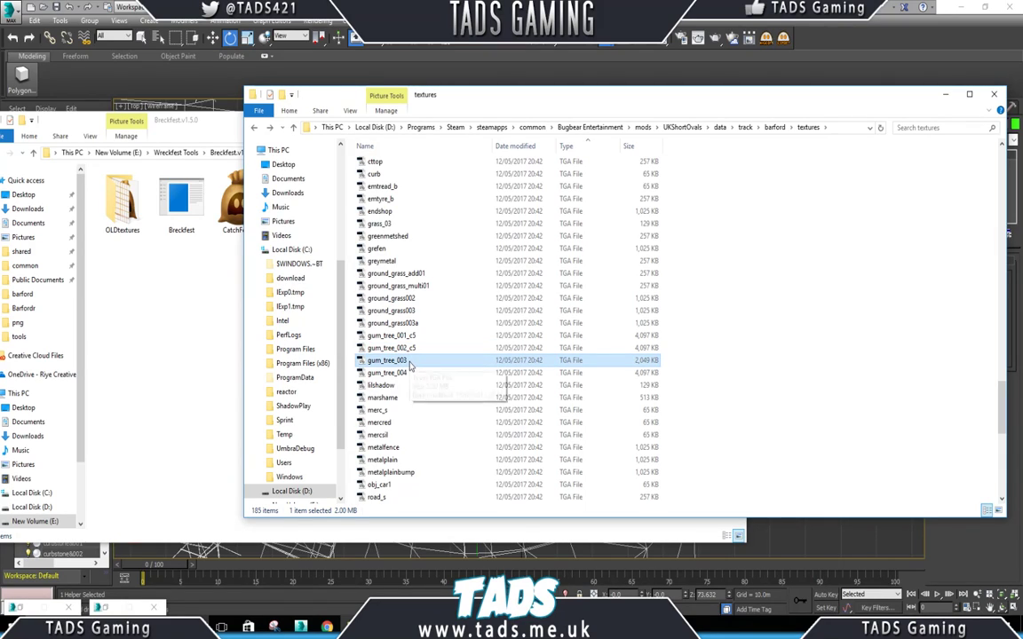
{"action": "left_click", "coordinate": [410, 361]}
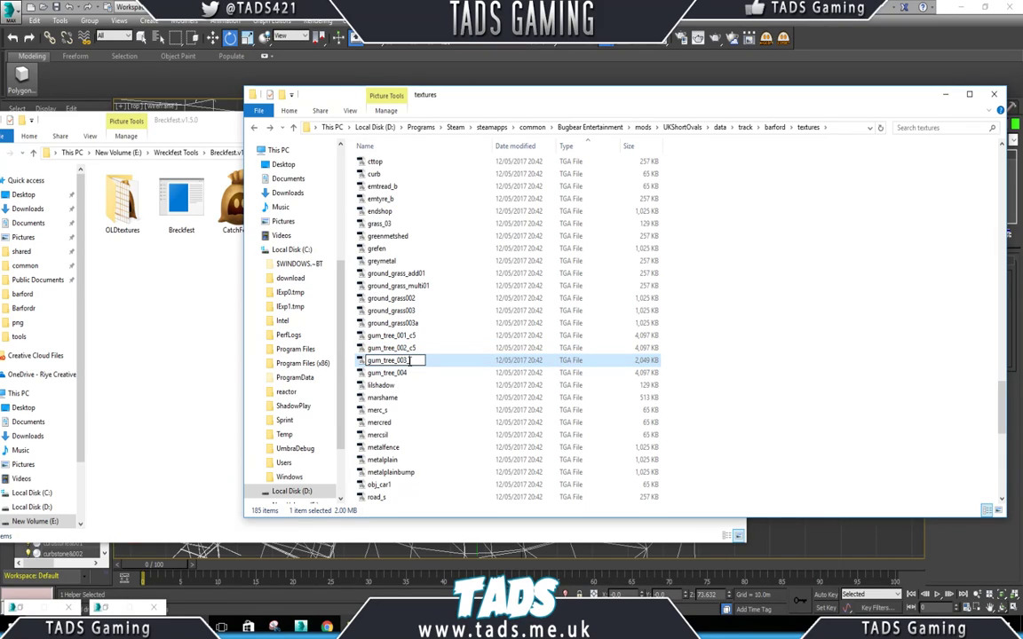
{"action": "key", "text": "Return"}
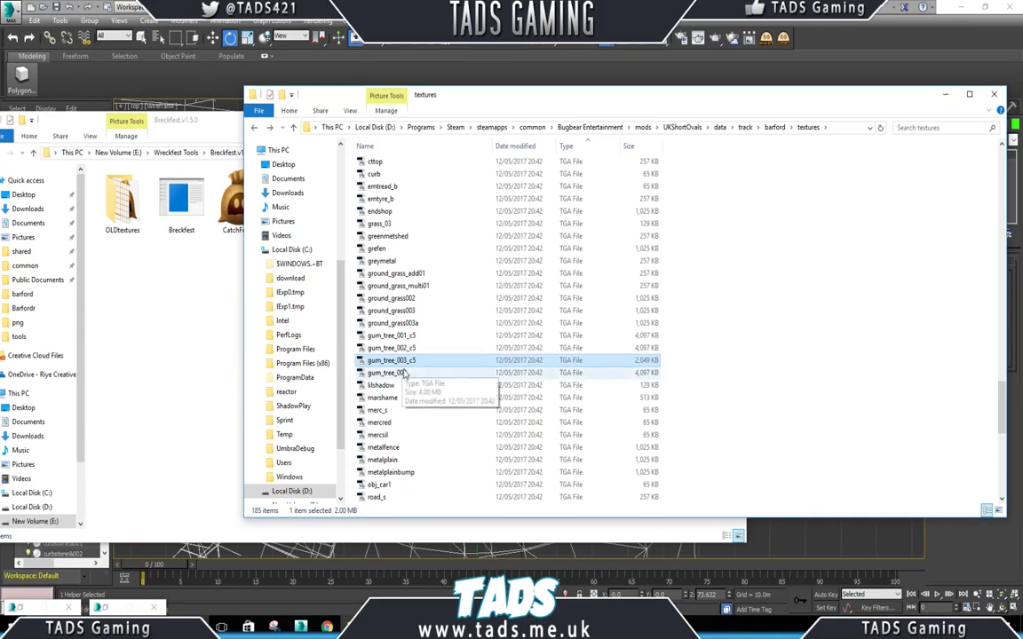
{"action": "left_click", "coordinate": [395, 373]}
{"action": "left_click", "coordinate": [395, 373]}
{"action": "left_click", "coordinate": [412, 373]}
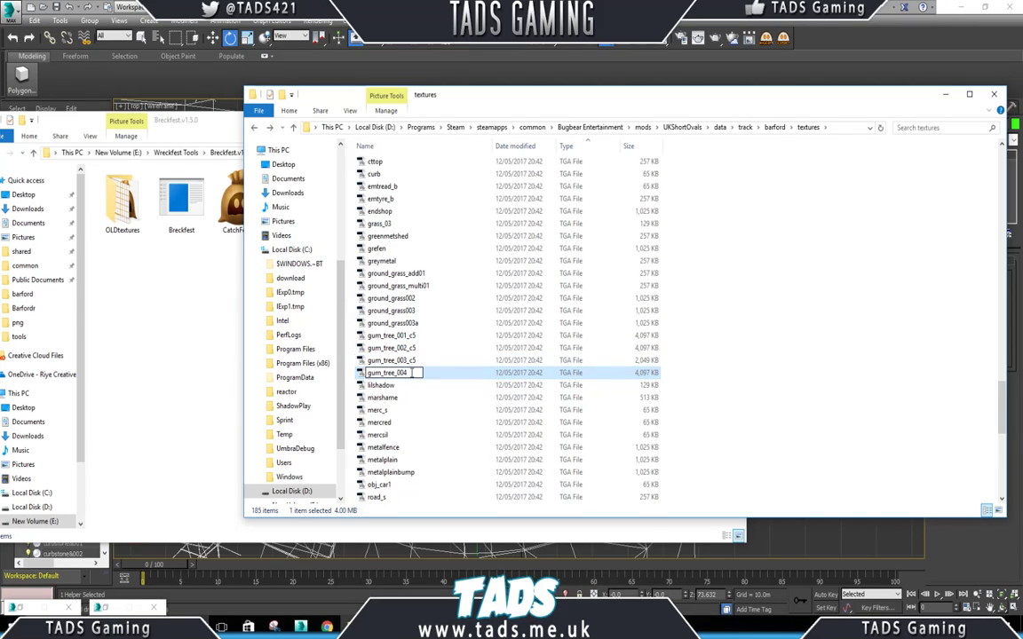
{"action": "key", "text": "Return"}
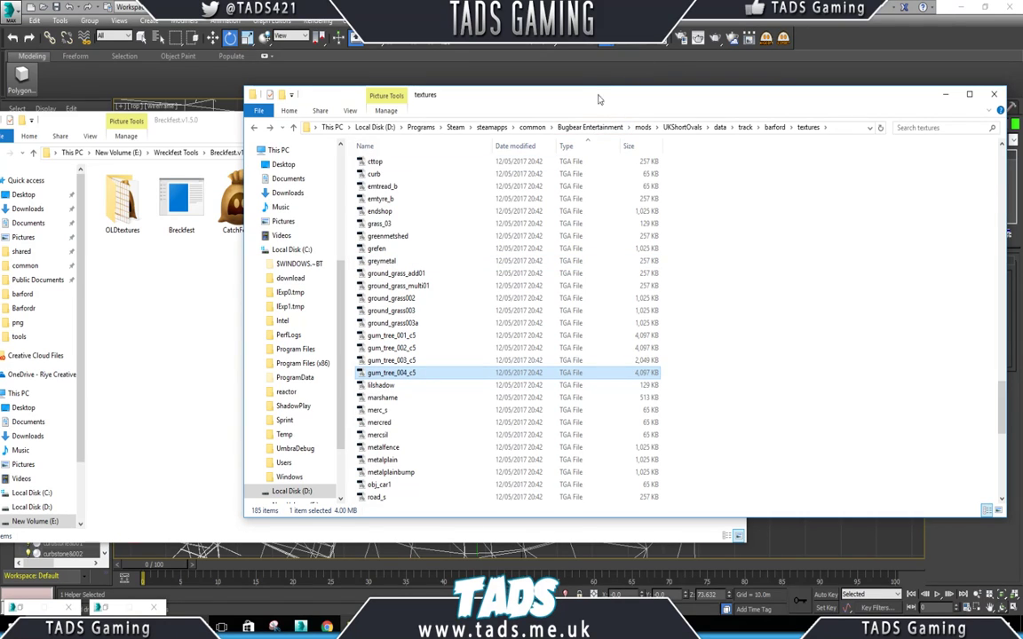
Move the folder windows out of the way, switch to 3ds Max, clear the selection and restore the four-viewport layout.
{"action": "left_click_drag", "start_coordinate": [602, 102], "coordinate": [953, 114]}
{"action": "left_click", "coordinate": [532, 136]}
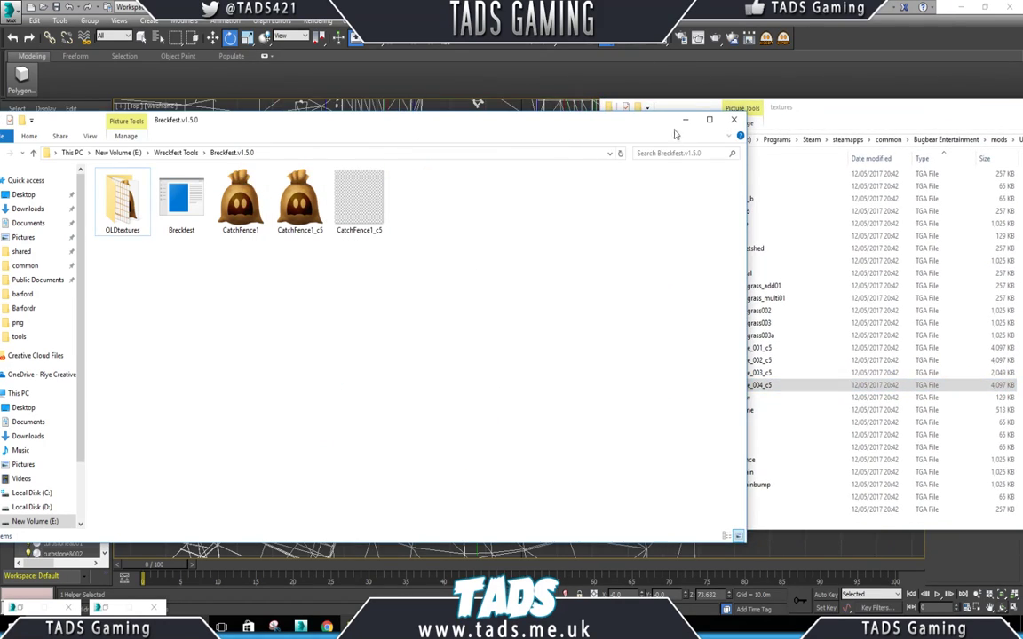
{"action": "left_click", "coordinate": [682, 122]}
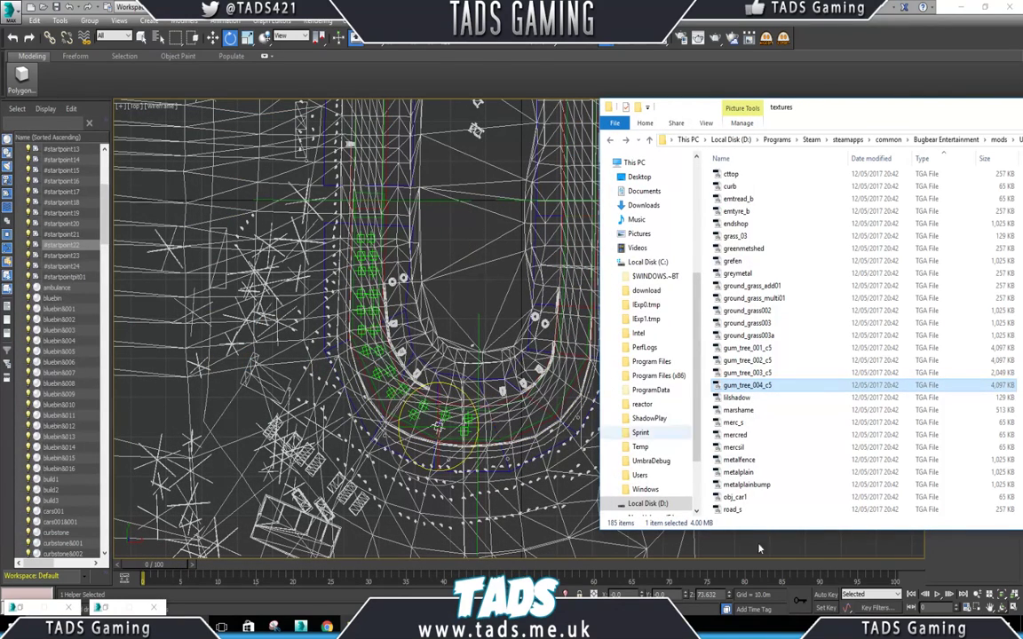
{"action": "left_click", "coordinate": [1011, 615]}
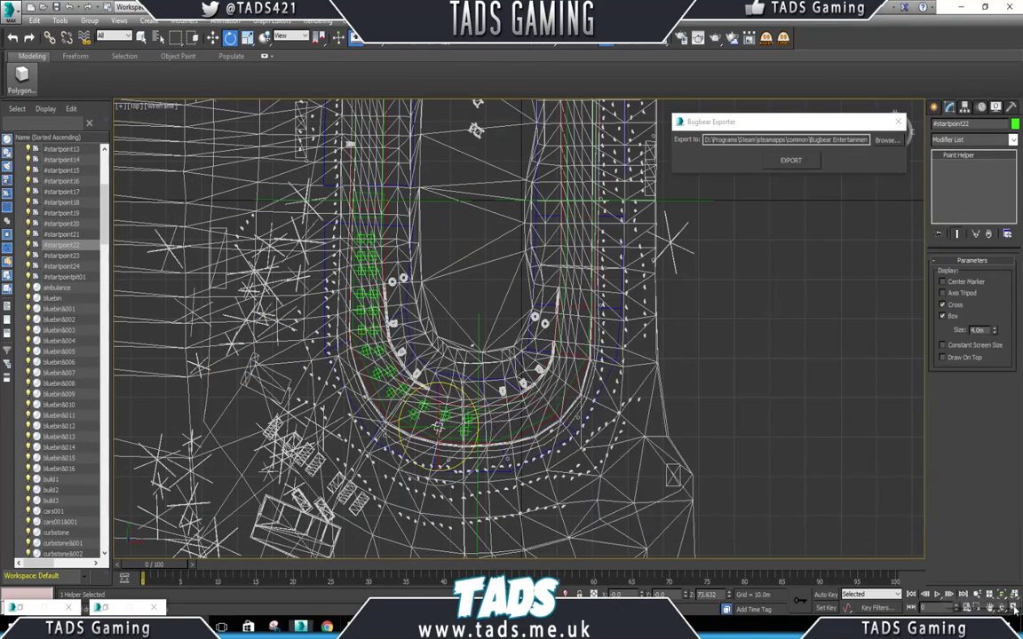
{"action": "left_click", "coordinate": [774, 267]}
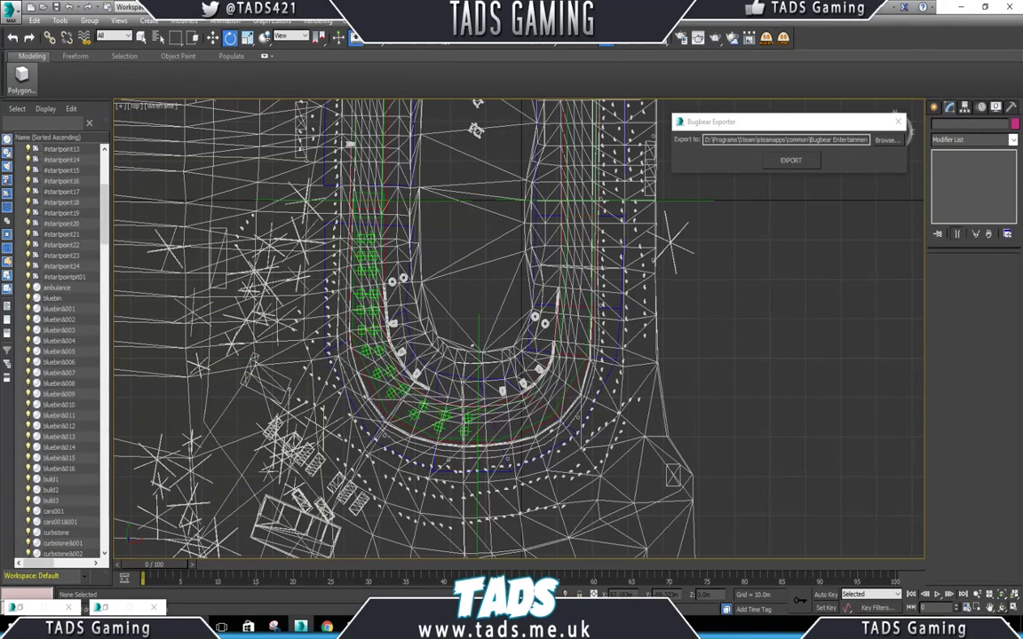
{"action": "left_click", "coordinate": [1014, 608]}
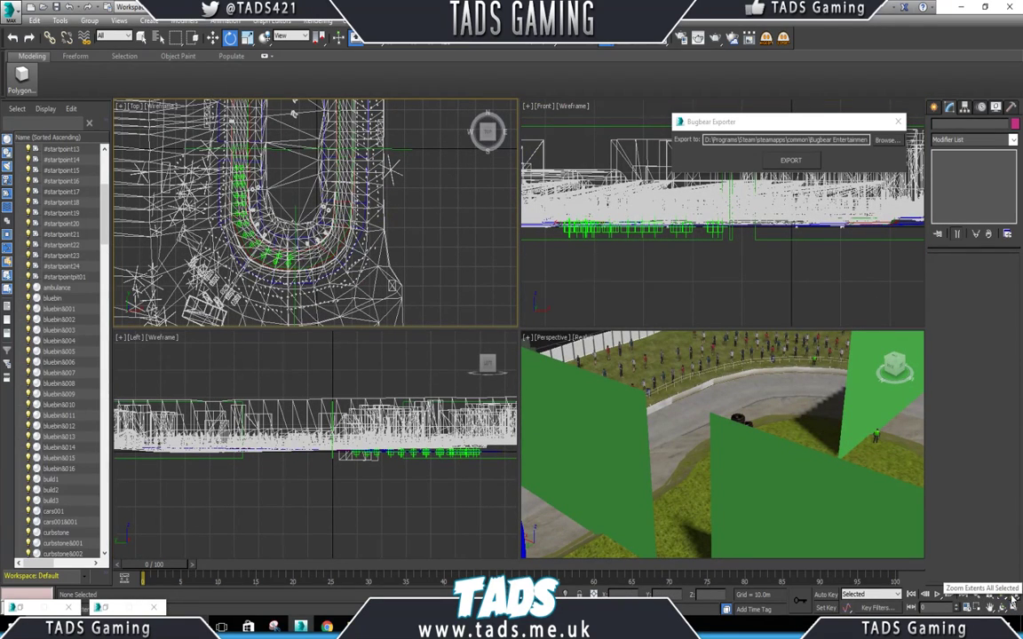
Show the whole track in the Perspective view and select the tree group obj_5 beside the far bend.
{"action": "left_click", "coordinate": [1012, 600]}
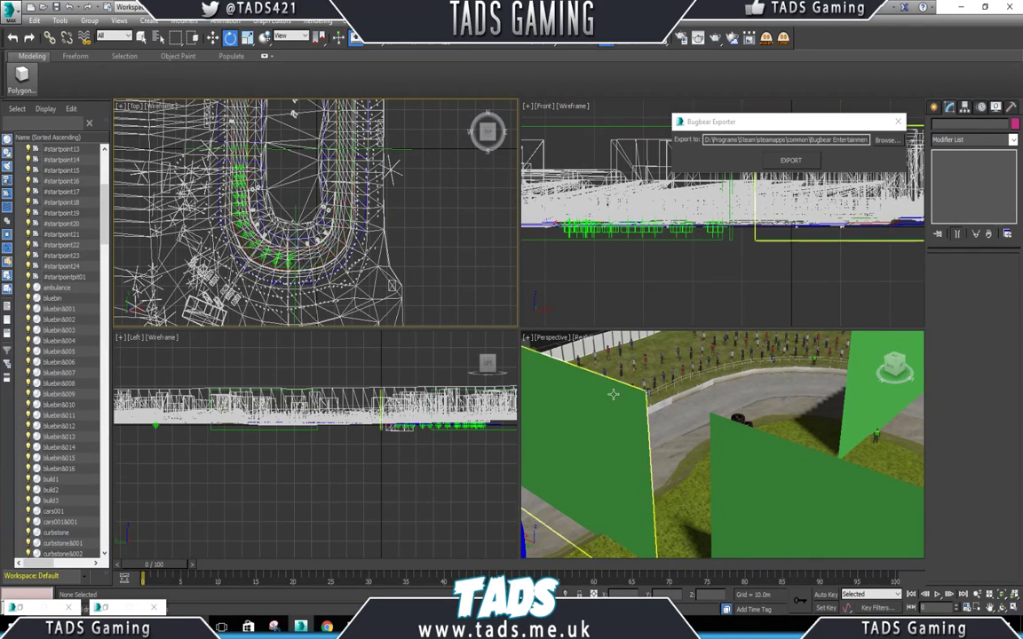
{"action": "scroll", "coordinate": [621, 399], "scroll_direction": "down", "scroll_amount": 3}
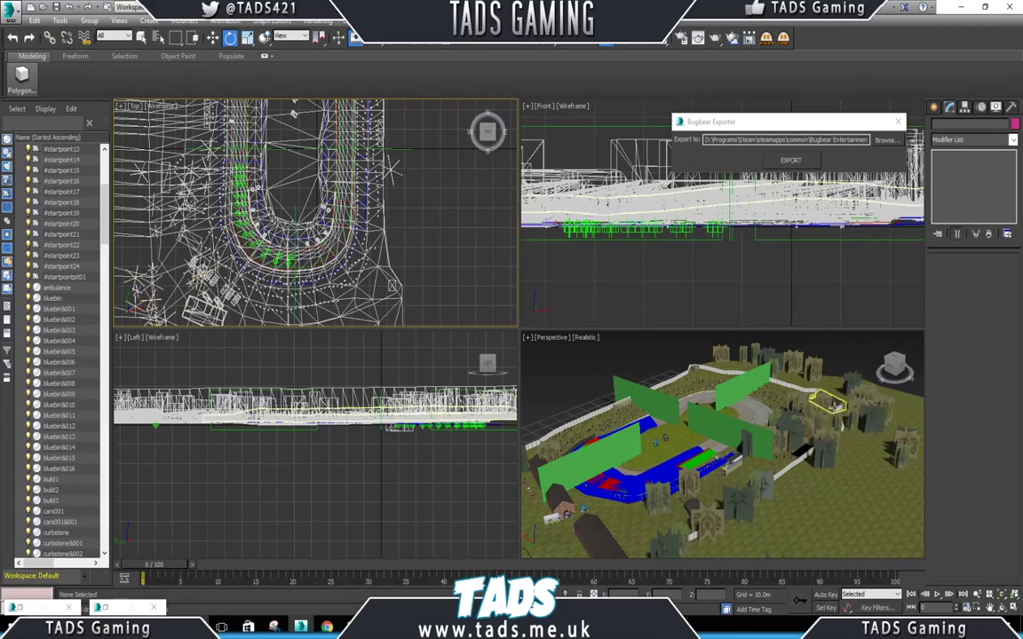
{"action": "left_click", "coordinate": [818, 404]}
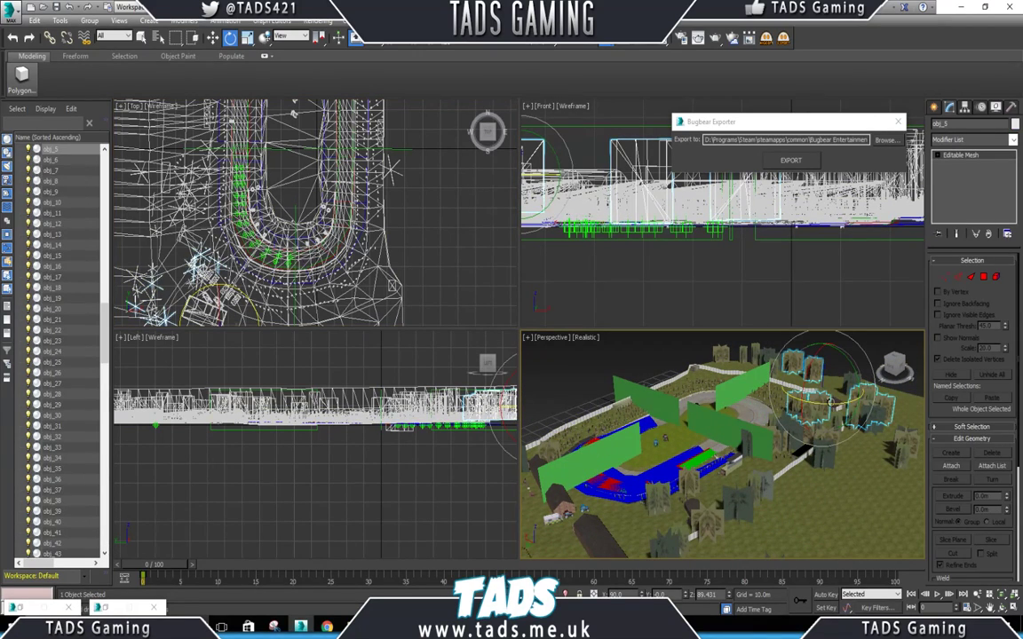
{"action": "scroll", "coordinate": [824, 404], "scroll_direction": "up", "scroll_amount": 3}
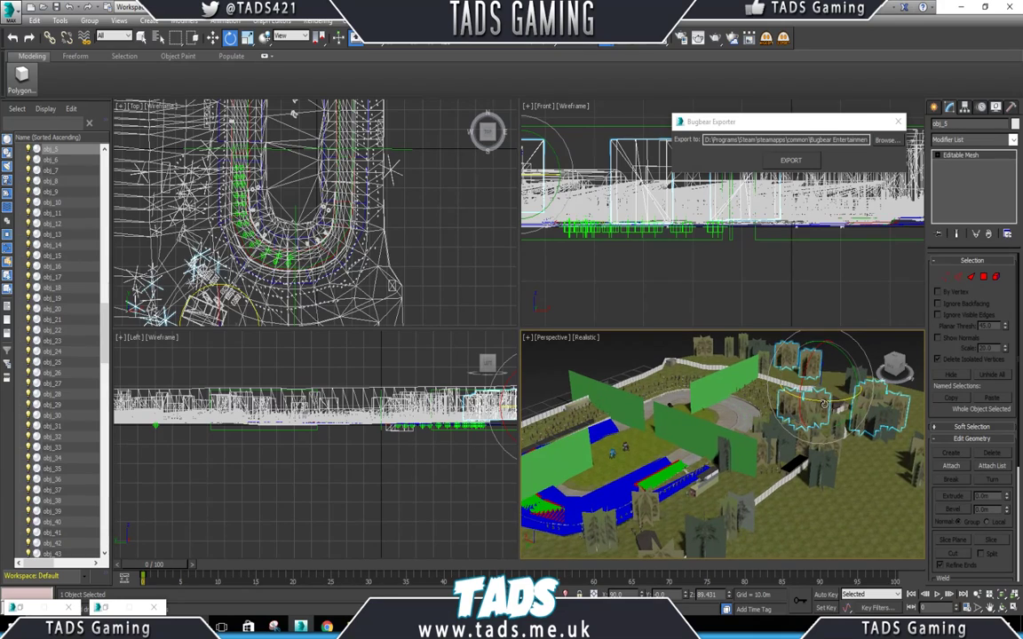
{"action": "scroll", "coordinate": [824, 404], "scroll_direction": "down", "scroll_amount": 2}
{"action": "scroll", "coordinate": [674, 488], "scroll_direction": "up", "scroll_amount": 2}
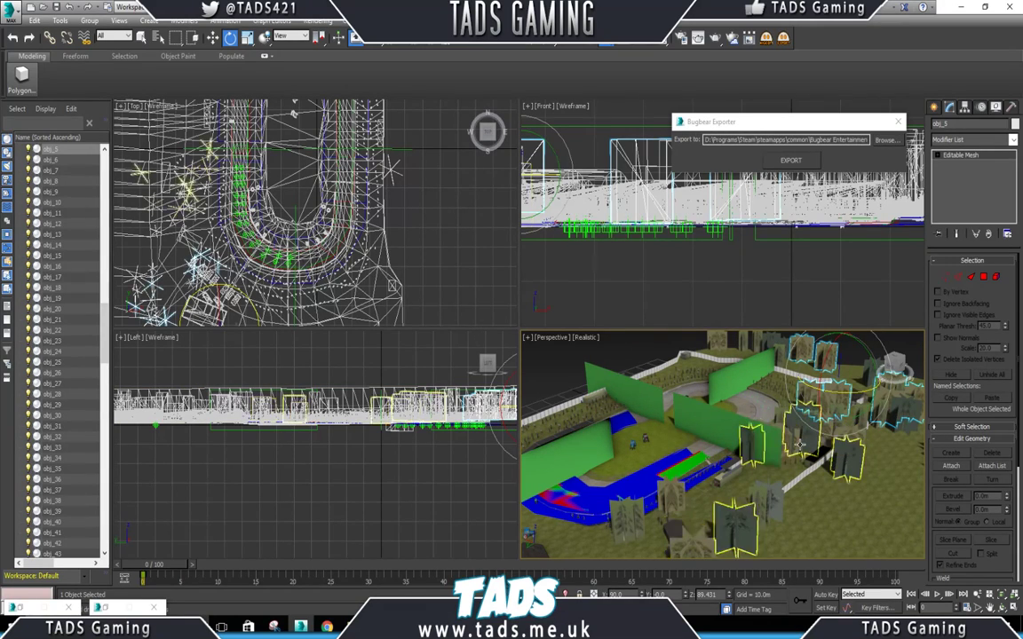
Open the Material Editor and set the barford Multi/Sub-Object material to 4 sub-materials.
{"action": "key", "text": "m"}
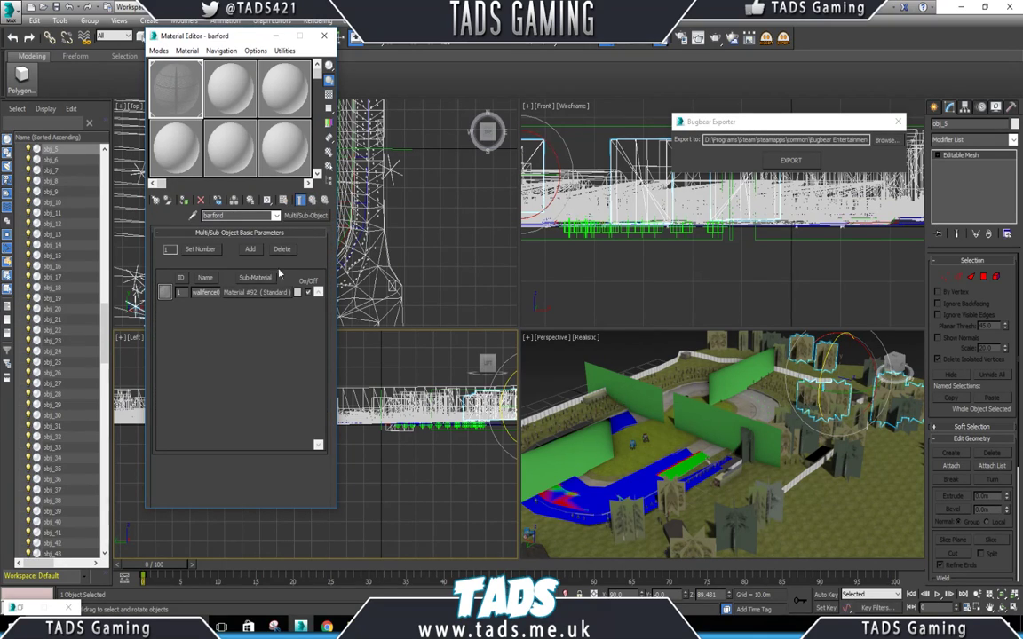
{"action": "left_click", "coordinate": [199, 250]}
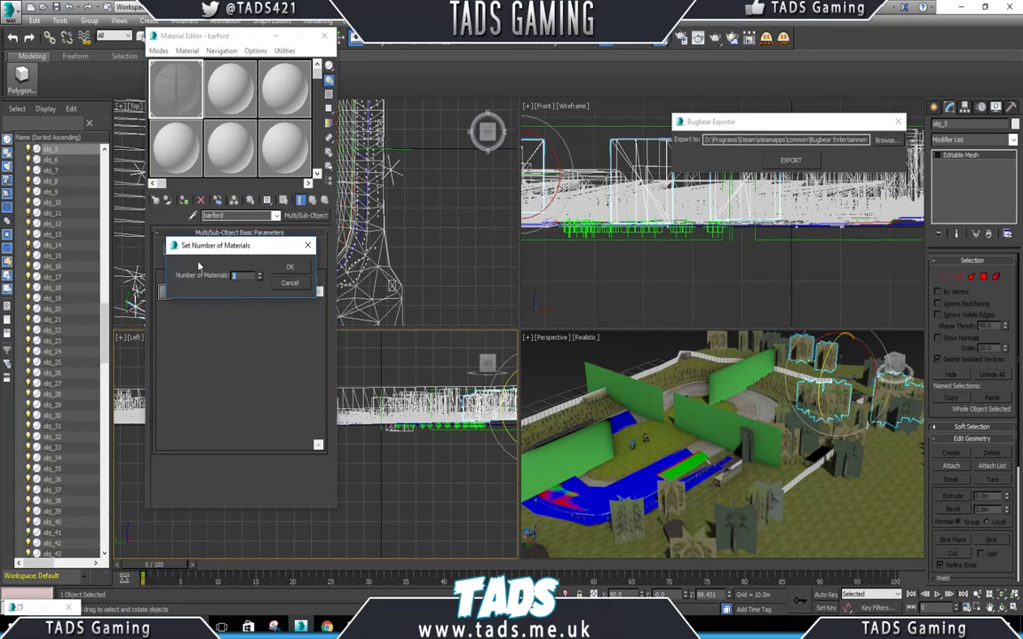
{"action": "left_click", "coordinate": [289, 266]}
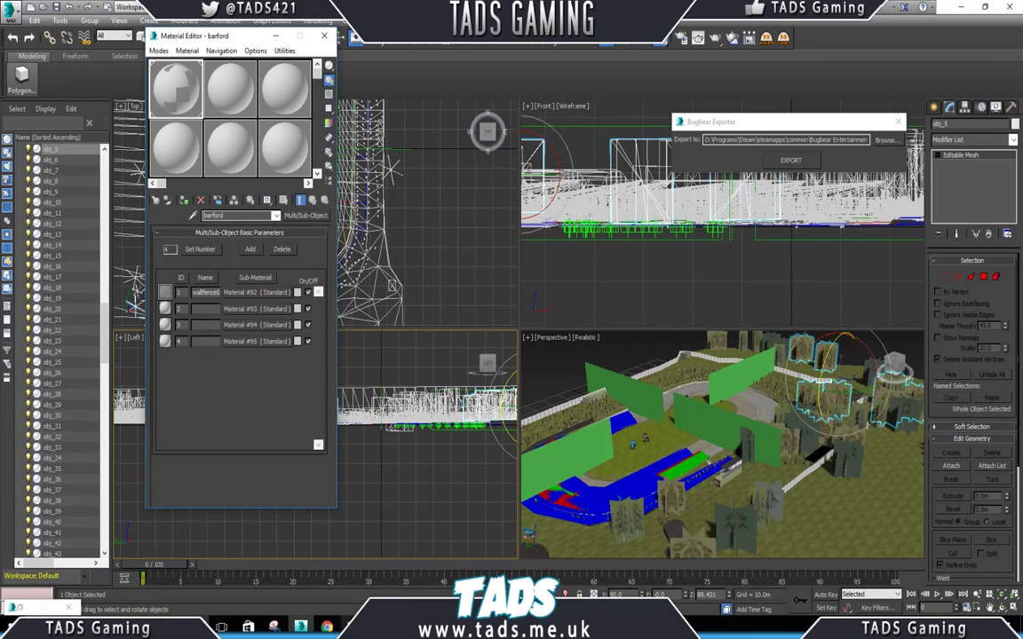
Assign the gum_tree_001_c5, gum_tree_002_c5 and gum_tree_003_c5 TGA textures from the textures folder to sub-materials 2, 3 and 4.
{"action": "key", "text": "alt+Tab"}
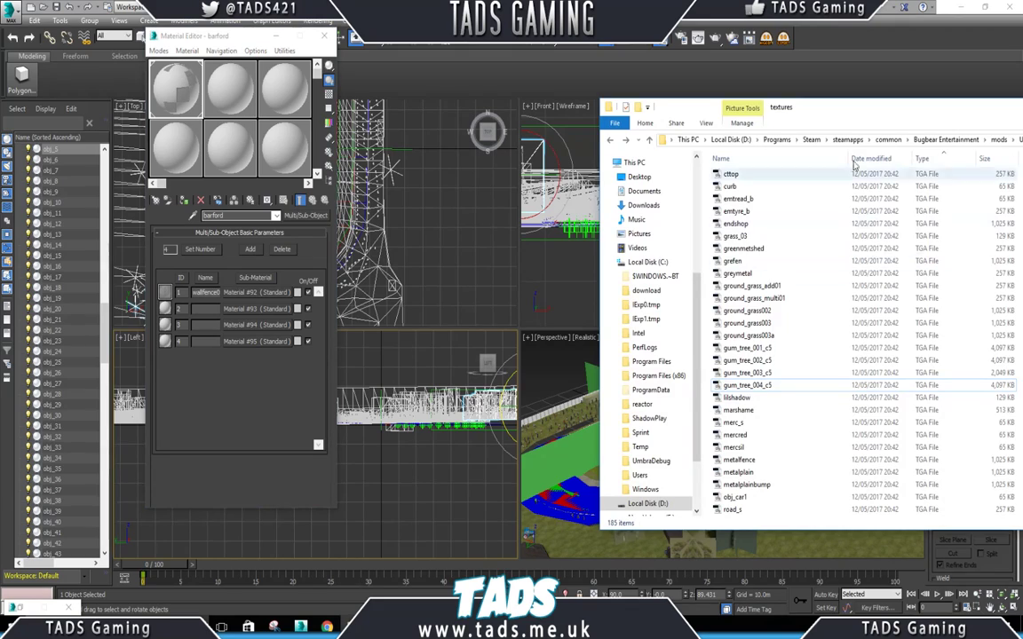
{"action": "left_click_drag", "start_coordinate": [840, 113], "coordinate": [661, 84]}
{"action": "left_click_drag", "start_coordinate": [555, 321], "coordinate": [266, 325]}
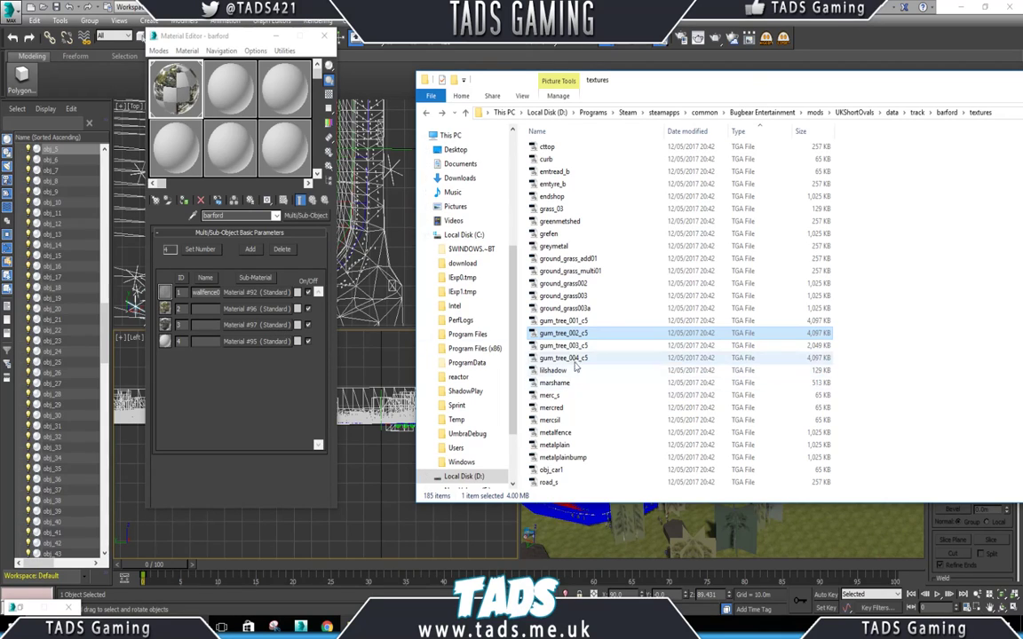
{"action": "left_click_drag", "start_coordinate": [563, 345], "coordinate": [243, 345]}
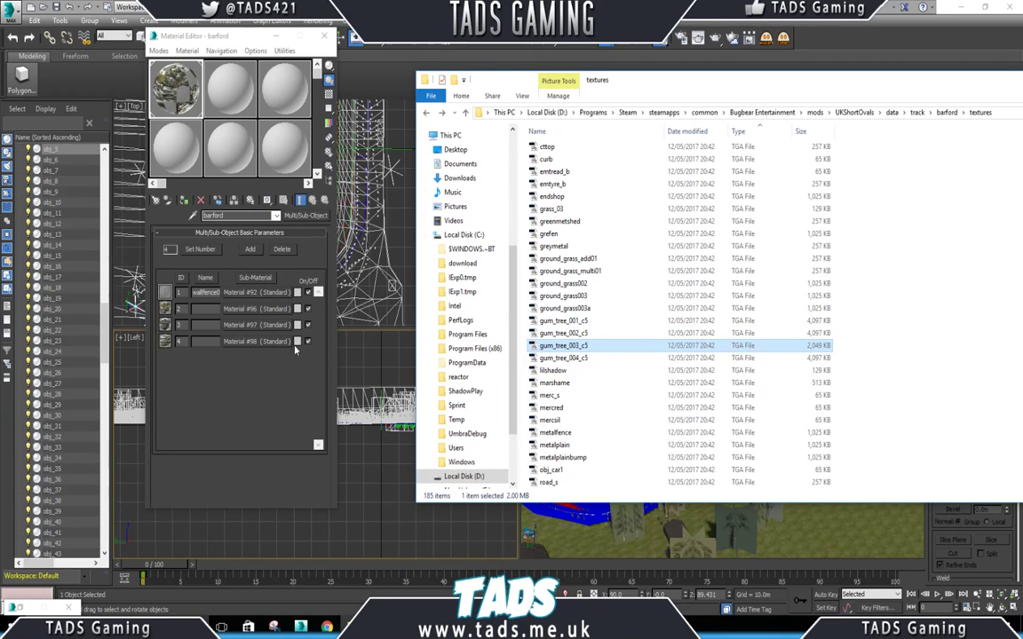
Increase the barford material to 5 sub-materials and assign the gum_tree_004_c5 texture to sub-material 5.
{"action": "left_click", "coordinate": [201, 250]}
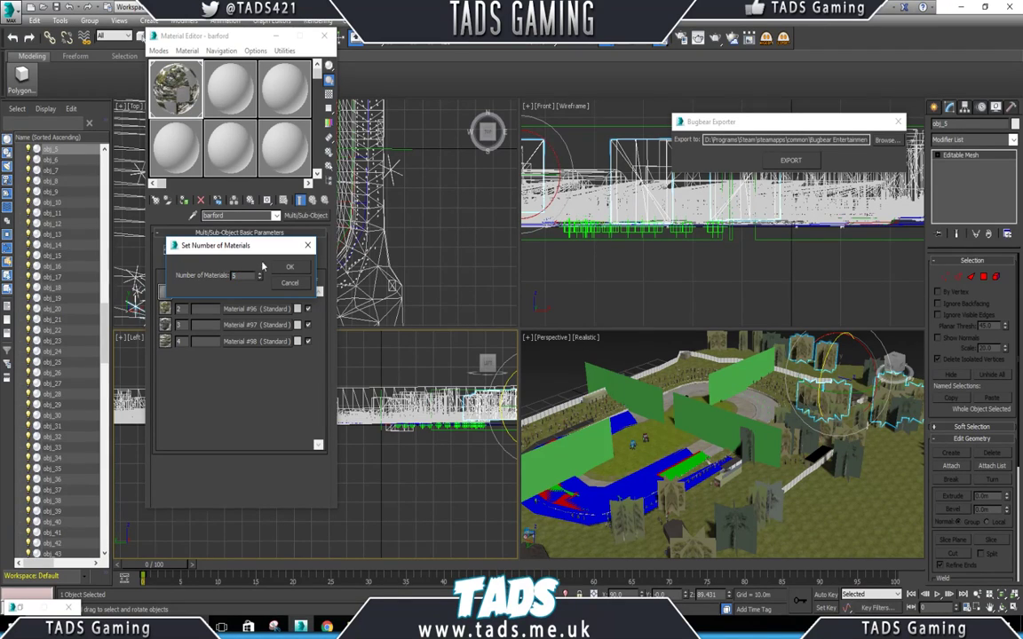
{"action": "left_click", "coordinate": [289, 266]}
{"action": "key", "text": "alt+Tab"}
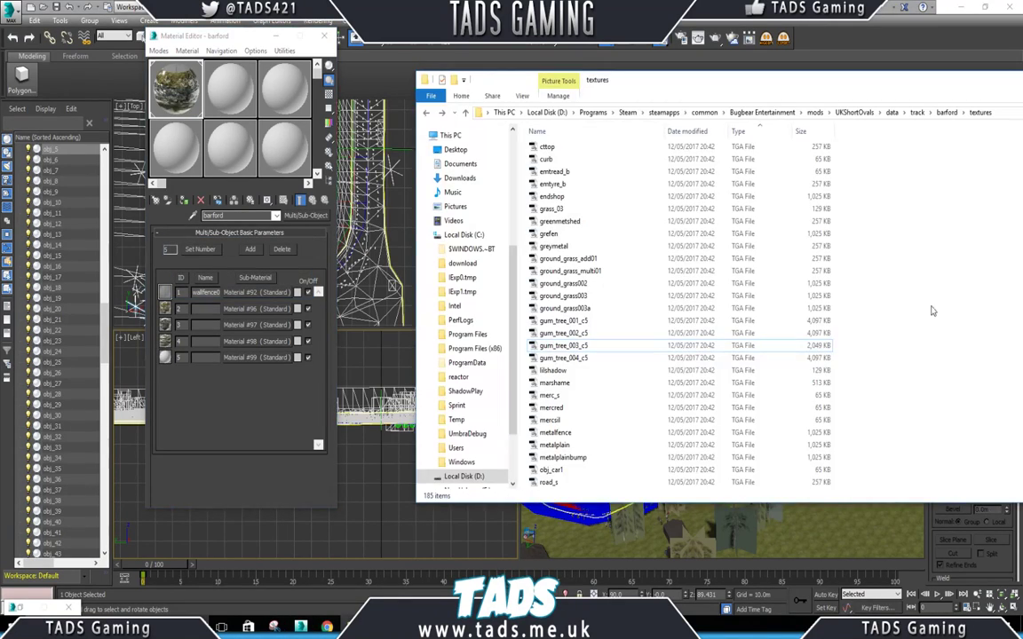
{"action": "left_click", "coordinate": [579, 359]}
{"action": "left_click_drag", "start_coordinate": [249, 359], "coordinate": [249, 358]}
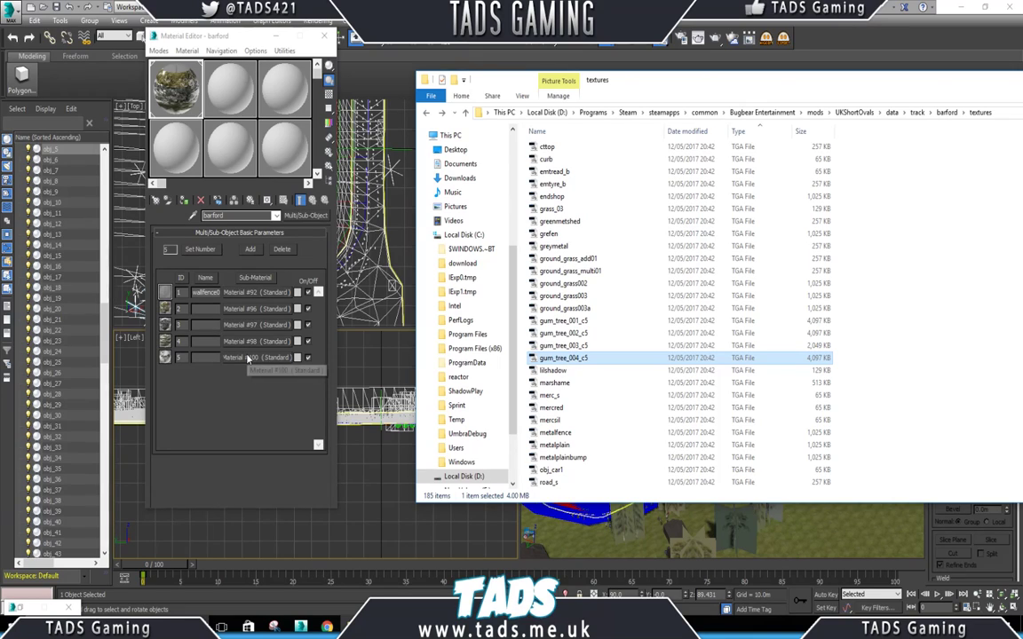
Name sub-material 2 tree1 and copy that name.
{"action": "left_click", "coordinate": [210, 311]}
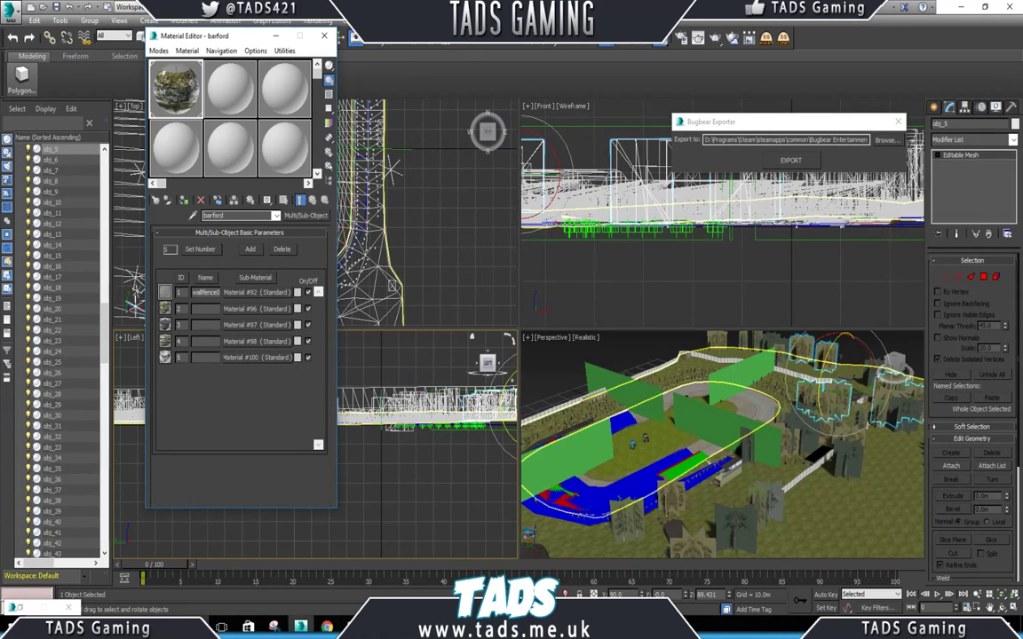
{"action": "double_click", "coordinate": [201, 309]}
{"action": "key", "text": "ctrl+c"}
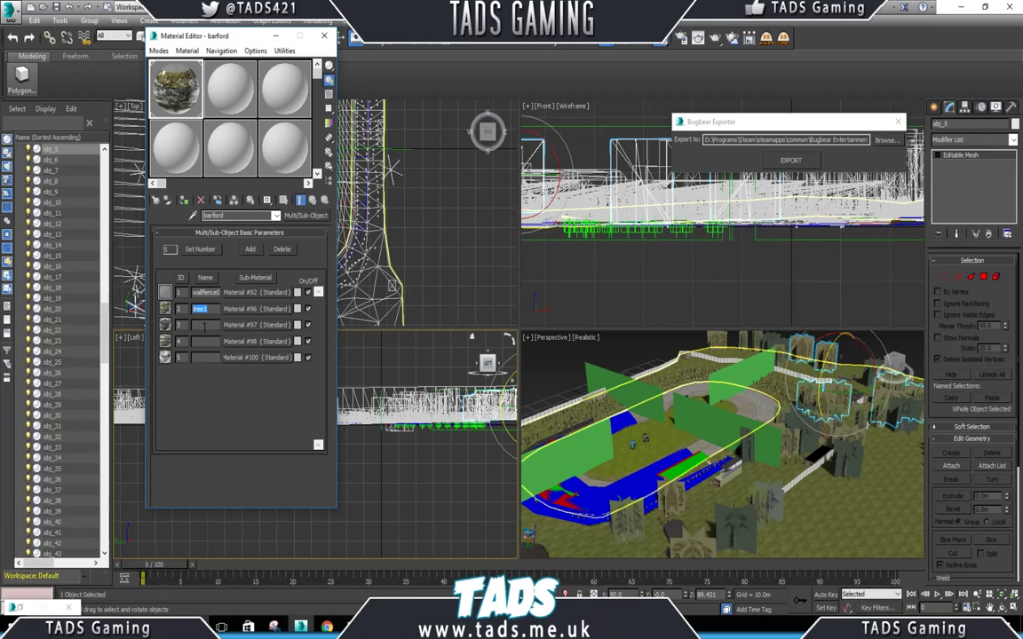
Name sub-materials 3, 4 and 5 of the barford material tree2, tree3 and tree4.
{"action": "left_click", "coordinate": [204, 324]}
{"action": "key", "text": "ctrl+v"}
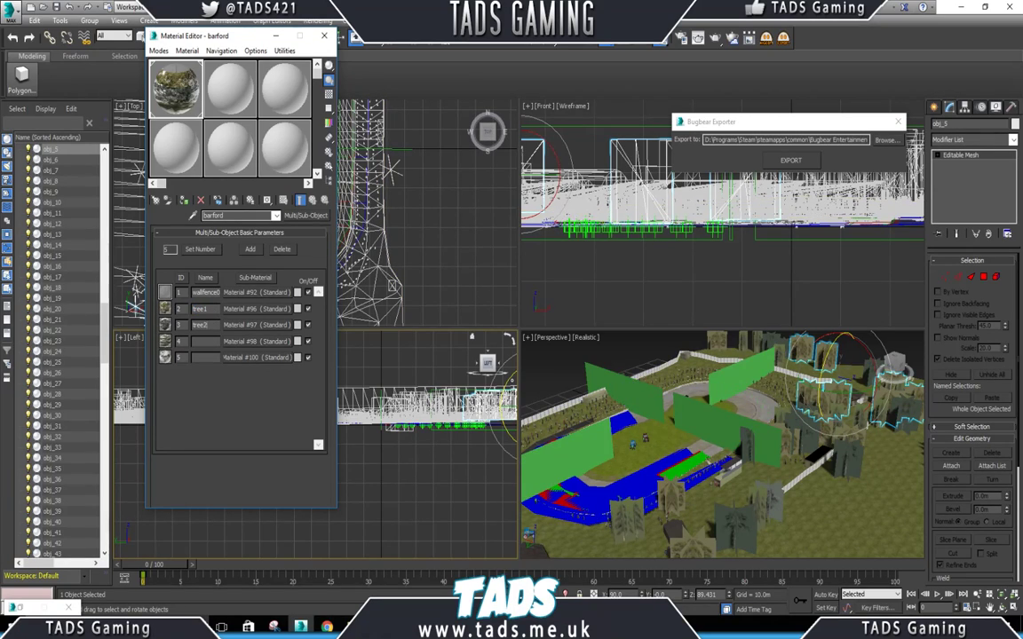
{"action": "left_click", "coordinate": [204, 342]}
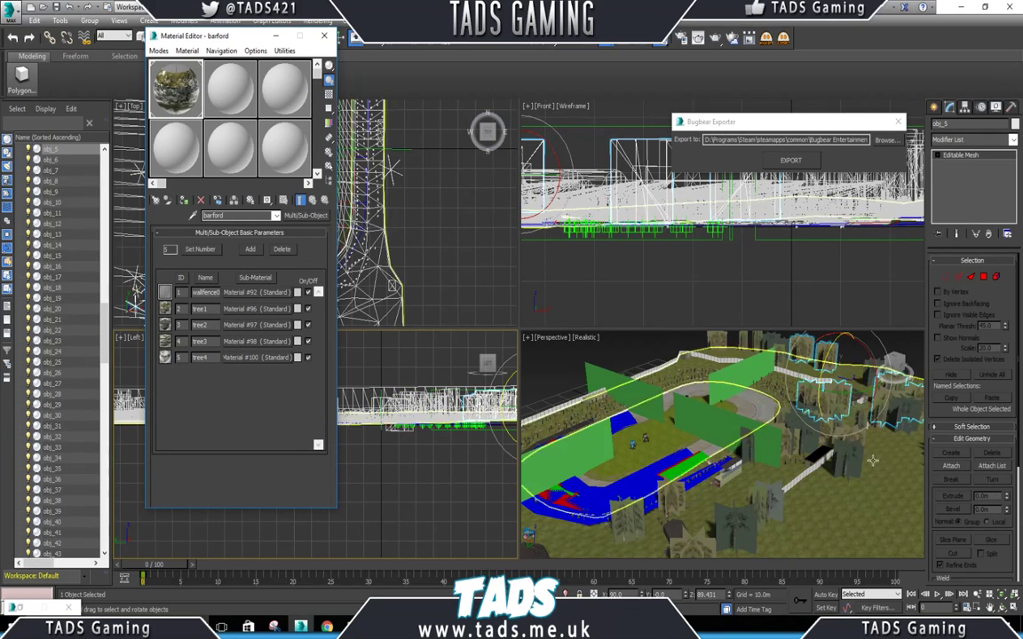
Frame the selected brown trees, maximize the Perspective viewport and activate the Move tool.
{"action": "left_click", "coordinate": [1014, 600]}
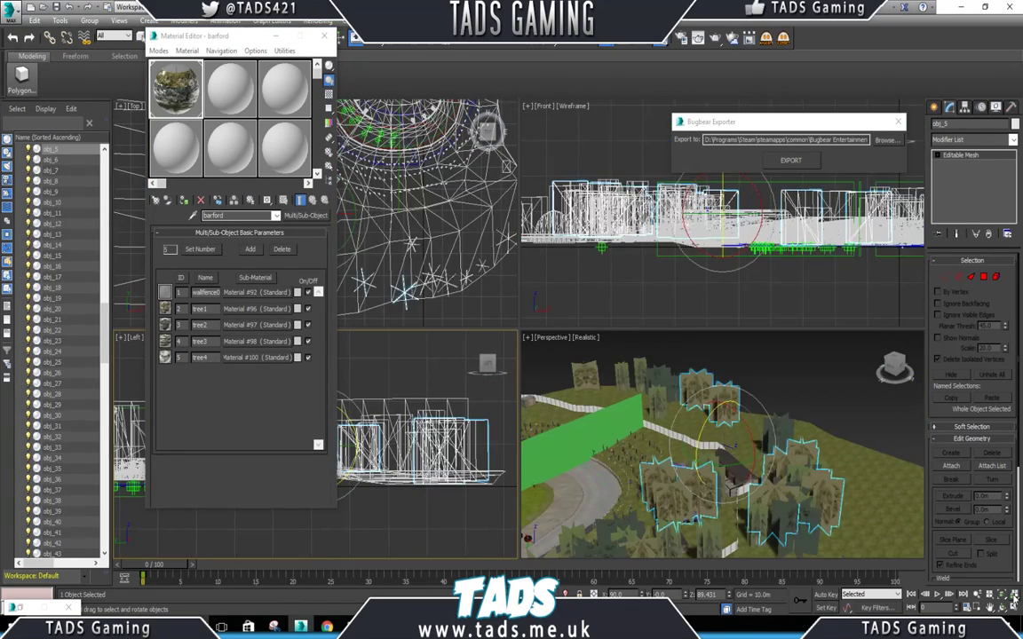
{"action": "left_click", "coordinate": [1014, 609]}
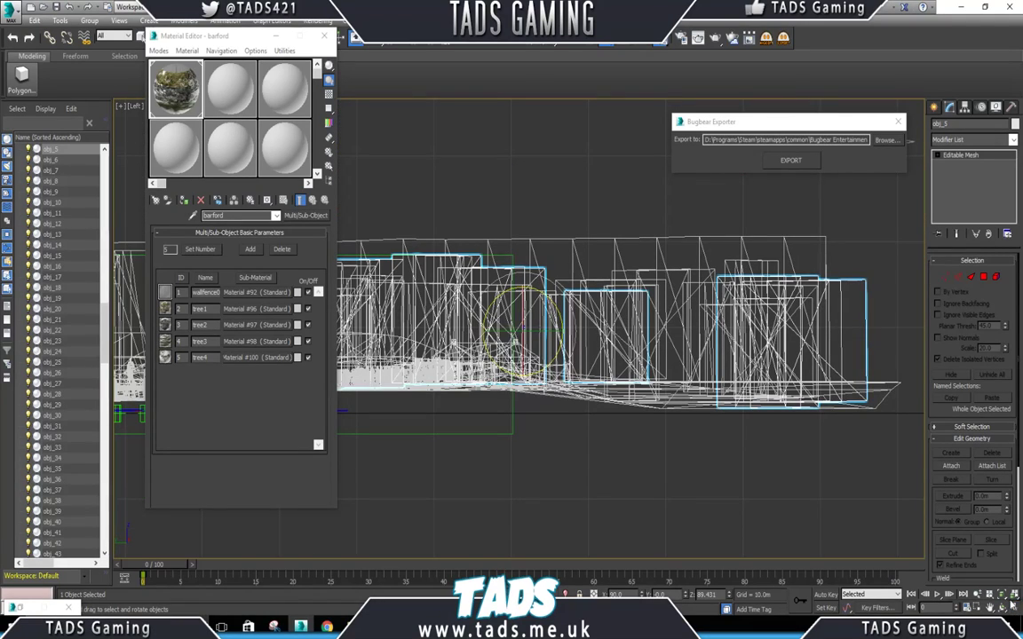
{"action": "left_click", "coordinate": [1009, 609]}
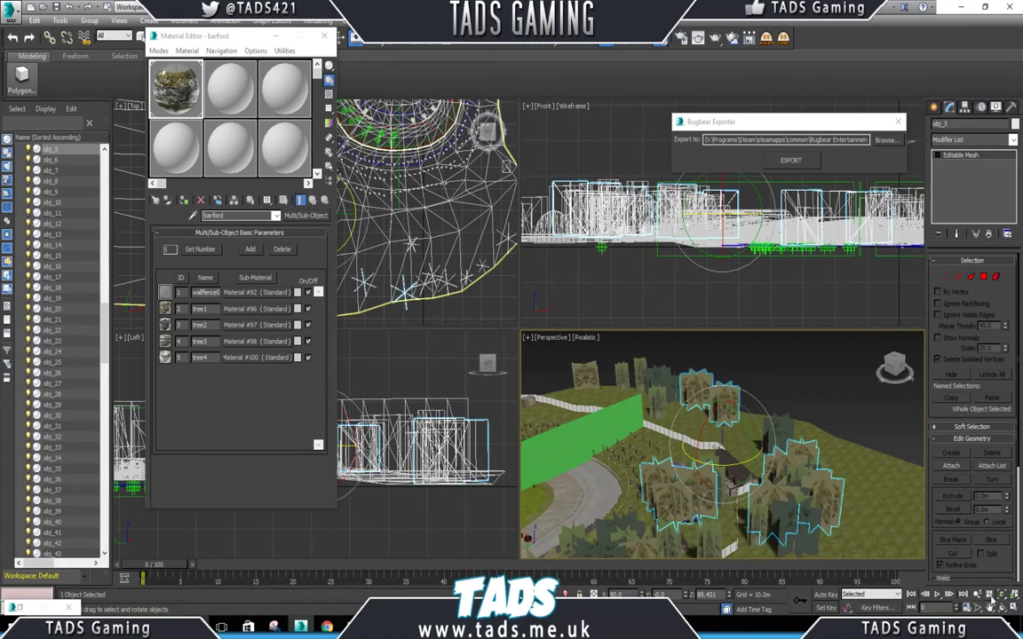
{"action": "left_click", "coordinate": [1003, 608]}
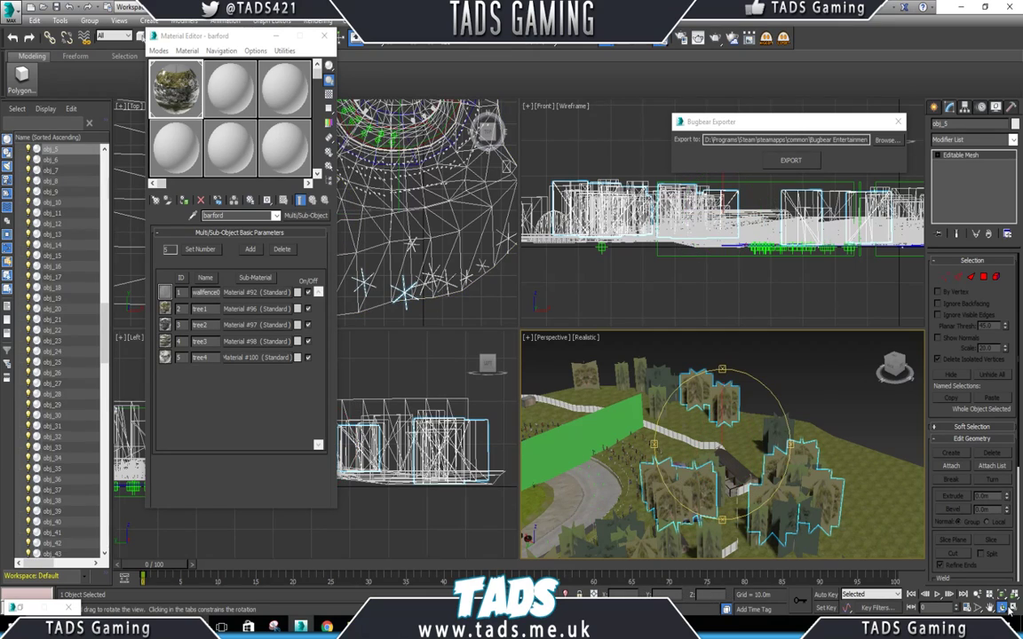
{"action": "left_click", "coordinate": [1010, 608]}
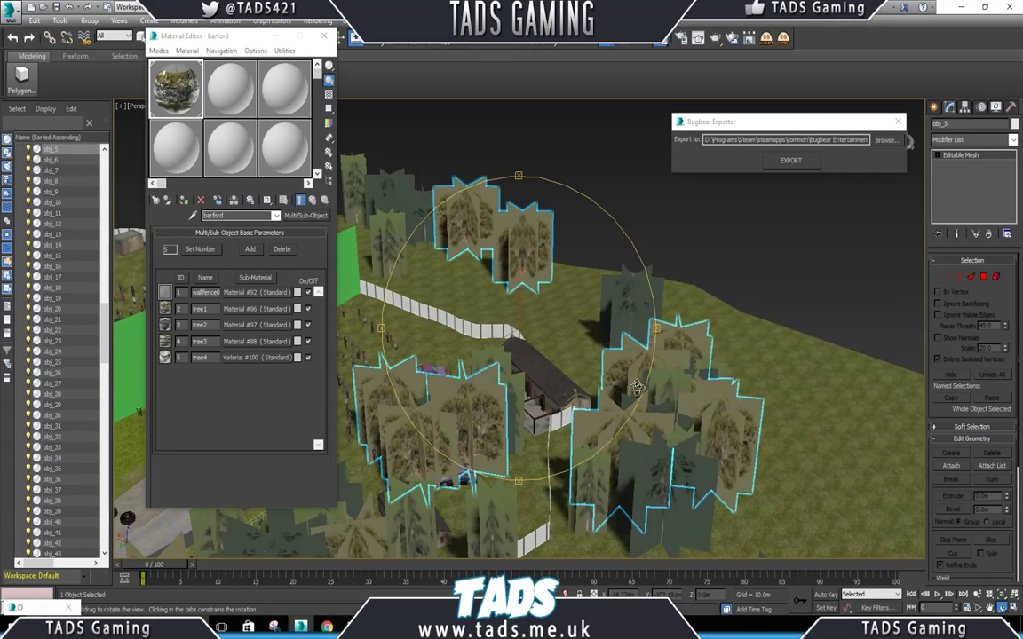
{"action": "right_click", "coordinate": [463, 411]}
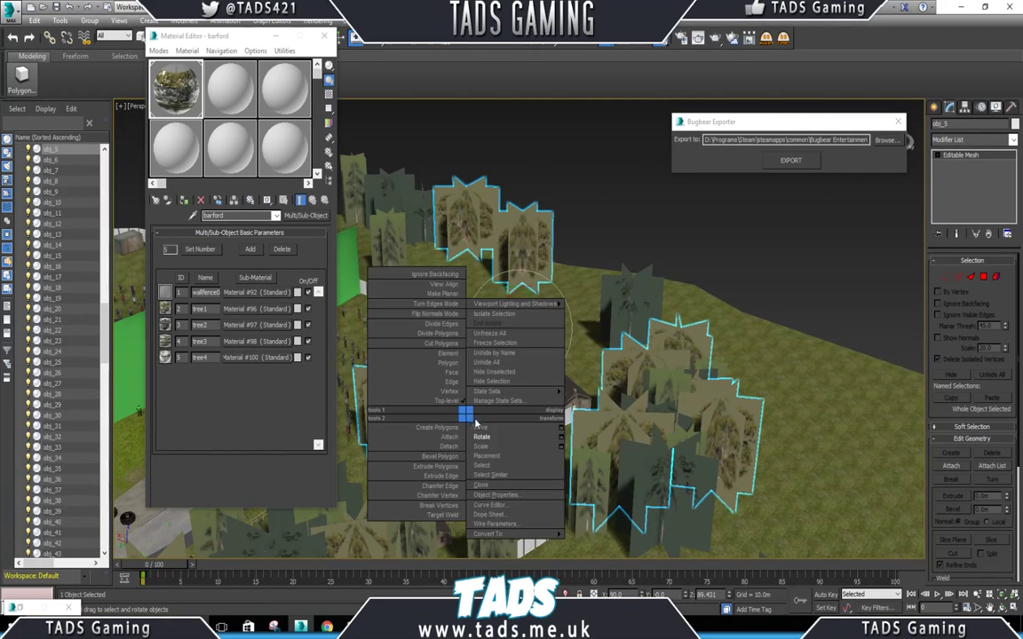
{"action": "left_click", "coordinate": [480, 426]}
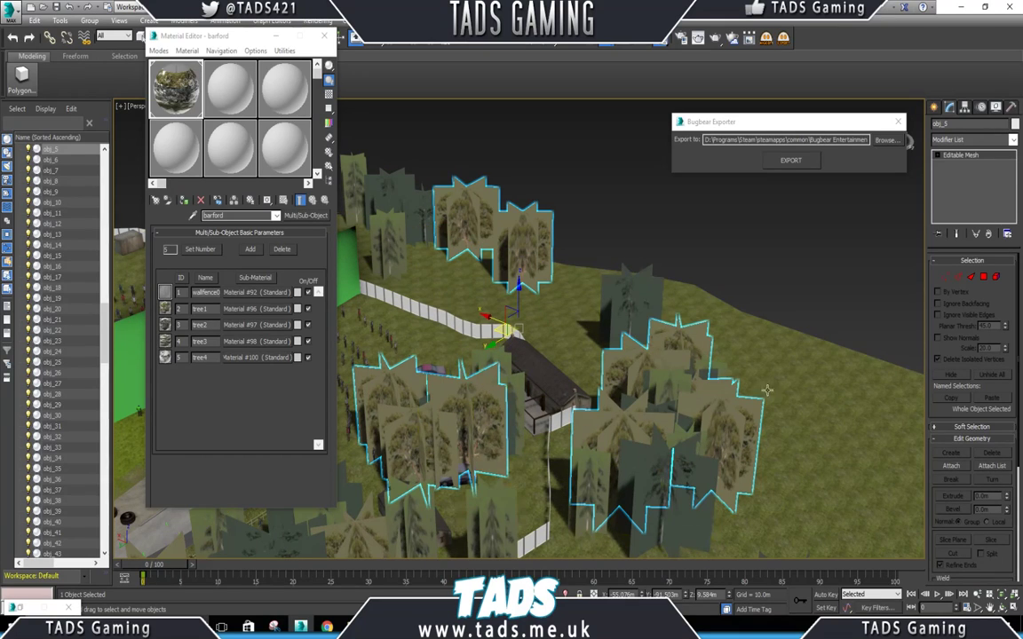
Add the matching brown tree objects obj_4, obj_8 and obj_7, standing on the grass outside the fence, to the selection.
{"action": "scroll", "coordinate": [836, 408], "scroll_direction": "down", "scroll_amount": 5}
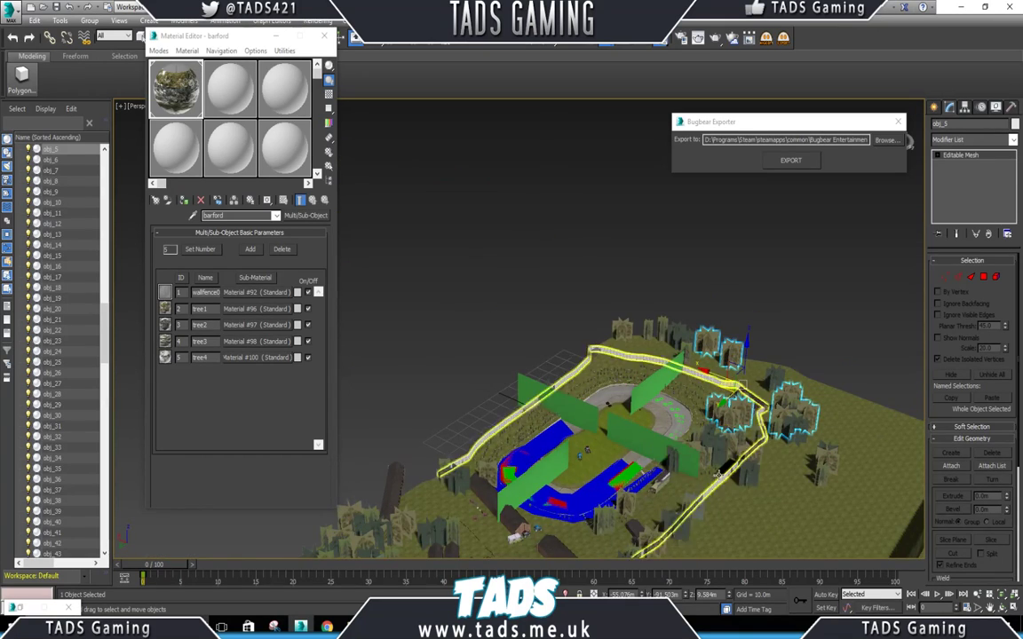
{"action": "scroll", "coordinate": [704, 453], "scroll_direction": "up", "scroll_amount": 5}
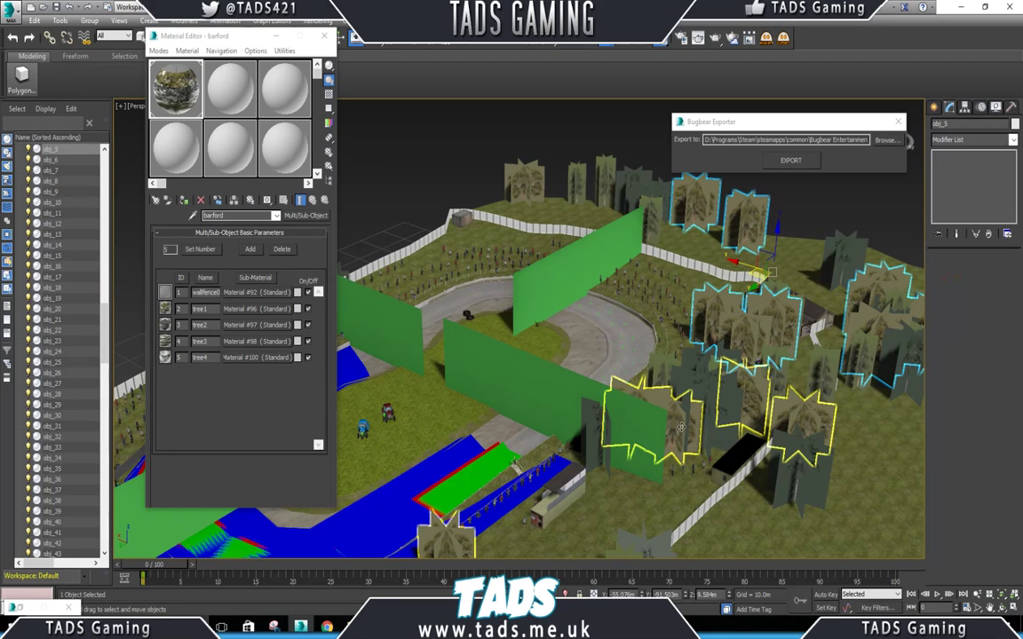
{"action": "left_click", "coordinate": [597, 418], "text": "ctrl"}
{"action": "scroll", "coordinate": [597, 418], "scroll_direction": "down", "scroll_amount": 5}
{"action": "scroll", "coordinate": [708, 454], "scroll_direction": "up", "scroll_amount": 7}
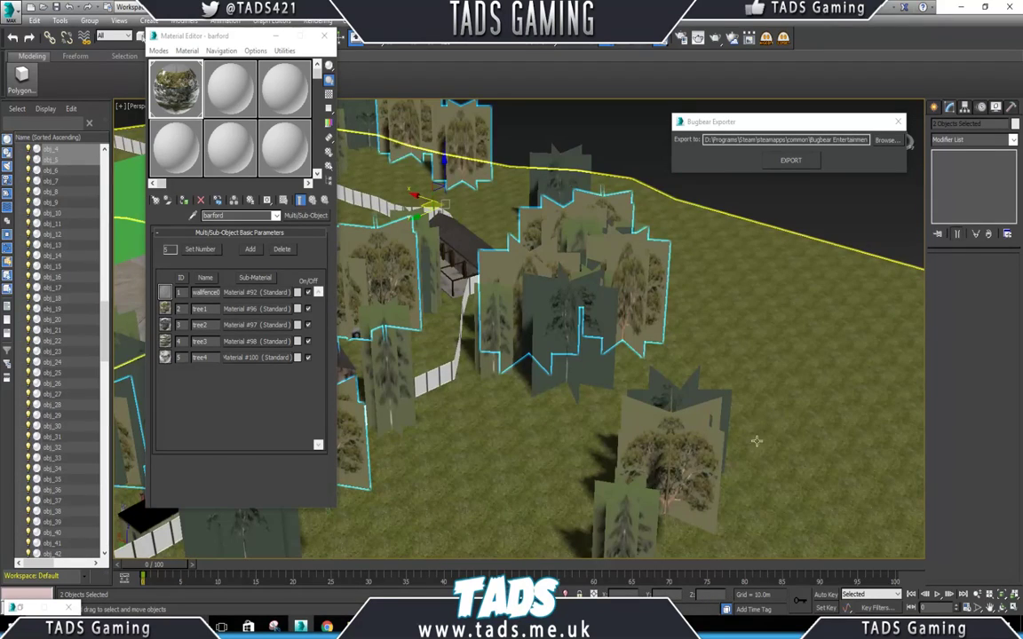
{"action": "left_click", "coordinate": [707, 454], "text": "ctrl"}
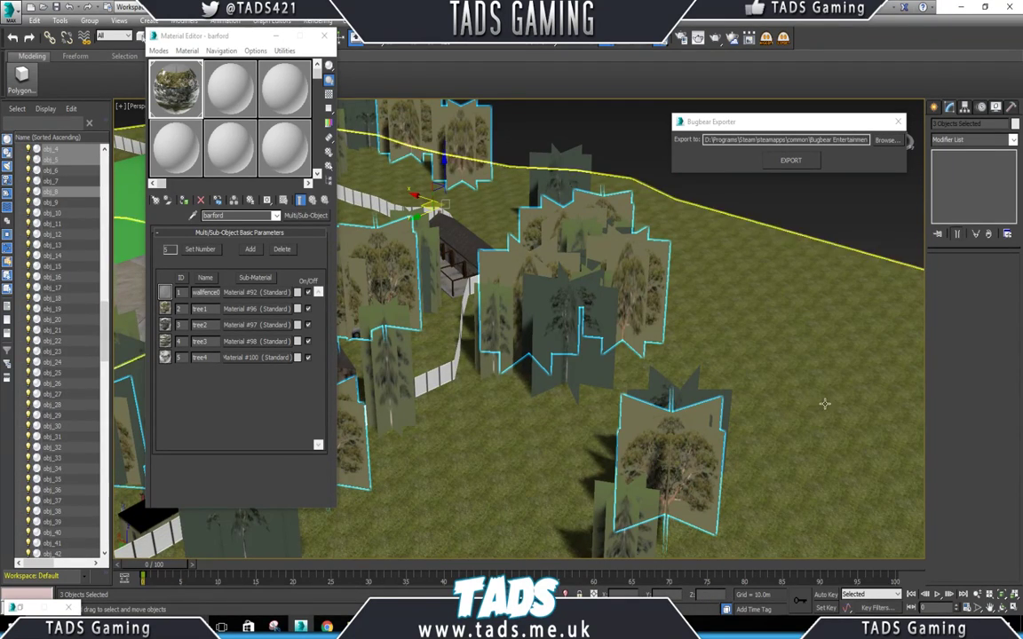
{"action": "scroll", "coordinate": [708, 454], "scroll_direction": "down", "scroll_amount": 6}
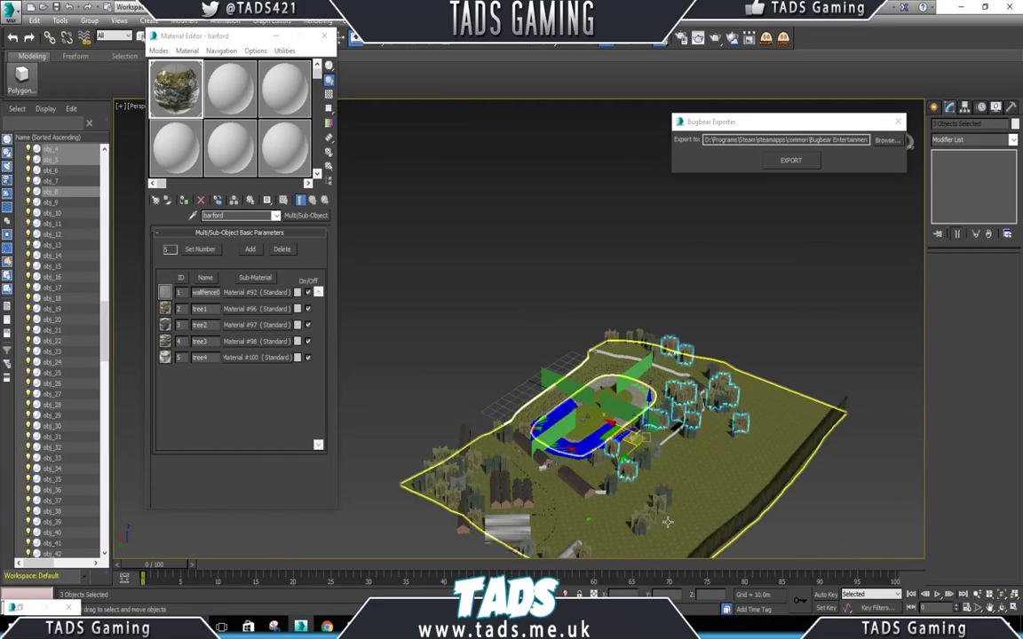
{"action": "scroll", "coordinate": [649, 446], "scroll_direction": "up", "scroll_amount": 8}
{"action": "left_click", "coordinate": [641, 377], "text": "ctrl"}
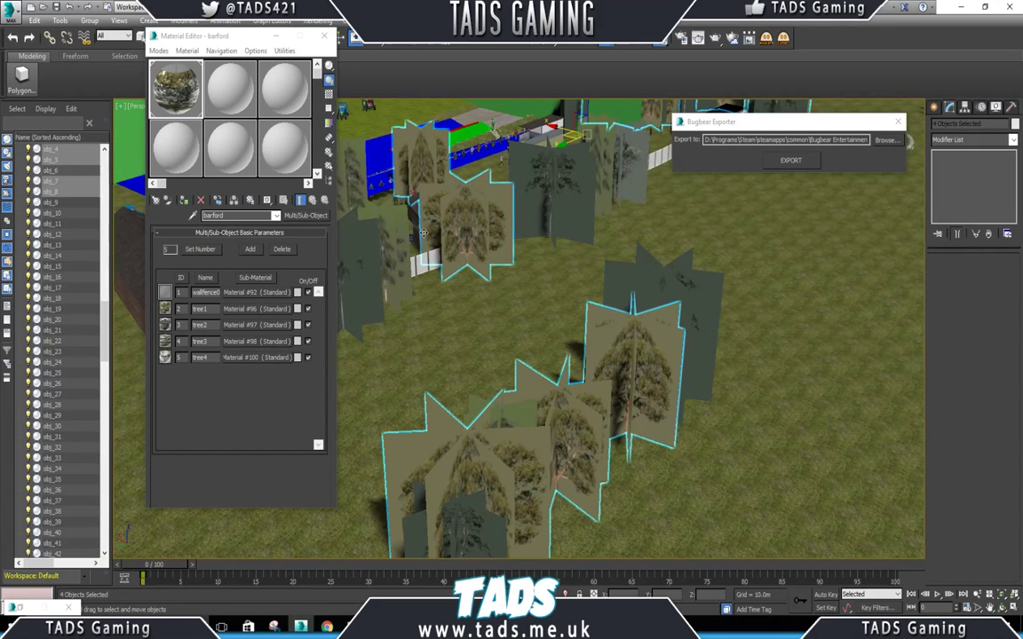
Add the remaining brown trees around the barns and at the track's far corner, so that obj_4 through obj_10 are selected.
{"action": "scroll", "coordinate": [533, 383], "scroll_direction": "down", "scroll_amount": 6}
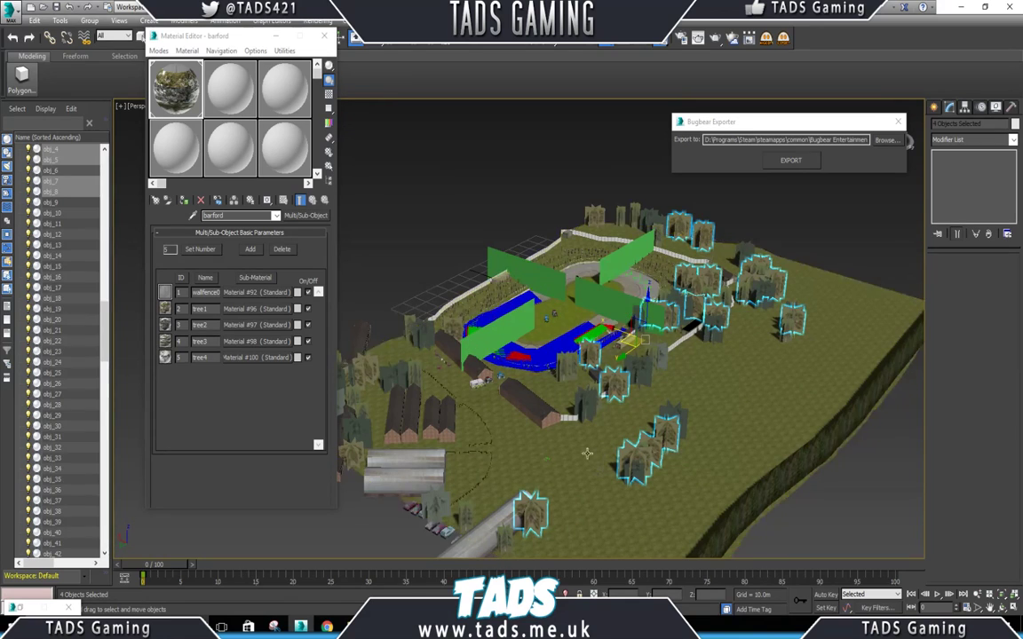
{"action": "scroll", "coordinate": [710, 367], "scroll_direction": "up", "scroll_amount": 8}
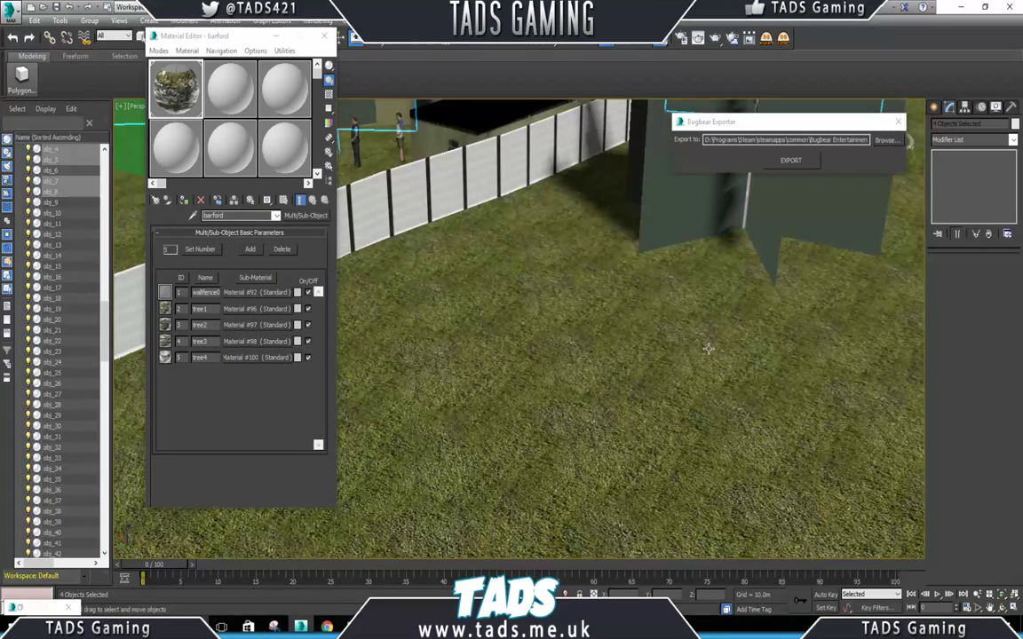
{"action": "scroll", "coordinate": [704, 356], "scroll_direction": "down", "scroll_amount": 3}
{"action": "scroll", "coordinate": [710, 352], "scroll_direction": "down", "scroll_amount": 4}
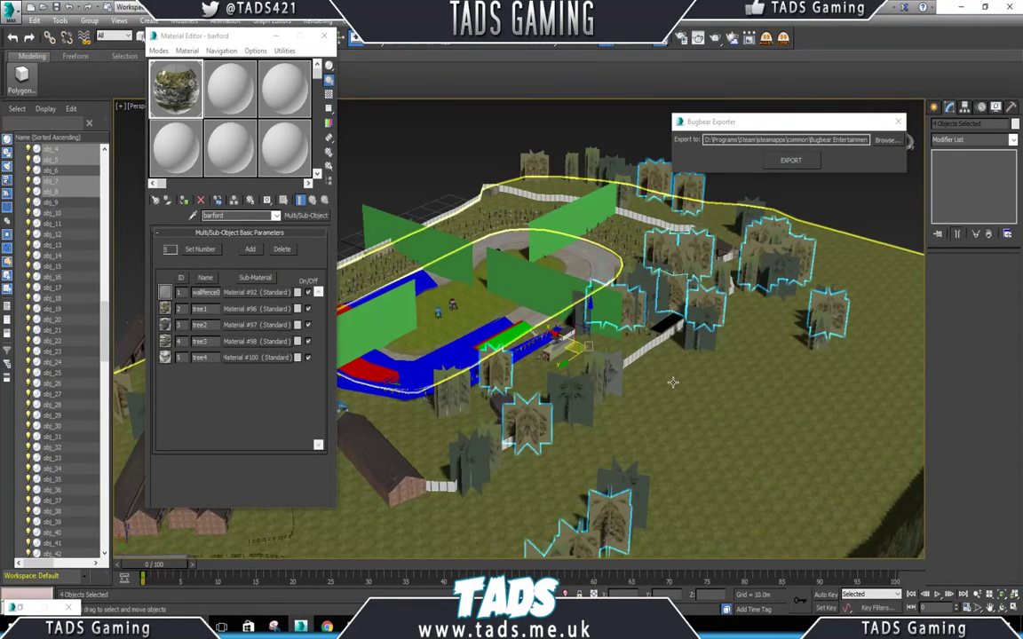
{"action": "scroll", "coordinate": [707, 341], "scroll_direction": "up", "scroll_amount": 1}
{"action": "middle_click_drag", "start_coordinate": [708, 341], "coordinate": [827, 322]}
{"action": "middle_click_drag", "start_coordinate": [404, 399], "coordinate": [584, 382]}
{"action": "left_click", "coordinate": [471, 394], "text": "ctrl"}
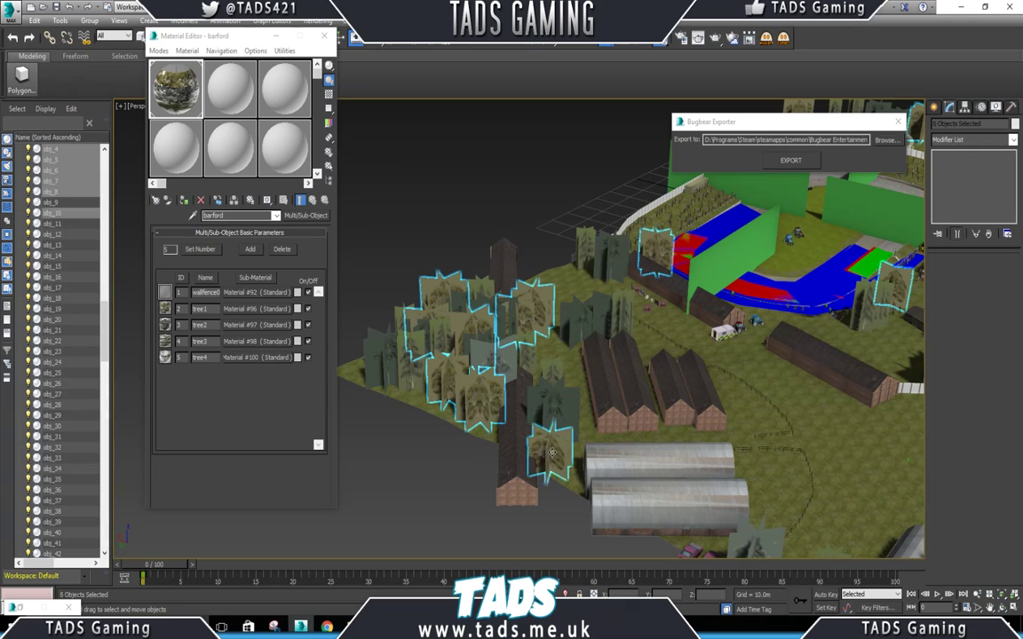
{"action": "scroll", "coordinate": [667, 348], "scroll_direction": "down", "scroll_amount": 5}
{"action": "scroll", "coordinate": [667, 348], "scroll_direction": "up", "scroll_amount": 2}
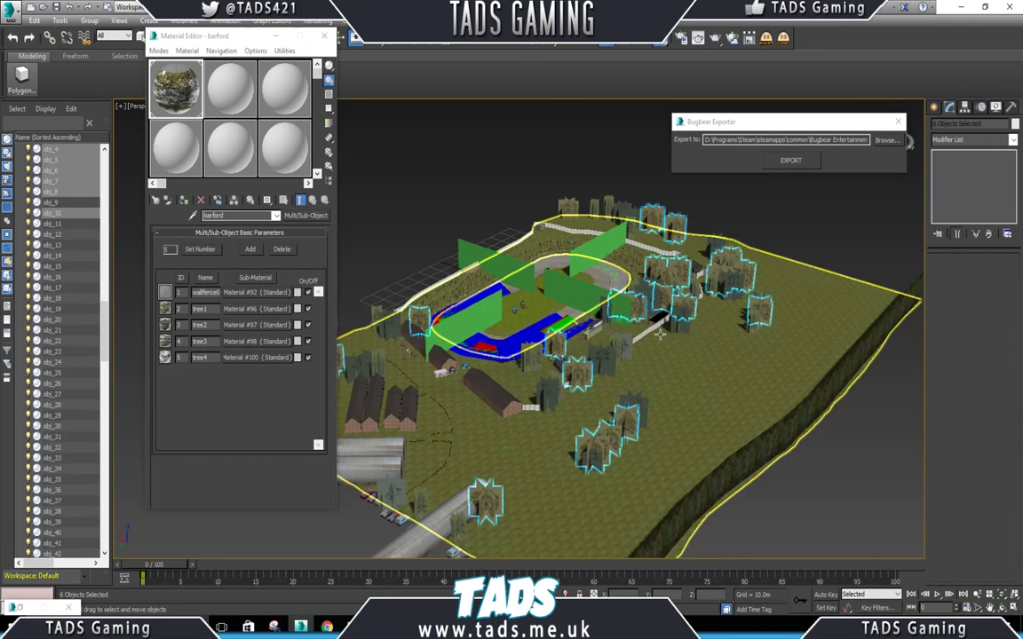
{"action": "left_click", "coordinate": [567, 209], "text": "ctrl"}
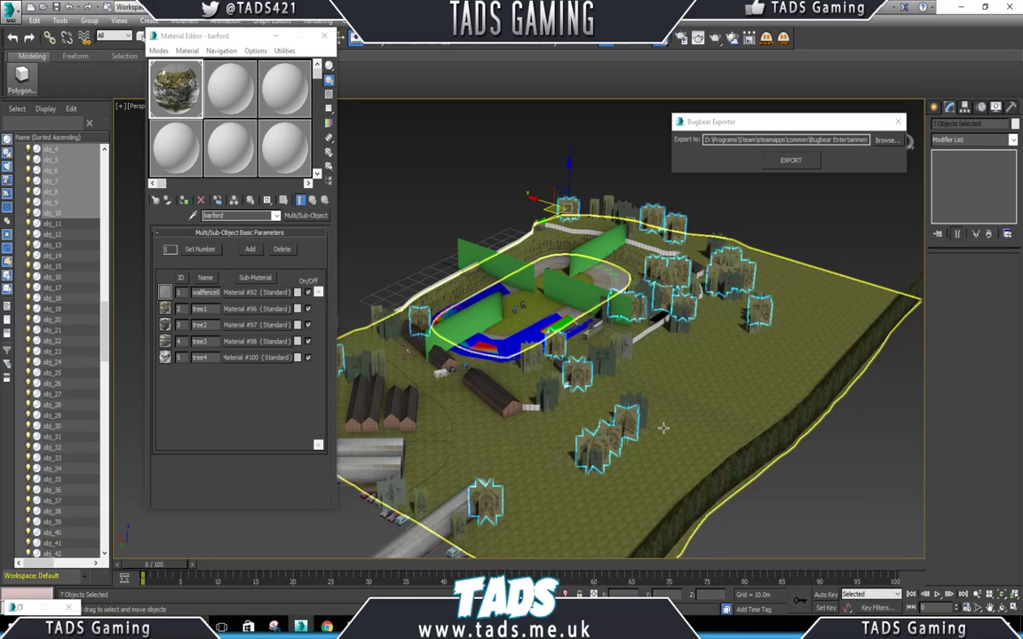
Assign the barford material to the selected brown trees and add a Material modifier with Material ID 2.
{"action": "left_click", "coordinate": [183, 202]}
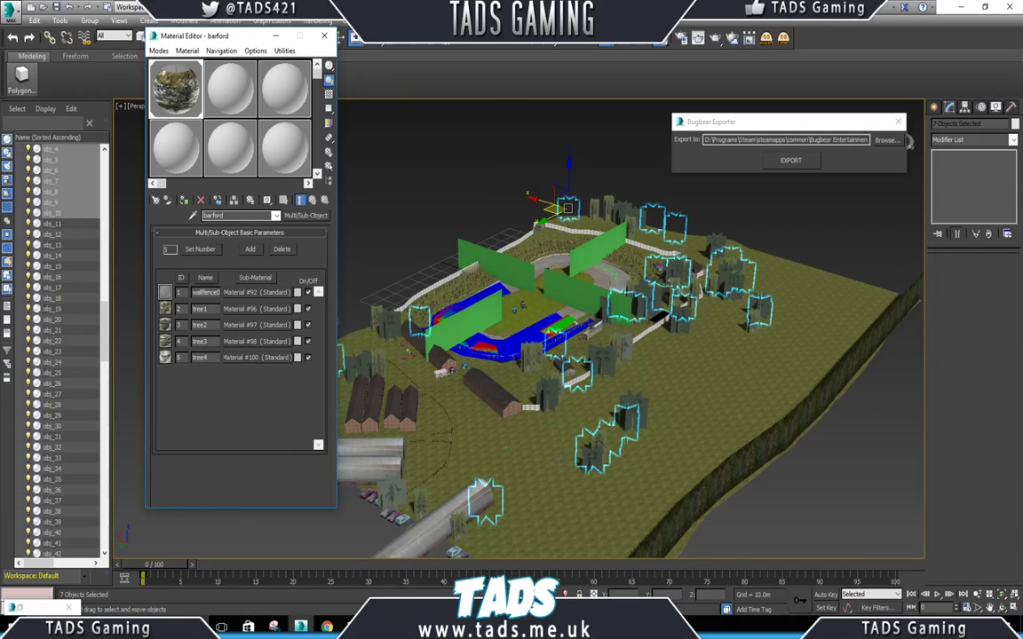
{"action": "left_click", "coordinate": [1014, 141]}
{"action": "scroll", "coordinate": [967, 400], "scroll_direction": "down", "scroll_amount": 3}
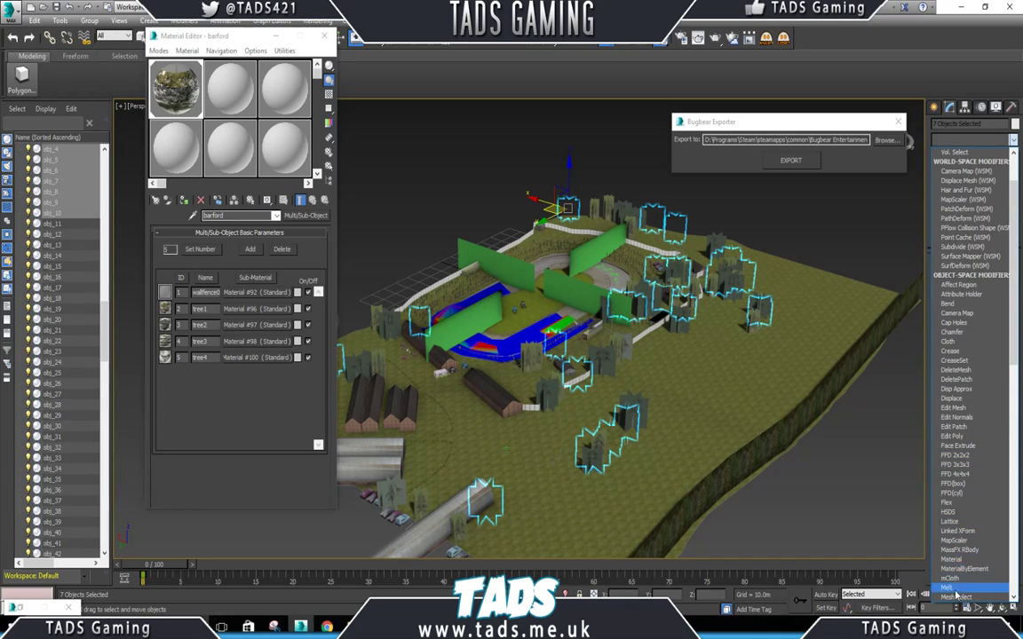
{"action": "left_click", "coordinate": [952, 559]}
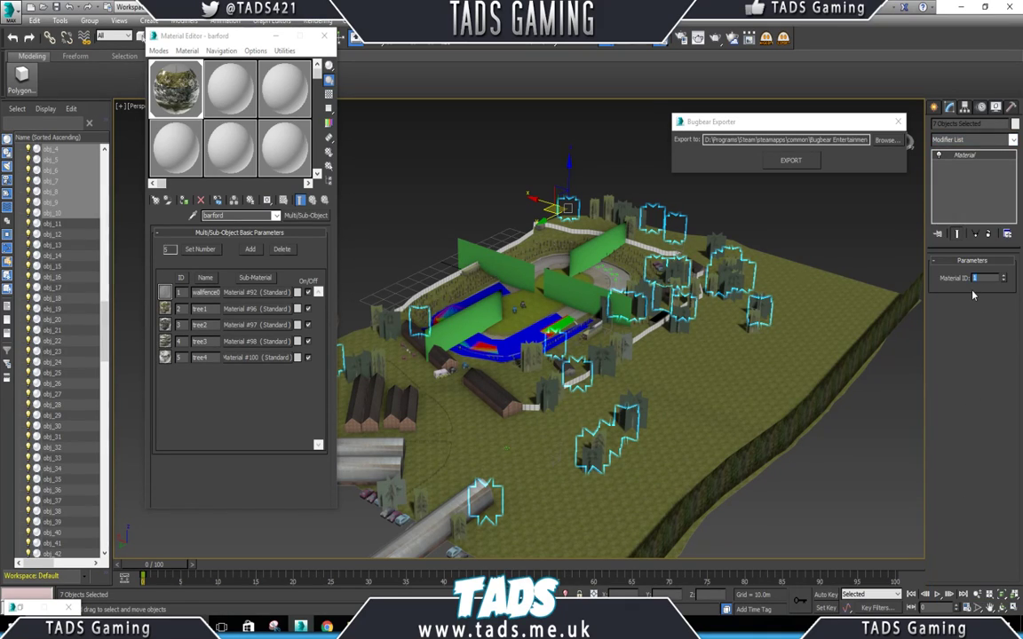
{"action": "type", "text": "2"}
{"action": "key", "text": "Return"}
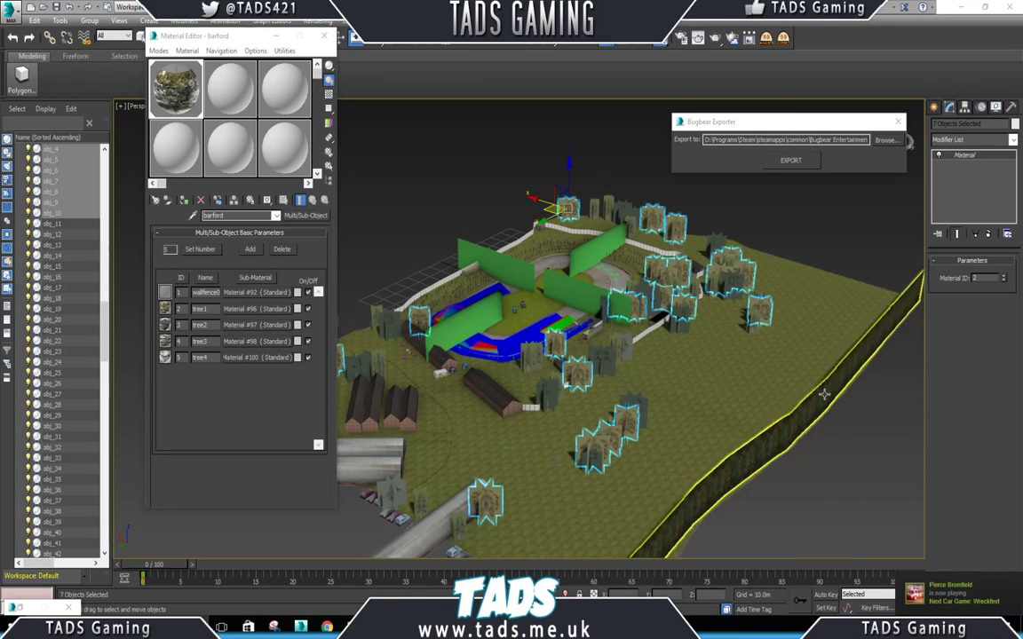
Select dark tree object obj_22 and add the other matching dark trees along the fence and the far side to the selection.
{"action": "scroll", "coordinate": [683, 423], "scroll_direction": "up", "scroll_amount": 3}
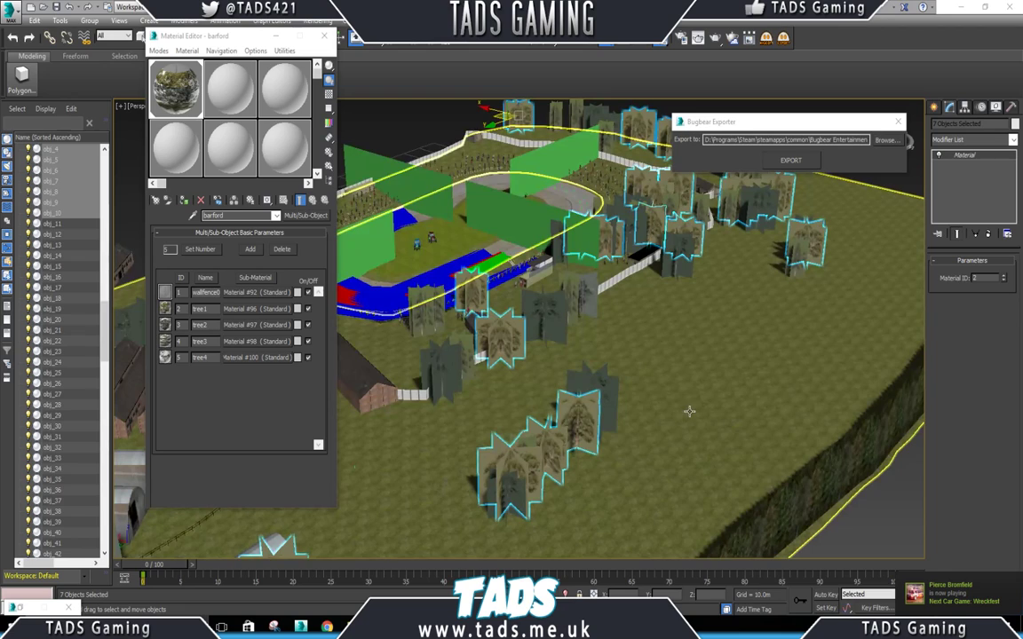
{"action": "left_click", "coordinate": [555, 457]}
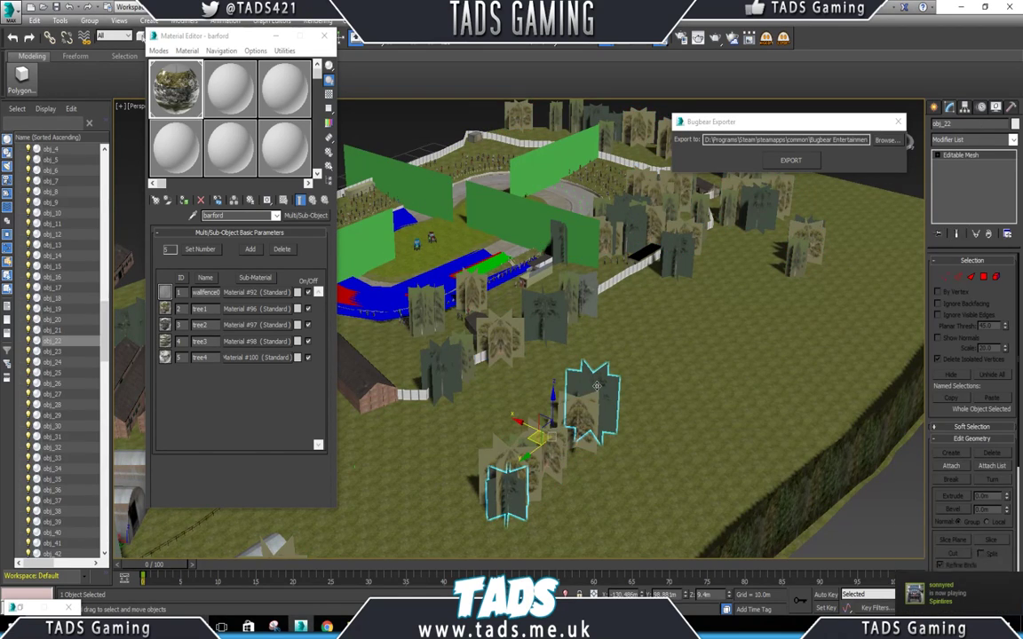
{"action": "right_click", "coordinate": [593, 384]}
{"action": "left_click", "coordinate": [608, 396]}
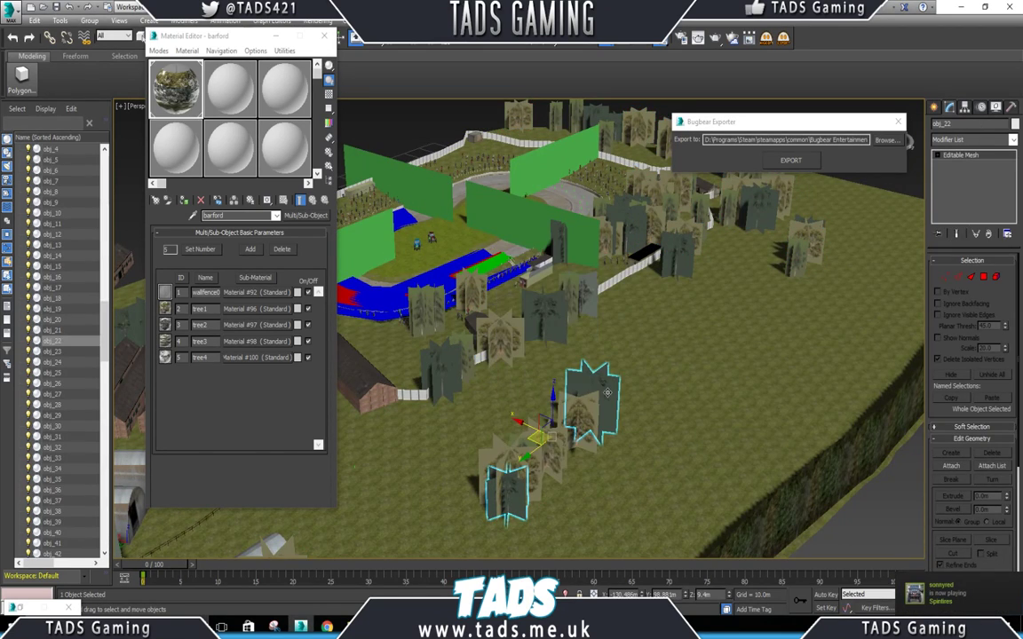
{"action": "left_click", "coordinate": [557, 315], "text": "ctrl"}
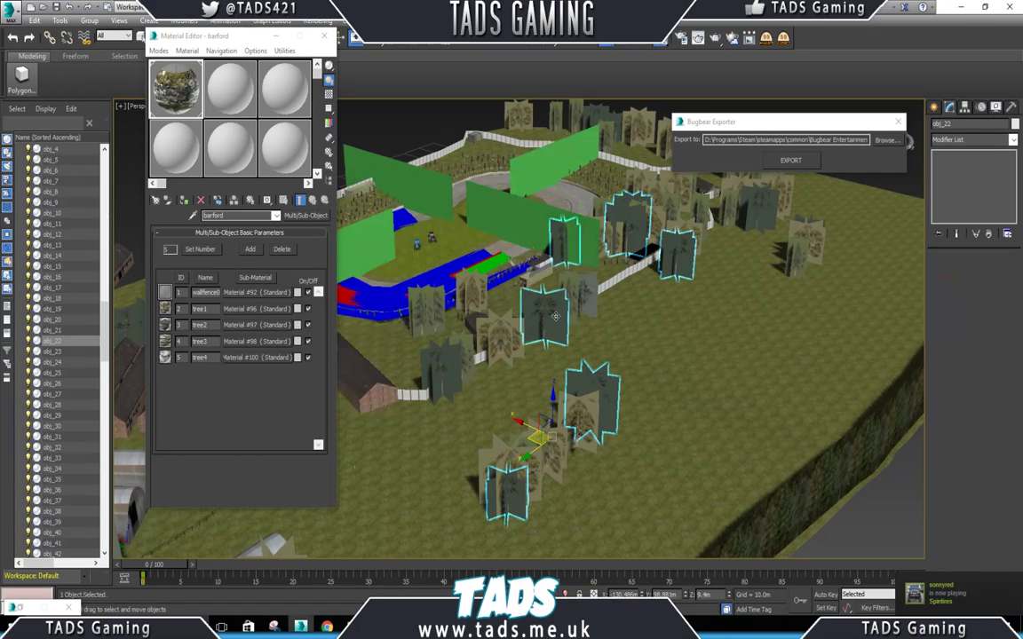
{"action": "left_click", "coordinate": [448, 368], "text": "ctrl"}
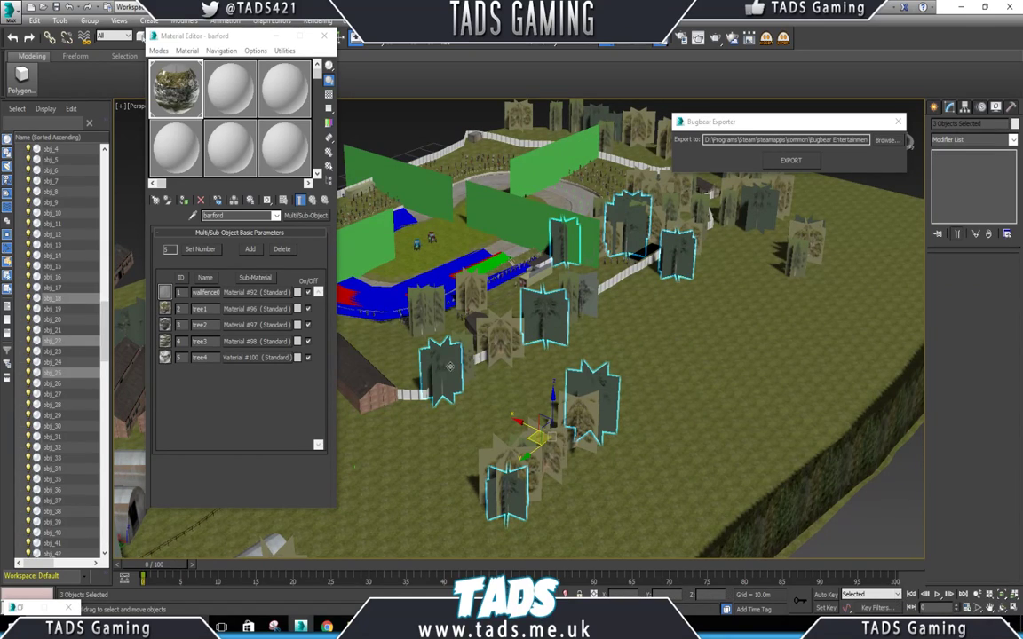
{"action": "left_click", "coordinate": [679, 187], "text": "ctrl"}
{"action": "left_click", "coordinate": [602, 115], "text": "ctrl"}
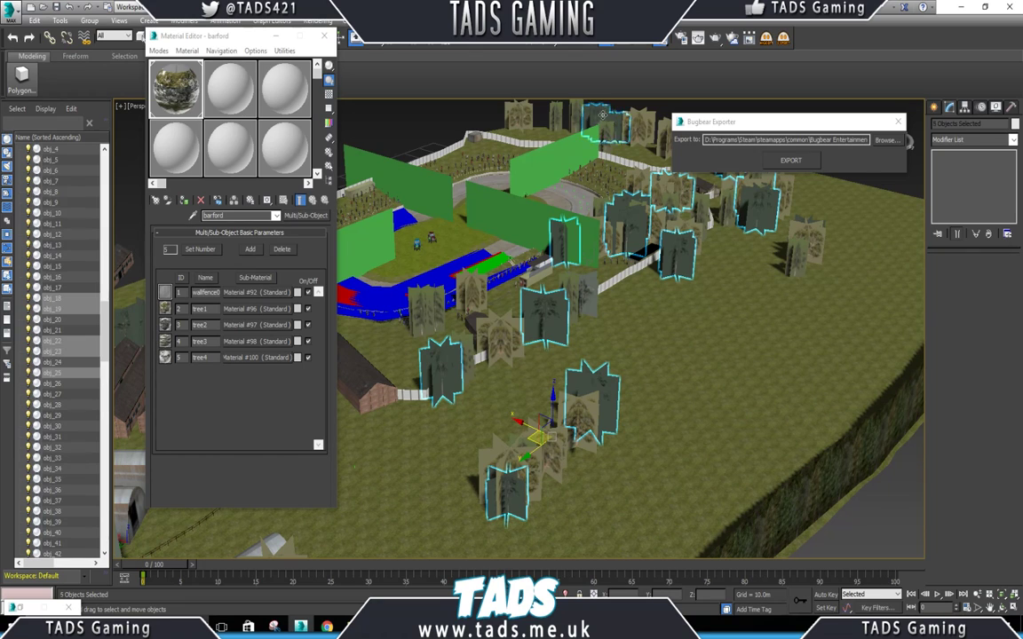
{"action": "left_click", "coordinate": [800, 219], "text": "ctrl"}
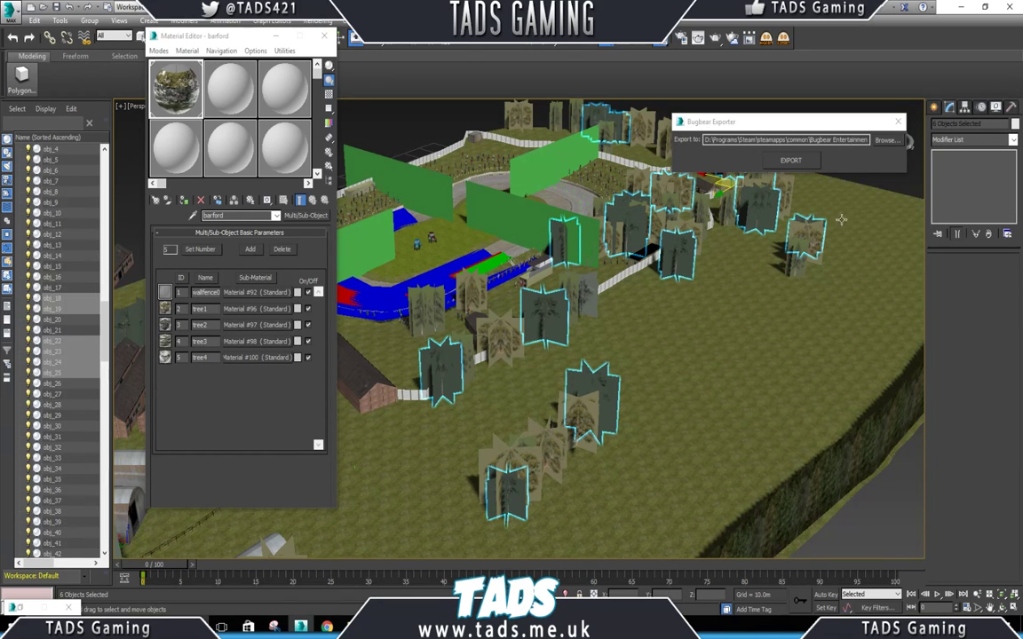
Add the matching dark trees behind the barns, obj_21, to the selection of dark tree objects.
{"action": "scroll", "coordinate": [841, 214], "scroll_direction": "up", "scroll_amount": 8}
{"action": "scroll", "coordinate": [839, 211], "scroll_direction": "down", "scroll_amount": 10}
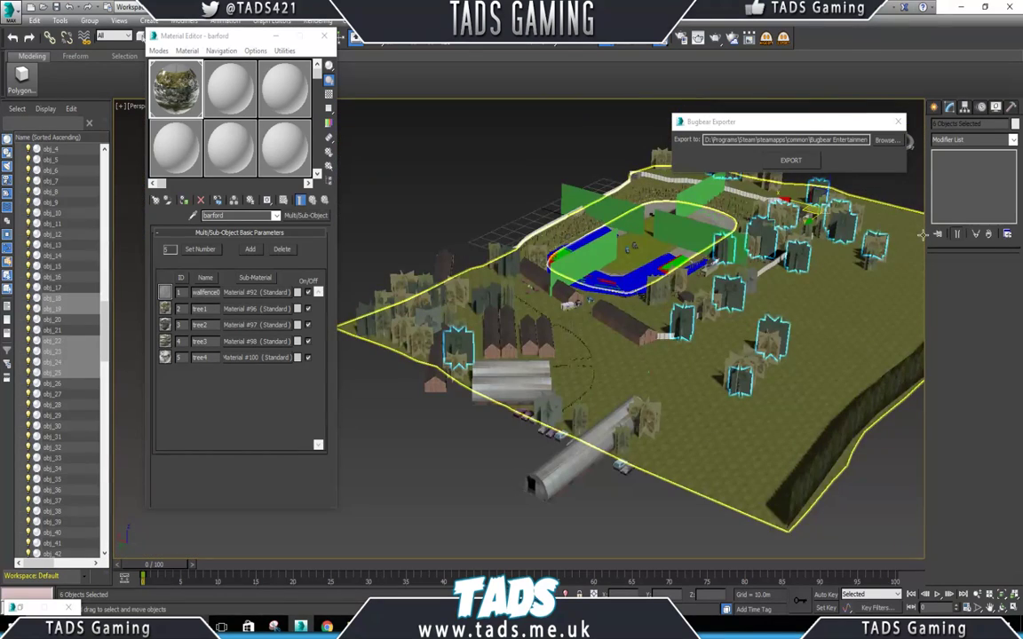
{"action": "scroll", "coordinate": [524, 307], "scroll_direction": "up", "scroll_amount": 6}
{"action": "left_click", "coordinate": [560, 274], "text": "ctrl"}
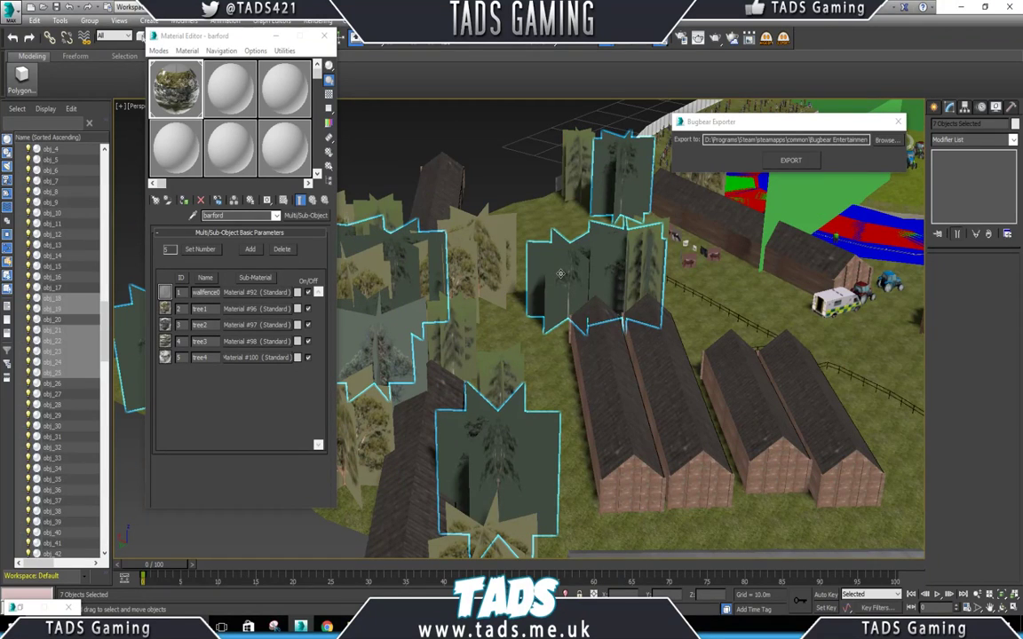
{"action": "scroll", "coordinate": [524, 284], "scroll_direction": "down", "scroll_amount": 3}
{"action": "scroll", "coordinate": [555, 448], "scroll_direction": "down", "scroll_amount": 3}
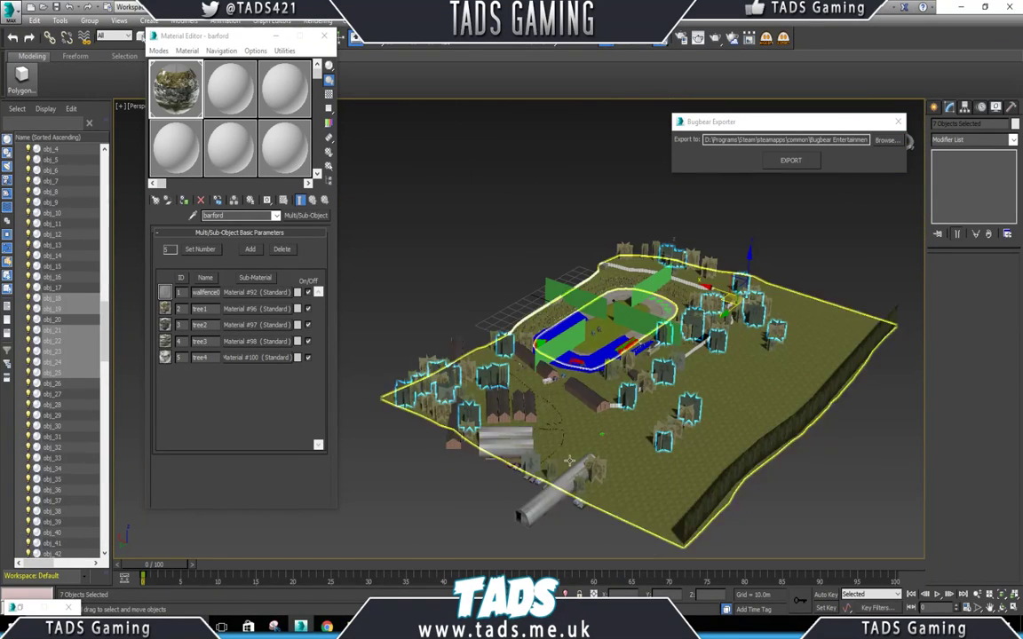
{"action": "scroll", "coordinate": [568, 462], "scroll_direction": "up", "scroll_amount": 3}
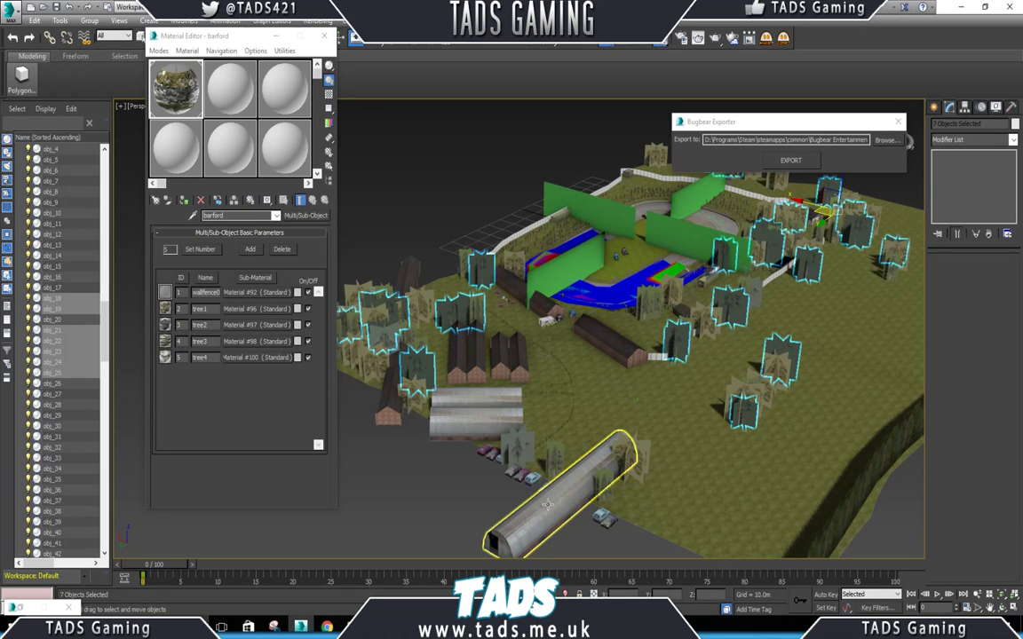
{"action": "scroll", "coordinate": [756, 273], "scroll_direction": "up", "scroll_amount": 4}
{"action": "scroll", "coordinate": [783, 377], "scroll_direction": "down", "scroll_amount": 2}
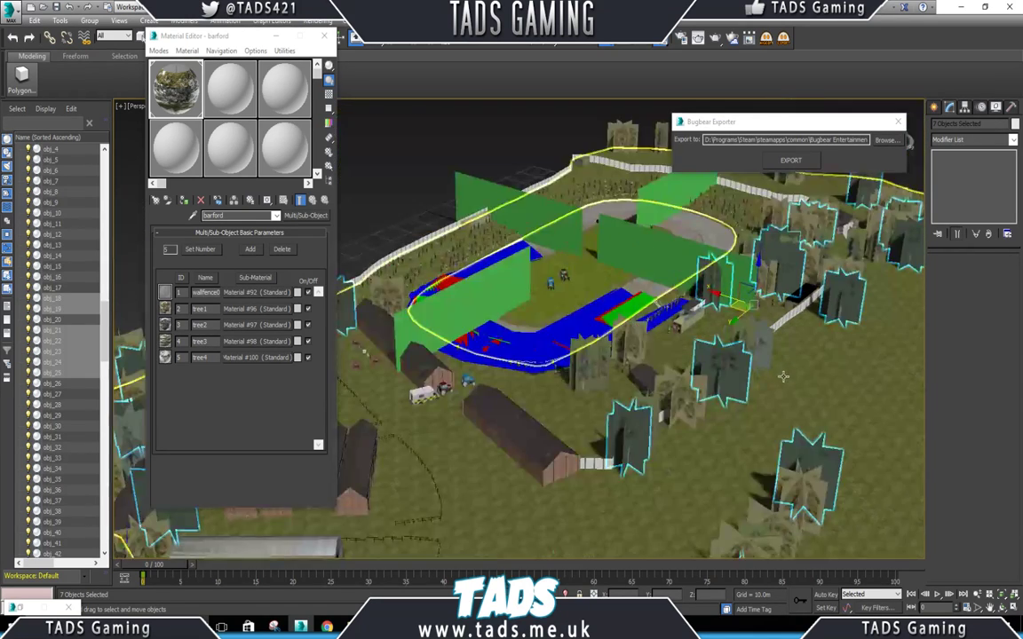
{"action": "scroll", "coordinate": [783, 376], "scroll_direction": "down", "scroll_amount": 3}
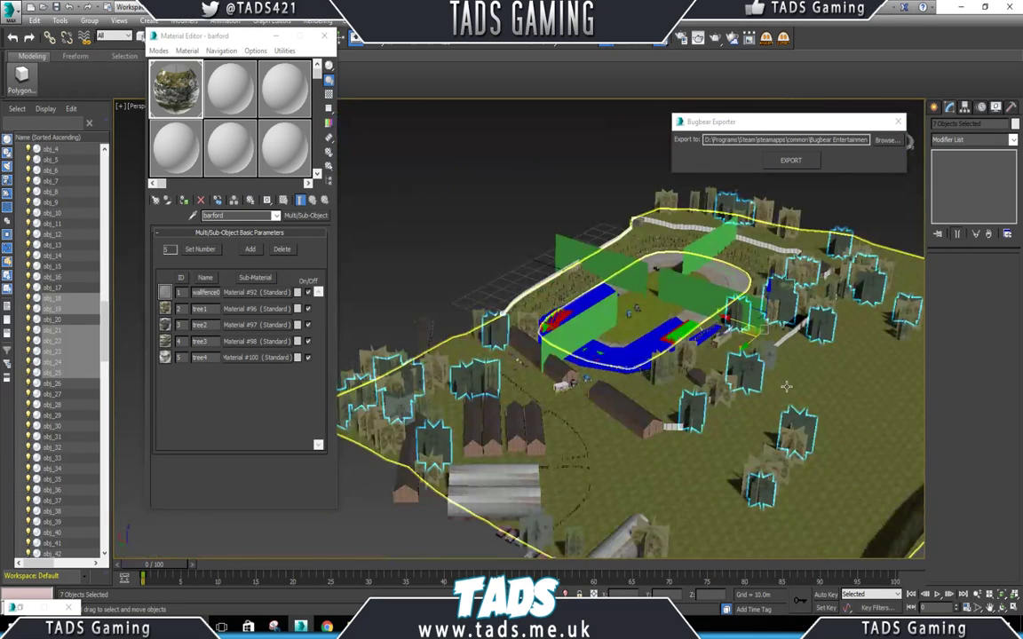
Inspect the tree2 sub-material and browse the png folder inside barford's textures folder to identify the matching tree texture.
{"action": "left_click", "coordinate": [238, 324]}
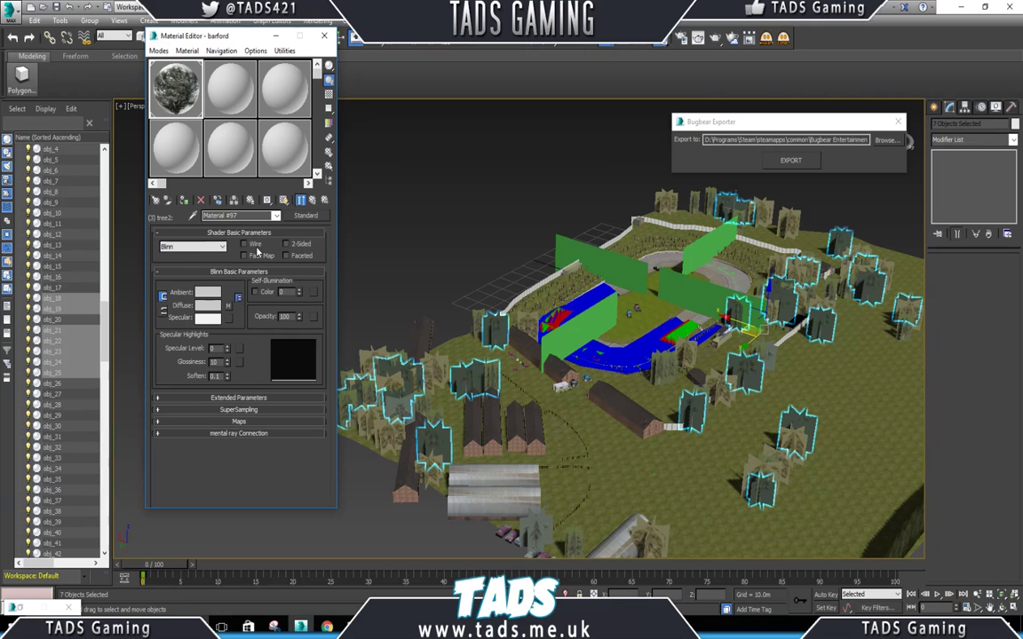
{"action": "left_click", "coordinate": [312, 201]}
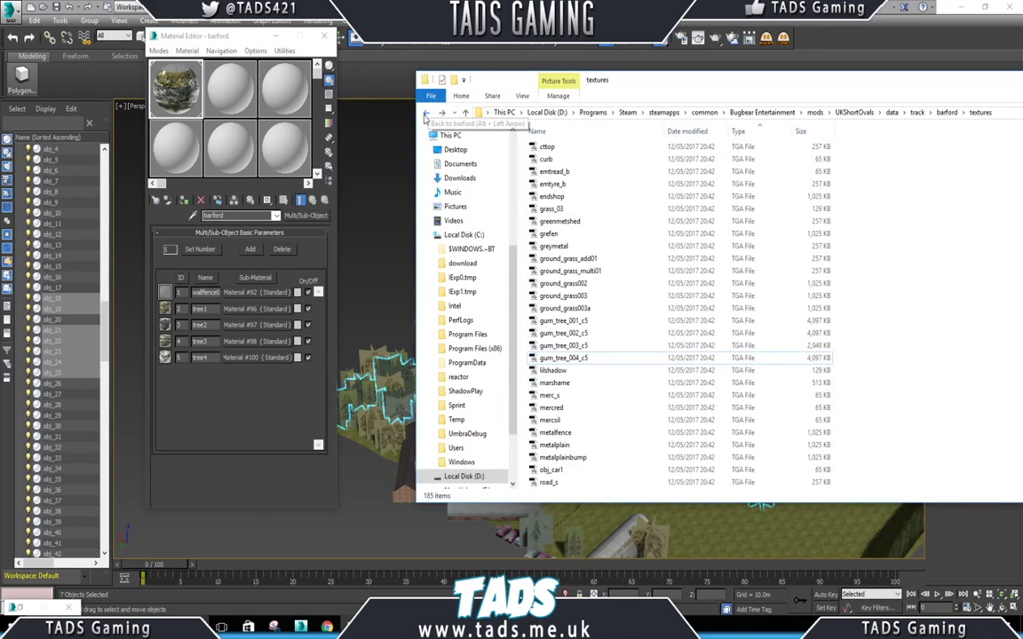
{"action": "left_click", "coordinate": [426, 113]}
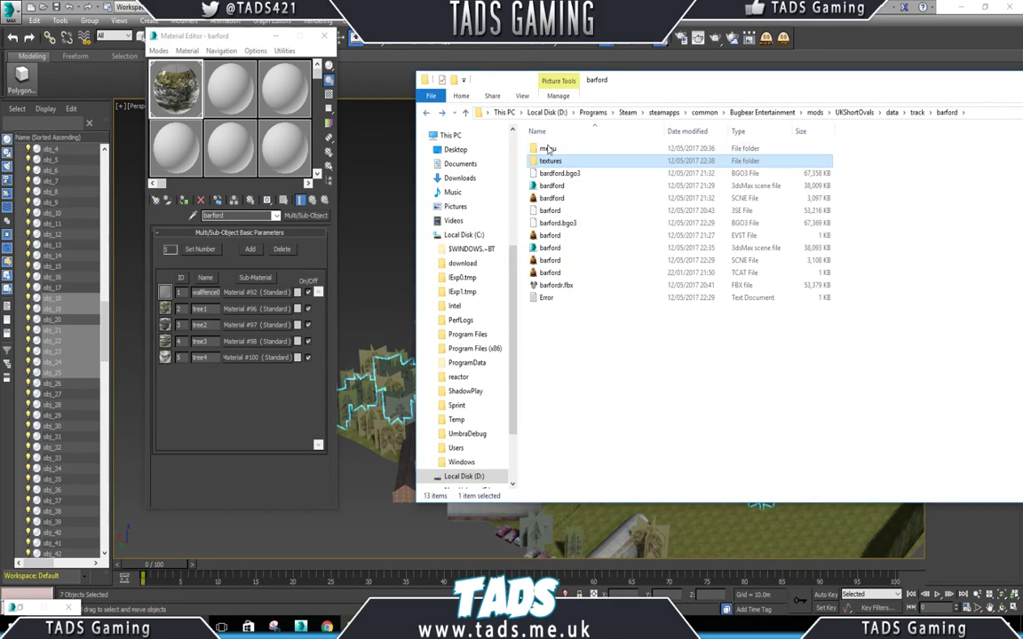
{"action": "double_click", "coordinate": [549, 161]}
{"action": "double_click", "coordinate": [547, 163]}
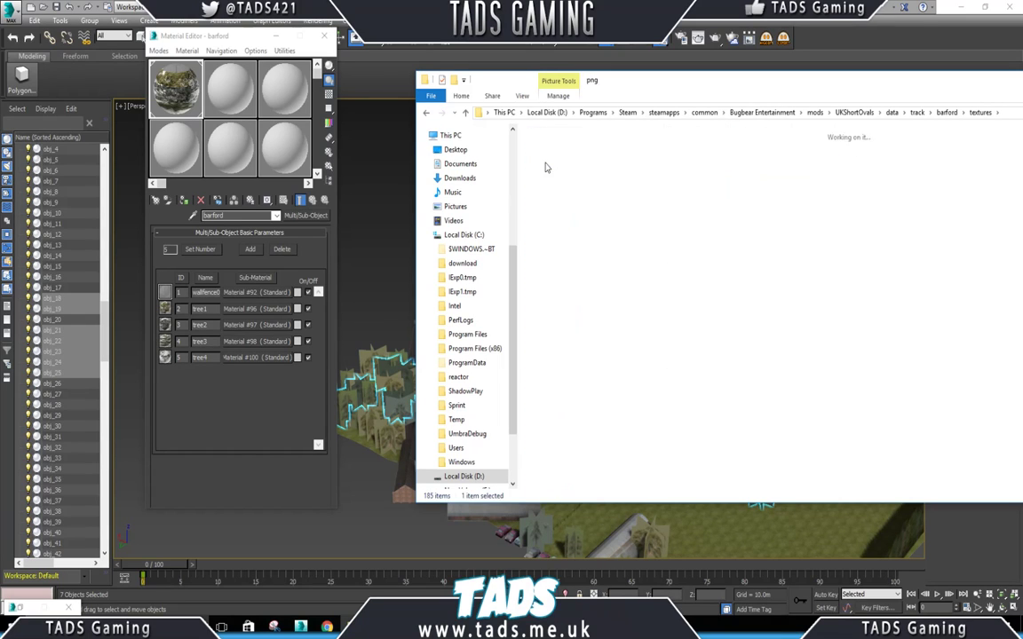
{"action": "left_click_drag", "start_coordinate": [726, 81], "coordinate": [1021, 89]}
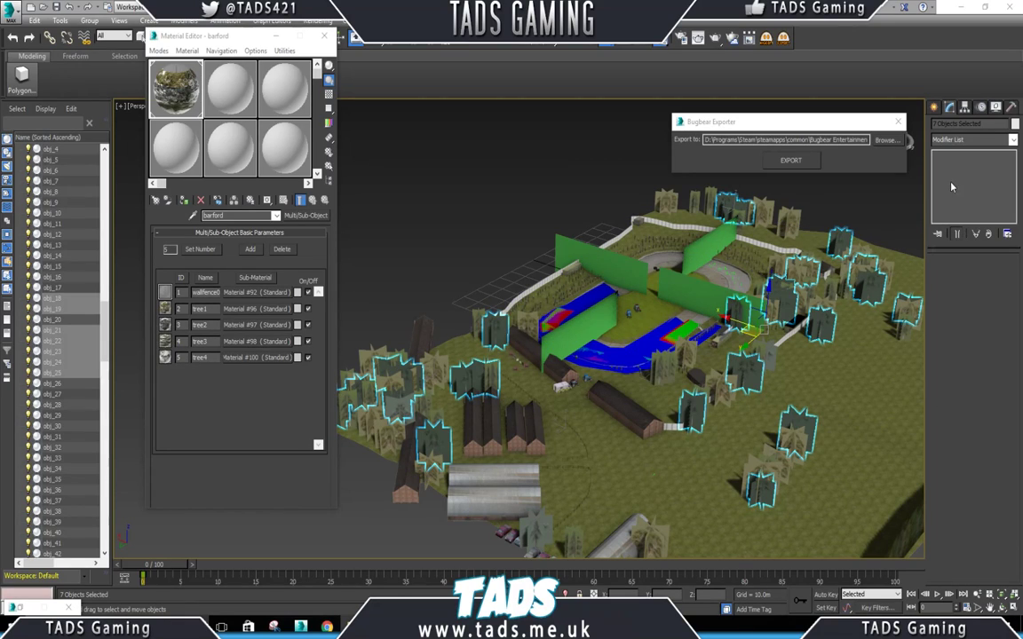
Assign the barford material to the selected dark trees and add a Material modifier with Material ID 5.
{"action": "left_click", "coordinate": [1014, 142]}
{"action": "scroll", "coordinate": [969, 444], "scroll_direction": "down", "scroll_amount": 5}
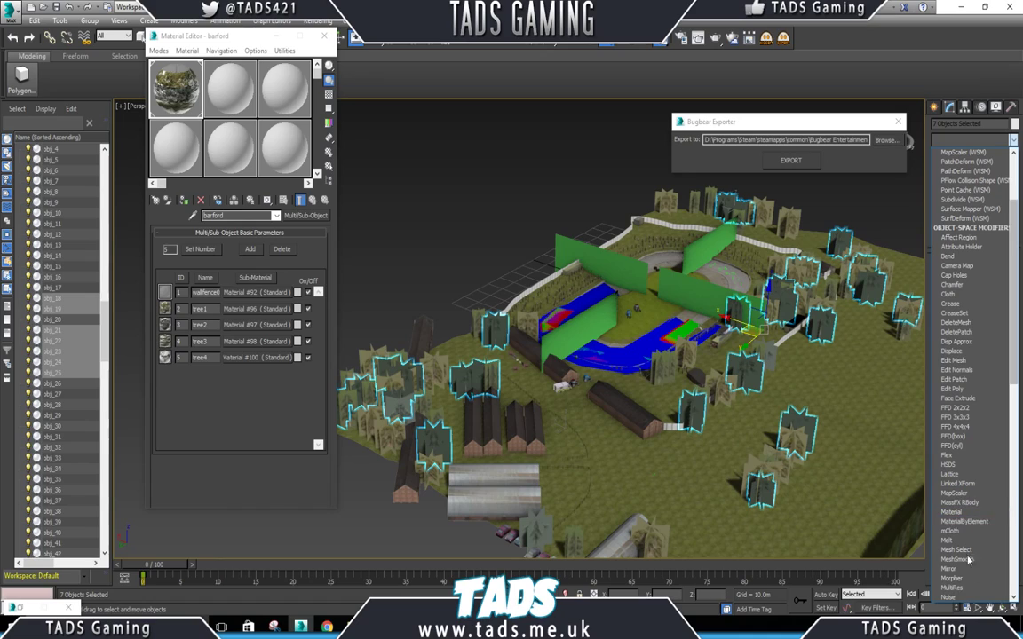
{"action": "left_click", "coordinate": [958, 512]}
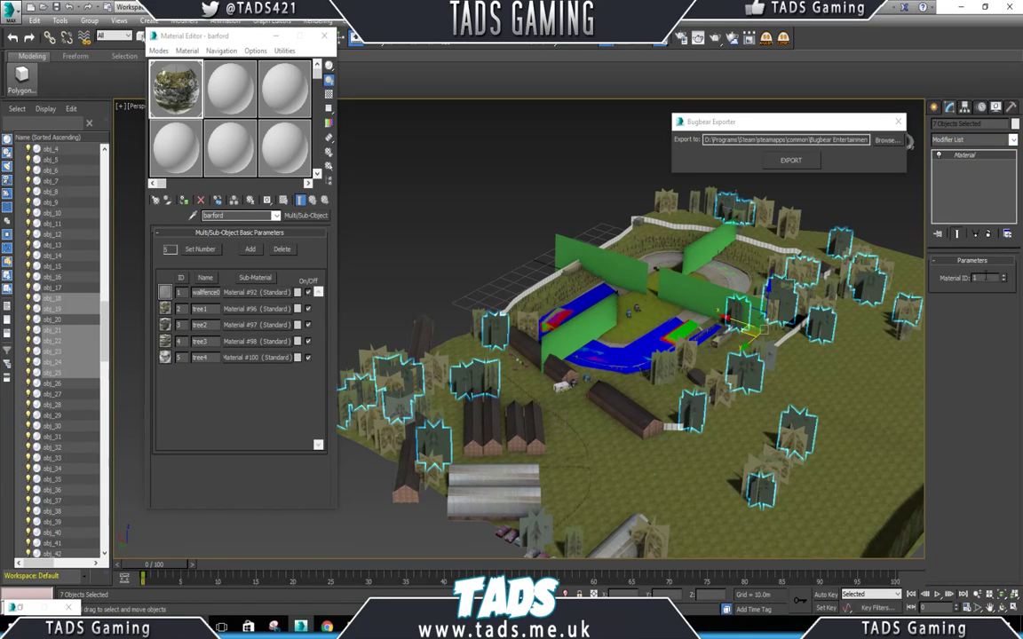
{"action": "left_click", "coordinate": [167, 183]}
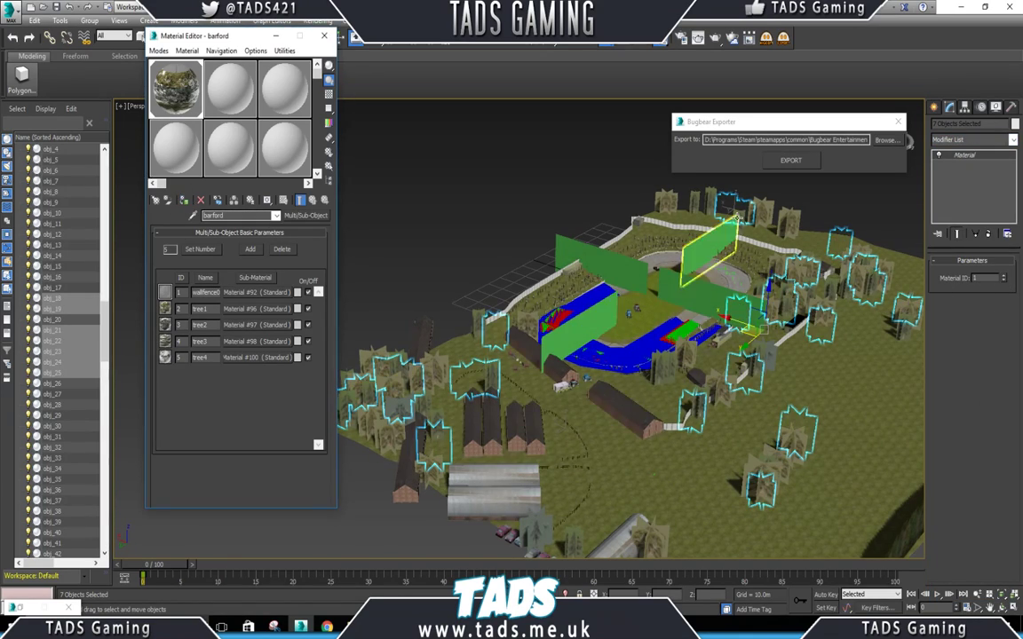
{"action": "left_click_drag", "start_coordinate": [996, 279], "coordinate": [935, 279]}
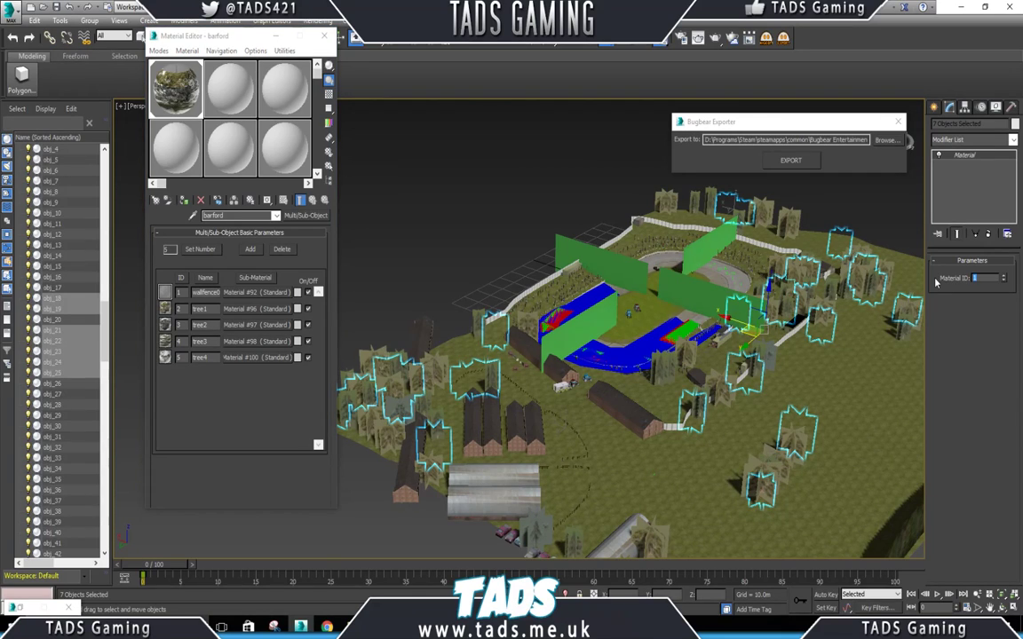
{"action": "type", "text": "3"}
{"action": "key", "text": "Return"}
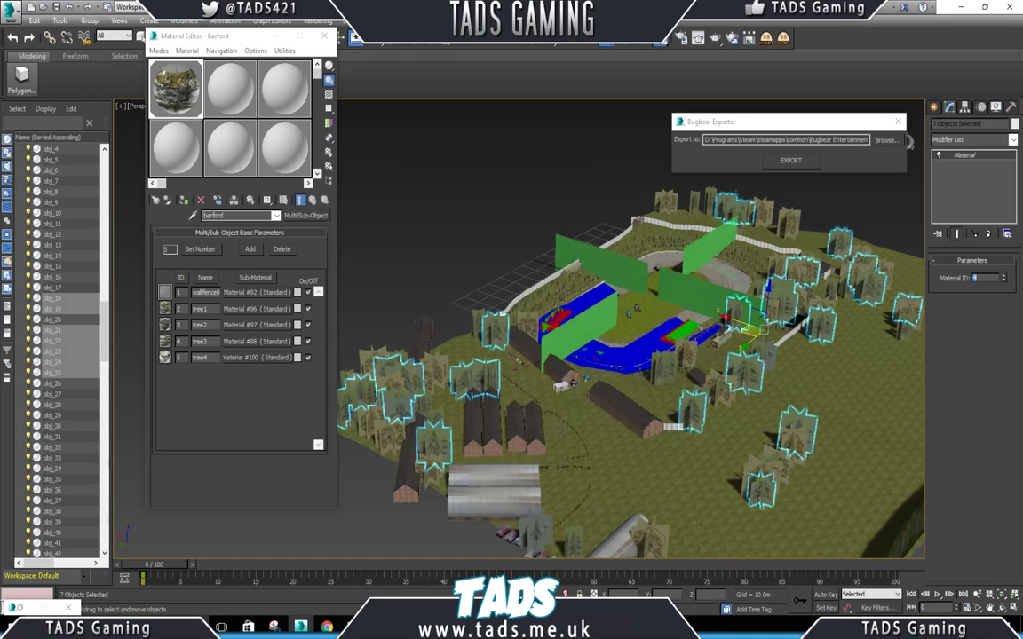
{"action": "type", "text": "5"}
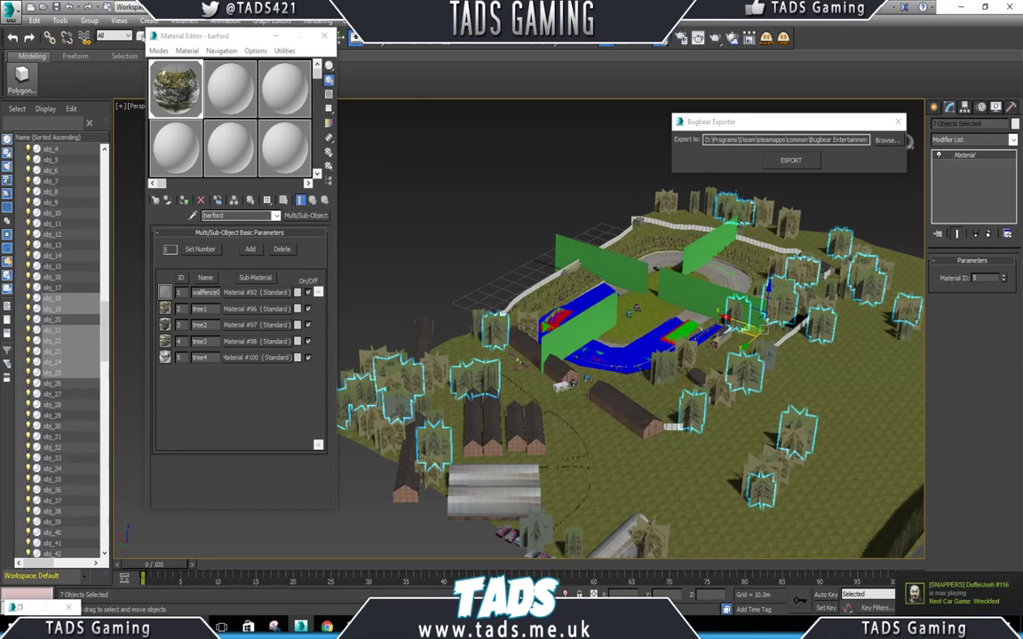
{"action": "key", "text": "Return"}
Select grey tree obj_48 by the white fence and add matching trees obj_46 and obj_47 near the barns and parked cars.
{"action": "scroll", "coordinate": [786, 403], "scroll_direction": "up", "scroll_amount": 5}
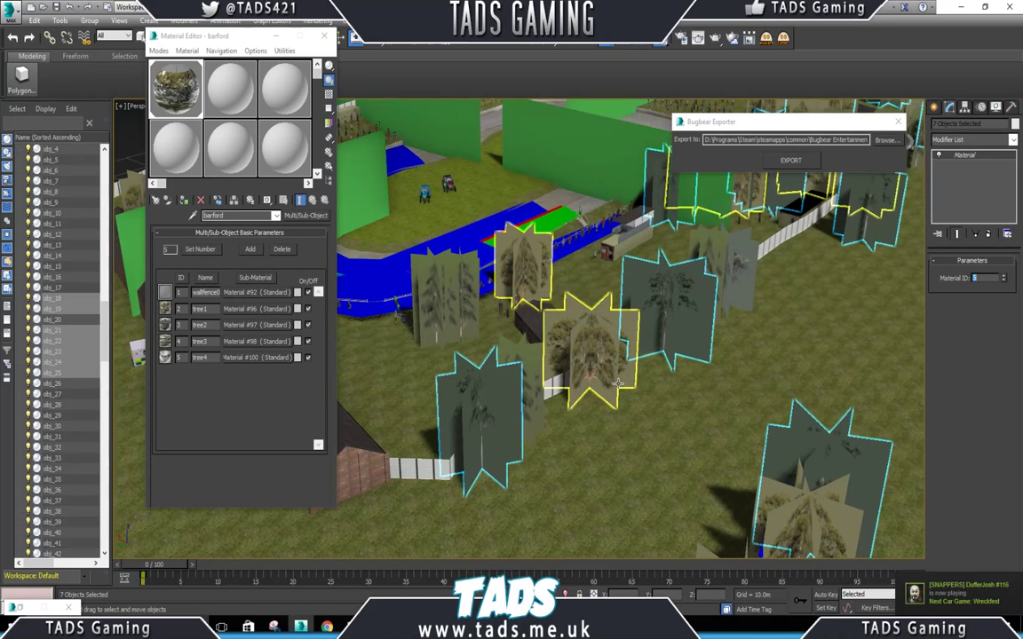
{"action": "left_click", "coordinate": [748, 259]}
{"action": "scroll", "coordinate": [737, 266], "scroll_direction": "down", "scroll_amount": 5}
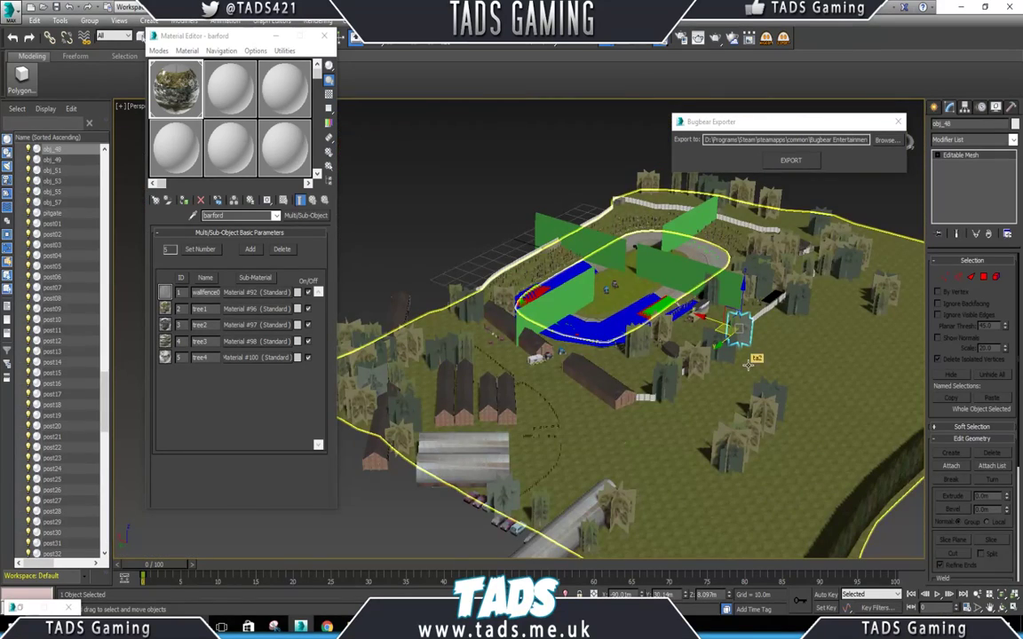
{"action": "left_click", "coordinate": [373, 383], "text": "ctrl"}
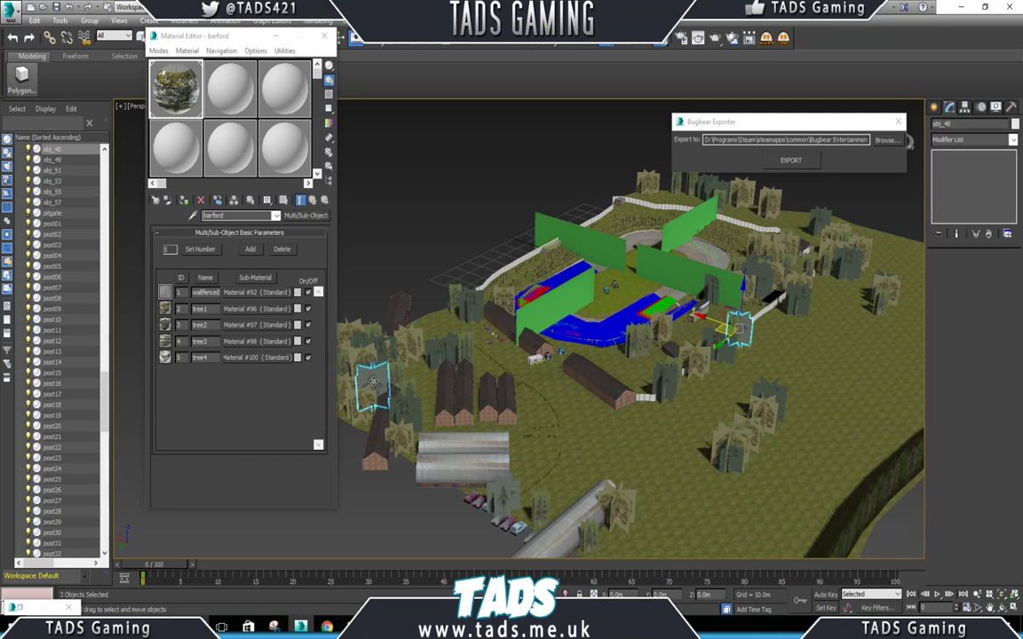
{"action": "left_click", "coordinate": [503, 491], "text": "ctrl"}
{"action": "scroll", "coordinate": [811, 258], "scroll_direction": "up", "scroll_amount": 5}
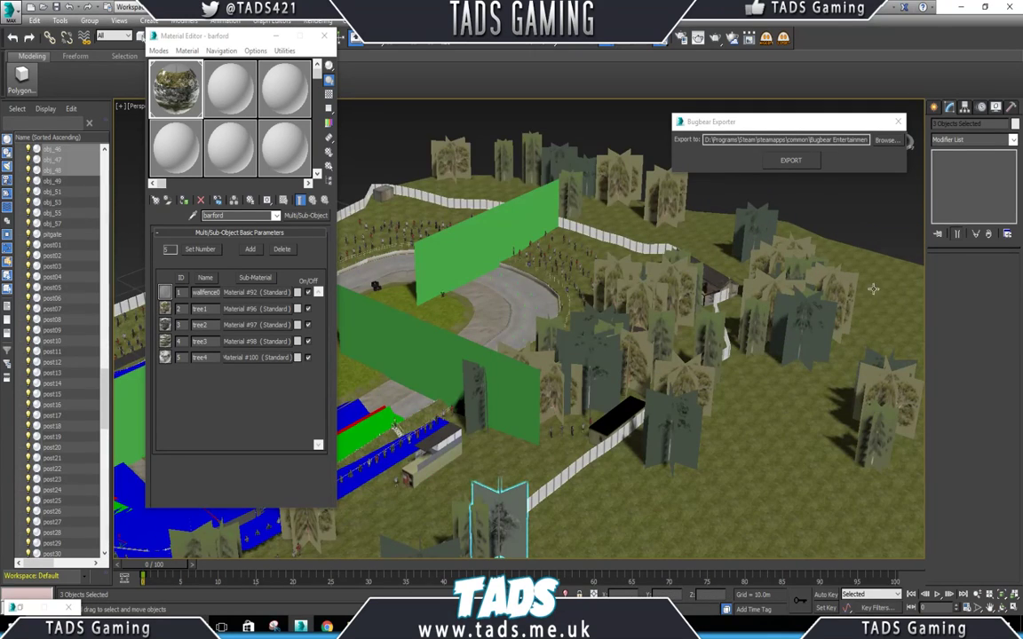
{"action": "scroll", "coordinate": [839, 338], "scroll_direction": "down", "scroll_amount": 4}
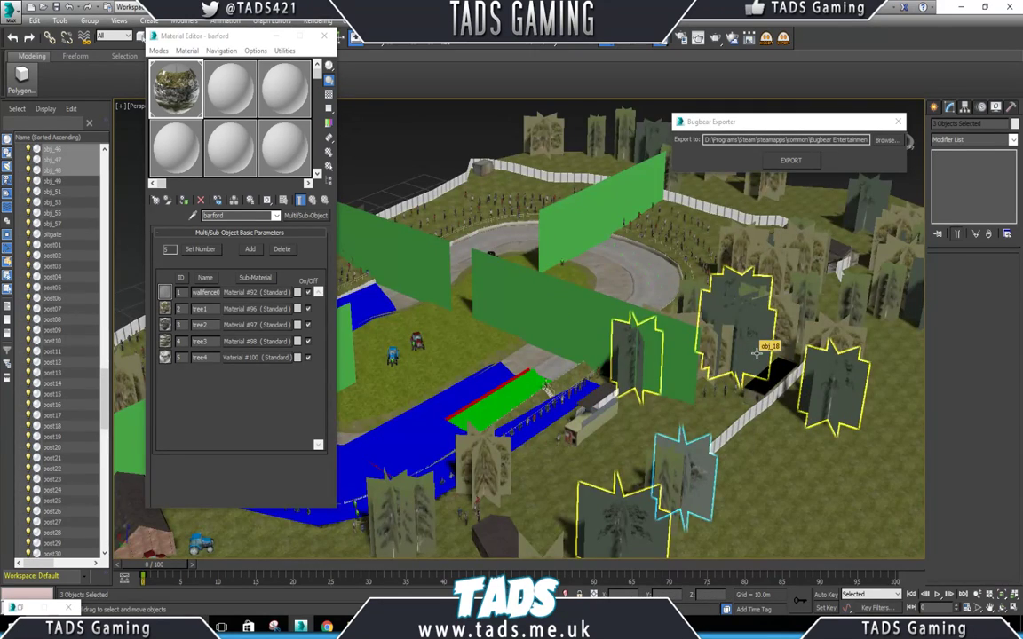
{"action": "scroll", "coordinate": [756, 354], "scroll_direction": "down", "scroll_amount": 5}
{"action": "scroll", "coordinate": [713, 390], "scroll_direction": "up", "scroll_amount": 5}
{"action": "scroll", "coordinate": [713, 391], "scroll_direction": "down", "scroll_amount": 4}
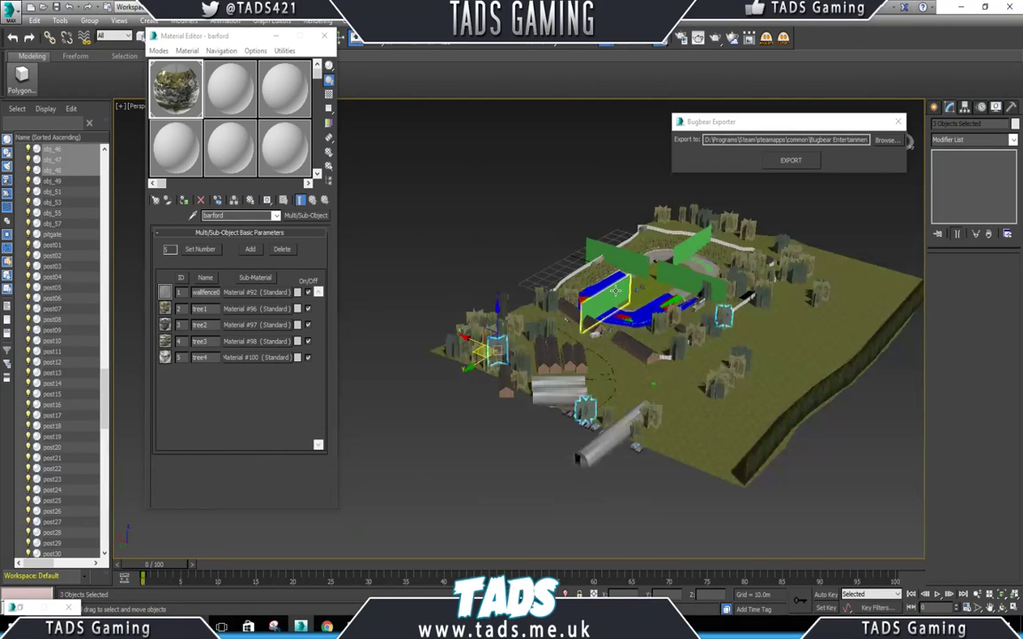
{"action": "scroll", "coordinate": [673, 396], "scroll_direction": "up", "scroll_amount": 6}
{"action": "scroll", "coordinate": [691, 444], "scroll_direction": "down", "scroll_amount": 5}
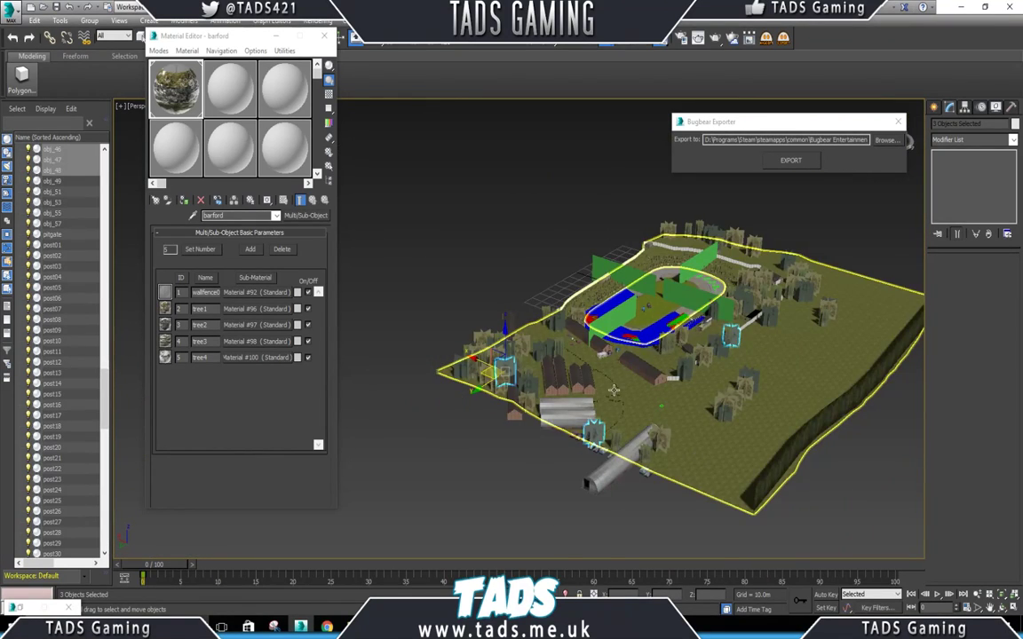
{"action": "scroll", "coordinate": [552, 350], "scroll_direction": "up", "scroll_amount": 2}
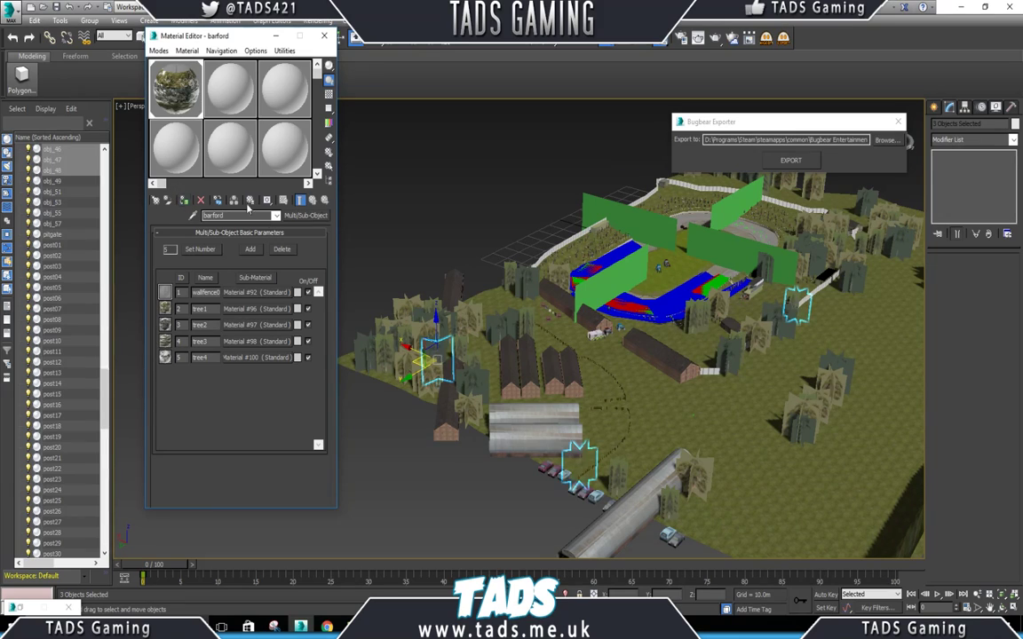
Add a Material modifier with Material ID 3 to the three selected grey trees.
{"action": "left_click", "coordinate": [972, 139]}
{"action": "scroll", "coordinate": [957, 547], "scroll_direction": "down", "scroll_amount": 1}
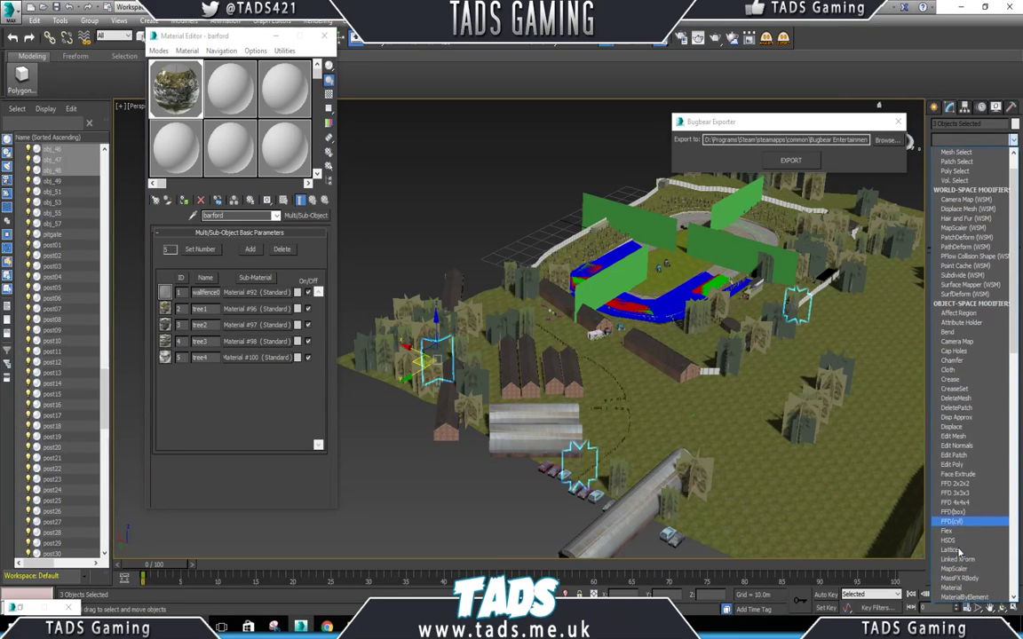
{"action": "left_click", "coordinate": [958, 589]}
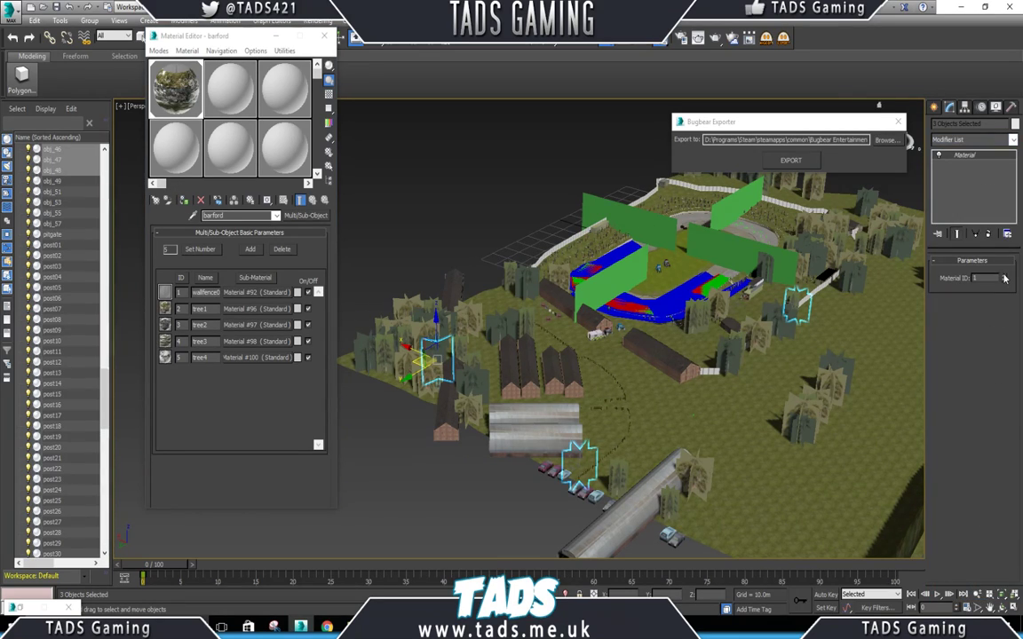
{"action": "left_click", "coordinate": [1004, 276]}
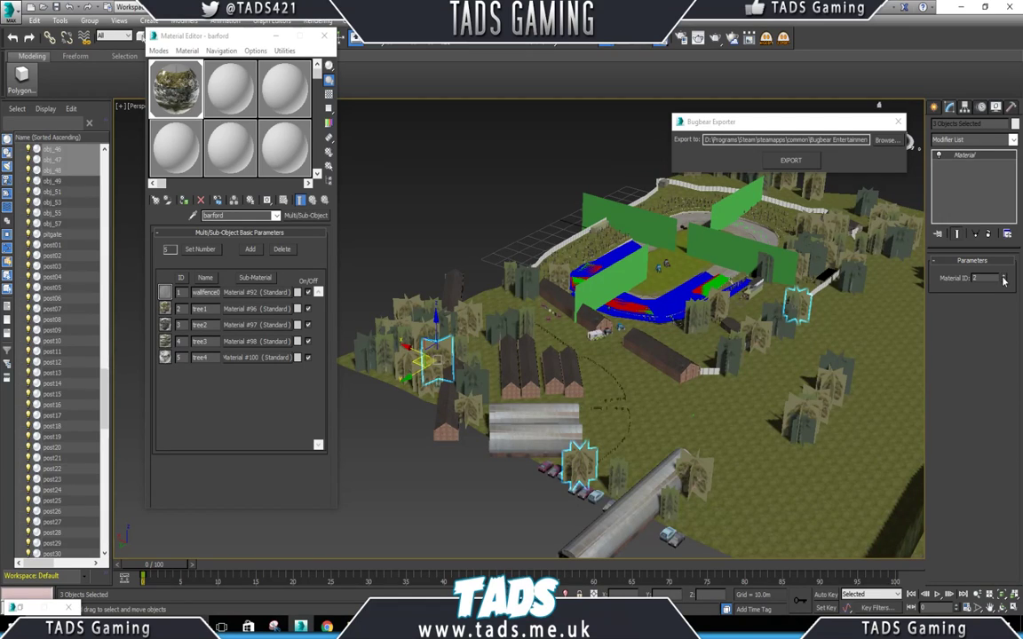
{"action": "left_click", "coordinate": [1004, 277]}
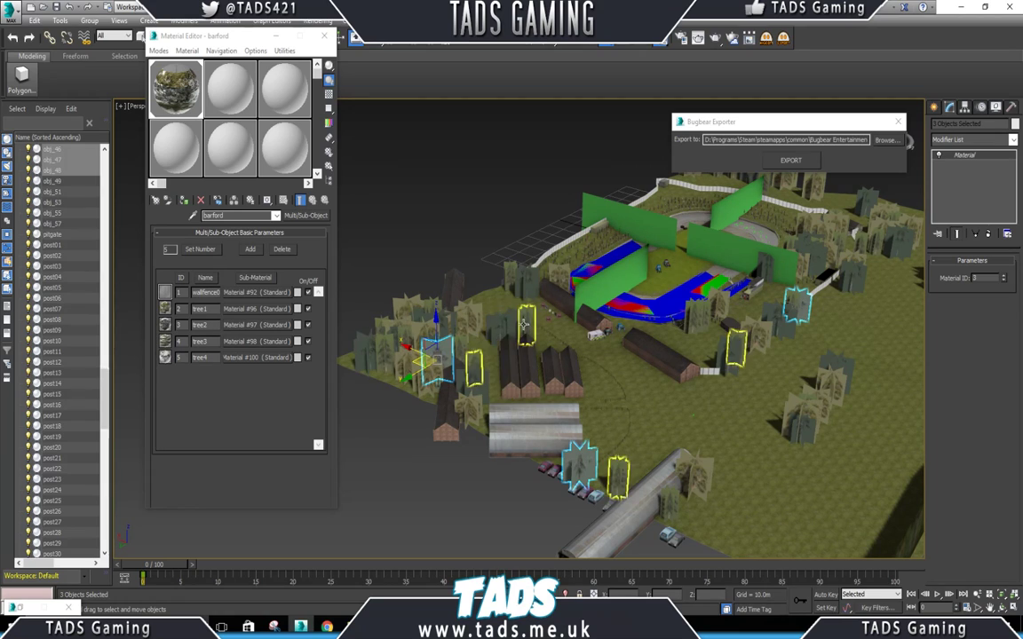
Select the narrow tree object obj_17 and add the matching trees obj_11 to obj_14 and obj_16 around the track and barns.
{"action": "left_click", "coordinate": [788, 463]}
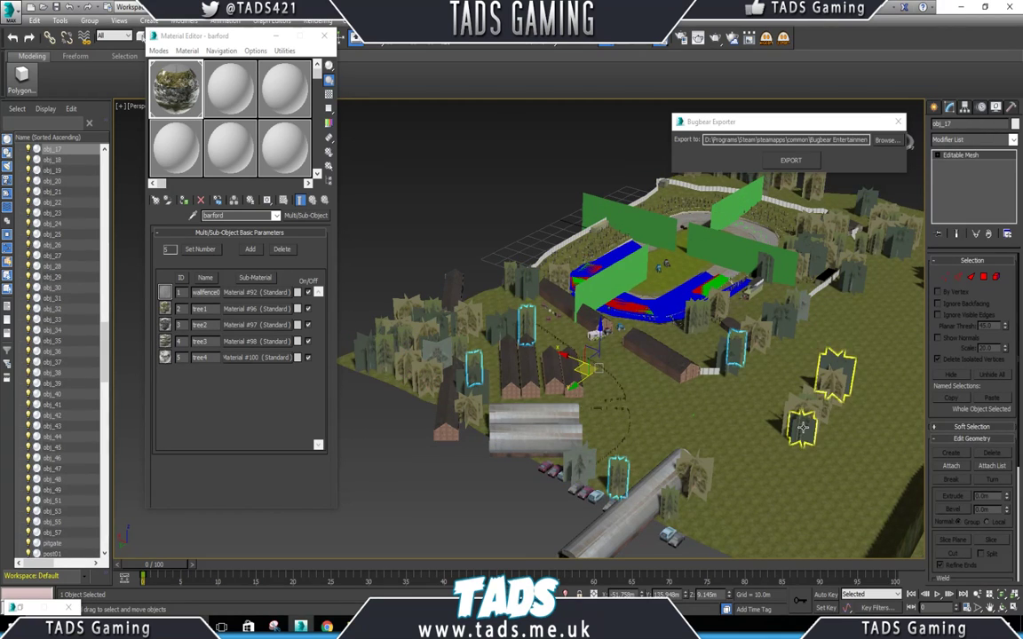
{"action": "scroll", "coordinate": [670, 320], "scroll_direction": "up", "scroll_amount": 5}
{"action": "left_click", "coordinate": [670, 319], "text": "ctrl"}
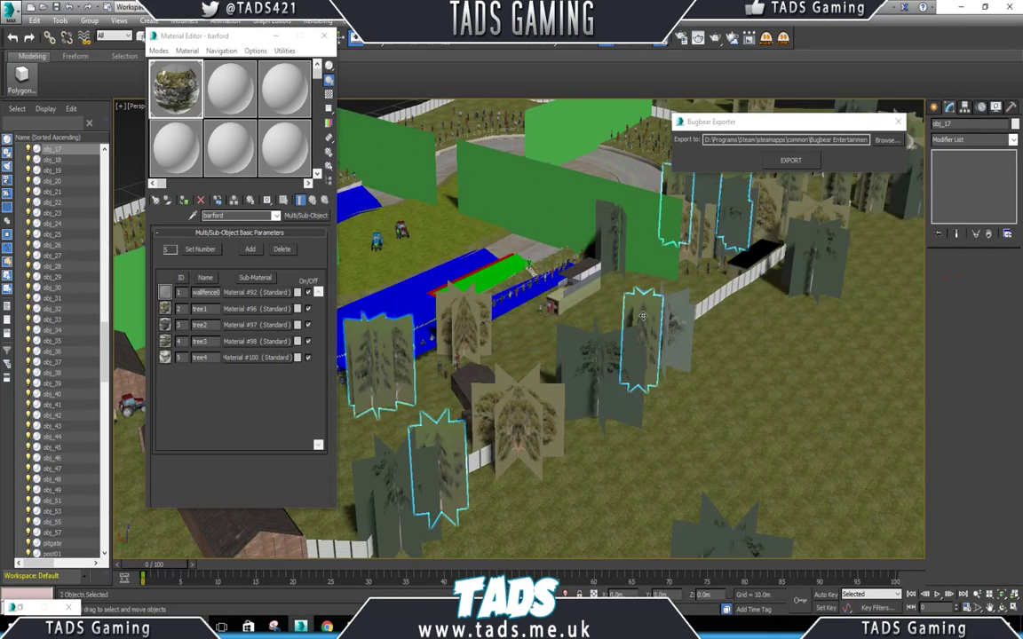
{"action": "scroll", "coordinate": [710, 275], "scroll_direction": "down", "scroll_amount": 3}
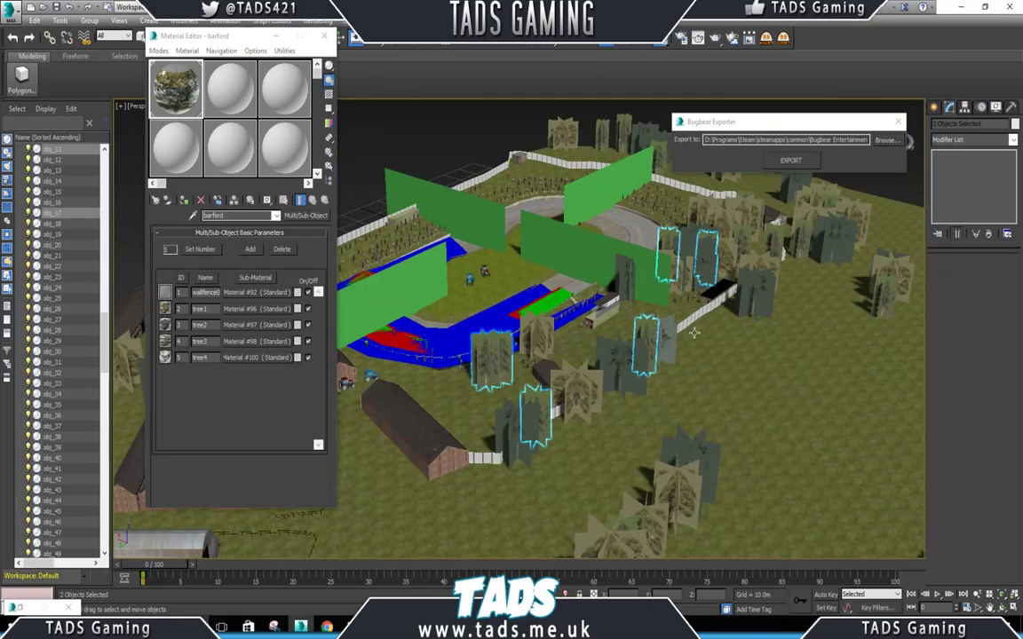
{"action": "left_click", "coordinate": [744, 232], "text": "ctrl"}
{"action": "left_click", "coordinate": [881, 293], "text": "ctrl"}
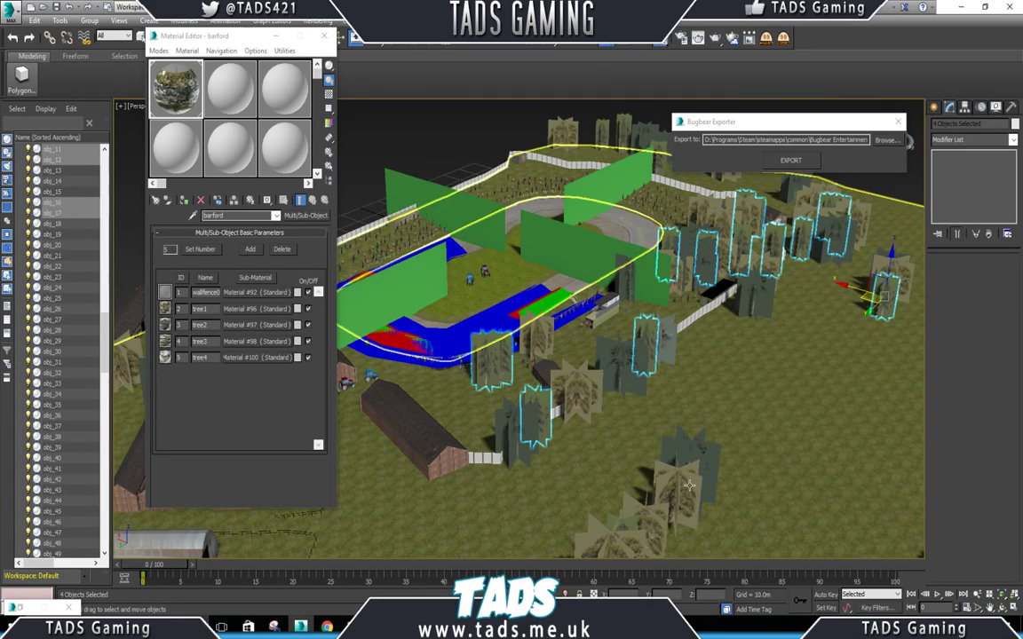
{"action": "left_click", "coordinate": [627, 524], "text": "ctrl"}
{"action": "scroll", "coordinate": [788, 326], "scroll_direction": "down", "scroll_amount": 3}
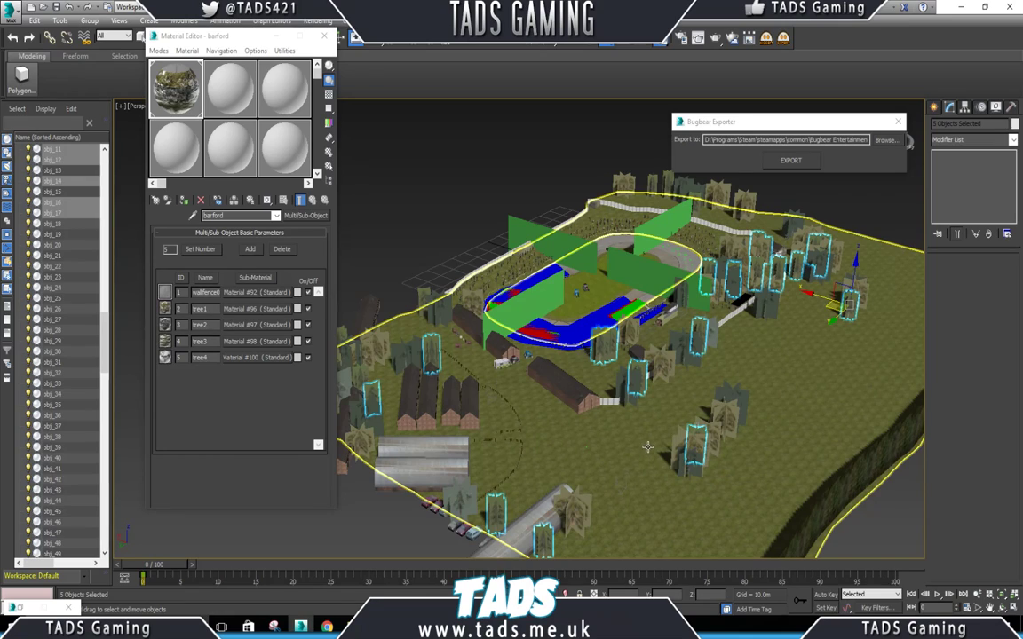
{"action": "middle_click_drag", "start_coordinate": [647, 447], "coordinate": [568, 412], "text": "alt"}
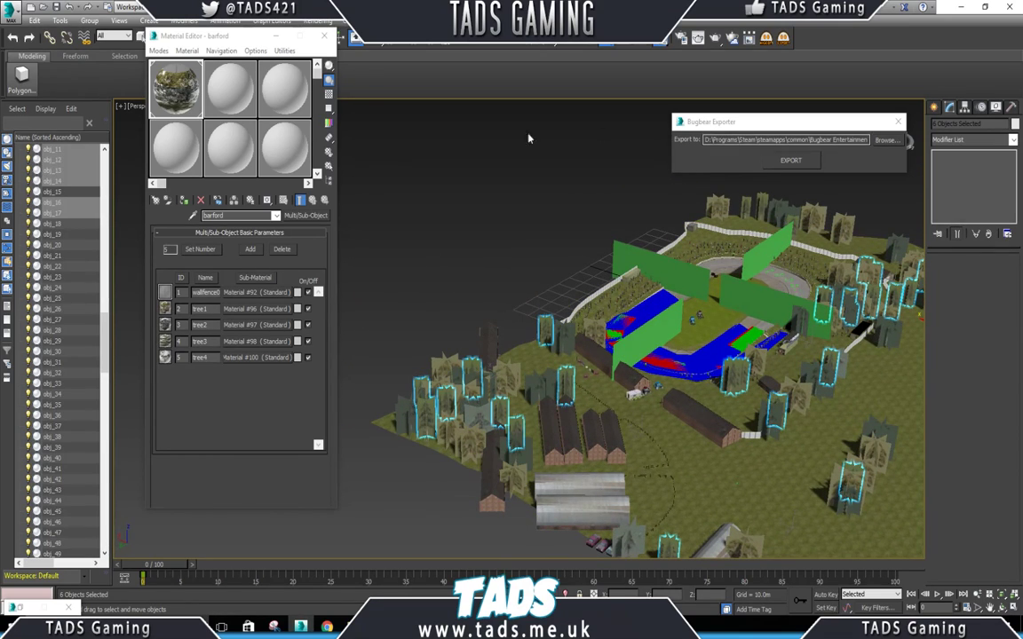
Assign the barford material to the selected narrow trees and add a Material modifier with Material ID 2.
{"action": "left_click", "coordinate": [184, 201]}
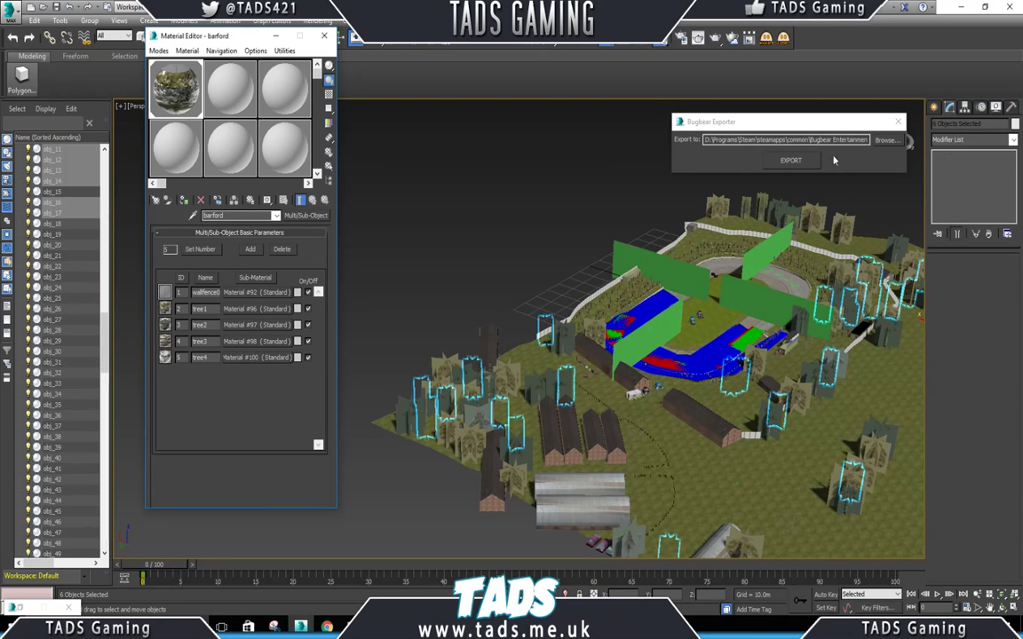
{"action": "left_click", "coordinate": [1012, 141]}
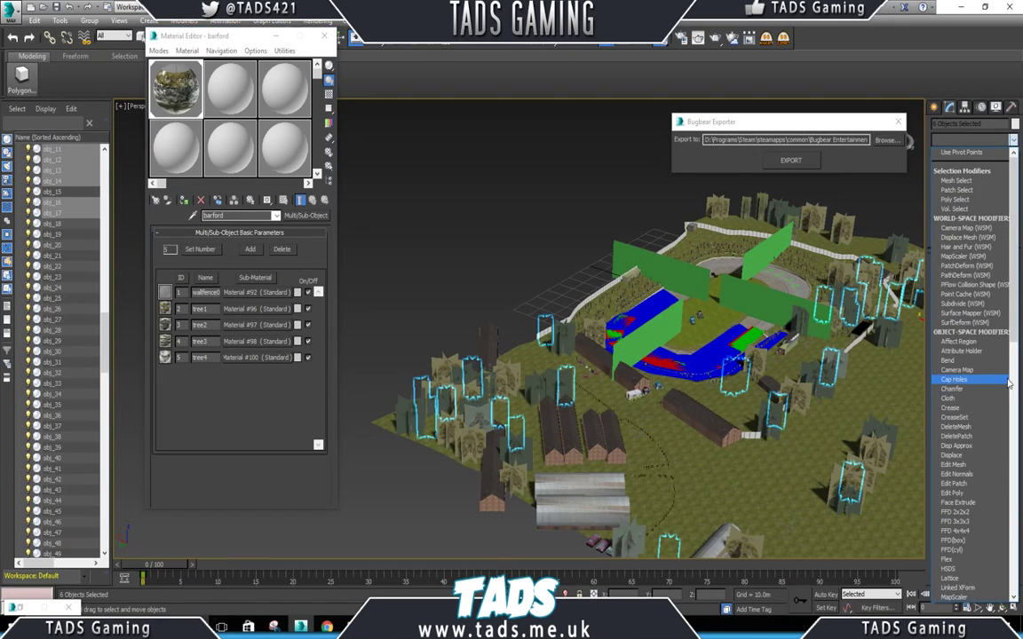
{"action": "scroll", "coordinate": [980, 551], "scroll_direction": "down", "scroll_amount": 1}
{"action": "left_click", "coordinate": [952, 588]}
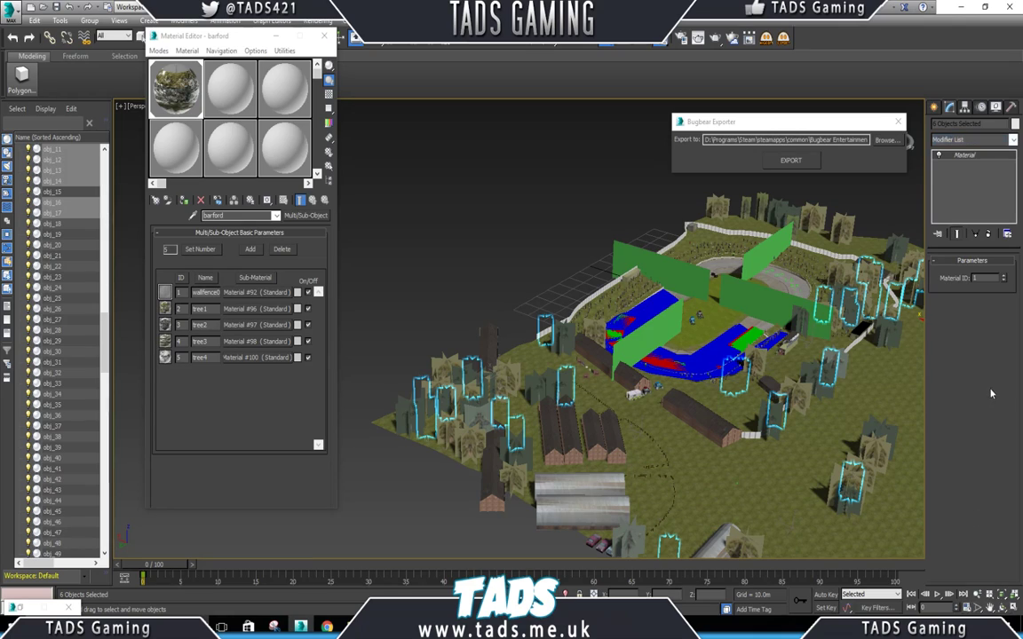
{"action": "left_click", "coordinate": [1004, 278]}
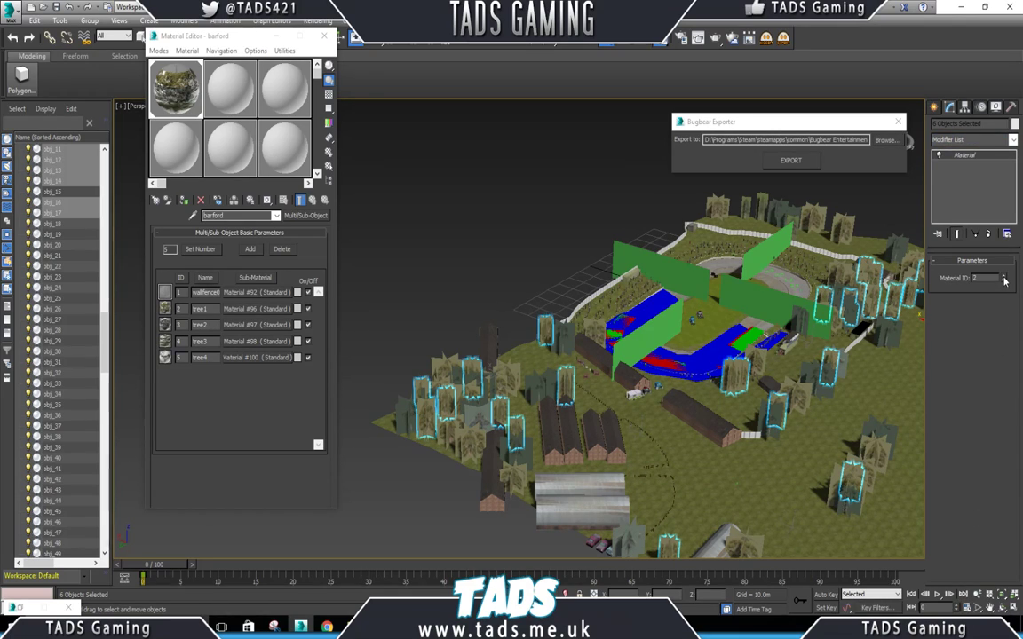
{"action": "left_click", "coordinate": [490, 254]}
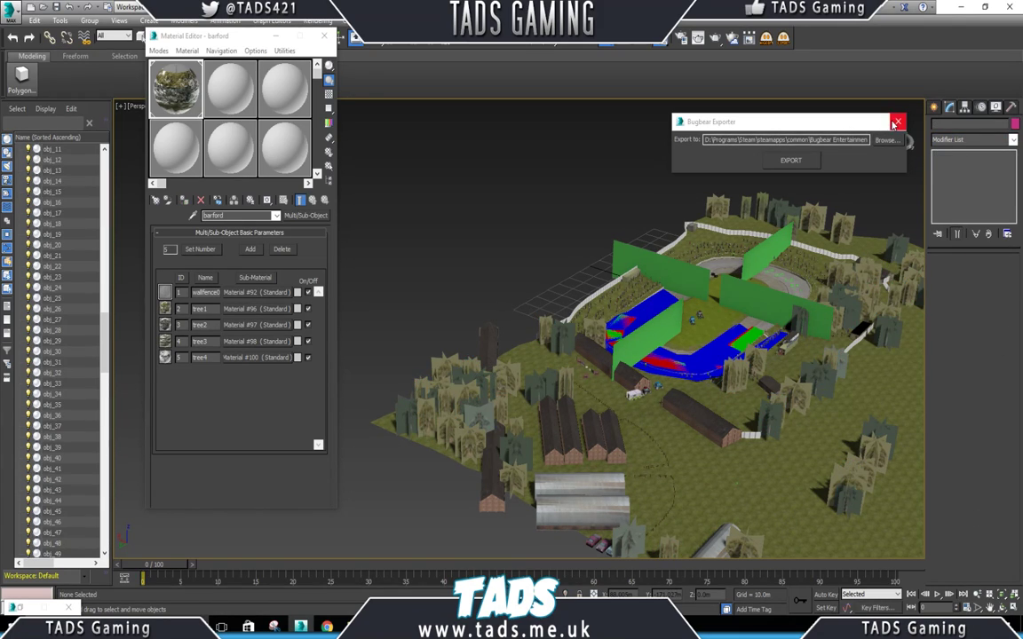
Close the Bugbear Exporter and copy the tree1 sub-material's diffuse map gum_tree_001_c5.tga into its Opacity slot as a copy.
{"action": "left_click", "coordinate": [896, 122]}
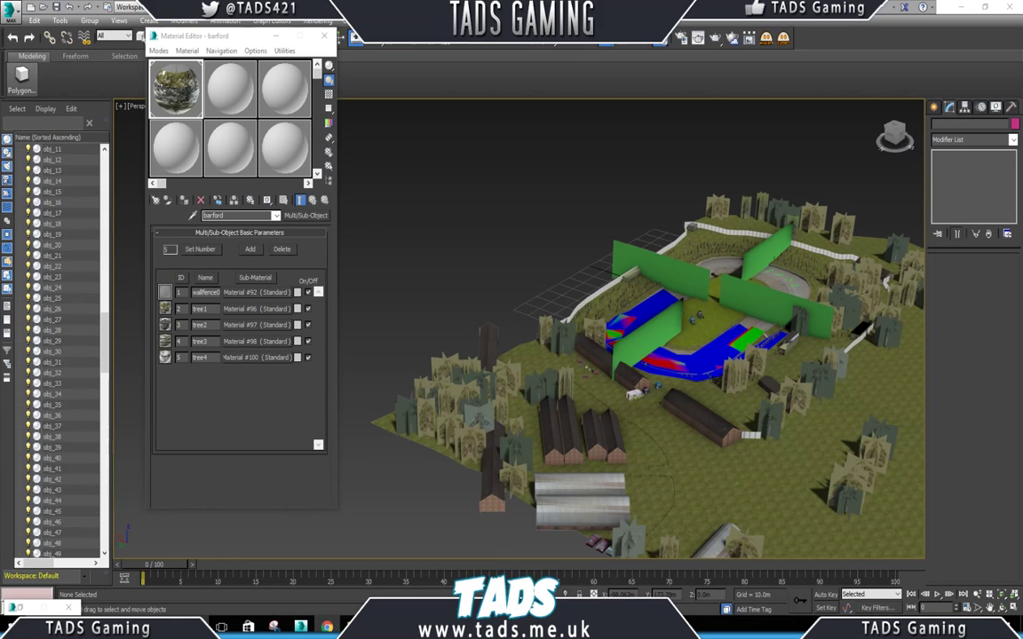
{"action": "left_click", "coordinate": [468, 421]}
{"action": "left_click", "coordinate": [238, 309]}
{"action": "left_click", "coordinate": [233, 422]}
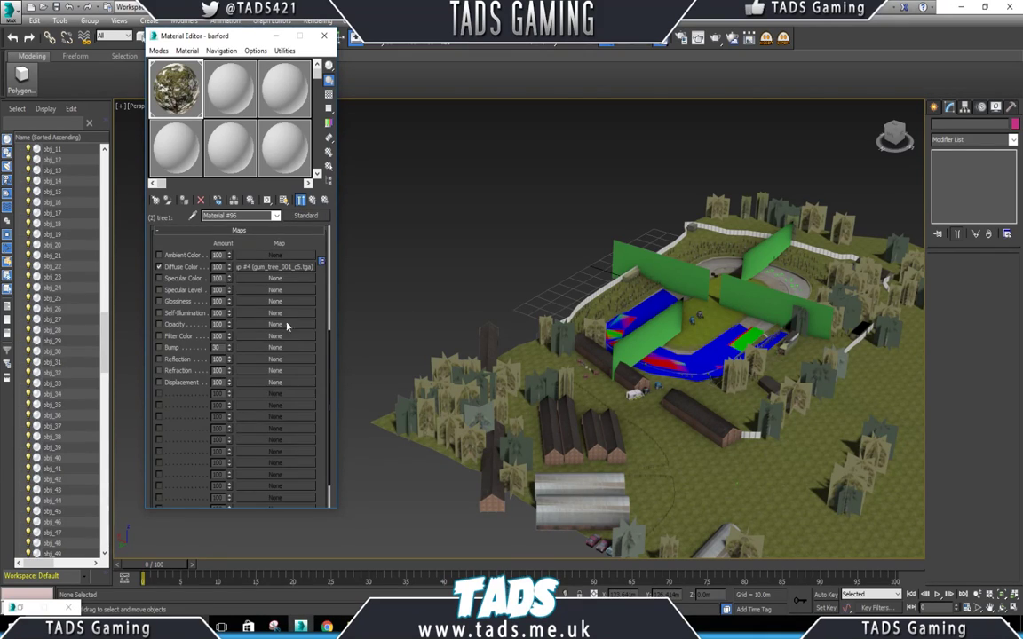
{"action": "right_click", "coordinate": [286, 267]}
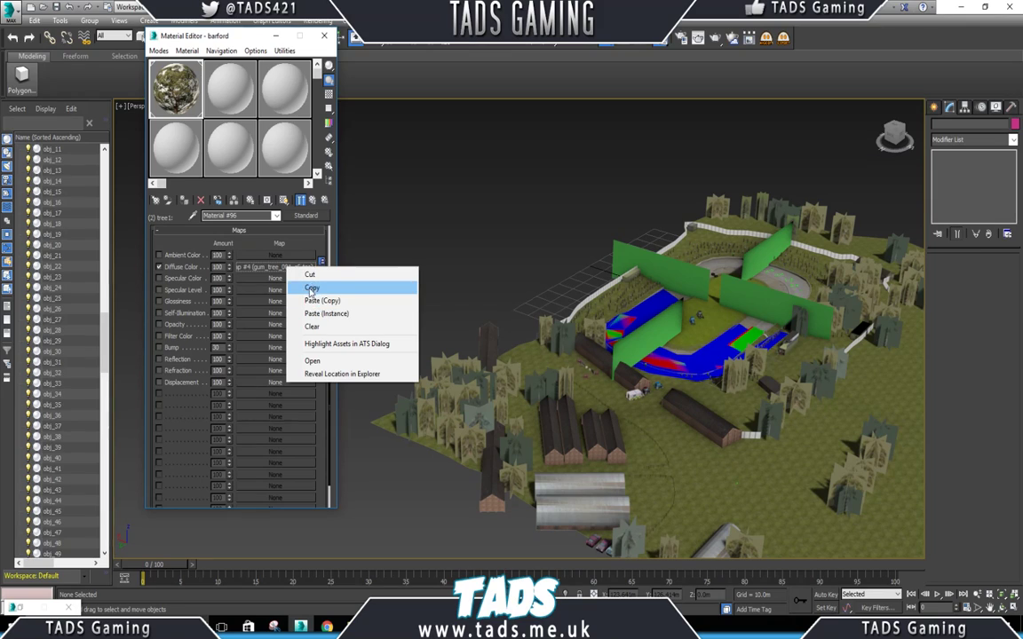
{"action": "left_click", "coordinate": [308, 288]}
{"action": "right_click", "coordinate": [273, 326]}
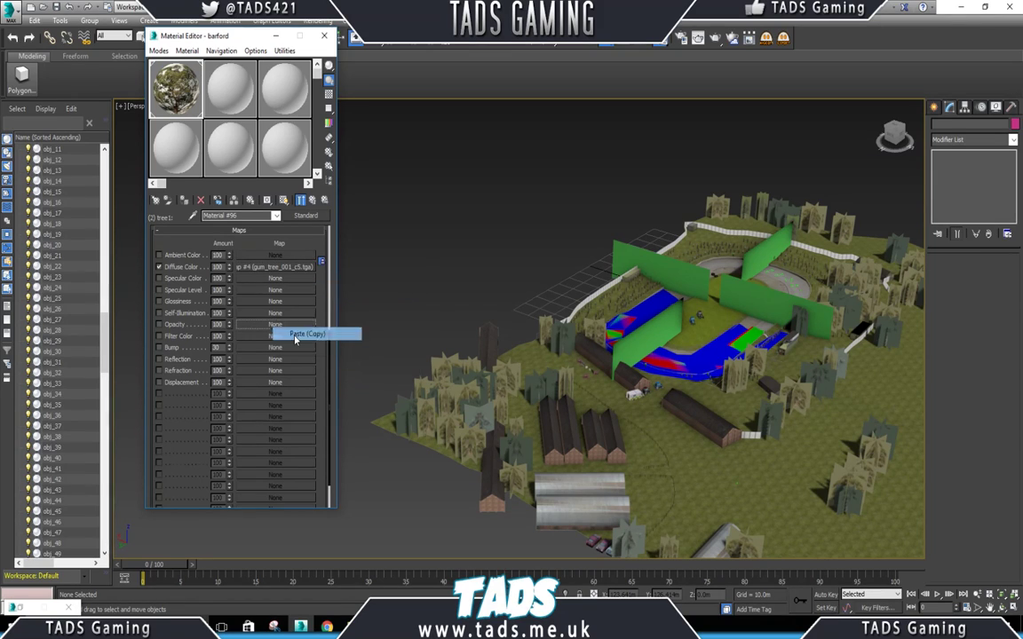
{"action": "left_click", "coordinate": [297, 334]}
{"action": "left_click", "coordinate": [312, 200]}
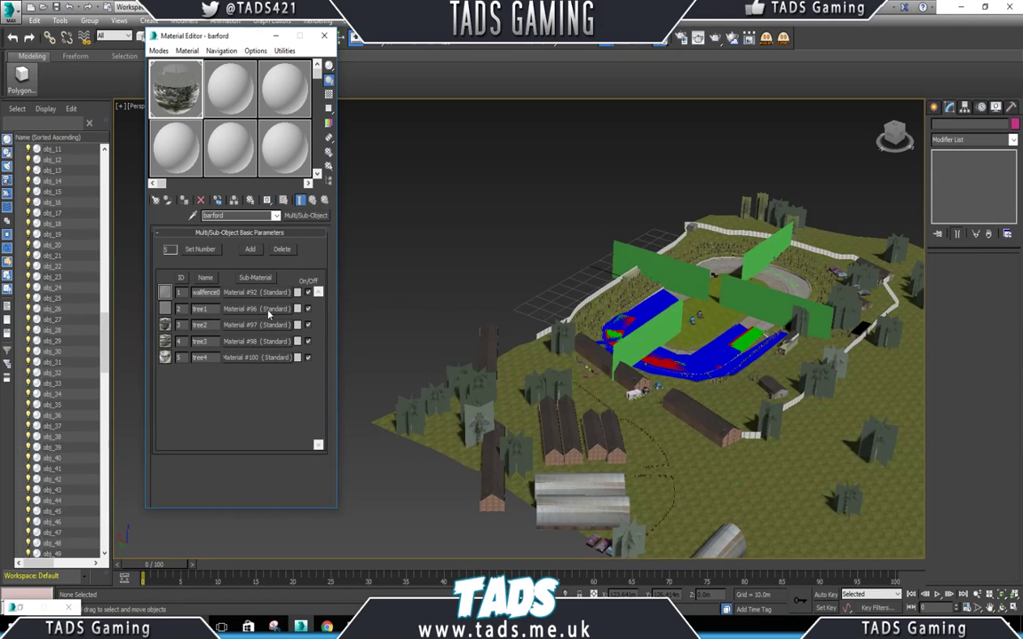
Copy the tree2 sub-material's diffuse map gum_tree_002_c5.tga into its Opacity slot as a copy.
{"action": "left_click", "coordinate": [252, 324]}
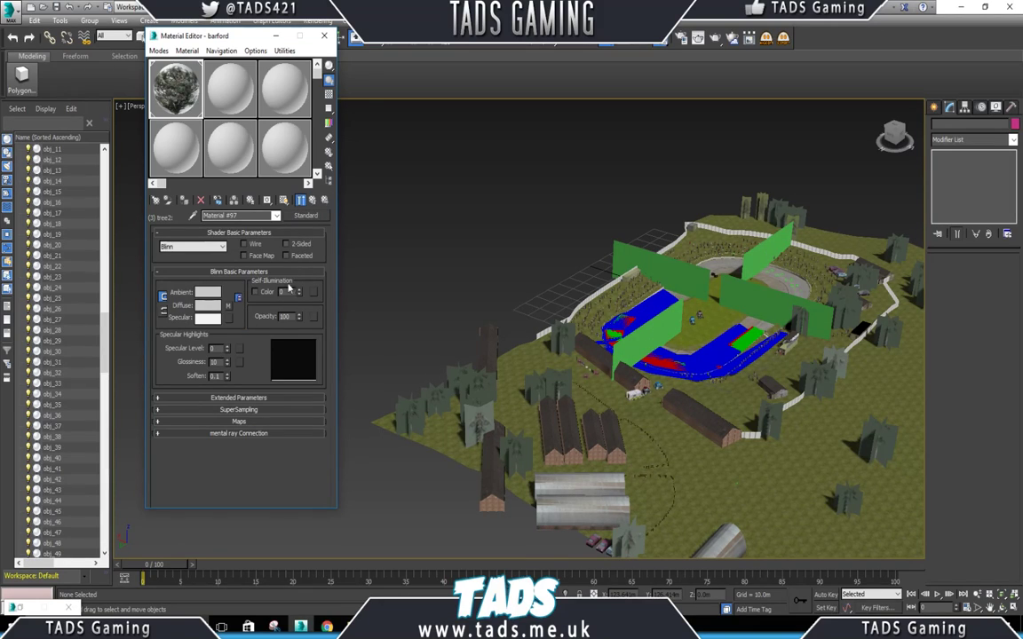
{"action": "left_click", "coordinate": [240, 421]}
{"action": "right_click", "coordinate": [291, 268]}
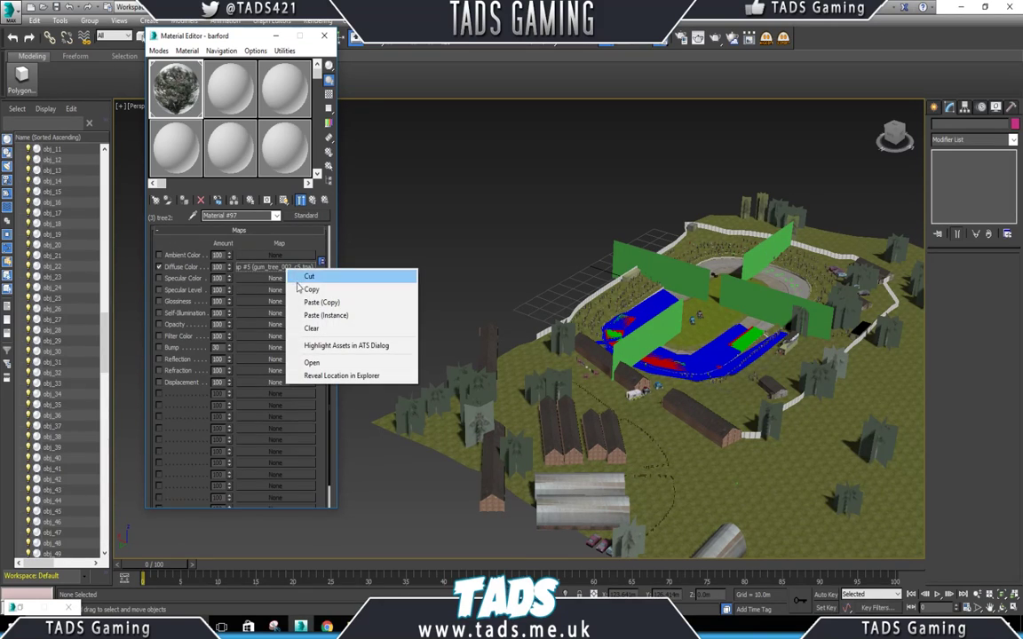
{"action": "left_click", "coordinate": [302, 290]}
{"action": "right_click", "coordinate": [262, 326]}
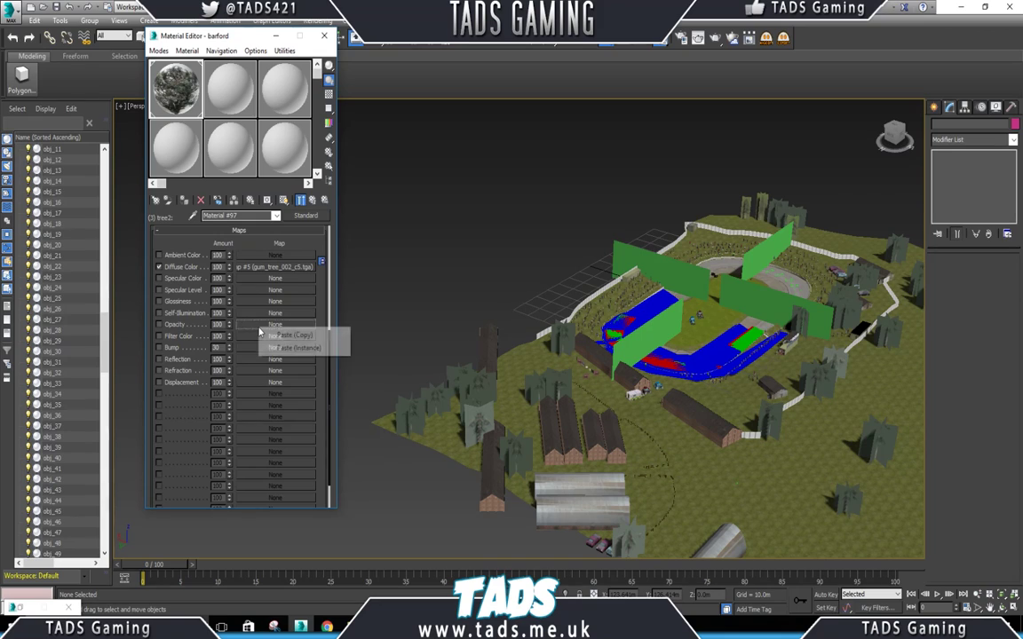
{"action": "left_click", "coordinate": [290, 335]}
{"action": "left_click", "coordinate": [313, 201]}
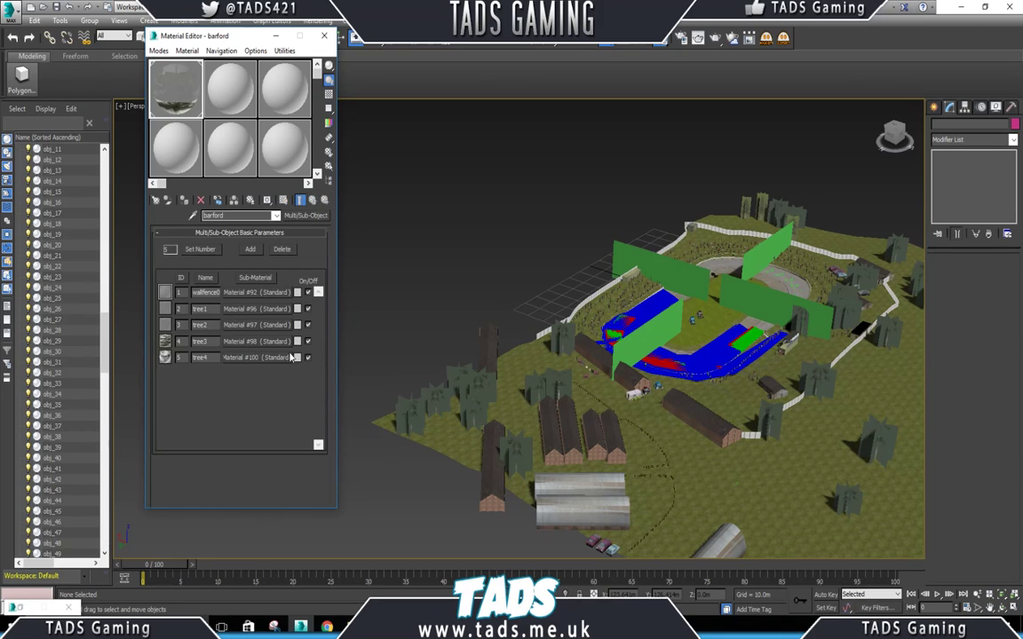
Copy the tree3 sub-material's diffuse map gum_tree_003_c5.tga into its Opacity slot as a copy.
{"action": "left_click", "coordinate": [257, 342]}
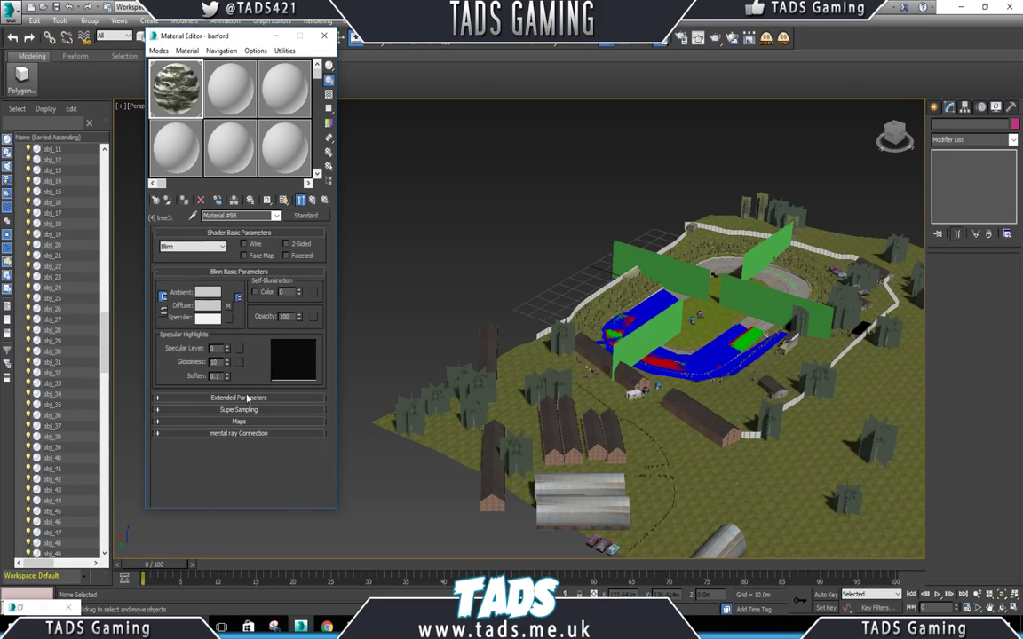
{"action": "left_click", "coordinate": [239, 422]}
{"action": "right_click", "coordinate": [276, 267]}
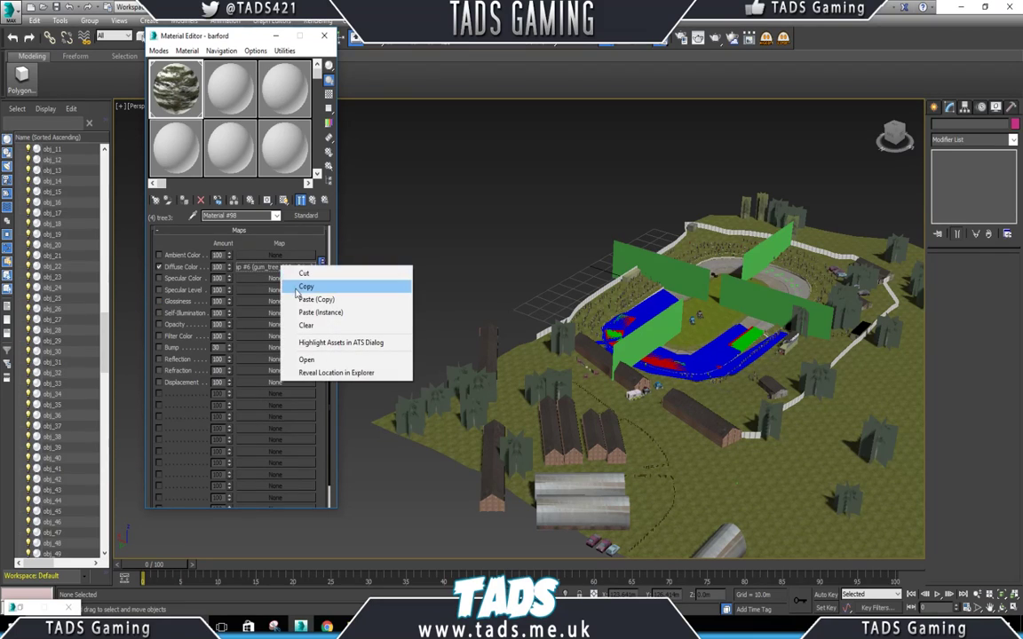
{"action": "left_click", "coordinate": [302, 286]}
{"action": "right_click", "coordinate": [263, 325]}
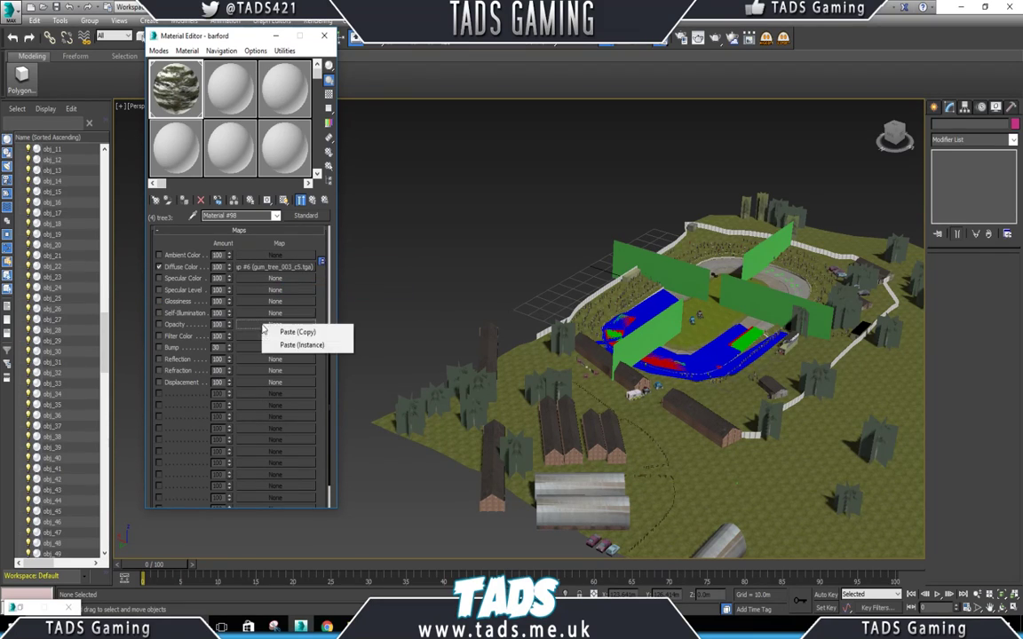
{"action": "left_click", "coordinate": [292, 333]}
{"action": "left_click", "coordinate": [312, 201]}
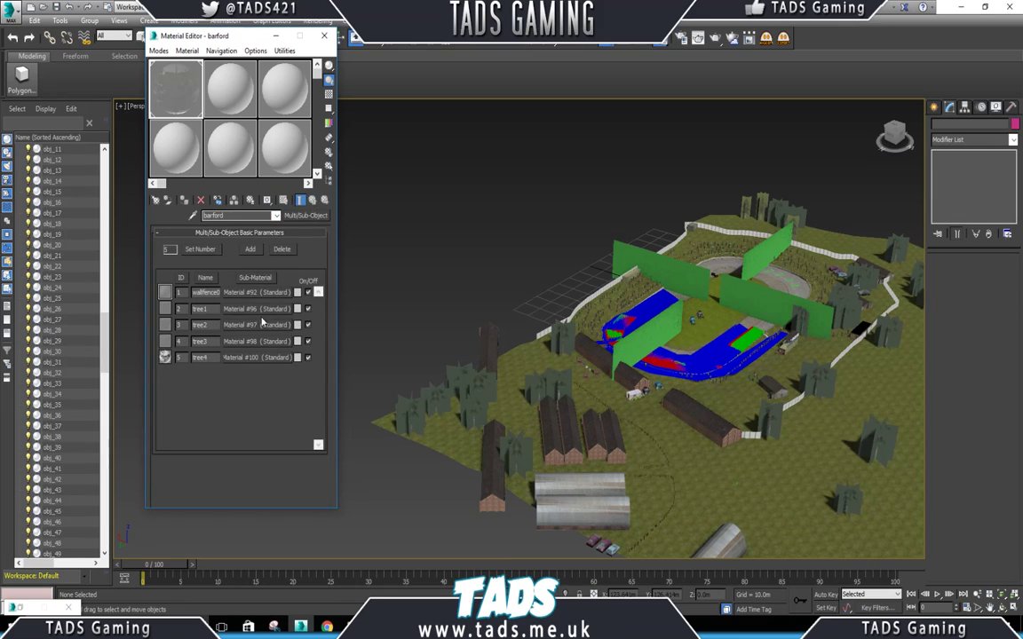
Copy the tree4 sub-material's diffuse map gum_tree_004_c5.tga into its Opacity slot as a copy.
{"action": "left_click", "coordinate": [231, 324]}
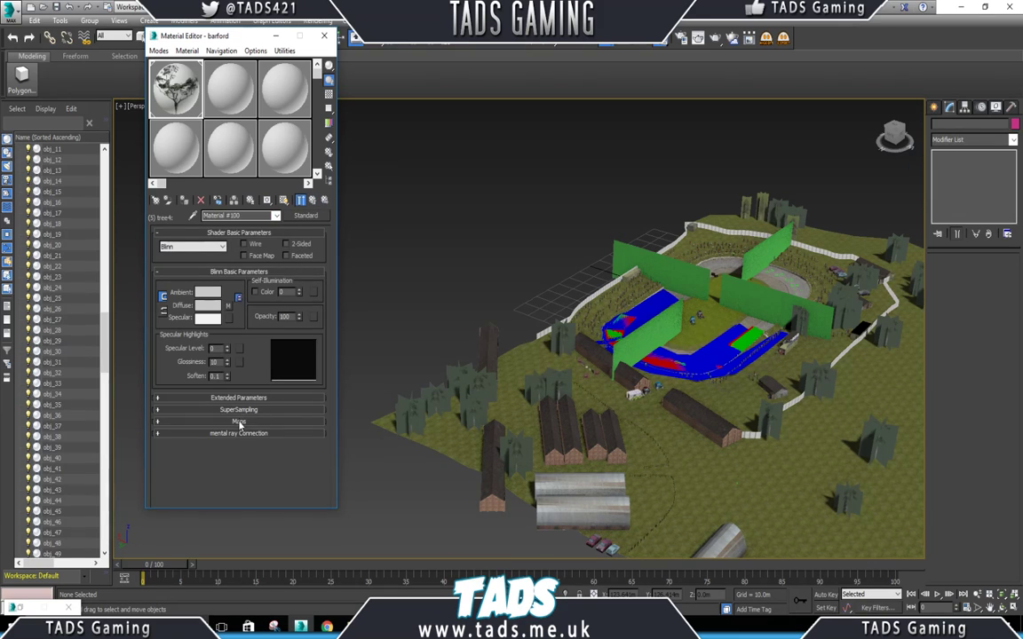
{"action": "left_click", "coordinate": [239, 422]}
{"action": "right_click", "coordinate": [296, 267]}
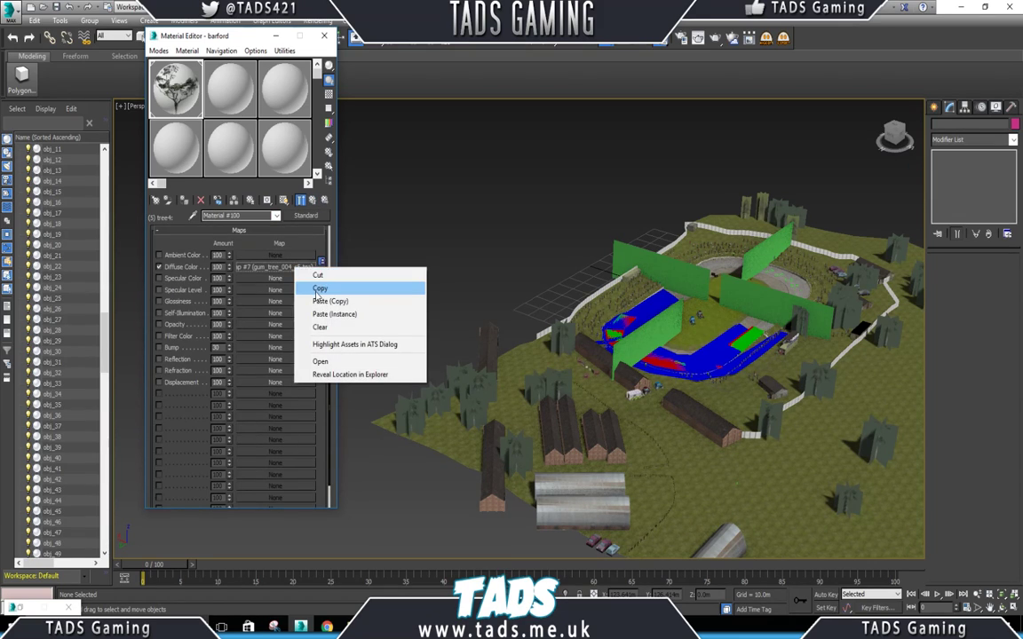
{"action": "left_click", "coordinate": [318, 288]}
{"action": "right_click", "coordinate": [248, 328]}
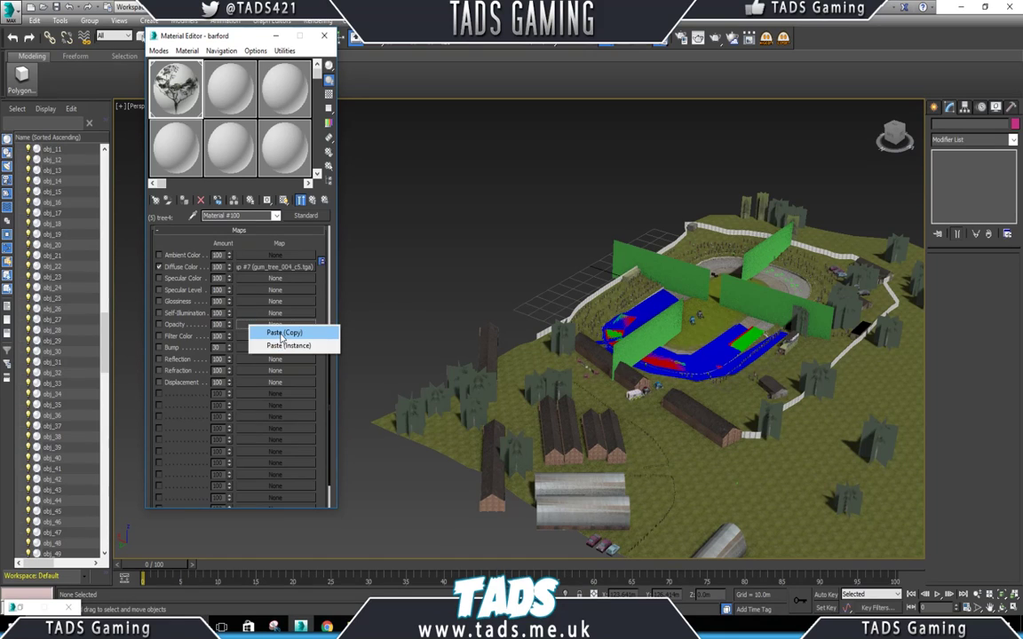
{"action": "left_click", "coordinate": [286, 333]}
{"action": "left_click", "coordinate": [314, 201]}
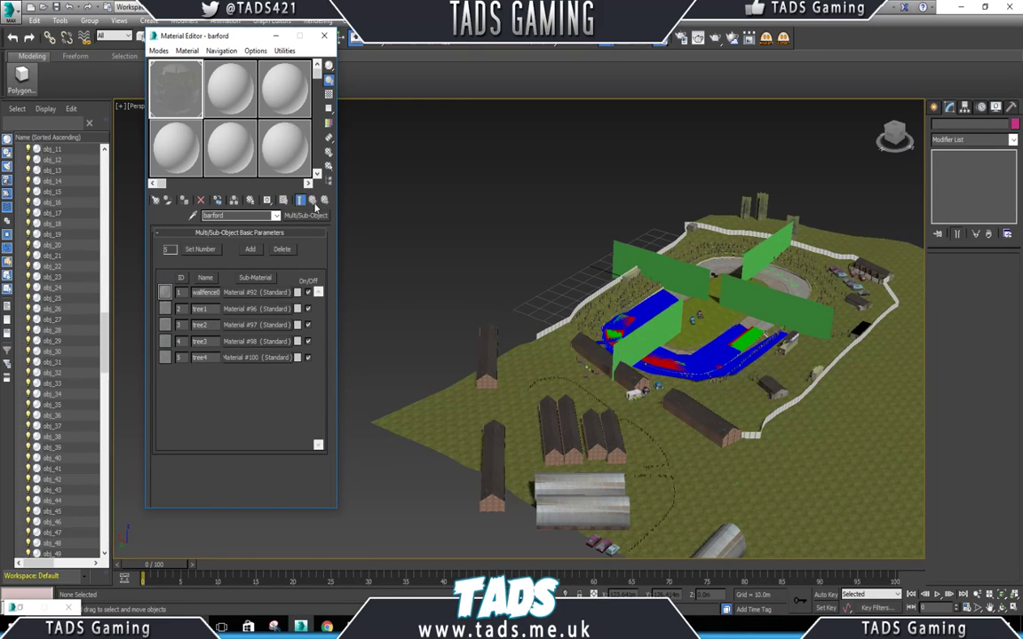
Minimize the Material Editor and export the track to the preset game folder with the Bugbear Exporter.
{"action": "left_click", "coordinate": [404, 273]}
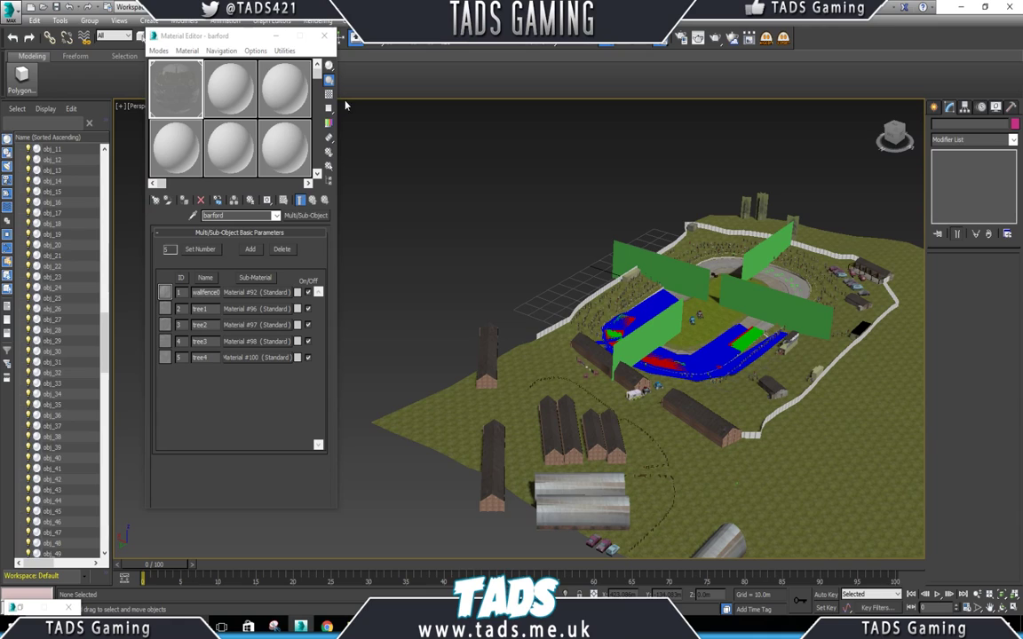
{"action": "left_click", "coordinate": [277, 39]}
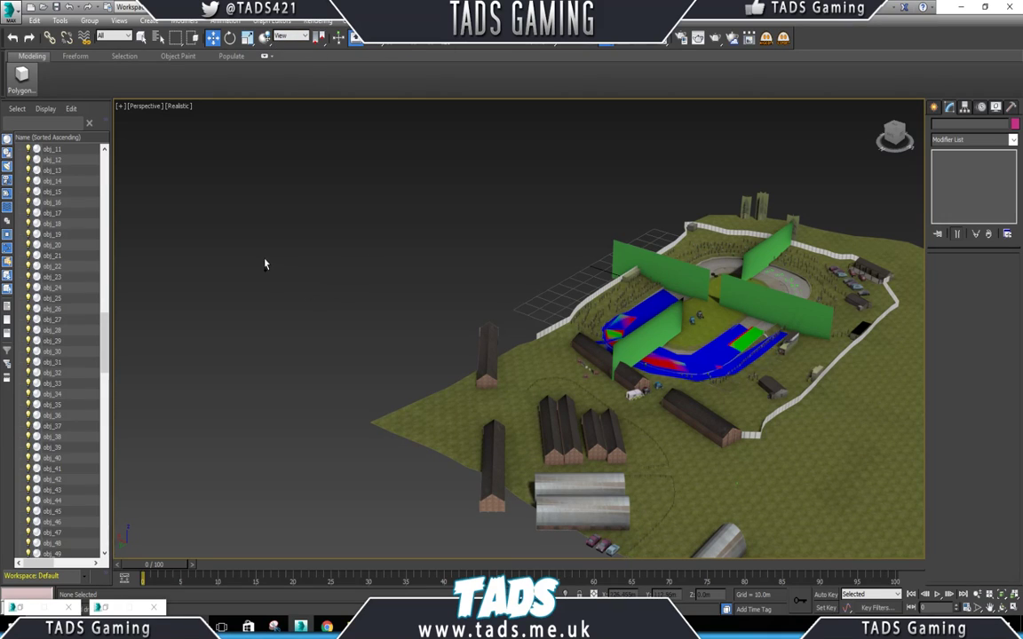
{"action": "scroll", "coordinate": [196, 267], "scroll_direction": "down", "scroll_amount": 5}
{"action": "scroll", "coordinate": [205, 284], "scroll_direction": "up", "scroll_amount": 7}
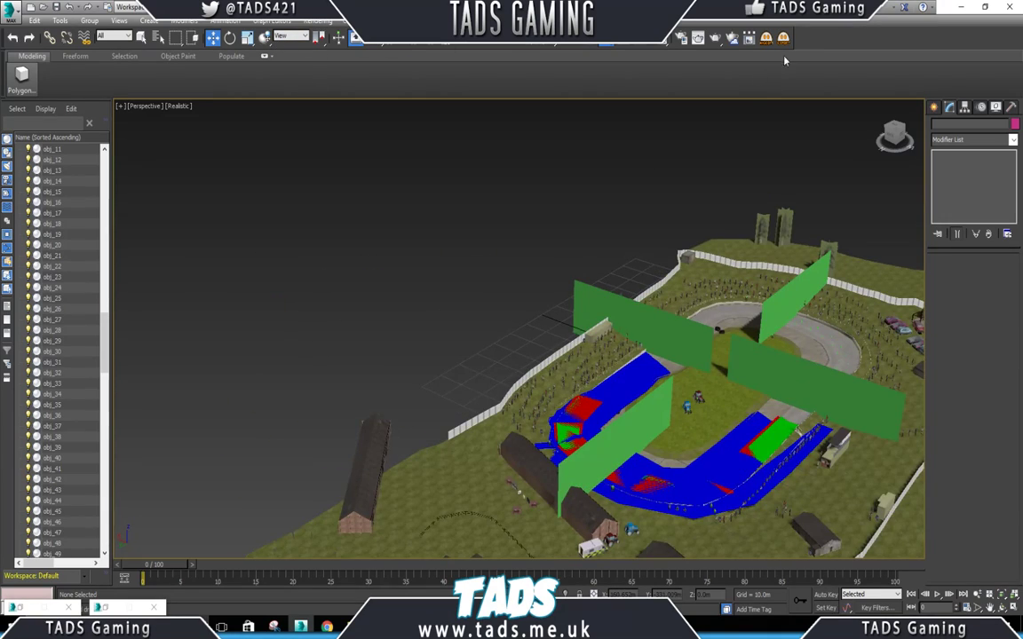
{"action": "left_click", "coordinate": [713, 39]}
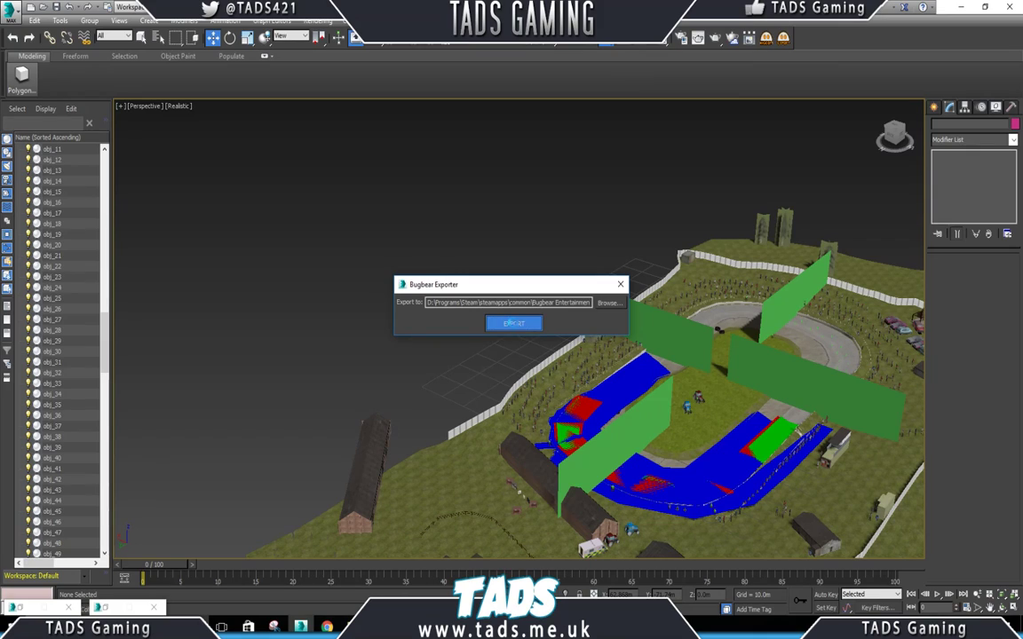
{"action": "left_click", "coordinate": [513, 323]}
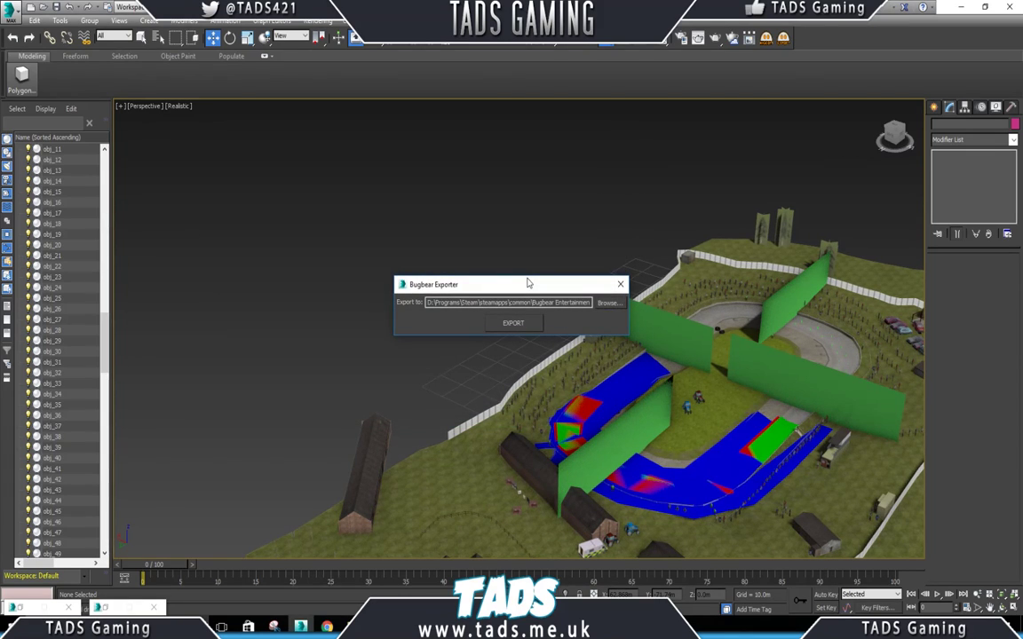
Switch to the desktop, launch Wreckfest and start a race on the Barford track to examine how the trees render.
{"action": "left_click", "coordinate": [962, 9]}
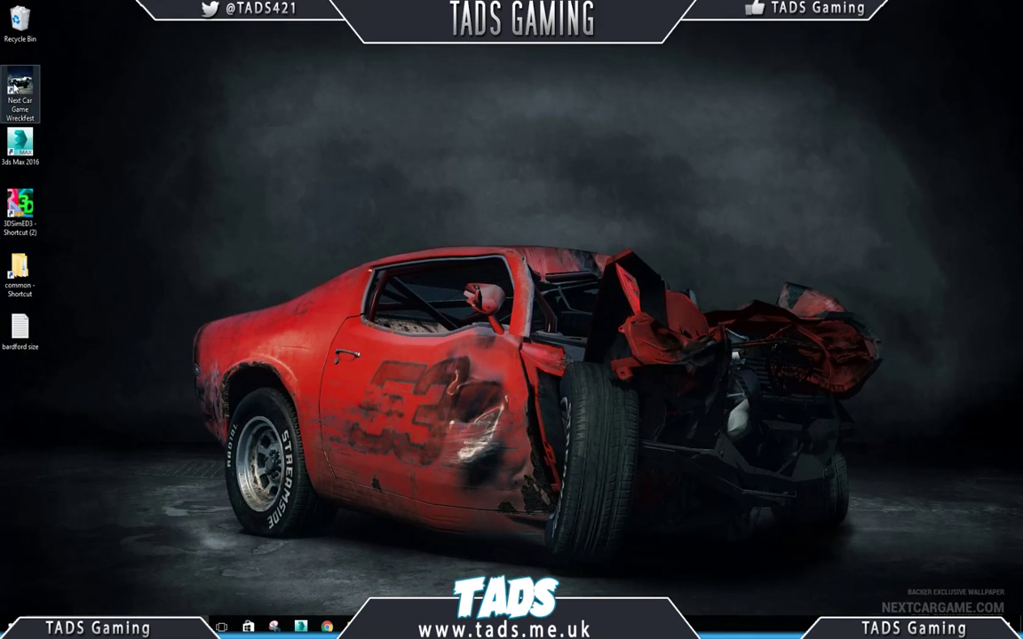
{"action": "double_click", "coordinate": [23, 82]}
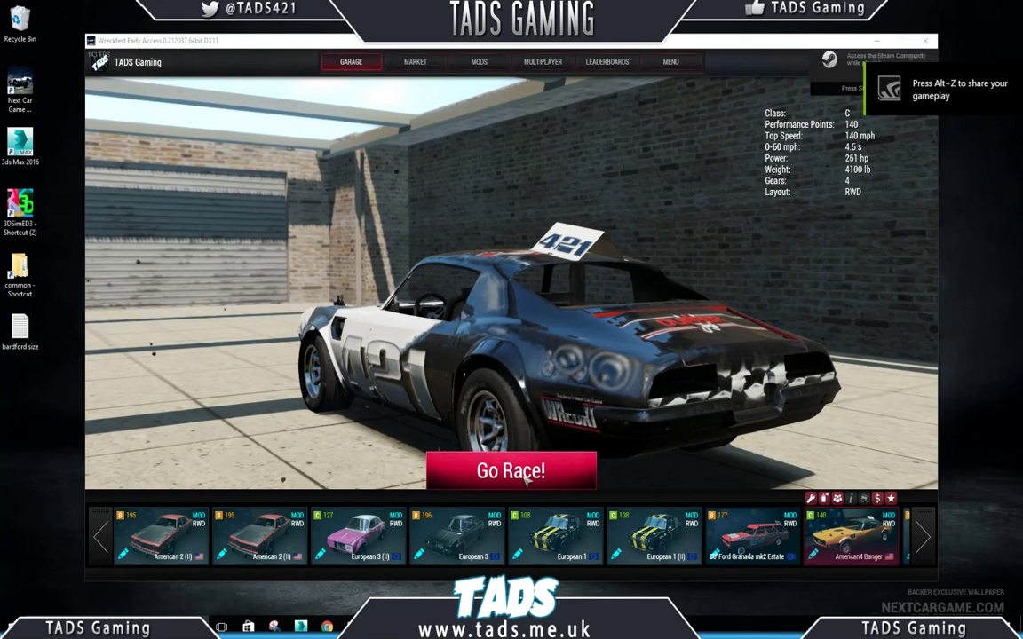
{"action": "left_click", "coordinate": [536, 475]}
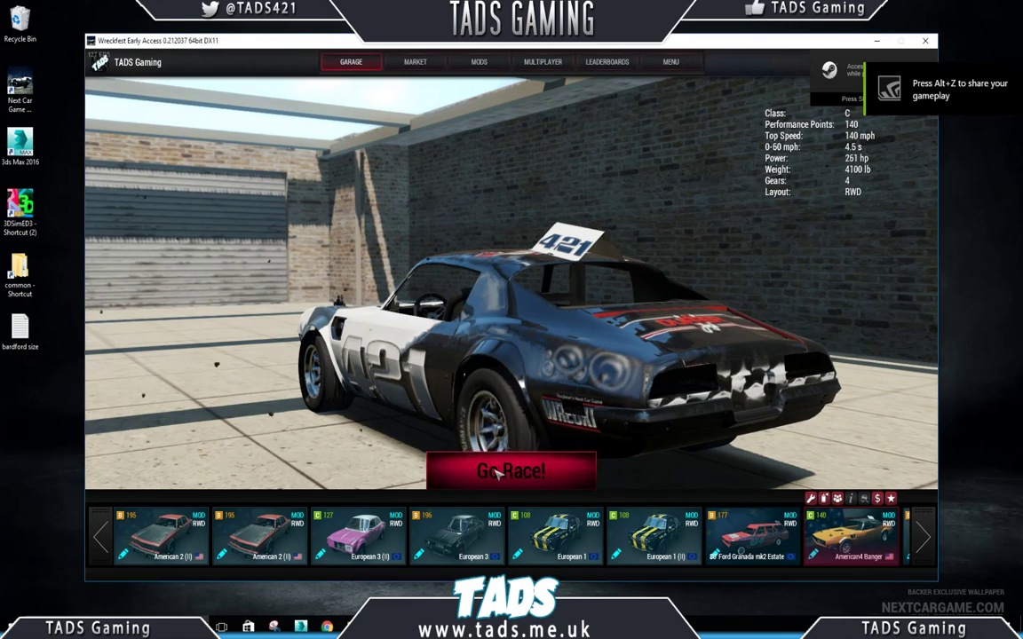
{"action": "left_click", "coordinate": [514, 331]}
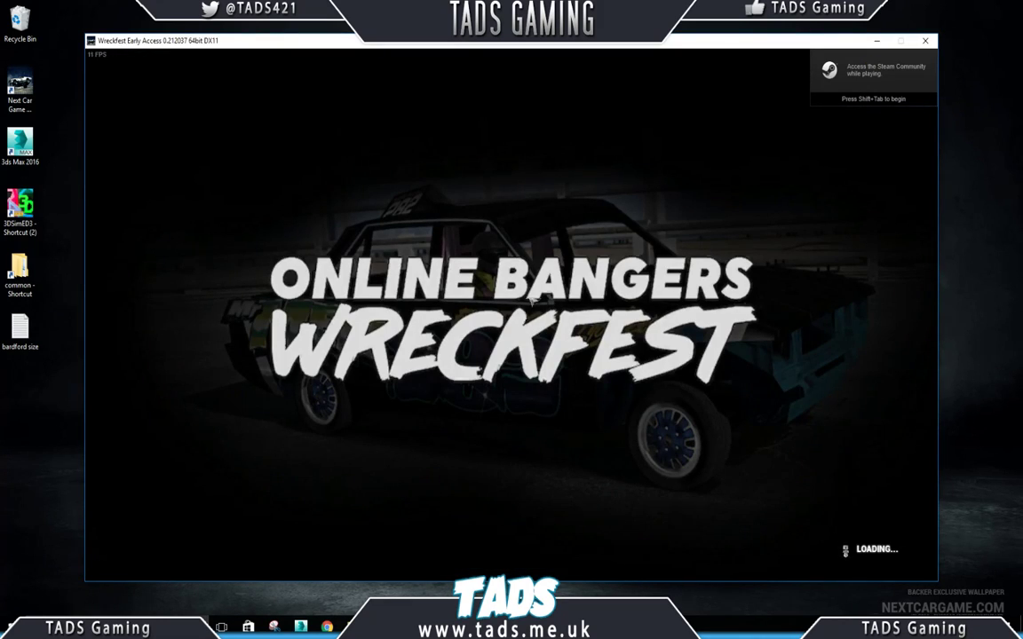
{"action": "key", "text": "Return"}
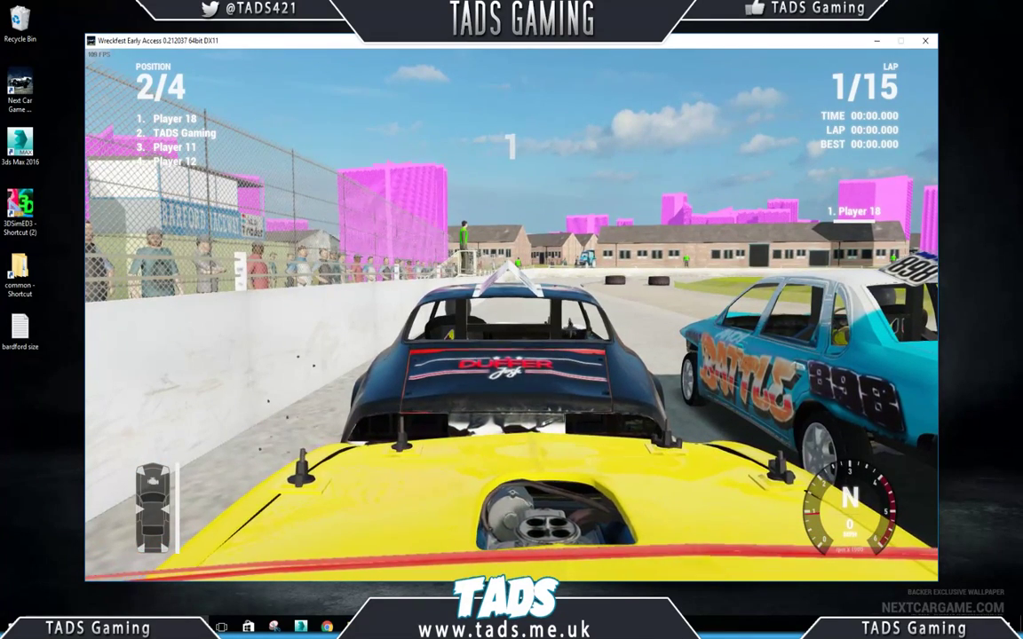
{"action": "key", "text": "Up"}
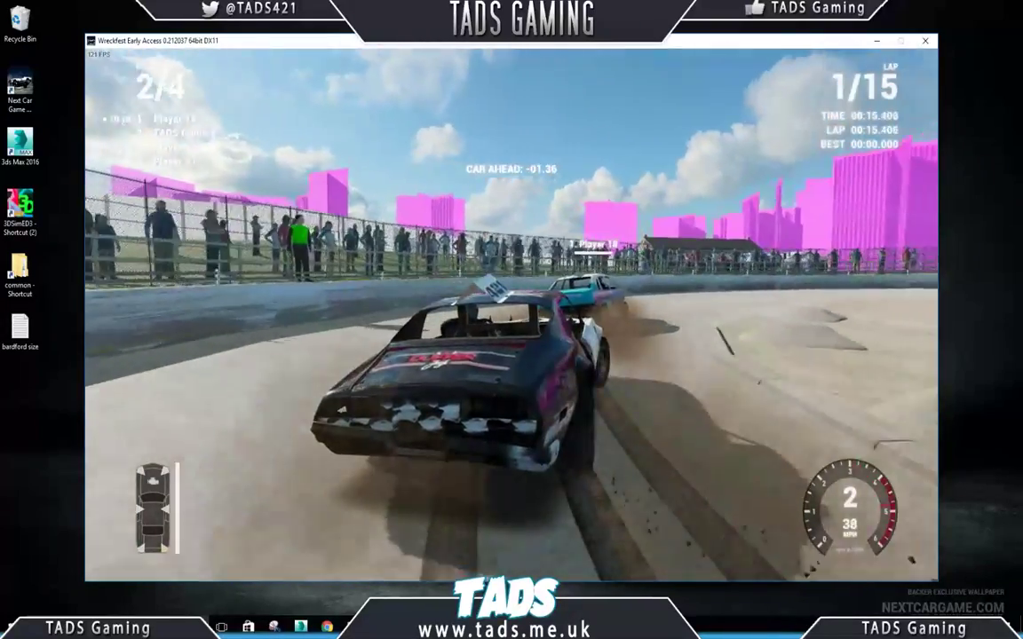
Leave the race, close Wreckfest and open the barford track's textures folder by way of its png subfolder.
{"action": "key", "text": "Escape"}
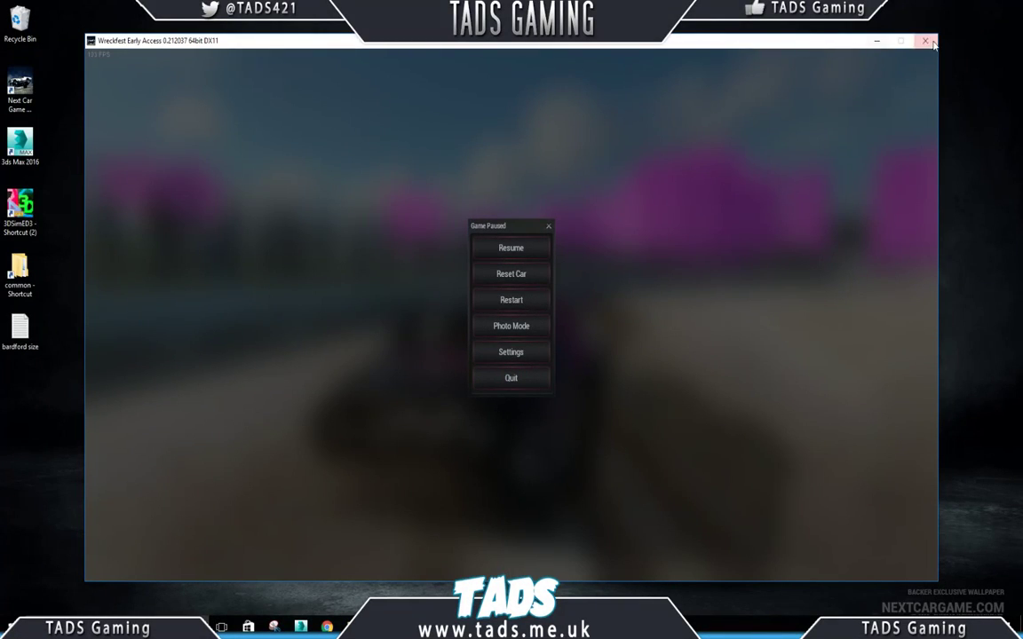
{"action": "left_click", "coordinate": [379, 626]}
{"action": "right_click", "coordinate": [353, 627]}
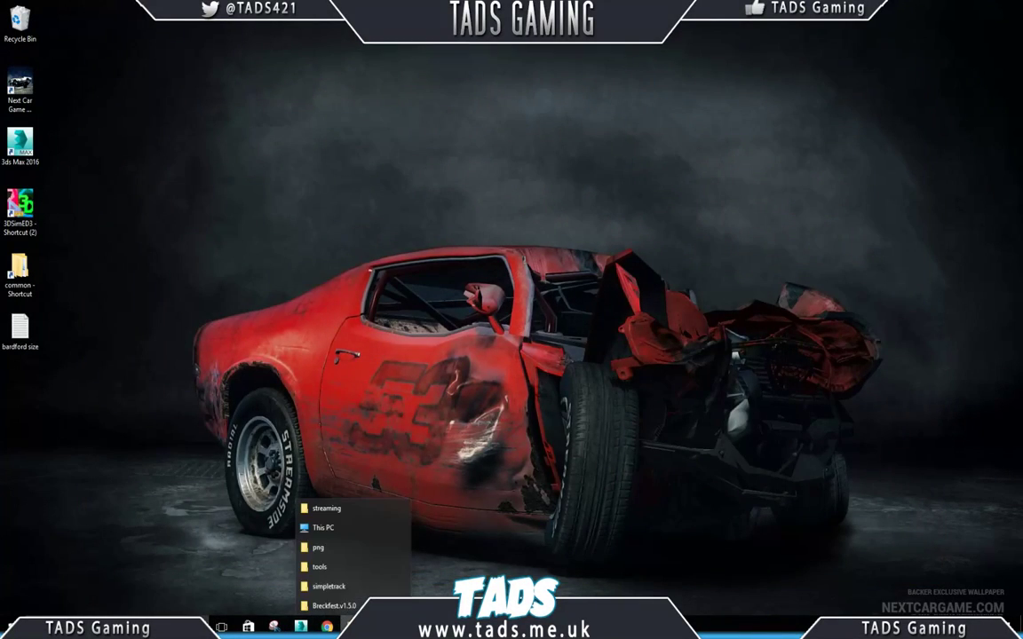
{"action": "left_click", "coordinate": [329, 542]}
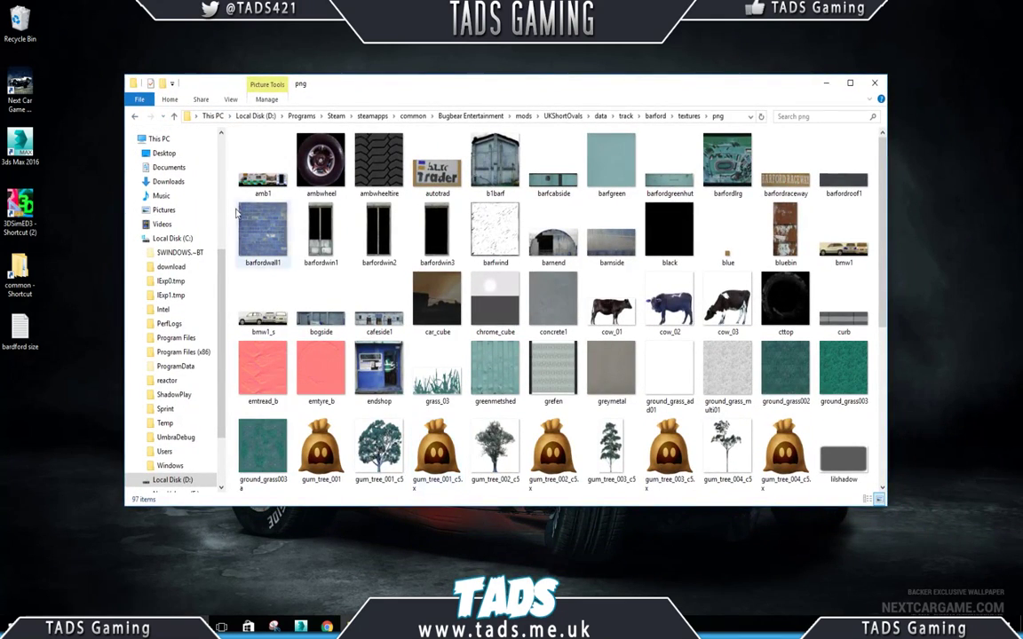
{"action": "left_click", "coordinate": [134, 116]}
Rename the BMAP files gum_tree_001_c5.x and gum_tree_002_c5.x as gum_tree_001_c5 and gum_tree_002_c5.
{"action": "scroll", "coordinate": [376, 369], "scroll_direction": "down", "scroll_amount": 10}
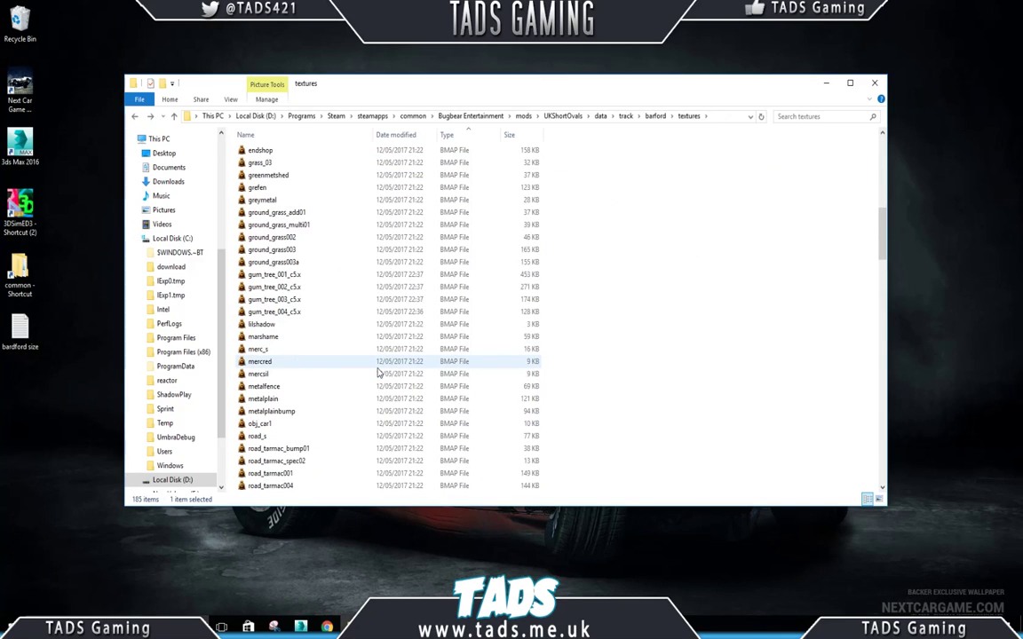
{"action": "left_click", "coordinate": [300, 277]}
{"action": "left_click", "coordinate": [298, 276]}
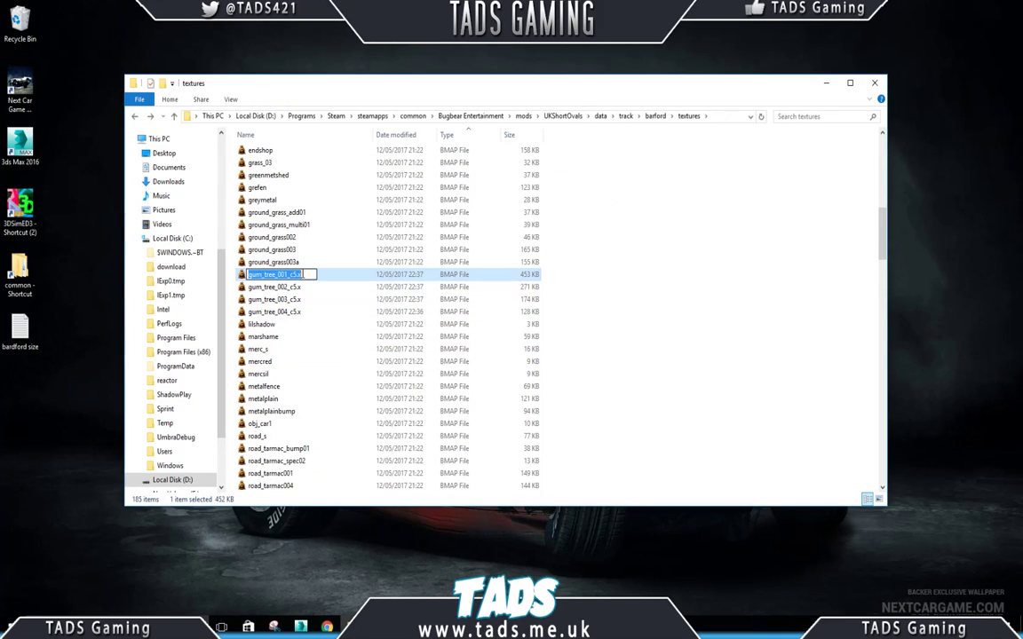
{"action": "left_click", "coordinate": [303, 274]}
{"action": "key", "text": "Return"}
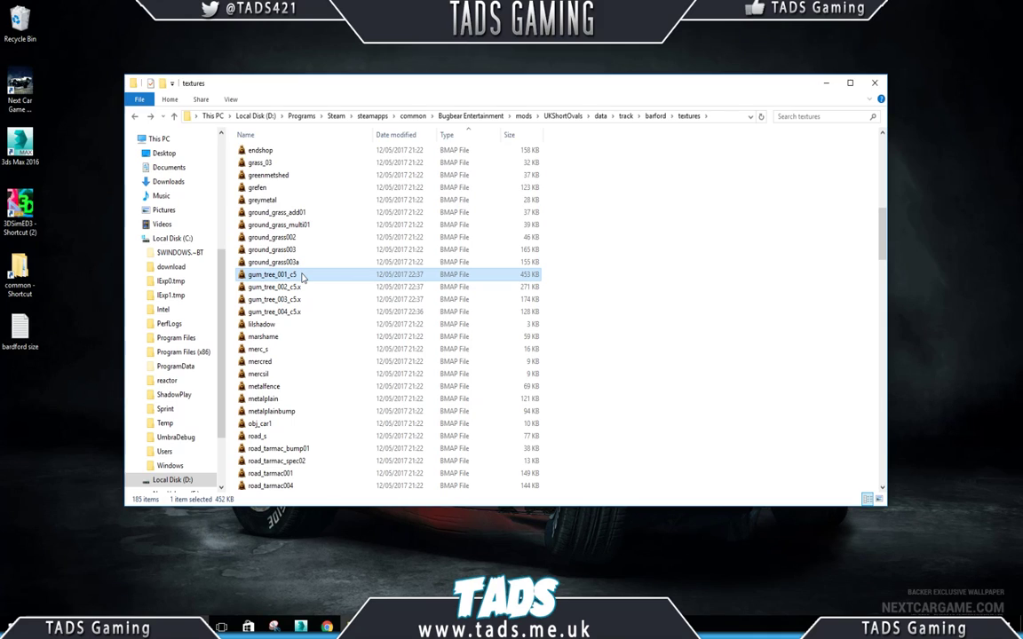
{"action": "left_click", "coordinate": [302, 289]}
{"action": "left_click", "coordinate": [302, 288]}
{"action": "left_click", "coordinate": [306, 287]}
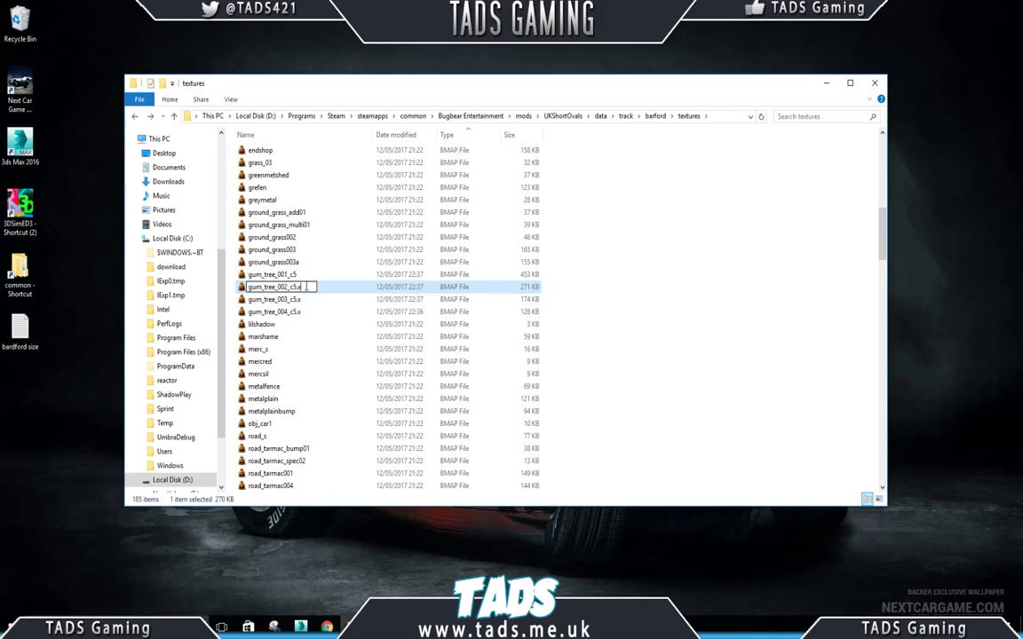
{"action": "key", "text": "Return"}
Rename the BMAP files gum_tree_003_c5.x and gum_tree_004_c5.x as gum_tree_003_c5 and gum_tree_004_c5, and close the folder window.
{"action": "left_click", "coordinate": [303, 299]}
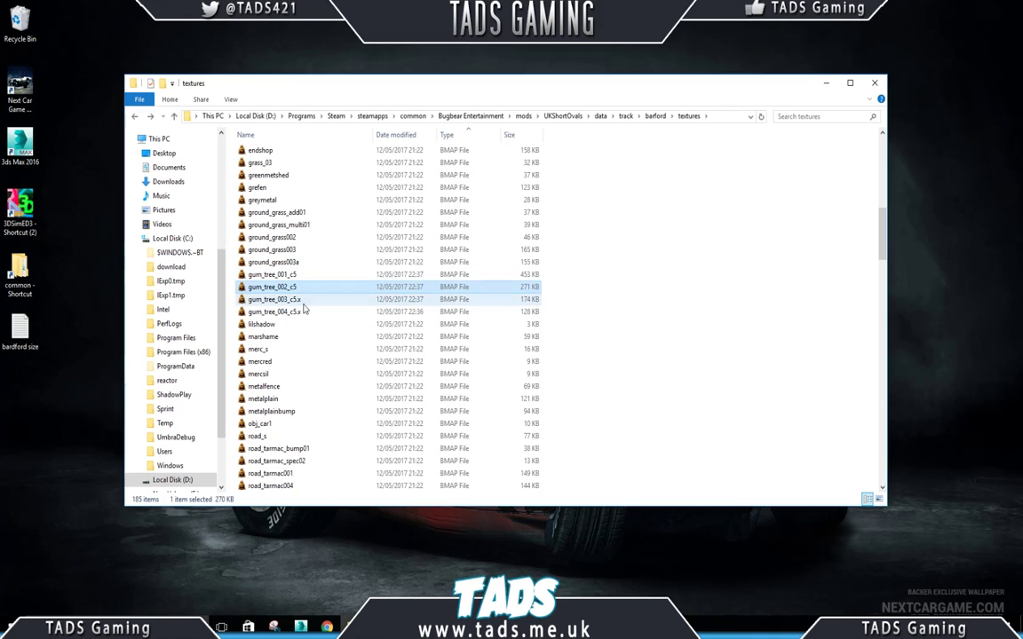
{"action": "left_click", "coordinate": [303, 299]}
{"action": "left_click", "coordinate": [303, 300]}
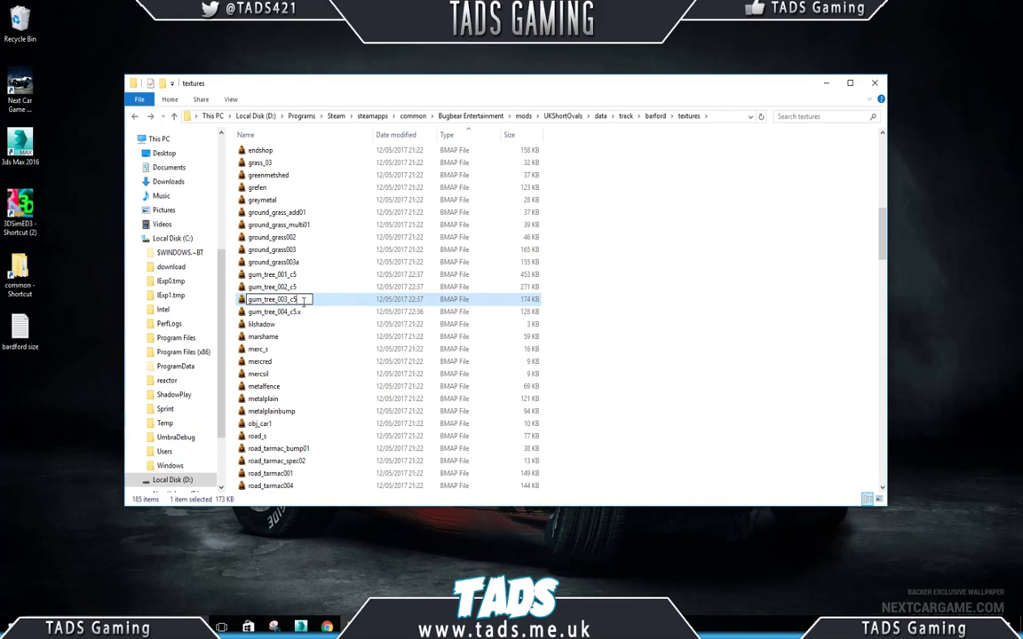
{"action": "left_click", "coordinate": [302, 312]}
{"action": "left_click", "coordinate": [303, 311]}
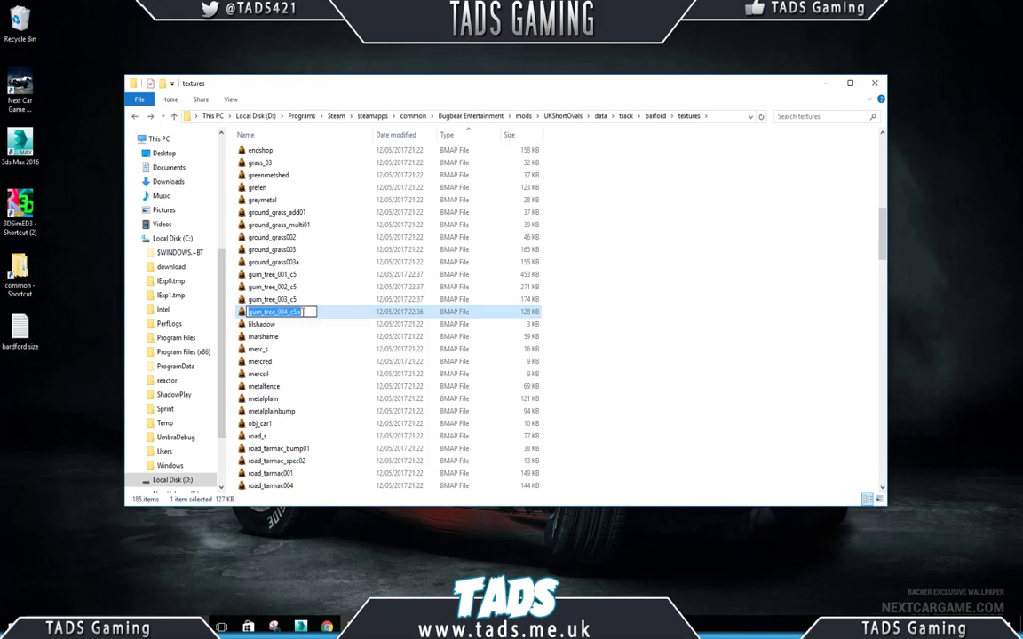
{"action": "left_click", "coordinate": [302, 312]}
{"action": "key", "text": "BackSpace"}
{"action": "key", "text": "BackSpace"}
{"action": "key", "text": "Return"}
{"action": "left_click", "coordinate": [875, 83]}
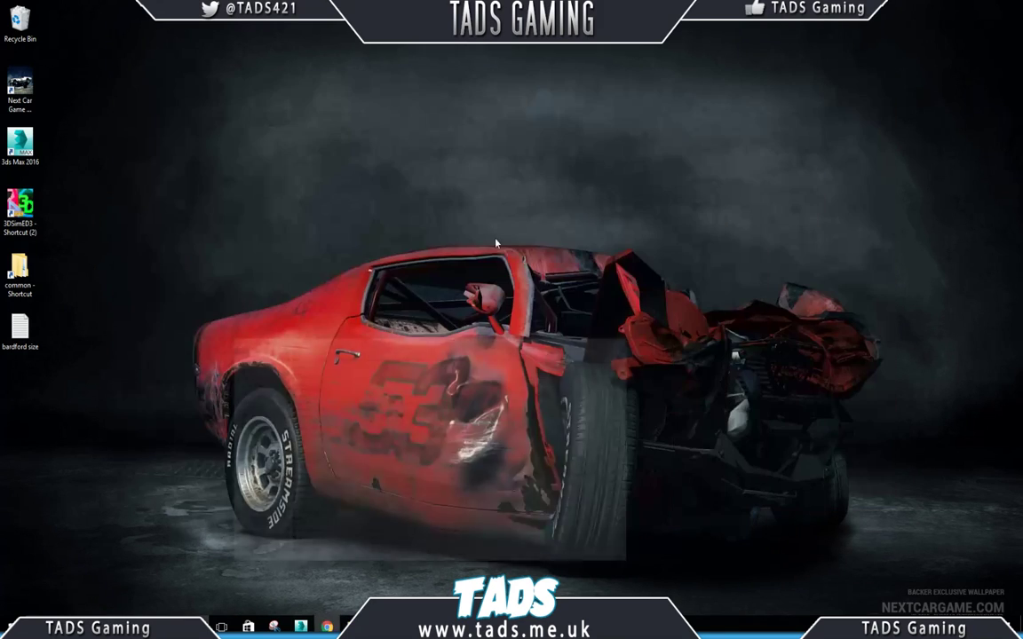
Launch Wreckfest and start a Banger Race on barford to check the gum tree textures while driving.
{"action": "double_click", "coordinate": [22, 82]}
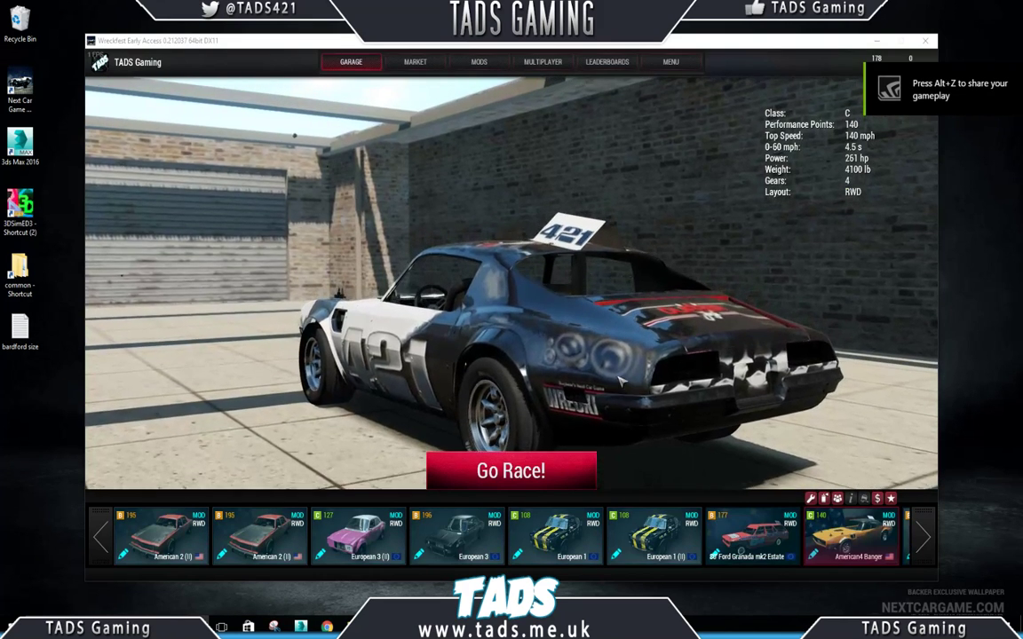
{"action": "left_click", "coordinate": [477, 471]}
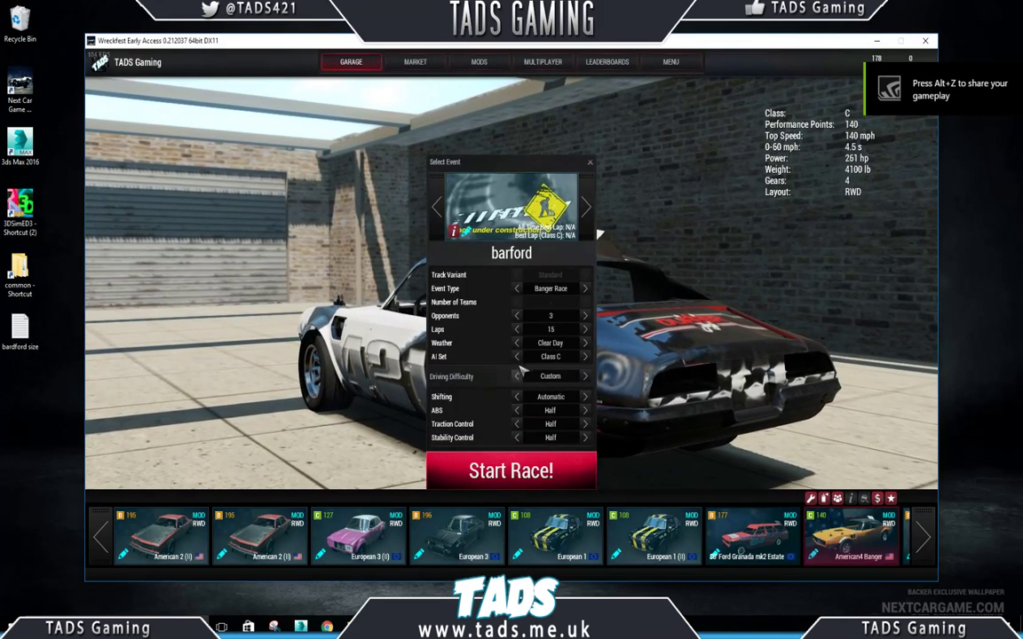
{"action": "left_click", "coordinate": [477, 470]}
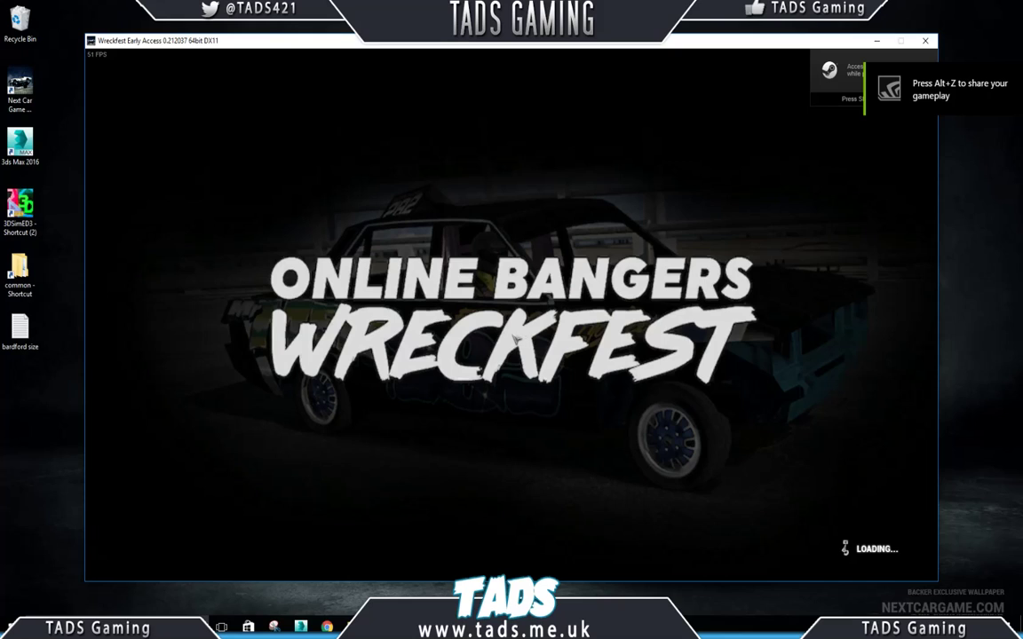
{"action": "key", "text": "Return"}
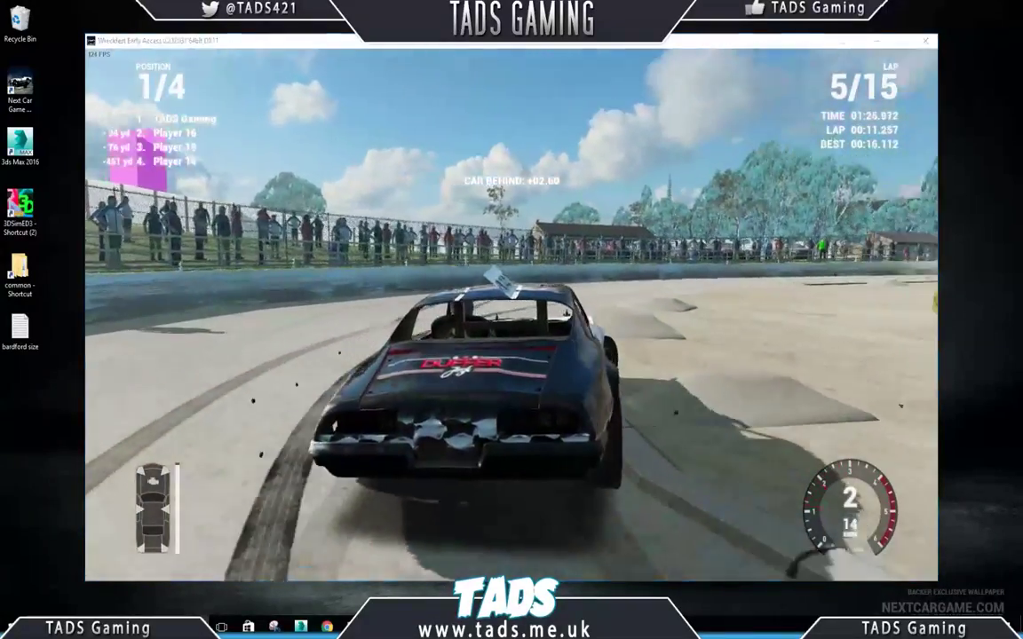
{"action": "key", "text": "super"}
{"action": "key", "text": "super"}
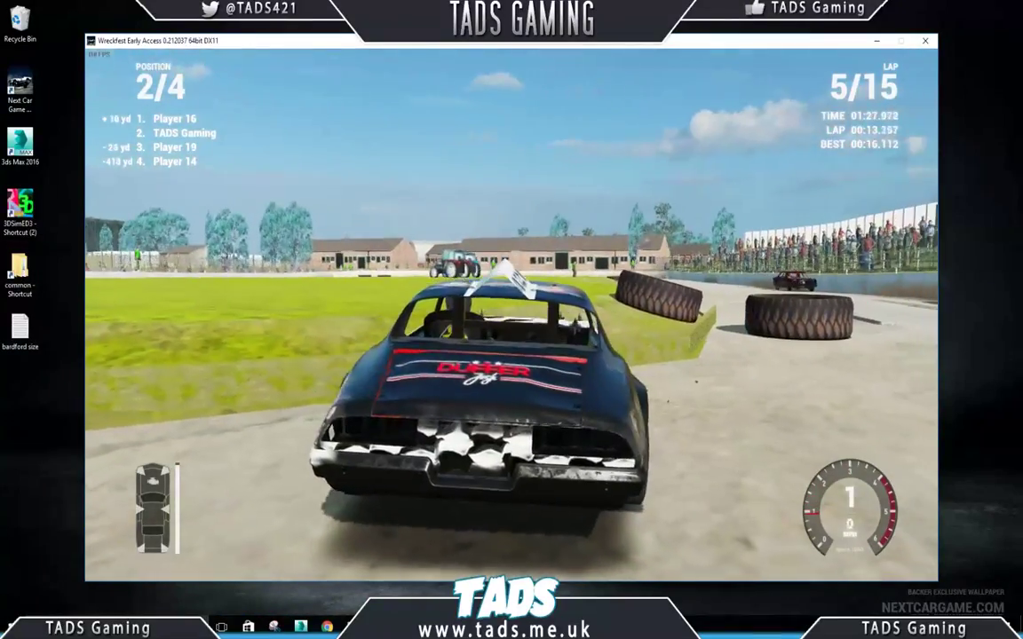
Pause the race and fly around the track in Photo Mode to examine which trees still render without a texture.
{"action": "key", "text": "Escape"}
{"action": "left_click", "coordinate": [513, 330]}
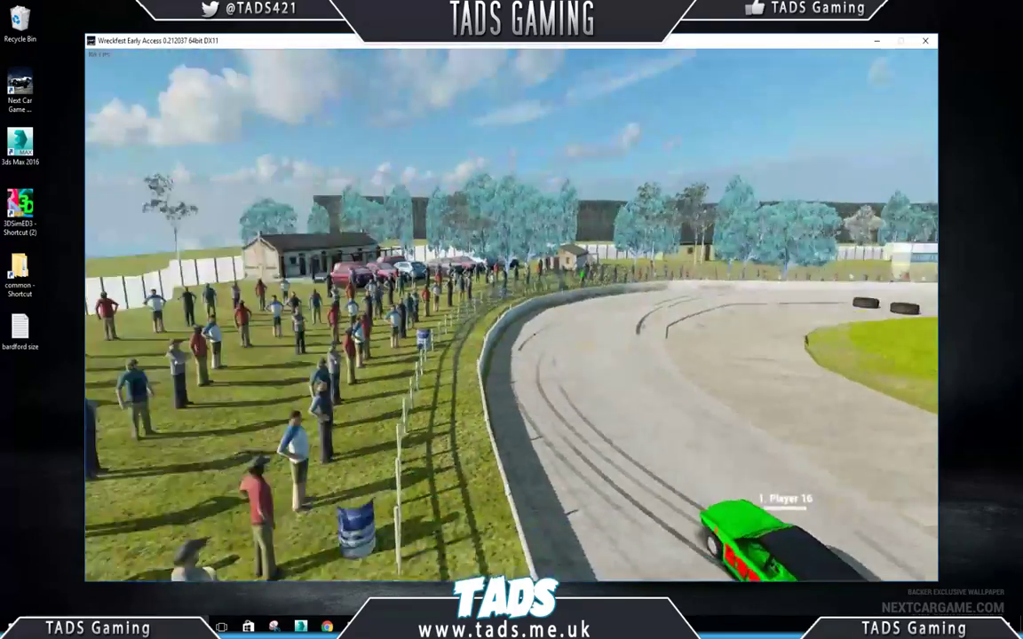
{"action": "key", "text": "w"}
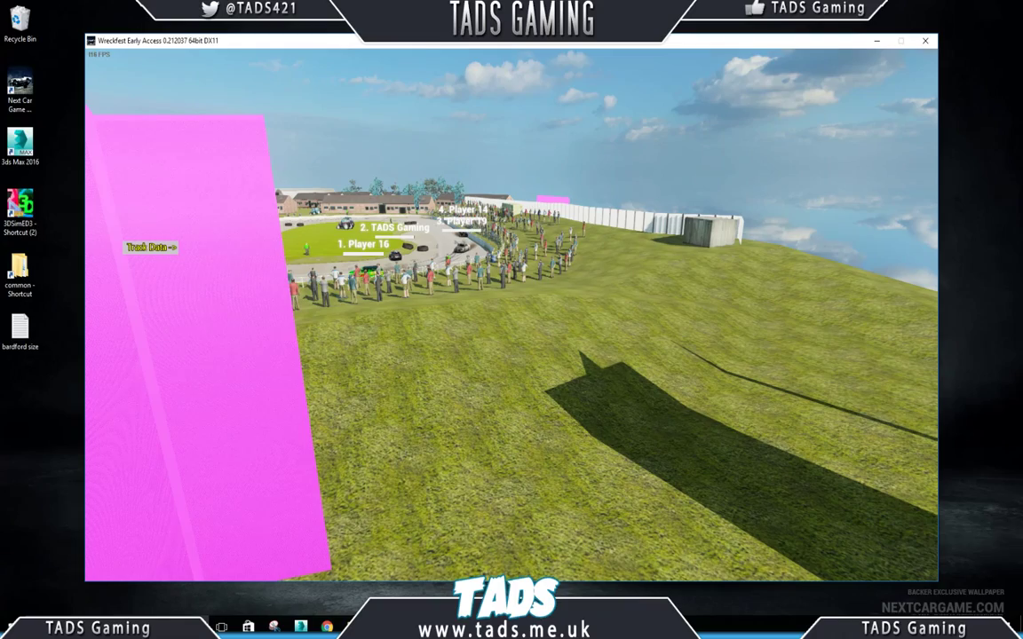
{"action": "key", "text": "w"}
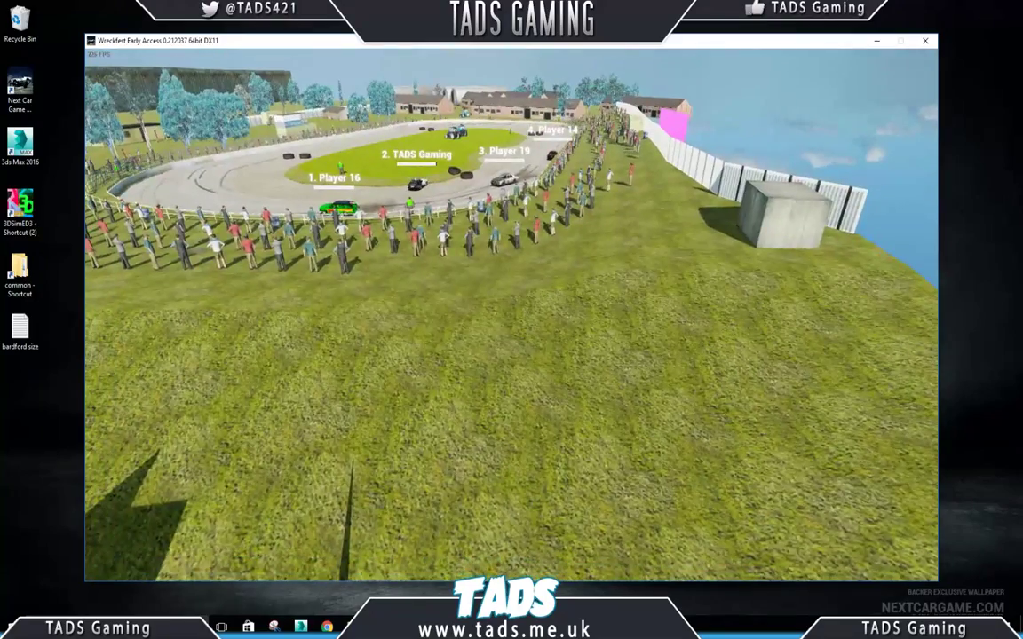
{"action": "key", "text": "s"}
{"action": "key", "text": "s"}
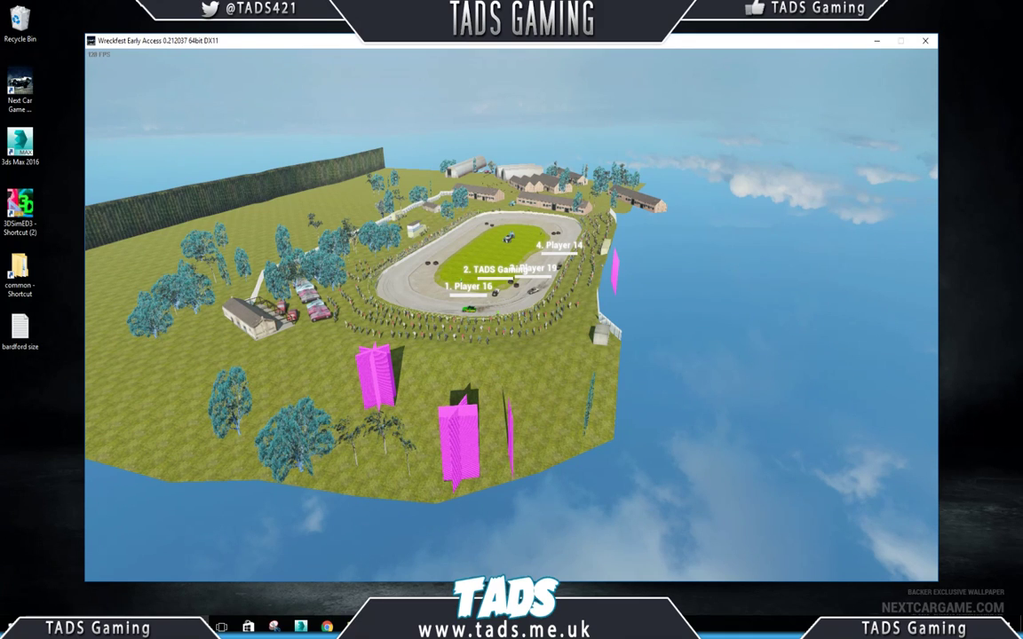
{"action": "key", "text": "Escape"}
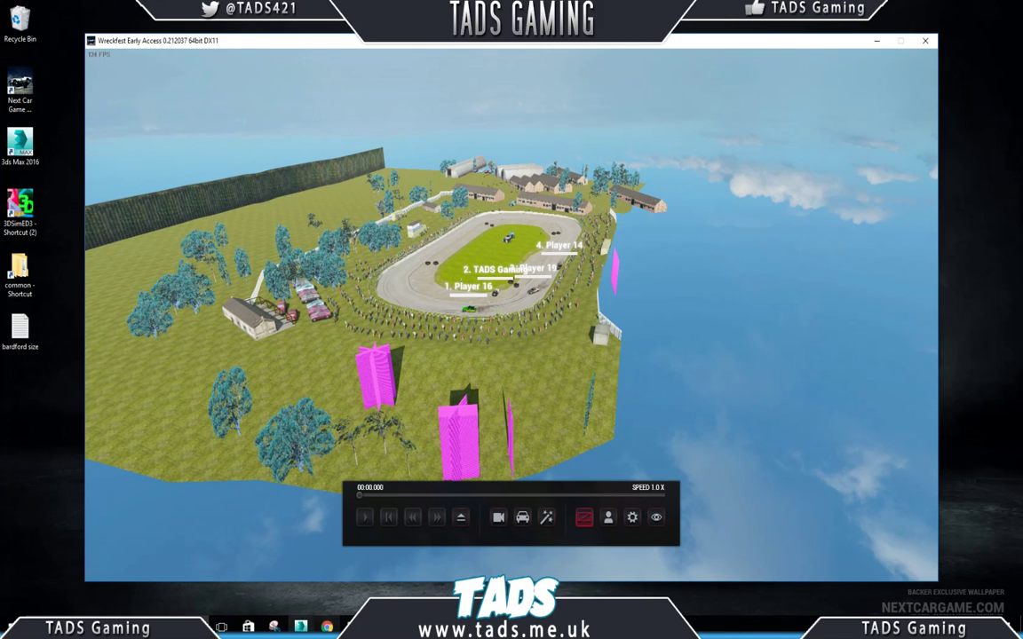
Switch to 3ds Max, minimize the Tads NCG Tools and Material Editor windows, and select the tree planes obj_15 behind the track.
{"action": "left_click", "coordinate": [352, 627]}
{"action": "left_click", "coordinate": [302, 627]}
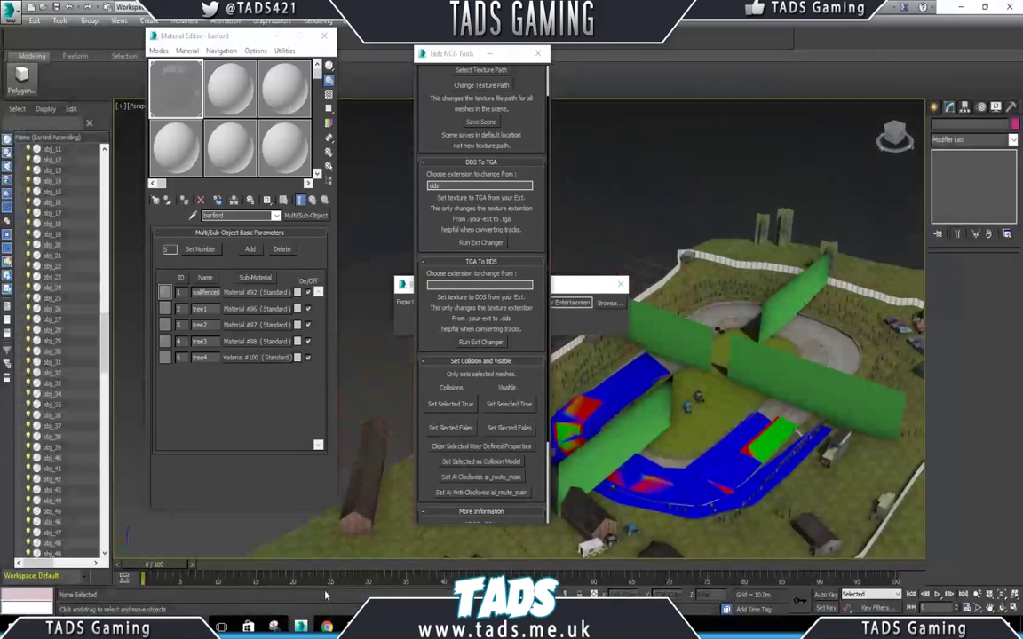
{"action": "left_click", "coordinate": [490, 54]}
{"action": "left_click", "coordinate": [277, 36]}
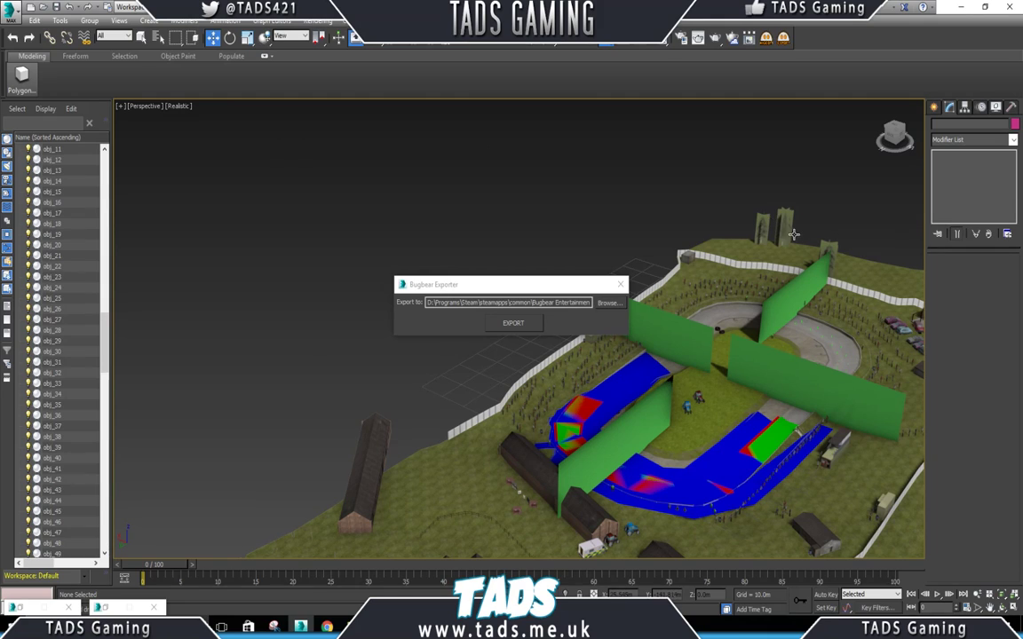
{"action": "left_click", "coordinate": [829, 248]}
{"action": "scroll", "coordinate": [635, 297], "scroll_direction": "down", "scroll_amount": 5}
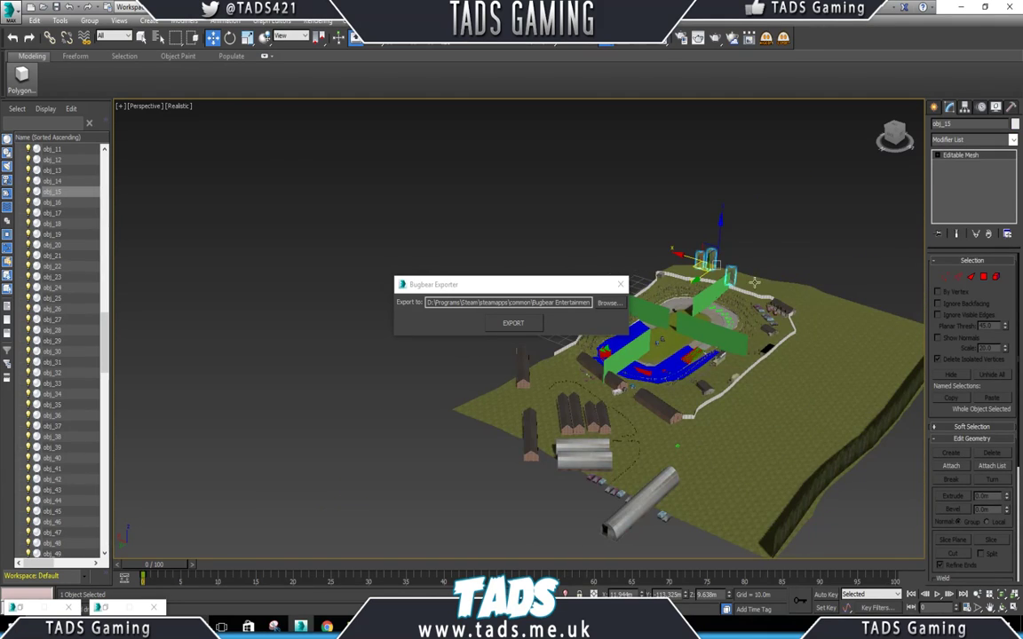
{"action": "scroll", "coordinate": [754, 275], "scroll_direction": "up", "scroll_amount": 2}
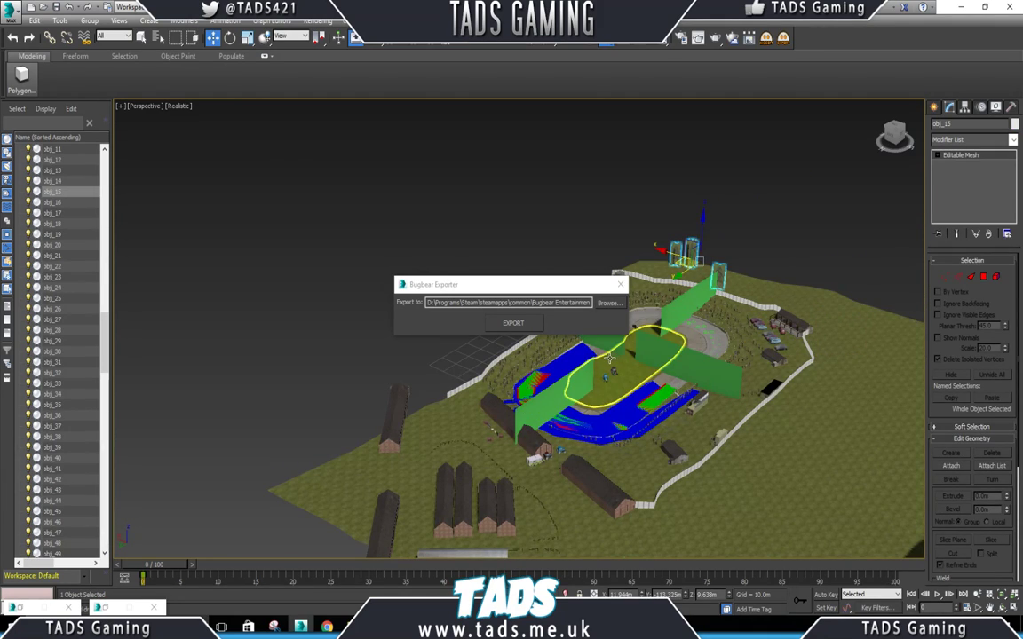
Reopen the Material Editor, add a Material modifier to obj_15 with Material ID 3, and deselect the object.
{"action": "key", "text": "m"}
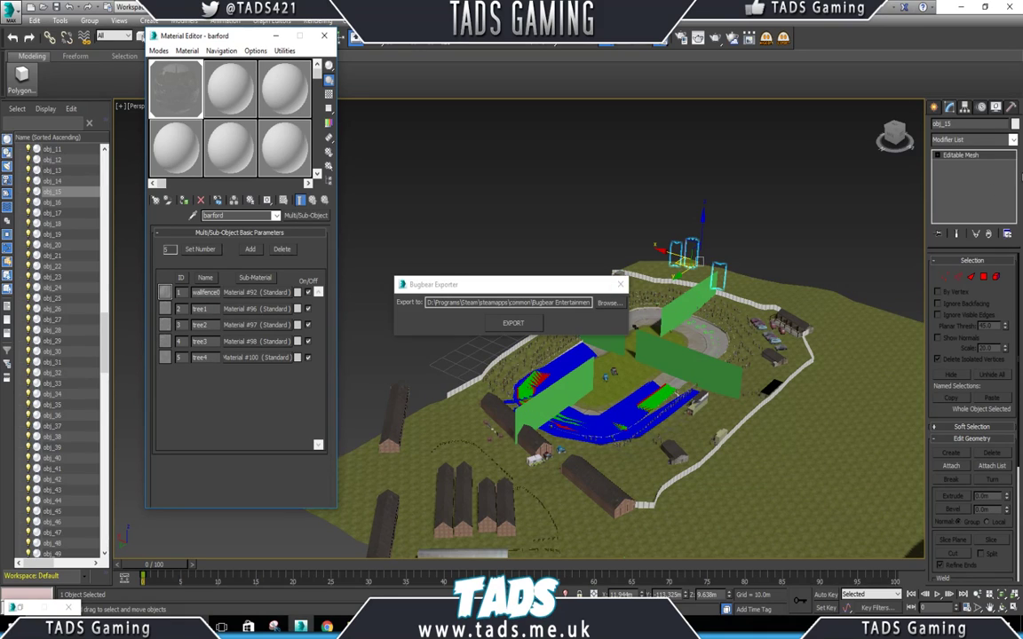
{"action": "left_click", "coordinate": [1013, 142]}
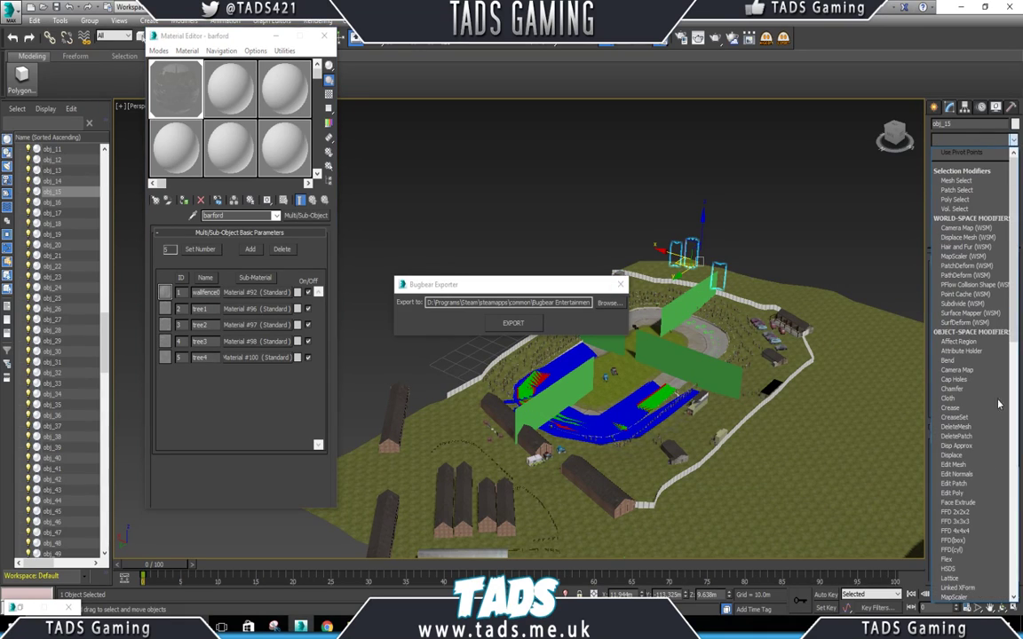
{"action": "scroll", "coordinate": [959, 557], "scroll_direction": "down", "scroll_amount": 2}
{"action": "left_click", "coordinate": [952, 588]}
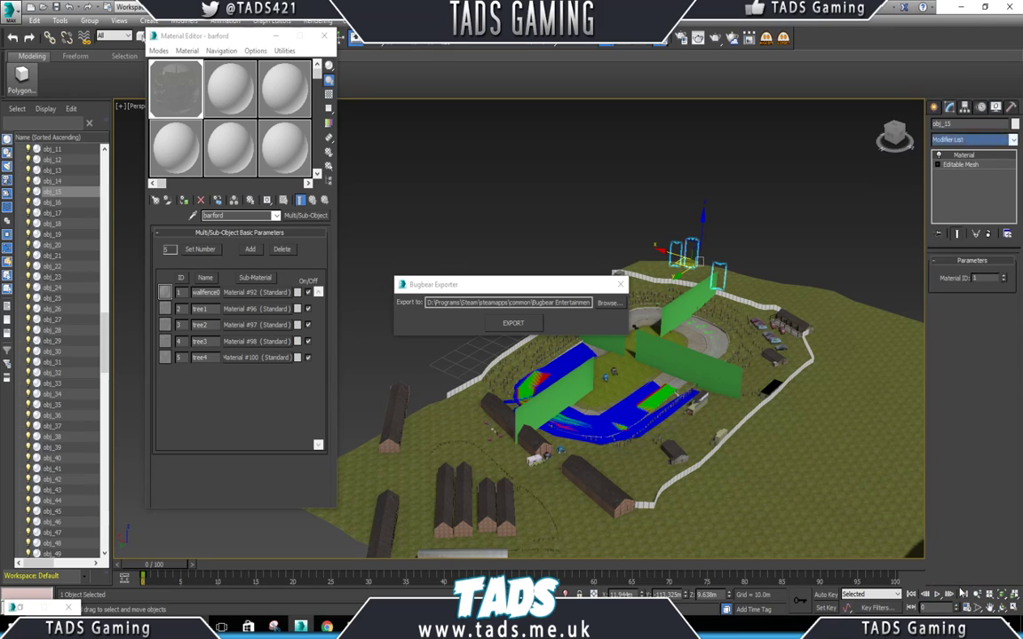
{"action": "left_click", "coordinate": [1004, 277]}
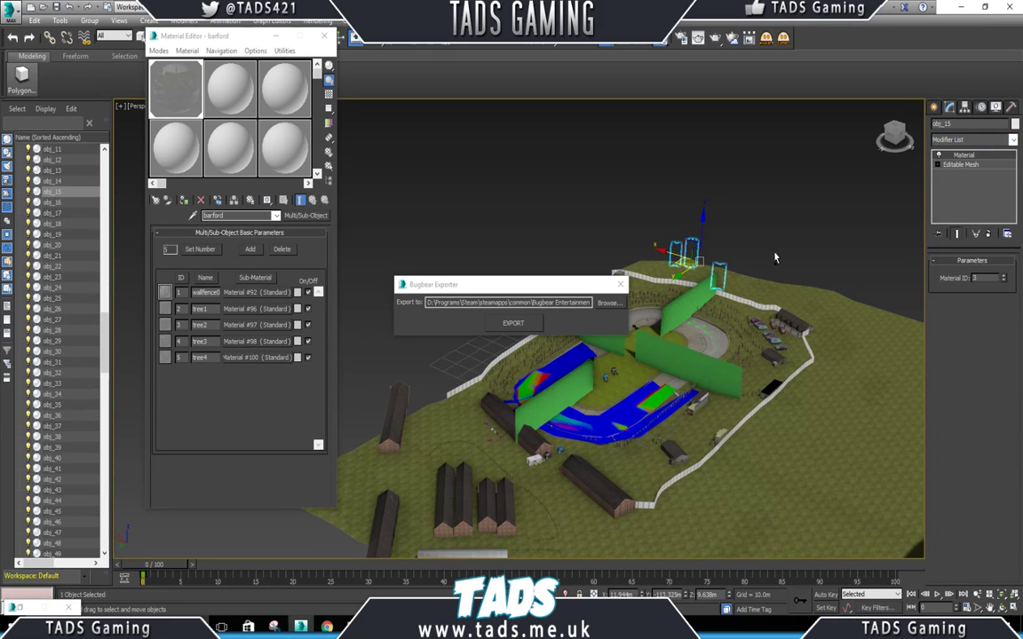
{"action": "left_click", "coordinate": [548, 166]}
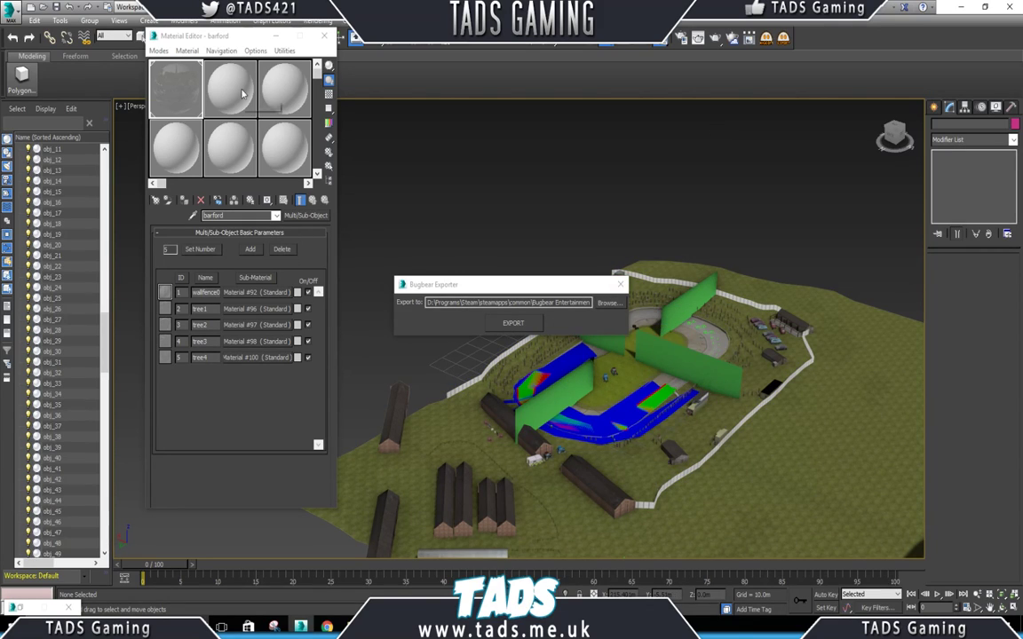
Hide the #ai_race_main, #ai_route_main and #ai_safe_main objects, and close the Bugbear Exporter.
{"action": "scroll", "coordinate": [94, 319], "scroll_direction": "up", "scroll_amount": 10}
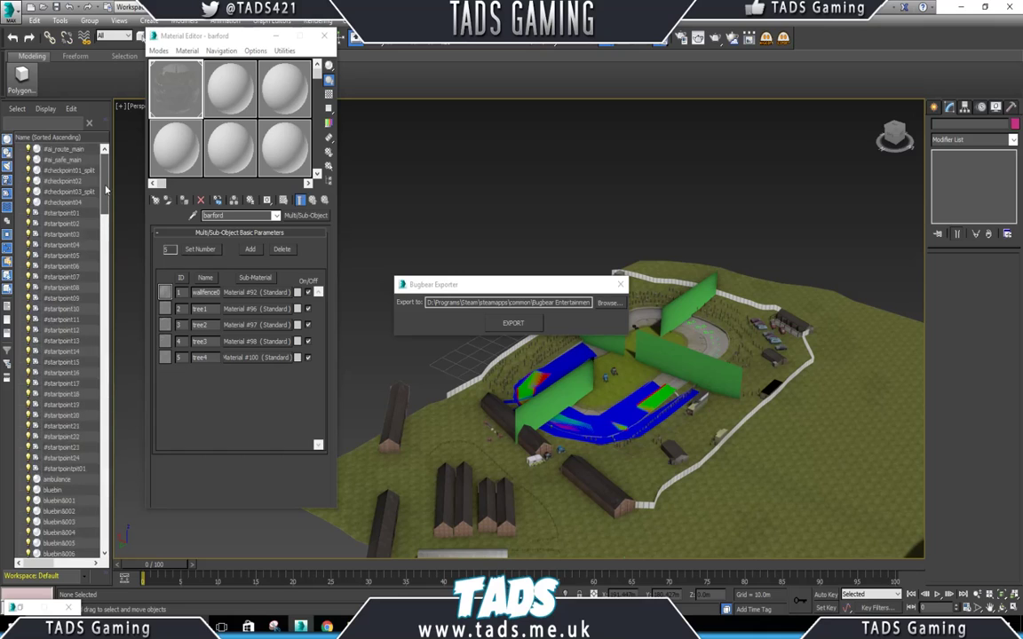
{"action": "left_click", "coordinate": [64, 149]}
{"action": "left_click", "coordinate": [64, 170], "text": "shift"}
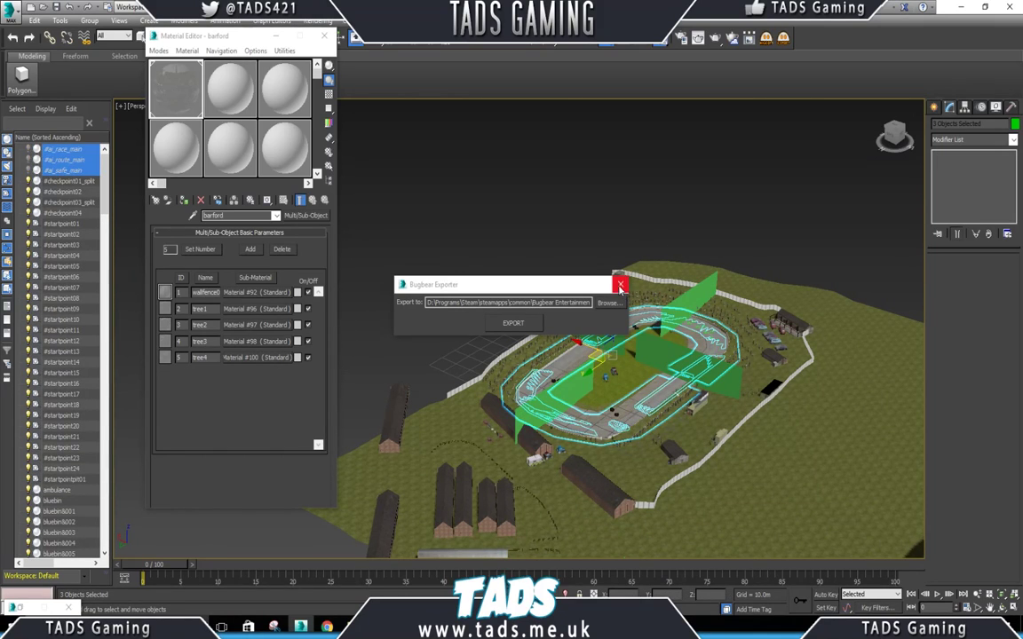
{"action": "left_click", "coordinate": [620, 284]}
{"action": "left_click", "coordinate": [589, 251]}
Select the longcurb object on the track, and restore and minimize the Tads NCG Tools window.
{"action": "scroll", "coordinate": [622, 337], "scroll_direction": "up", "scroll_amount": 5}
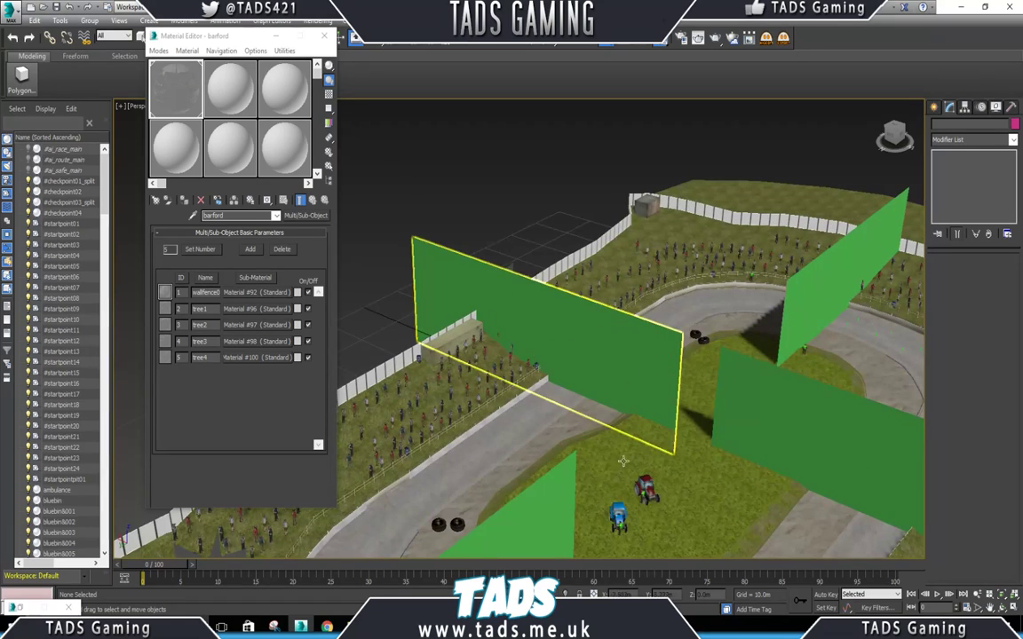
{"action": "left_click", "coordinate": [730, 320]}
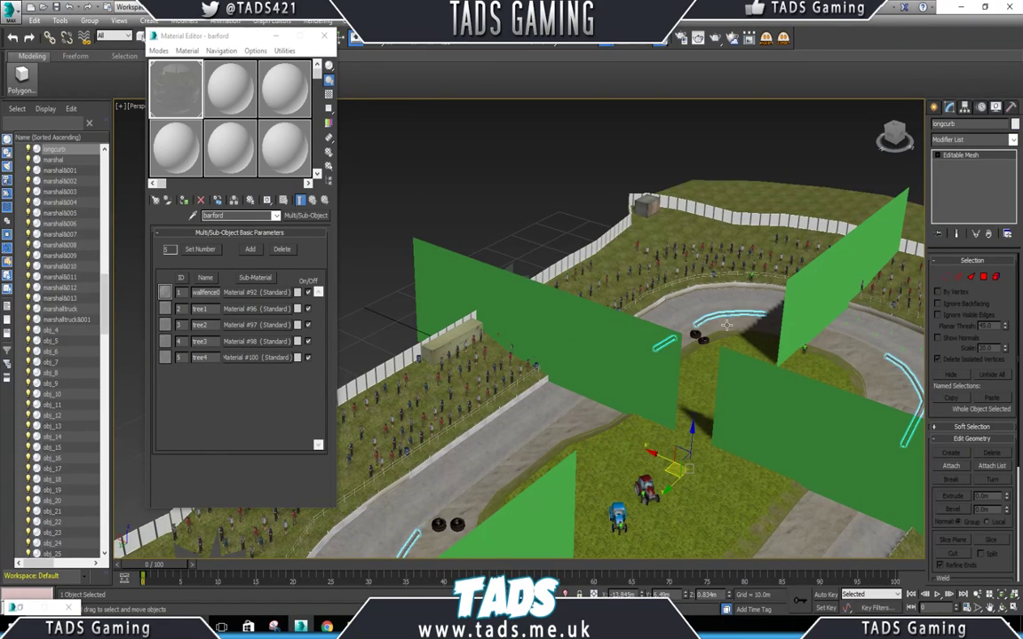
{"action": "scroll", "coordinate": [729, 324], "scroll_direction": "down", "scroll_amount": 5}
{"action": "scroll", "coordinate": [725, 409], "scroll_direction": "up", "scroll_amount": 5}
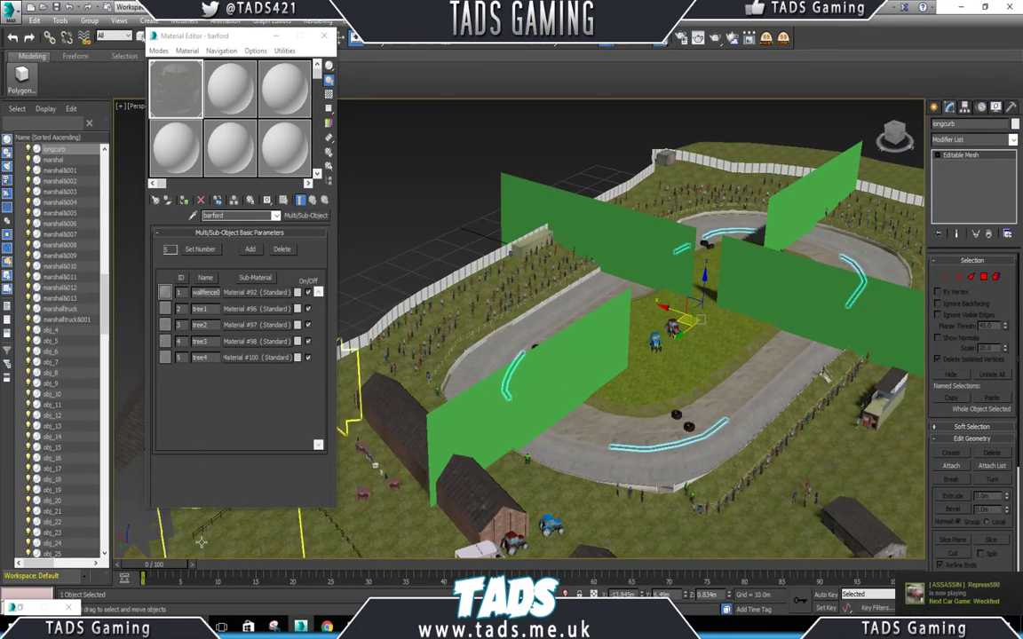
{"action": "left_click", "coordinate": [21, 607]}
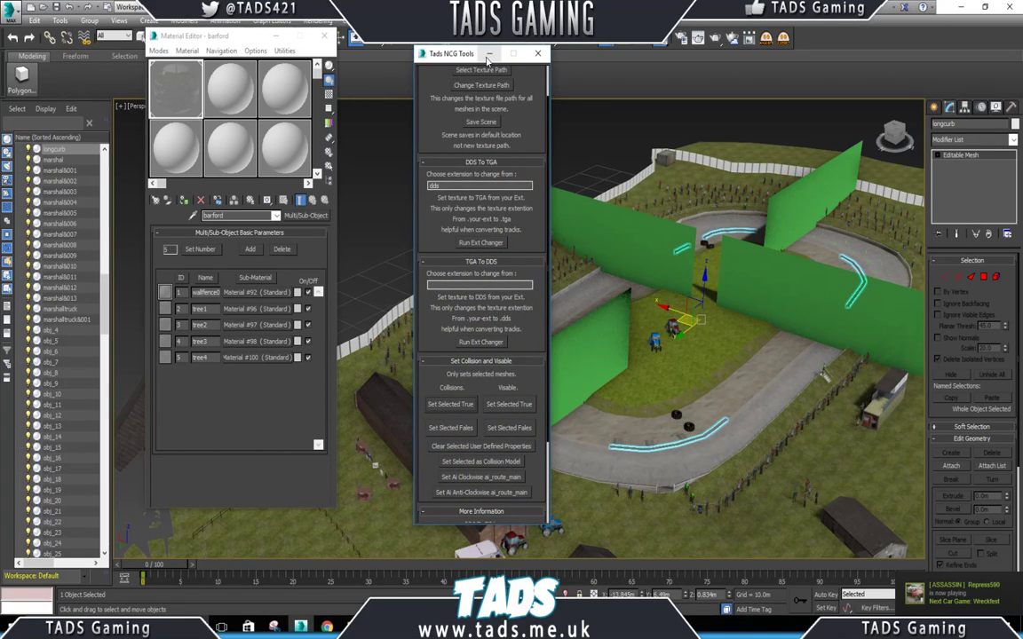
{"action": "left_click", "coordinate": [489, 53]}
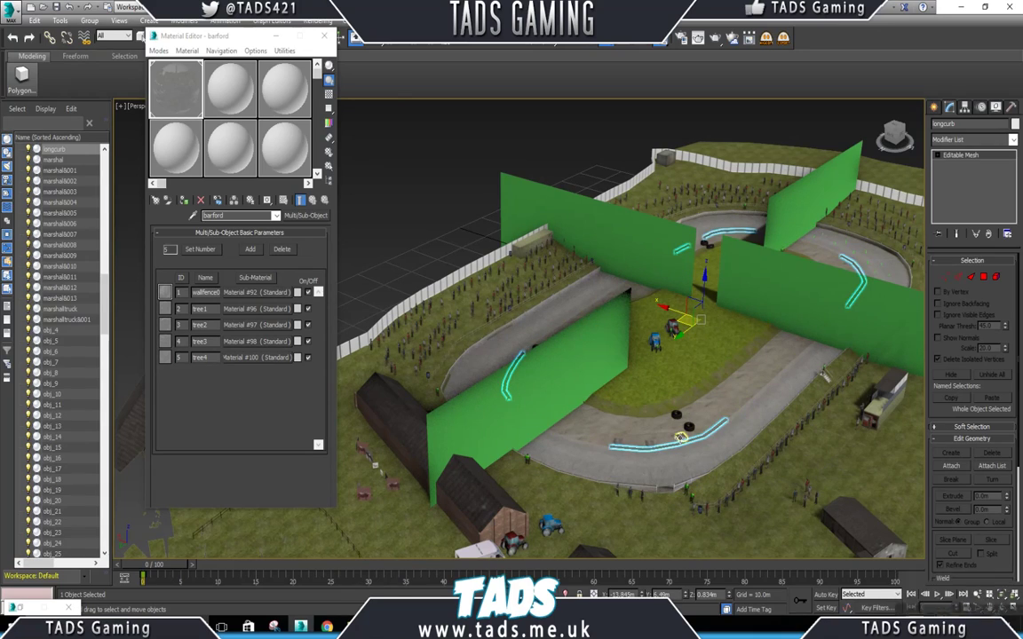
Select all twelve curbstone objects, curbstone to curbstone&011, and restore the Tads NCG Tools window.
{"action": "left_click", "coordinate": [651, 444]}
{"action": "left_click", "coordinate": [651, 444], "text": "ctrl"}
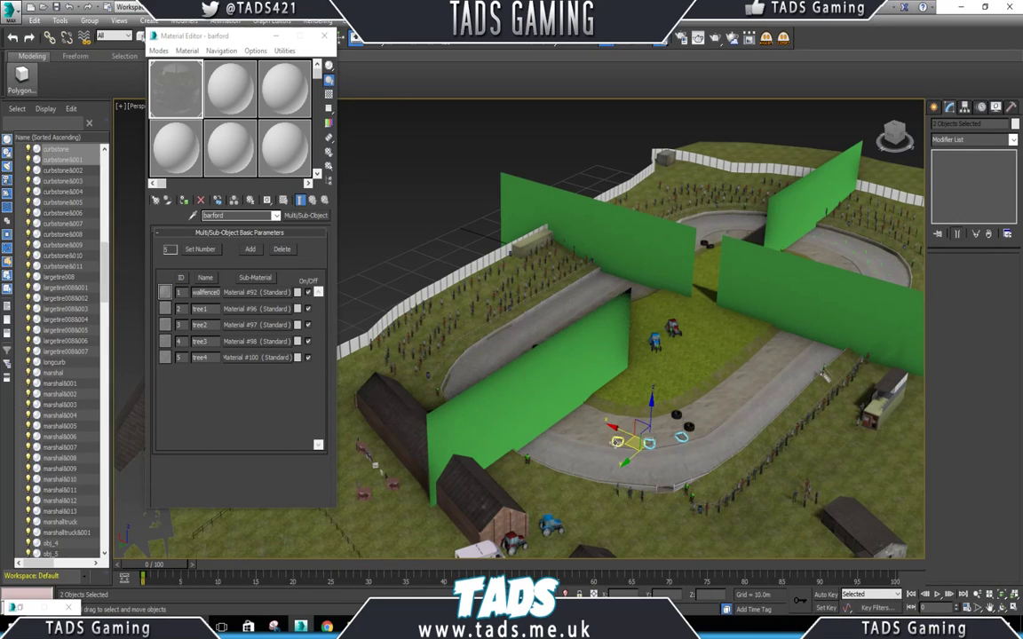
{"action": "left_click", "coordinate": [618, 442], "text": "ctrl"}
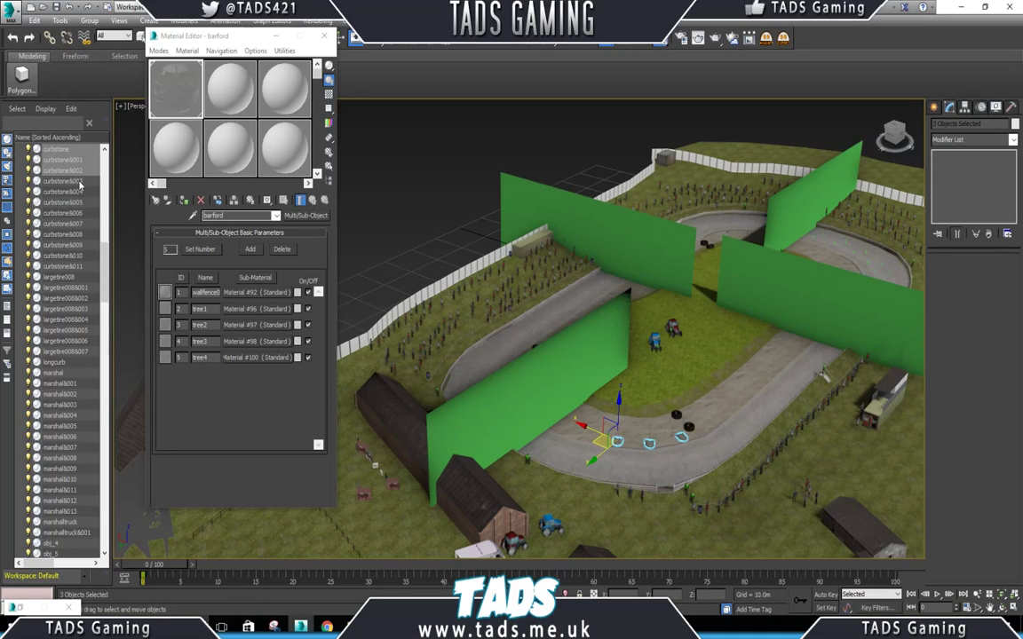
{"action": "left_click", "coordinate": [76, 268], "text": "shift"}
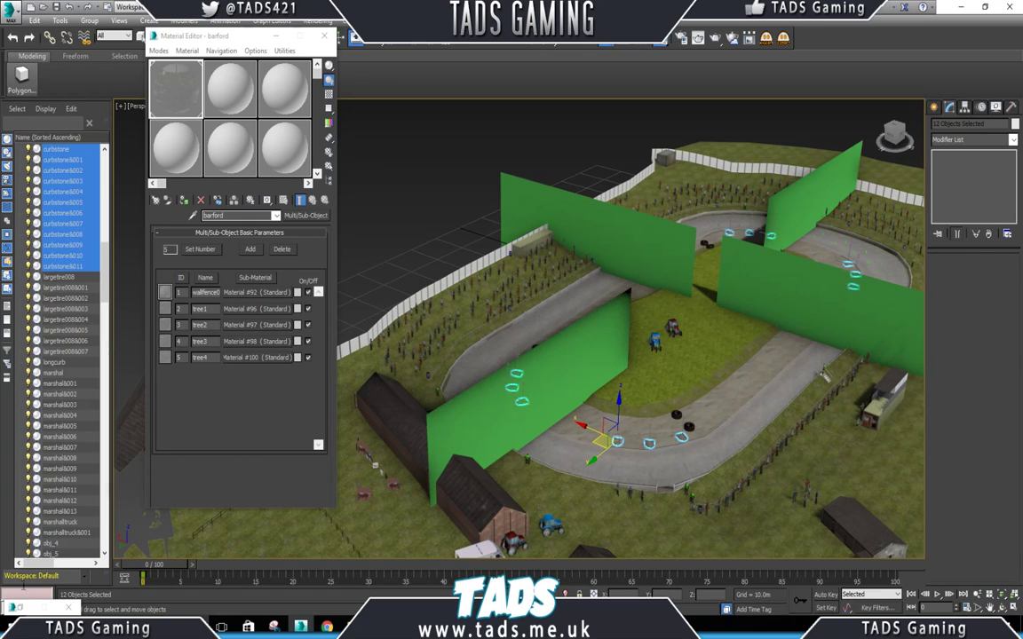
{"action": "left_click", "coordinate": [20, 607]}
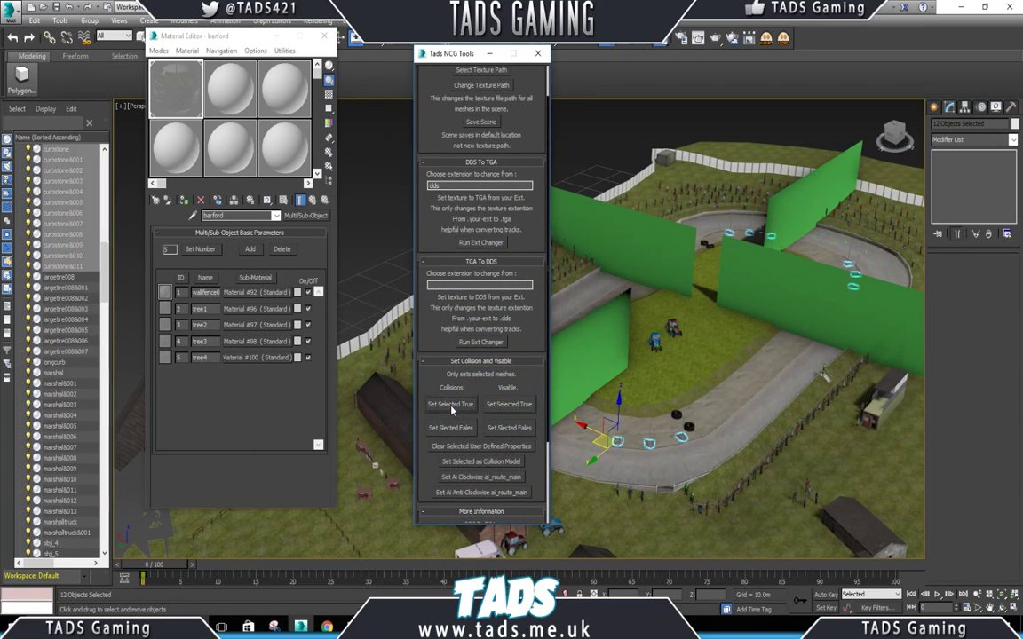
Select the tyre largetire008&005 on the track and check its user-defined object properties.
{"action": "left_click", "coordinate": [688, 427]}
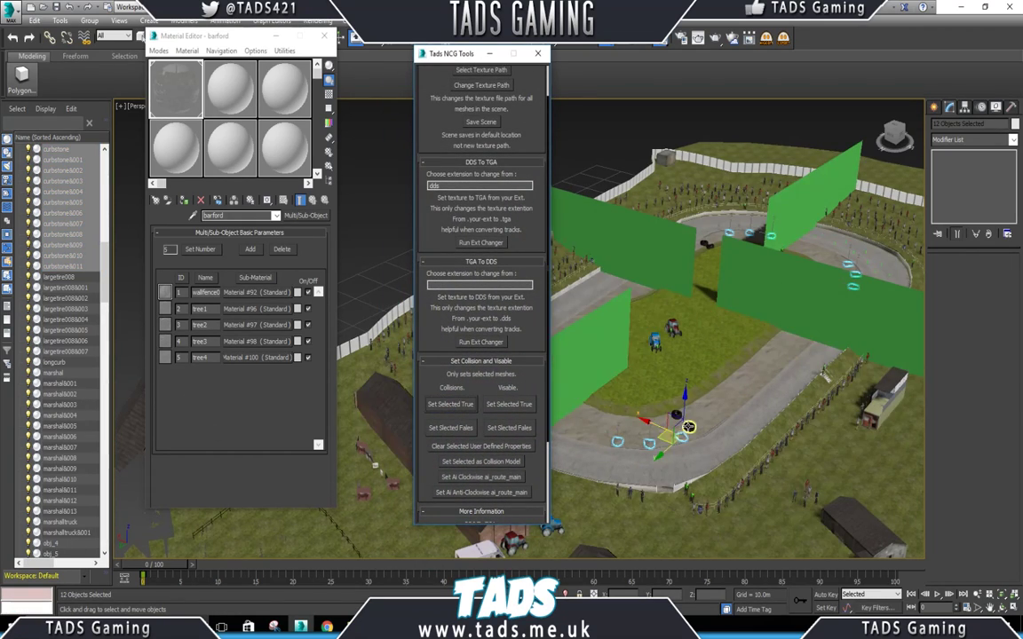
{"action": "right_click", "coordinate": [80, 326]}
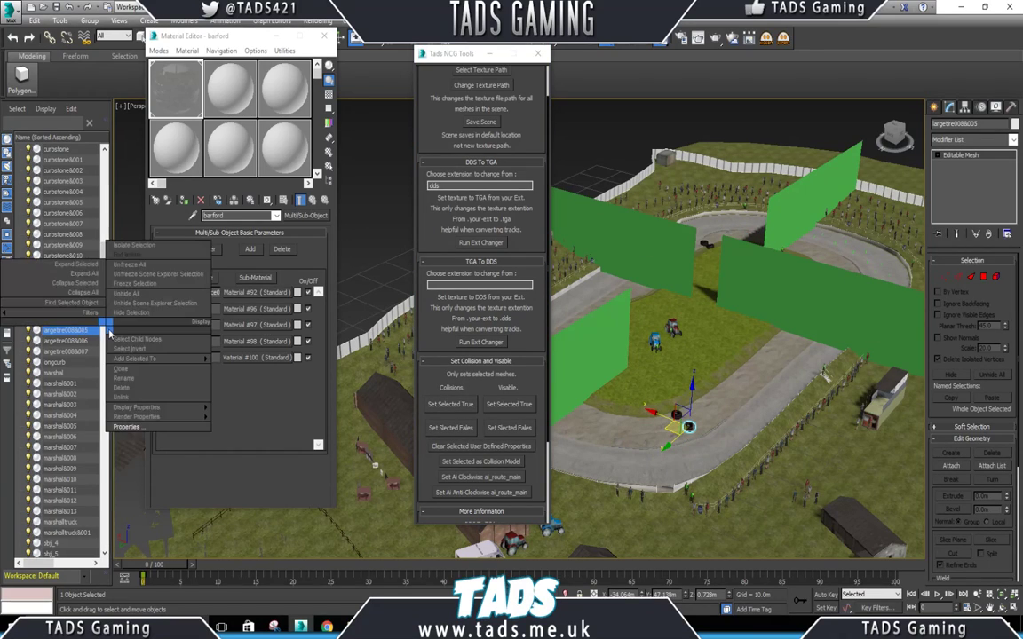
{"action": "left_click", "coordinate": [160, 417]}
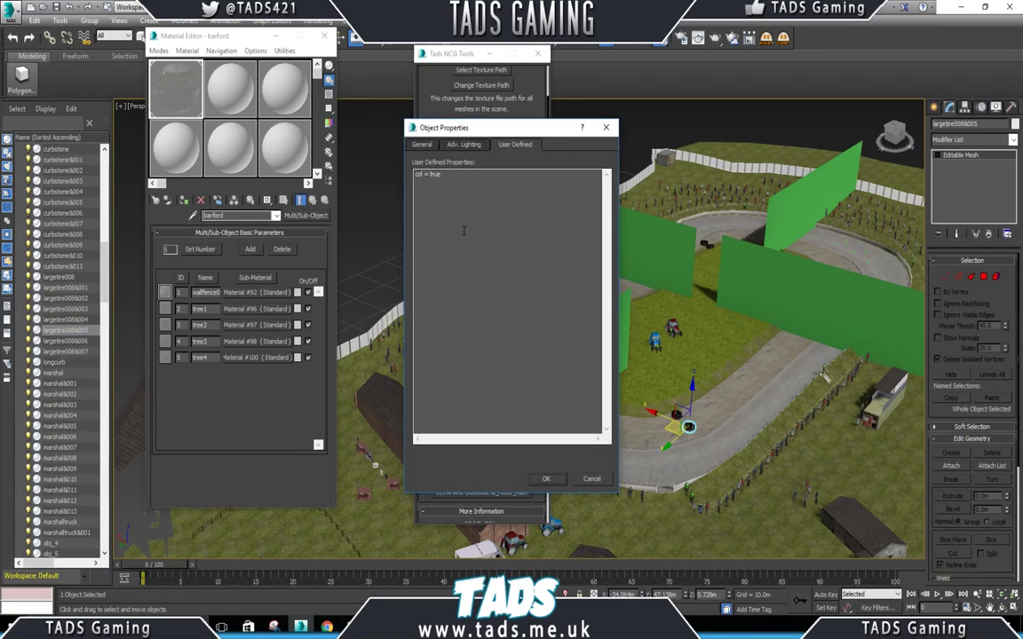
{"action": "left_click", "coordinate": [605, 128]}
Examine the large tyres and the track's bends up close for remaining objects.
{"action": "scroll", "coordinate": [669, 446], "scroll_direction": "up", "scroll_amount": 5}
{"action": "scroll", "coordinate": [669, 447], "scroll_direction": "up", "scroll_amount": 3}
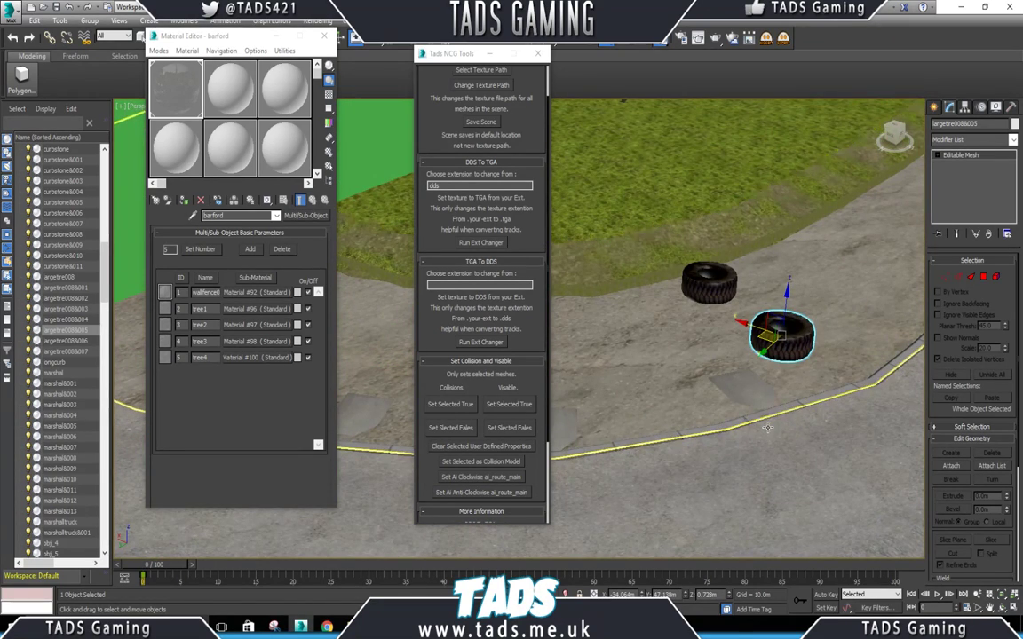
{"action": "scroll", "coordinate": [770, 432], "scroll_direction": "down", "scroll_amount": 10}
{"action": "scroll", "coordinate": [775, 430], "scroll_direction": "up", "scroll_amount": 3}
{"action": "scroll", "coordinate": [775, 431], "scroll_direction": "up", "scroll_amount": 5}
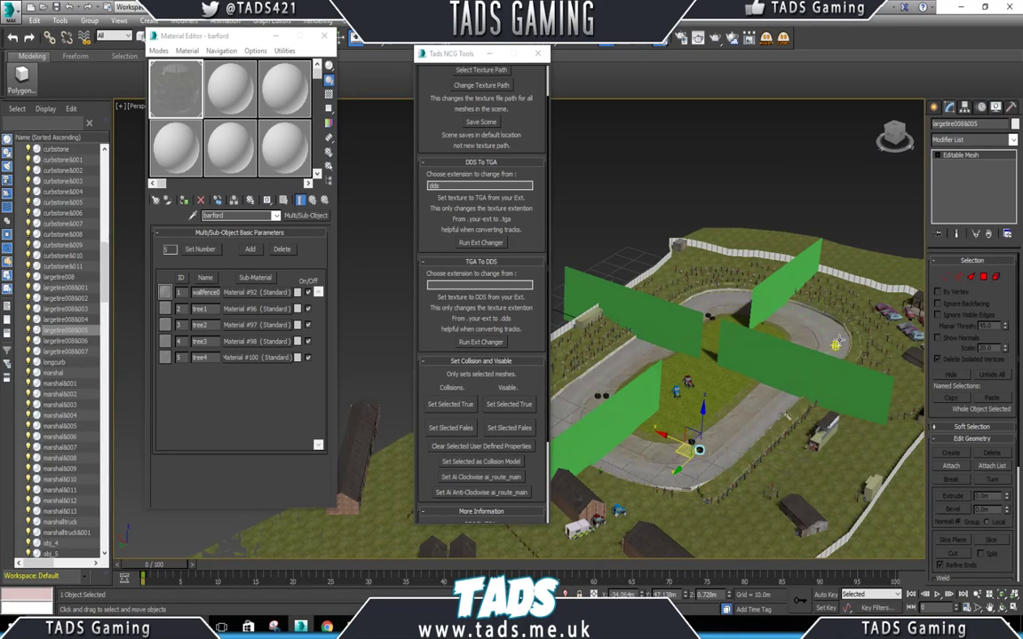
{"action": "scroll", "coordinate": [827, 352], "scroll_direction": "up", "scroll_amount": 5}
{"action": "scroll", "coordinate": [827, 351], "scroll_direction": "up", "scroll_amount": 3}
{"action": "left_click", "coordinate": [799, 354]}
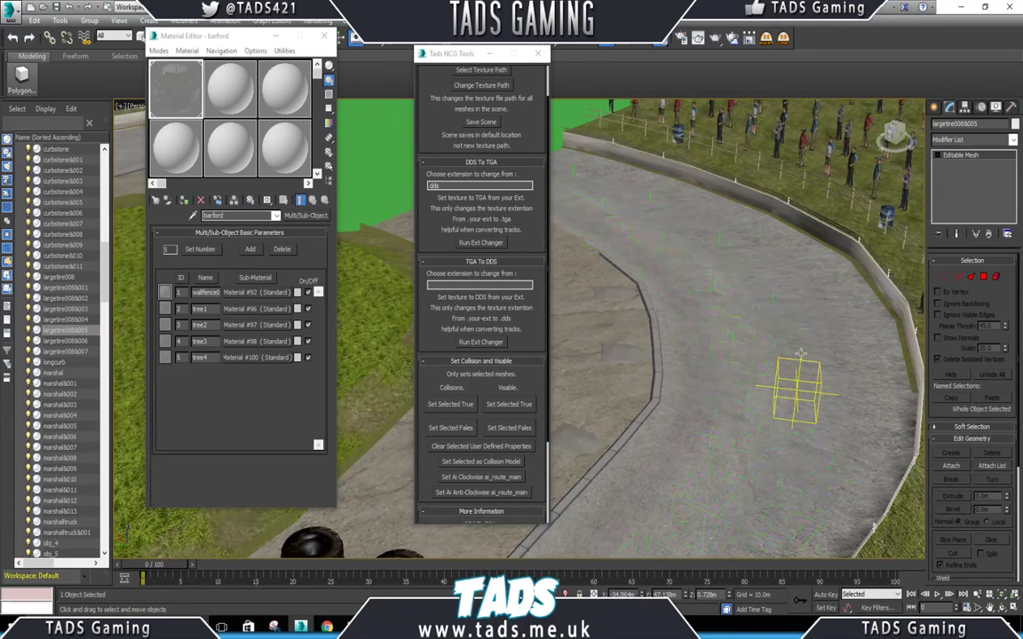
{"action": "scroll", "coordinate": [897, 322], "scroll_direction": "down", "scroll_amount": 3}
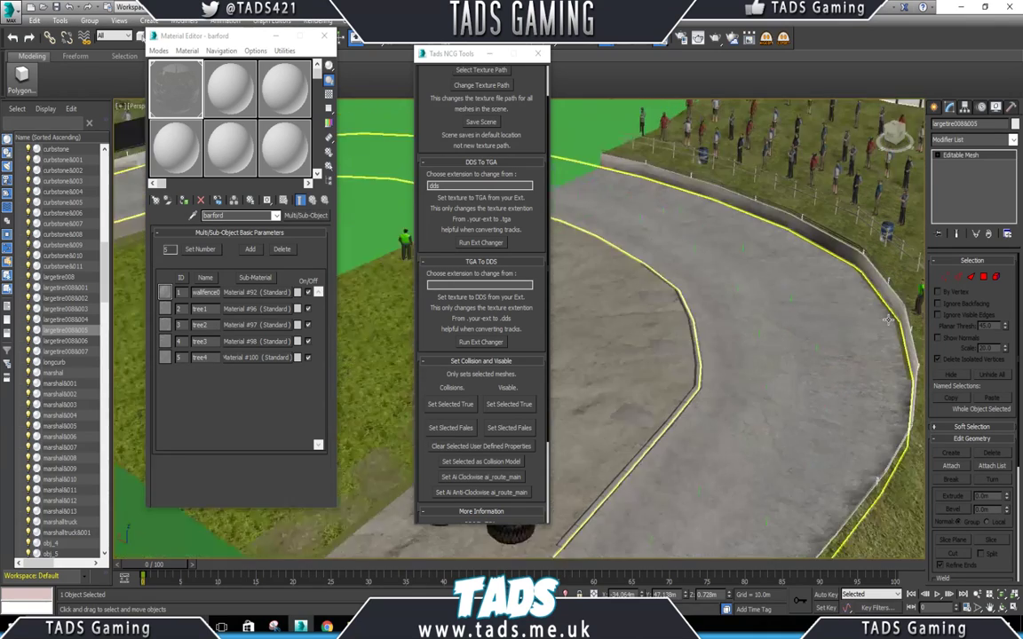
{"action": "scroll", "coordinate": [910, 324], "scroll_direction": "down", "scroll_amount": 5}
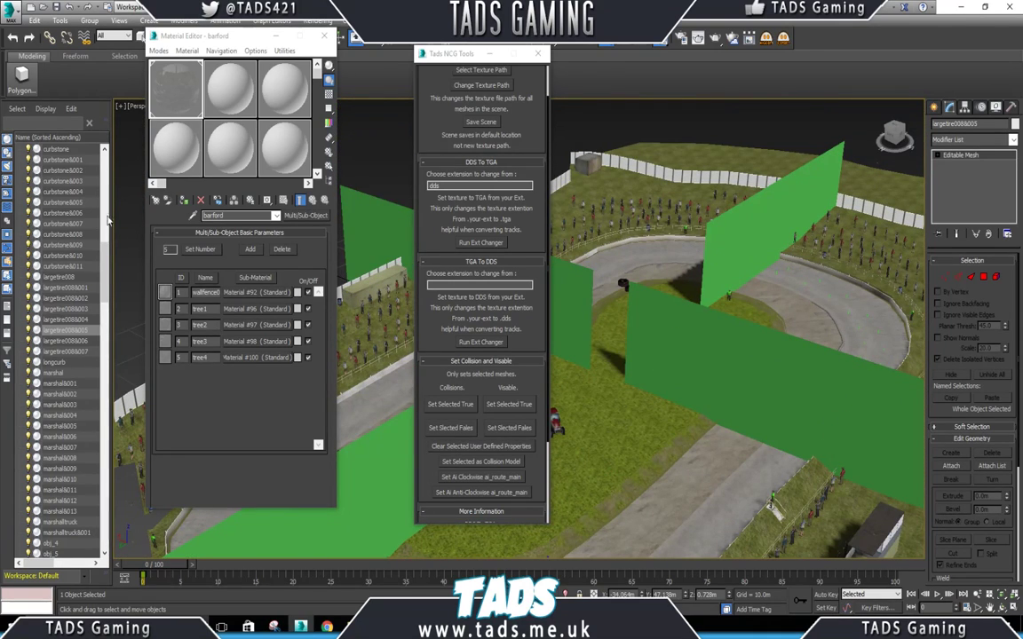
Unhide #ai_race_main, #ai_route_main and #ai_safe_main, and leave no object selected.
{"action": "left_click_drag", "start_coordinate": [102, 280], "coordinate": [106, 169]}
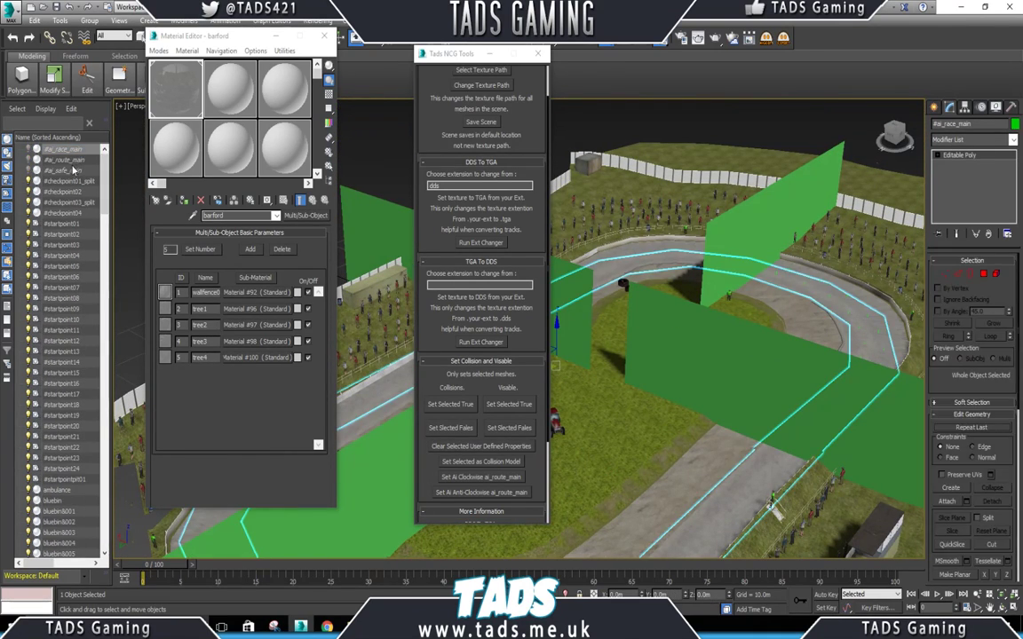
{"action": "left_click", "coordinate": [77, 169], "text": "shift"}
{"action": "left_click", "coordinate": [29, 160]}
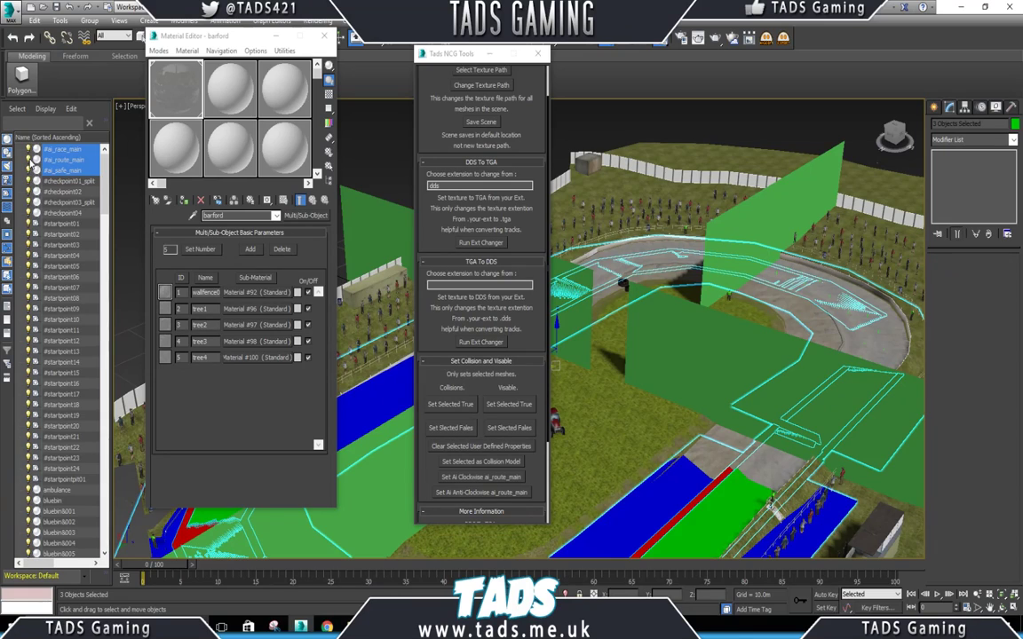
{"action": "left_click", "coordinate": [637, 126]}
{"action": "left_click", "coordinate": [758, 108]}
{"action": "scroll", "coordinate": [758, 109], "scroll_direction": "down", "scroll_amount": 6}
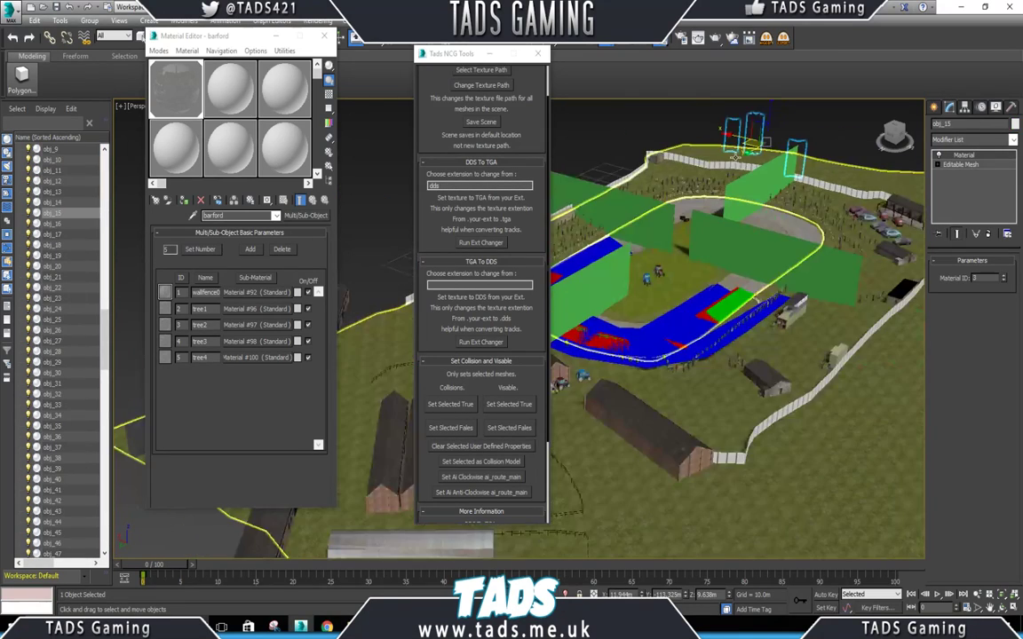
{"action": "left_click", "coordinate": [731, 109]}
Export the track with the Bugbear Exporter, close the exporter, and save the scene.
{"action": "left_click", "coordinate": [783, 38]}
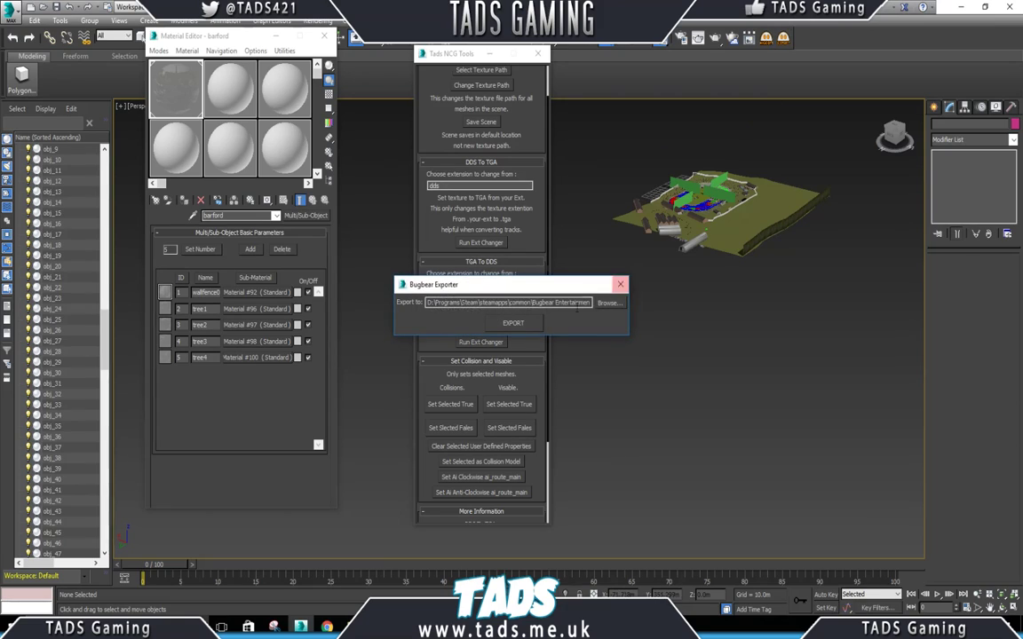
{"action": "left_click", "coordinate": [509, 322]}
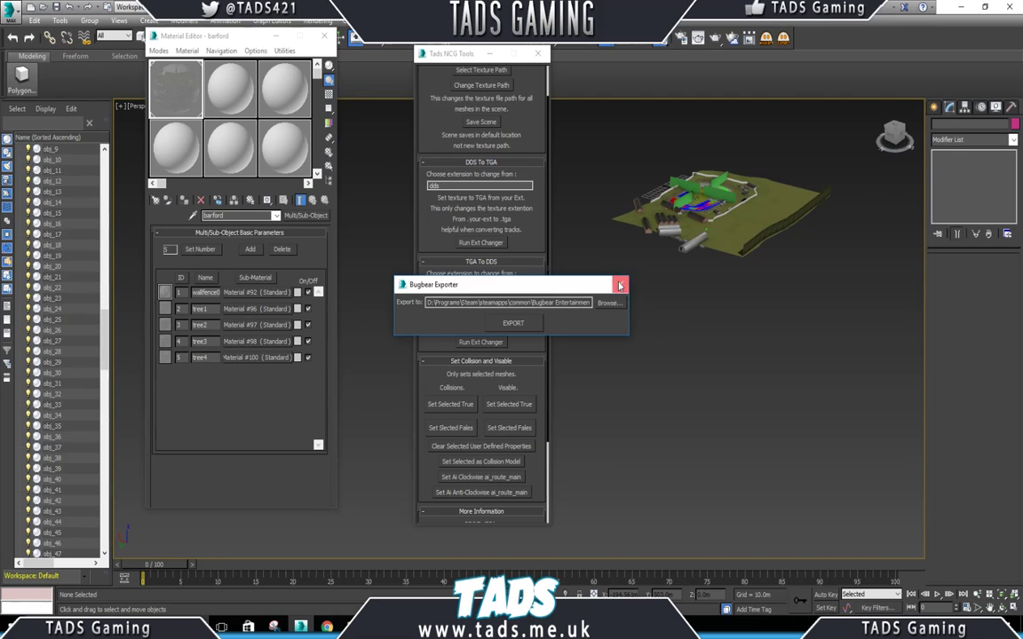
{"action": "left_click", "coordinate": [9, 9]}
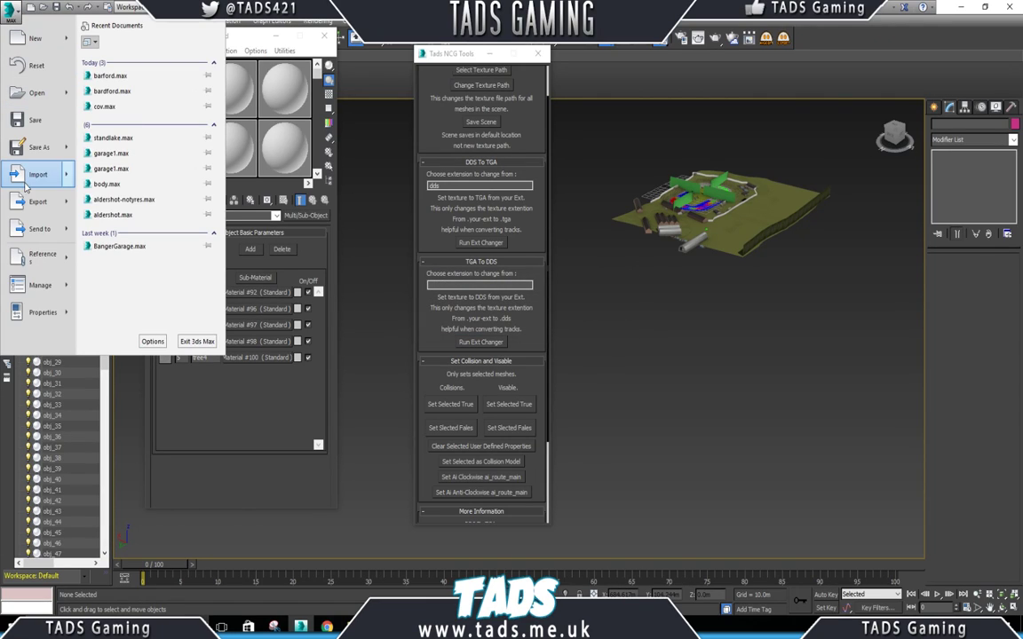
{"action": "left_click", "coordinate": [33, 114]}
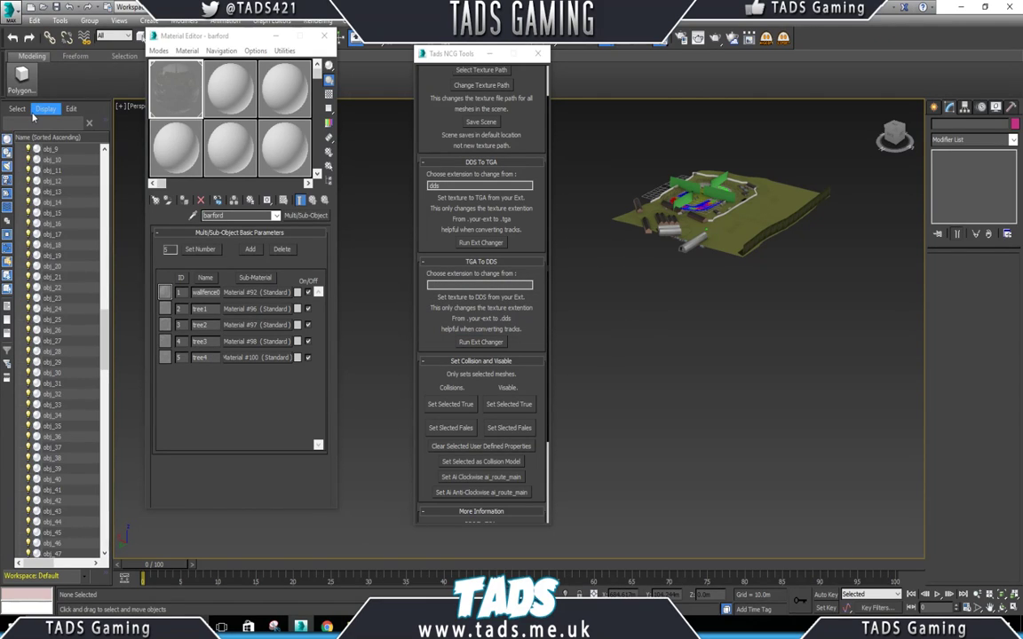
Close the Material Editor and the Tads NCG Tools window.
{"action": "left_click", "coordinate": [324, 36]}
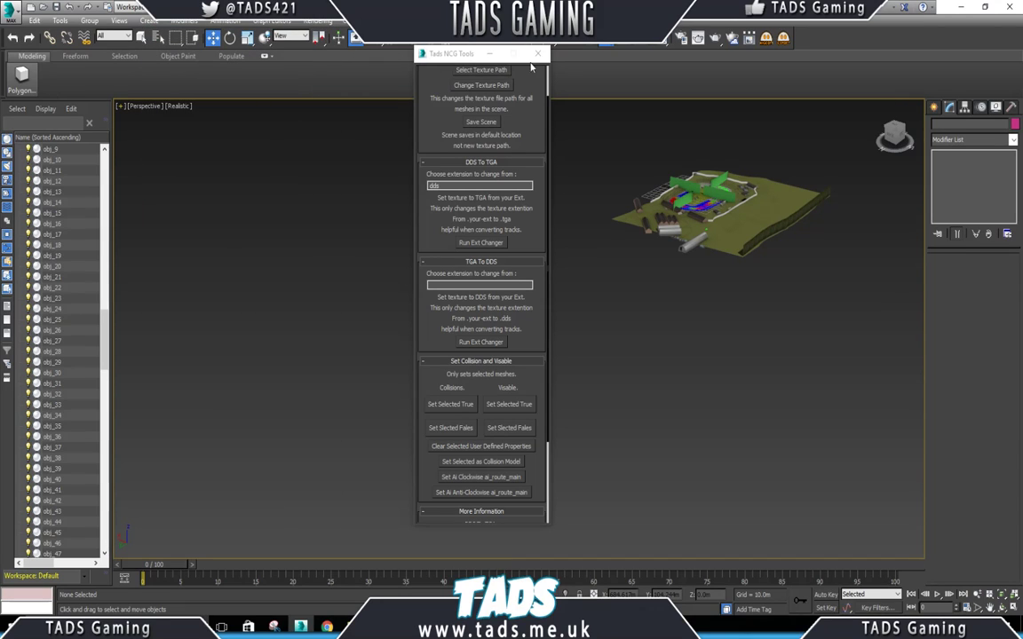
{"action": "left_click", "coordinate": [537, 53]}
{"action": "scroll", "coordinate": [718, 170], "scroll_direction": "up", "scroll_amount": 10}
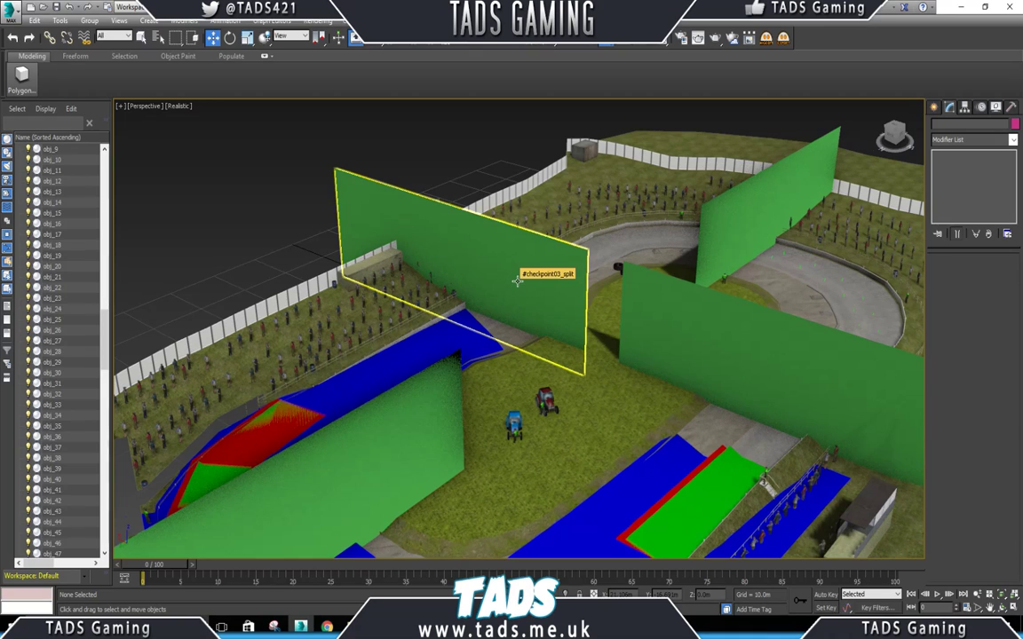
{"action": "scroll", "coordinate": [510, 279], "scroll_direction": "down", "scroll_amount": 10}
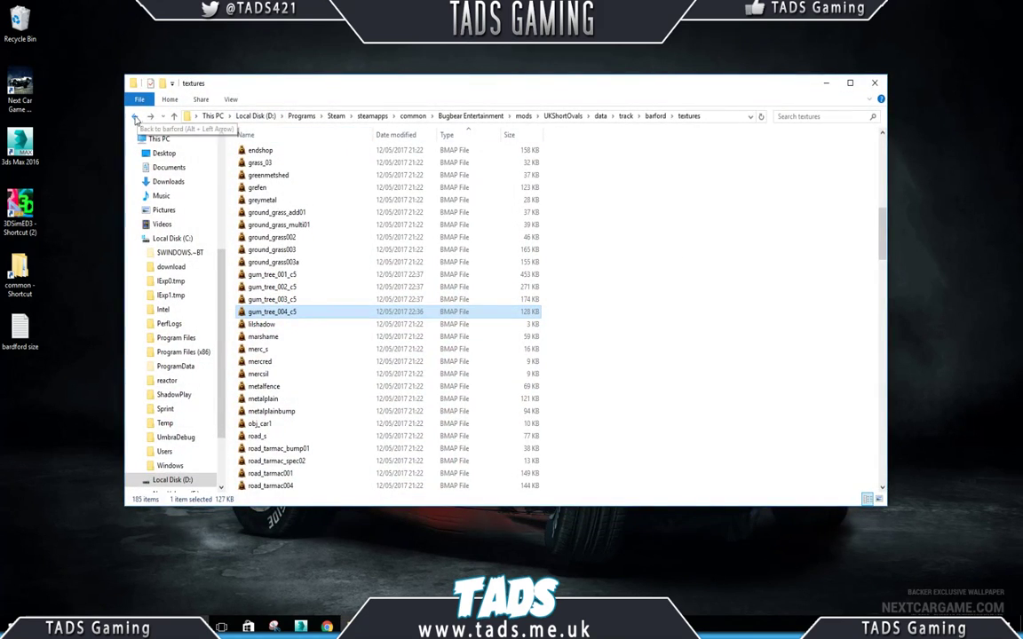
Go back to the UKShortOvals track folder in File Explorer and select the barford folder.
{"action": "left_click", "coordinate": [136, 117]}
{"action": "left_click", "coordinate": [136, 118]}
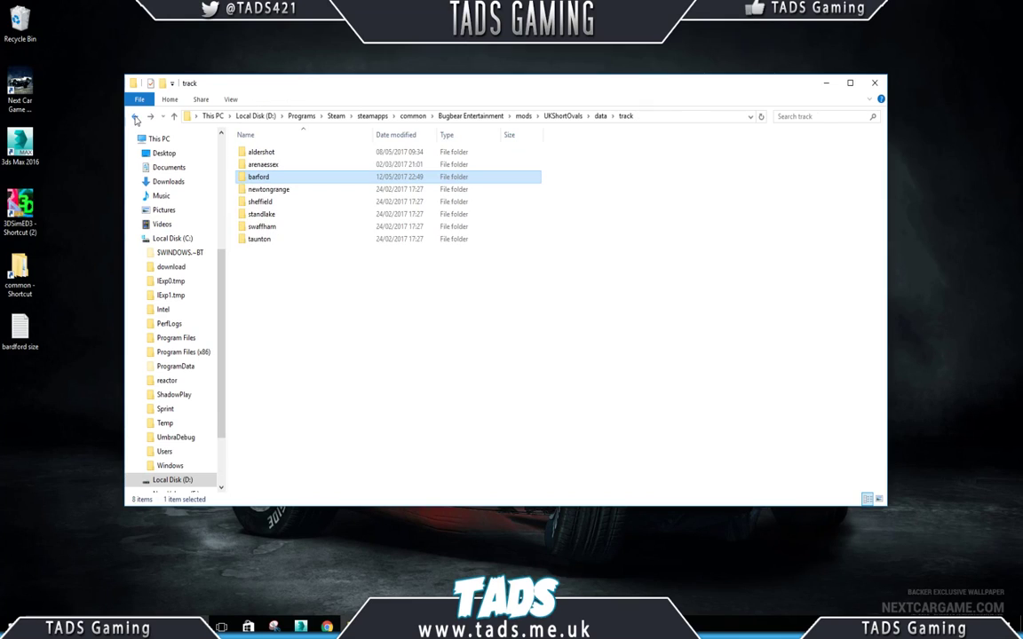
{"action": "right_click", "coordinate": [258, 177]}
{"action": "left_click", "coordinate": [286, 419]}
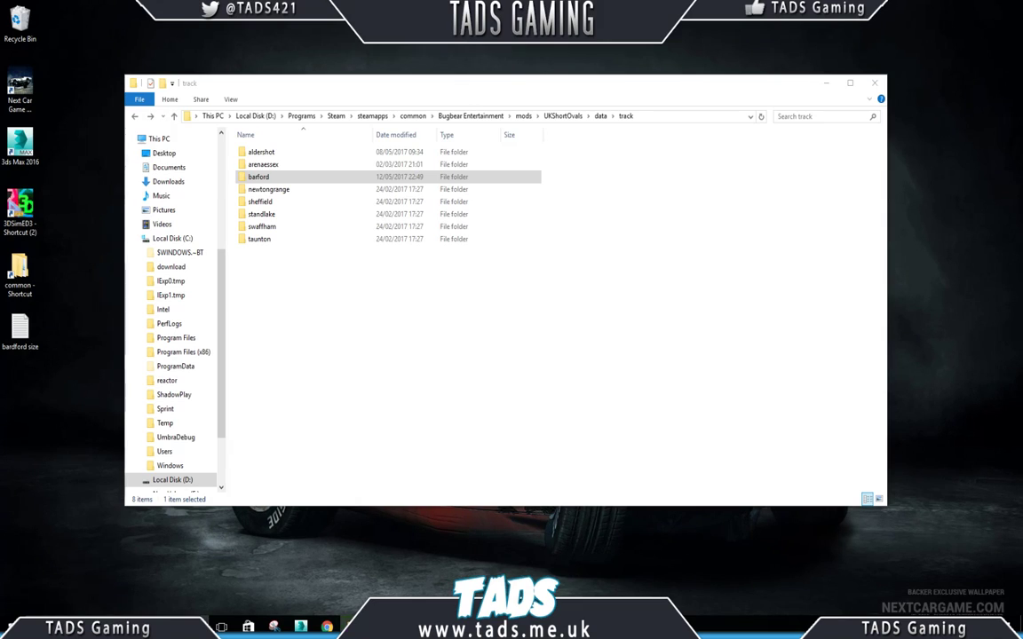
{"action": "left_click", "coordinate": [579, 319]}
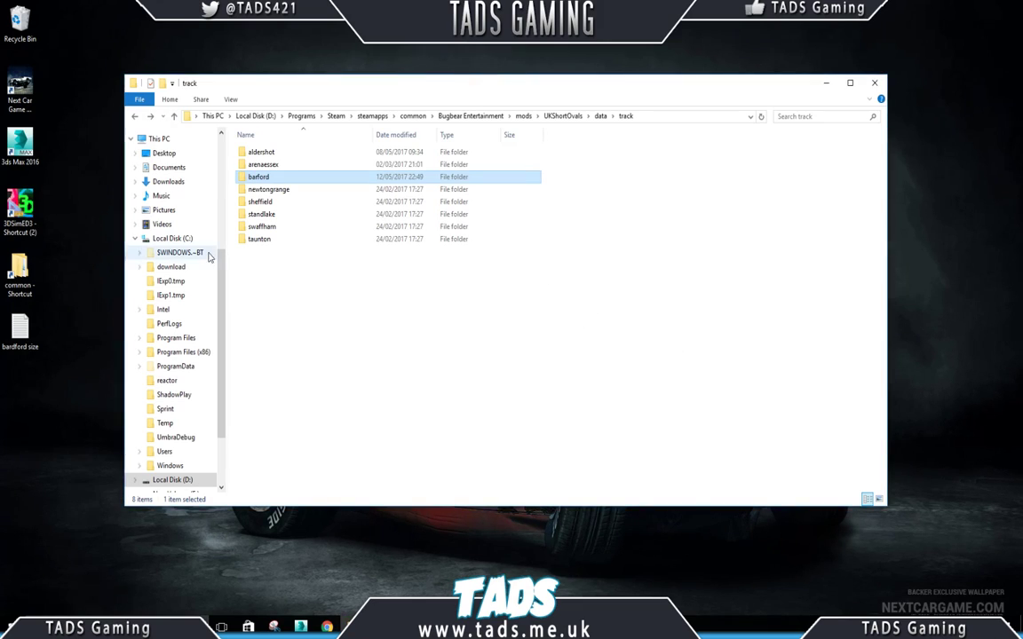
Delete the dds, png and tga folders from barford's textures folder.
{"action": "double_click", "coordinate": [258, 178]}
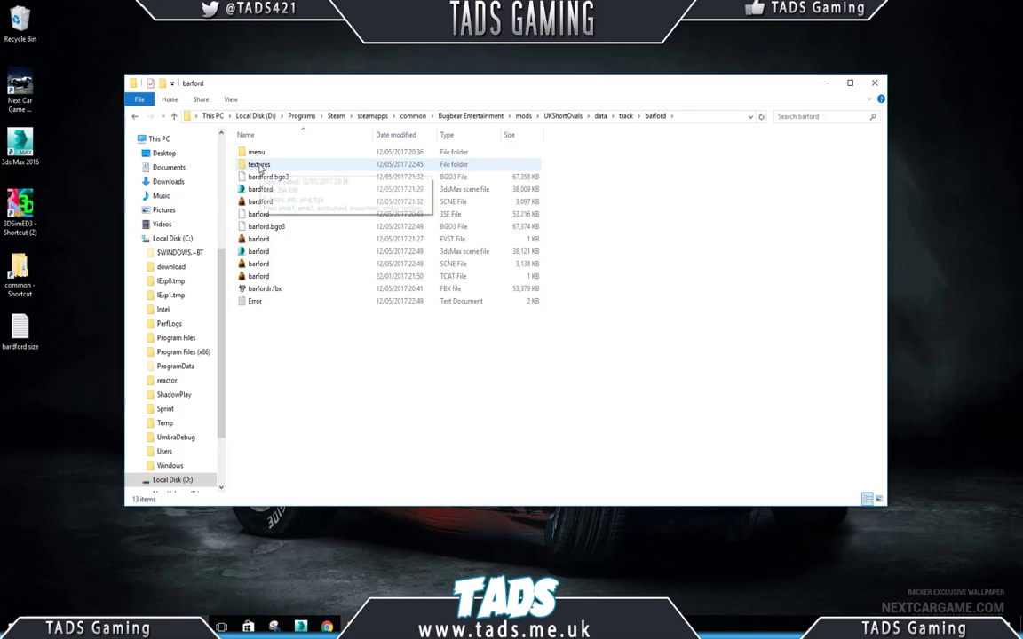
{"action": "double_click", "coordinate": [254, 165]}
{"action": "left_click", "coordinate": [258, 154]}
{"action": "left_click", "coordinate": [257, 166], "text": "shift"}
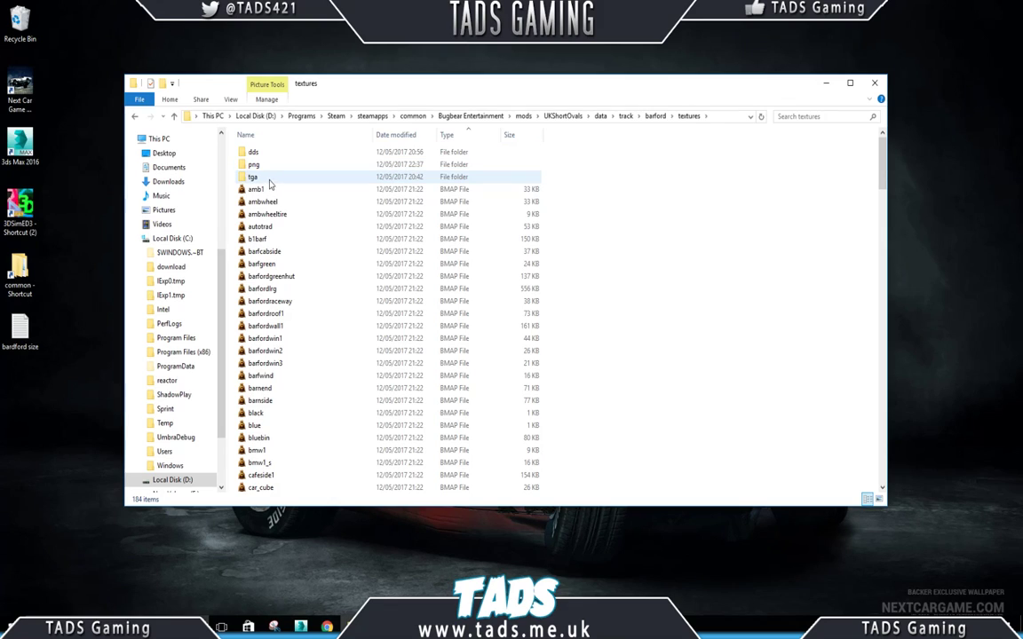
{"action": "left_click", "coordinate": [253, 152]}
{"action": "left_click", "coordinate": [254, 165], "text": "shift"}
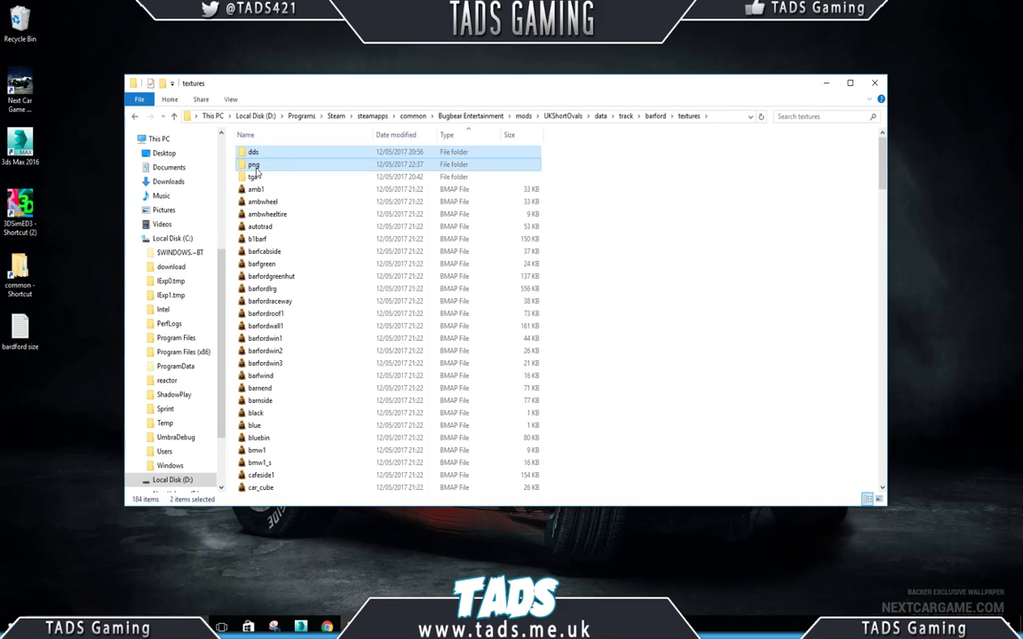
{"action": "key", "text": "Delete"}
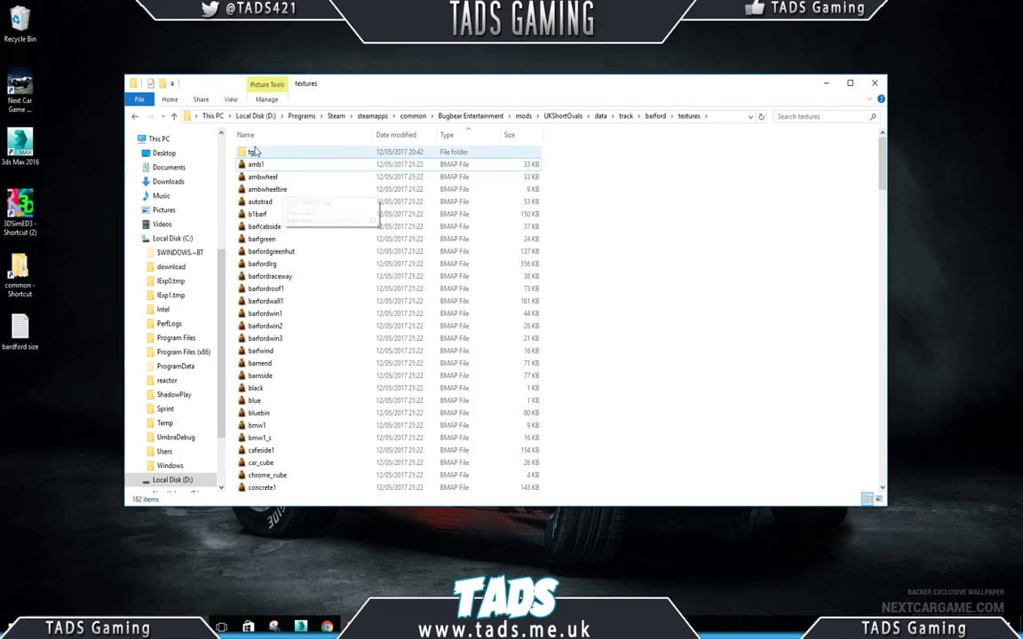
{"action": "key", "text": "Delete"}
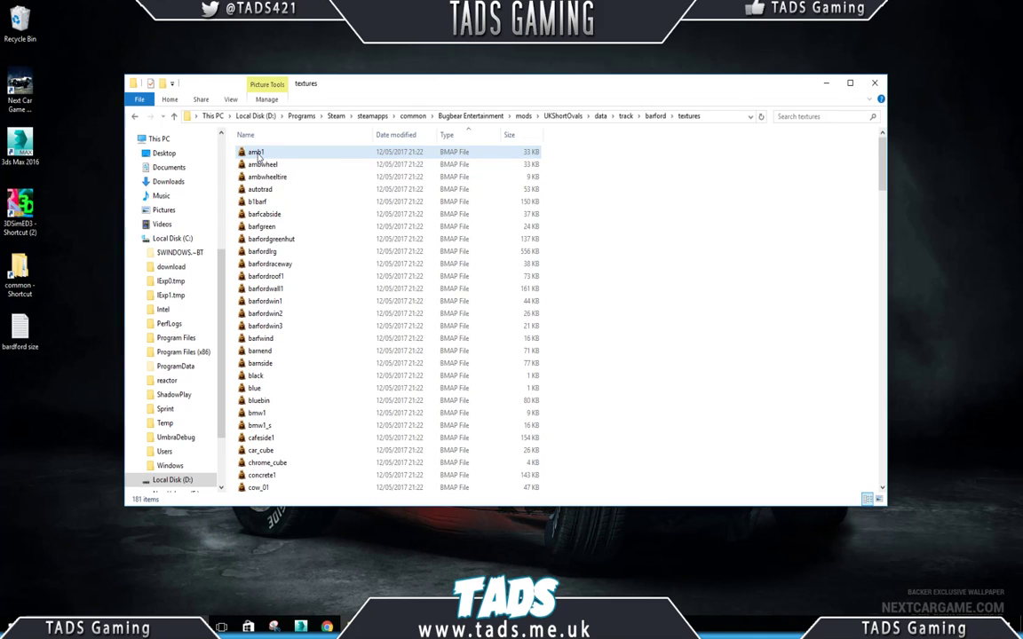
Delete all the TGA files from barford's textures folder, keeping only the BMAP files.
{"action": "left_click_drag", "start_coordinate": [884, 165], "coordinate": [883, 393]}
{"action": "left_click", "coordinate": [259, 178]}
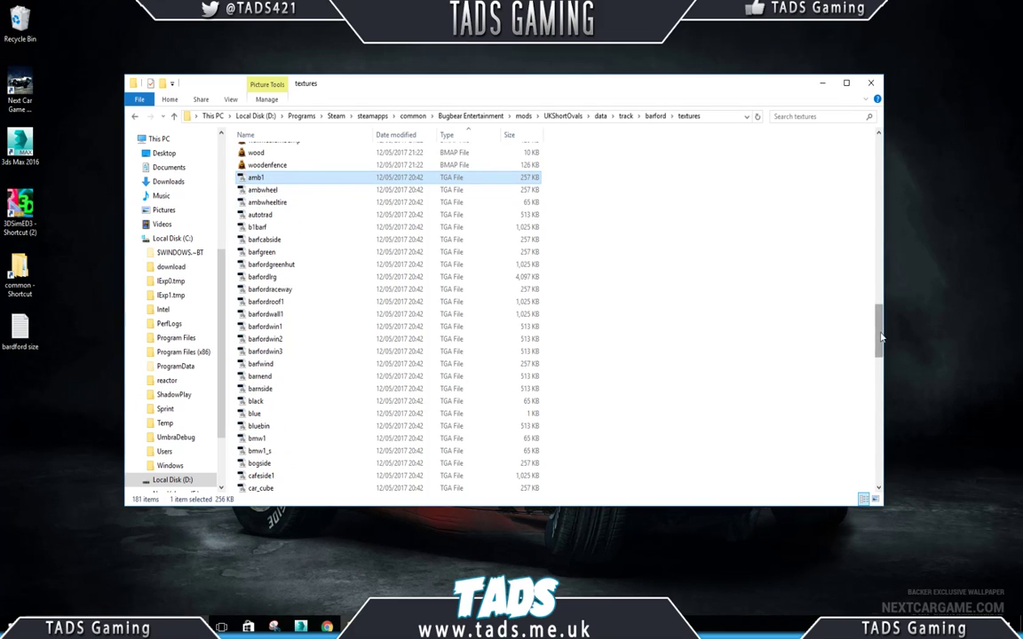
{"action": "left_click_drag", "start_coordinate": [880, 338], "coordinate": [879, 477]}
{"action": "left_click", "coordinate": [284, 486], "text": "shift"}
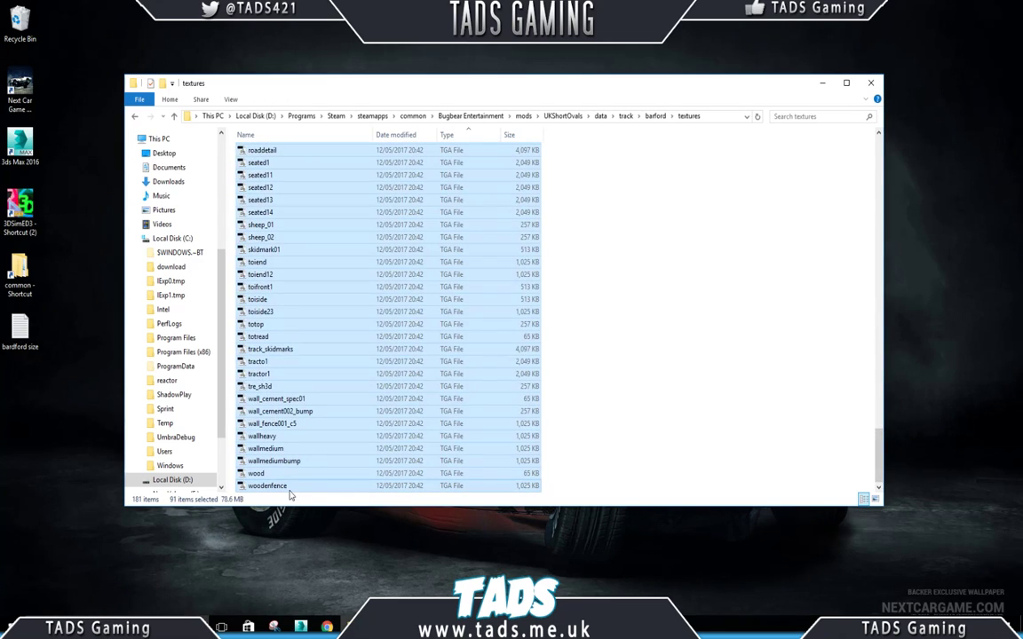
{"action": "key", "text": "Delete"}
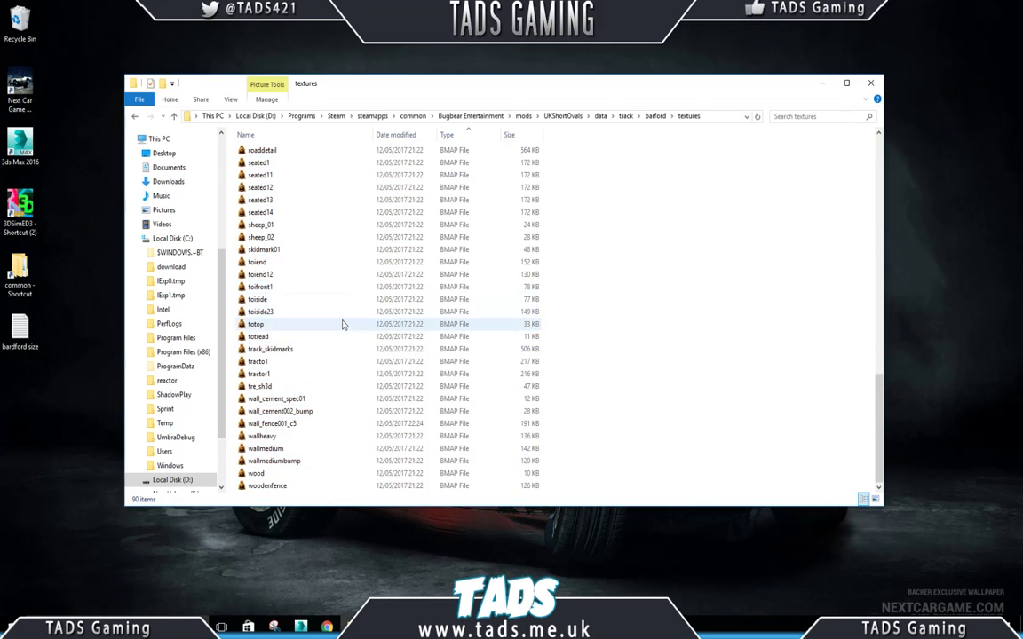
{"action": "scroll", "coordinate": [340, 320], "scroll_direction": "up", "scroll_amount": 20}
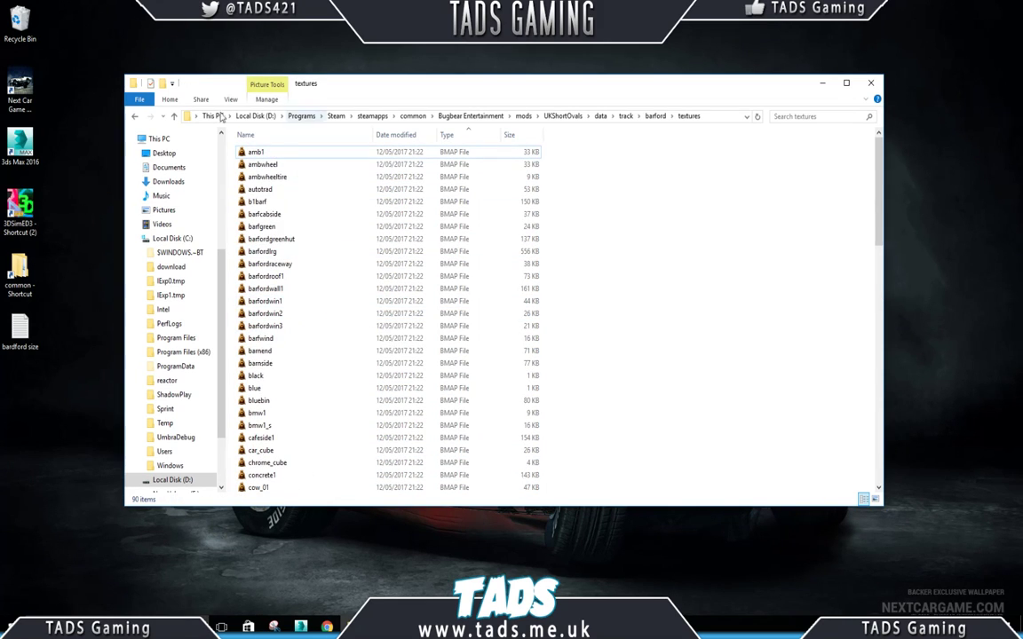
Return to the barford folder and delete bardford.bgo3 and the misspelled bardford 3dsMax scene file.
{"action": "left_click", "coordinate": [134, 117]}
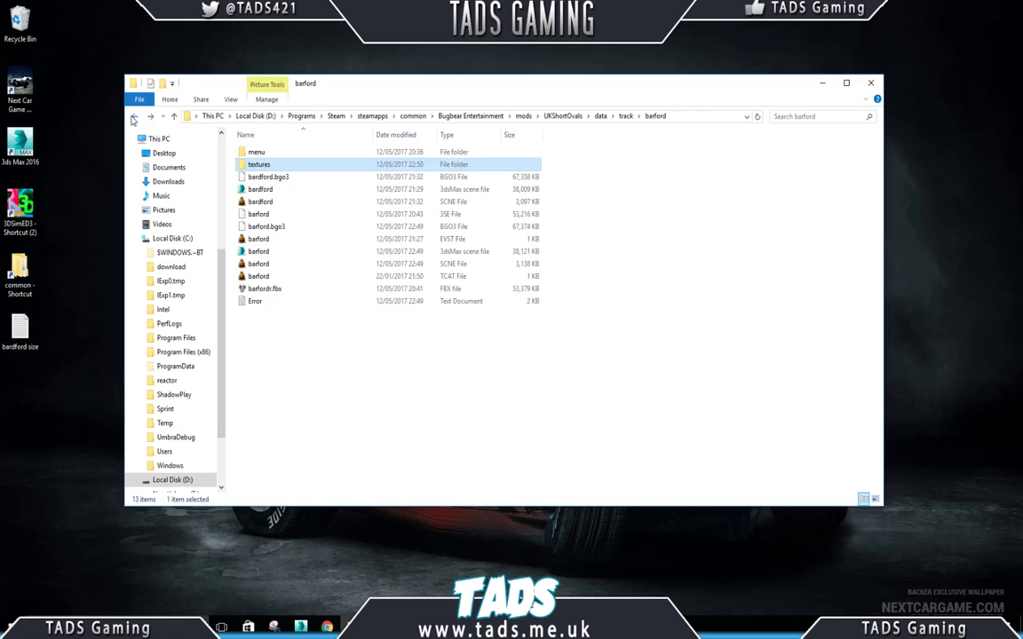
{"action": "left_click", "coordinate": [259, 177]}
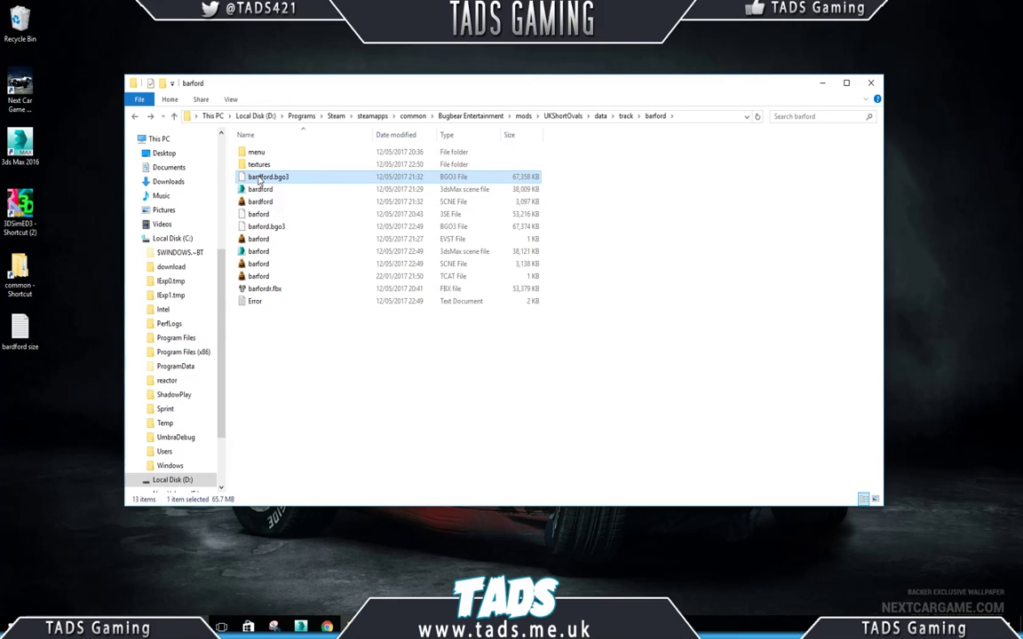
{"action": "key", "text": "Delete"}
{"action": "key", "text": "Delete"}
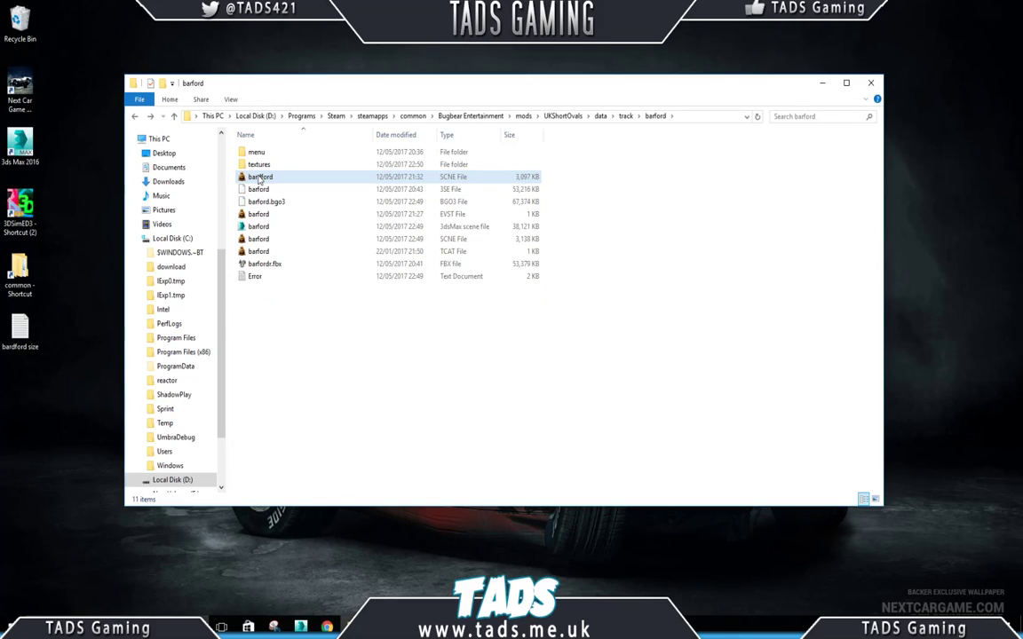
Delete the bardford SCNE file, barford 3SE file, barford.bgo3, barford 3dsMax scene, barfordr.fbx and Error text file from the barford folder.
{"action": "left_click", "coordinate": [254, 189]}
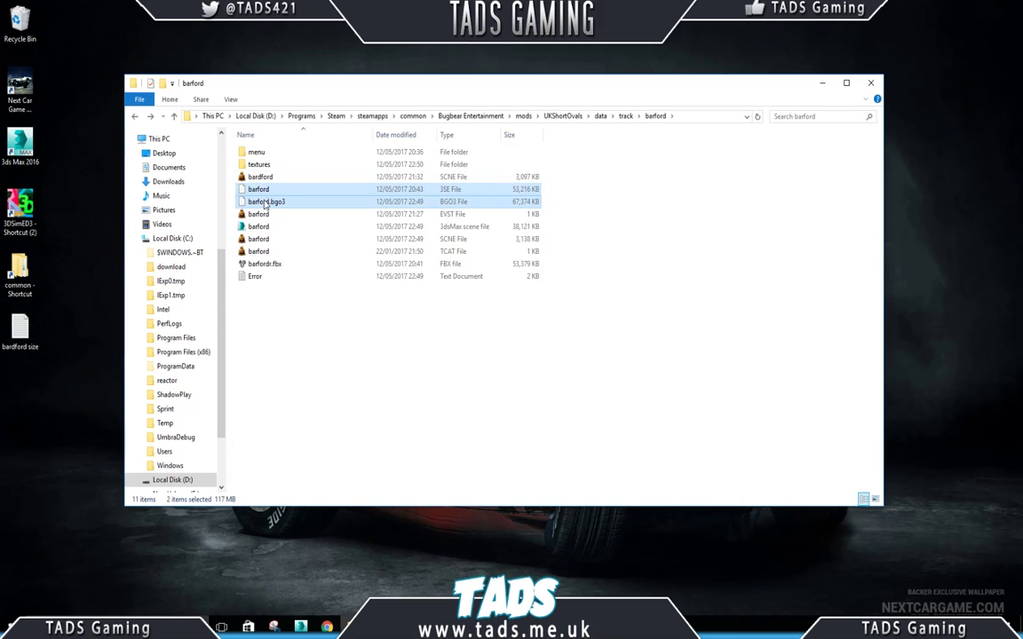
{"action": "left_click", "coordinate": [259, 202], "text": "shift"}
{"action": "left_click", "coordinate": [263, 178], "text": "ctrl"}
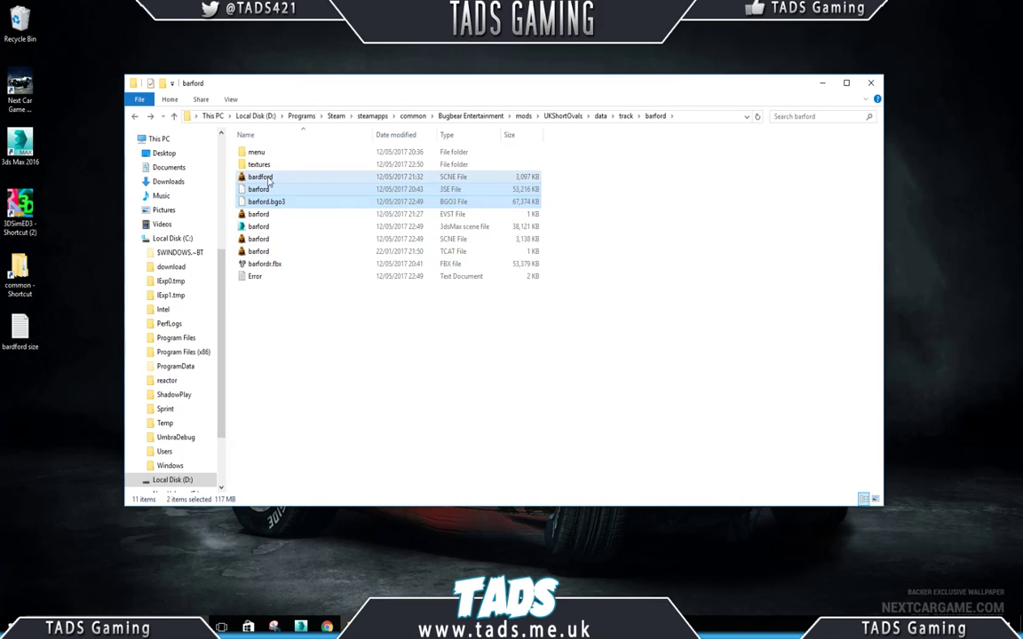
{"action": "left_click", "coordinate": [258, 226], "text": "ctrl"}
{"action": "left_click", "coordinate": [263, 264], "text": "ctrl"}
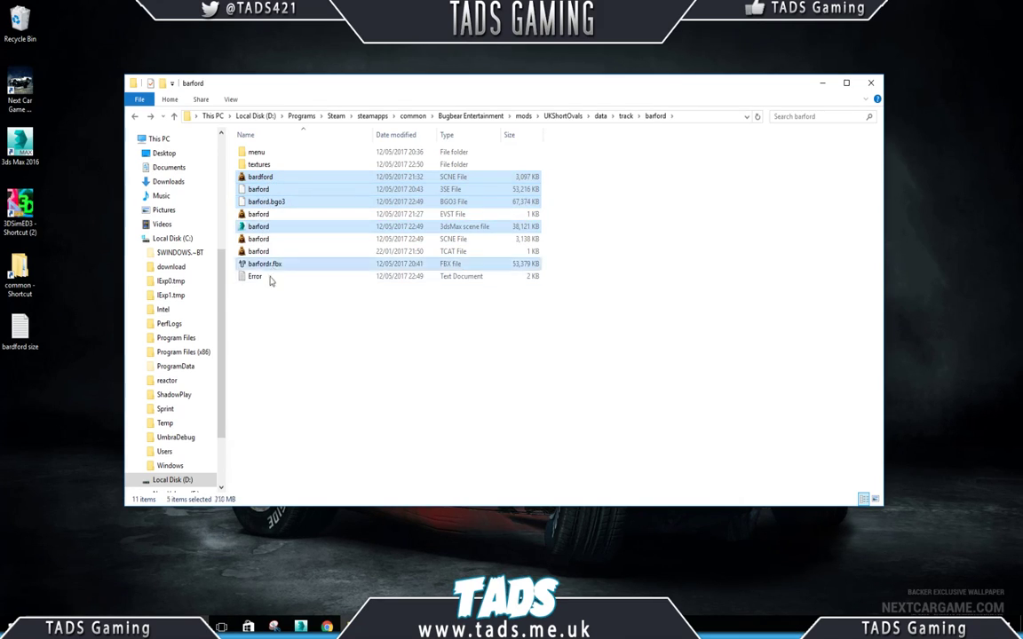
{"action": "left_click", "coordinate": [255, 277], "text": "ctrl"}
{"action": "key", "text": "Delete"}
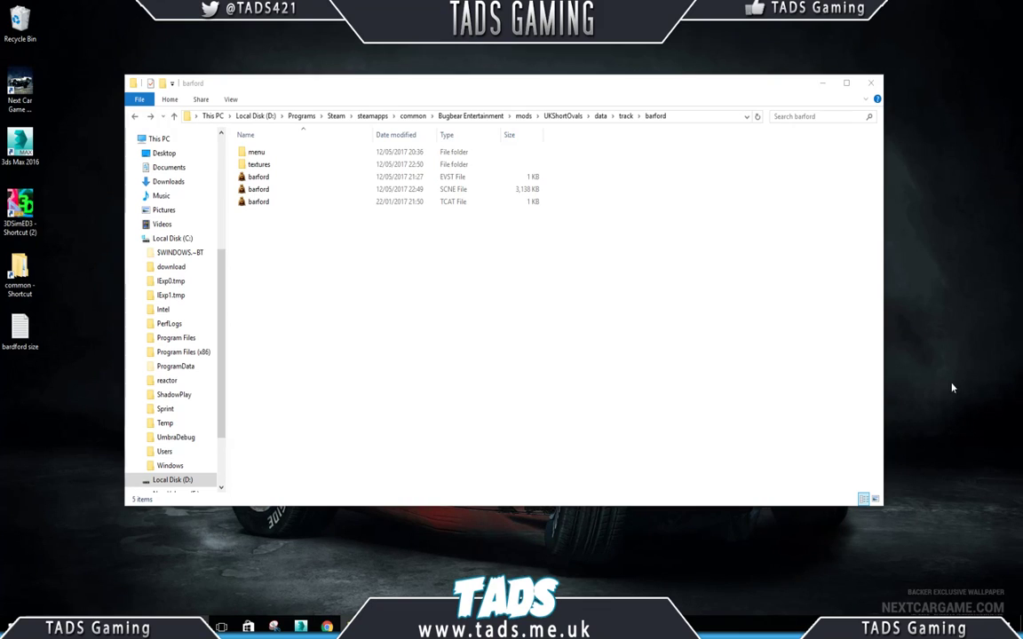
Paste the copied event_texture_templates_psd folder into barford's menu folder.
{"action": "left_click", "coordinate": [292, 323]}
{"action": "double_click", "coordinate": [257, 152]}
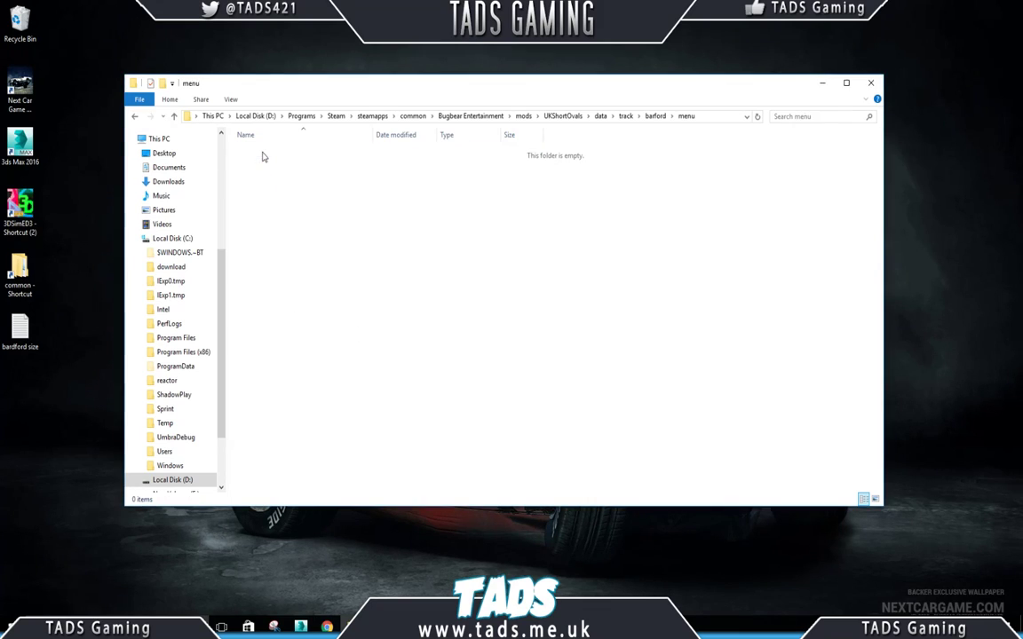
{"action": "right_click", "coordinate": [284, 188]}
{"action": "left_click", "coordinate": [330, 270]}
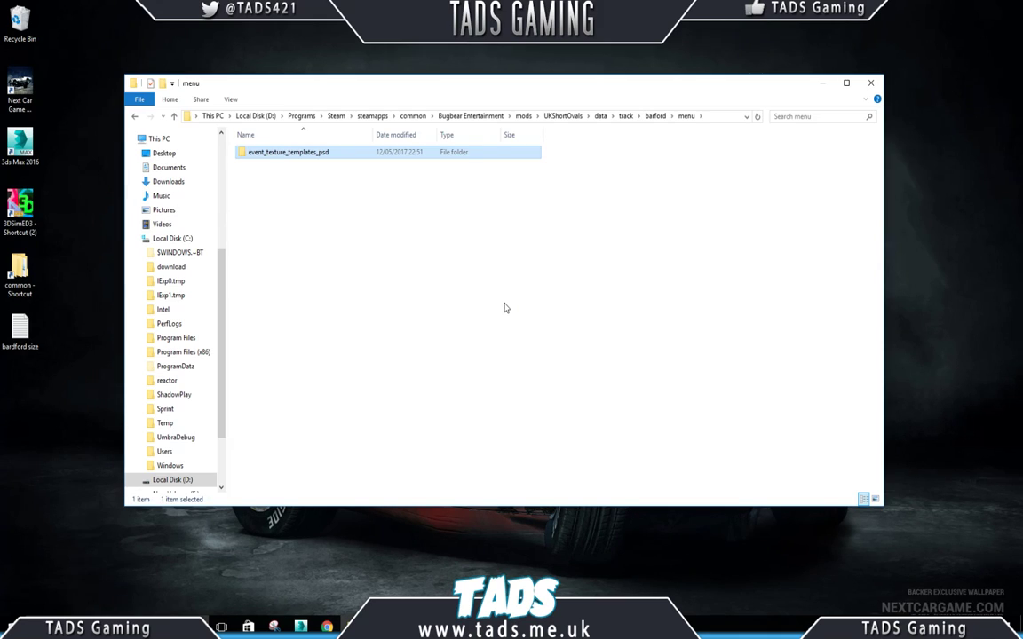
Open event_standlake_loading_1920x1200_raw.psd from the event_texture_templates_psd folder in Photoshop.
{"action": "double_click", "coordinate": [253, 151]}
{"action": "left_click", "coordinate": [271, 171]}
{"action": "double_click", "coordinate": [270, 172]}
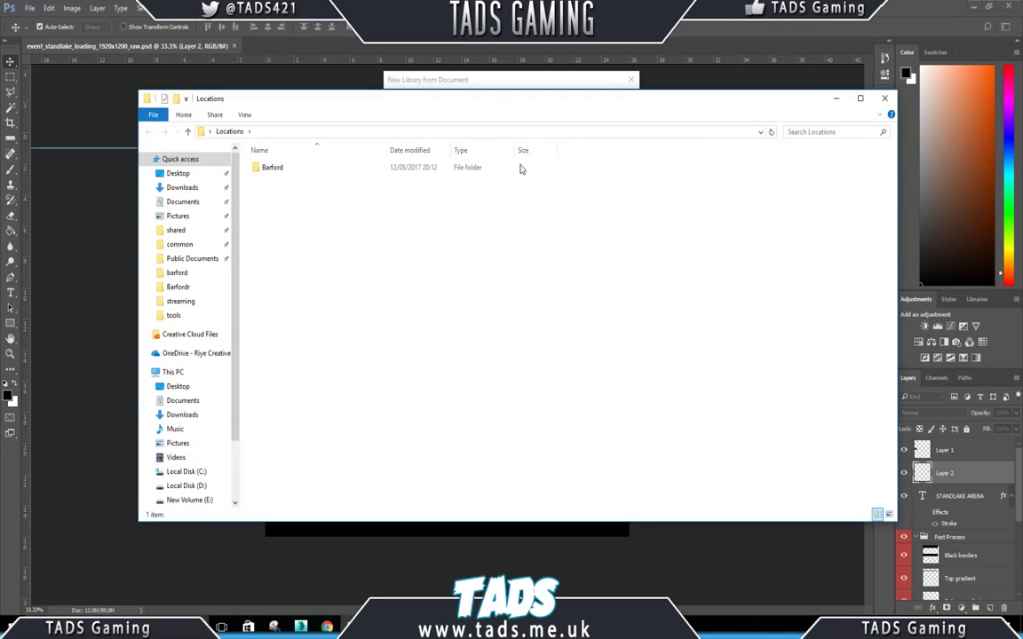
Select the BarfordR_loading image in the Locations > Barford > Barfordr folder and dismiss Photoshop's New Library from Document dialog.
{"action": "double_click", "coordinate": [284, 170]}
{"action": "double_click", "coordinate": [271, 180]}
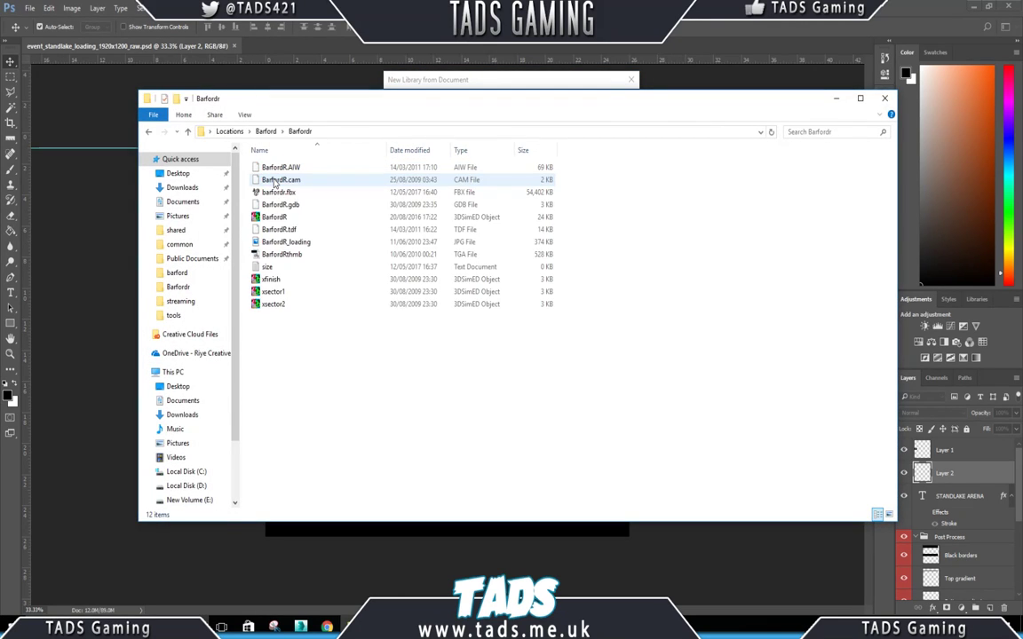
{"action": "left_click", "coordinate": [279, 245]}
{"action": "left_click", "coordinate": [508, 82]}
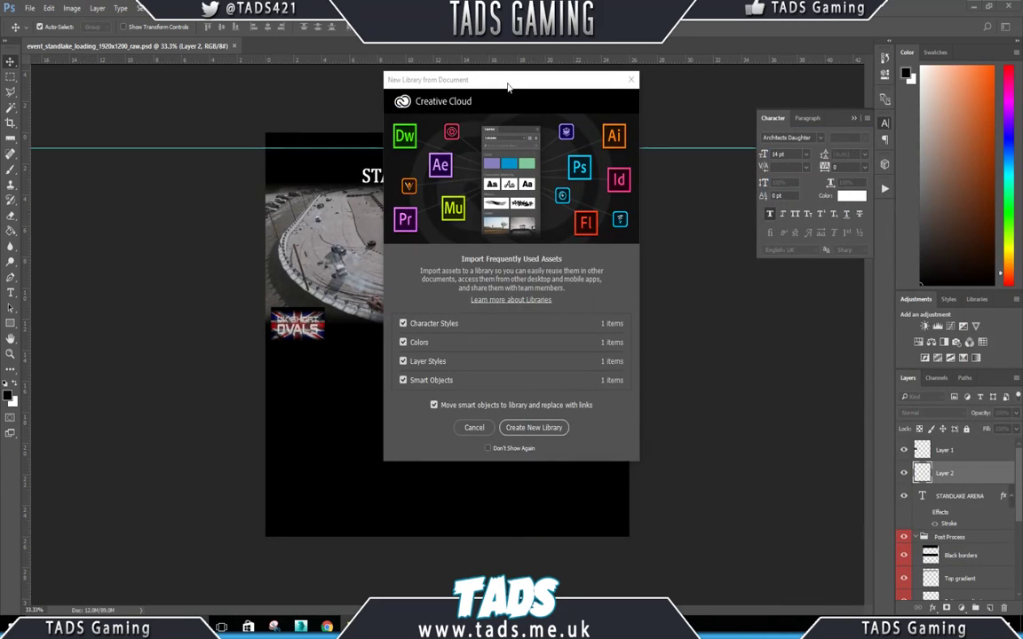
{"action": "left_click", "coordinate": [631, 81]}
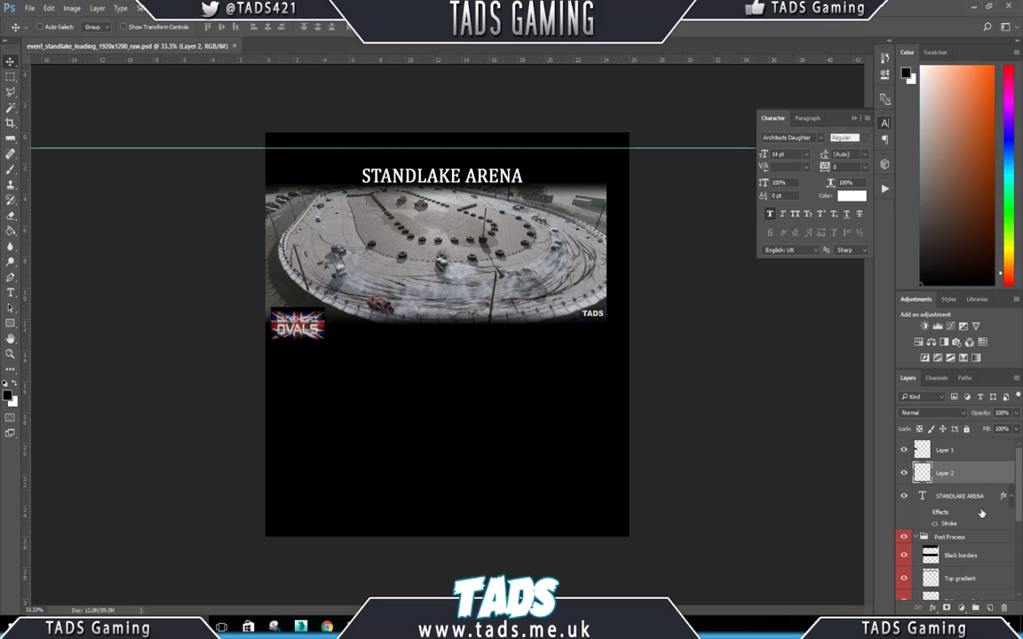
Open the contents of the "Your art goes here" smart object layer for editing.
{"action": "scroll", "coordinate": [965, 518], "scroll_direction": "down", "scroll_amount": 5}
{"action": "scroll", "coordinate": [965, 518], "scroll_direction": "down", "scroll_amount": 2}
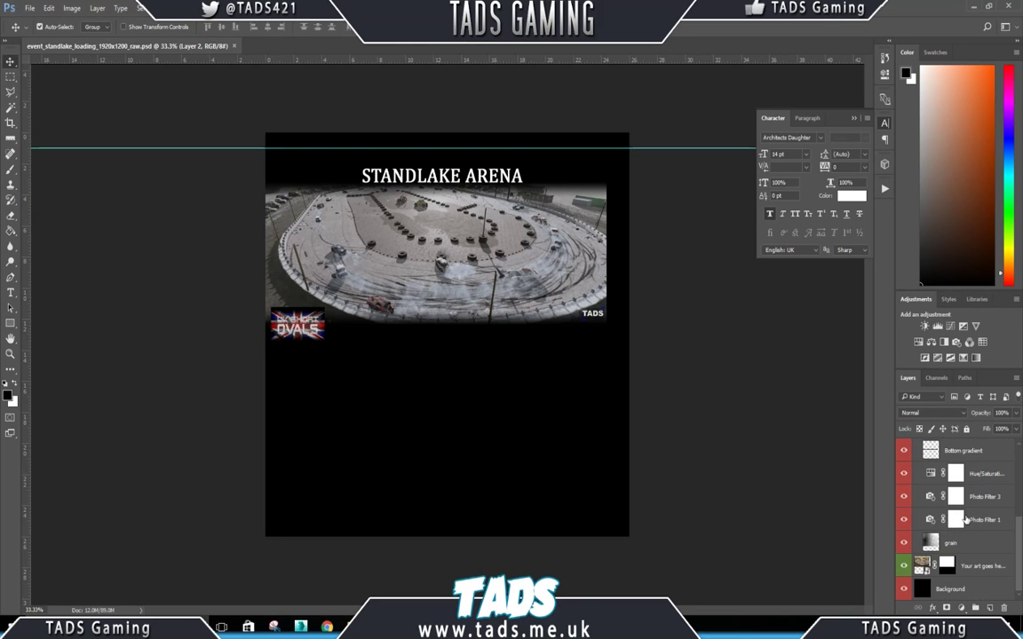
{"action": "double_click", "coordinate": [923, 565]}
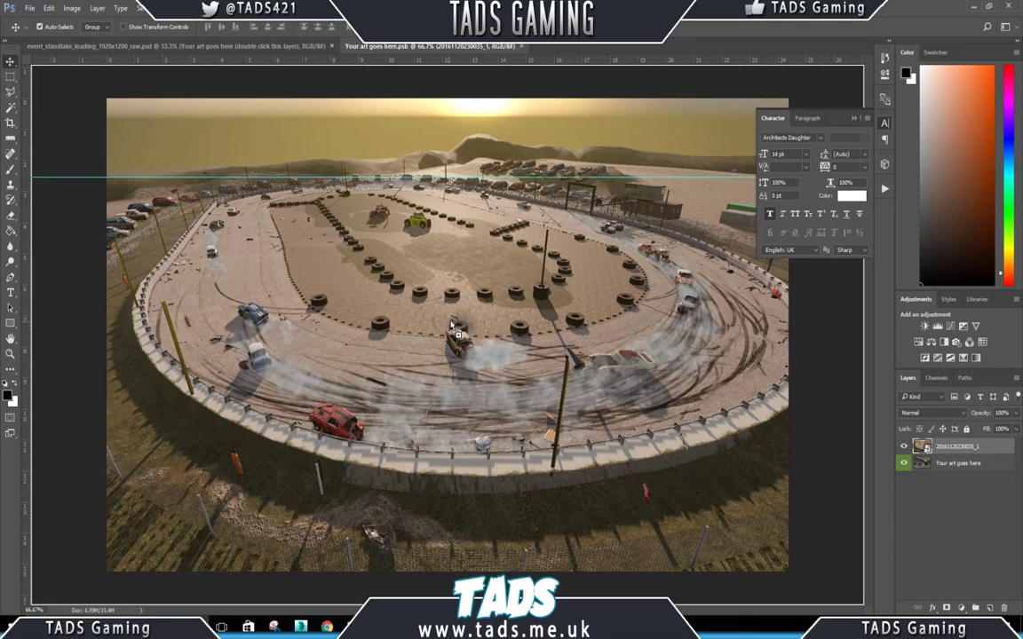
Place the BarfordR_loading image in the smart object, scale it to about 79.74% and centre it horizontally on the canvas.
{"action": "left_click_drag", "start_coordinate": [1022, 316], "coordinate": [452, 316]}
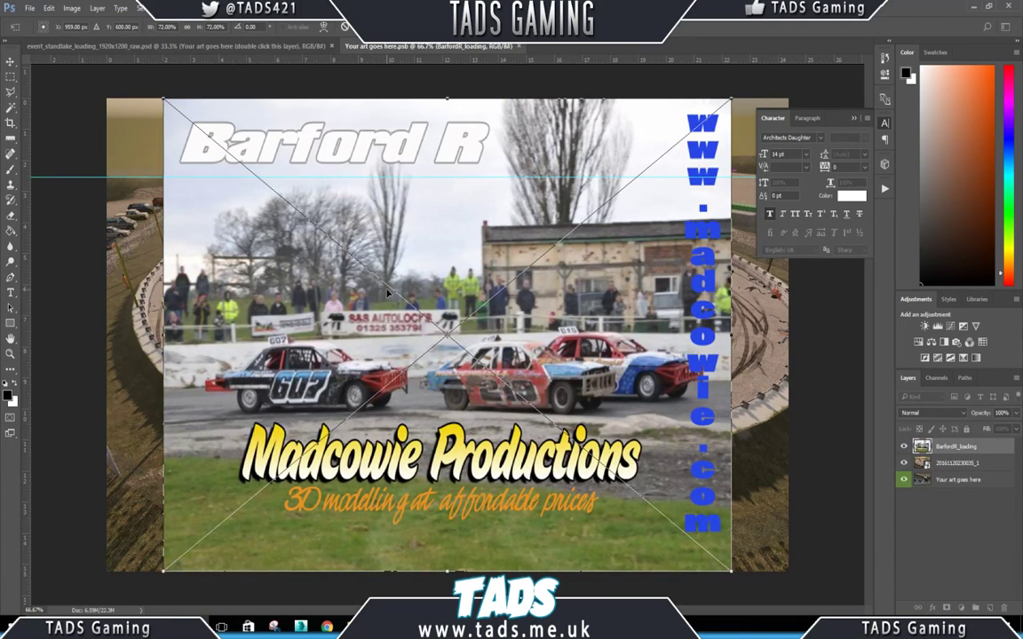
{"action": "left_click_drag", "start_coordinate": [388, 293], "coordinate": [314, 273]}
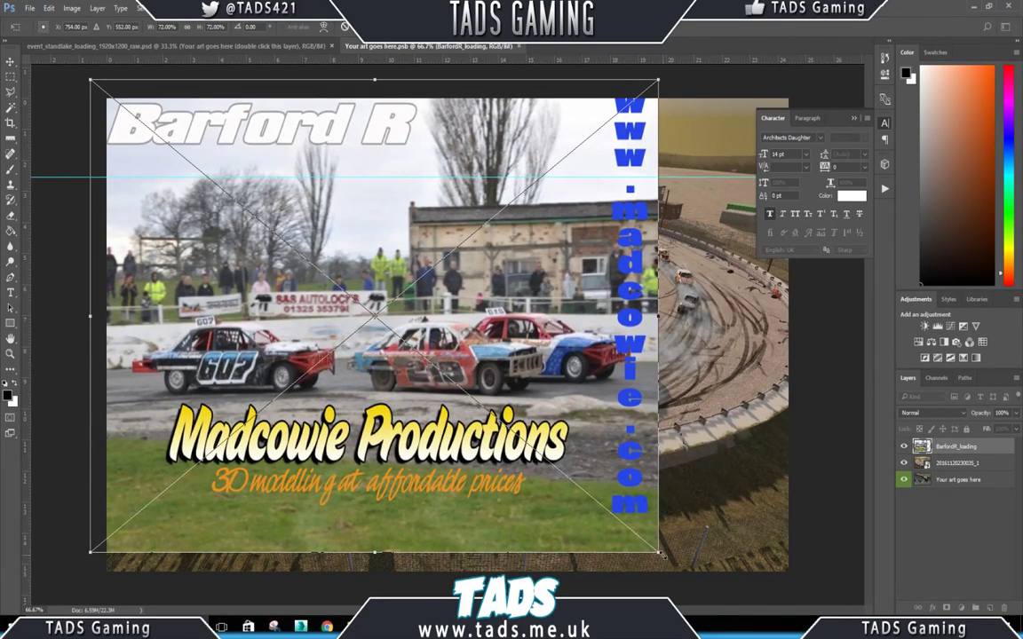
{"action": "left_click_drag", "start_coordinate": [662, 555], "coordinate": [726, 602]}
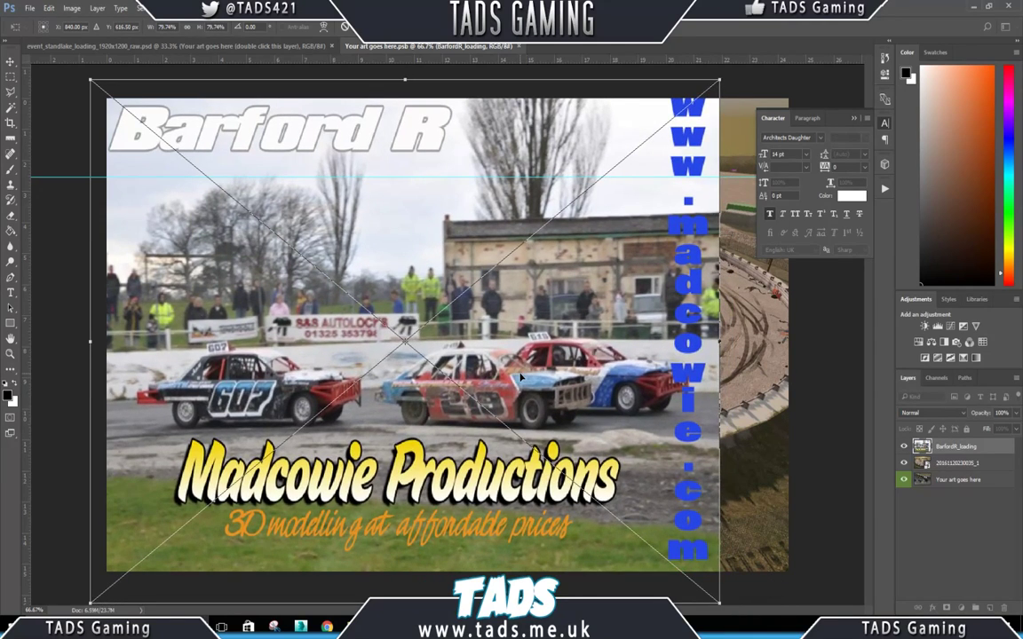
{"action": "left_click_drag", "start_coordinate": [523, 377], "coordinate": [565, 382]}
{"action": "key", "text": "Return"}
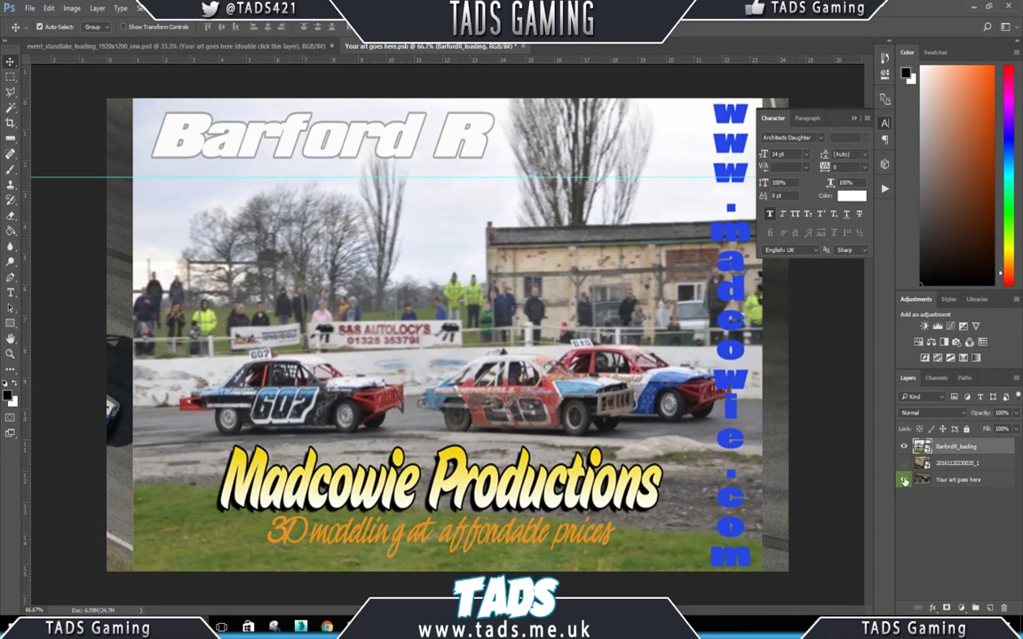
{"action": "left_click", "coordinate": [905, 462]}
{"action": "left_click", "coordinate": [958, 463]}
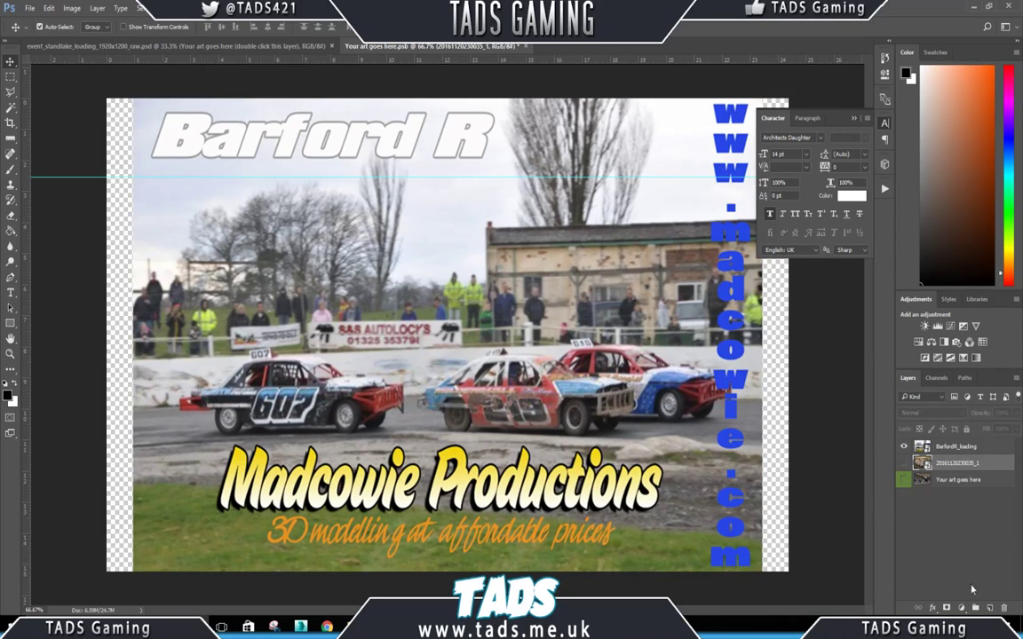
{"action": "left_click", "coordinate": [990, 609]}
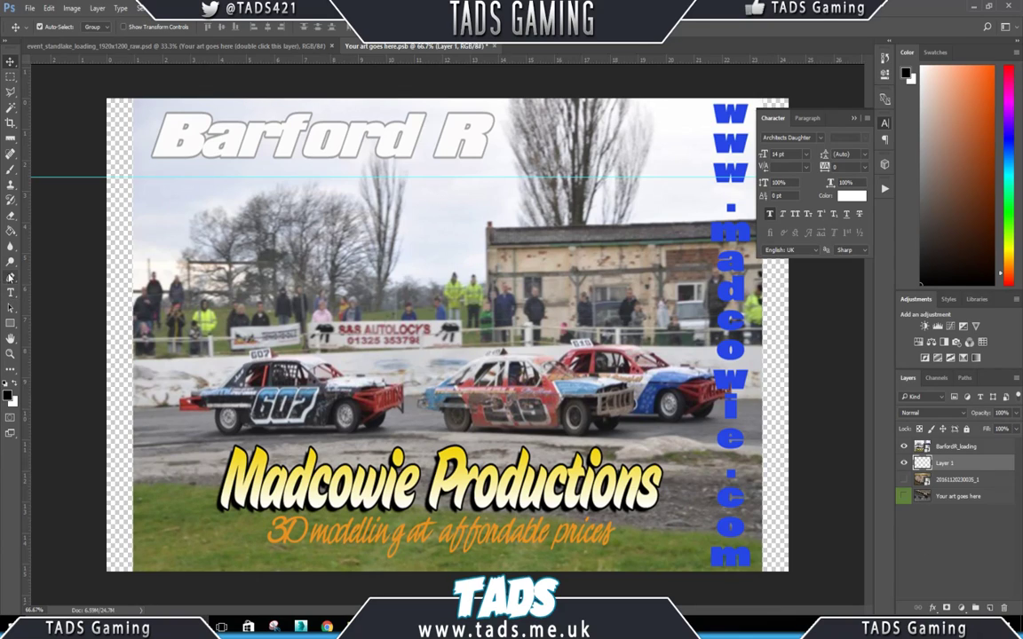
Try a vertical black-to-white gradient on the new layer and undo it.
{"action": "left_click", "coordinate": [10, 231]}
{"action": "left_click", "coordinate": [55, 231]}
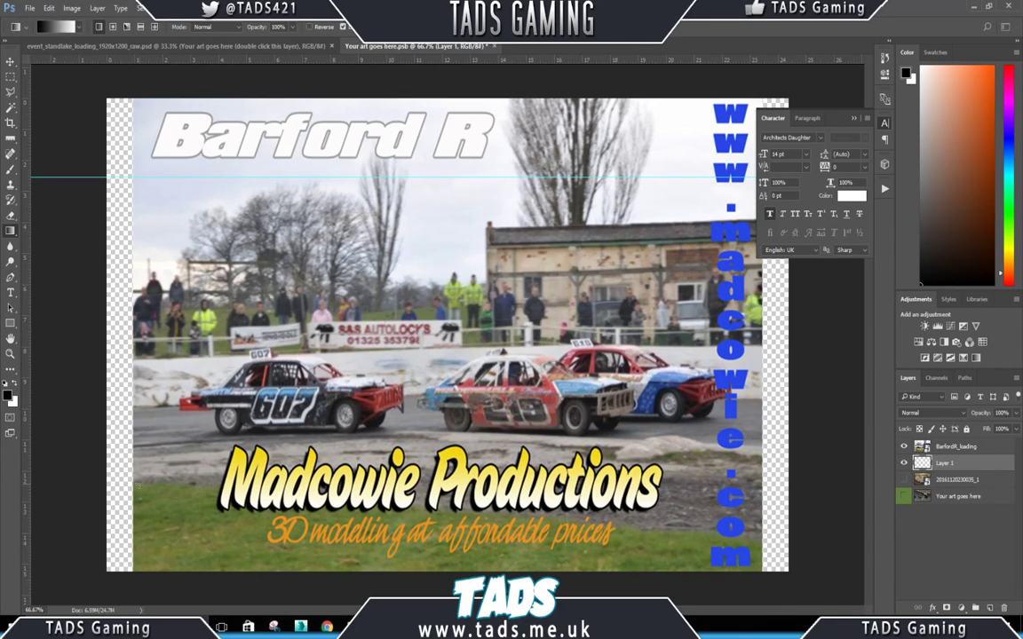
{"action": "left_click_drag", "start_coordinate": [124, 439], "coordinate": [122, 172]}
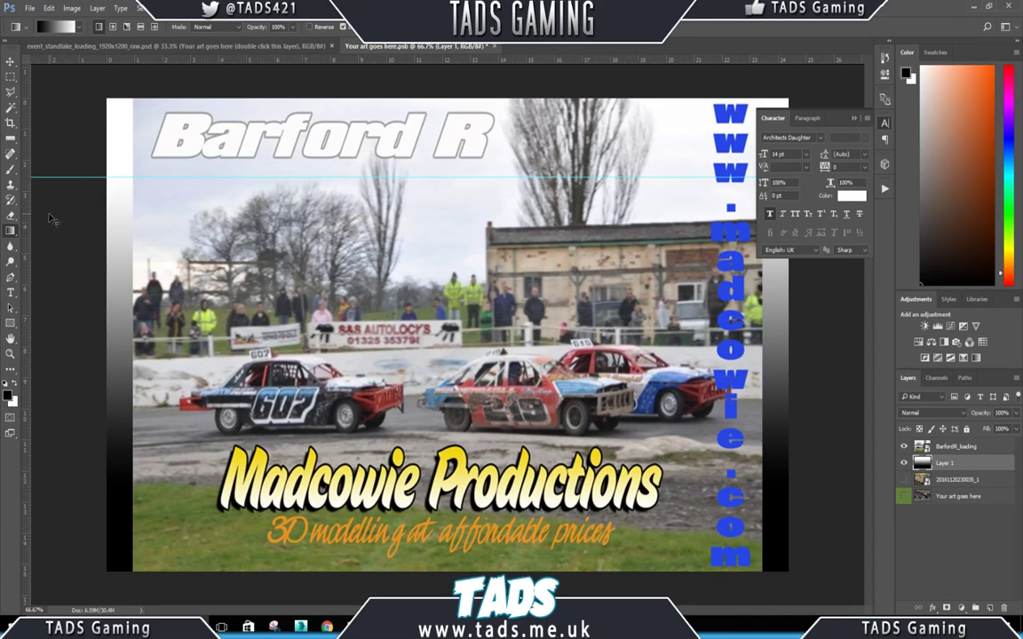
{"action": "key", "text": "ctrl+z"}
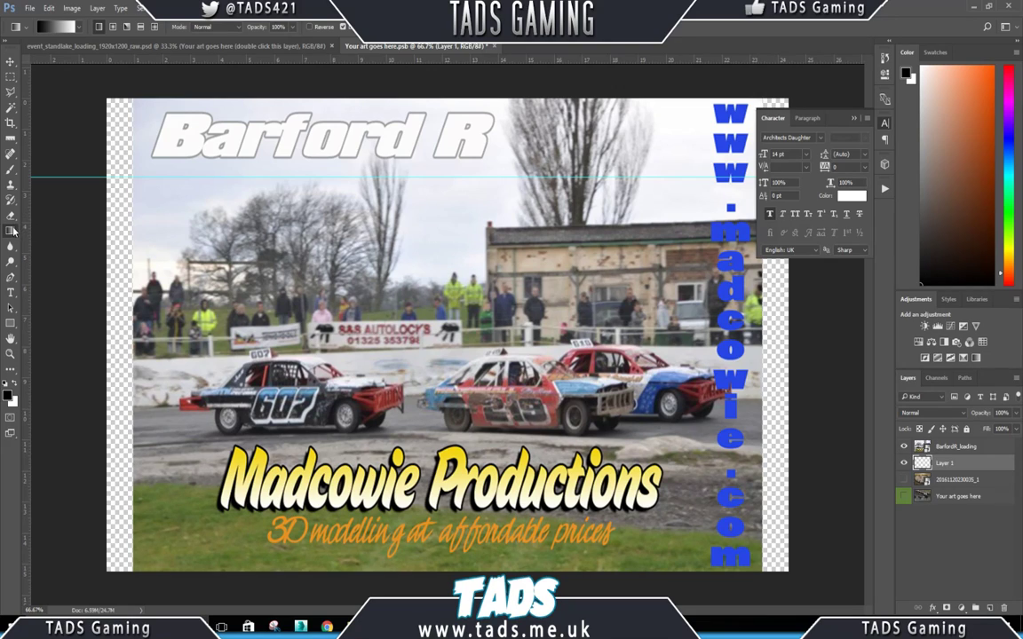
Set the foreground colour to white (ffffff) and fill the new layer with it using the Paint Bucket tool.
{"action": "right_click", "coordinate": [13, 229]}
{"action": "left_click", "coordinate": [54, 219]}
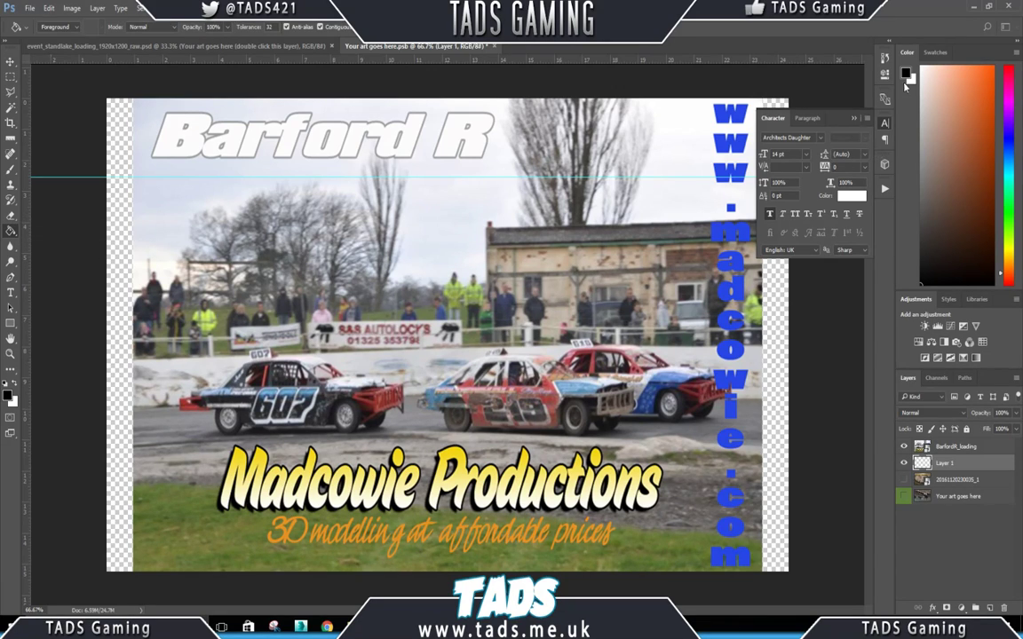
{"action": "left_click", "coordinate": [905, 75]}
{"action": "left_click_drag", "start_coordinate": [630, 186], "coordinate": [608, 139]}
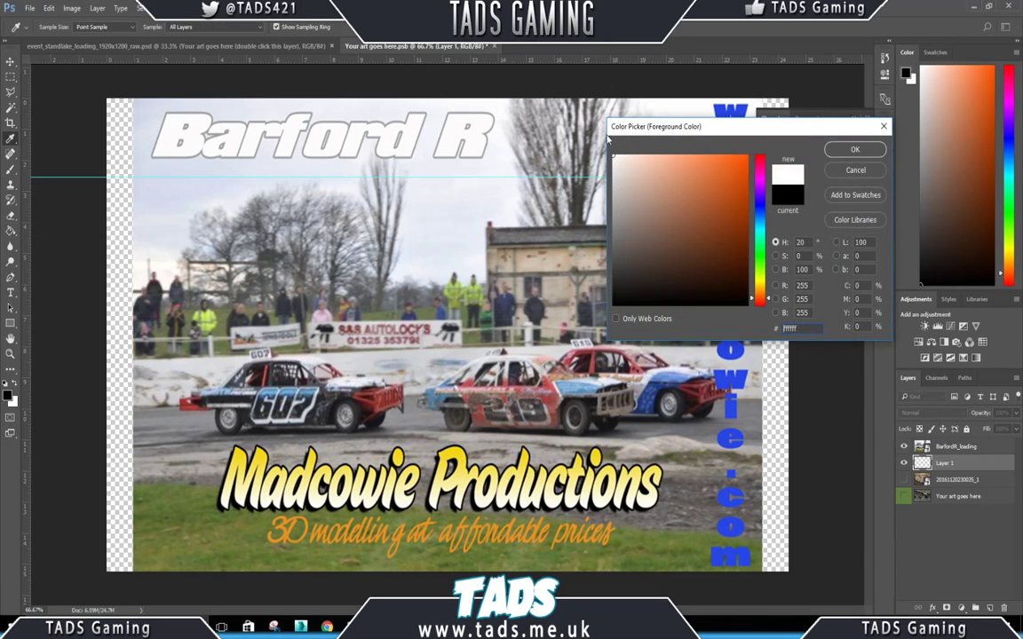
{"action": "left_click", "coordinate": [848, 150]}
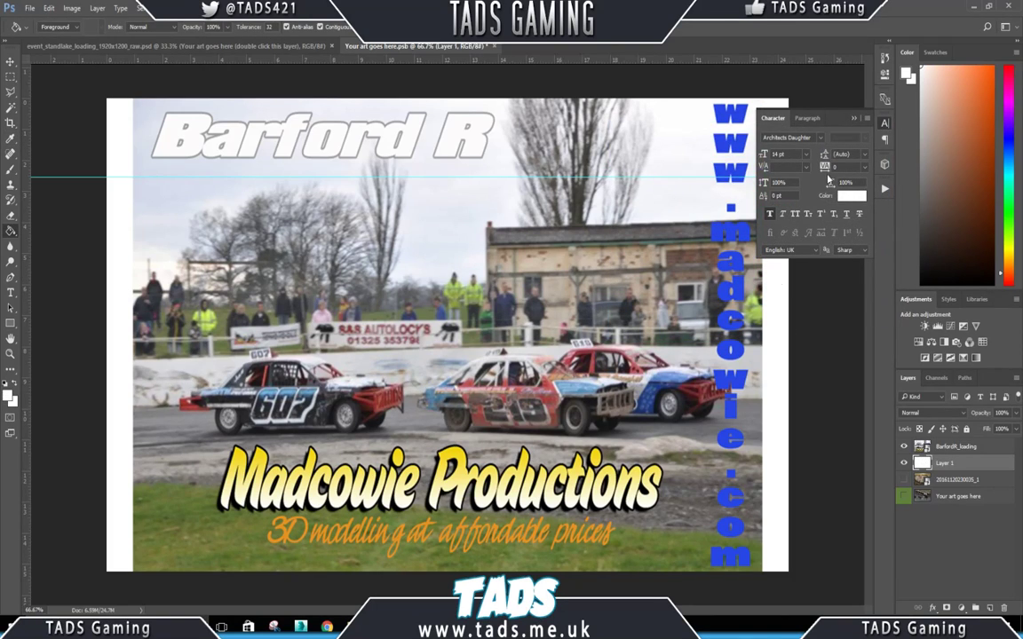
Collapse the Character panel and add a horizontal text layer reading "rFactor To Wreck" above the white layer.
{"action": "left_click", "coordinate": [853, 119]}
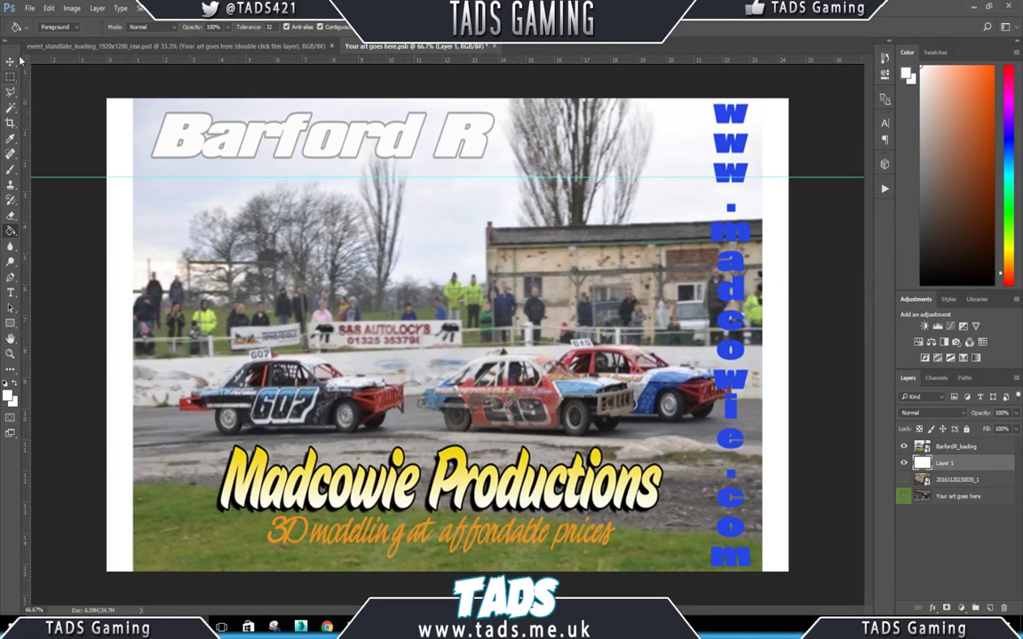
{"action": "left_click", "coordinate": [10, 293]}
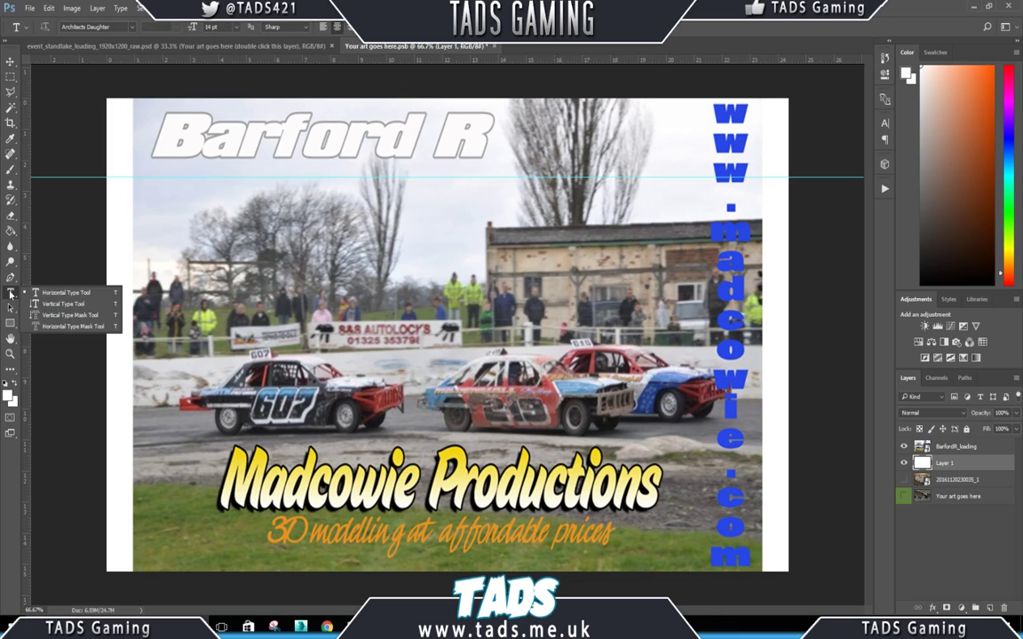
{"action": "left_click", "coordinate": [278, 280]}
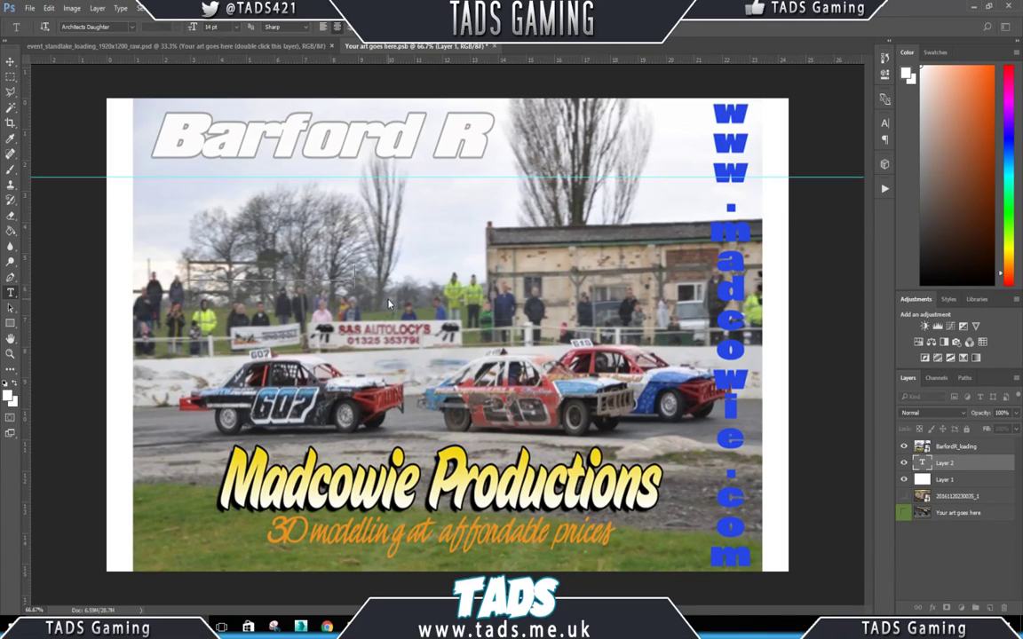
{"action": "left_click", "coordinate": [10, 61]}
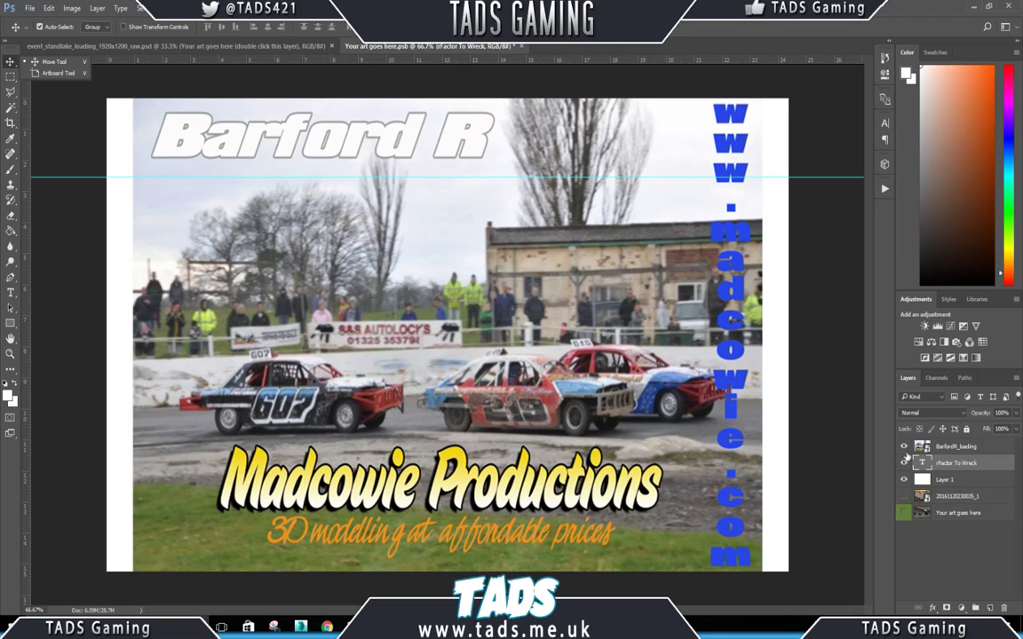
Place the "rFactor To Wreck" text layer above the BarfordR_loading layer and move the text slightly right and down over the crowd.
{"action": "left_click_drag", "start_coordinate": [939, 464], "coordinate": [940, 437]}
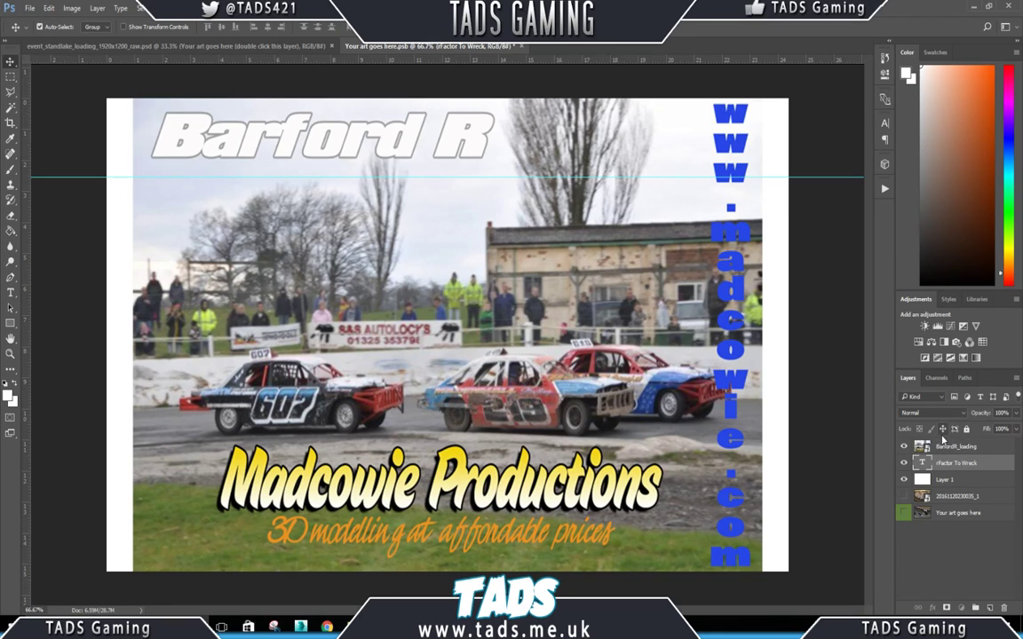
{"action": "left_click", "coordinate": [885, 125]}
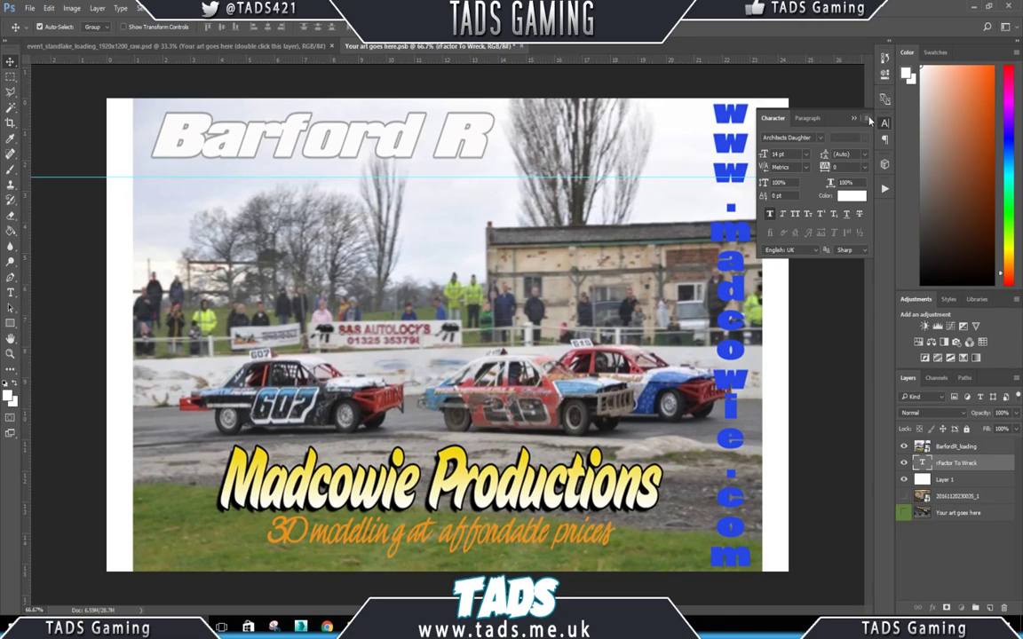
{"action": "left_click_drag", "start_coordinate": [954, 447], "coordinate": [944, 473]}
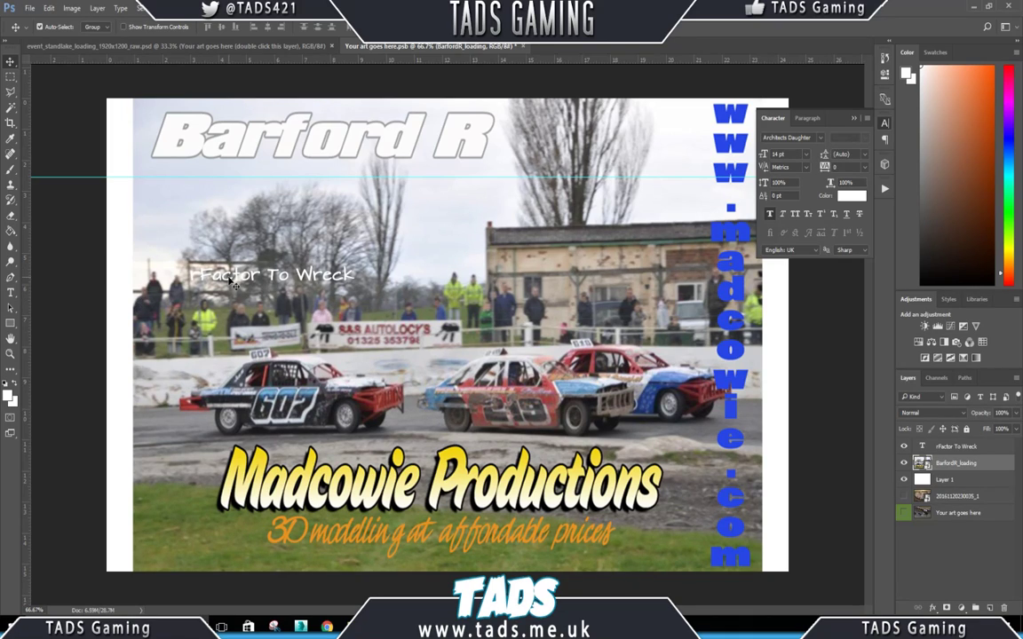
{"action": "left_click_drag", "start_coordinate": [234, 281], "coordinate": [298, 270]}
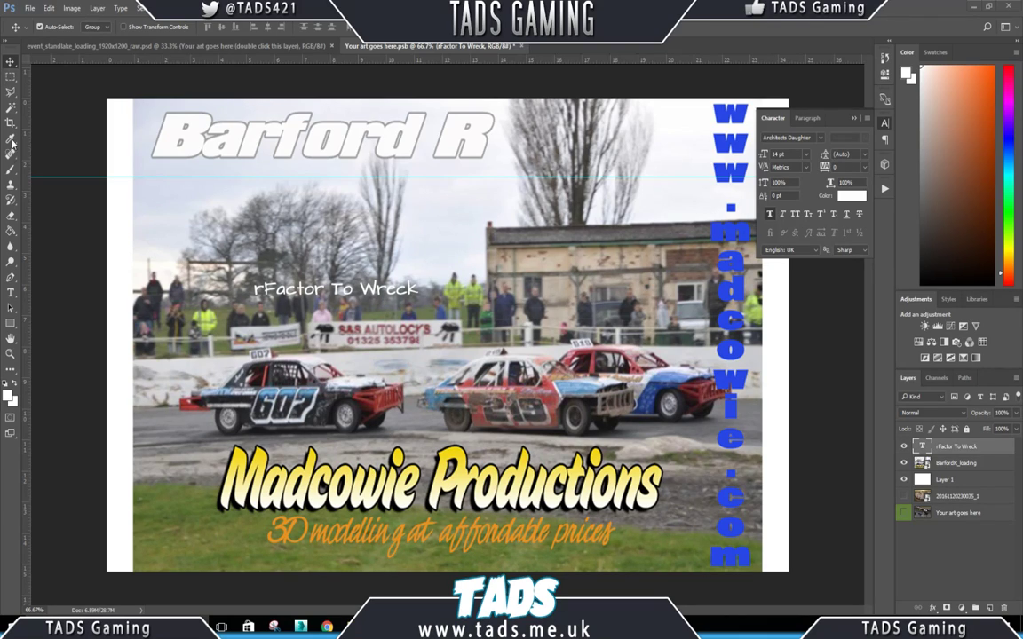
Extend the horizontal text so it reads "rFactor To Wreckfest".
{"action": "right_click", "coordinate": [11, 292]}
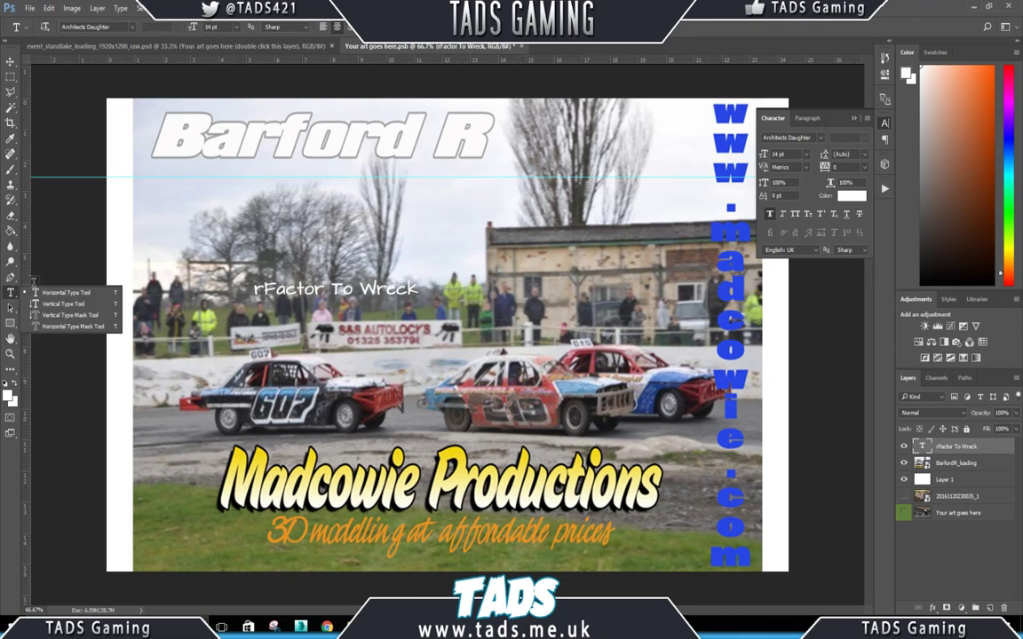
{"action": "left_click", "coordinate": [54, 291]}
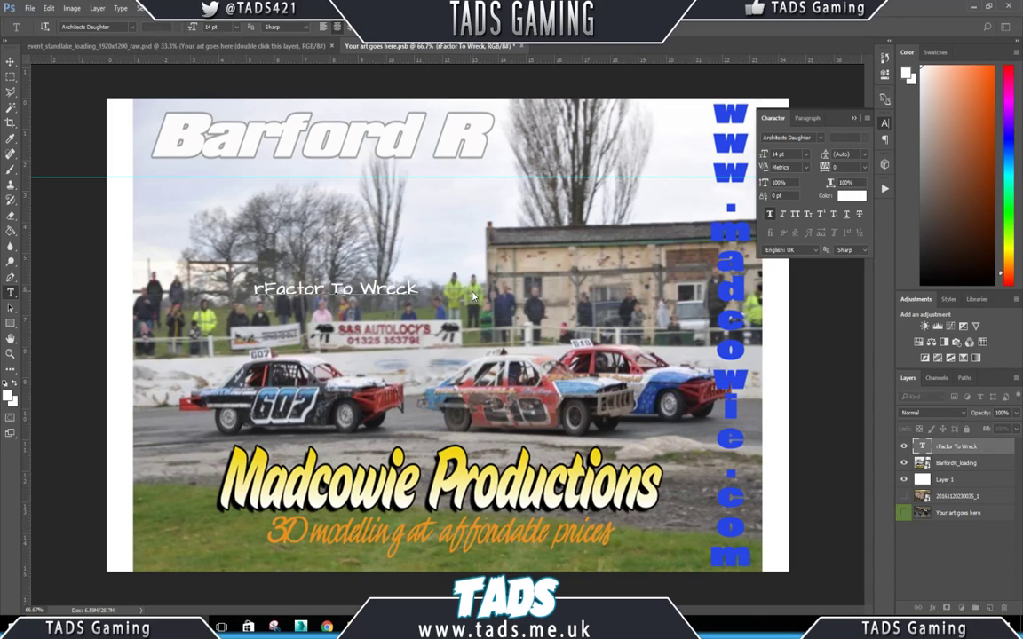
{"action": "type", "text": "fest"}
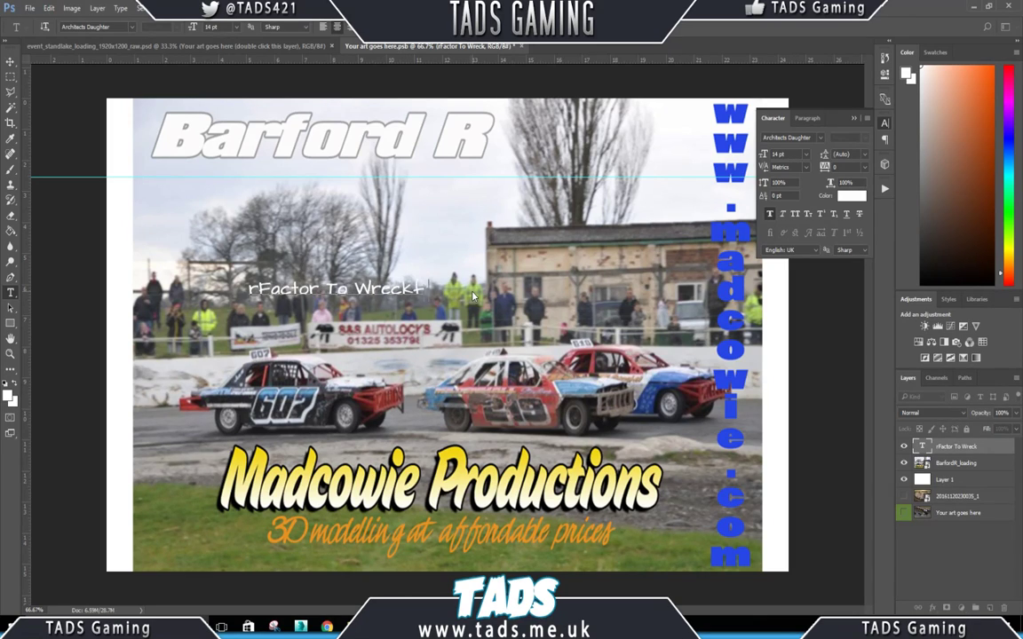
{"action": "left_click", "coordinate": [12, 63]}
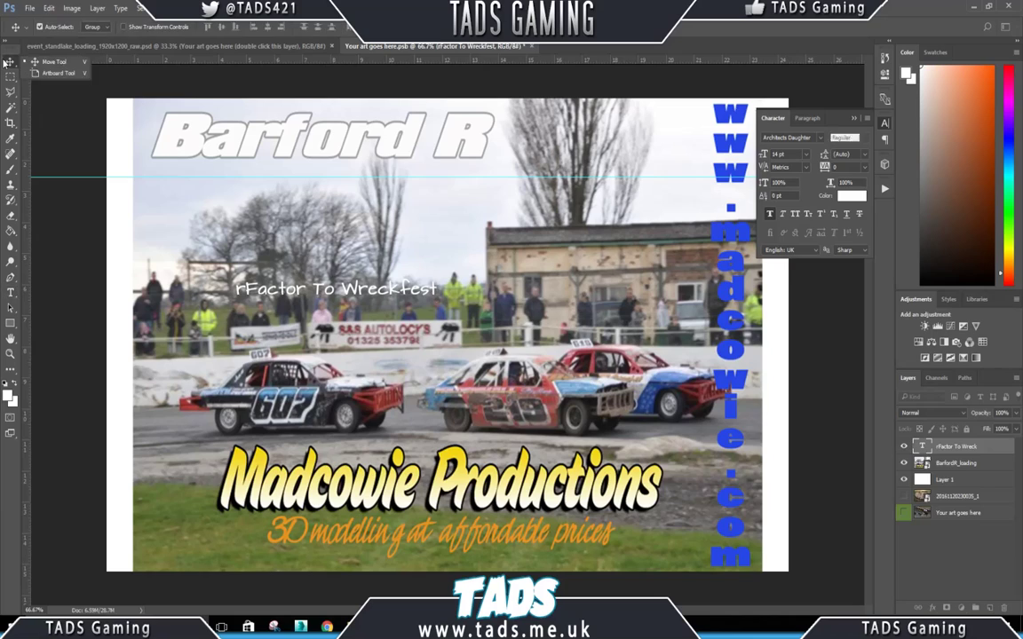
Set the "rFactor To Wreckfest" text colour to black (000000) and scale the text proportionally to about 202%.
{"action": "left_click", "coordinate": [850, 196]}
{"action": "left_click_drag", "start_coordinate": [620, 185], "coordinate": [577, 403]}
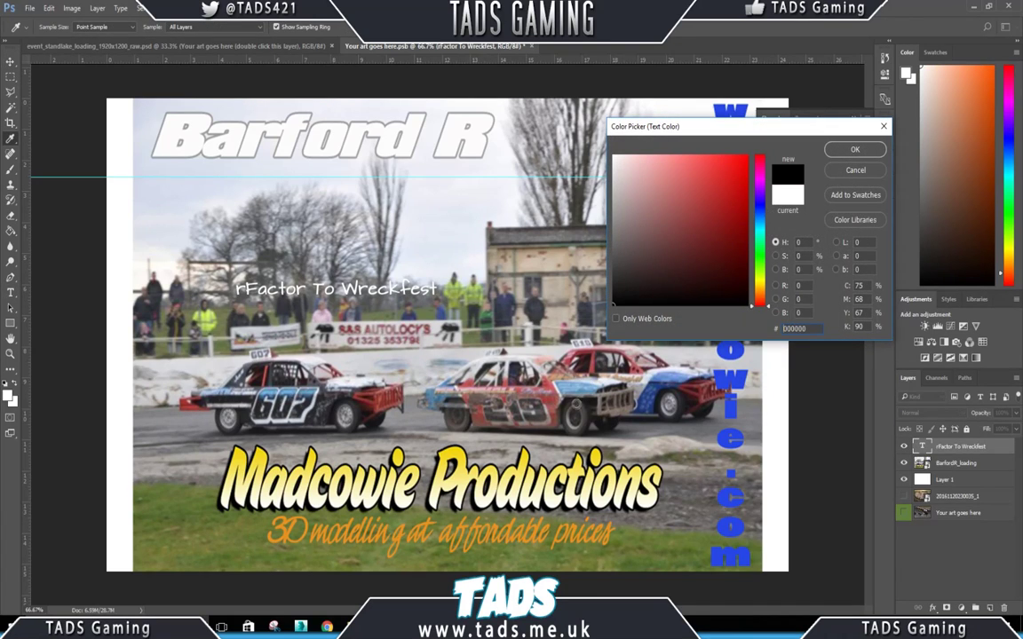
{"action": "left_click", "coordinate": [854, 152]}
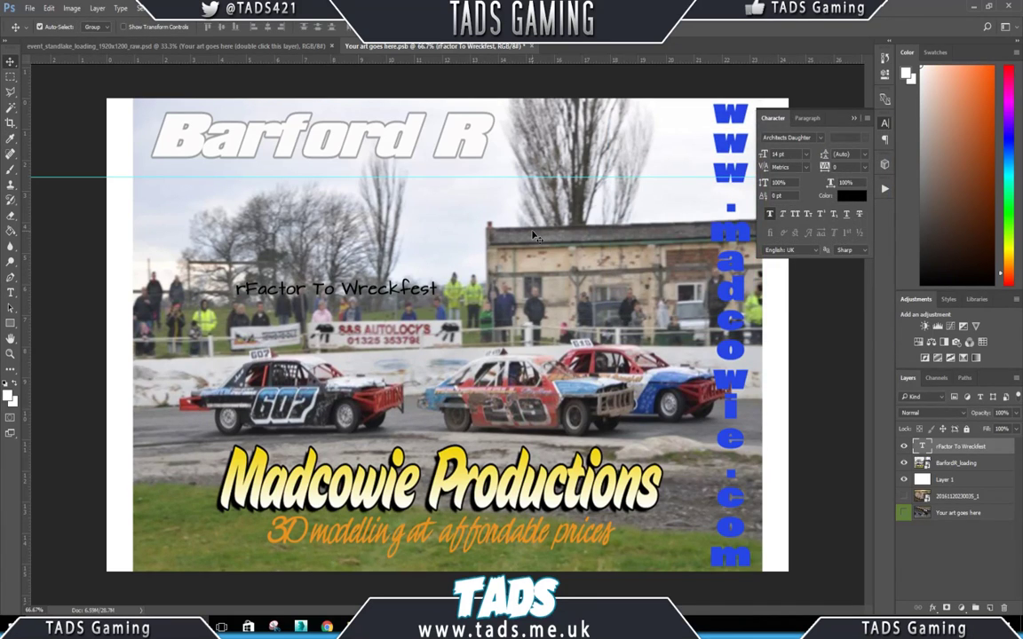
{"action": "key", "text": "ctrl+t"}
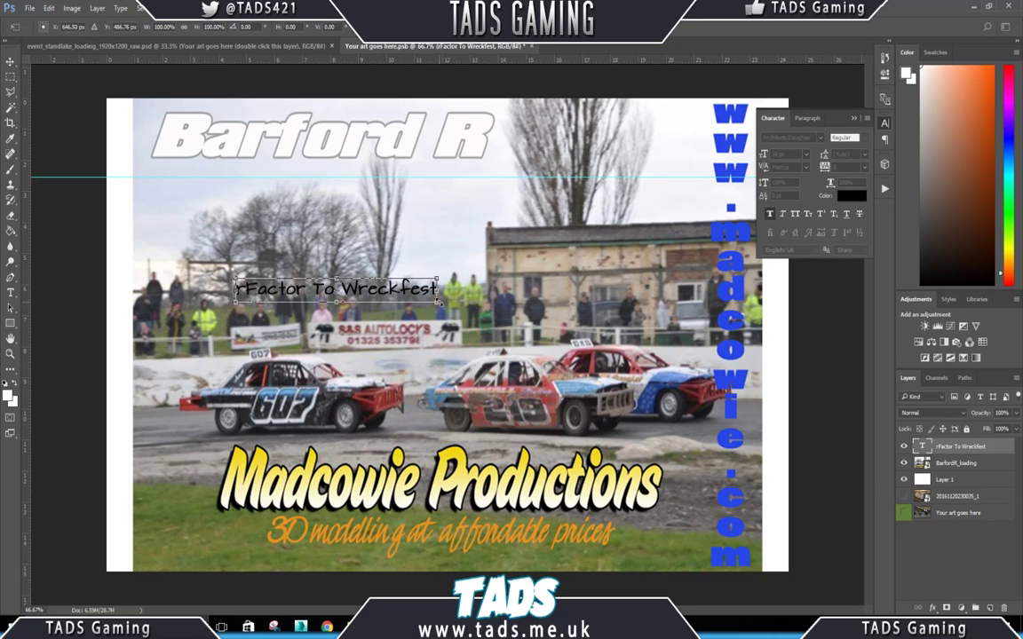
{"action": "left_click_drag", "start_coordinate": [438, 301], "coordinate": [642, 324], "text": "shift"}
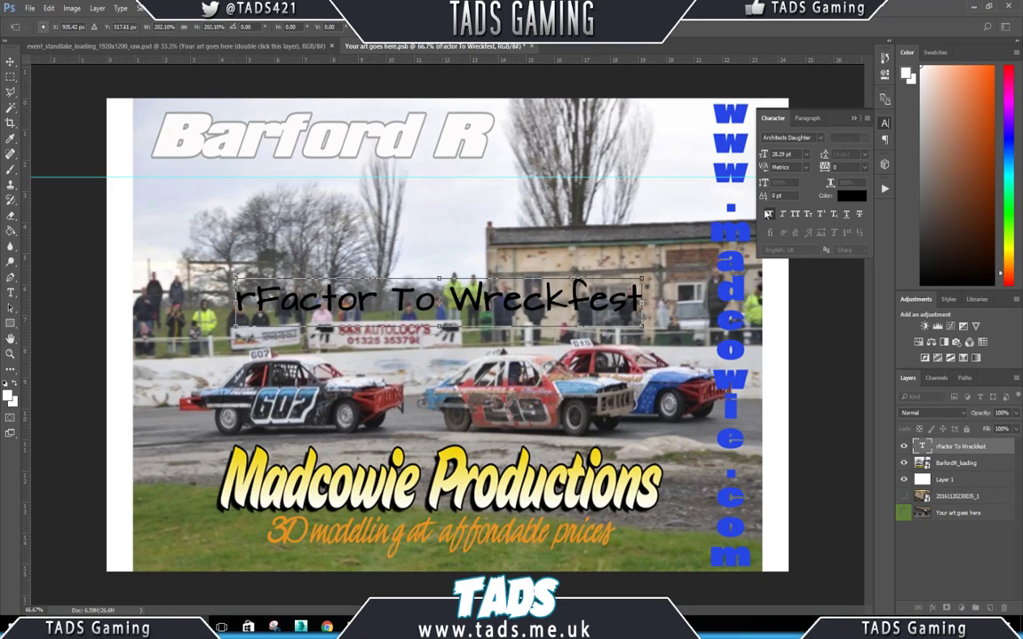
{"action": "key", "text": "Return"}
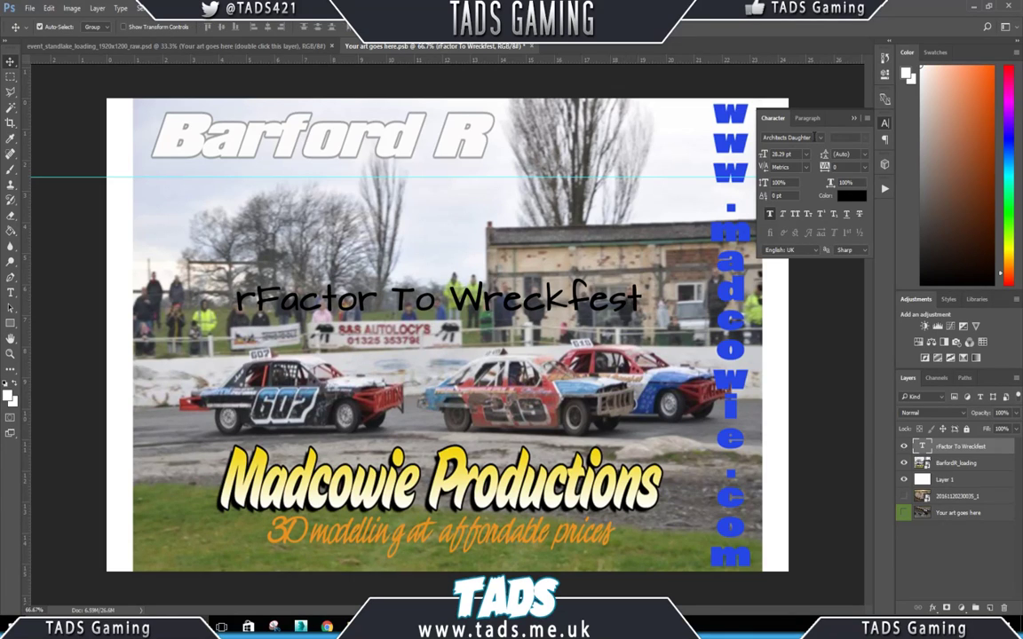
Change the font of the "rFactor To Wreckfest" text to Alien Encounters.
{"action": "left_click", "coordinate": [820, 138]}
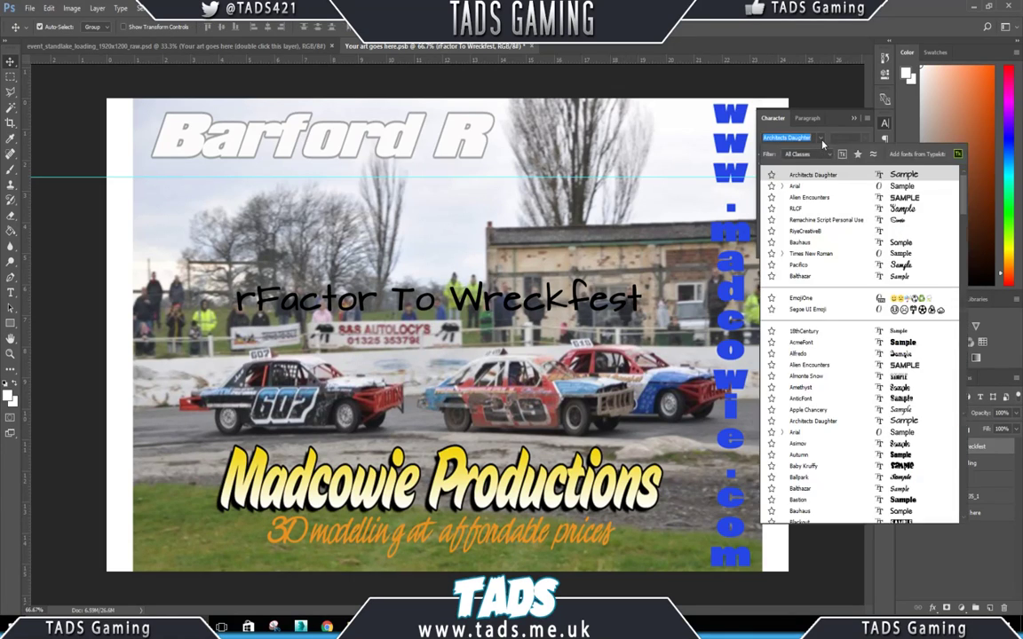
{"action": "left_click", "coordinate": [831, 199]}
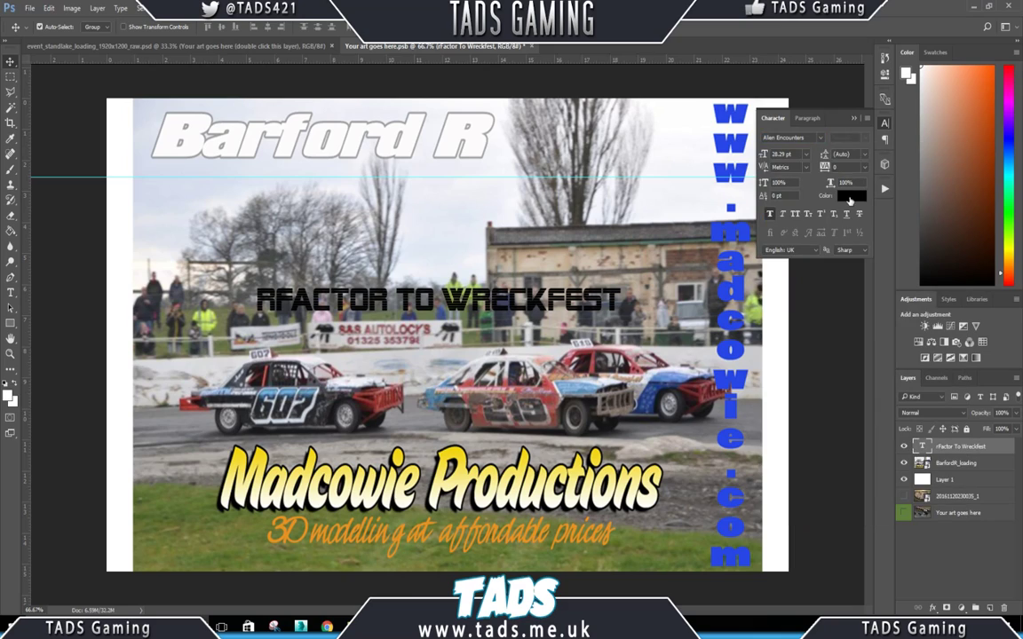
{"action": "left_click", "coordinate": [820, 138]}
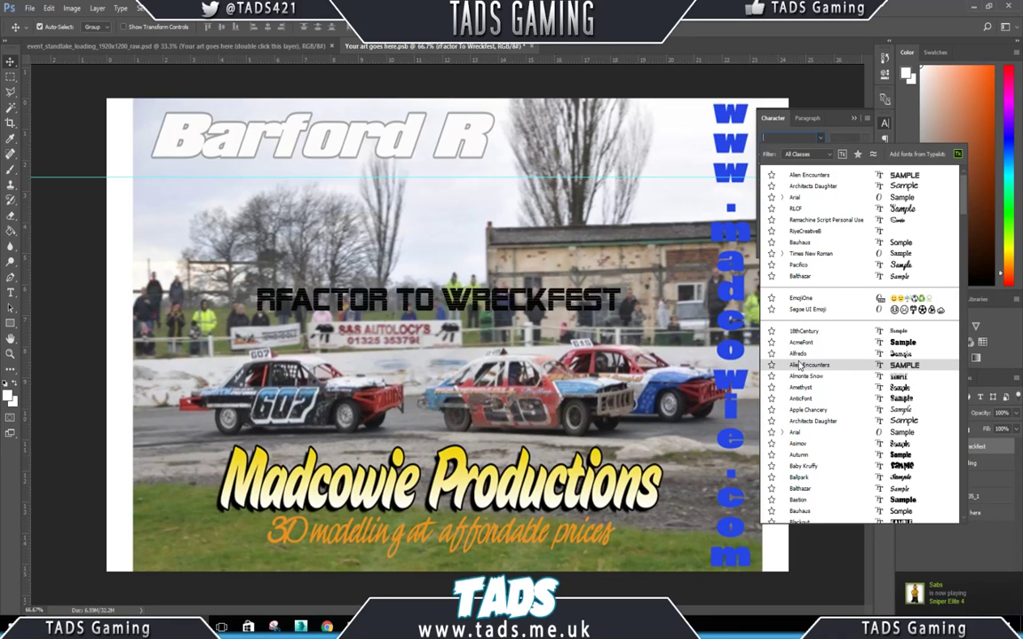
{"action": "left_click", "coordinate": [809, 365]}
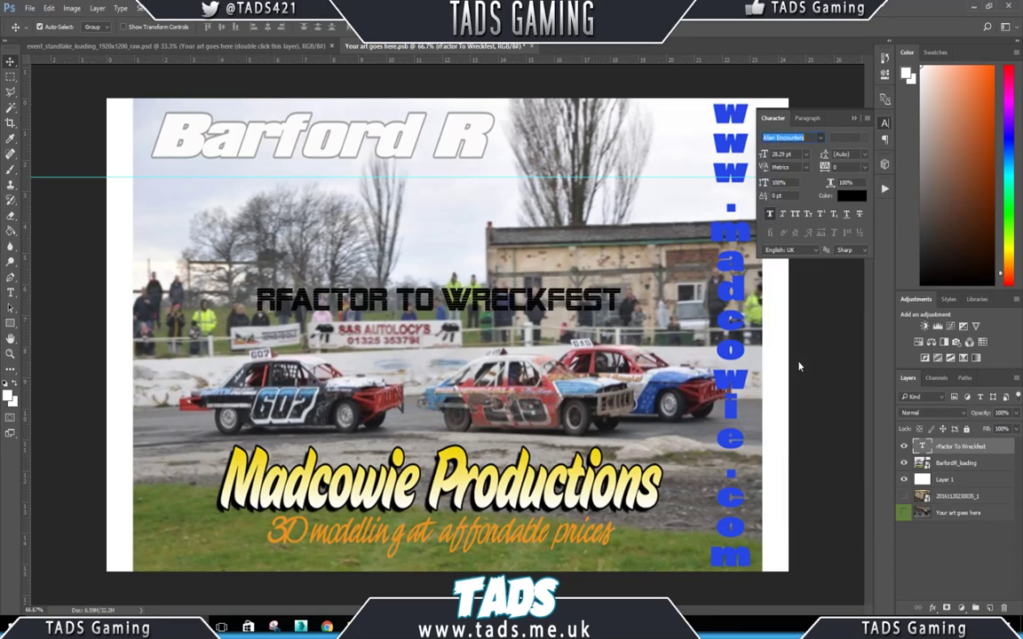
Add a light-coloured Stroke layer effect to the "rFactor To Wreckfest" text layer.
{"action": "right_click", "coordinate": [946, 446]}
{"action": "left_click", "coordinate": [765, 110]}
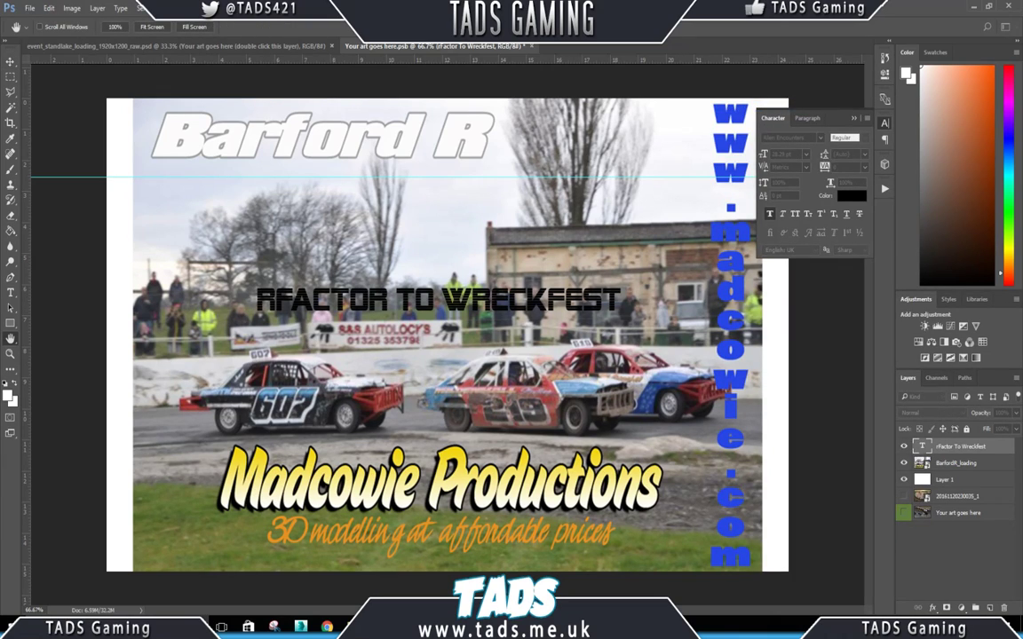
{"action": "left_click", "coordinate": [689, 225]}
{"action": "left_click_drag", "start_coordinate": [675, 200], "coordinate": [548, 118]}
{"action": "key", "text": "Return"}
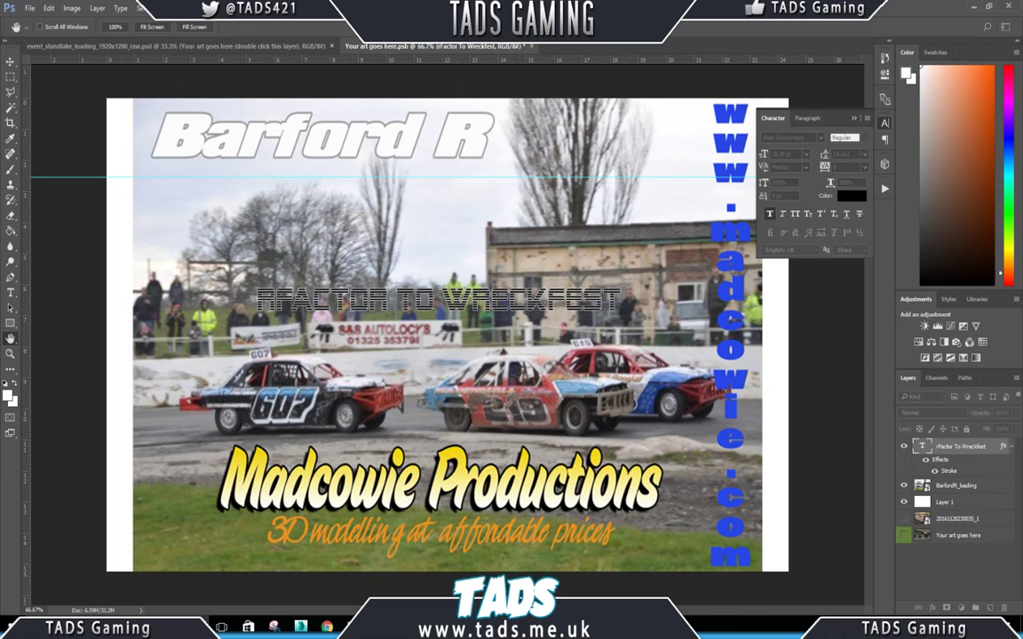
Enlarge the "rFactor To Wreckfest" text to about 36 pt and move it up and left over the crowd.
{"action": "key", "text": "ctrl+t"}
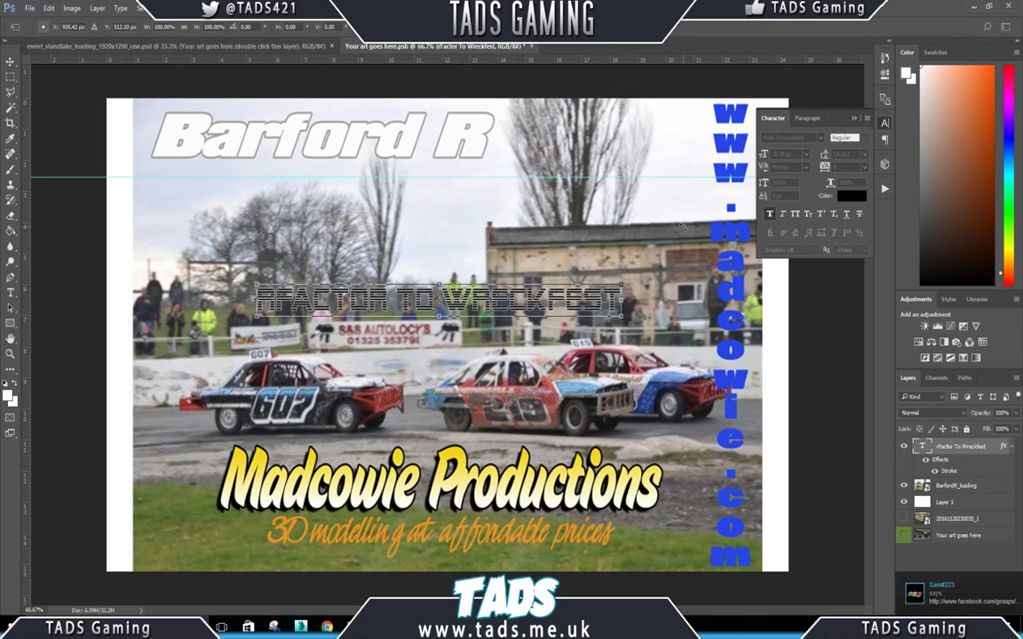
{"action": "left_click_drag", "start_coordinate": [621, 316], "coordinate": [717, 325]}
{"action": "left_click_drag", "start_coordinate": [545, 325], "coordinate": [477, 298]}
{"action": "key", "text": "Return"}
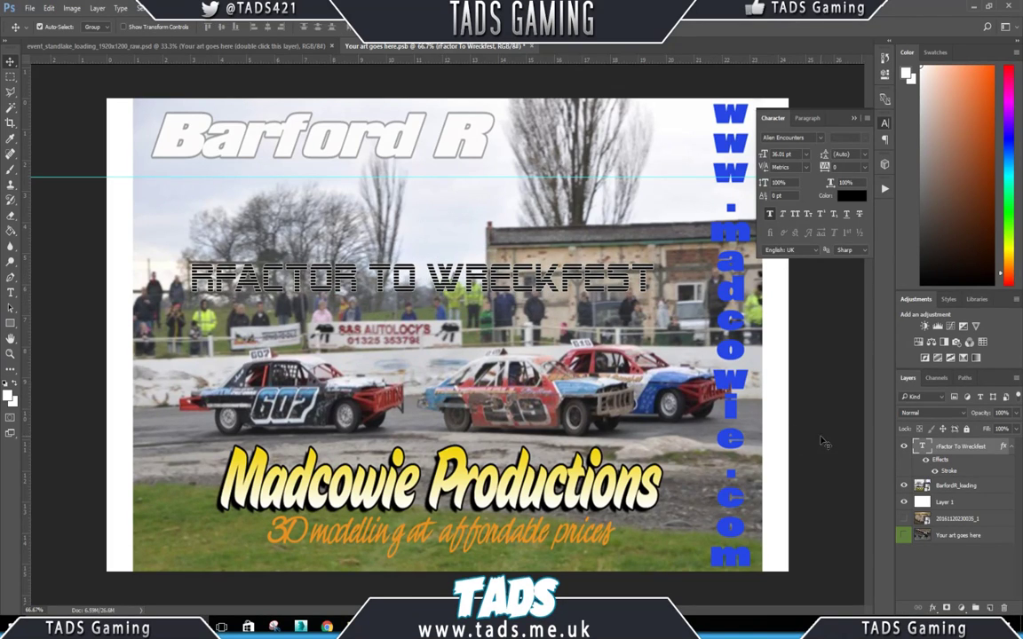
Draw a rounded rectangle about 1372 × 122 px behind the "rFactor To Wreckfest" text, directly above the BarfordR_loading layer.
{"action": "left_click", "coordinate": [956, 487]}
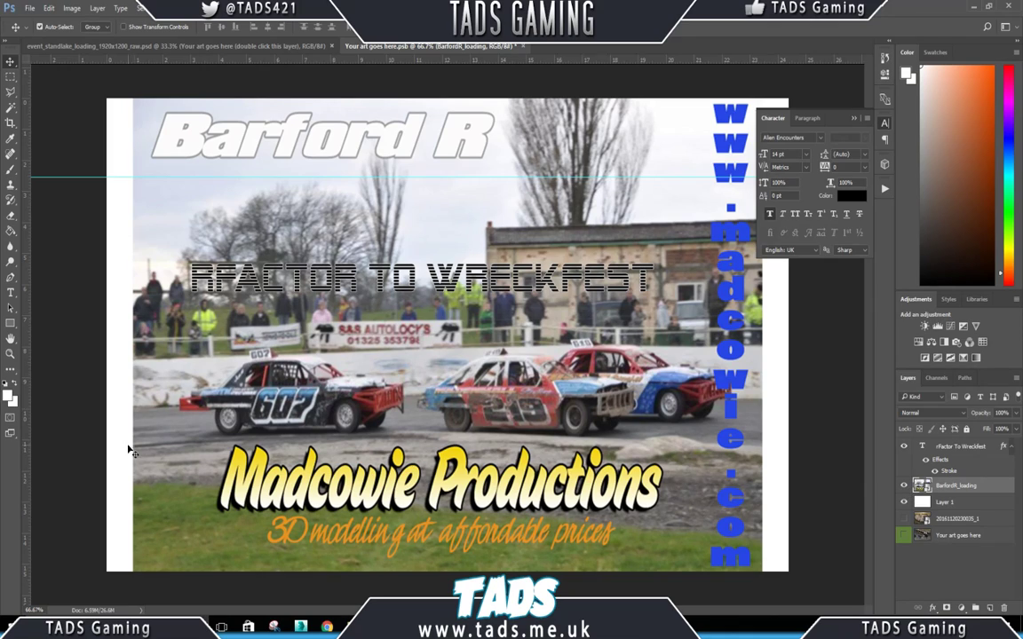
{"action": "left_click", "coordinate": [9, 324]}
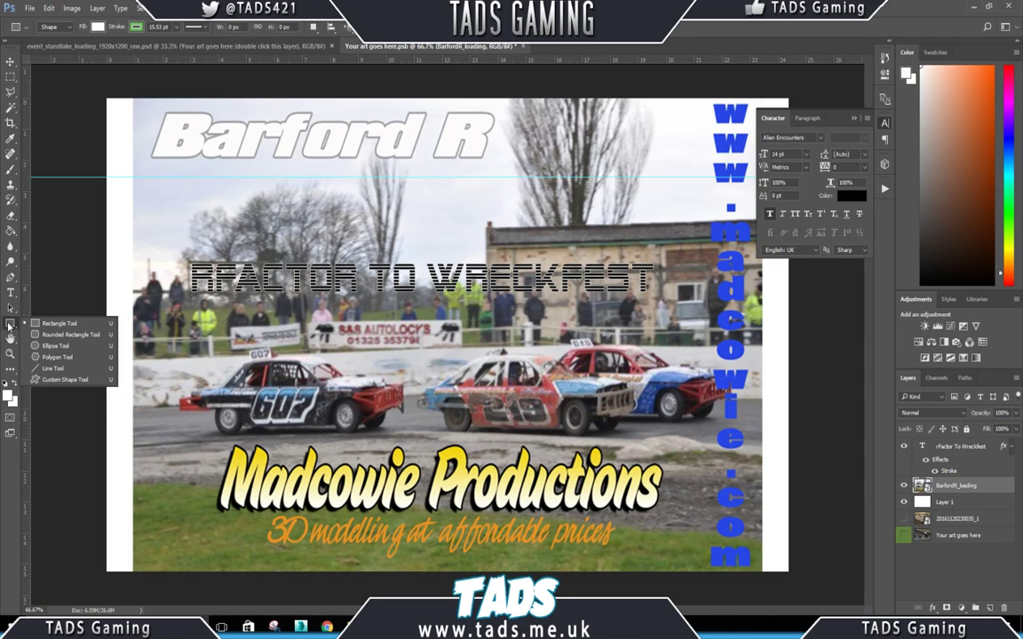
{"action": "left_click", "coordinate": [65, 334]}
{"action": "left_click_drag", "start_coordinate": [182, 258], "coordinate": [667, 301]}
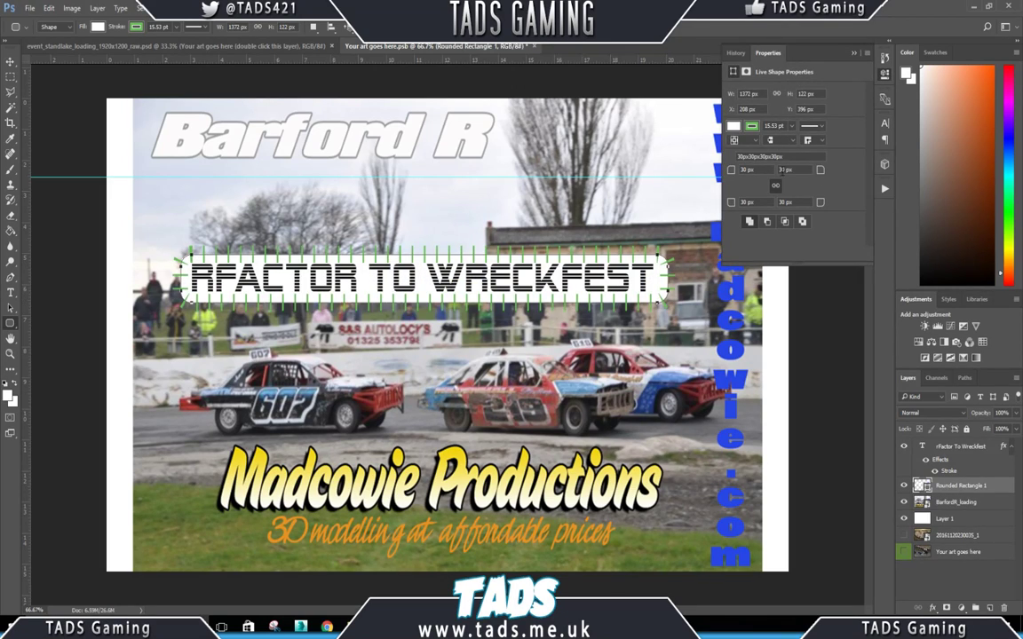
Remove the rounded rectangle's outline and try a red fill on it.
{"action": "left_click", "coordinate": [751, 125]}
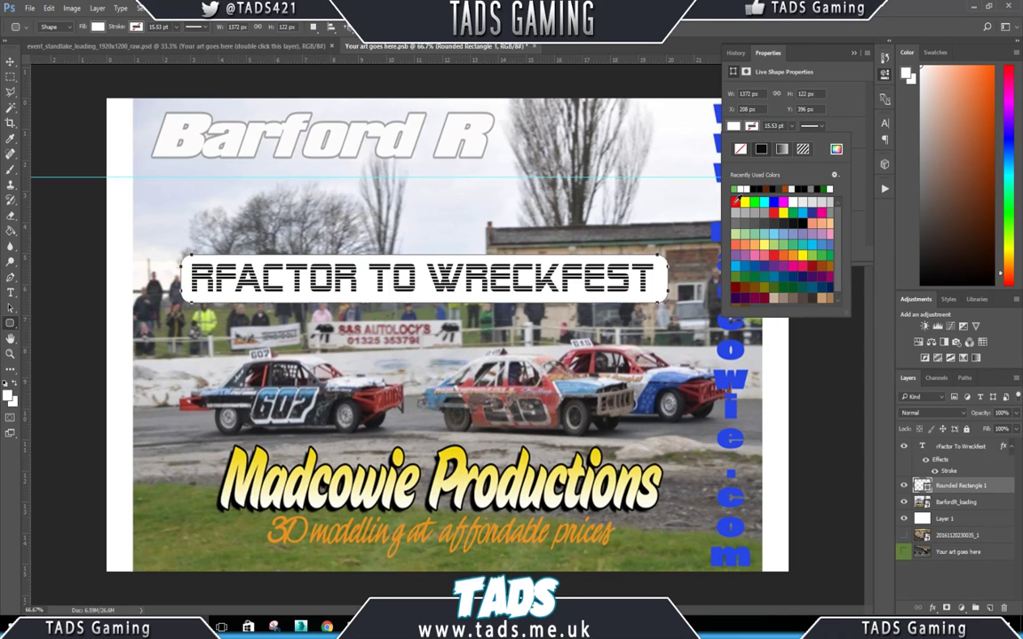
{"action": "left_click", "coordinate": [735, 201]}
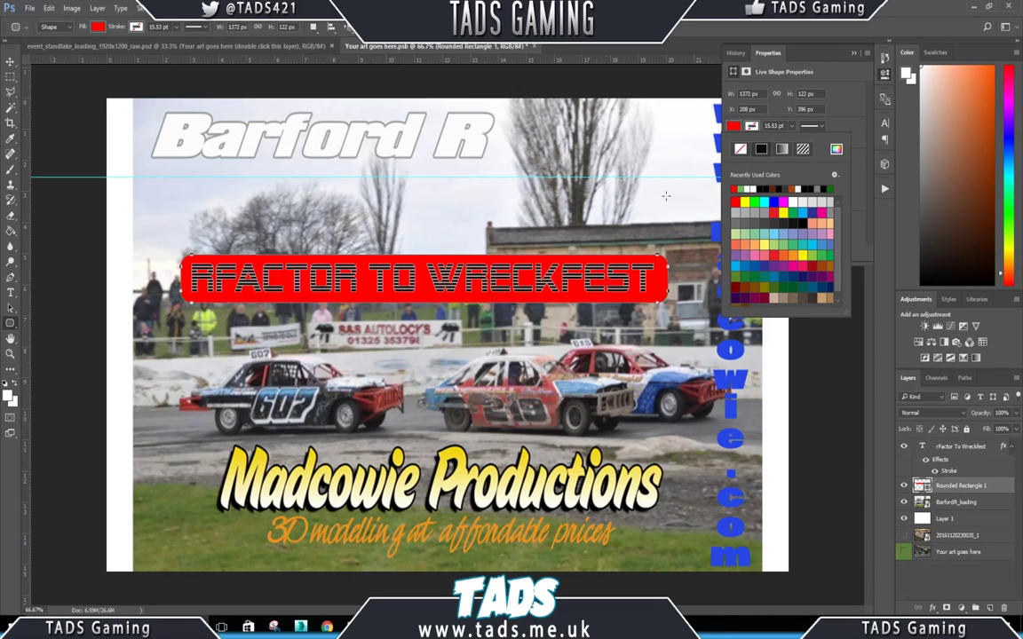
{"action": "left_click", "coordinate": [578, 191]}
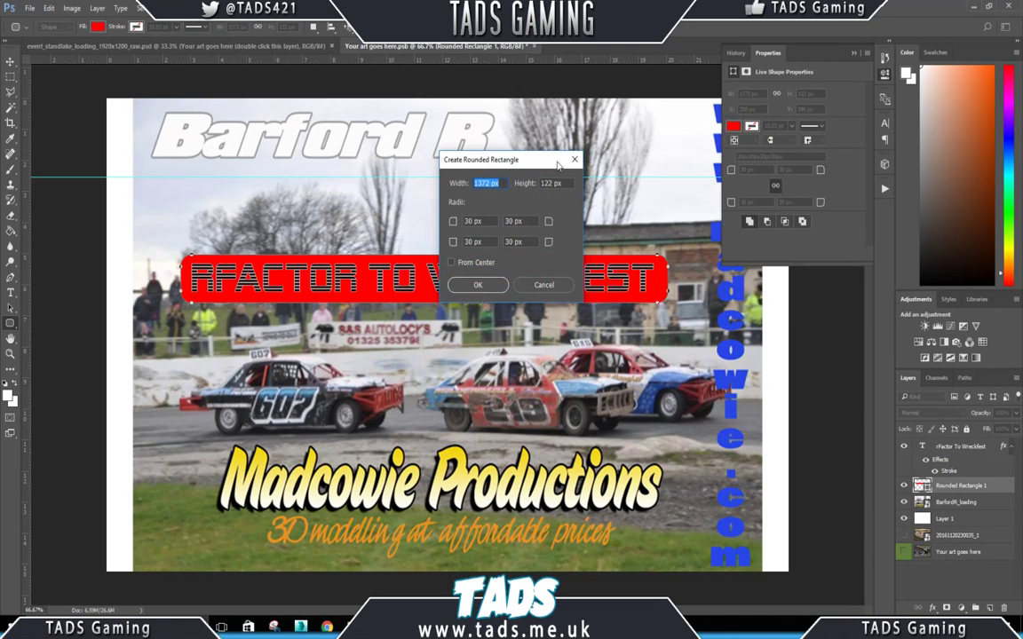
{"action": "left_click", "coordinate": [573, 160]}
Fill the rounded rectangle with the recently used green and collapse its properties.
{"action": "left_click", "coordinate": [733, 126]}
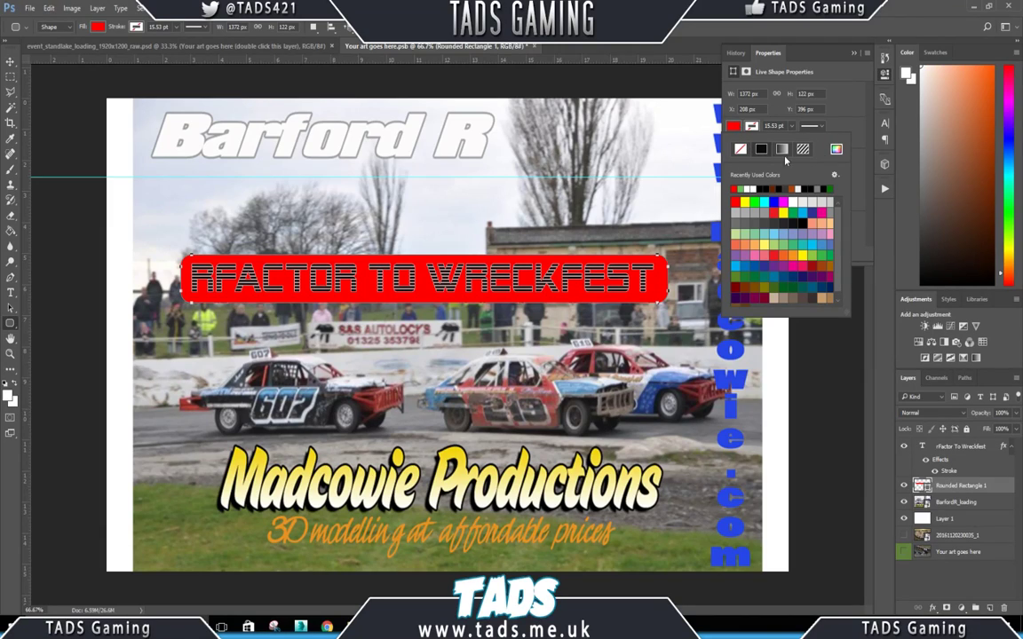
{"action": "left_click", "coordinate": [746, 186]}
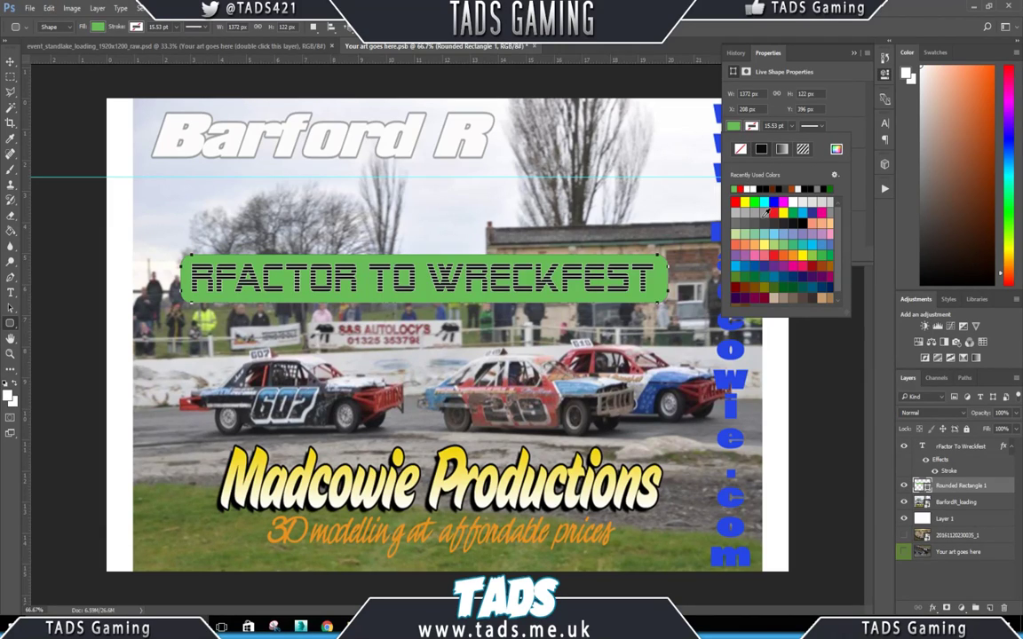
{"action": "left_click", "coordinate": [854, 53]}
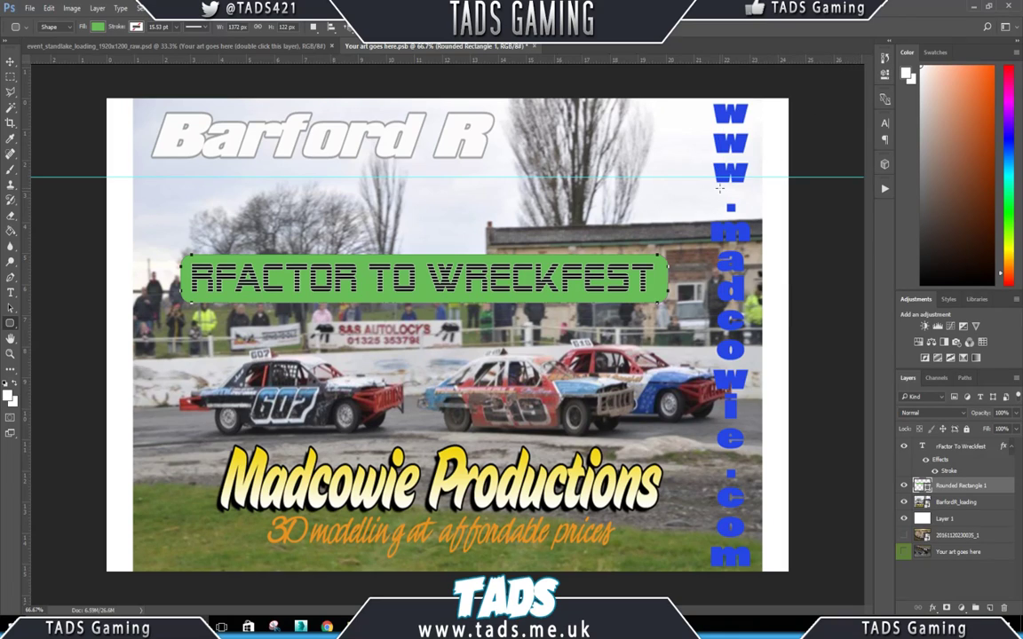
Move the text and green rectangle together beneath the "Barford R" title and scale them down proportionally to about the title's width.
{"action": "left_click", "coordinate": [10, 62]}
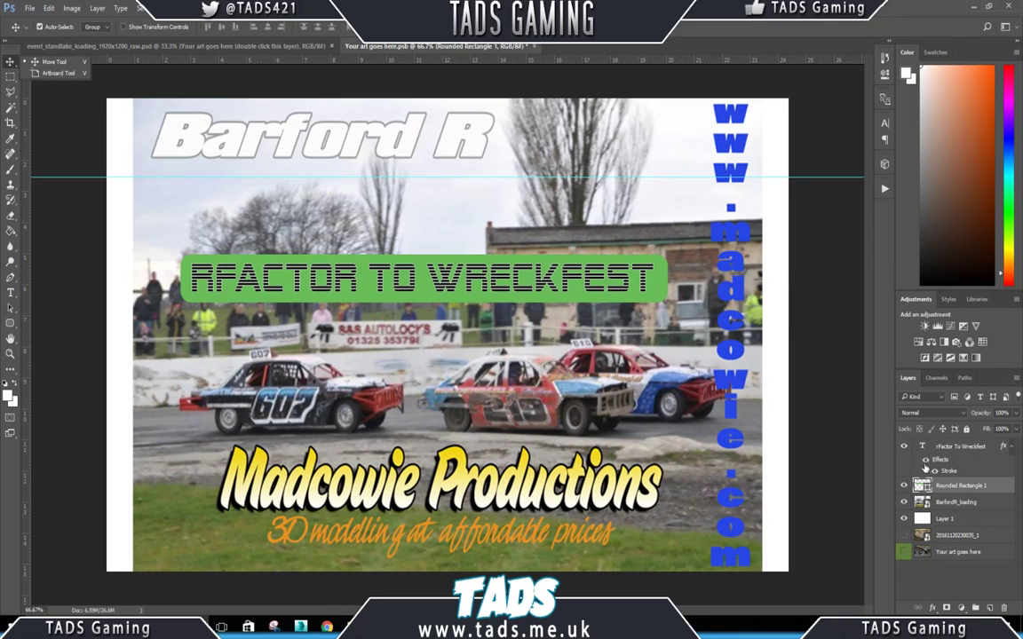
{"action": "left_click", "coordinate": [948, 448]}
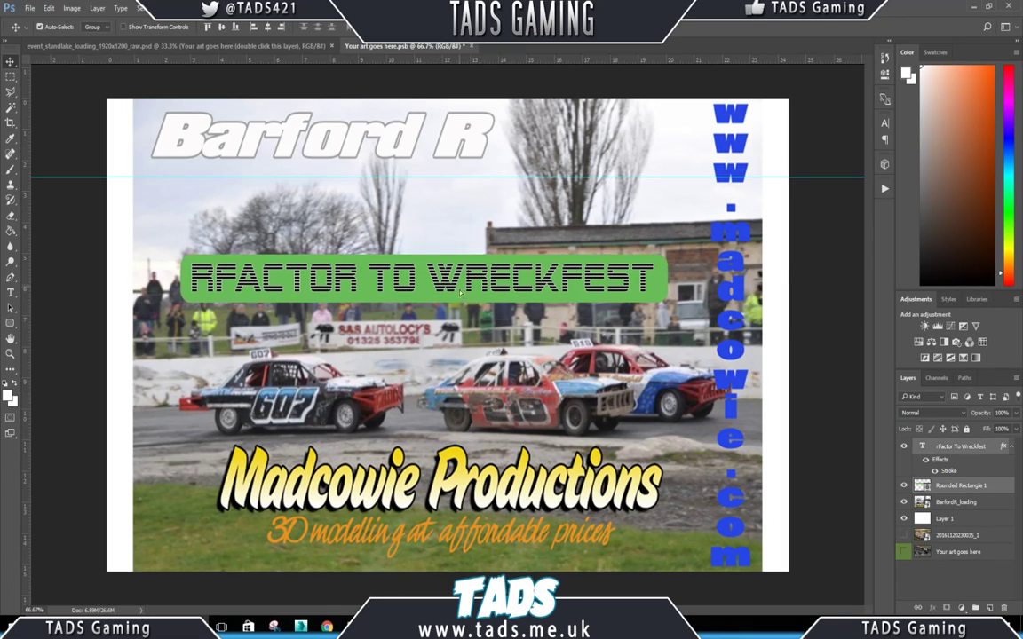
{"action": "left_click_drag", "start_coordinate": [459, 287], "coordinate": [415, 197]}
{"action": "key", "text": "ctrl+t"}
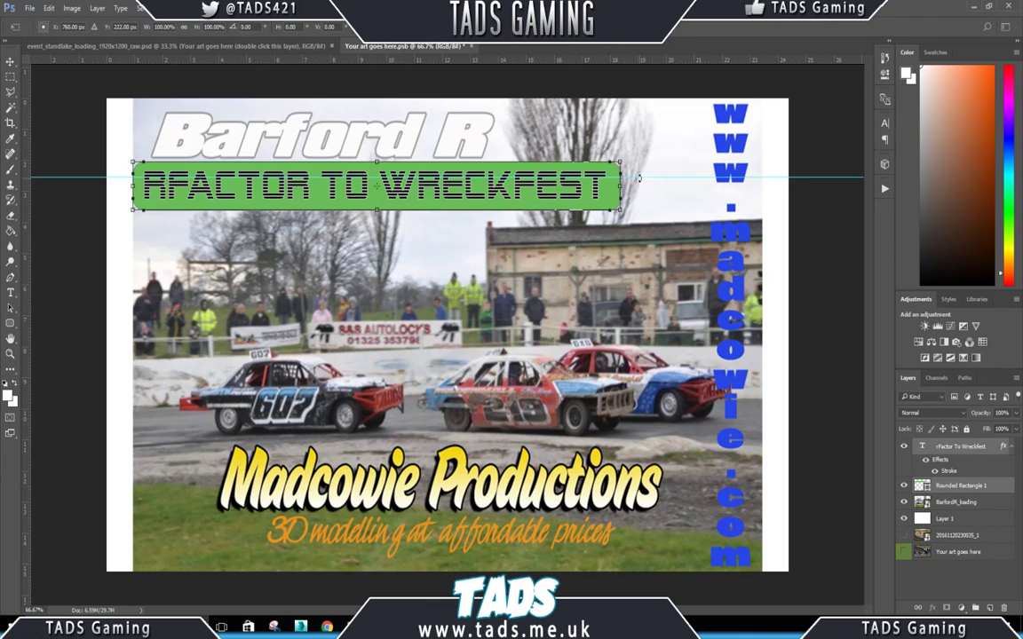
{"action": "left_click_drag", "start_coordinate": [621, 210], "coordinate": [478, 172], "text": "shift"}
{"action": "key", "text": "Return"}
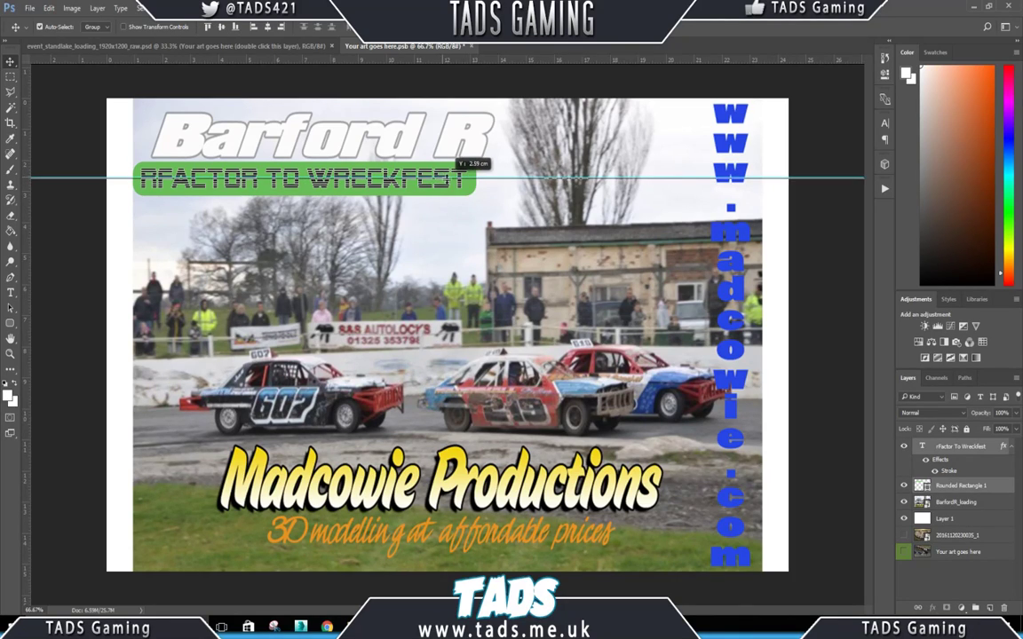
{"action": "left_click_drag", "start_coordinate": [442, 191], "coordinate": [447, 192]}
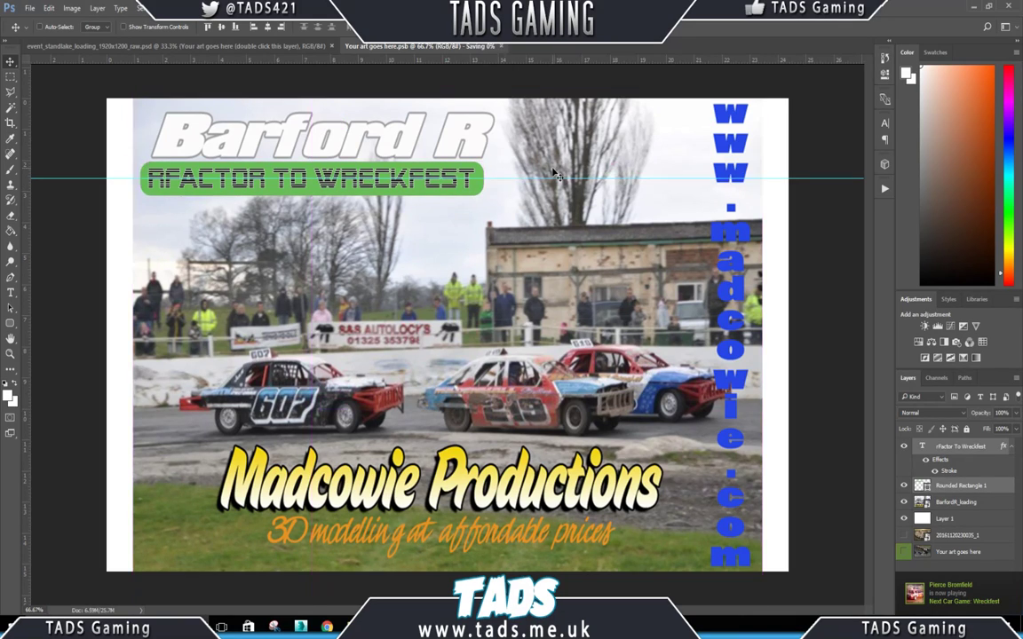
In the event_standlake_loading document, try to scale the placed artwork down to about 55% and fit it beneath the STANDLAKE ARENA title.
{"action": "left_click", "coordinate": [262, 46]}
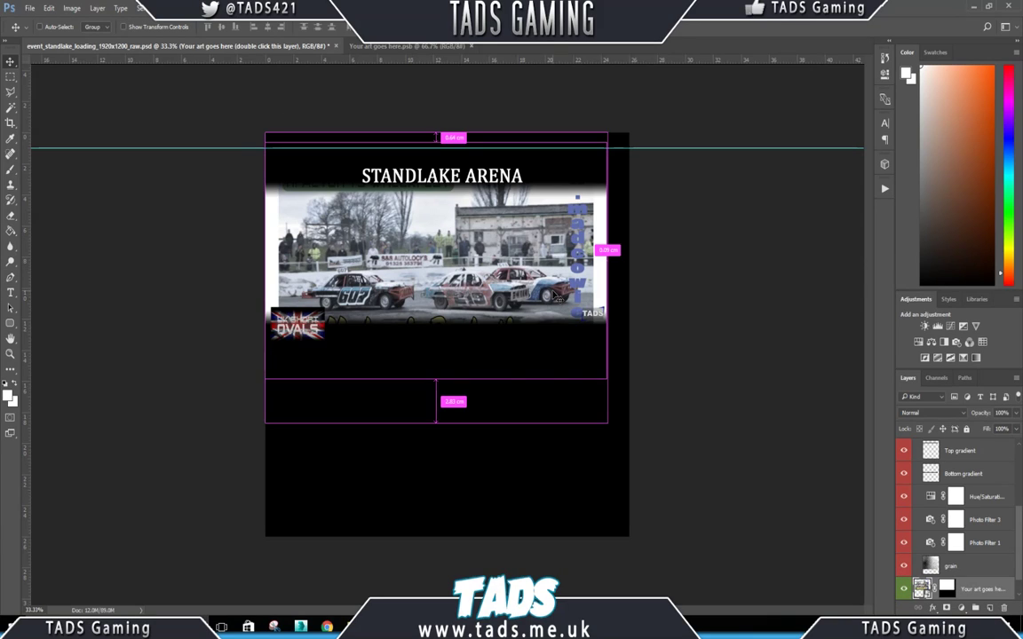
{"action": "key", "text": "ctrl+t"}
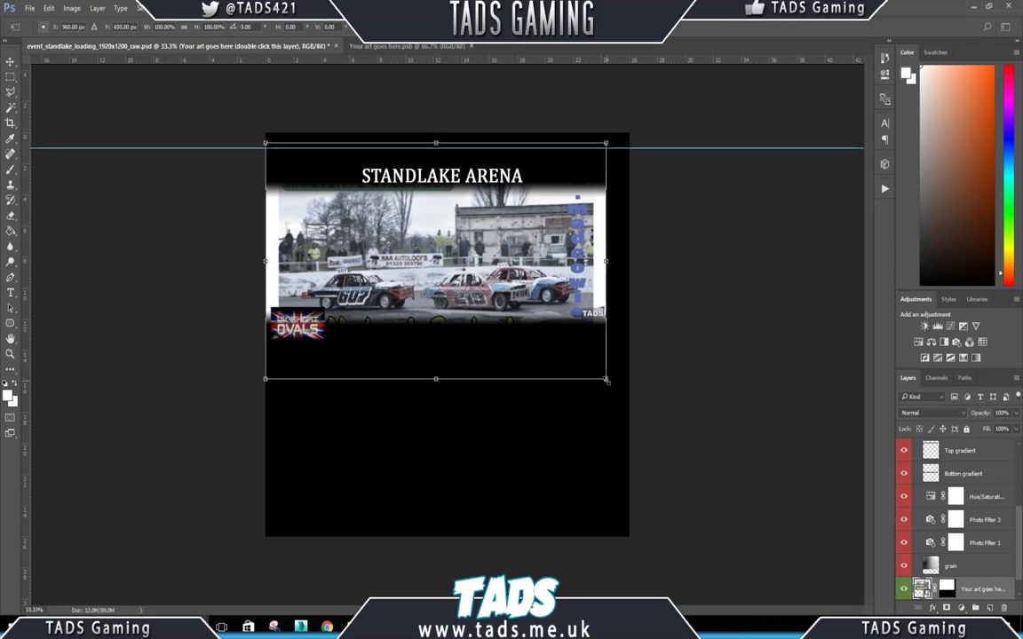
{"action": "left_click_drag", "start_coordinate": [606, 378], "coordinate": [495, 304]}
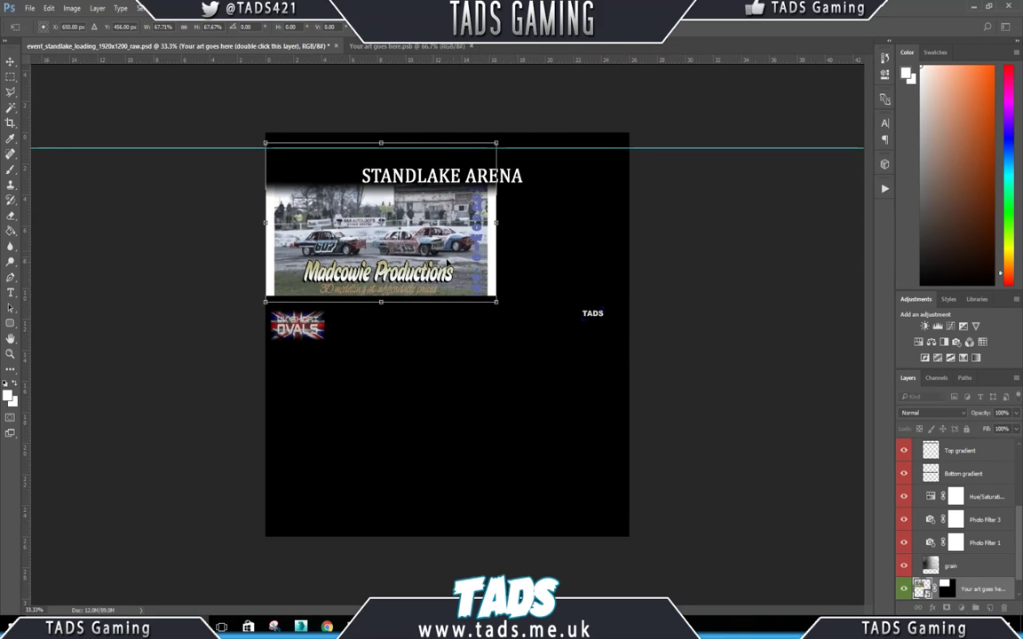
{"action": "left_click_drag", "start_coordinate": [417, 224], "coordinate": [476, 268]}
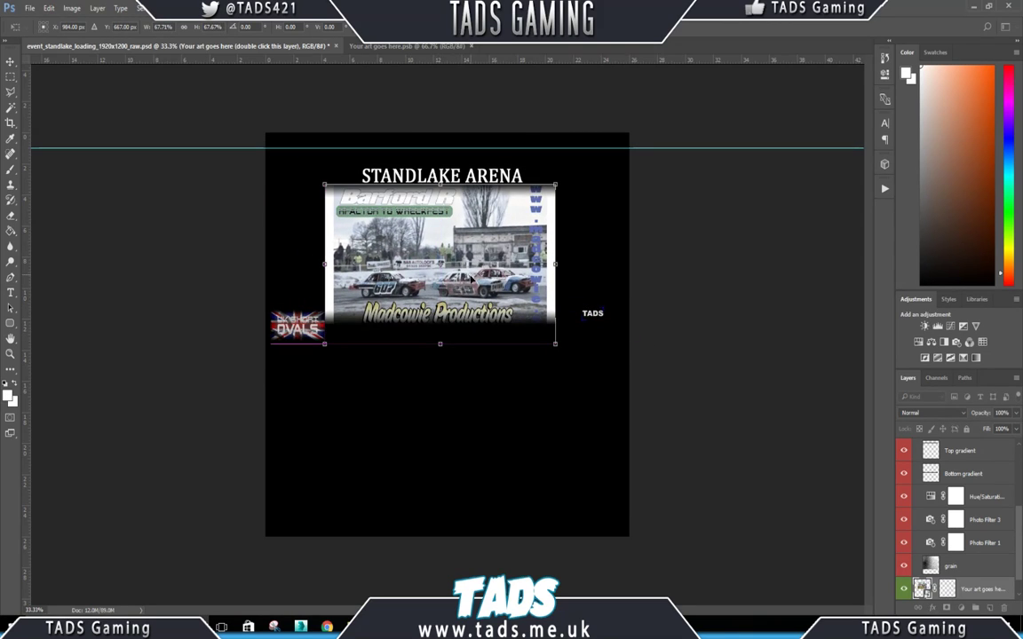
{"action": "left_click_drag", "start_coordinate": [556, 346], "coordinate": [512, 313]}
{"action": "mouse_move", "coordinate": [410, 232]}
{"action": "left_mouse_down"}
{"action": "mouse_move", "coordinate": [435, 229]}
{"action": "mouse_move", "coordinate": [391, 233]}
{"action": "mouse_move", "coordinate": [413, 232]}
{"action": "left_mouse_up"}
{"action": "left_click", "coordinate": [886, 58]}
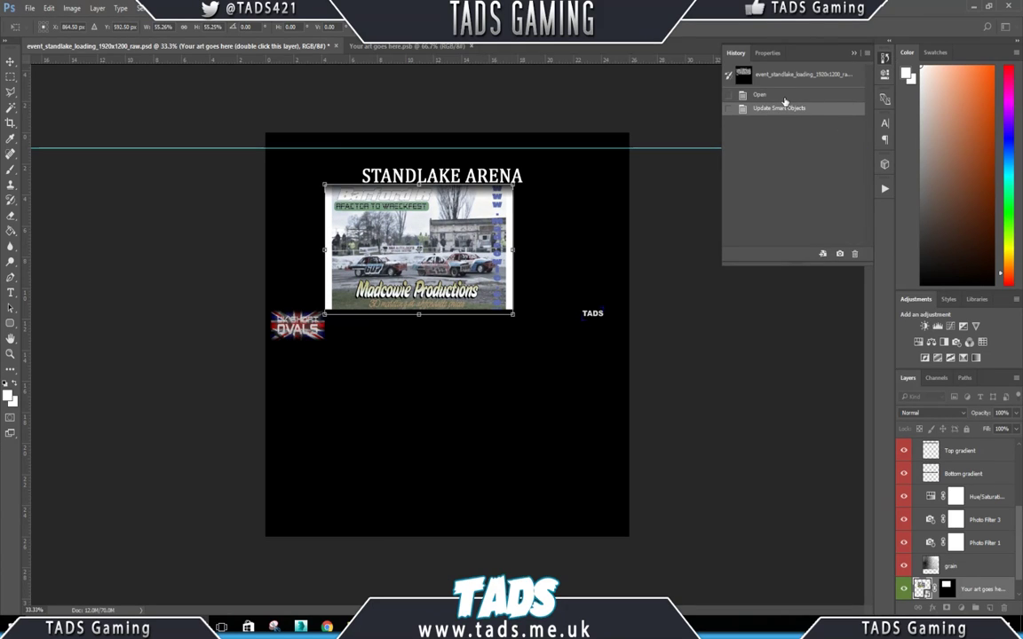
{"action": "key", "text": "Return"}
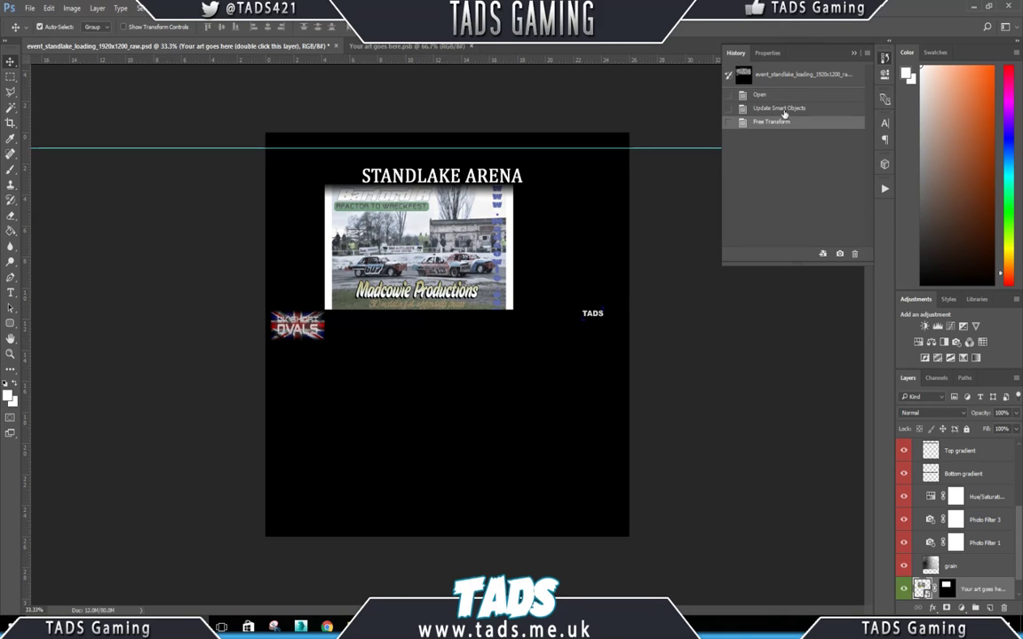
Undo the artwork's transform and delete the "Update Smart Objects" history state to return to the document's opened state.
{"action": "left_click", "coordinate": [783, 111]}
{"action": "left_click", "coordinate": [854, 254]}
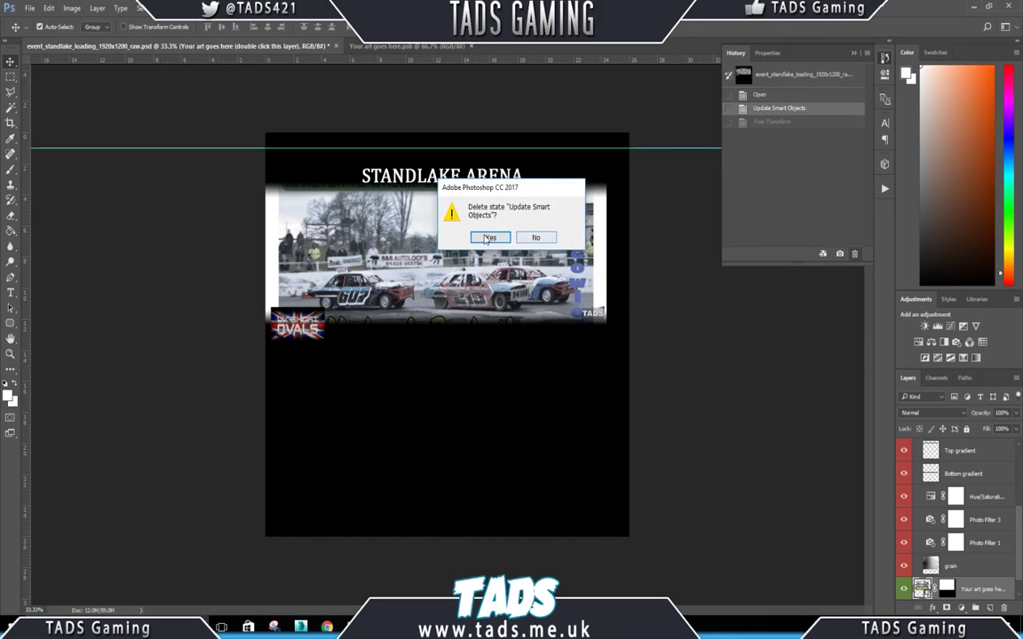
{"action": "key", "text": "Return"}
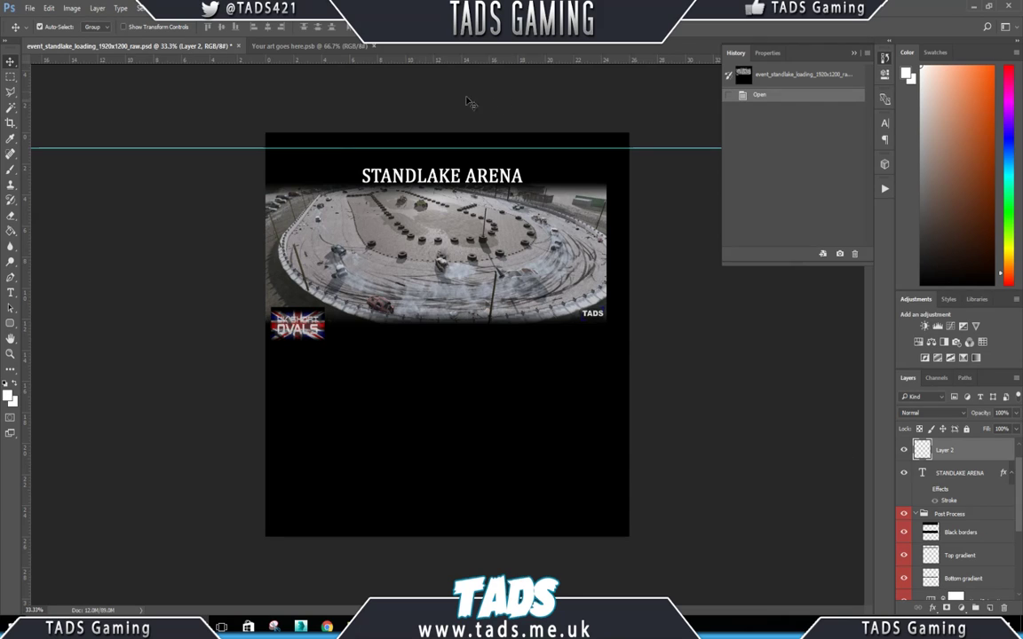
Duplicate the "rFactor To Wreckfest" text and Rounded Rectangle 1 layers from Your art goes here.psb into the event_standlake_loading document.
{"action": "left_click", "coordinate": [262, 45]}
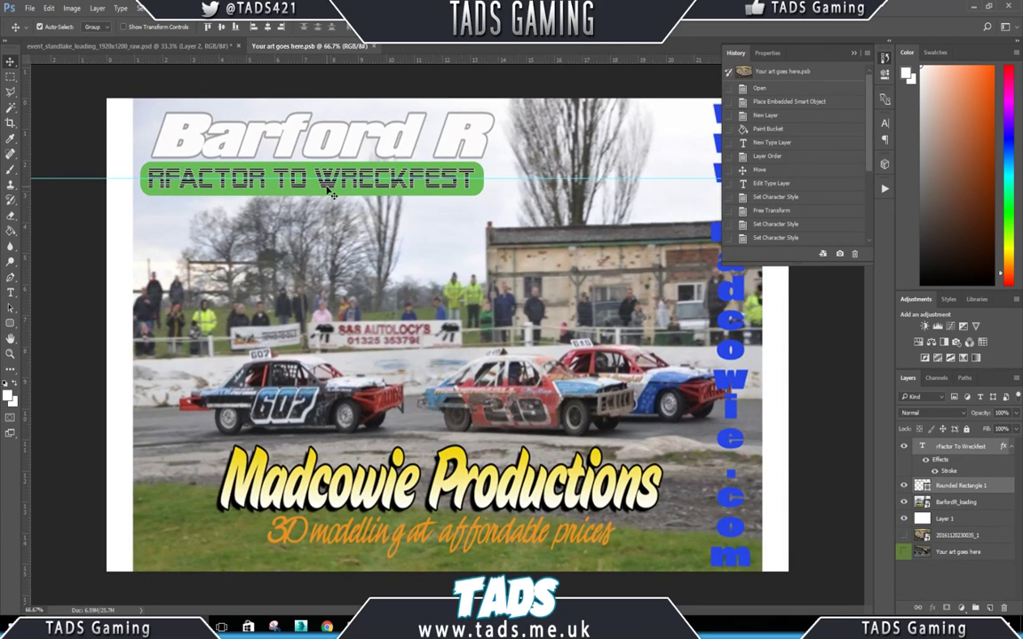
{"action": "right_click", "coordinate": [950, 488]}
{"action": "left_click", "coordinate": [755, 116]}
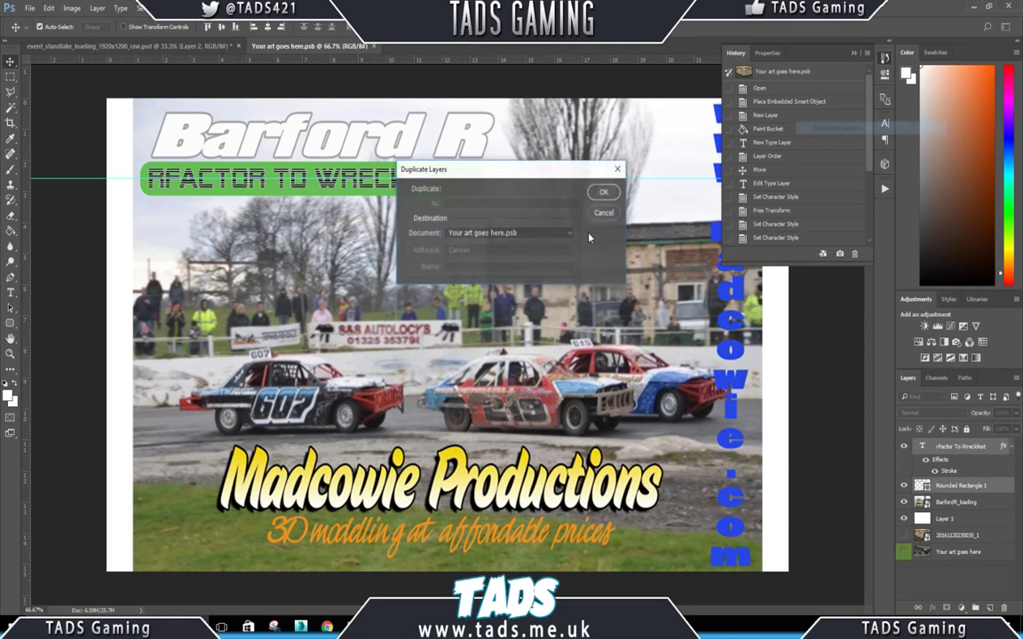
{"action": "left_click", "coordinate": [533, 233]}
{"action": "left_click", "coordinate": [502, 244]}
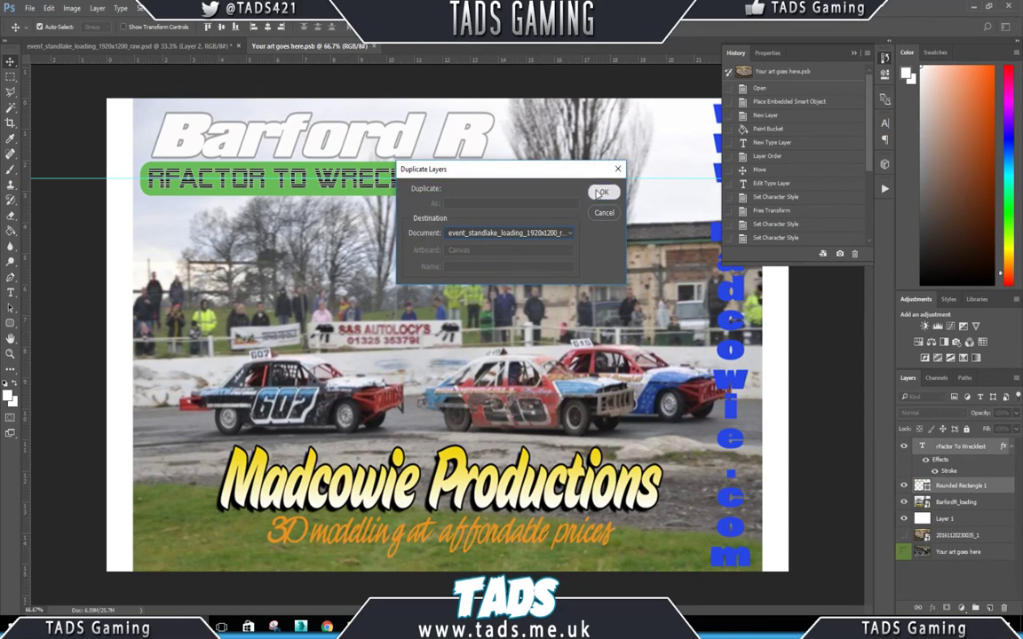
{"action": "left_click", "coordinate": [599, 193]}
Hide the original "rFactor To Wreckfest" text and Rounded Rectangle 1 layers in Your art goes here.psb and save it.
{"action": "left_click", "coordinate": [903, 446]}
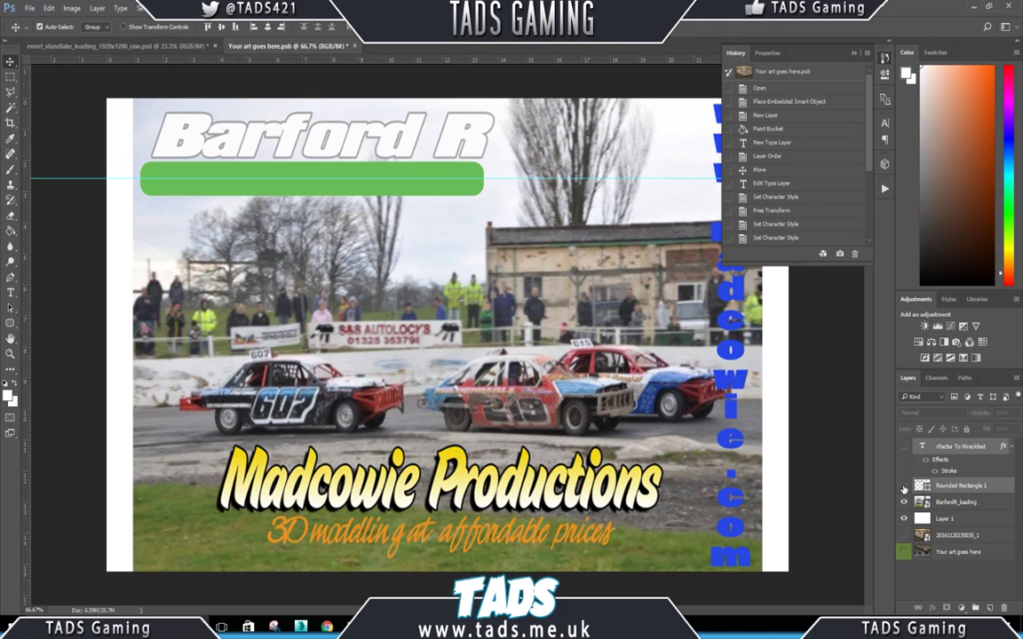
{"action": "left_click", "coordinate": [904, 488]}
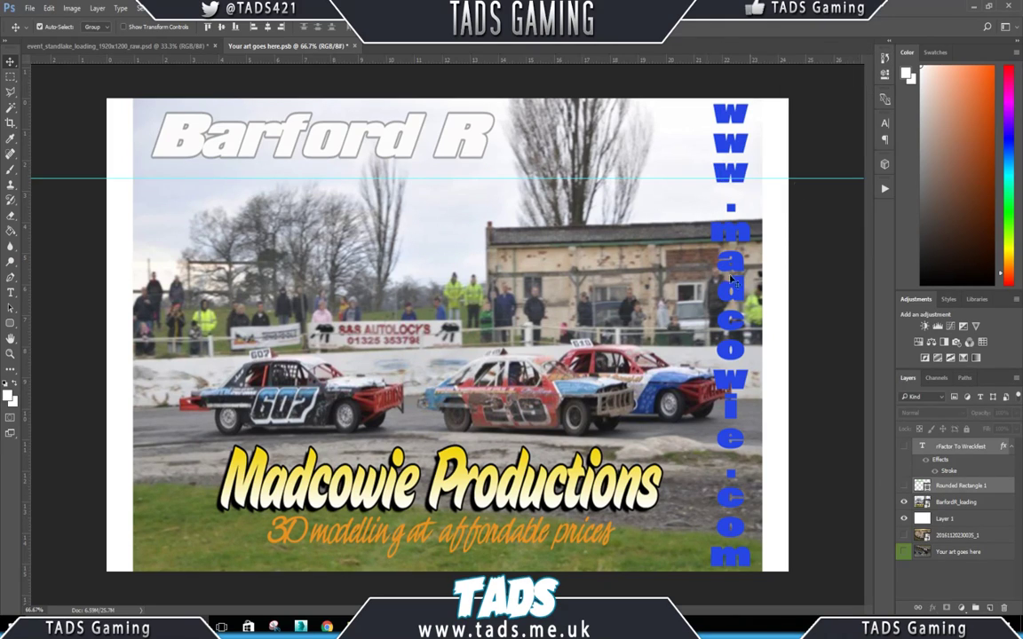
{"action": "key", "text": "ctrl+s"}
In the event_standlake_loading document, move the green "rFactor To Wreckfest" banner to the lower middle of the picture.
{"action": "left_click", "coordinate": [89, 45]}
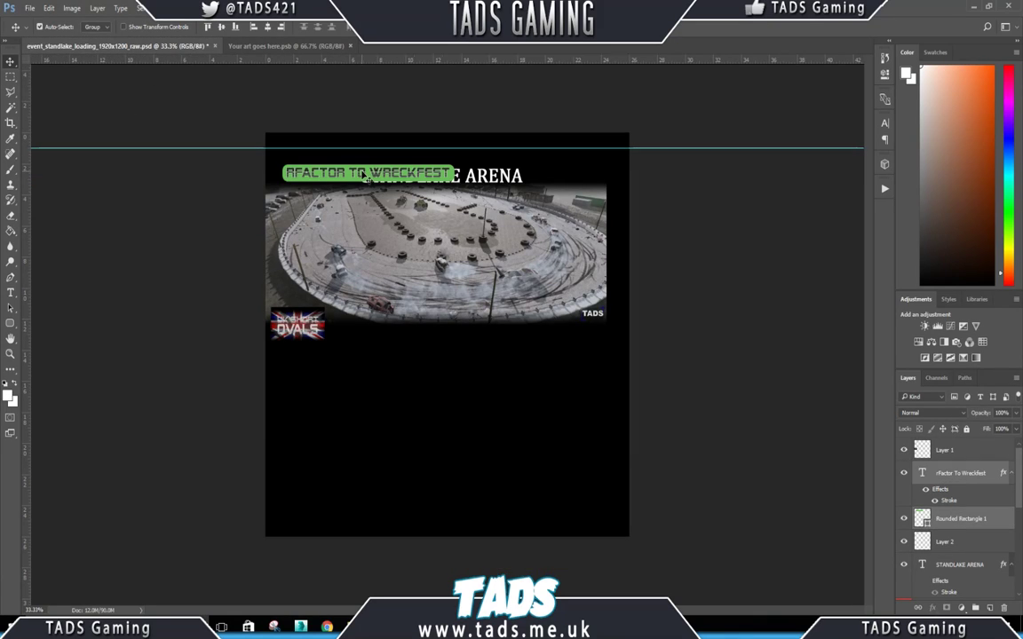
{"action": "left_click_drag", "start_coordinate": [365, 175], "coordinate": [442, 308]}
Open the placed artwork's smart object, duplicate BarfordR_loading into it from Your art goes here.psb, and close that source document.
{"action": "scroll", "coordinate": [931, 529], "scroll_direction": "down", "scroll_amount": 3}
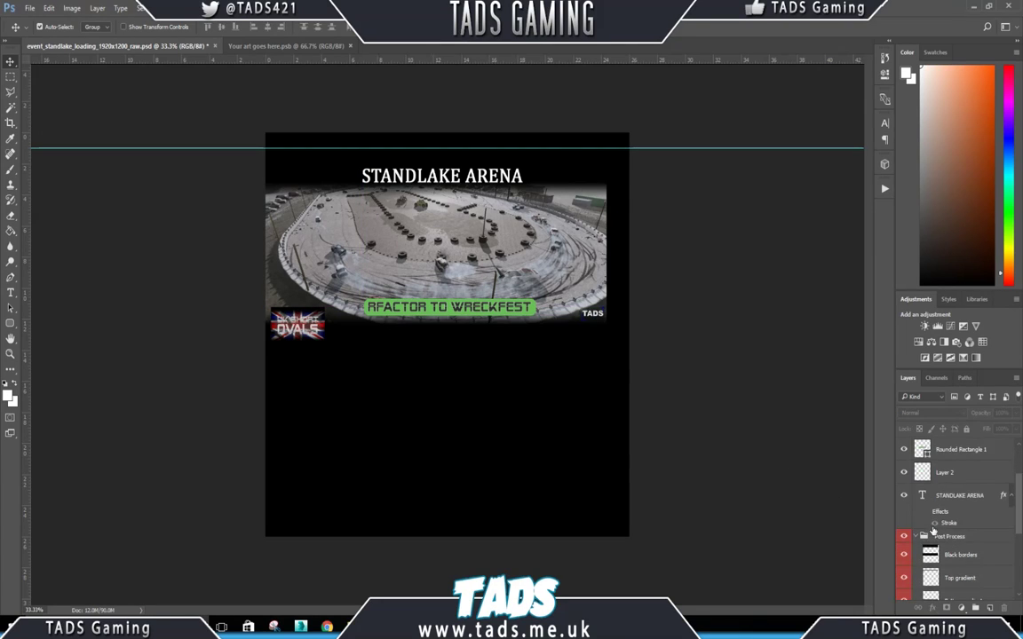
{"action": "scroll", "coordinate": [930, 557], "scroll_direction": "down", "scroll_amount": 5}
{"action": "double_click", "coordinate": [924, 578]}
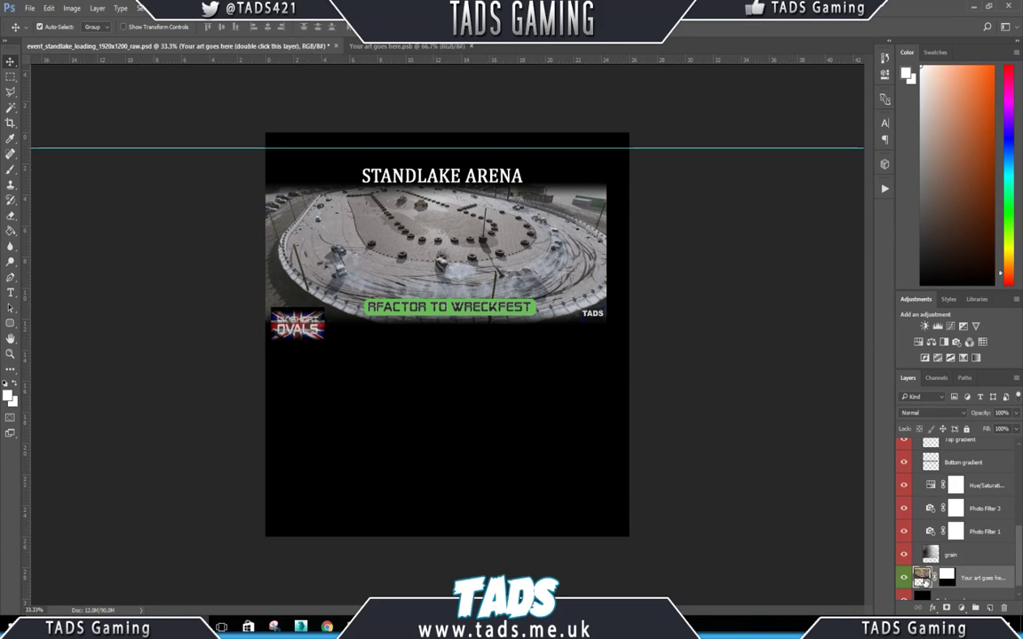
{"action": "left_click", "coordinate": [417, 46]}
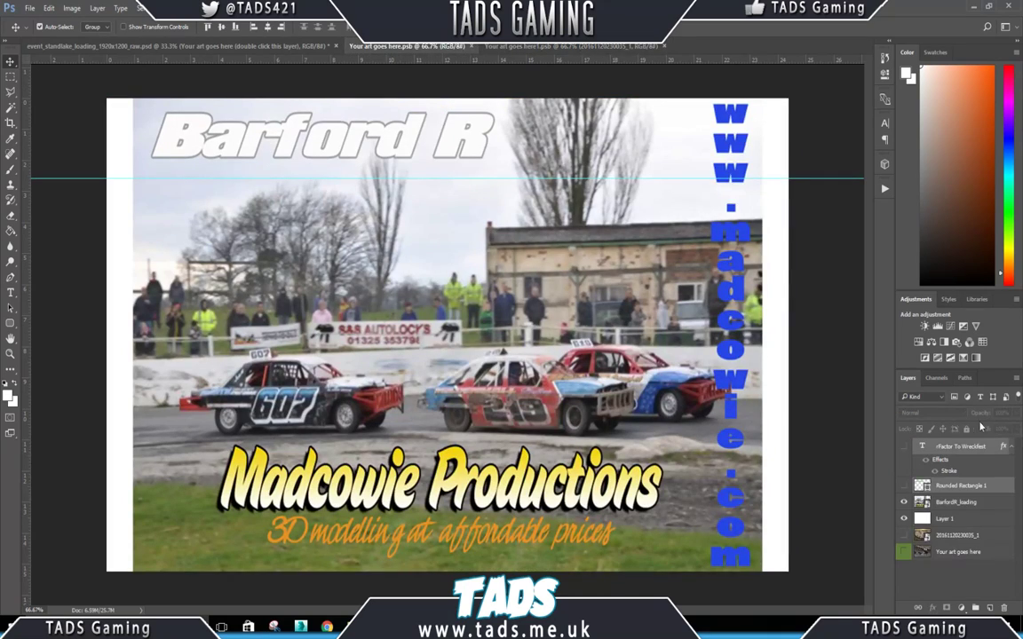
{"action": "right_click", "coordinate": [946, 501]}
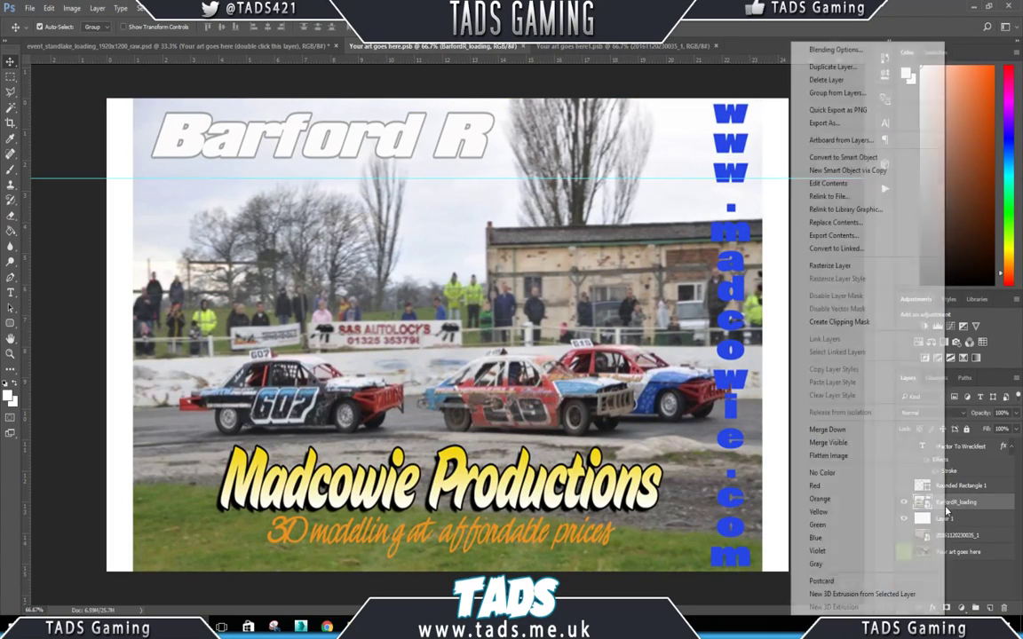
{"action": "left_click", "coordinate": [832, 66]}
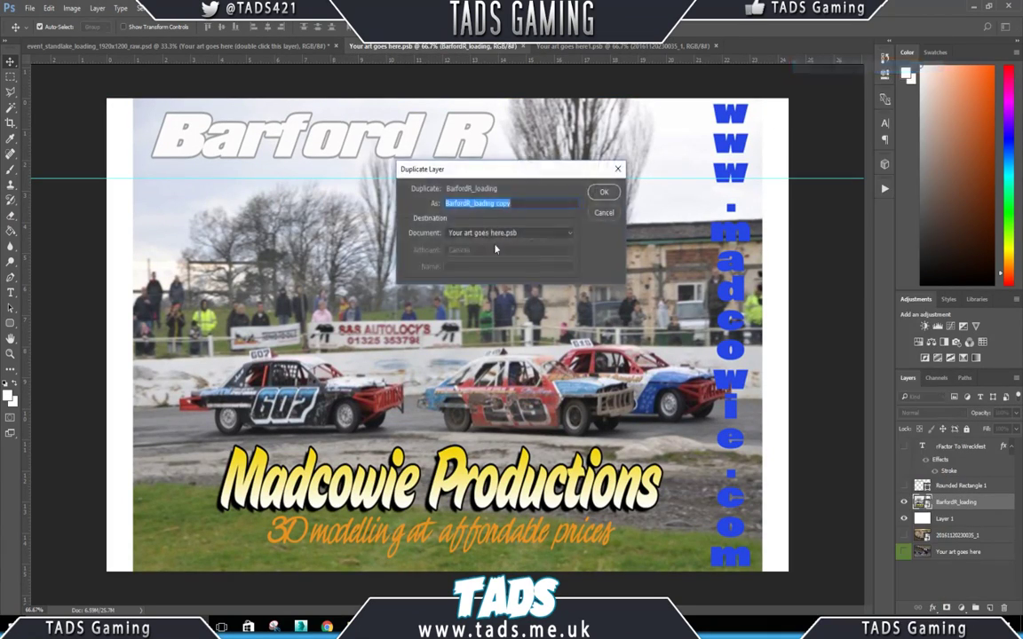
{"action": "left_click", "coordinate": [502, 232]}
{"action": "left_click", "coordinate": [499, 261]}
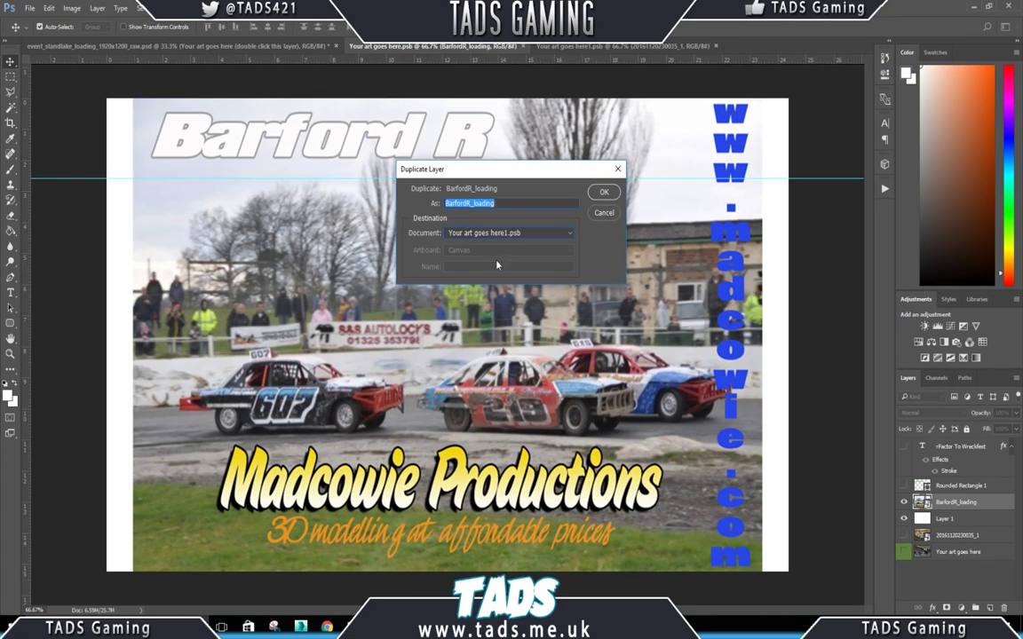
{"action": "left_click", "coordinate": [603, 193]}
{"action": "left_click", "coordinate": [523, 46]}
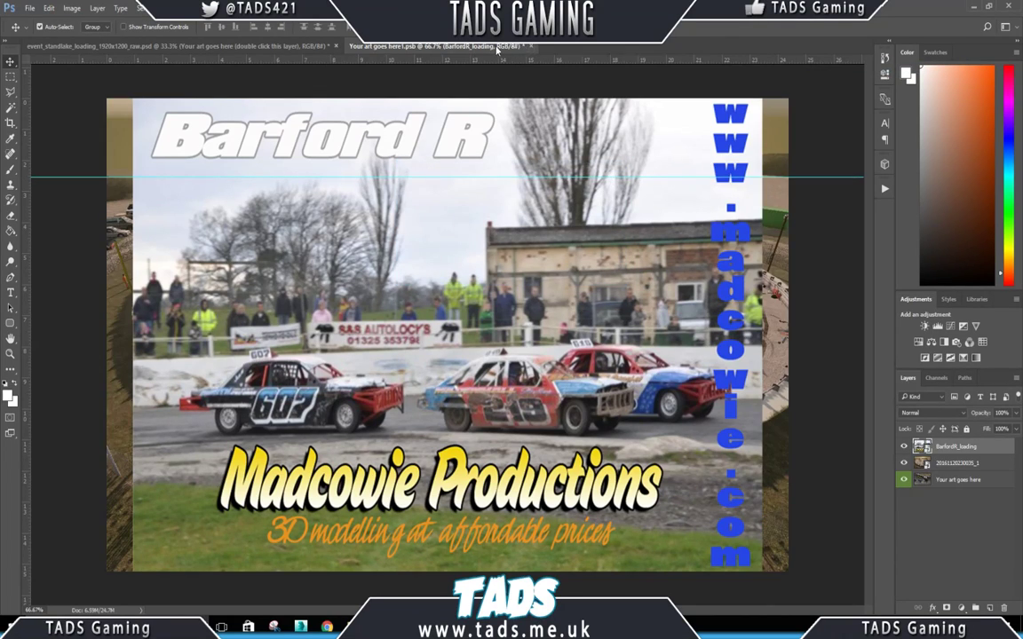
Shift the BarfordR_loading picture slightly to the right, save the smart object, and return to the event_standlake_loading document.
{"action": "left_click_drag", "start_coordinate": [477, 293], "coordinate": [477, 292]}
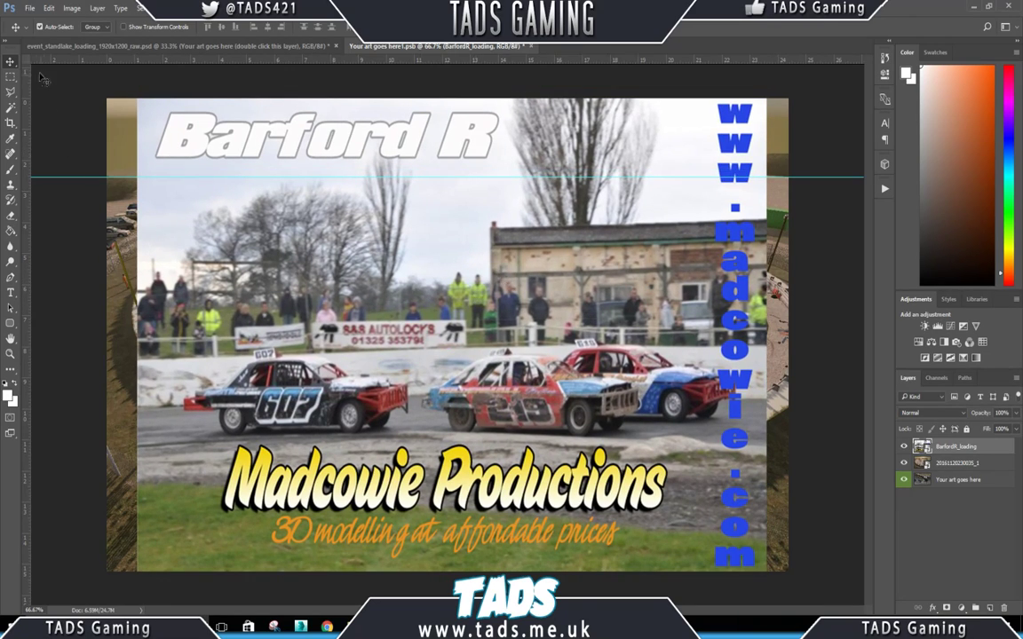
{"action": "left_click", "coordinate": [29, 8]}
{"action": "left_click", "coordinate": [353, 183]}
{"action": "left_click", "coordinate": [253, 46]}
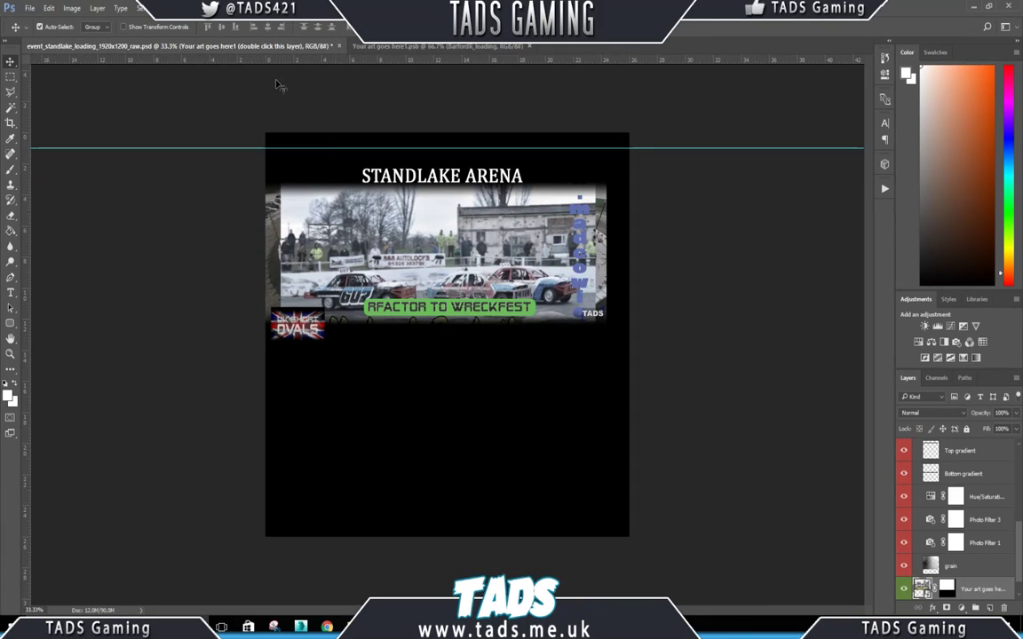
Select the "rFactor To Wreckfest" text layer together with its green Rounded Rectangle 1 layer.
{"action": "mouse_move", "coordinate": [474, 311]}
{"action": "left_mouse_down"}
{"action": "mouse_move", "coordinate": [404, 229]}
{"action": "mouse_move", "coordinate": [412, 275]}
{"action": "mouse_move", "coordinate": [477, 316]}
{"action": "left_mouse_up"}
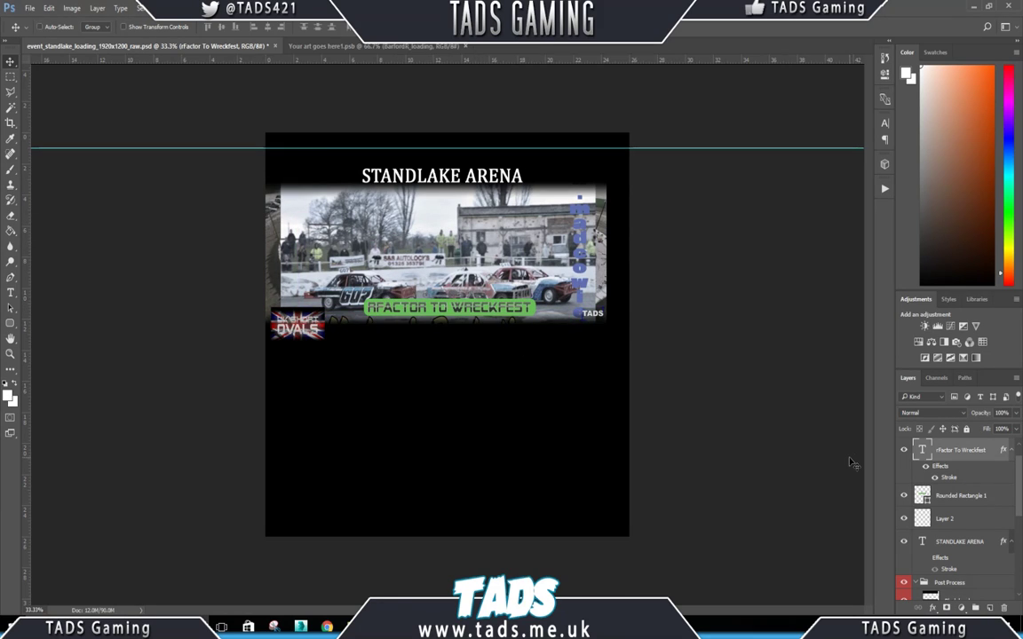
{"action": "left_click", "coordinate": [958, 501], "text": "shift"}
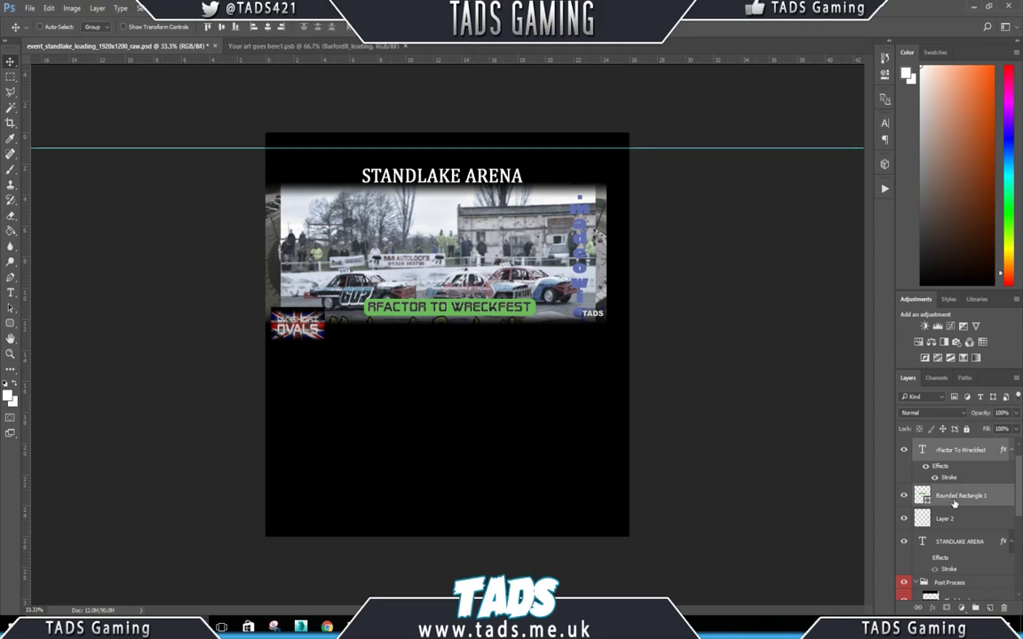